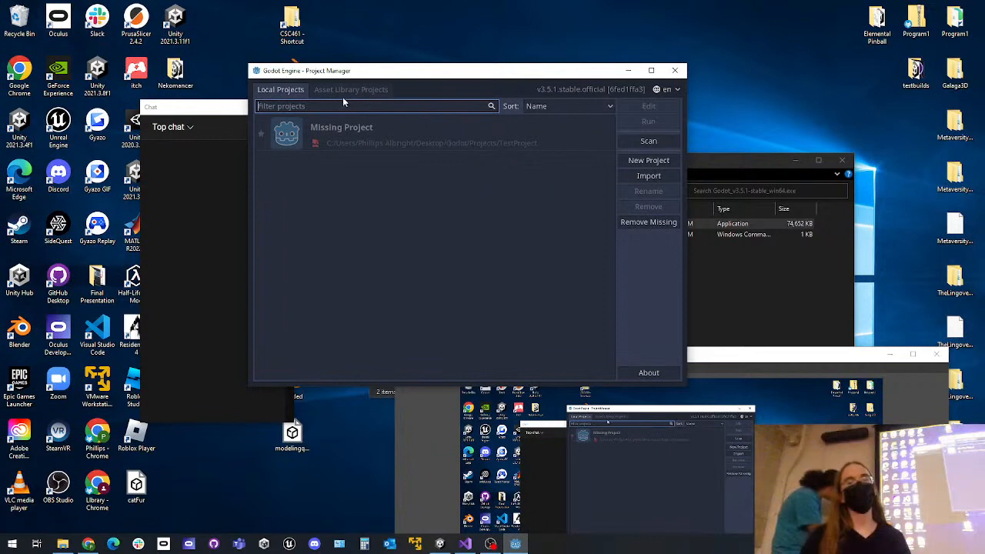
Search the asset library projects for "2d platformer" and download the 2D Platformer Demo (KinematicBody)
{"action": "left_click", "coordinate": [351, 90]}
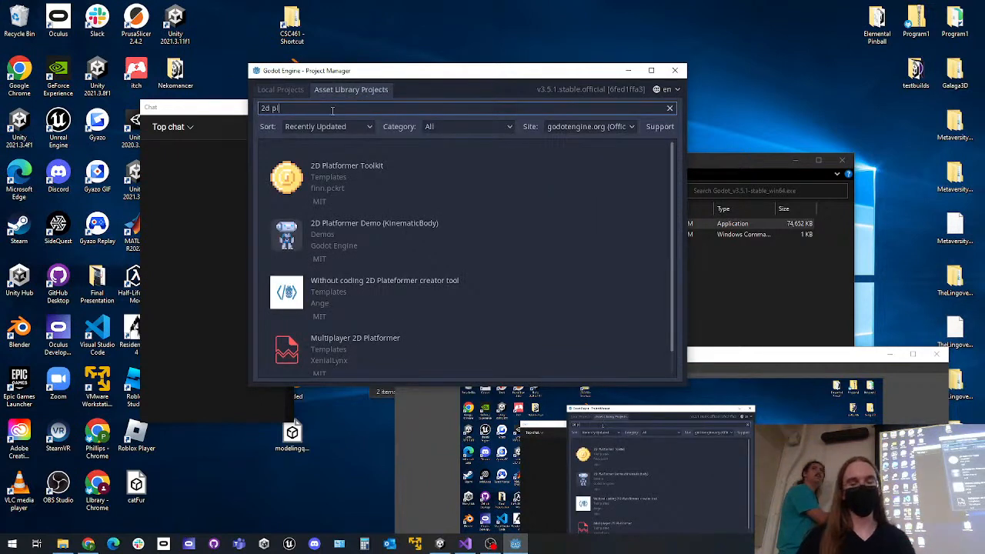
{"action": "type", "text": "atfo"}
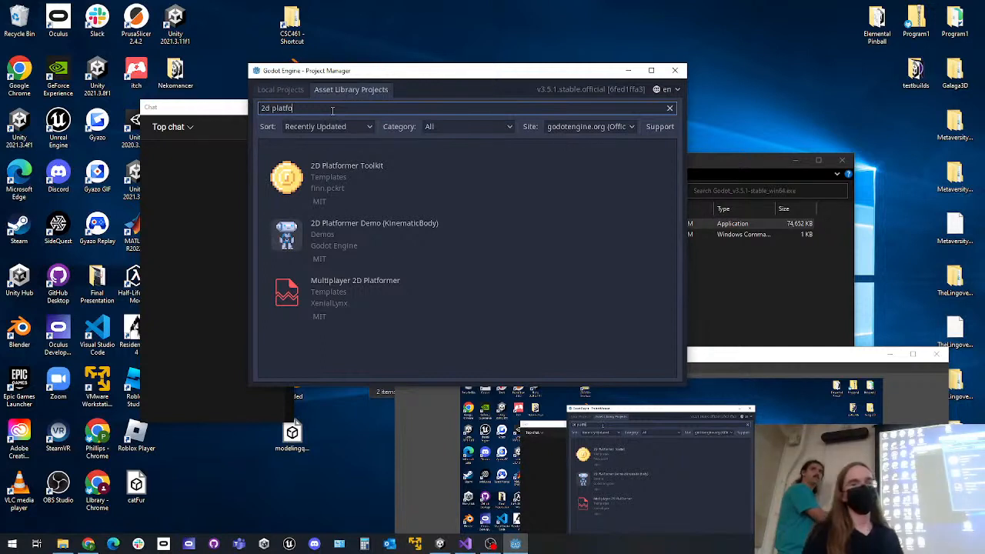
{"action": "left_click", "coordinate": [297, 90]}
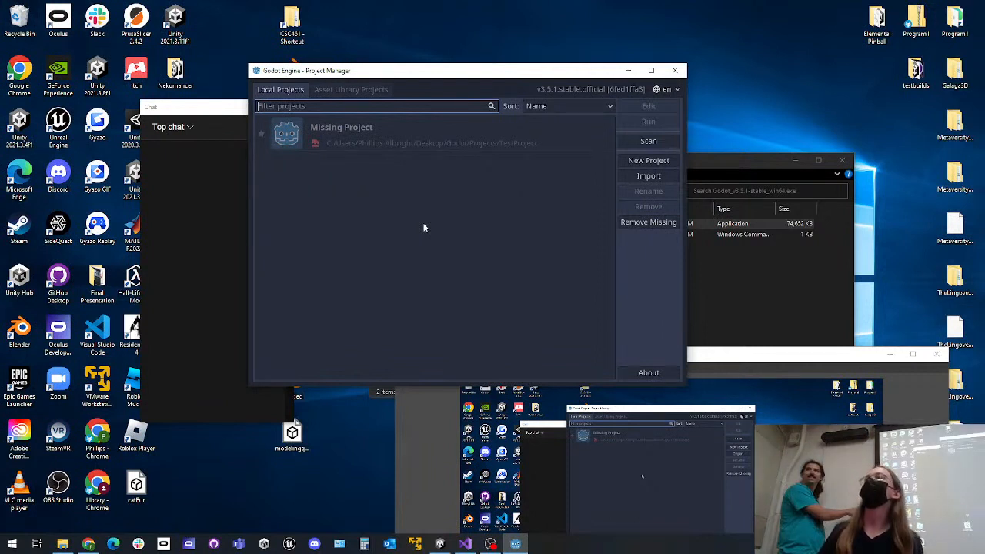
{"action": "left_click", "coordinate": [359, 88]}
{"action": "type", "text": "rmer"}
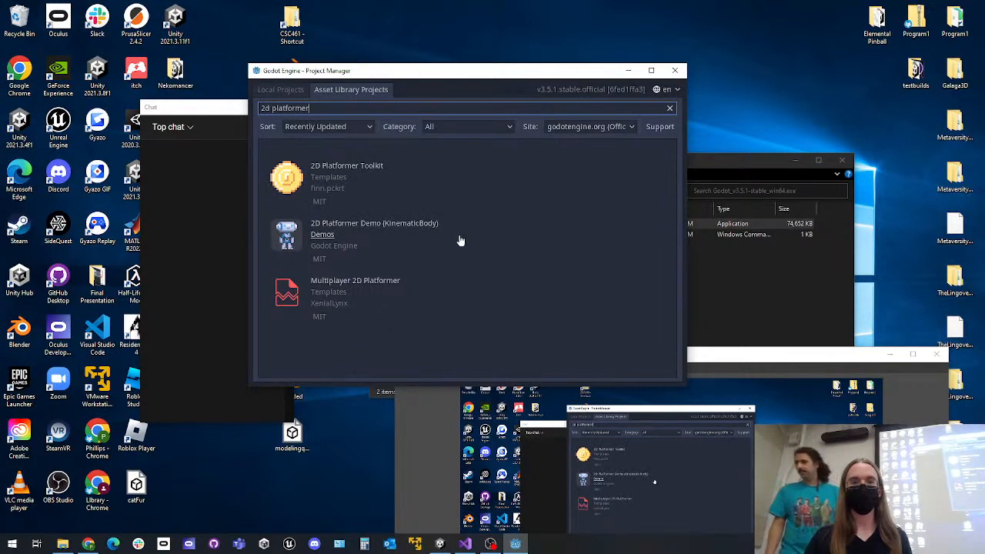
{"action": "left_click", "coordinate": [420, 228]}
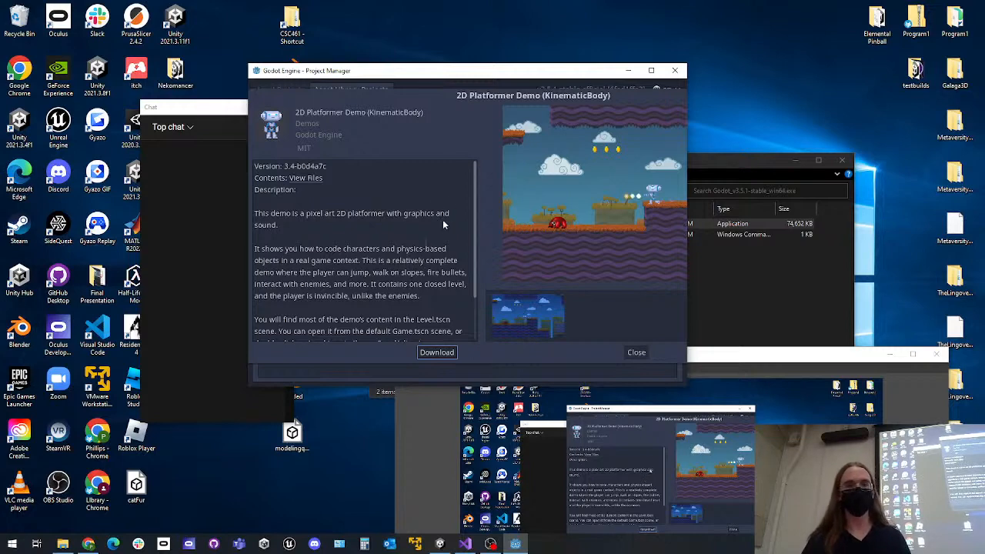
{"action": "left_click", "coordinate": [437, 353]}
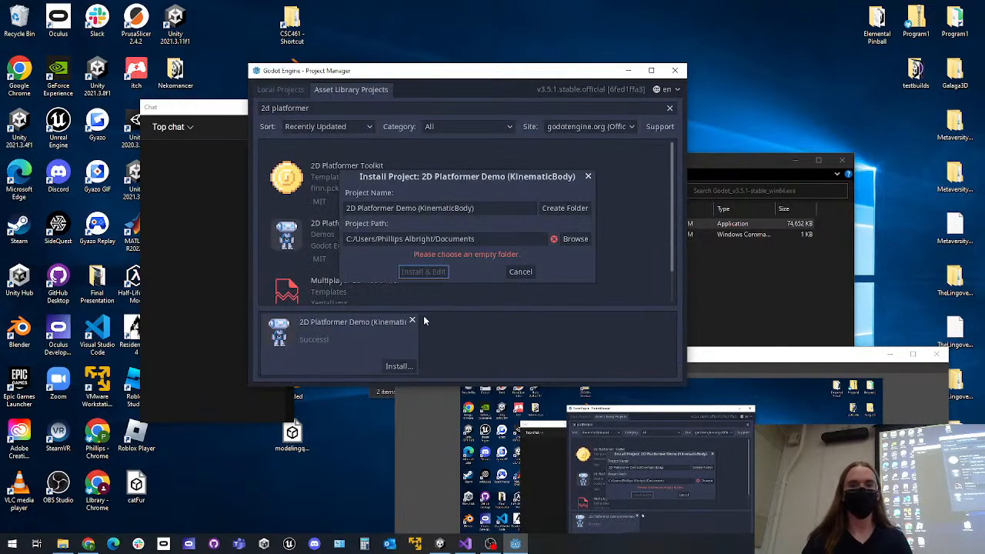
Install the demo project into a new Documents folder named godot_demo and open it for editing
{"action": "left_click", "coordinate": [573, 239]}
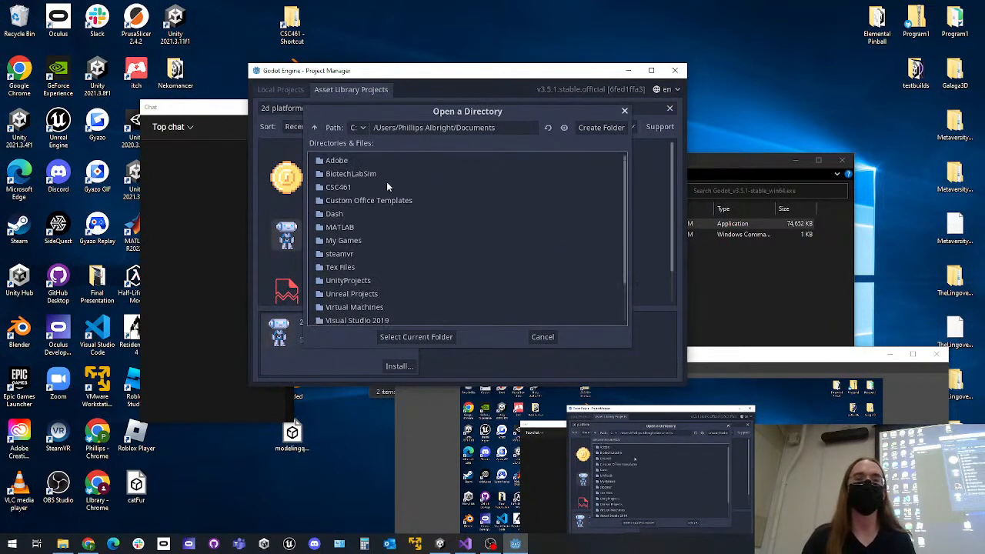
{"action": "left_click", "coordinate": [594, 128]}
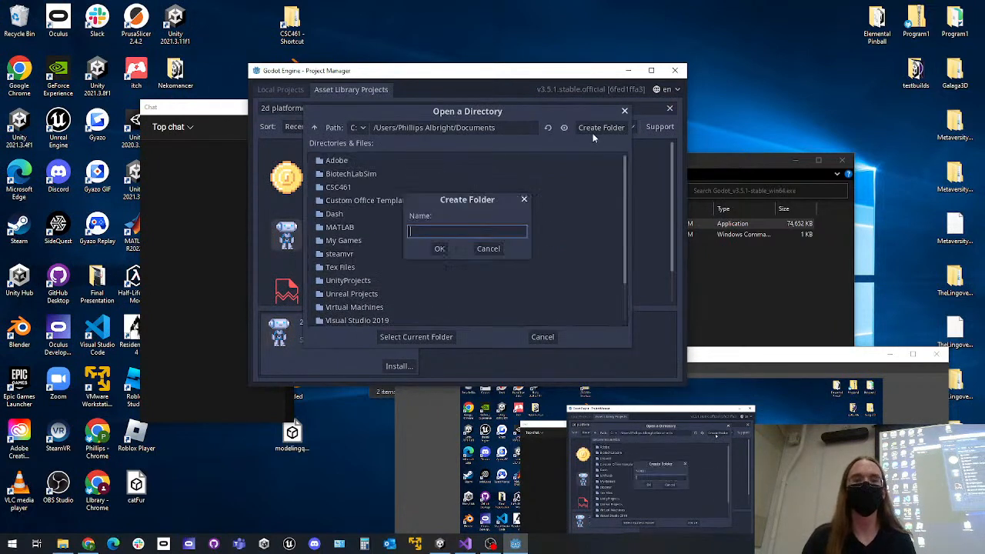
{"action": "type", "text": "s"}
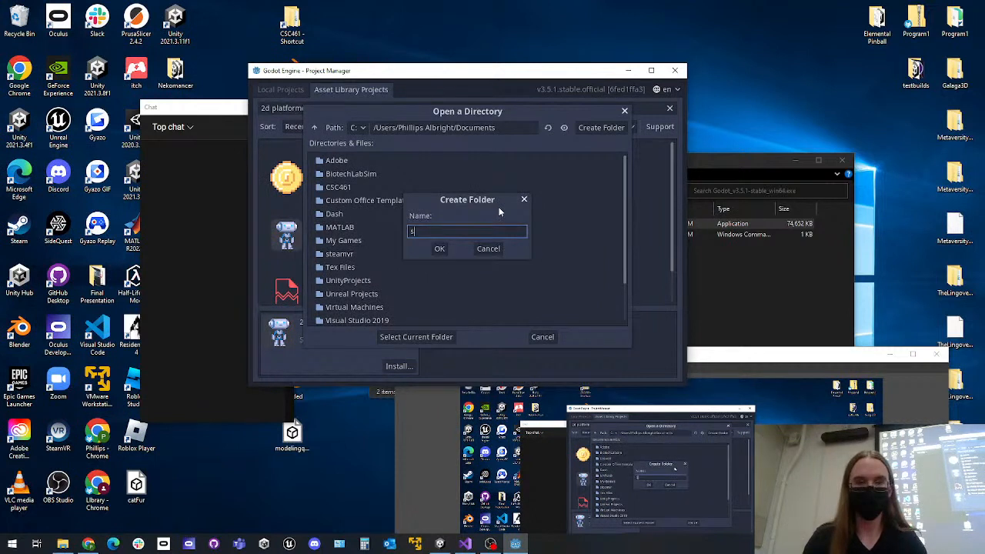
{"action": "type", "text": "ides"}
{"action": "key", "text": "BackSpace"}
{"action": "key", "text": "BackSpace"}
{"action": "key", "text": "BackSpace"}
{"action": "key", "text": "BackSpace"}
{"action": "key", "text": "BackSpace"}
{"action": "type", "text": "godot_demo"}
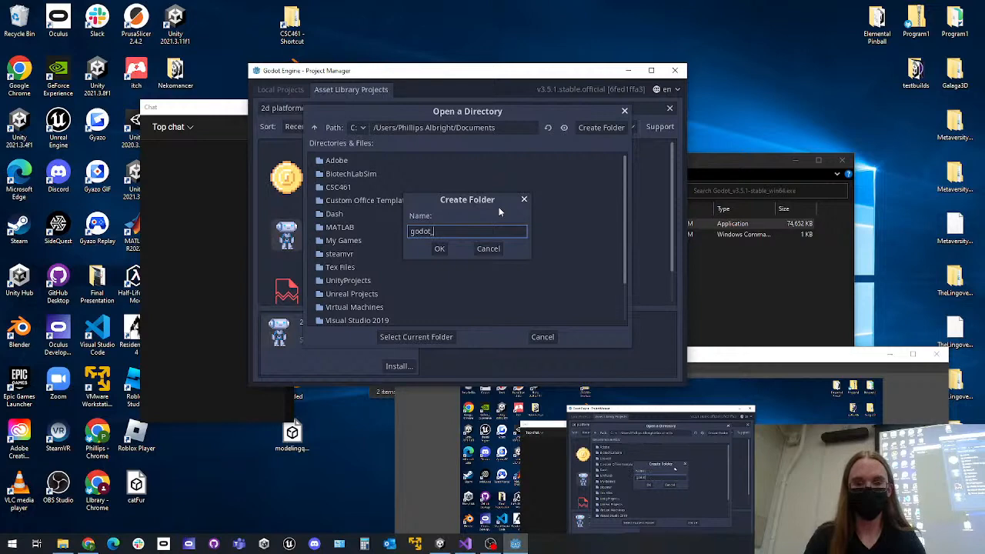
{"action": "key", "text": "Return"}
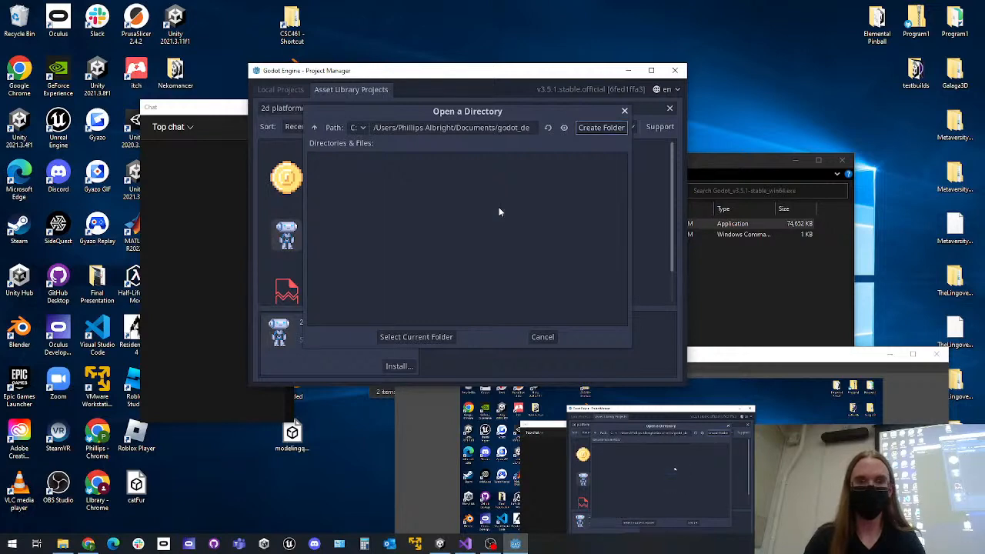
{"action": "left_click", "coordinate": [422, 337]}
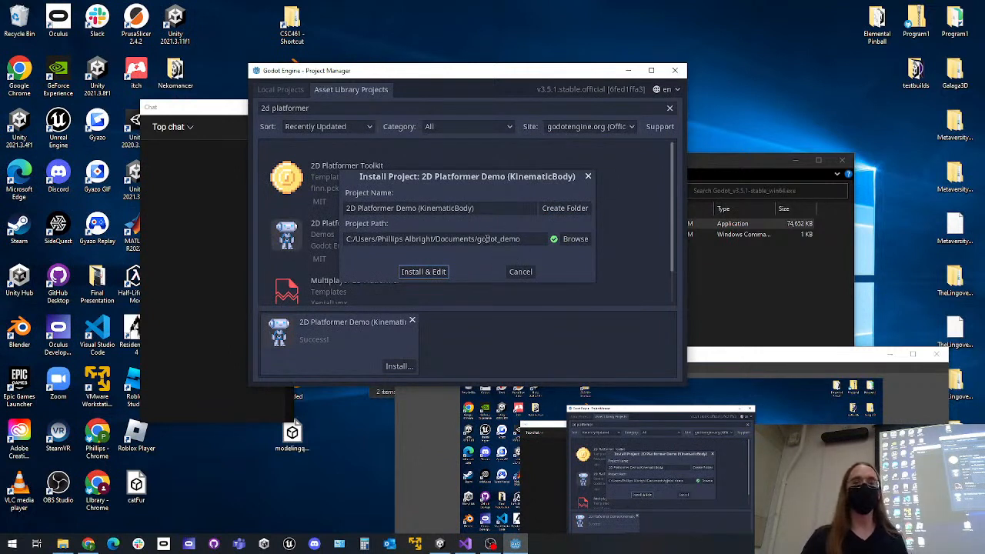
{"action": "left_click", "coordinate": [422, 272]}
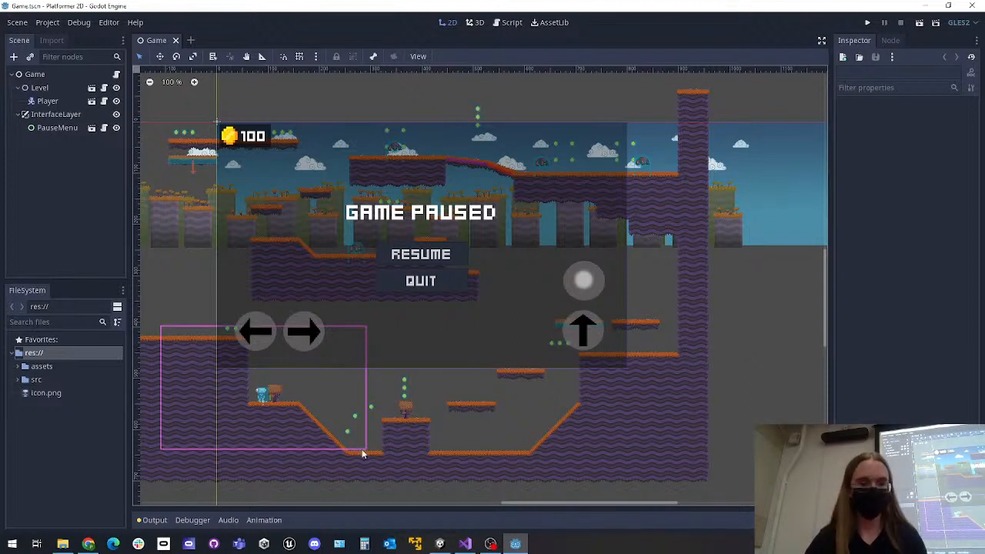
Open another Project Manager window, search its asset library for "2d platform", and close the window
{"action": "right_click", "coordinate": [515, 543]}
{"action": "left_click", "coordinate": [492, 490]}
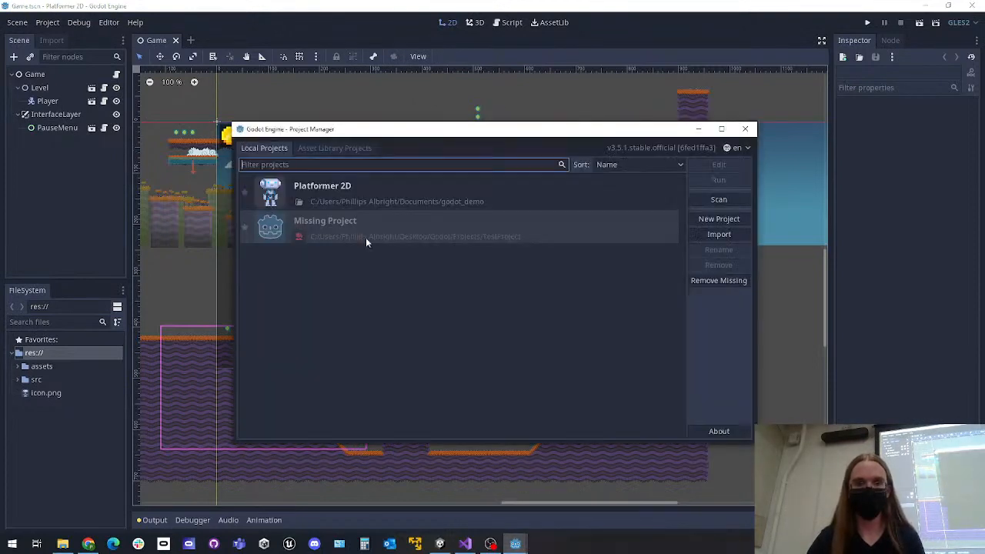
{"action": "left_click", "coordinate": [330, 153]}
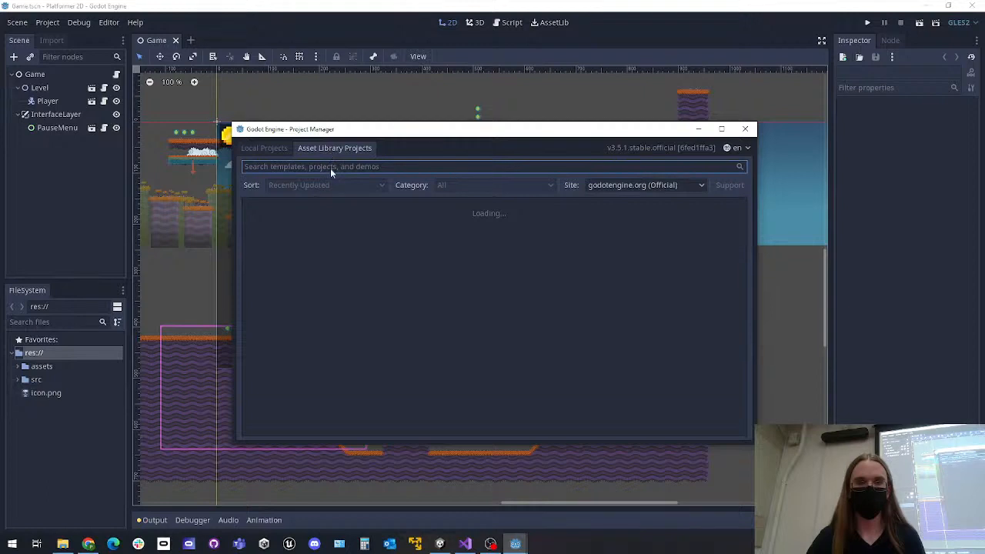
{"action": "type", "text": "2d platform"}
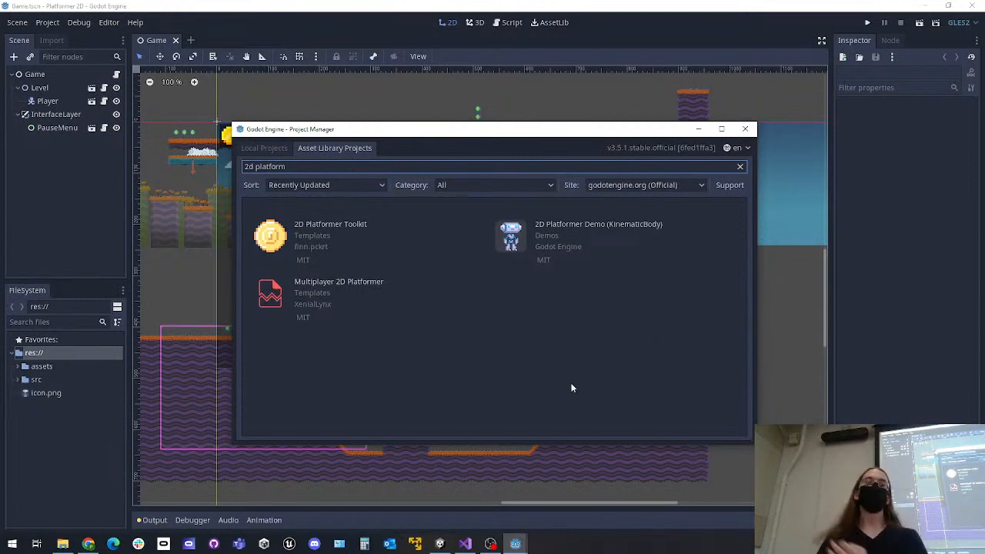
{"action": "left_click", "coordinate": [745, 131]}
Inspect the Game, Level and Player nodes of the Game scene and their properties
{"action": "middle_click_drag", "start_coordinate": [743, 352], "coordinate": [719, 309]}
{"action": "scroll", "coordinate": [770, 273], "scroll_direction": "down", "scroll_amount": 2}
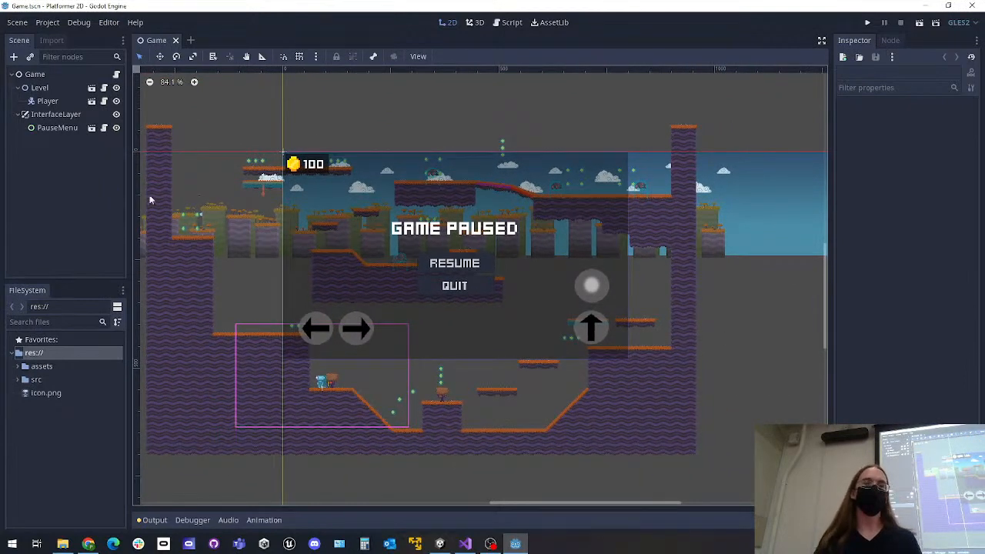
{"action": "left_click", "coordinate": [54, 75]}
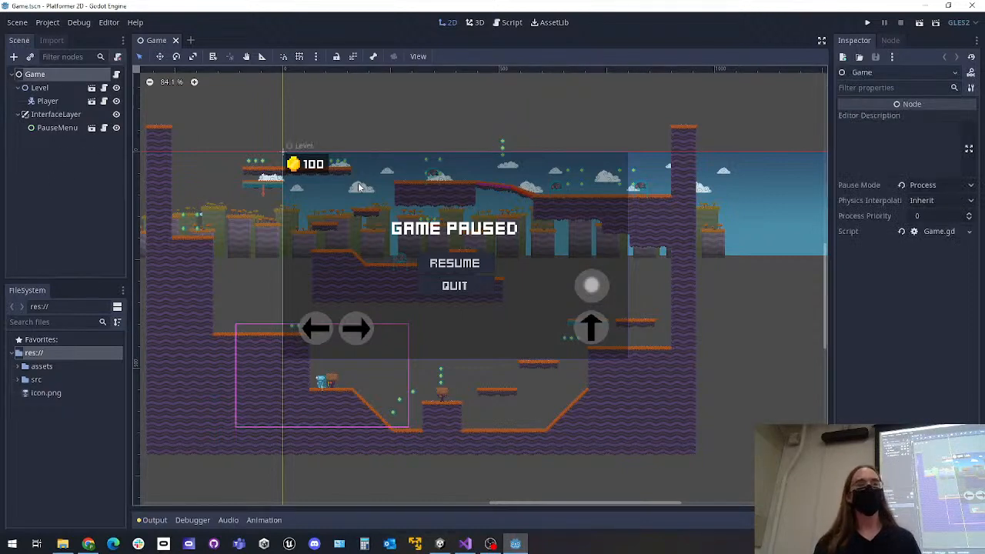
{"action": "left_click", "coordinate": [49, 89]}
{"action": "left_click", "coordinate": [51, 101]}
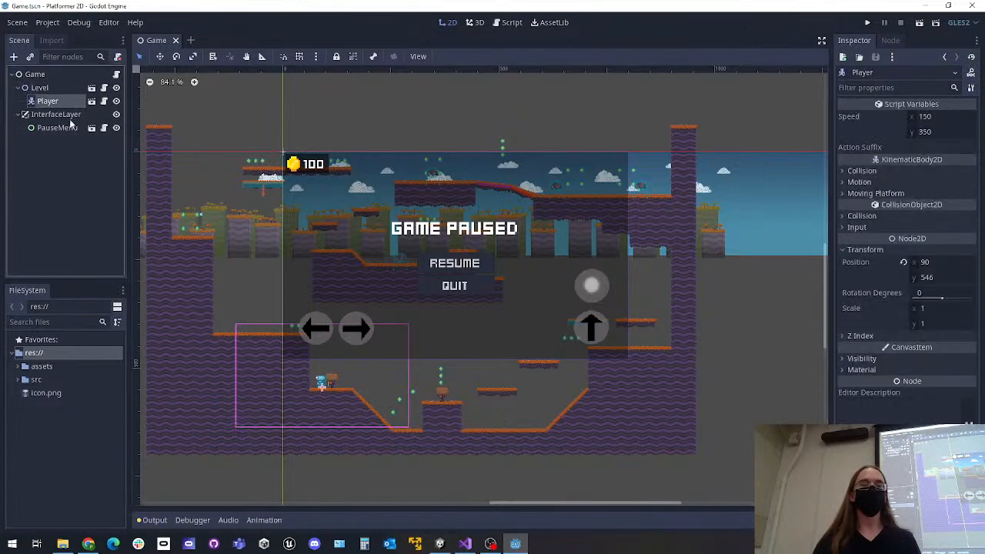
{"action": "left_click", "coordinate": [52, 88]}
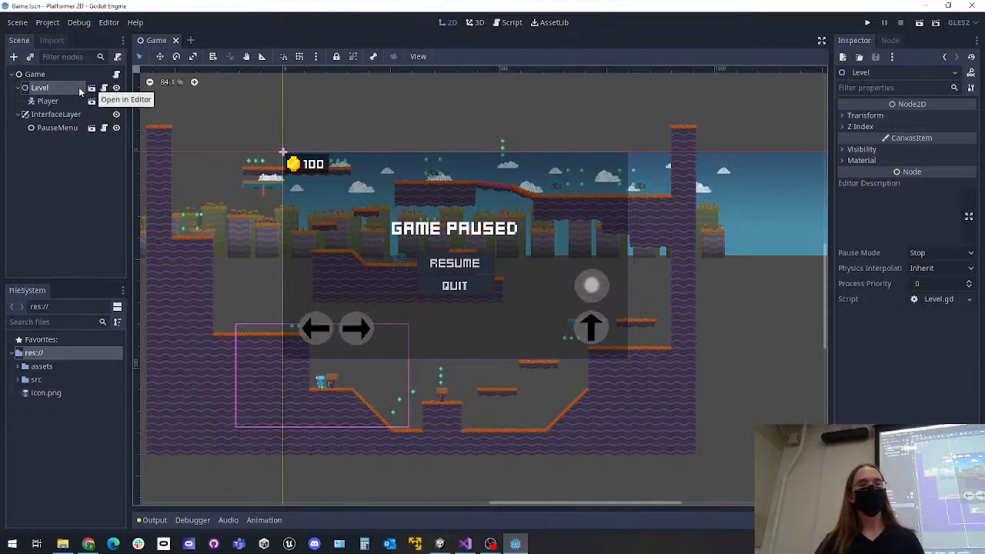
Open the Level scene in the editor and look over the layout of its platforms and terrain
{"action": "left_click", "coordinate": [92, 88]}
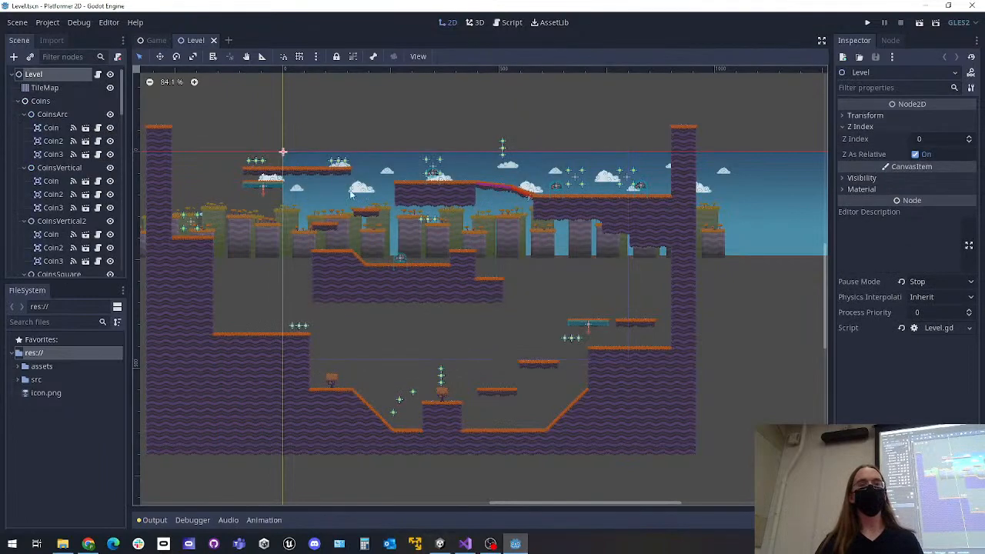
{"action": "scroll", "coordinate": [346, 229], "scroll_direction": "down", "scroll_amount": 2}
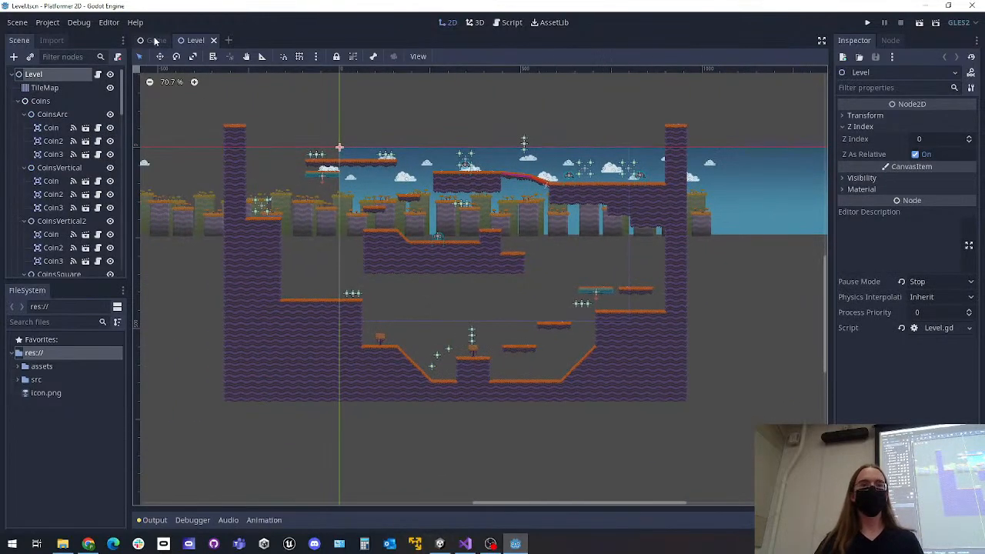
{"action": "scroll", "coordinate": [419, 243], "scroll_direction": "up", "scroll_amount": 1}
{"action": "scroll", "coordinate": [498, 267], "scroll_direction": "up", "scroll_amount": 5}
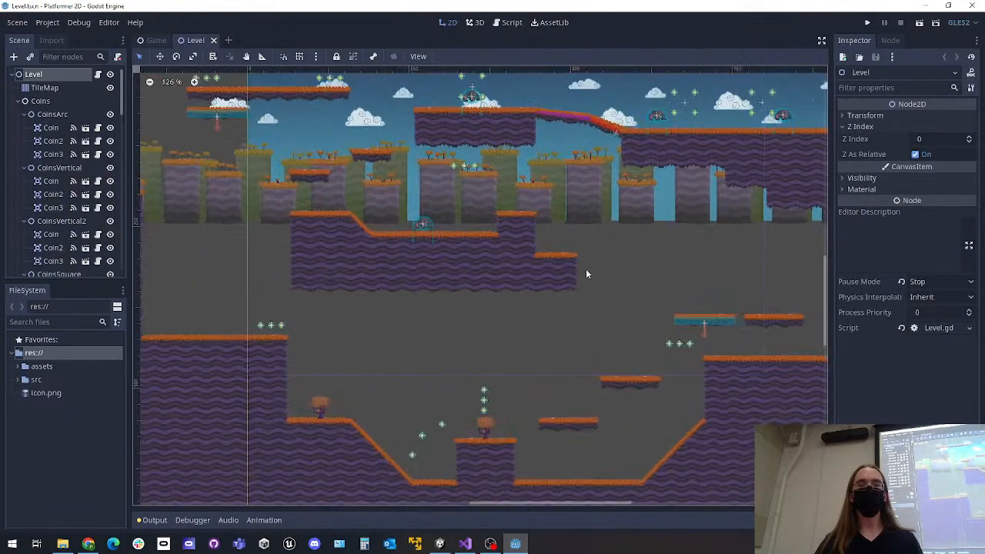
{"action": "middle_click_drag", "start_coordinate": [602, 266], "coordinate": [544, 263]}
{"action": "scroll", "coordinate": [539, 256], "scroll_direction": "down", "scroll_amount": 5}
{"action": "middle_click_drag", "start_coordinate": [474, 247], "coordinate": [409, 224]}
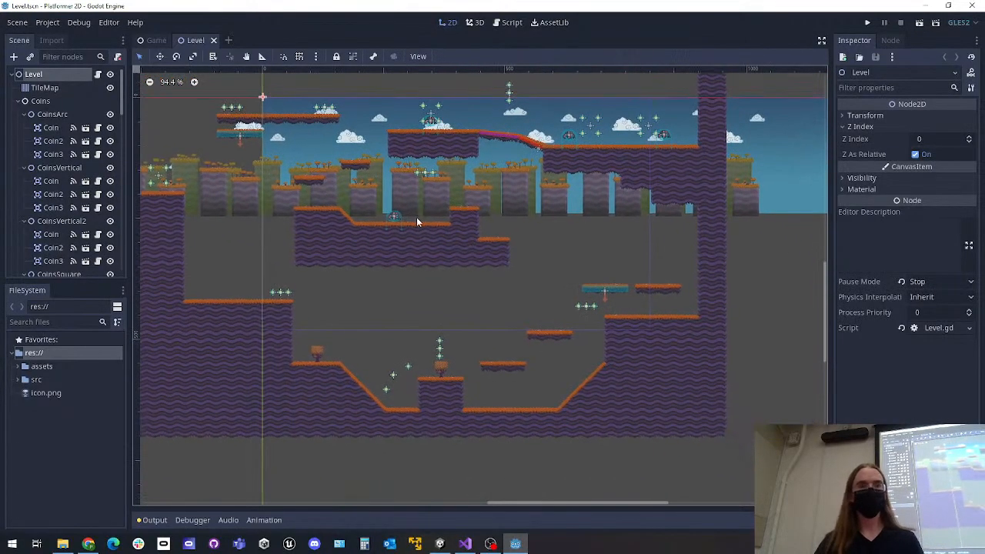
Try painting bottom tiles beneath the central floating platform and erasing part of that platform on the TileMap, undoing each stroke
{"action": "left_click", "coordinate": [37, 89]}
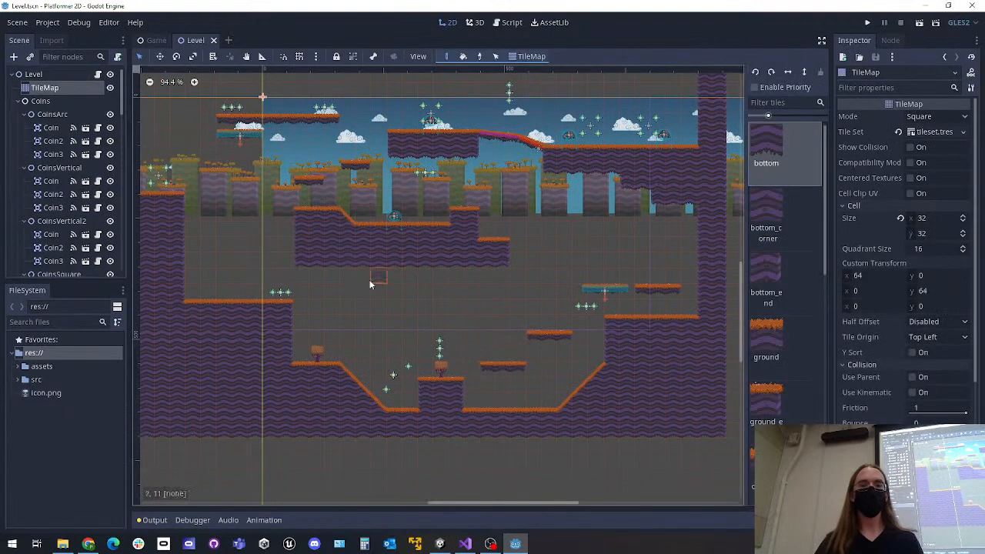
{"action": "mouse_move", "coordinate": [374, 309]}
{"action": "left_mouse_down"}
{"action": "mouse_move", "coordinate": [471, 312]}
{"action": "mouse_move", "coordinate": [484, 323]}
{"action": "mouse_move", "coordinate": [480, 264]}
{"action": "left_mouse_up"}
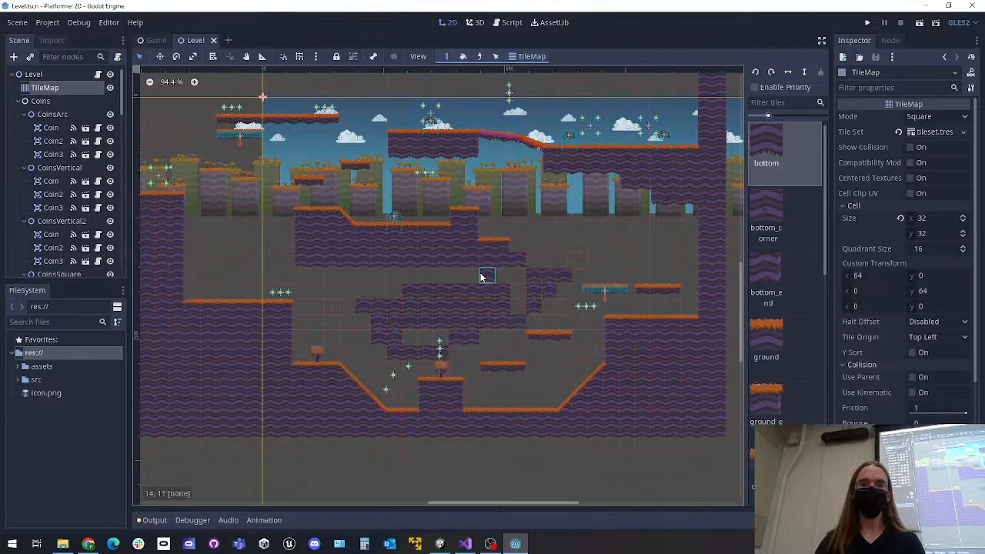
{"action": "key", "text": "ctrl+z"}
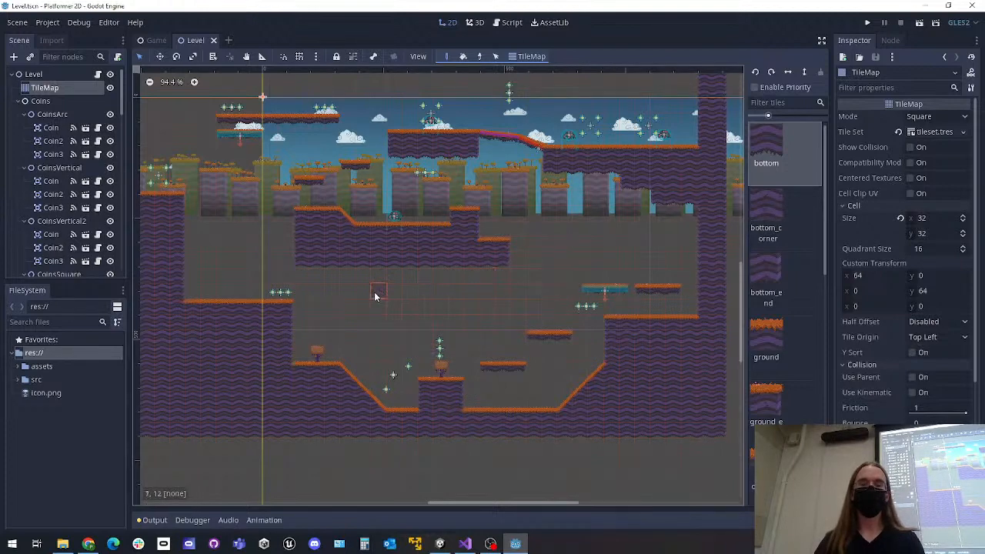
{"action": "mouse_move", "coordinate": [461, 239]}
{"action": "right_mouse_down"}
{"action": "mouse_move", "coordinate": [401, 254]}
{"action": "mouse_move", "coordinate": [407, 271]}
{"action": "mouse_move", "coordinate": [359, 243]}
{"action": "right_mouse_up"}
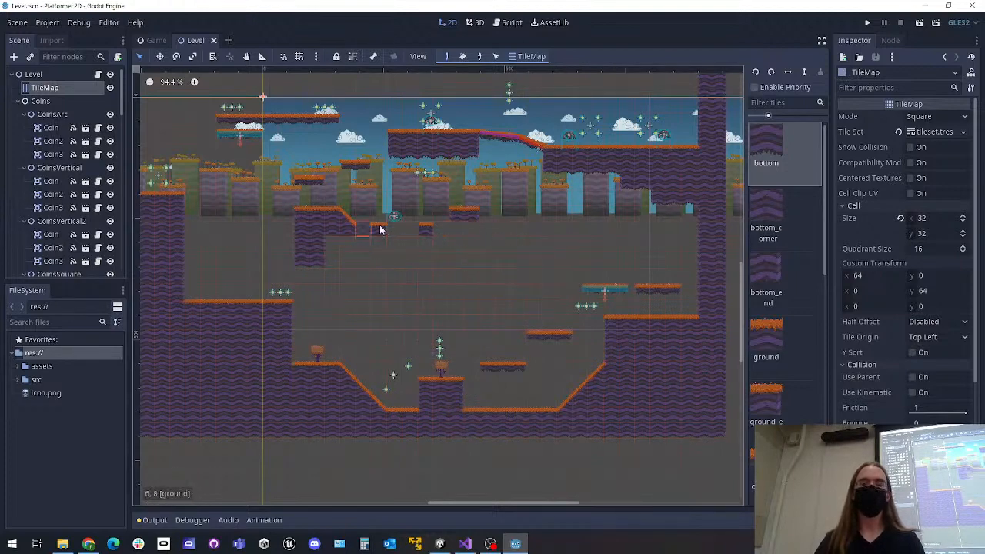
{"action": "key", "text": "ctrl+z"}
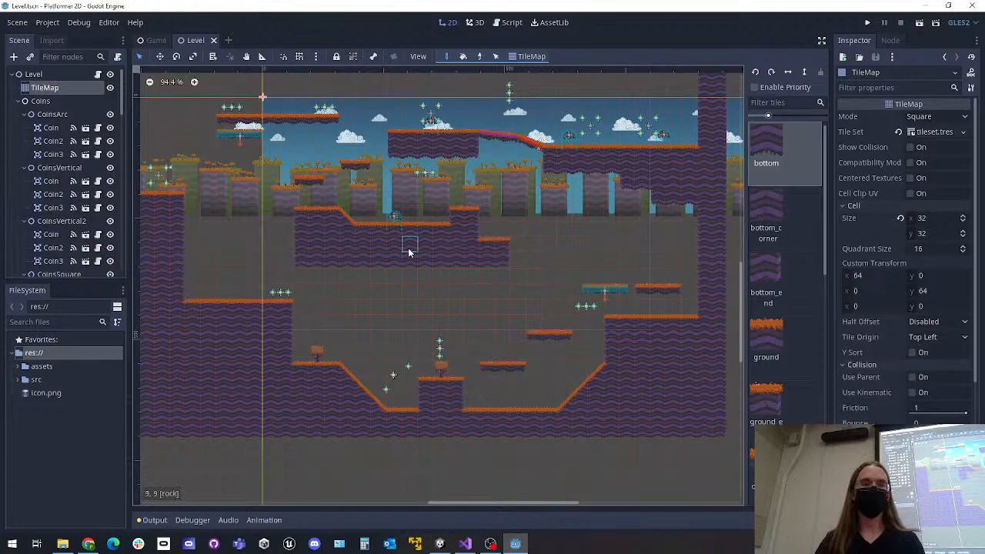
Select the Coins node and examine the coins placed around the level
{"action": "left_click", "coordinate": [39, 101]}
{"action": "scroll", "coordinate": [254, 299], "scroll_direction": "up", "scroll_amount": 5}
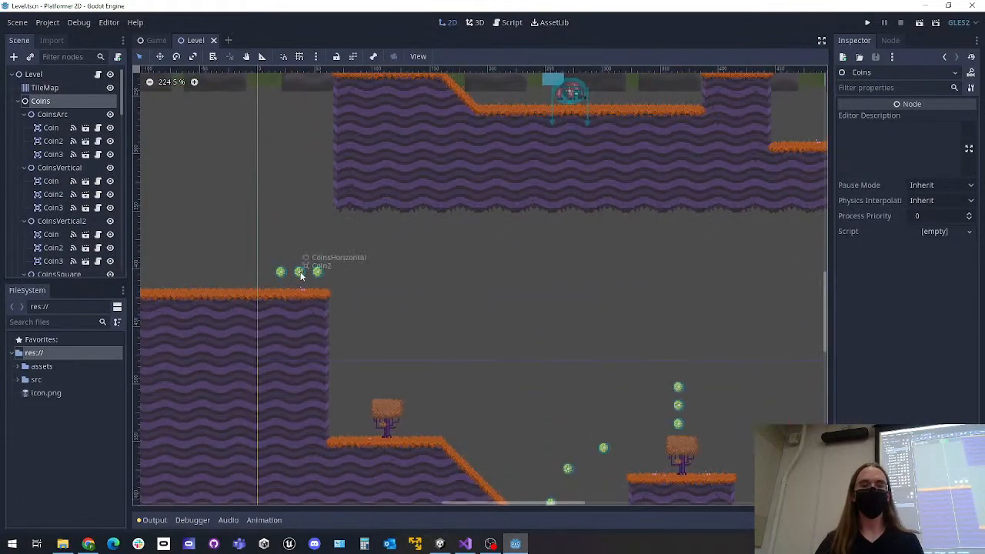
{"action": "scroll", "coordinate": [298, 275], "scroll_direction": "down", "scroll_amount": 5}
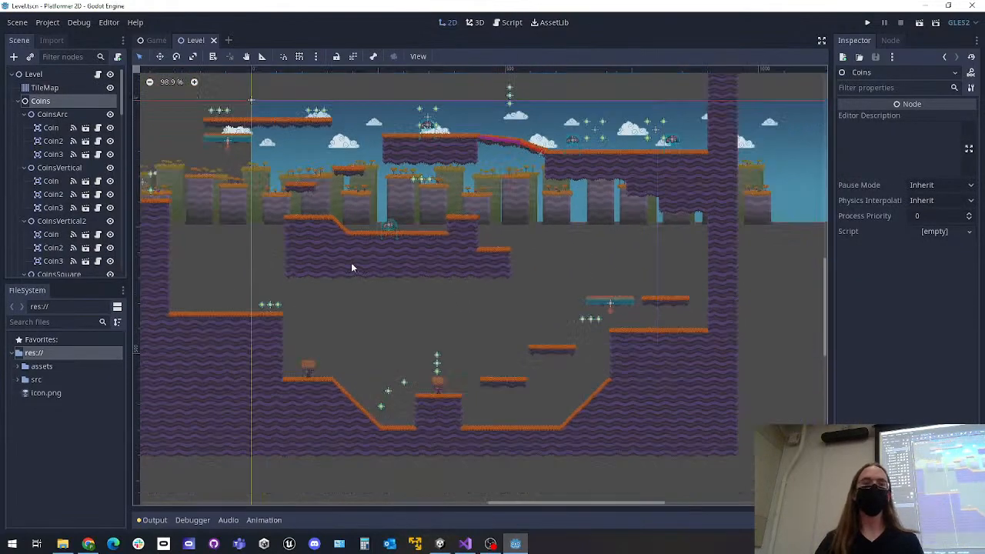
Open the Coin scene from the first coin in CoinsArc and inspect its CollisionShape2D and Sprite nodes
{"action": "left_click", "coordinate": [86, 129]}
{"action": "middle_click_drag", "start_coordinate": [272, 178], "coordinate": [296, 248]}
{"action": "scroll", "coordinate": [305, 207], "scroll_direction": "up", "scroll_amount": 5}
{"action": "middle_click_drag", "start_coordinate": [305, 207], "coordinate": [351, 248]}
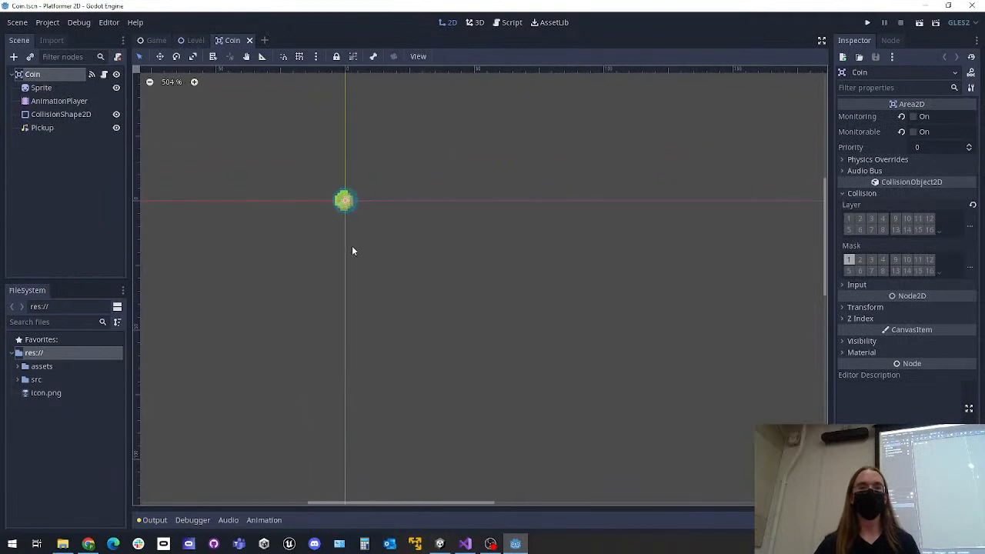
{"action": "left_click", "coordinate": [51, 113]}
{"action": "left_click", "coordinate": [36, 86]}
Select the root Coin node, read through its Coin.gd script, and return to the 2D view
{"action": "left_click", "coordinate": [37, 74]}
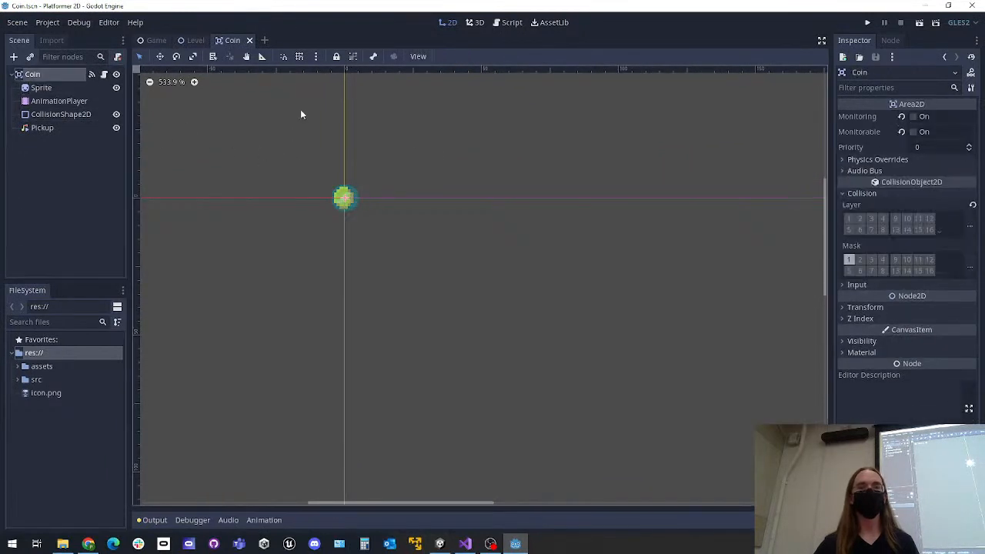
{"action": "left_click", "coordinate": [507, 23]}
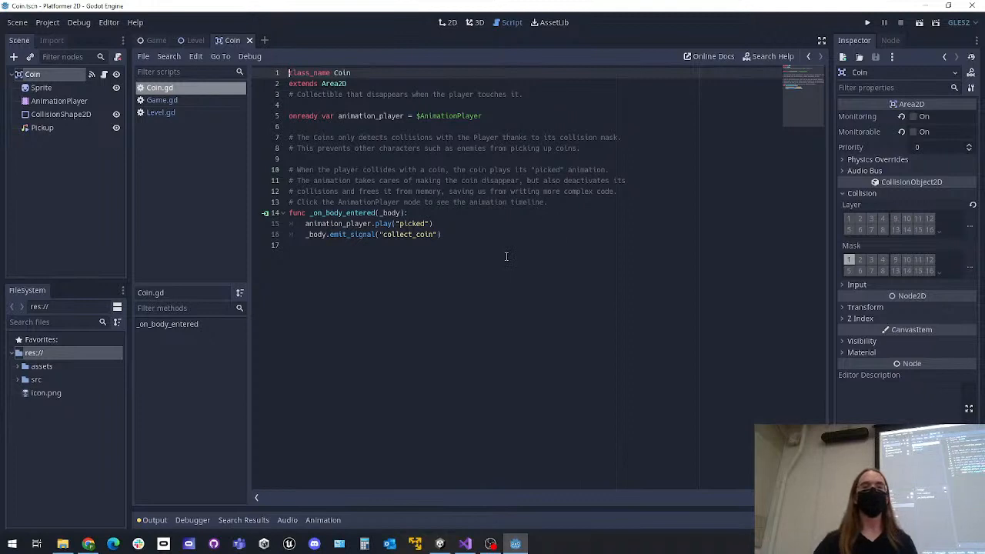
{"action": "left_click", "coordinate": [448, 23]}
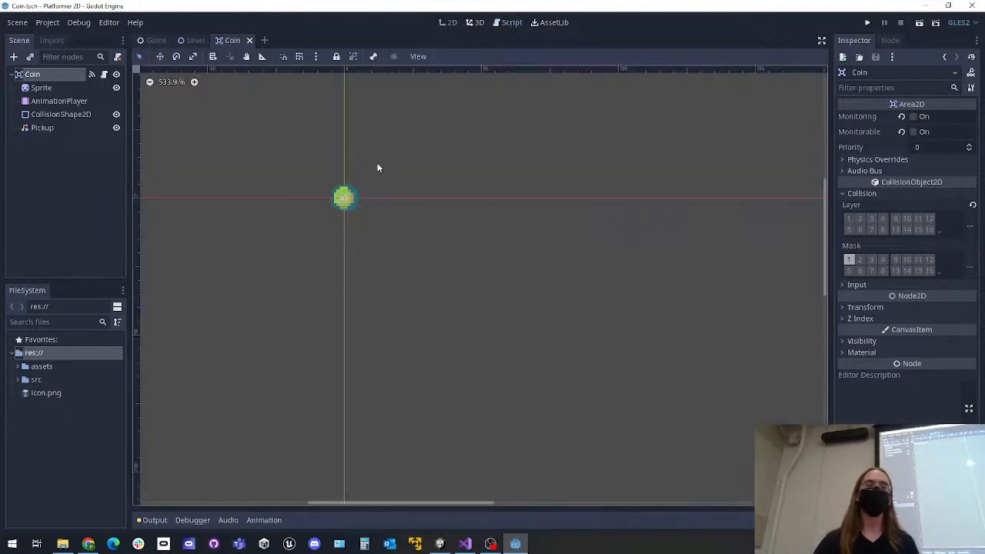
Leave the Coin scene and compare the Game and Level scenes, ending on Game
{"action": "middle_click_drag", "start_coordinate": [454, 196], "coordinate": [424, 201]}
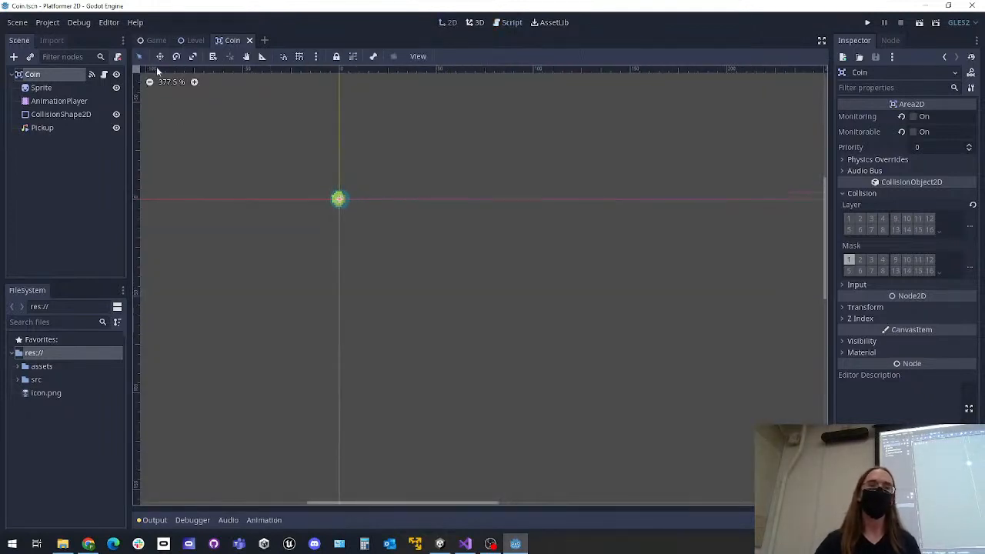
{"action": "left_click", "coordinate": [149, 40]}
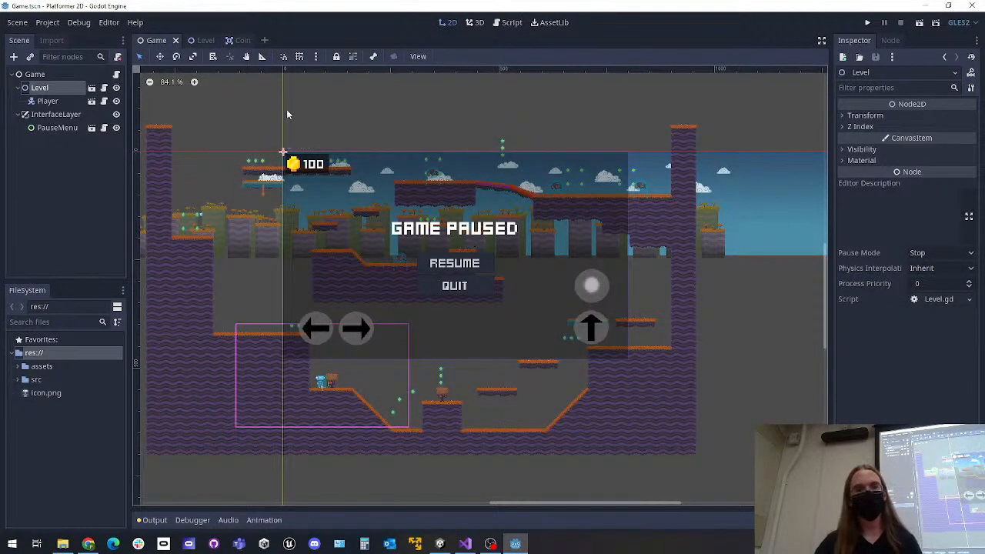
{"action": "left_click", "coordinate": [196, 40]}
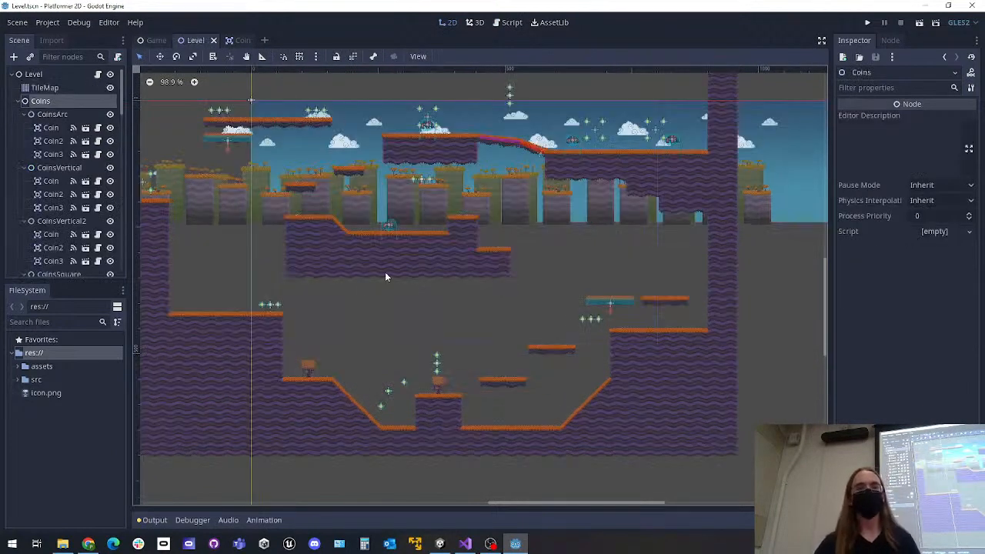
{"action": "left_click", "coordinate": [152, 40]}
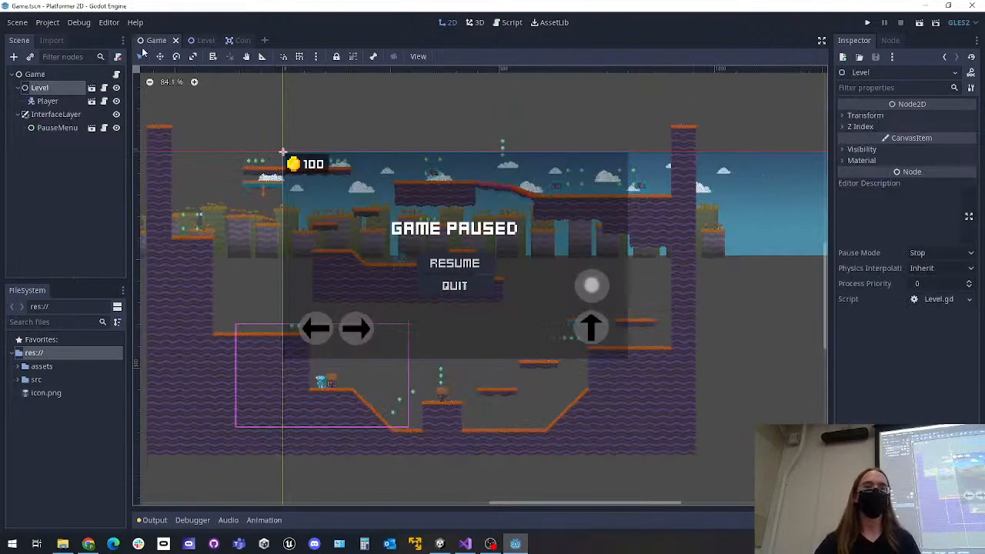
Open the Player scene from the Player node in the Game scene and examine the character in the viewport
{"action": "left_click", "coordinate": [91, 101]}
{"action": "scroll", "coordinate": [321, 187], "scroll_direction": "up", "scroll_amount": 2}
{"action": "middle_click_drag", "start_coordinate": [349, 211], "coordinate": [448, 285]}
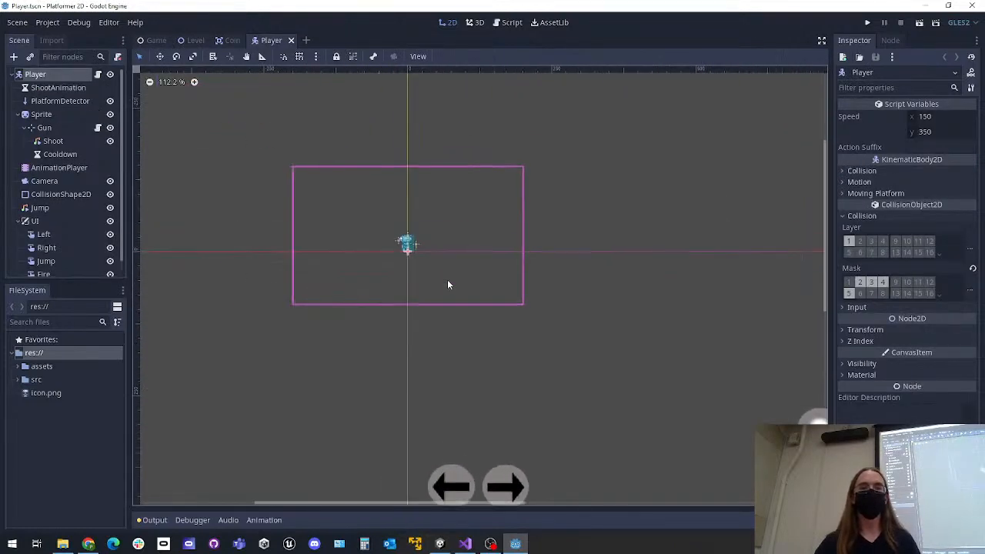
{"action": "scroll", "coordinate": [448, 285], "scroll_direction": "up", "scroll_amount": 2}
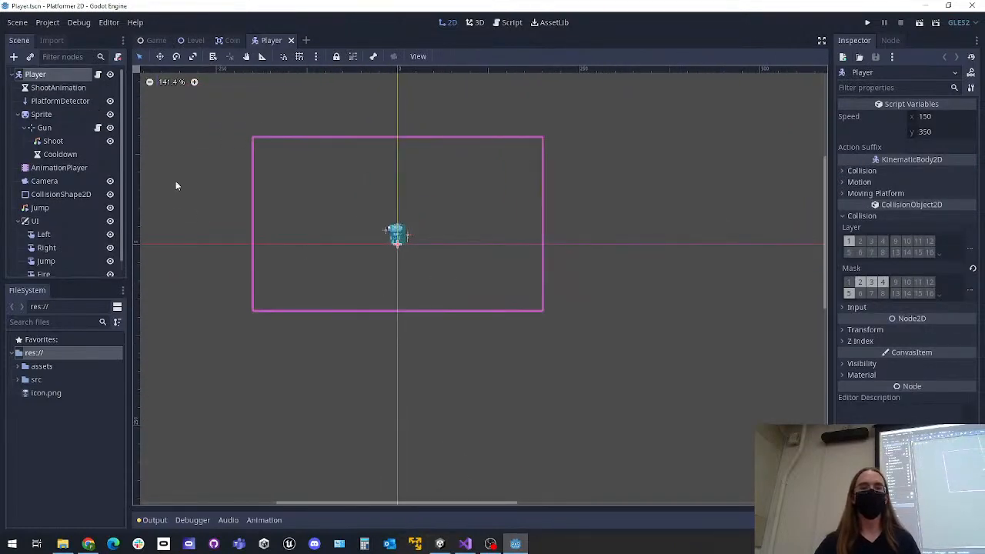
Select the Player node in the Game scene, return to the Player scene and look over its child nodes
{"action": "left_click", "coordinate": [143, 40]}
{"action": "left_click", "coordinate": [48, 100]}
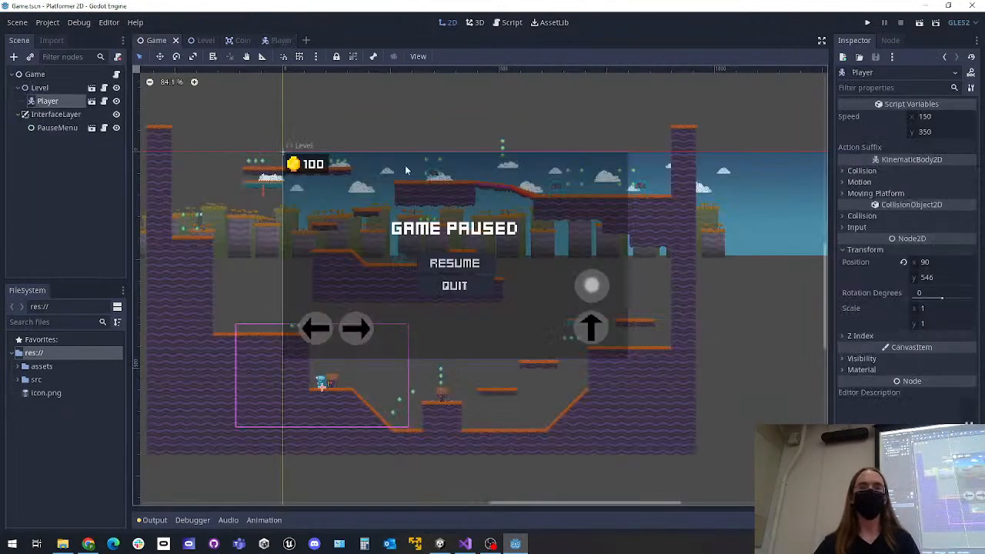
{"action": "left_click", "coordinate": [279, 40]}
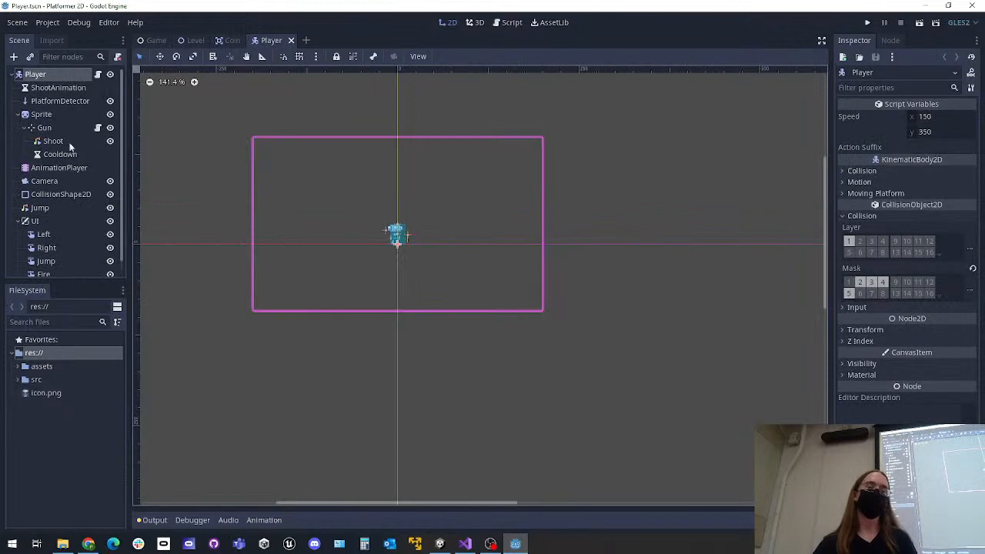
{"action": "scroll", "coordinate": [33, 175], "scroll_direction": "down", "scroll_amount": 1}
{"action": "scroll", "coordinate": [73, 178], "scroll_direction": "up", "scroll_amount": 1}
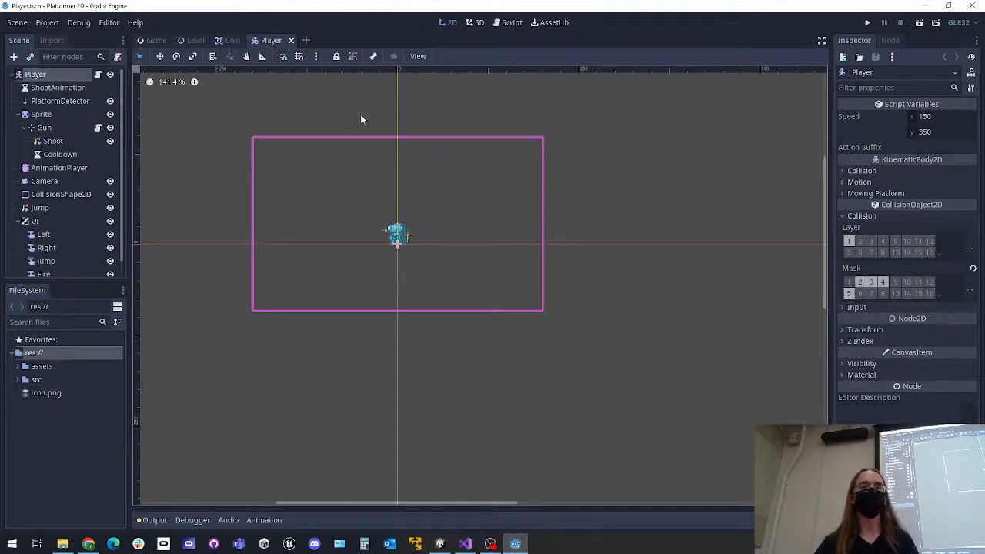
Read through the Player.gd script and return to its first lines
{"action": "left_click", "coordinate": [510, 22]}
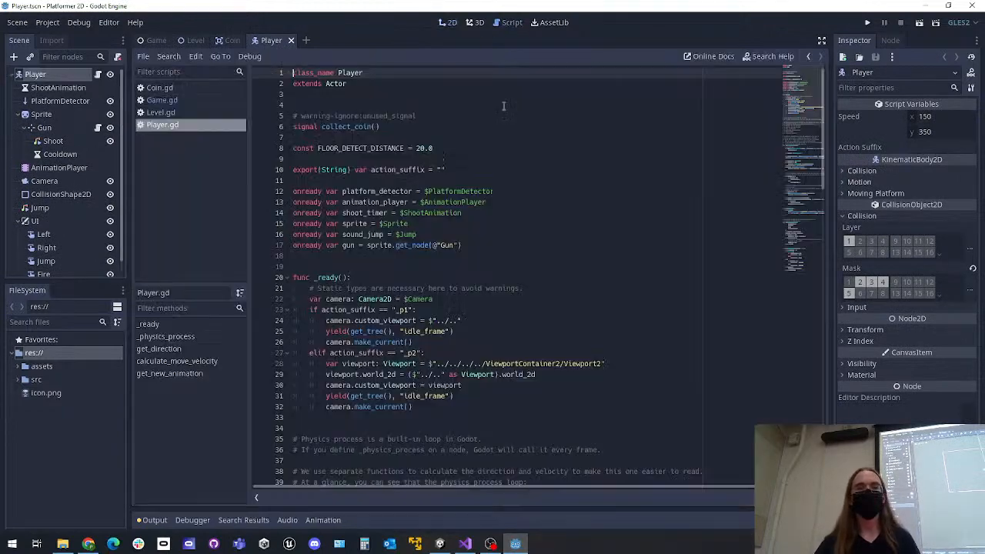
{"action": "scroll", "coordinate": [665, 229], "scroll_direction": "down", "scroll_amount": 12}
{"action": "scroll", "coordinate": [666, 229], "scroll_direction": "down", "scroll_amount": 15}
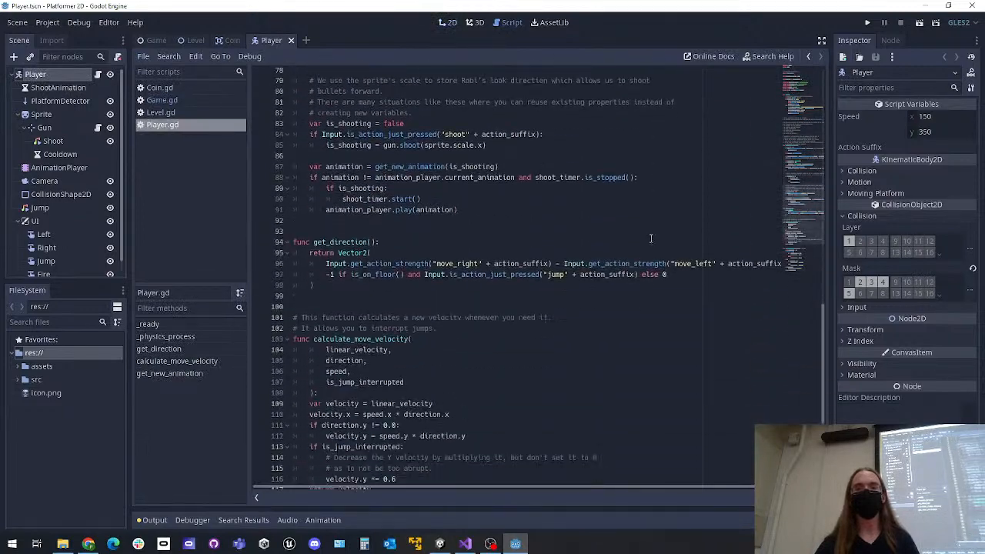
{"action": "scroll", "coordinate": [578, 250], "scroll_direction": "up", "scroll_amount": 20}
{"action": "scroll", "coordinate": [578, 250], "scroll_direction": "up", "scroll_amount": 7}
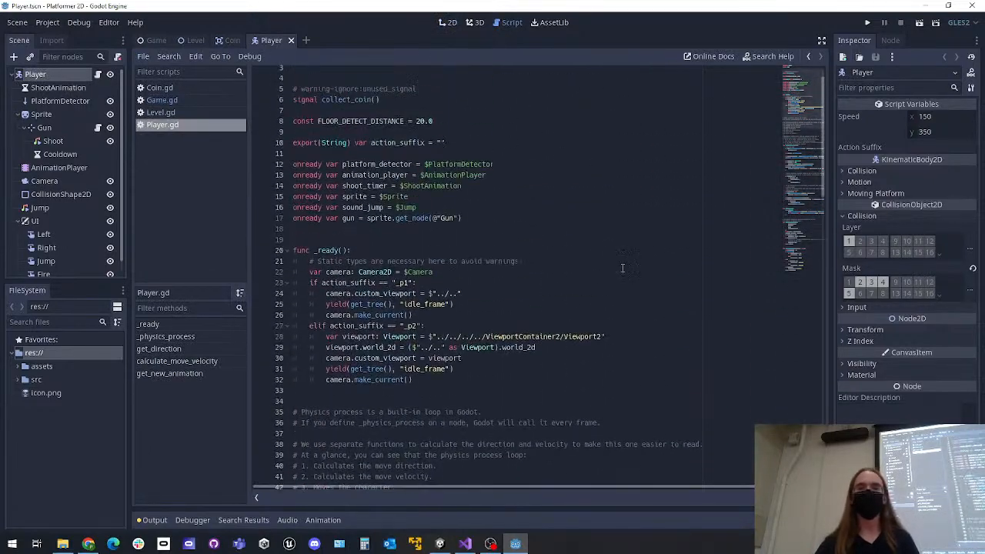
{"action": "scroll", "coordinate": [501, 191], "scroll_direction": "up", "scroll_amount": 1}
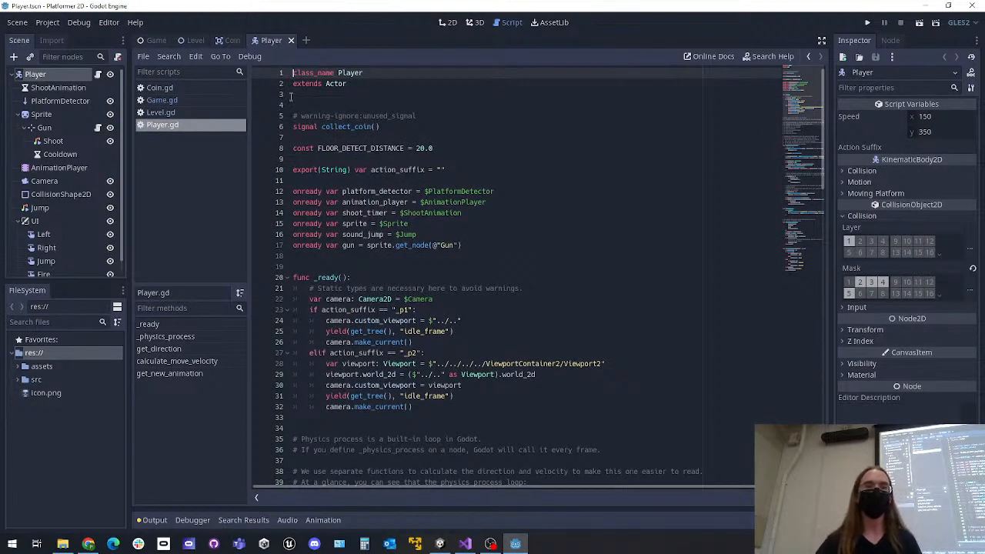
Switch to the Game scene's 2D view and run the project
{"action": "left_click", "coordinate": [156, 40]}
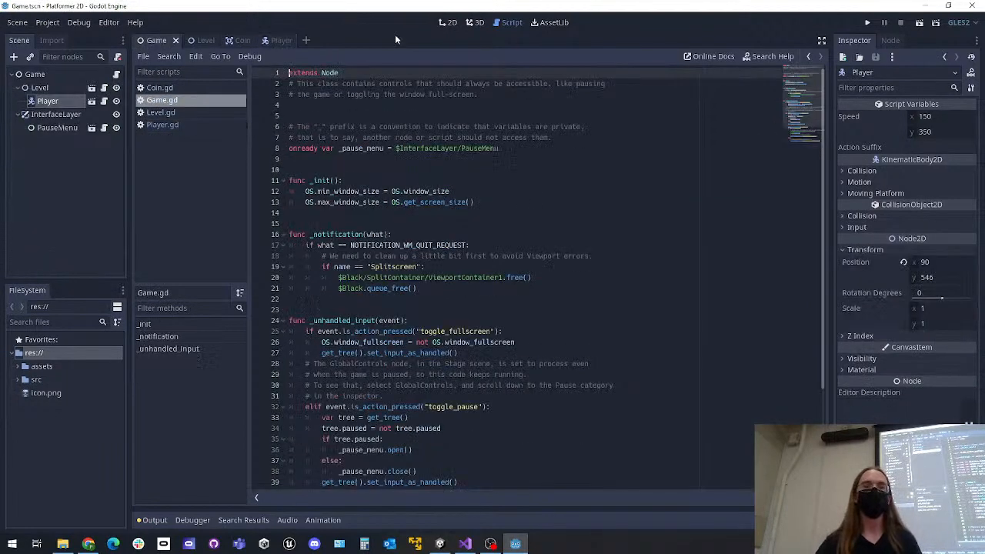
{"action": "left_click", "coordinate": [449, 22]}
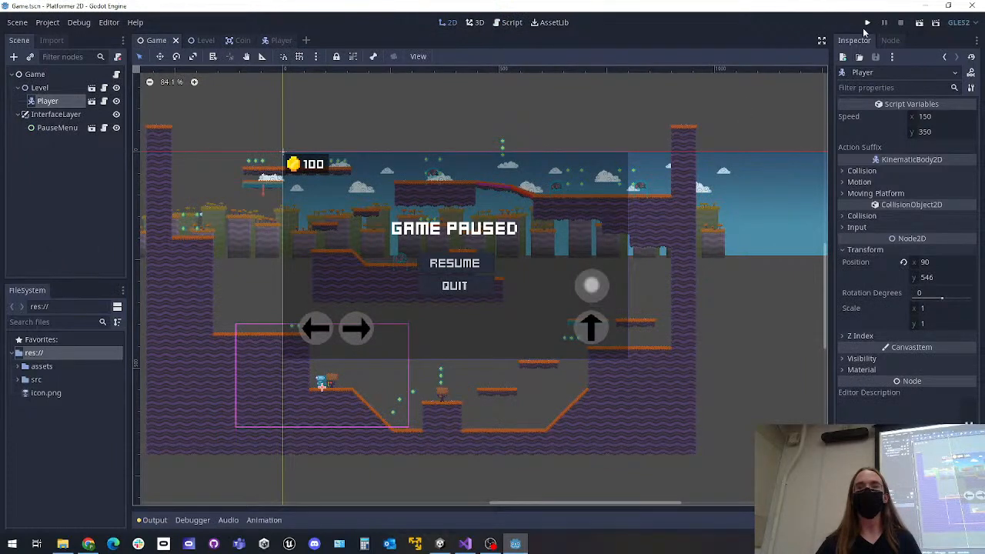
{"action": "left_click", "coordinate": [868, 25]}
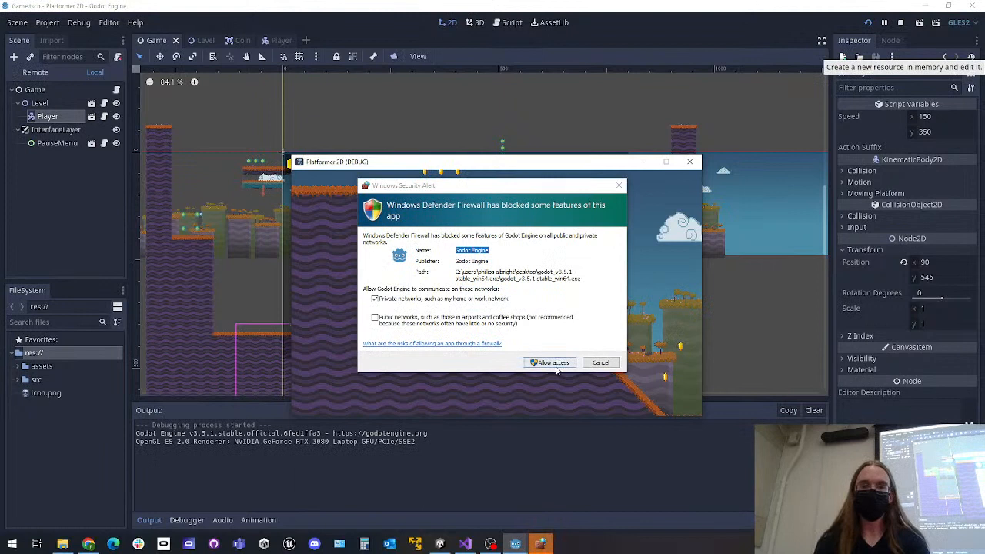
Lower the system volume and allow Godot Engine through the Windows firewall on private networks
{"action": "key", "text": "XF86AudioLowerVolume"}
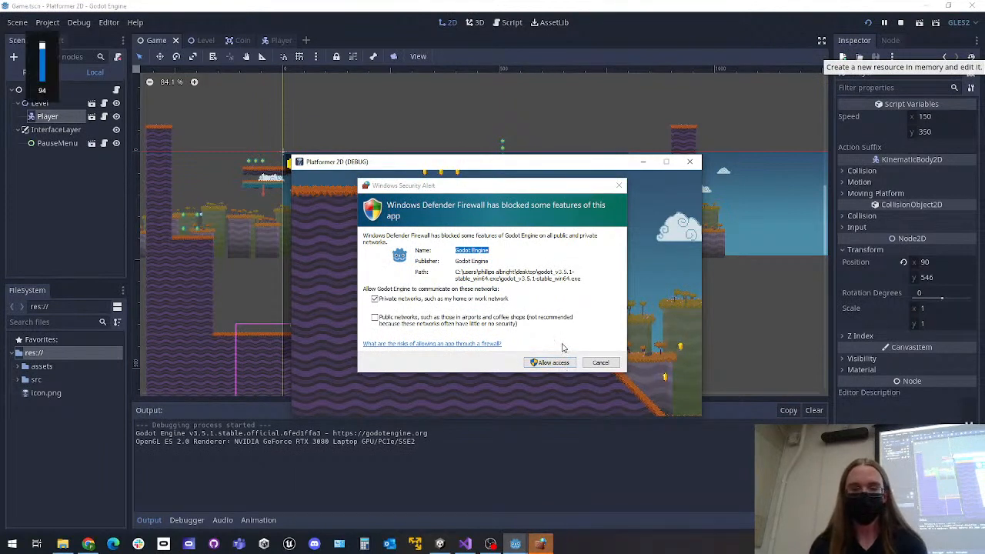
{"action": "key", "text": "XF86AudioLowerVolume"}
{"action": "key", "text": "XF86AudioLowerVolume"}
{"action": "key", "text": "XF86AudioLowerVolume"}
{"action": "key", "text": "XF86AudioLowerVolume"}
{"action": "key", "text": "XF86AudioLowerVolume"}
{"action": "key", "text": "XF86AudioLowerVolume"}
{"action": "key", "text": "XF86AudioLowerVolume"}
{"action": "key", "text": "XF86AudioLowerVolume"}
{"action": "key", "text": "XF86AudioLowerVolume"}
{"action": "key", "text": "XF86AudioLowerVolume"}
{"action": "key", "text": "XF86AudioLowerVolume"}
{"action": "key", "text": "XF86AudioLowerVolume"}
{"action": "key", "text": "XF86AudioLowerVolume"}
{"action": "key", "text": "XF86AudioLowerVolume"}
{"action": "key", "text": "XF86AudioLowerVolume"}
{"action": "key", "text": "XF86AudioLowerVolume"}
{"action": "key", "text": "XF86AudioLowerVolume"}
{"action": "key", "text": "XF86AudioLowerVolume"}
{"action": "key", "text": "XF86AudioLowerVolume"}
{"action": "key", "text": "XF86AudioLowerVolume"}
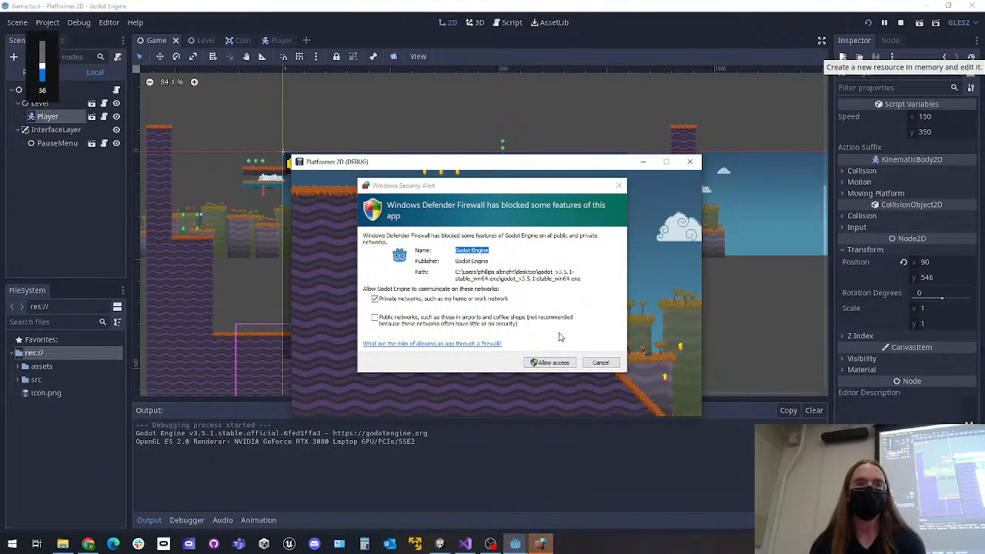
{"action": "key", "text": "XF86AudioLowerVolume"}
{"action": "key", "text": "XF86AudioLowerVolume"}
{"action": "key", "text": "XF86AudioLowerVolume"}
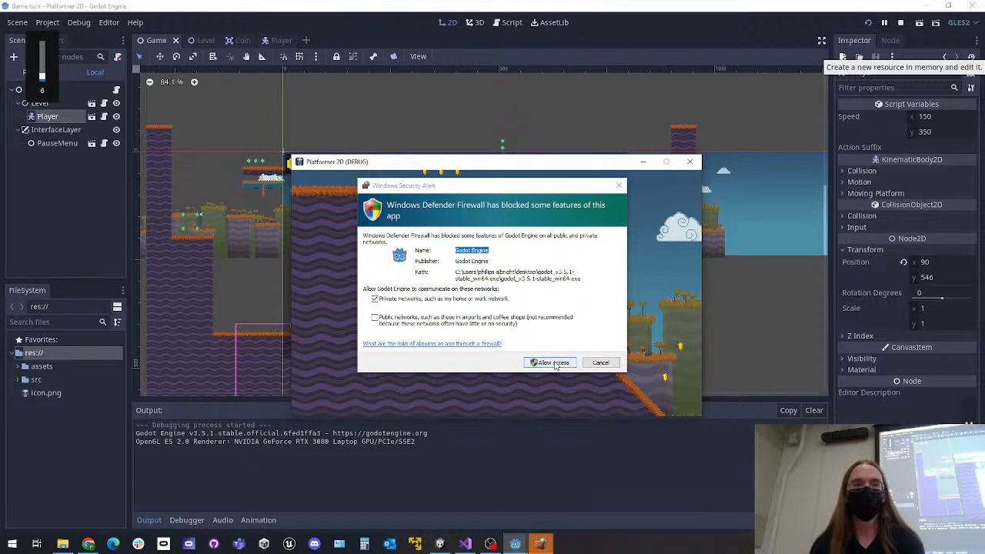
{"action": "key", "text": "XF86AudioLowerVolume"}
{"action": "left_click", "coordinate": [556, 360]}
Raise the system volume to 100 and close the running game window
{"action": "key", "text": "XF86AudioRaiseVolume"}
{"action": "key", "text": "XF86AudioRaiseVolume"}
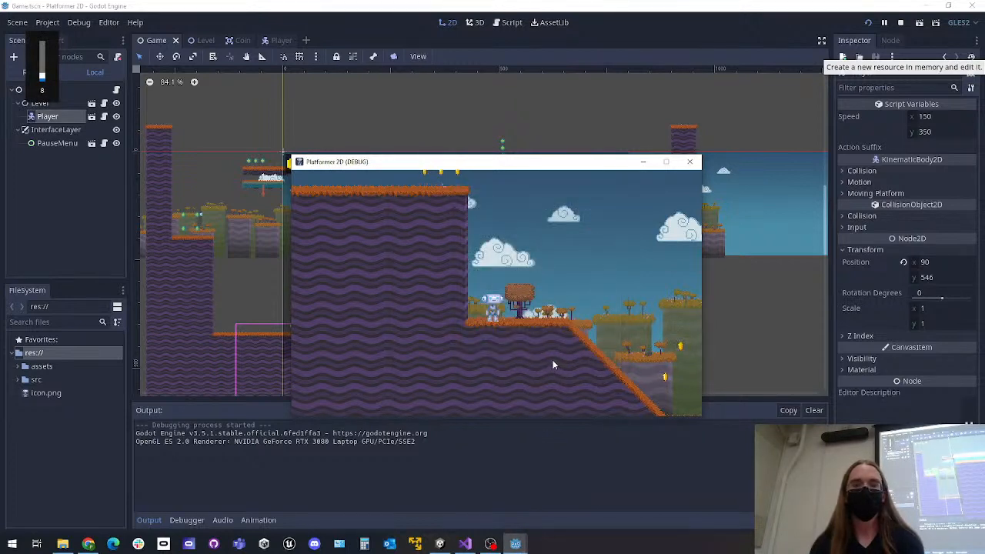
{"action": "key", "text": "XF86AudioRaiseVolume"}
{"action": "key", "text": "XF86AudioRaiseVolume"}
{"action": "key", "text": "XF86AudioRaiseVolume"}
{"action": "key", "text": "XF86AudioRaiseVolume"}
{"action": "key", "text": "XF86AudioRaiseVolume"}
{"action": "key", "text": "XF86AudioRaiseVolume"}
{"action": "key", "text": "XF86AudioRaiseVolume"}
{"action": "key", "text": "XF86AudioRaiseVolume"}
{"action": "key", "text": "XF86AudioRaiseVolume"}
{"action": "key", "text": "XF86AudioRaiseVolume"}
{"action": "key", "text": "XF86AudioRaiseVolume"}
{"action": "key", "text": "XF86AudioRaiseVolume"}
{"action": "key", "text": "XF86AudioRaiseVolume"}
{"action": "key", "text": "XF86AudioRaiseVolume"}
{"action": "key", "text": "XF86AudioRaiseVolume"}
{"action": "key", "text": "XF86AudioRaiseVolume"}
{"action": "key", "text": "XF86AudioRaiseVolume"}
{"action": "key", "text": "XF86AudioRaiseVolume"}
{"action": "key", "text": "XF86AudioRaiseVolume"}
{"action": "key", "text": "XF86AudioRaiseVolume"}
{"action": "key", "text": "XF86AudioRaiseVolume"}
{"action": "key", "text": "XF86AudioRaiseVolume"}
{"action": "key", "text": "XF86AudioRaiseVolume"}
{"action": "key", "text": "XF86AudioRaiseVolume"}
{"action": "key", "text": "XF86AudioRaiseVolume"}
{"action": "key", "text": "XF86AudioRaiseVolume"}
{"action": "key", "text": "XF86AudioRaiseVolume"}
{"action": "key", "text": "XF86AudioRaiseVolume"}
{"action": "key", "text": "XF86AudioRaiseVolume"}
{"action": "key", "text": "XF86AudioRaiseVolume"}
{"action": "key", "text": "XF86AudioRaiseVolume"}
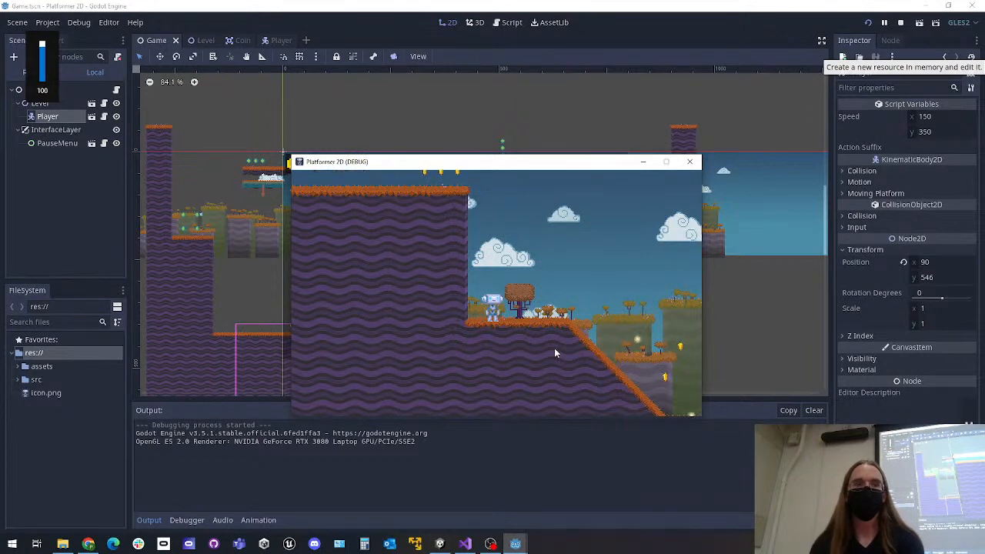
{"action": "left_click", "coordinate": [688, 162]}
Switch through the open Player, Coin and Level scenes to review them, ending on the Game scene
{"action": "key", "text": "ctrl+shift+Tab"}
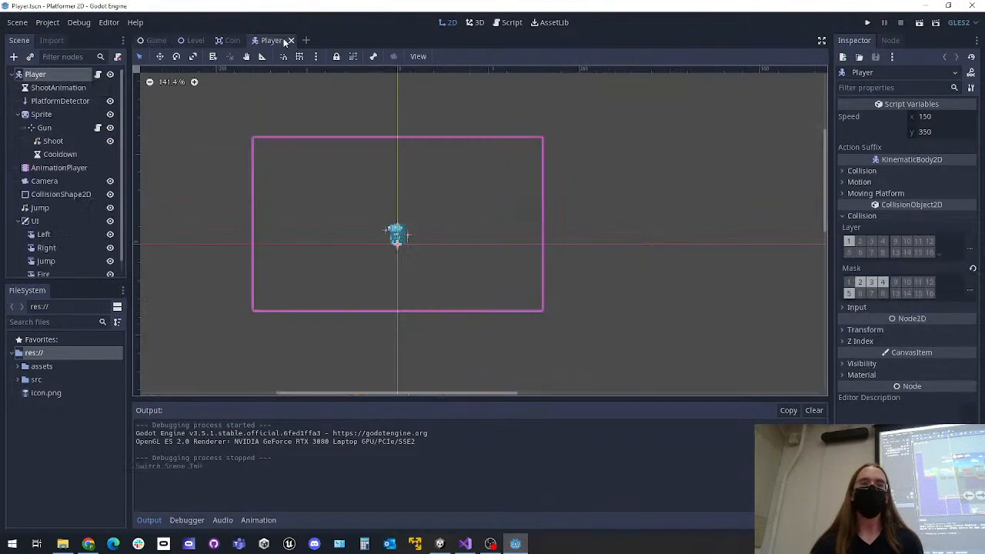
{"action": "left_click", "coordinate": [225, 41]}
{"action": "left_click", "coordinate": [259, 40]}
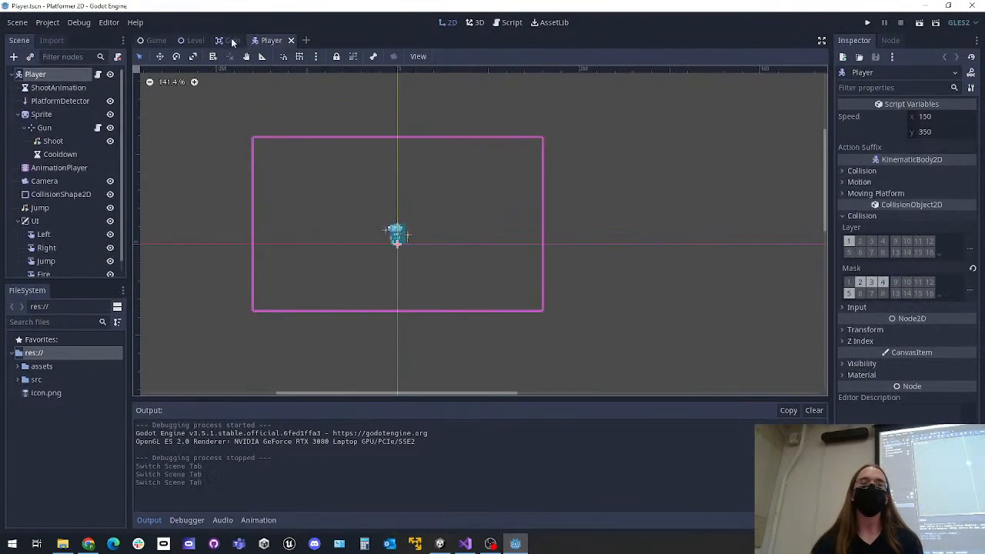
{"action": "left_click", "coordinate": [192, 40]}
{"action": "left_click", "coordinate": [242, 41]}
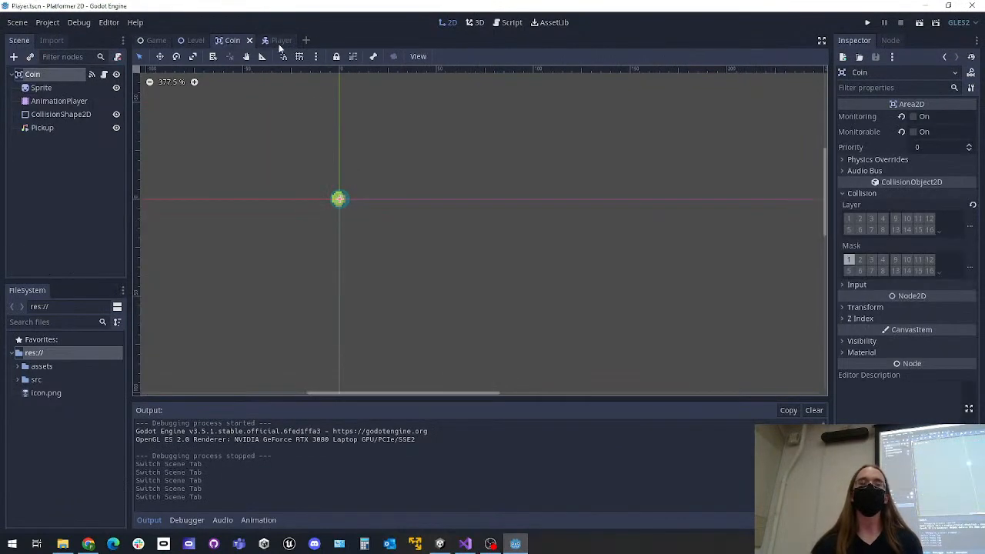
{"action": "left_click", "coordinate": [281, 41]}
{"action": "left_click", "coordinate": [156, 41]}
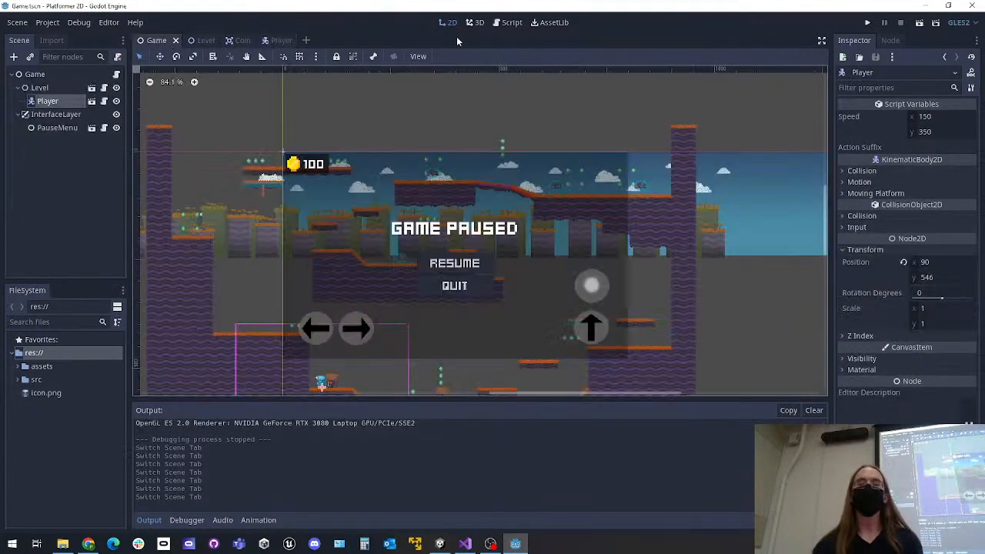
Return to the Player scene, run the whole project from there and close the game window
{"action": "left_click", "coordinate": [280, 41]}
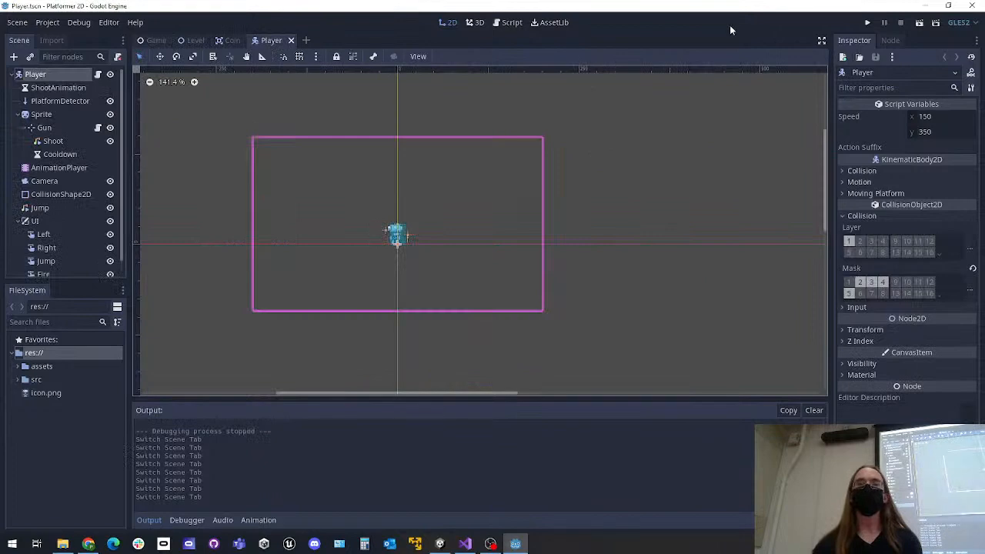
{"action": "left_click", "coordinate": [868, 25]}
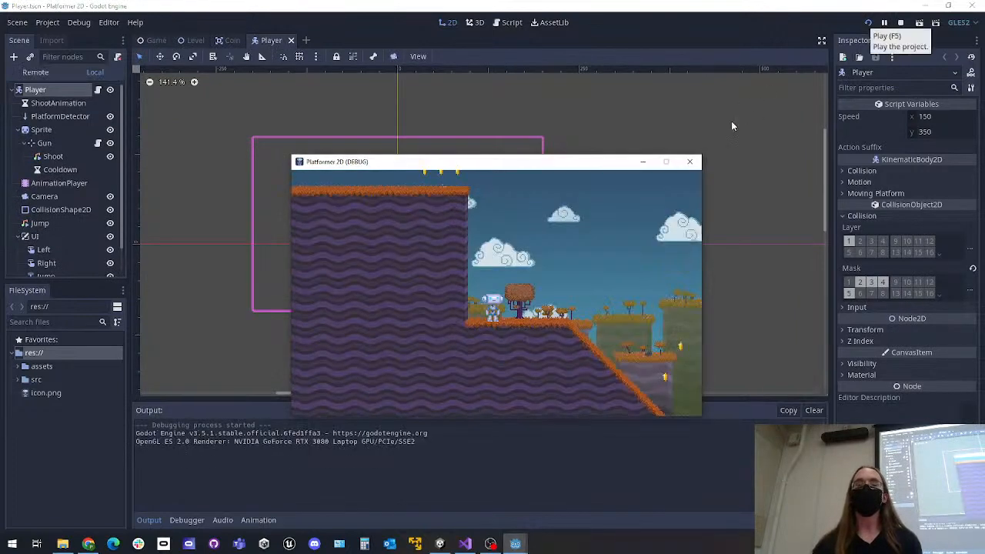
{"action": "left_click", "coordinate": [689, 161]}
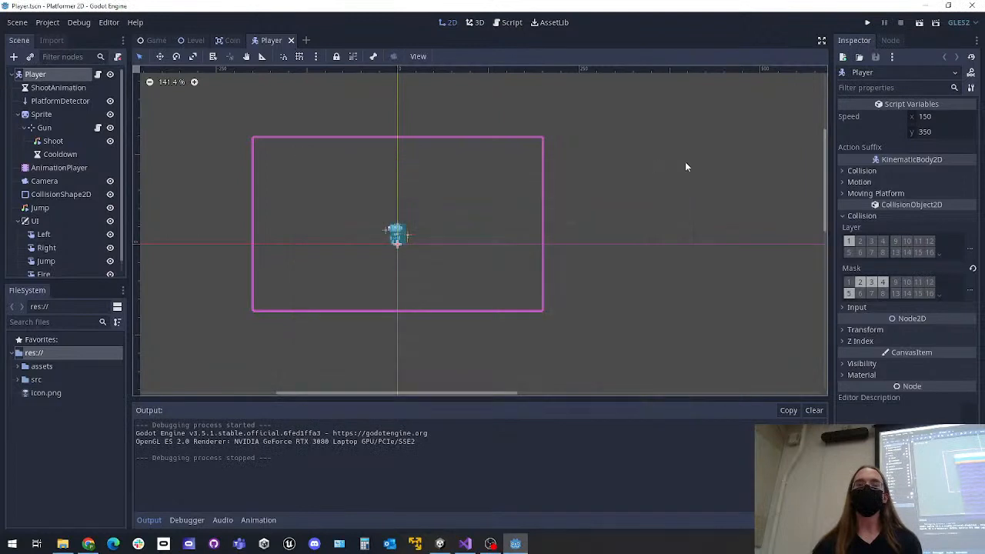
Run only the edited Player scene twice, closing its game window each time
{"action": "left_click", "coordinate": [919, 25]}
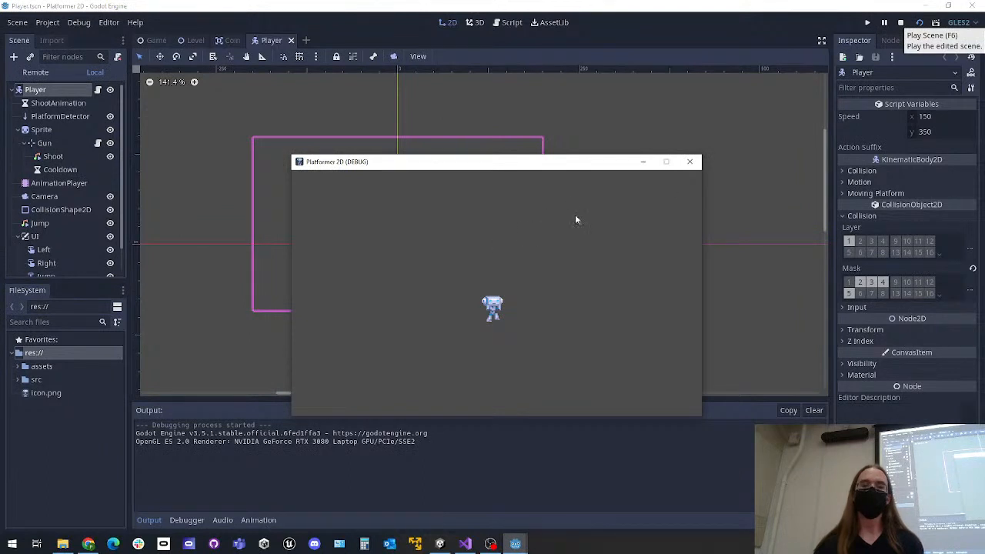
{"action": "left_click", "coordinate": [689, 161]}
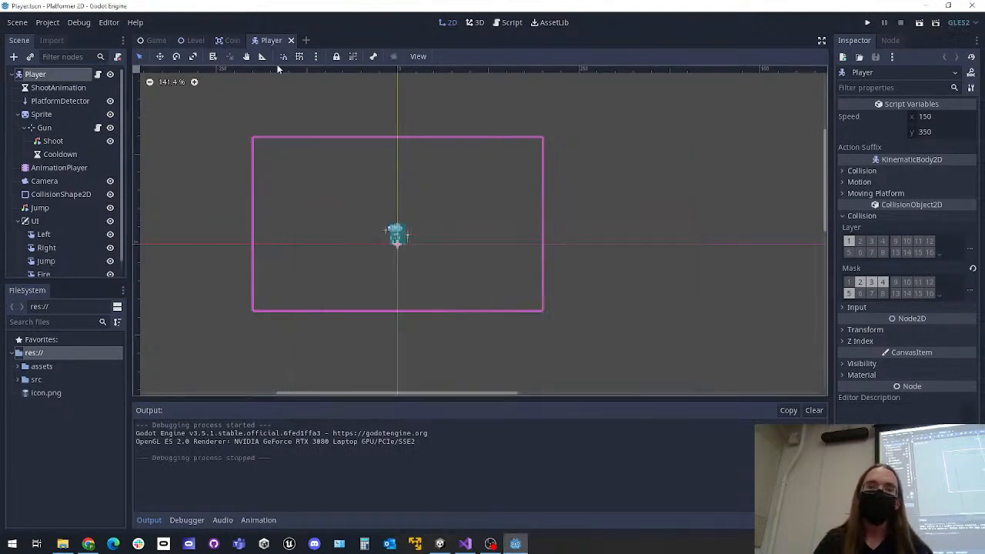
{"action": "left_click", "coordinate": [926, 24]}
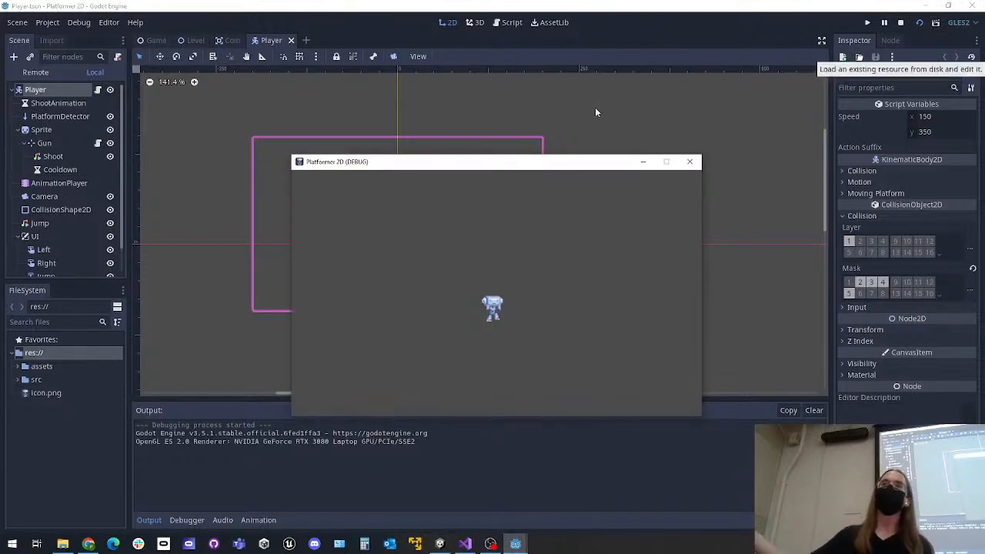
{"action": "left_click", "coordinate": [691, 163]}
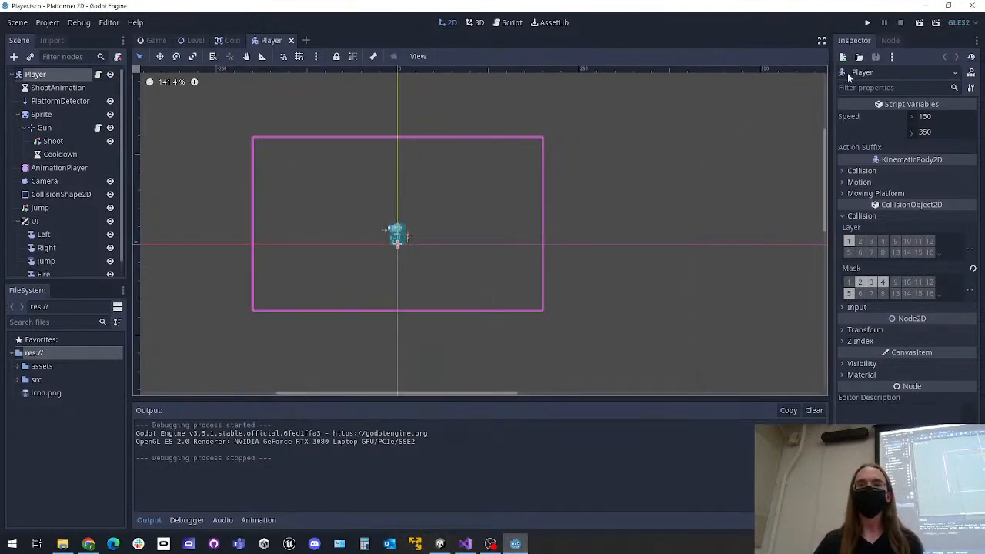
Run the whole project, move the robot back and forth and jump in the level, and close the game
{"action": "left_click", "coordinate": [868, 23]}
{"action": "key", "text": "d"}
{"action": "key", "text": "a"}
{"action": "key", "text": "space"}
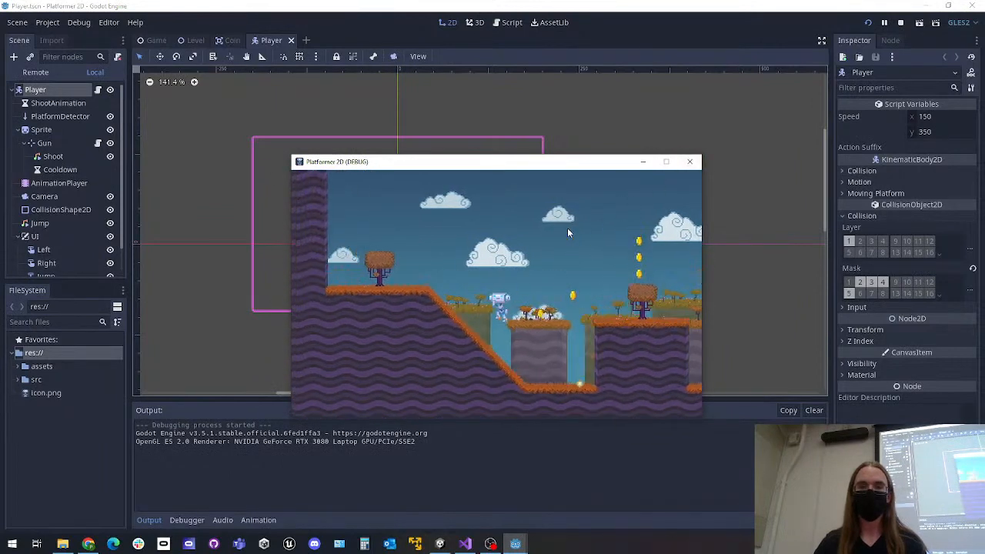
{"action": "left_click", "coordinate": [689, 162]}
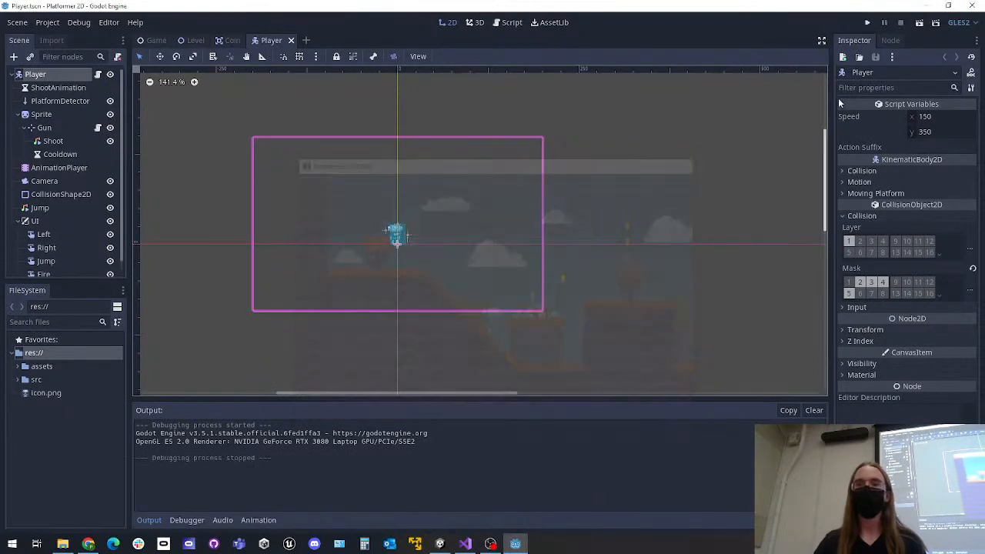
Run only the Player scene and close its game window, then run only the Level scene
{"action": "left_click", "coordinate": [921, 23]}
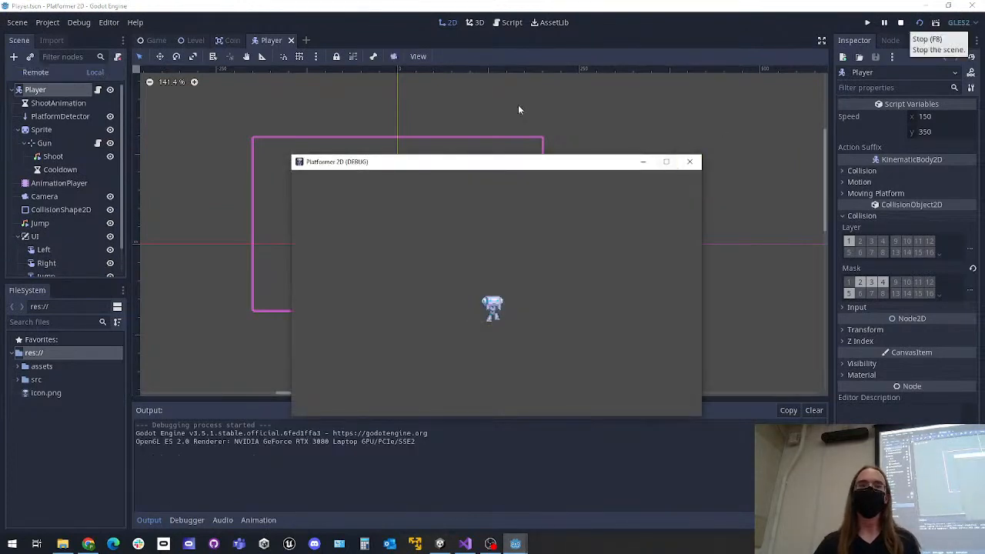
{"action": "left_click", "coordinate": [690, 162]}
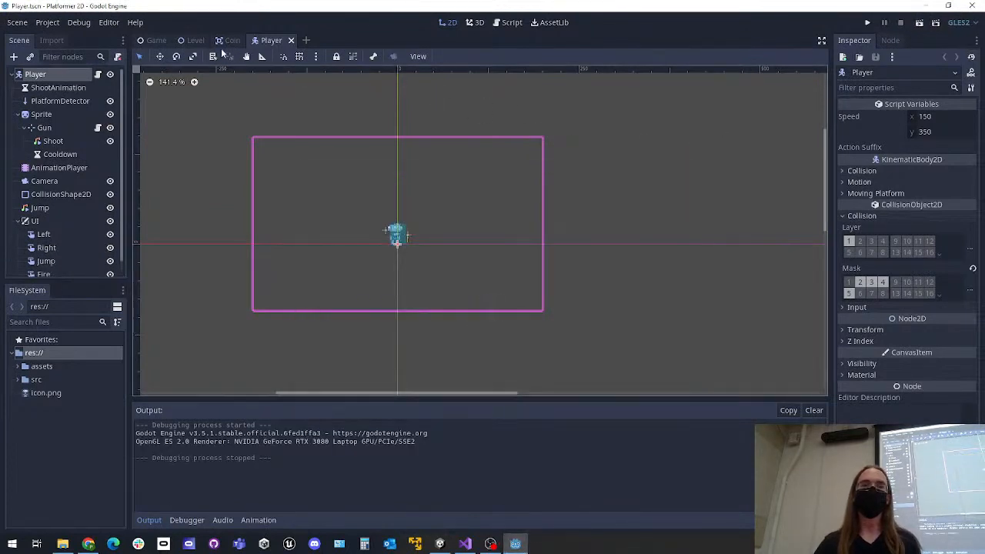
{"action": "left_click", "coordinate": [192, 40]}
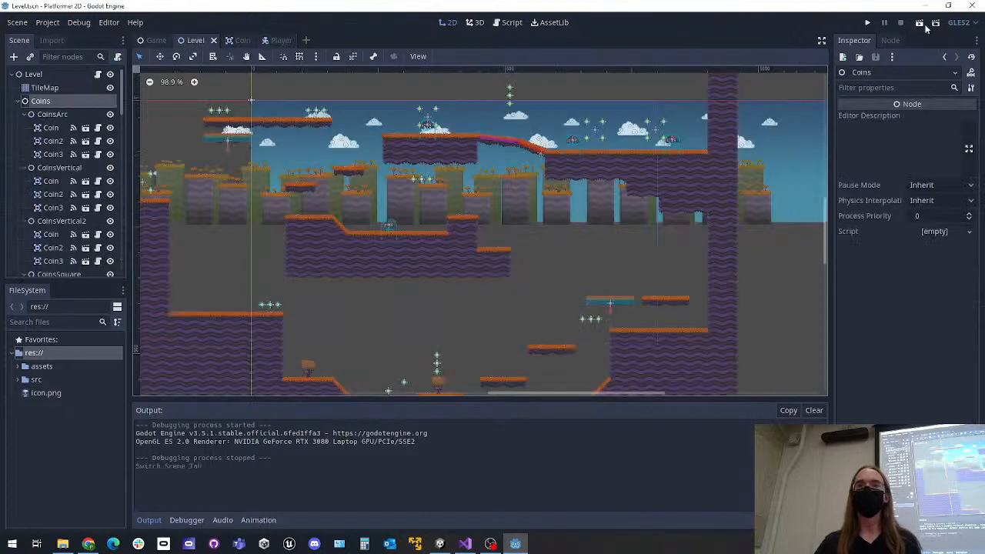
{"action": "left_click", "coordinate": [920, 24]}
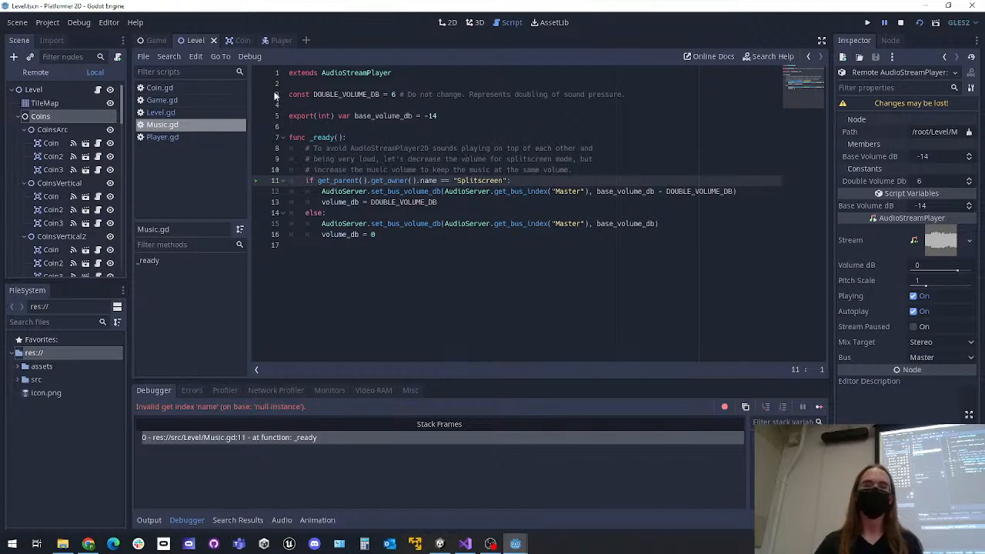
Return to the Game scene in the 2D workspace and stop the running Level scene
{"action": "left_click", "coordinate": [154, 40]}
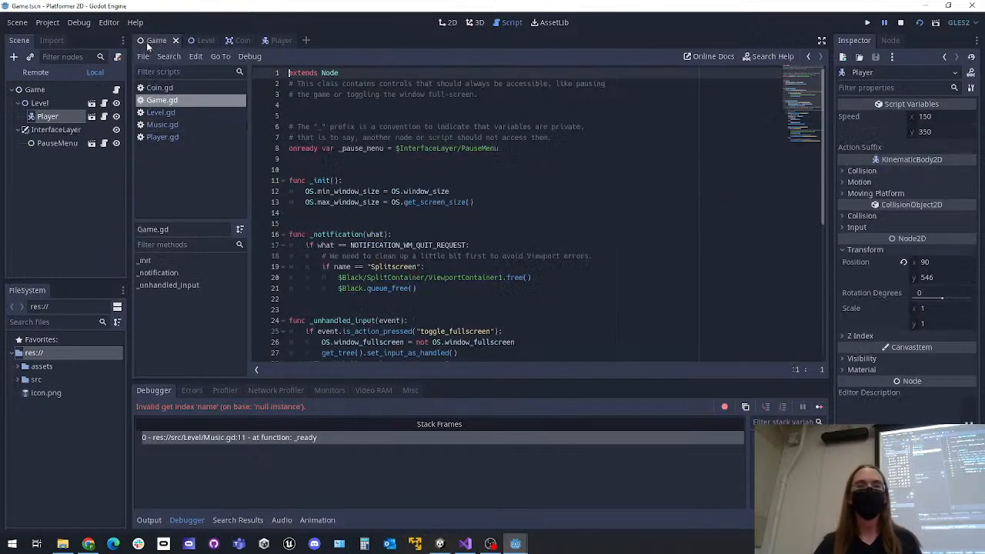
{"action": "left_click", "coordinate": [448, 22]}
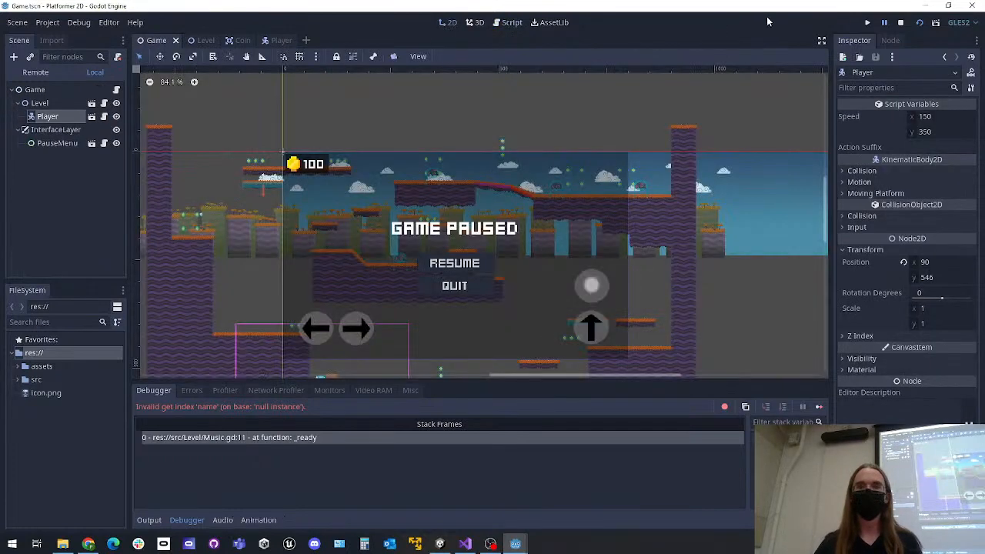
{"action": "left_click", "coordinate": [901, 22]}
Run the whole project and move the robot back and forth with repeated jumps near the level's start
{"action": "left_click", "coordinate": [867, 22]}
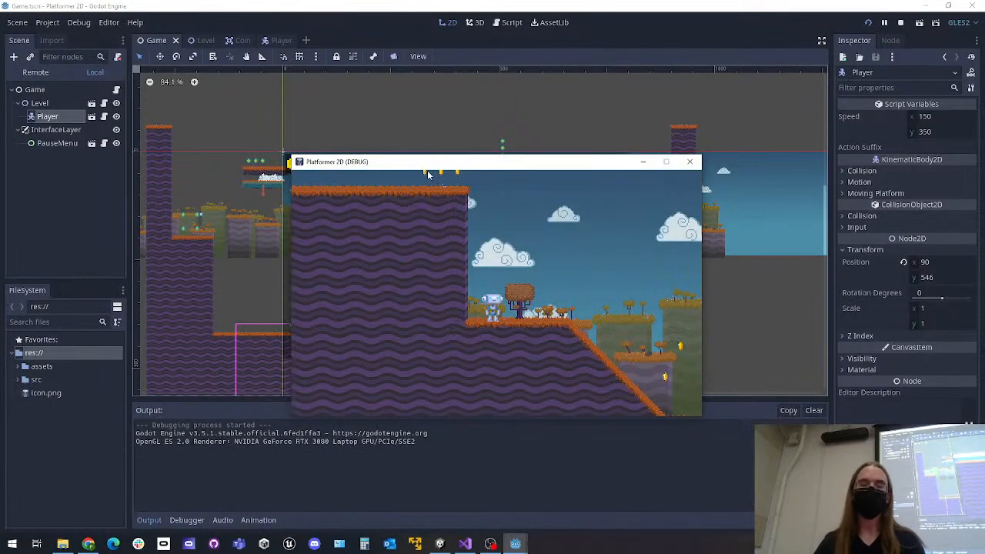
{"action": "key", "text": "d"}
{"action": "key", "text": "a"}
{"action": "key", "text": "space"}
{"action": "key", "text": "d"}
{"action": "key", "text": "space"}
{"action": "key", "text": "a"}
{"action": "key", "text": "d"}
{"action": "key", "text": "space"}
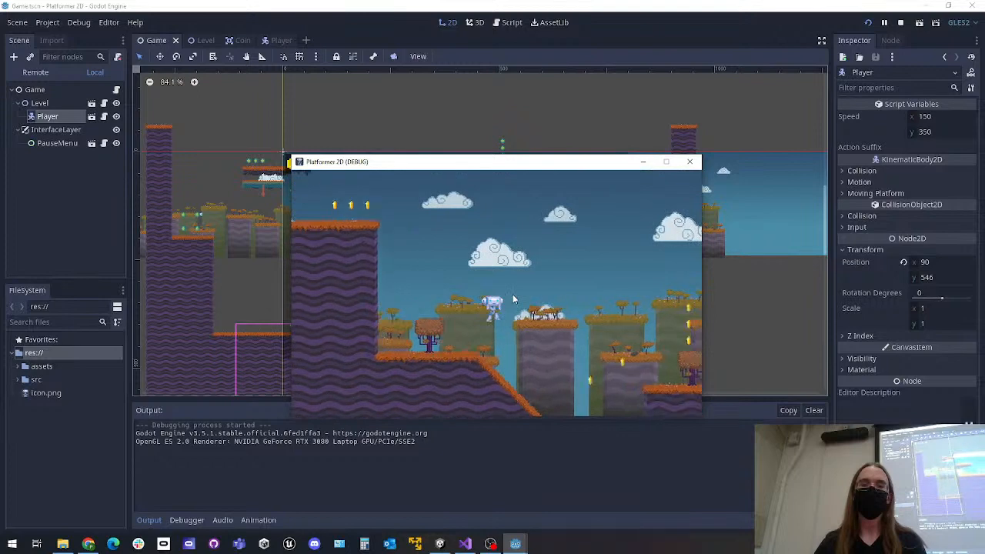
{"action": "key", "text": "a"}
{"action": "key", "text": "space"}
{"action": "key", "text": "d"}
{"action": "key", "text": "a"}
{"action": "key", "text": "space"}
{"action": "key", "text": "d"}
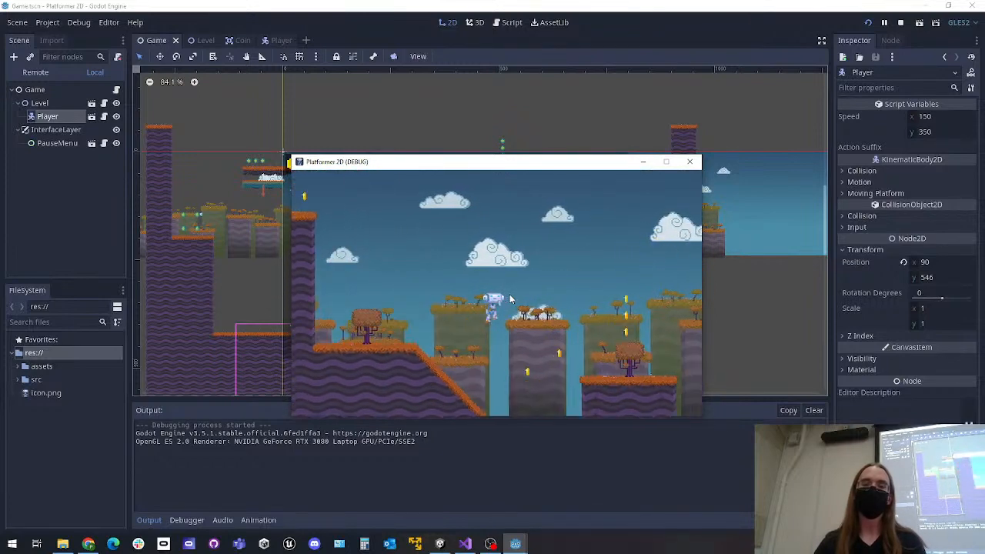
{"action": "key", "text": "a"}
{"action": "key", "text": "d"}
Fire two shots with the robot and move it right across the level's platforms
{"action": "left_click", "coordinate": [571, 318]}
{"action": "left_click", "coordinate": [571, 318]}
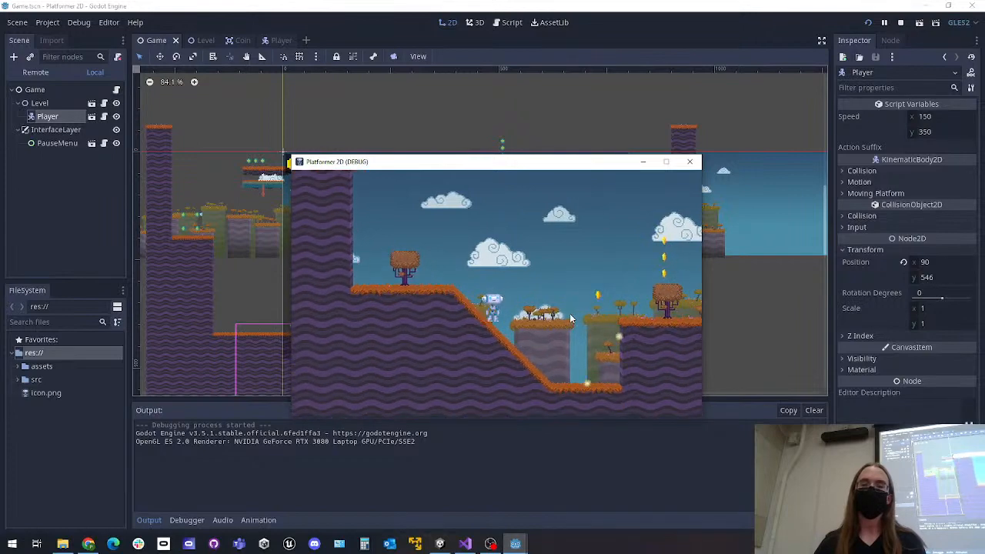
{"action": "key", "text": "d"}
{"action": "key", "text": "d"}
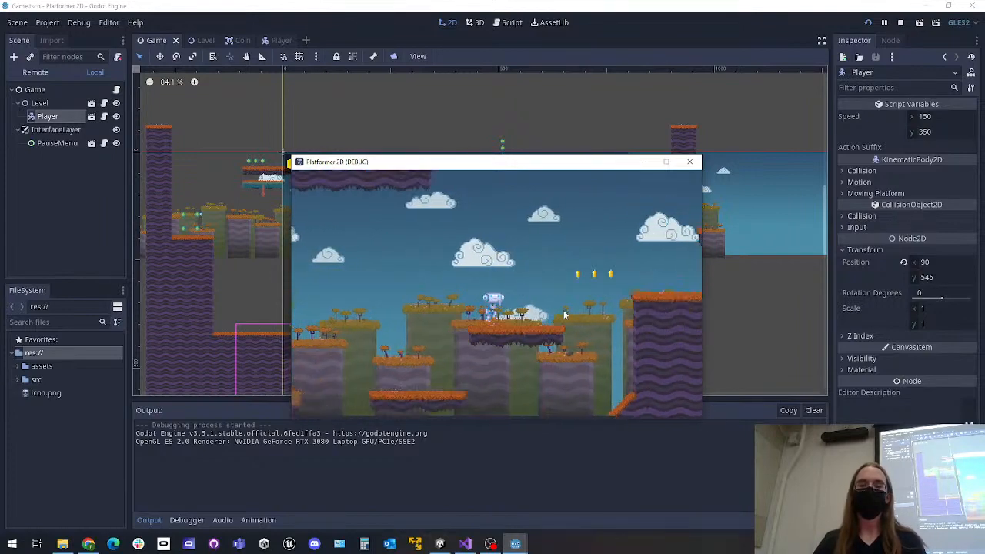
{"action": "key", "text": "d"}
{"action": "key", "text": "d"}
{"action": "key", "text": "d"}
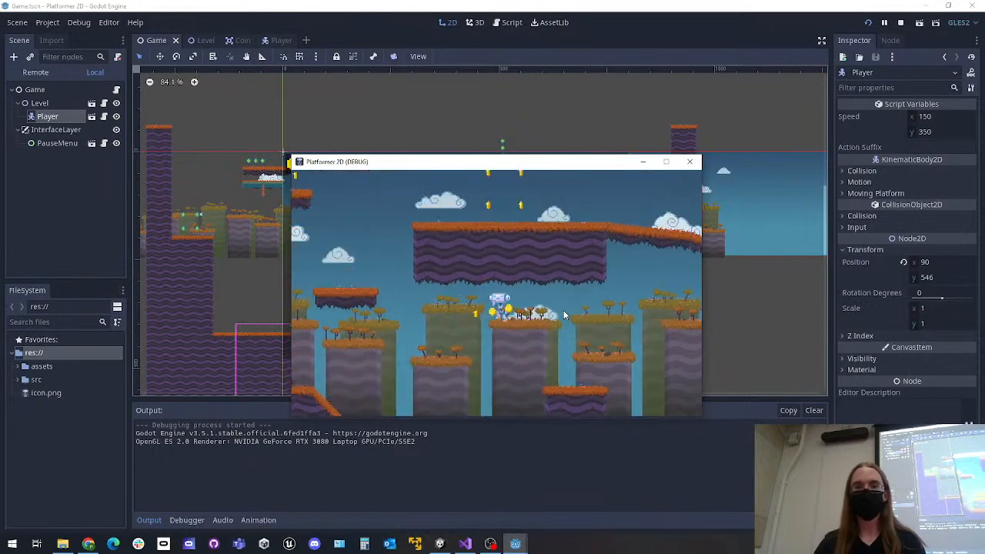
Jump the robot between the platforms up to the higher ledges while shooting in both directions
{"action": "key", "text": "a"}
{"action": "key", "text": "space"}
{"action": "left_click", "coordinate": [440, 333]}
{"action": "key", "text": "a"}
{"action": "key", "text": "space"}
{"action": "left_click", "coordinate": [450, 335]}
{"action": "key", "text": "d"}
{"action": "key", "text": "d"}
{"action": "left_click", "coordinate": [568, 309]}
{"action": "key", "text": "space"}
{"action": "left_click", "coordinate": [567, 308]}
{"action": "key", "text": "a"}
{"action": "key", "text": "d"}
{"action": "key", "text": "space"}
{"action": "left_click", "coordinate": [560, 317]}
{"action": "left_click", "coordinate": [560, 316]}
{"action": "key", "text": "d"}
{"action": "key", "text": "space"}
{"action": "key", "text": "space"}
{"action": "key", "text": "a"}
{"action": "key", "text": "space"}
{"action": "key", "text": "space"}
{"action": "left_click", "coordinate": [489, 307]}
{"action": "key", "text": "a"}
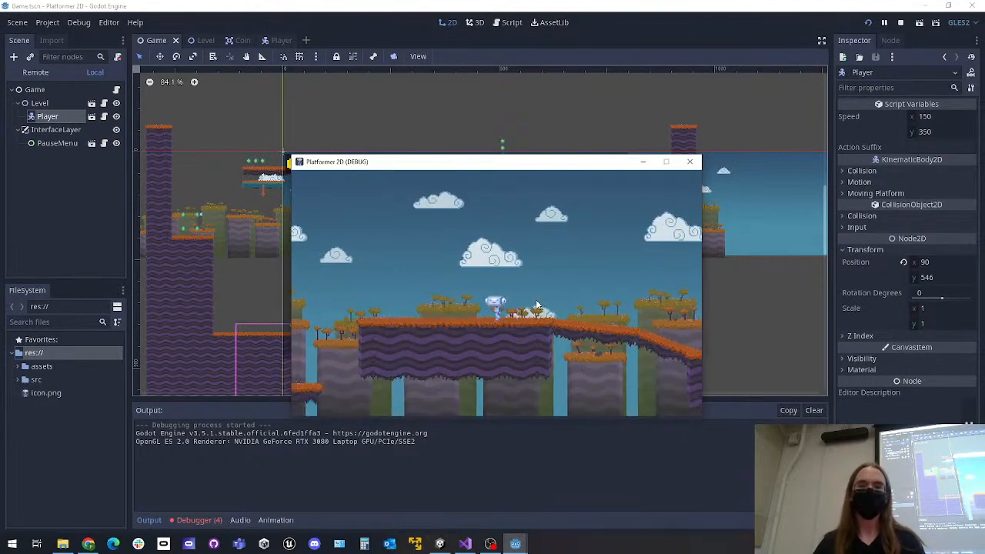
Move the robot left along the upper platforms, bring it back right to the far wall, and close the game
{"action": "key", "text": "a"}
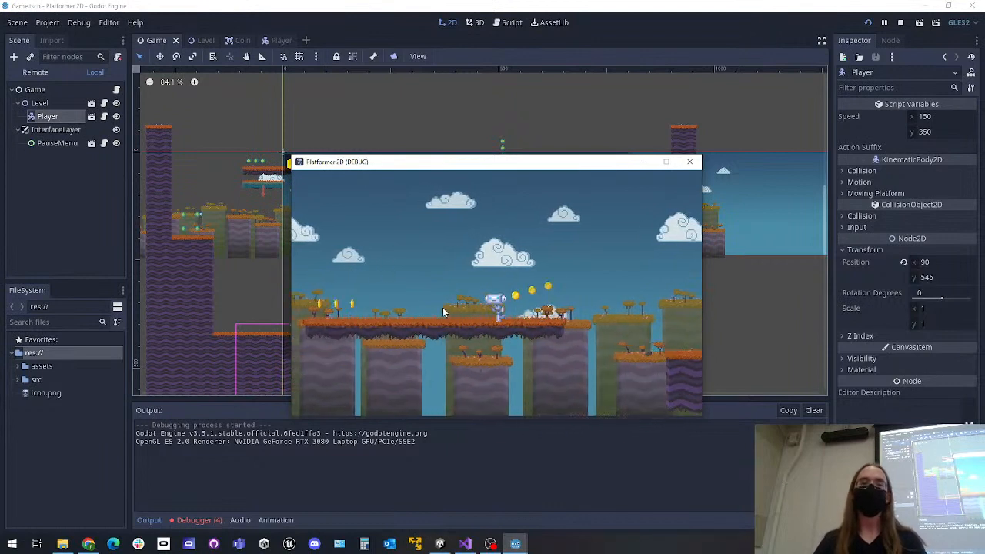
{"action": "key", "text": "a"}
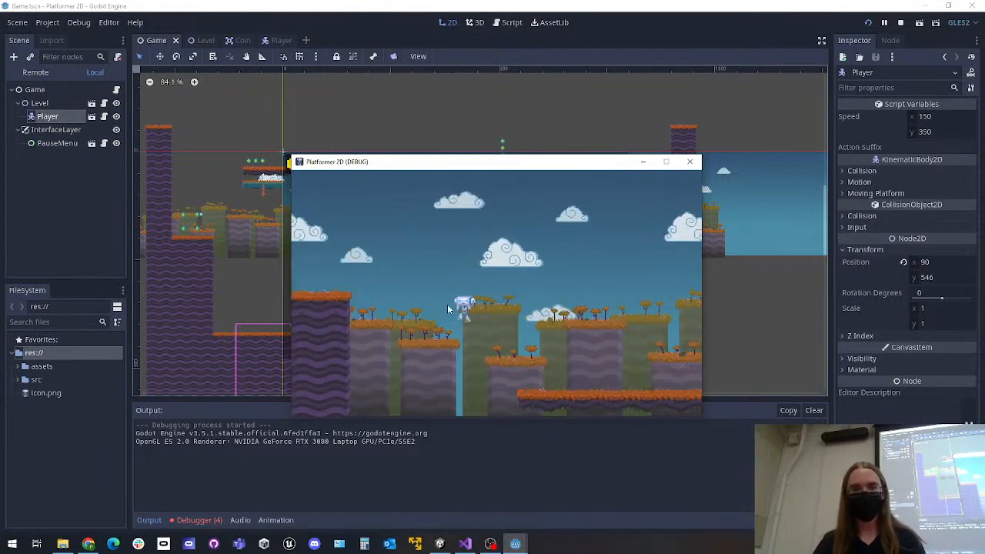
{"action": "key", "text": "a"}
{"action": "key", "text": "d"}
{"action": "key", "text": "d"}
{"action": "key", "text": "a"}
{"action": "key", "text": "d"}
{"action": "key", "text": "d"}
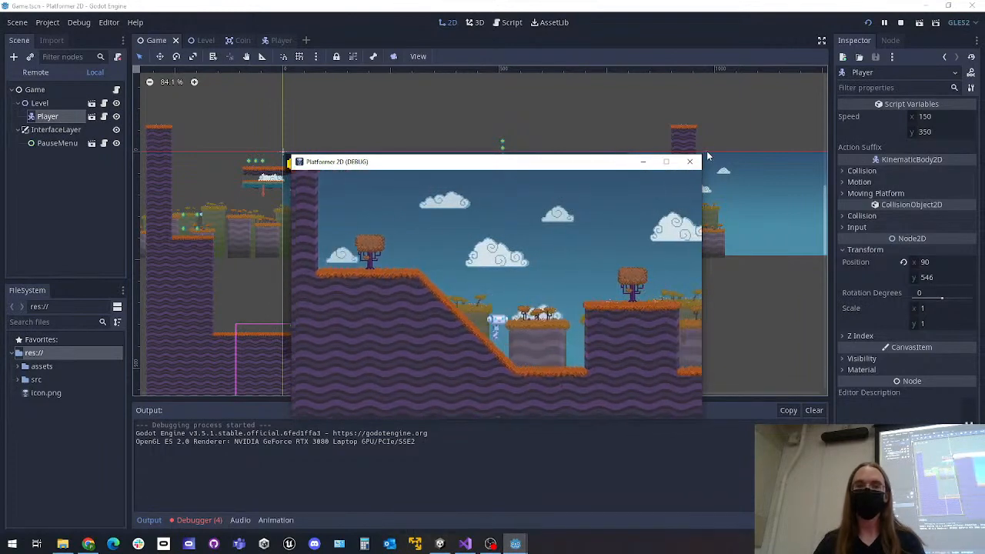
{"action": "key", "text": "d"}
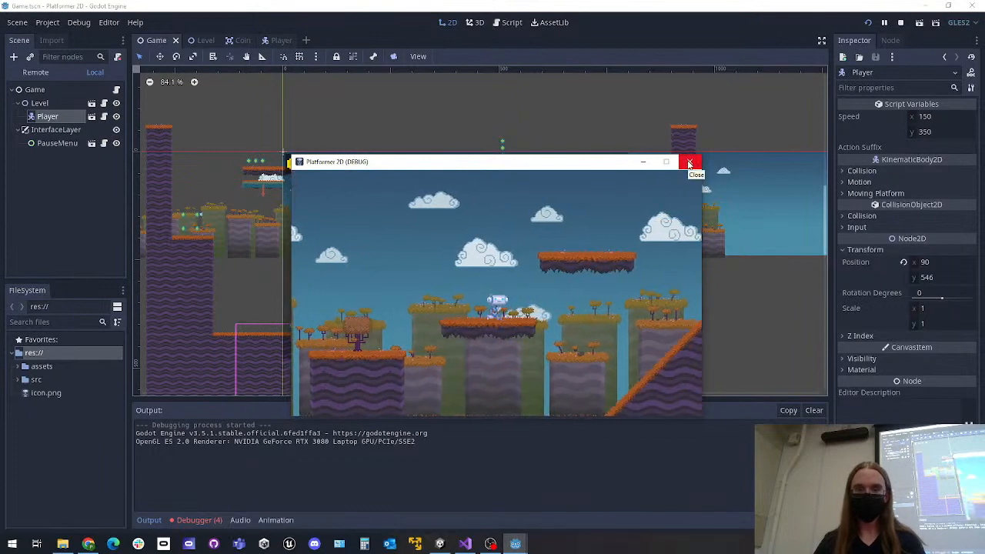
{"action": "key", "text": "space"}
{"action": "key", "text": "d"}
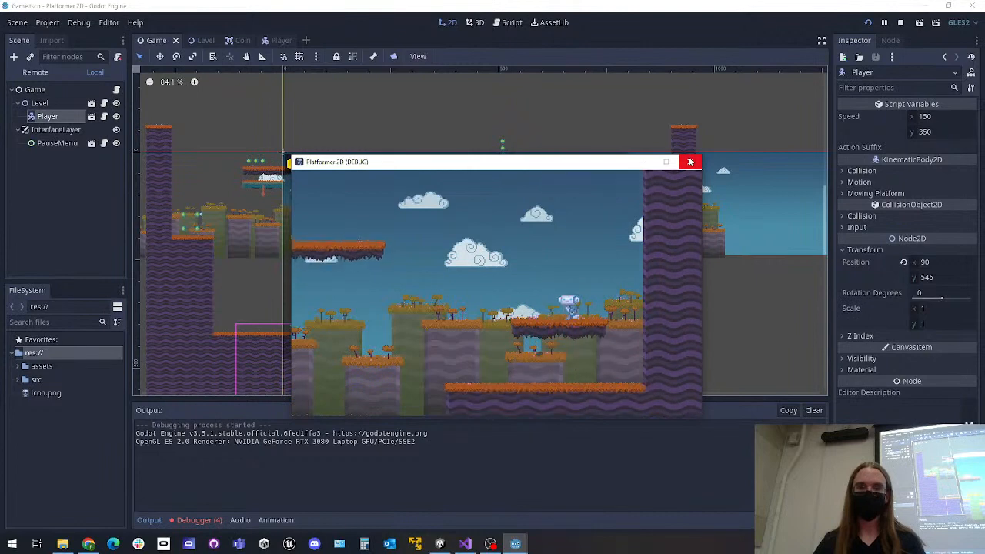
{"action": "left_click", "coordinate": [691, 162]}
Open the PauseMenu instance as its own scene, then return to the Game scene and inspect its root node
{"action": "left_click", "coordinate": [59, 154]}
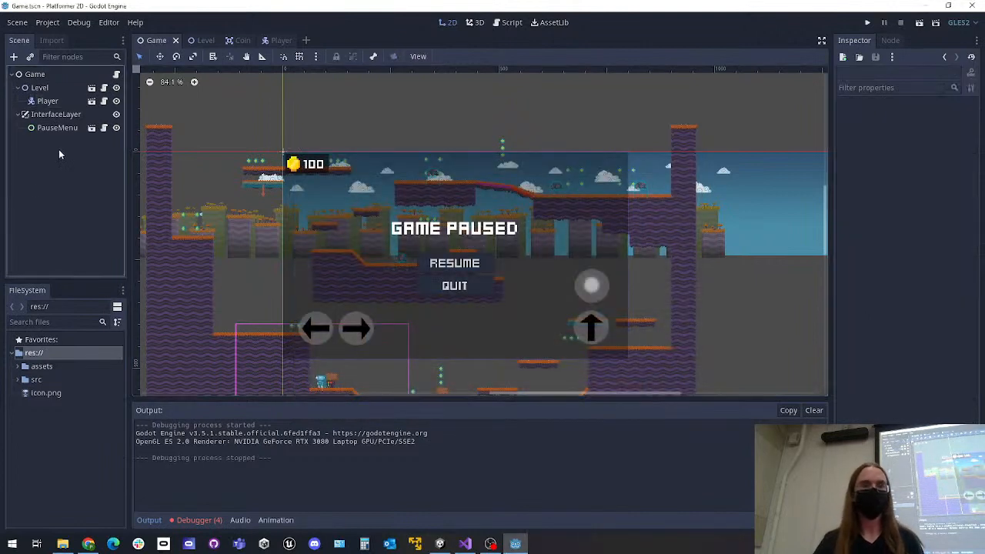
{"action": "left_click", "coordinate": [92, 128]}
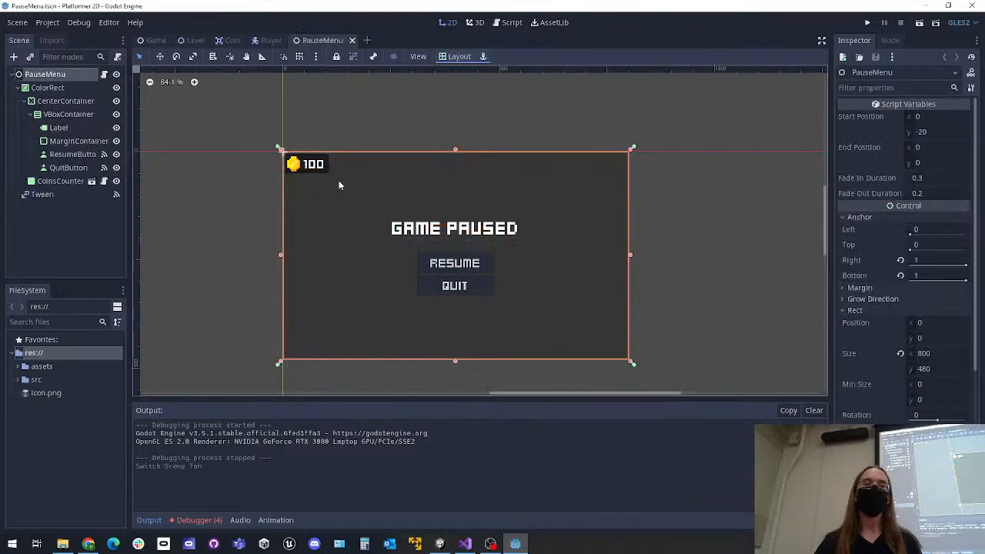
{"action": "left_click", "coordinate": [156, 40]}
{"action": "left_click", "coordinate": [41, 77]}
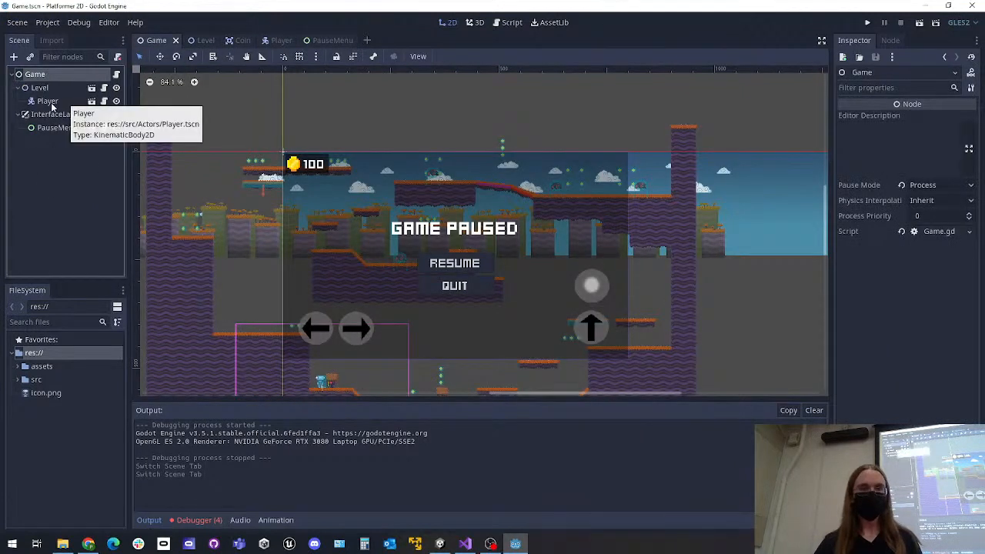
{"action": "left_click", "coordinate": [33, 161]}
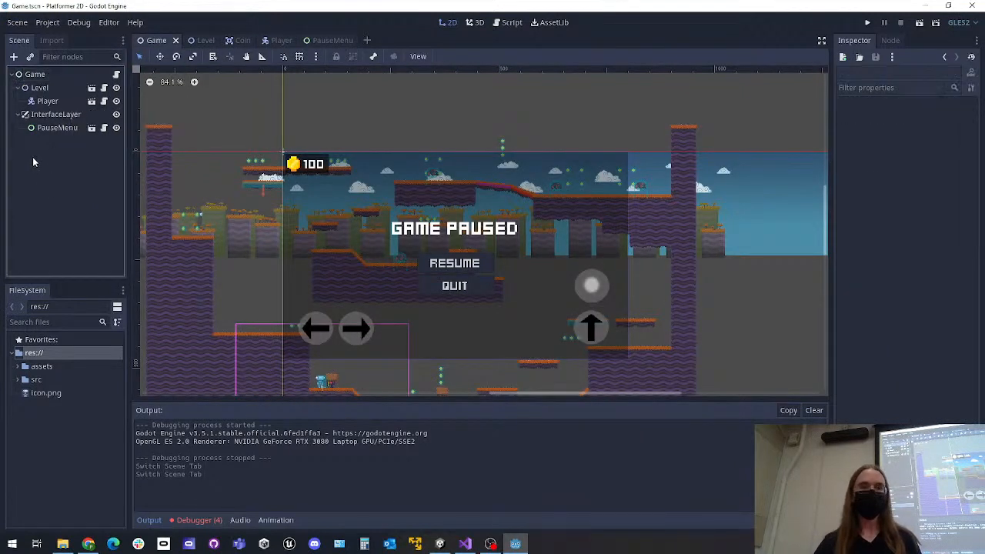
Switch through the Player, Level and Coin scenes to review them, ending on the Game scene
{"action": "left_click", "coordinate": [273, 40]}
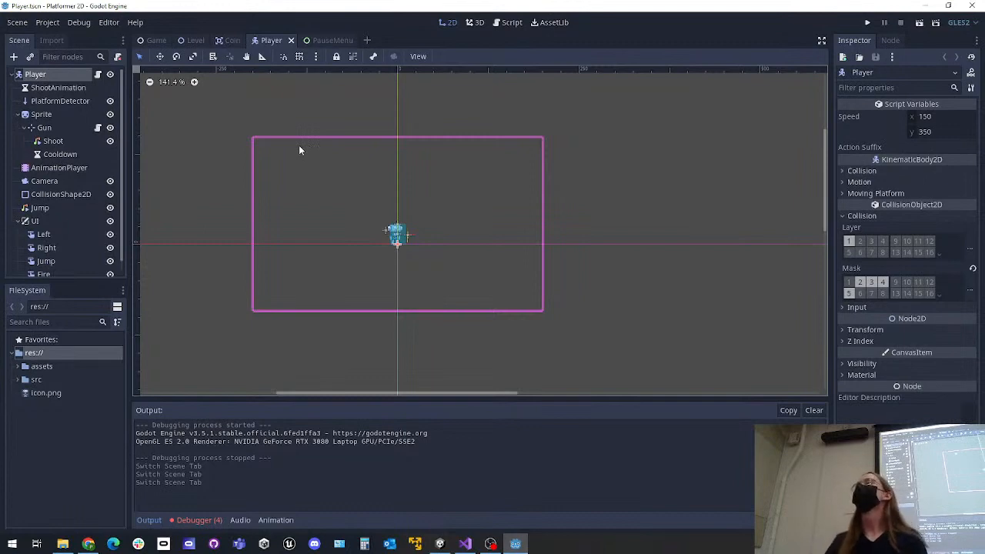
{"action": "left_click", "coordinate": [196, 40]}
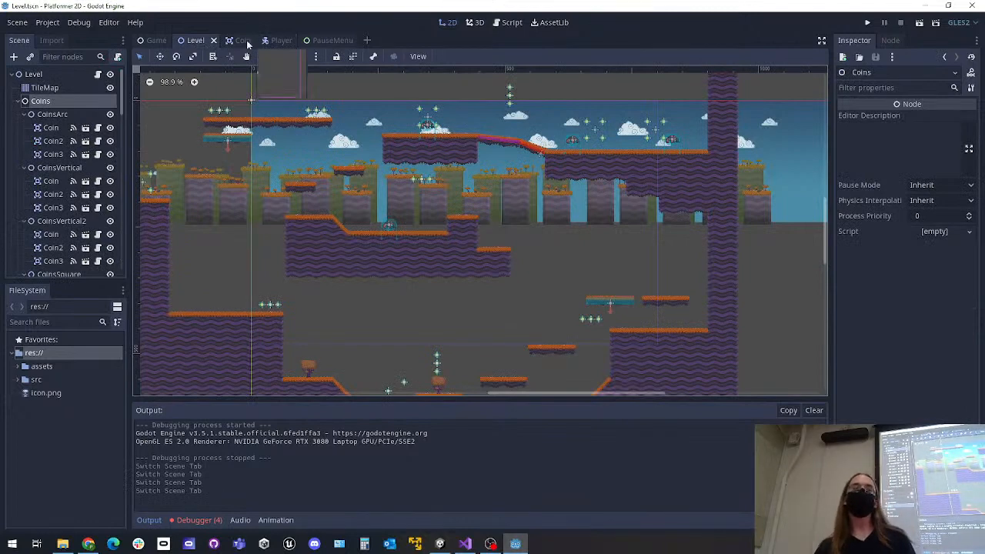
{"action": "left_click", "coordinate": [278, 41]}
{"action": "left_click", "coordinate": [237, 40]}
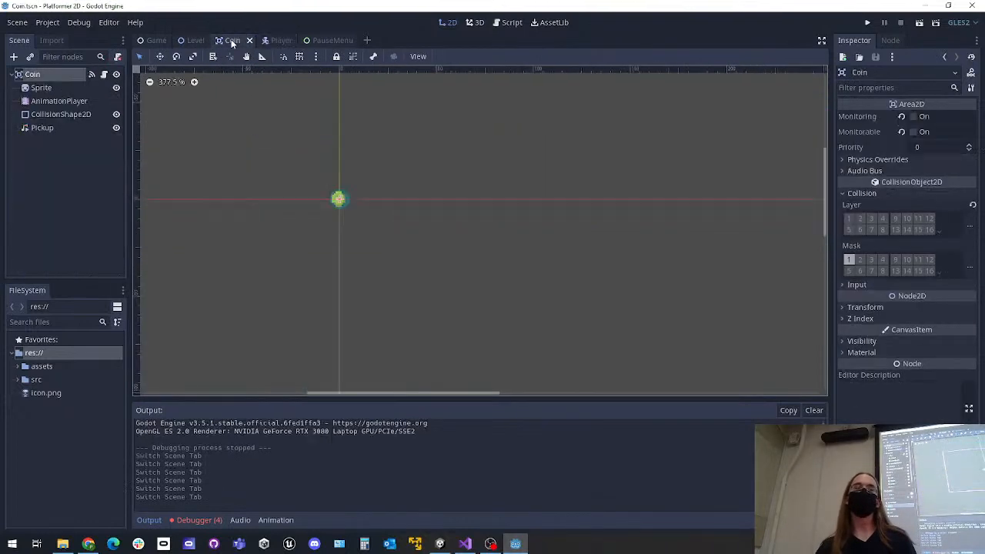
{"action": "left_click", "coordinate": [156, 40]}
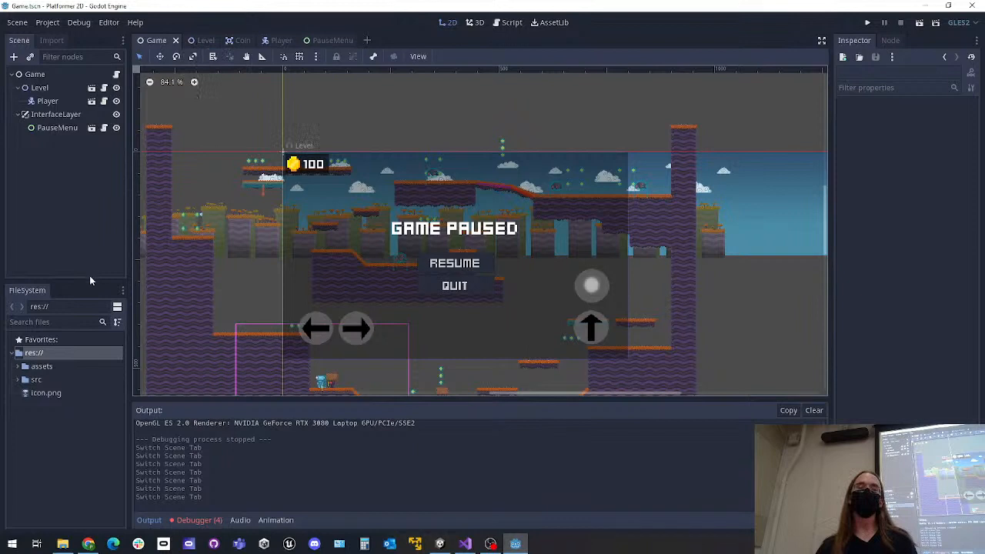
Expand src/Main in the project files, reopen Game.tscn from there after viewing the Player scene, and collapse the Main folder
{"action": "left_click", "coordinate": [17, 380]}
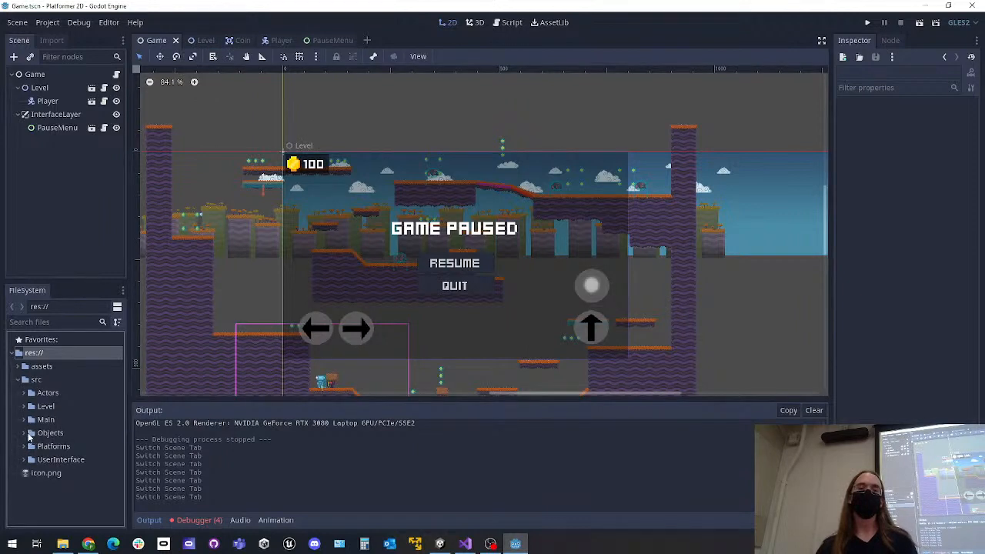
{"action": "left_click", "coordinate": [28, 420]}
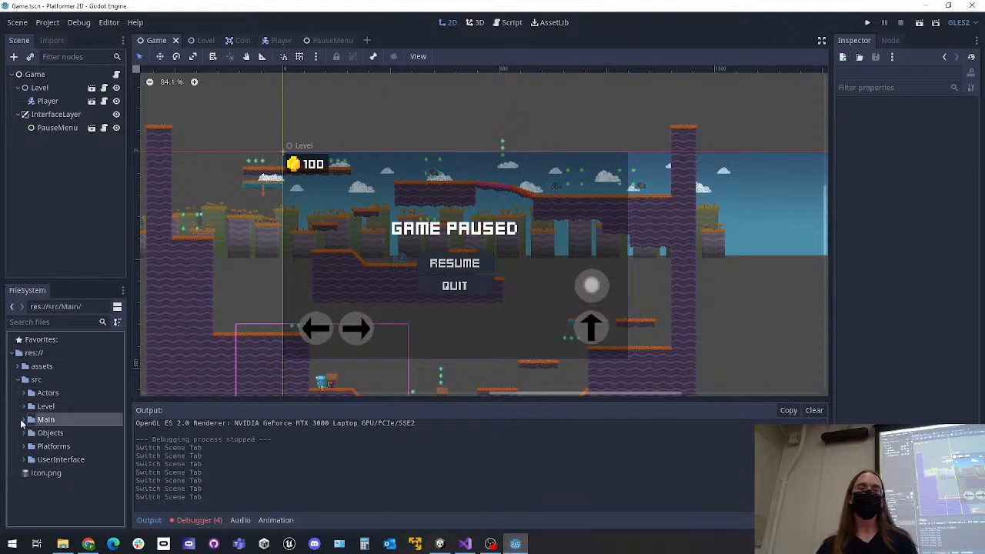
{"action": "left_click", "coordinate": [22, 421]}
{"action": "left_click", "coordinate": [61, 446]}
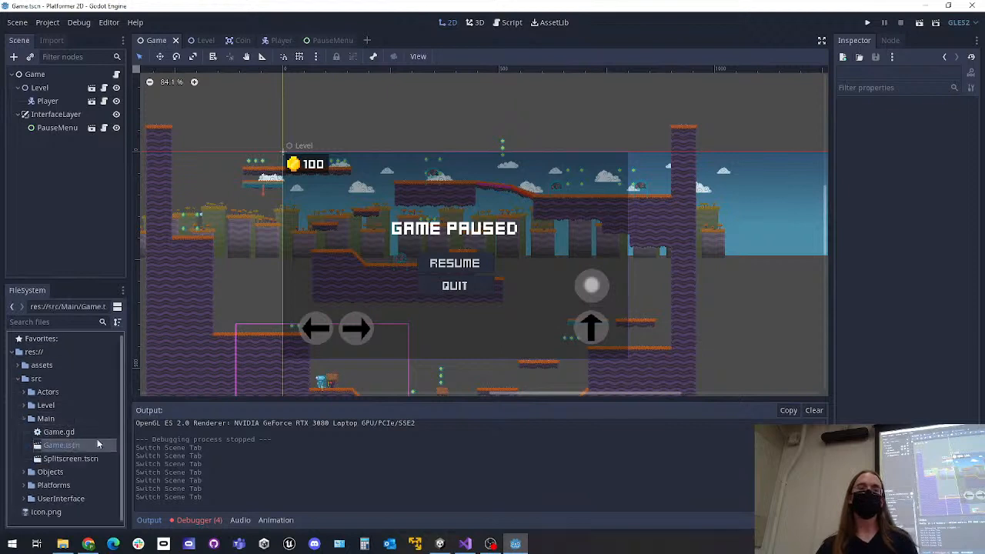
{"action": "left_click", "coordinate": [271, 40]}
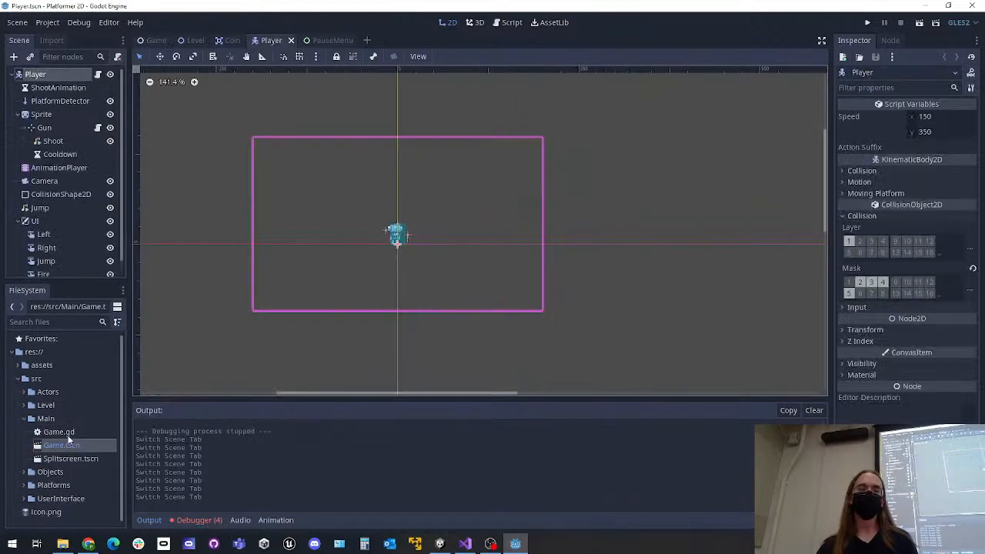
{"action": "double_click", "coordinate": [62, 445]}
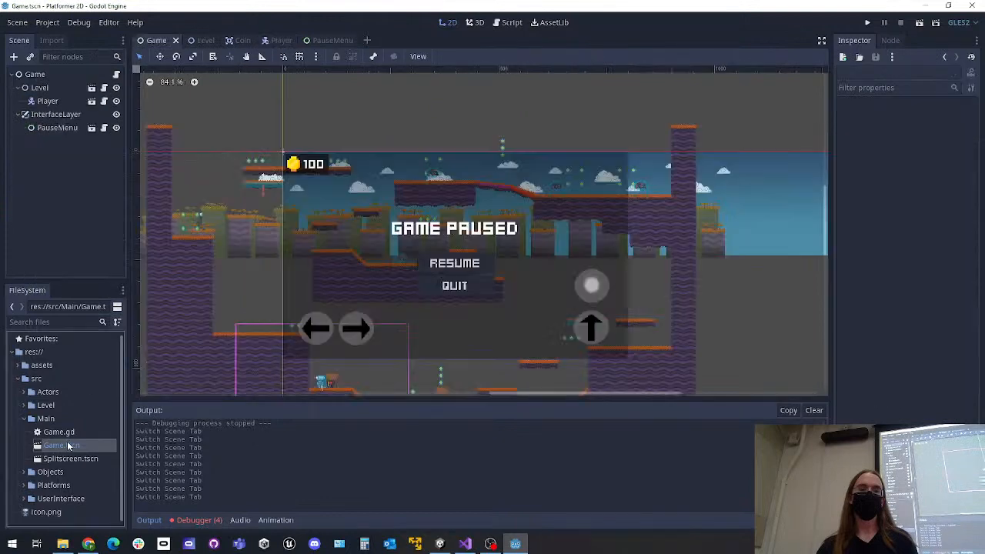
{"action": "left_click", "coordinate": [28, 419]}
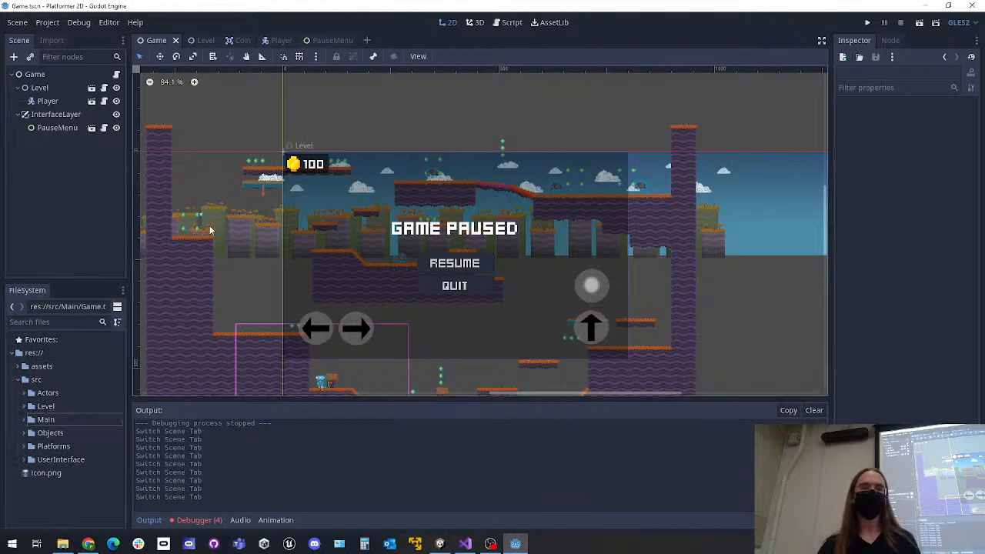
Switch to the Level scene and open Bullet.tscn from the src/Objects folder
{"action": "left_click", "coordinate": [199, 41]}
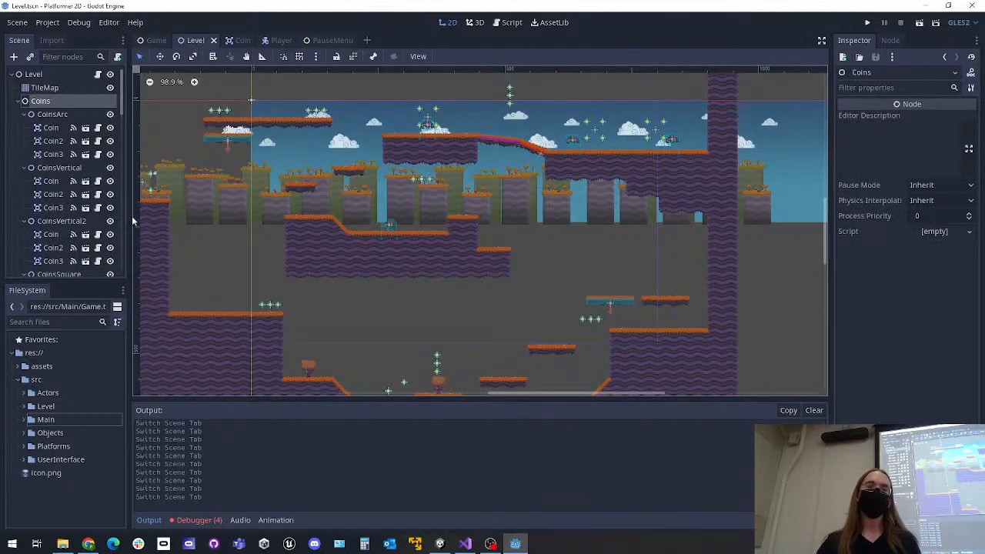
{"action": "left_click", "coordinate": [24, 433]}
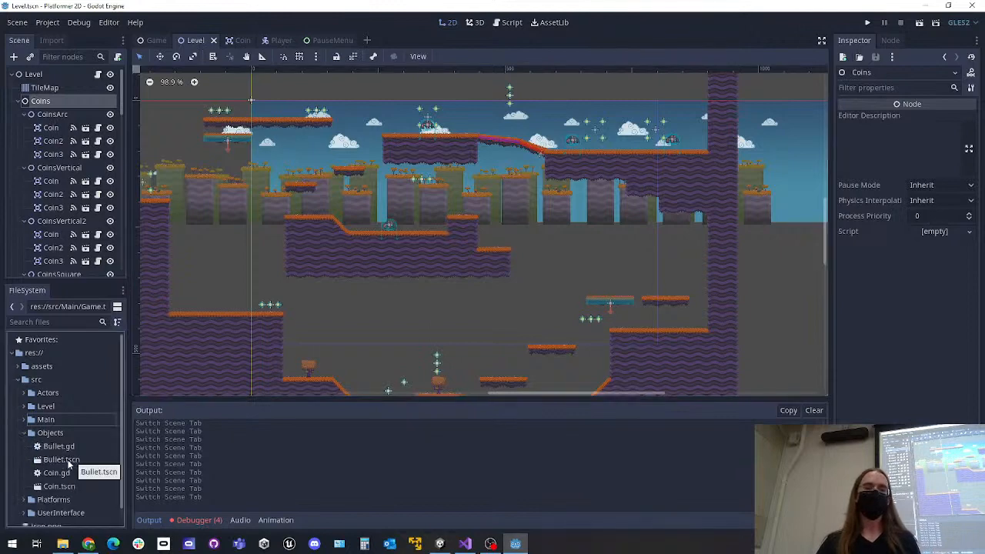
{"action": "double_click", "coordinate": [63, 461]}
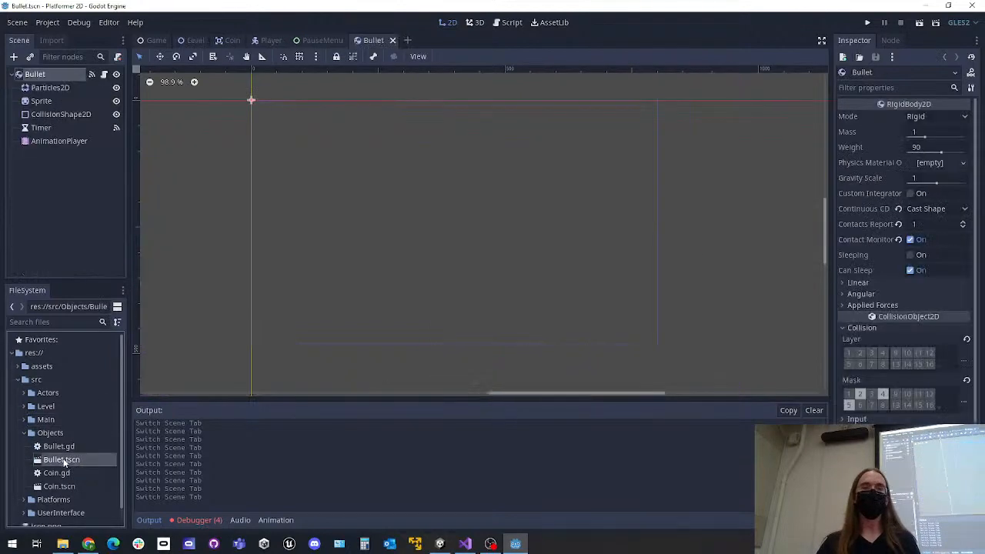
View the script attached to the Bullet root node, and return to the 2D view of the scene
{"action": "scroll", "coordinate": [348, 275], "scroll_direction": "up", "scroll_amount": 6}
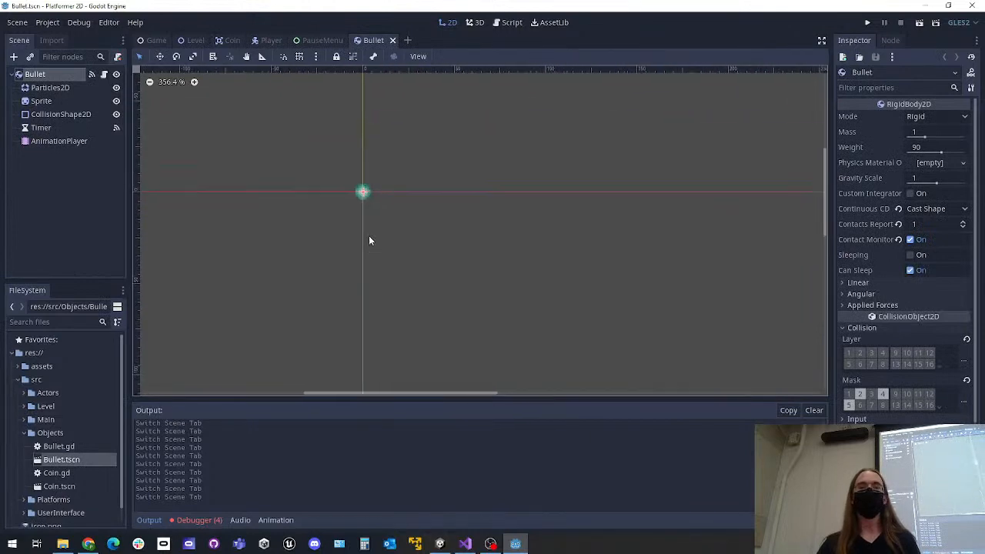
{"action": "left_click", "coordinate": [105, 75]}
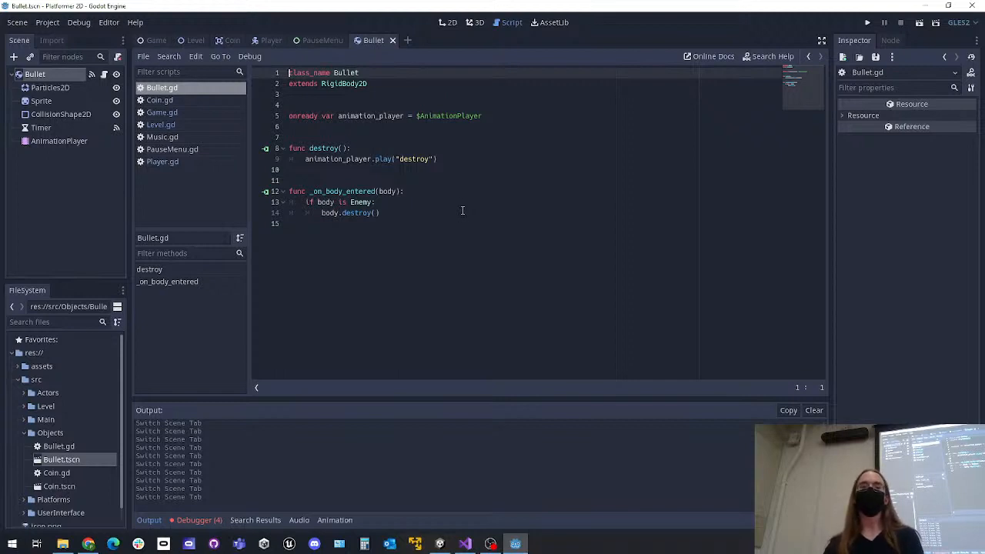
{"action": "left_click", "coordinate": [447, 22]}
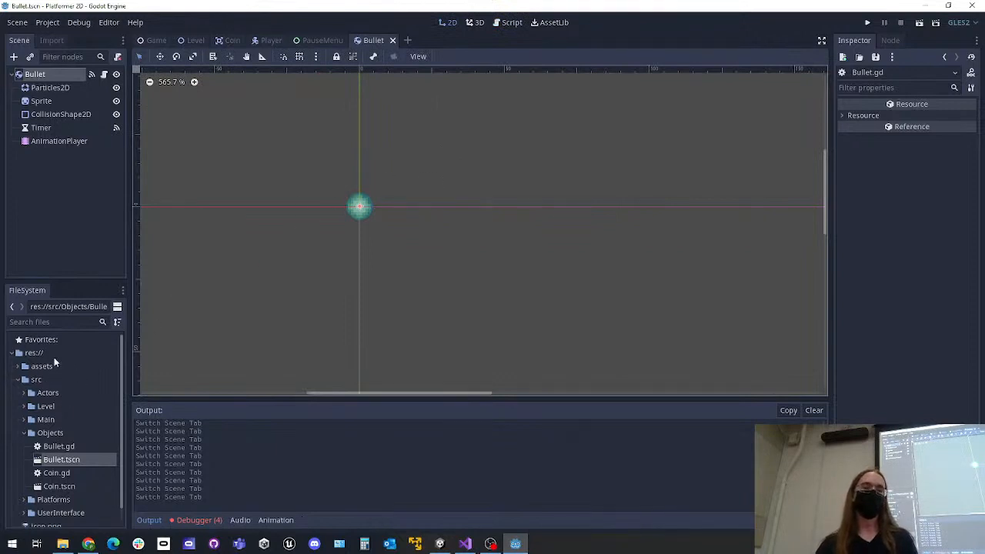
Highlight the Objects folder and Bullet.tscn in the project files, then view the Bullet script again and return to the 2D view
{"action": "scroll", "coordinate": [40, 414], "scroll_direction": "down", "scroll_amount": 1}
{"action": "left_click", "coordinate": [38, 416]}
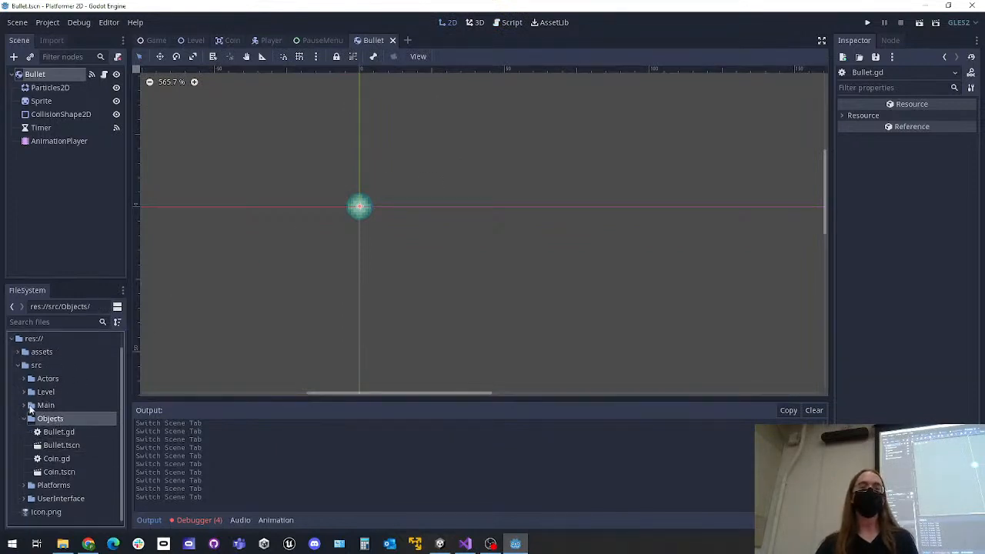
{"action": "left_click", "coordinate": [67, 446]}
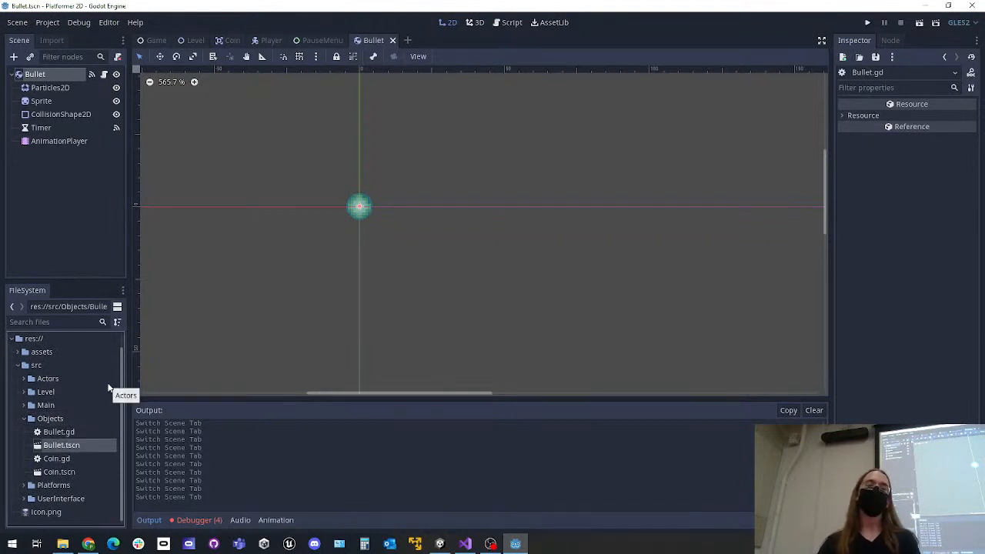
{"action": "scroll", "coordinate": [52, 429], "scroll_direction": "up", "scroll_amount": 1}
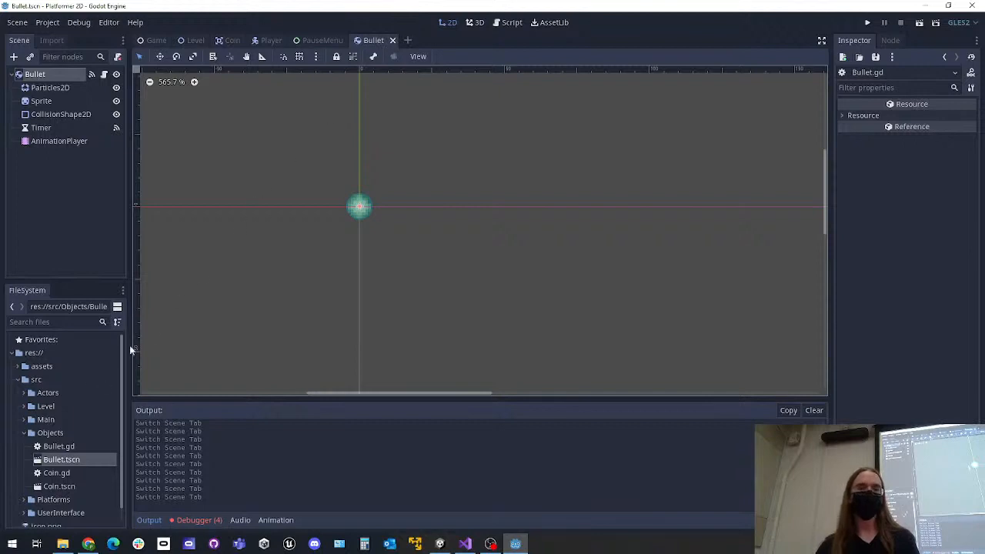
{"action": "left_click", "coordinate": [105, 74]}
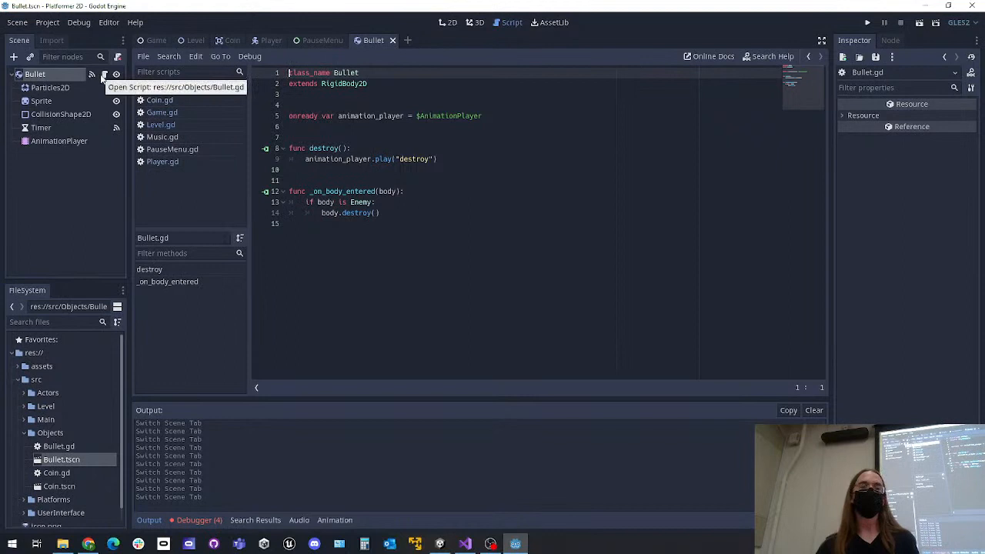
{"action": "left_click", "coordinate": [448, 23]}
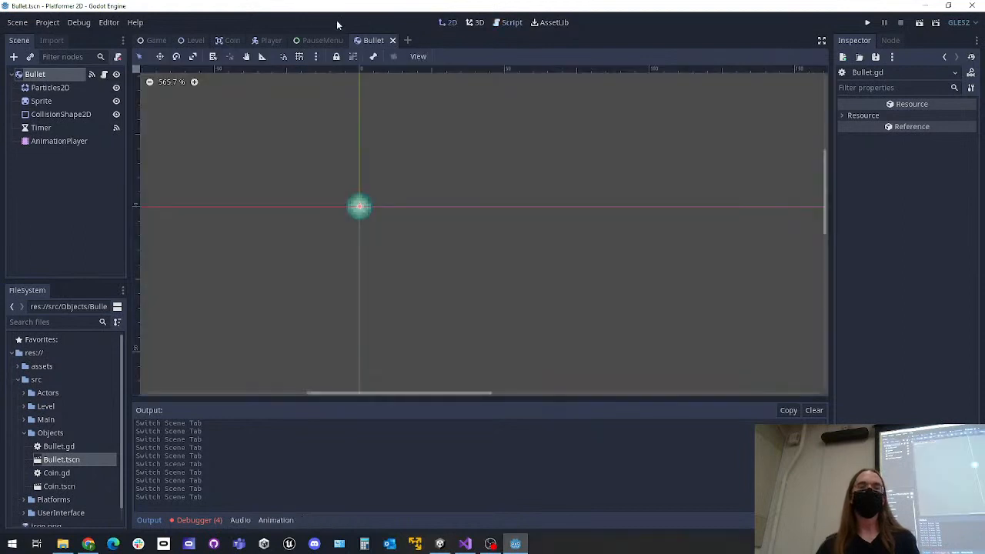
Switch to the Player scene and read through its Player.gd script, including the _ready and _physics_process functions
{"action": "left_click", "coordinate": [268, 40]}
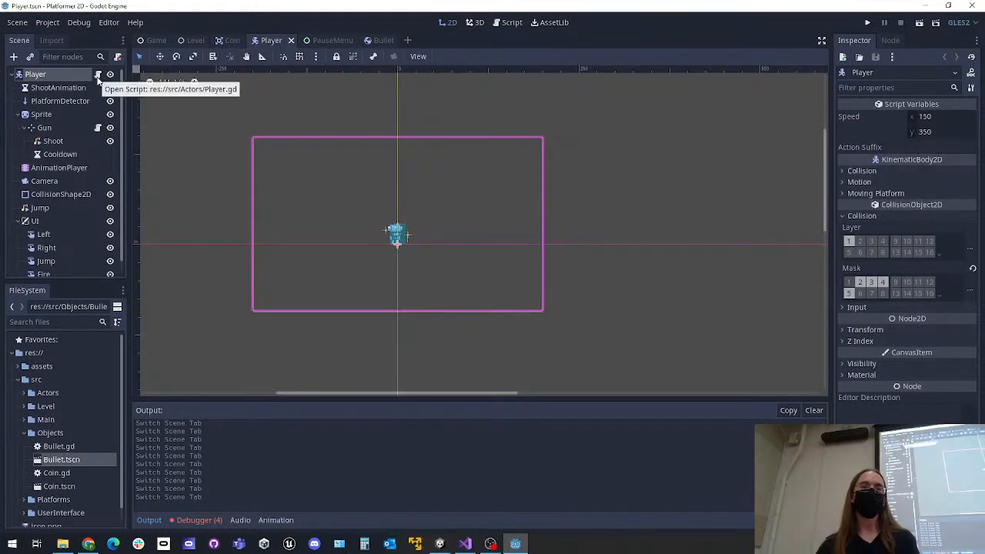
{"action": "left_click", "coordinate": [508, 23]}
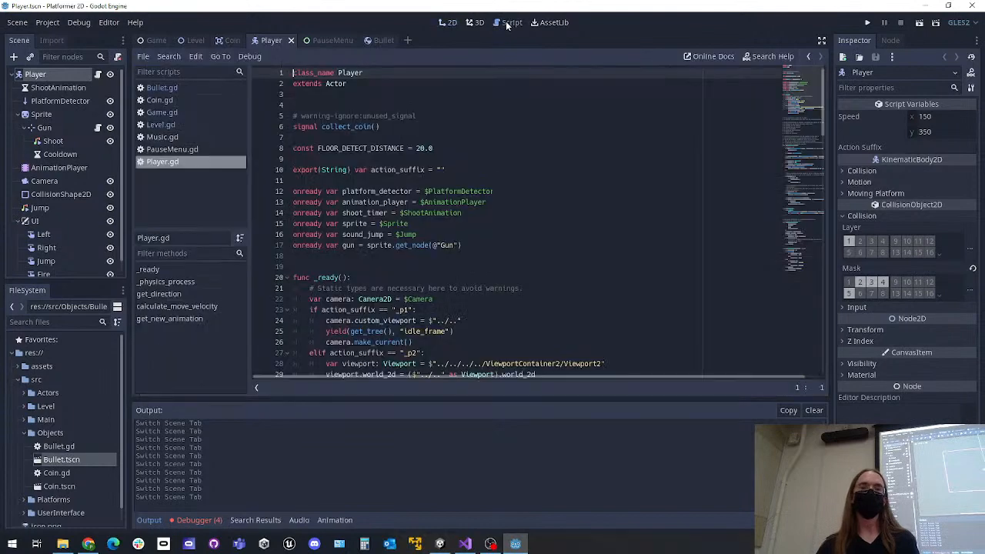
{"action": "scroll", "coordinate": [497, 165], "scroll_direction": "down", "scroll_amount": 10}
{"action": "scroll", "coordinate": [549, 179], "scroll_direction": "up", "scroll_amount": 10}
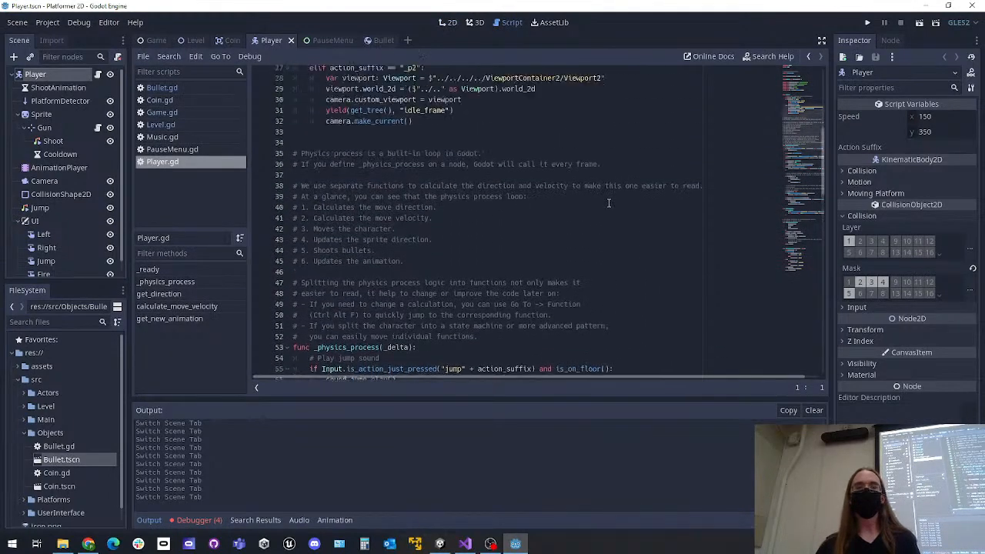
{"action": "scroll", "coordinate": [524, 178], "scroll_direction": "down", "scroll_amount": 11}
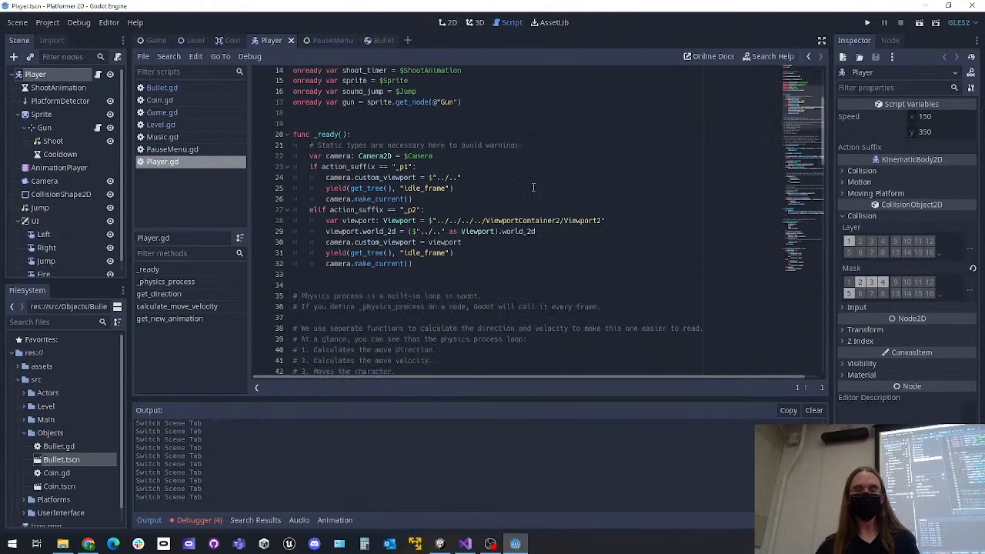
{"action": "scroll", "coordinate": [543, 195], "scroll_direction": "down", "scroll_amount": 7}
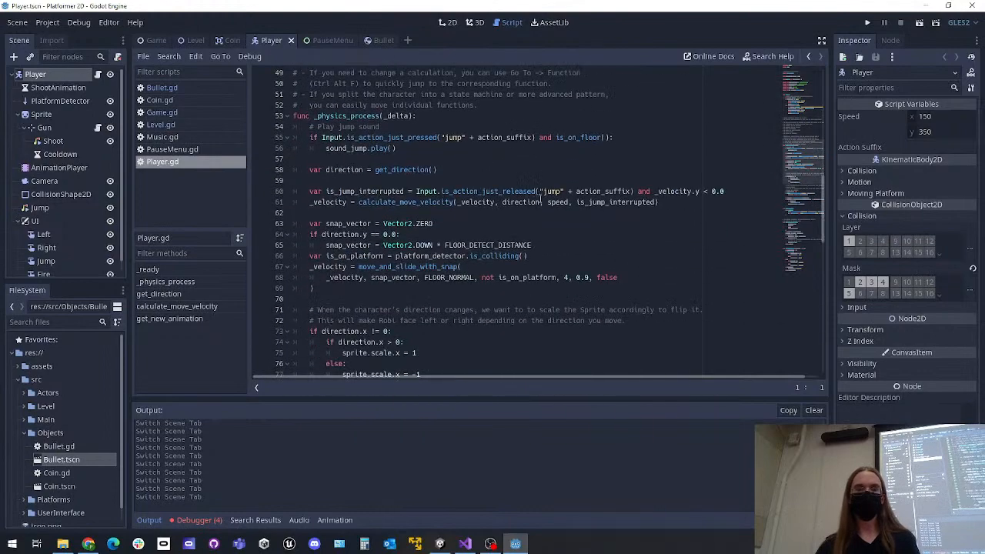
{"action": "scroll", "coordinate": [541, 192], "scroll_direction": "down", "scroll_amount": 4}
{"action": "scroll", "coordinate": [535, 193], "scroll_direction": "up", "scroll_amount": 17}
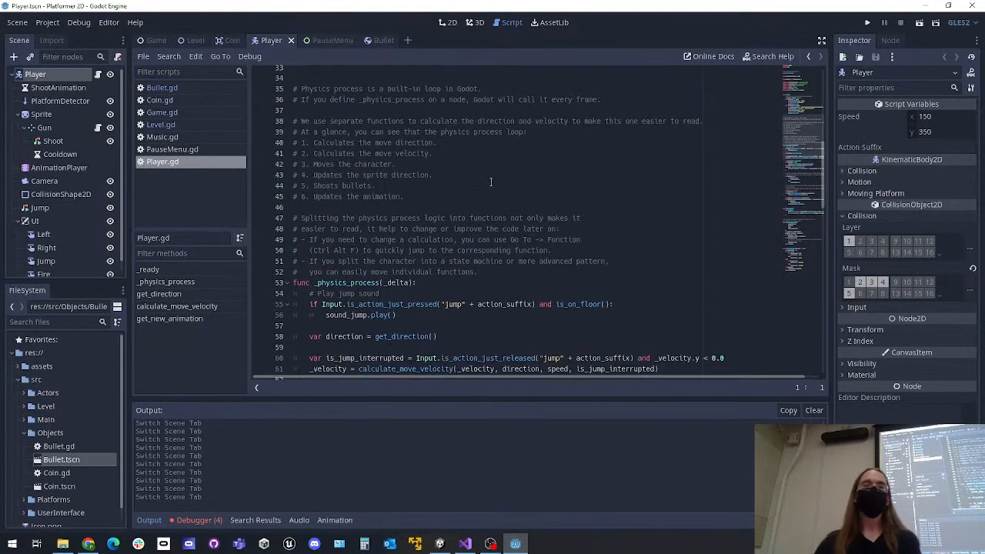
Switch back to the Game scene and show its level layout in the 2D view
{"action": "left_click", "coordinate": [155, 40]}
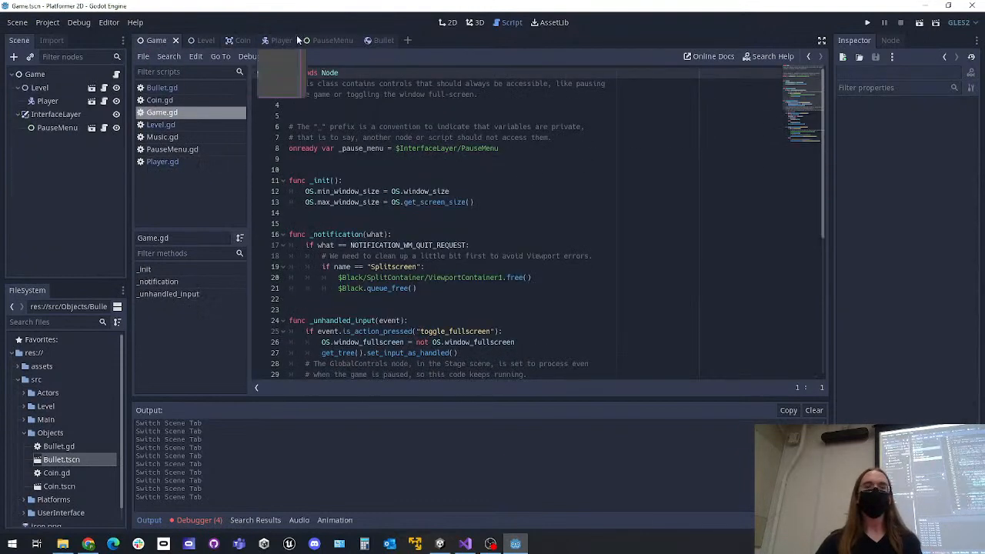
{"action": "left_click", "coordinate": [446, 23]}
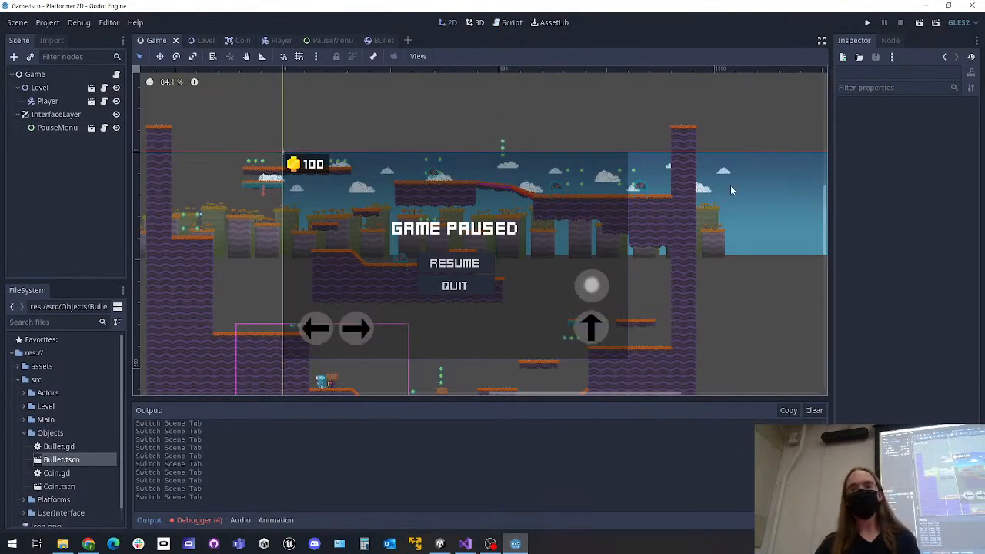
{"action": "middle_click_drag", "start_coordinate": [754, 187], "coordinate": [708, 154]}
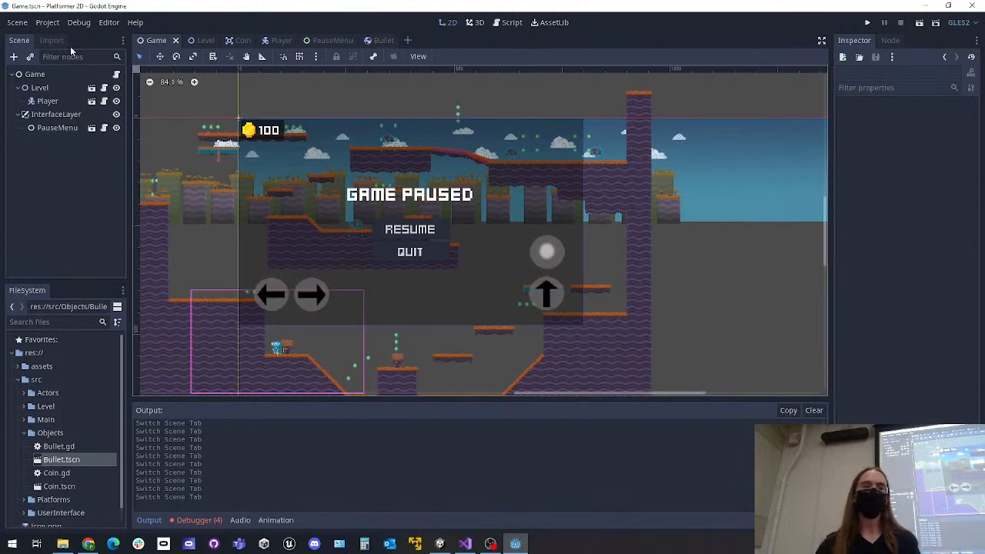
Open the Input Map in the project settings
{"action": "left_click", "coordinate": [46, 22]}
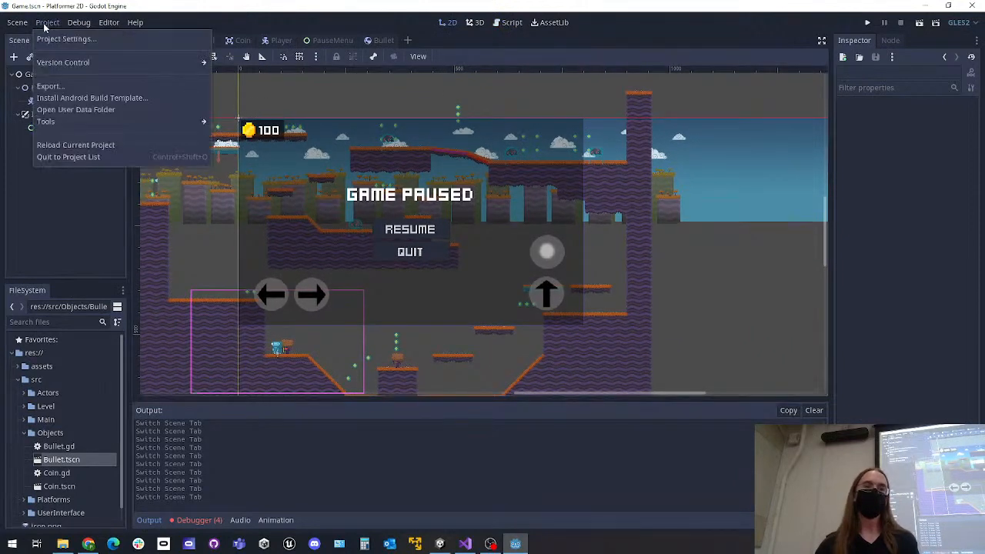
{"action": "left_click", "coordinate": [45, 41]}
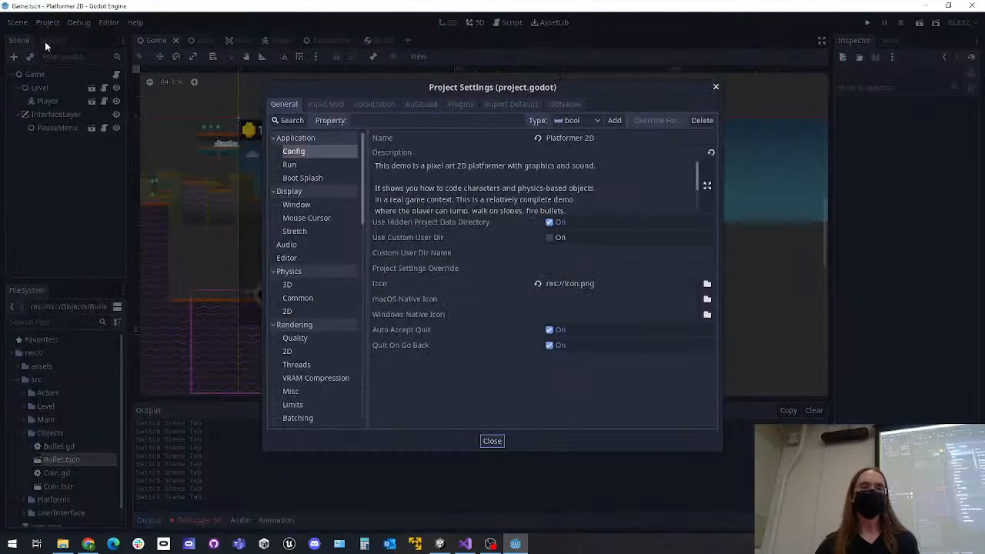
{"action": "left_click", "coordinate": [323, 104]}
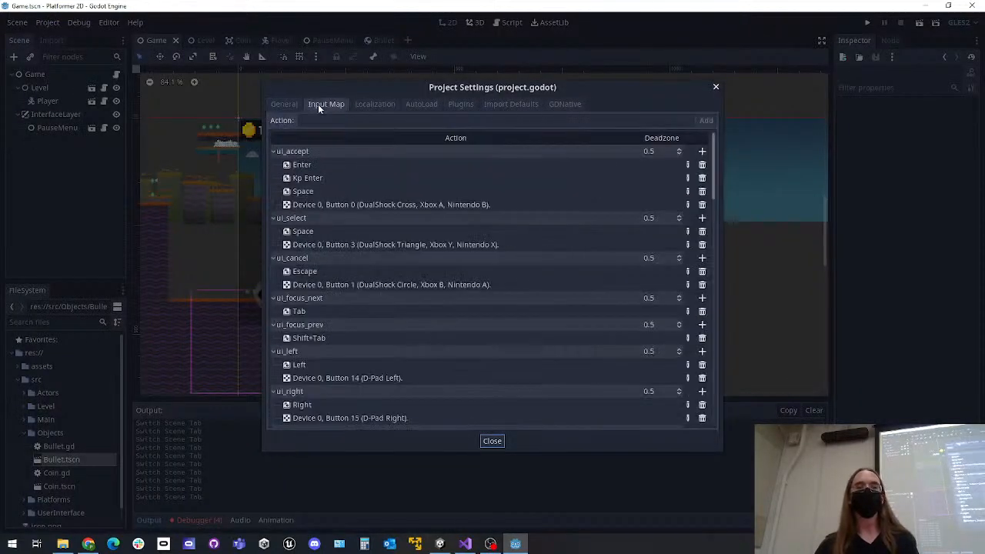
Review the input actions and their bindings, from the ui_ defaults through jump, move_left, move_right, shoot and the two-player actions
{"action": "scroll", "coordinate": [531, 262], "scroll_direction": "down", "scroll_amount": 10}
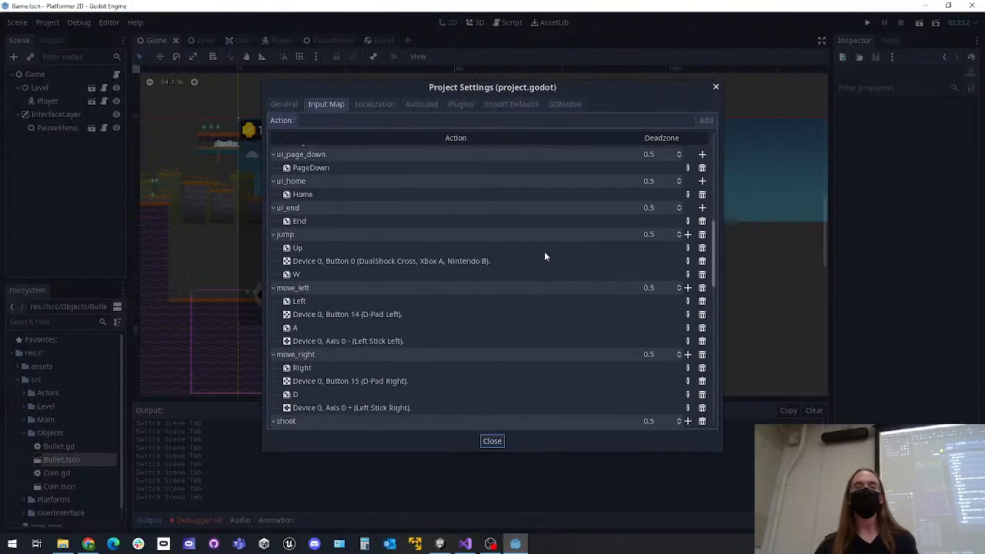
{"action": "scroll", "coordinate": [428, 238], "scroll_direction": "up", "scroll_amount": 4}
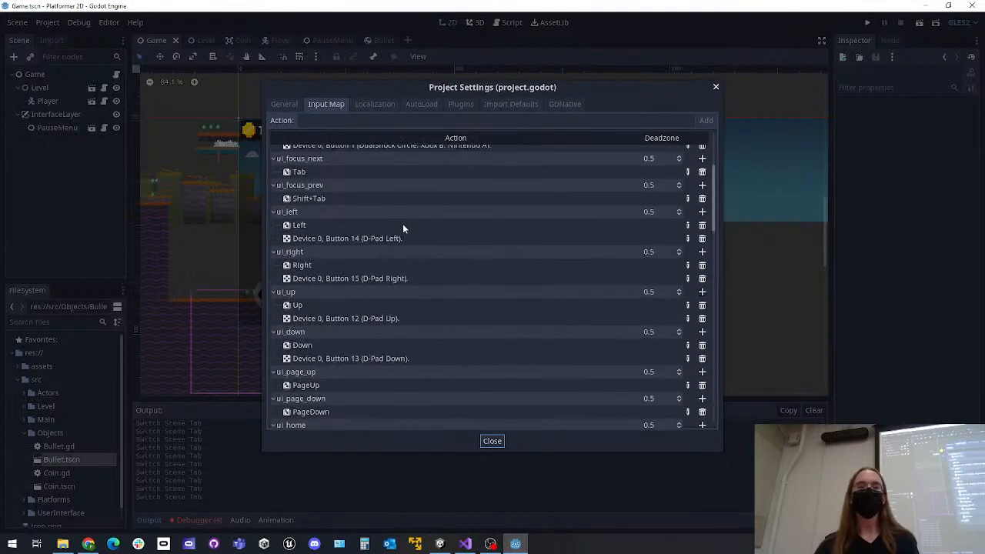
{"action": "scroll", "coordinate": [411, 236], "scroll_direction": "down", "scroll_amount": 6}
{"action": "scroll", "coordinate": [411, 232], "scroll_direction": "down", "scroll_amount": 2}
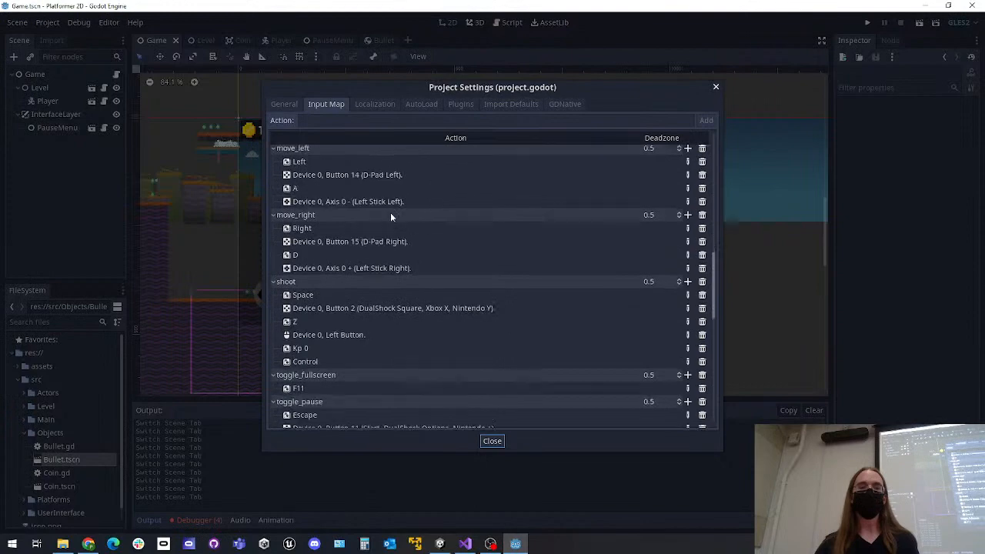
{"action": "scroll", "coordinate": [362, 263], "scroll_direction": "up", "scroll_amount": 4}
{"action": "scroll", "coordinate": [339, 265], "scroll_direction": "up", "scroll_amount": 5}
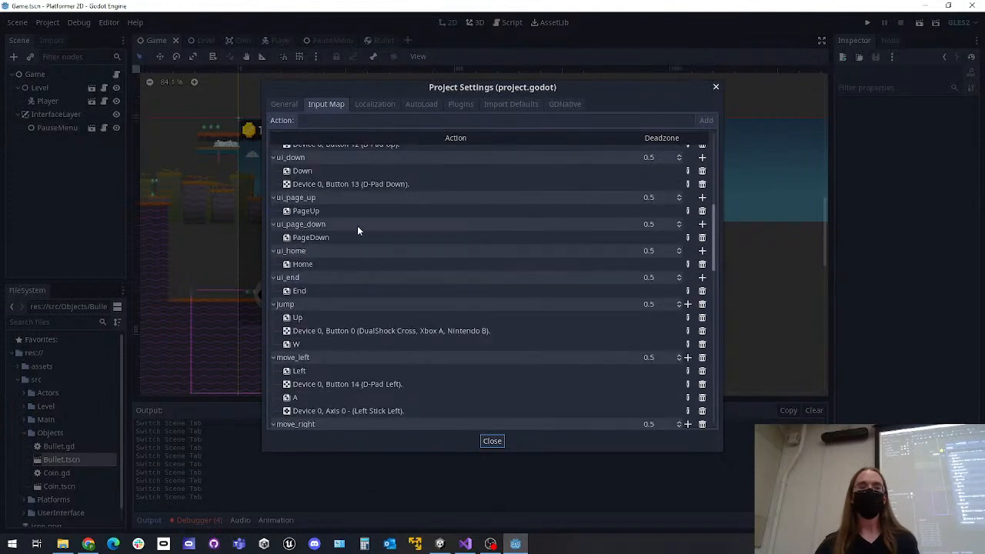
{"action": "scroll", "coordinate": [322, 272], "scroll_direction": "down", "scroll_amount": 7}
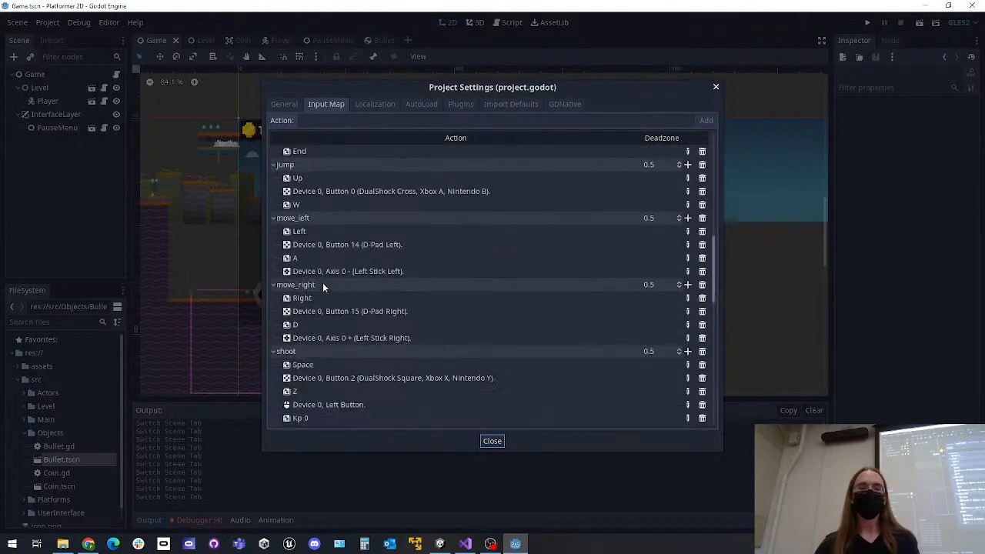
{"action": "scroll", "coordinate": [347, 324], "scroll_direction": "down", "scroll_amount": 1}
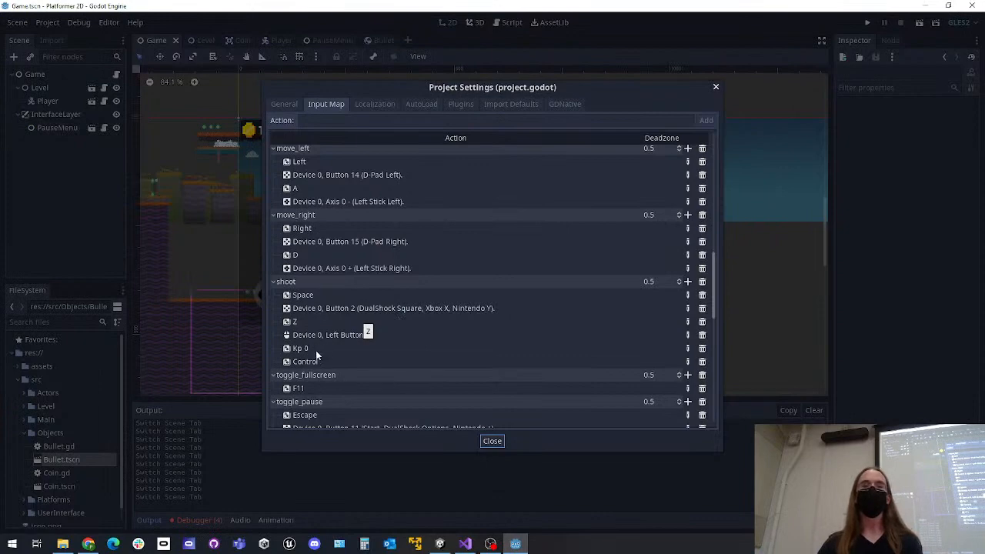
{"action": "scroll", "coordinate": [347, 317], "scroll_direction": "up", "scroll_amount": 2}
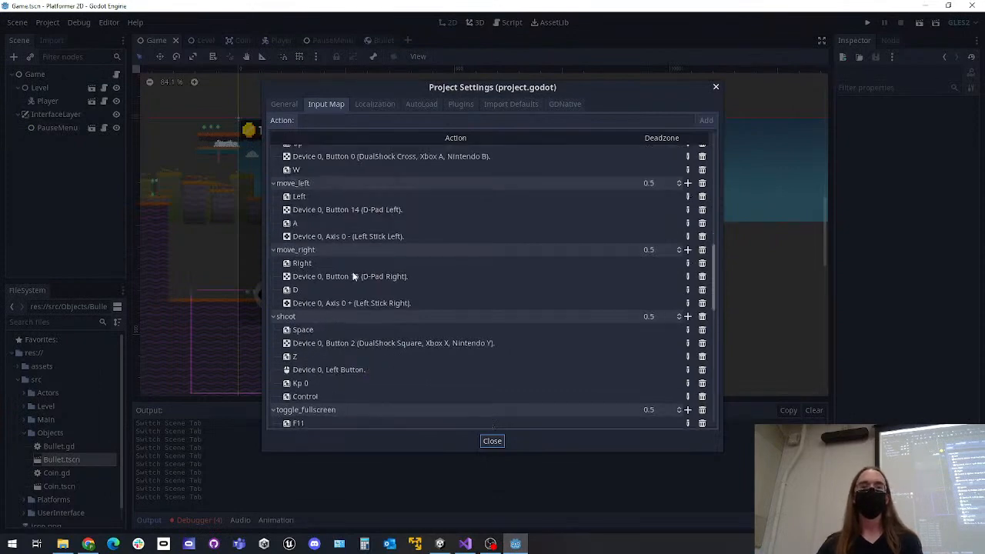
{"action": "scroll", "coordinate": [362, 265], "scroll_direction": "up", "scroll_amount": 1}
{"action": "scroll", "coordinate": [392, 266], "scroll_direction": "down", "scroll_amount": 5}
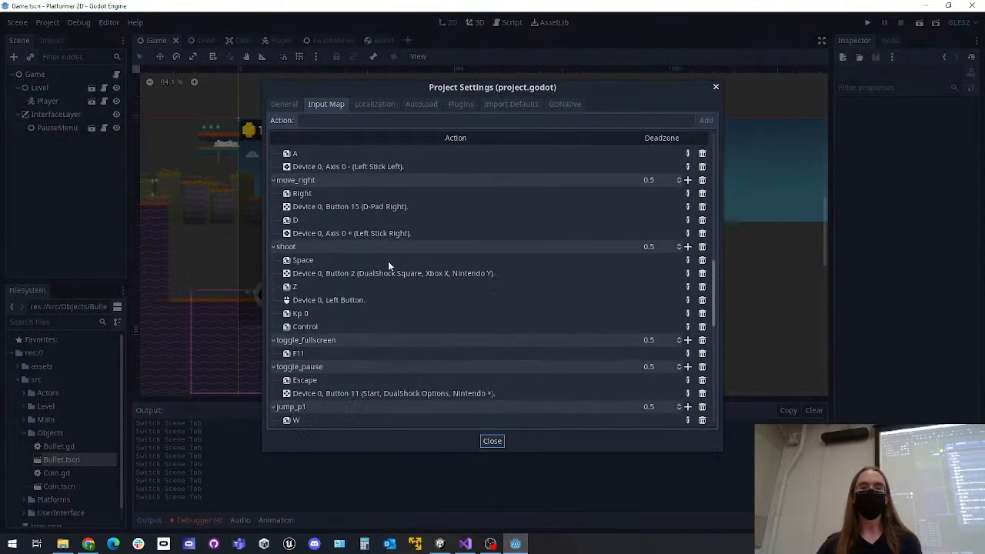
{"action": "scroll", "coordinate": [388, 235], "scroll_direction": "down", "scroll_amount": 3}
{"action": "scroll", "coordinate": [381, 238], "scroll_direction": "up", "scroll_amount": 7}
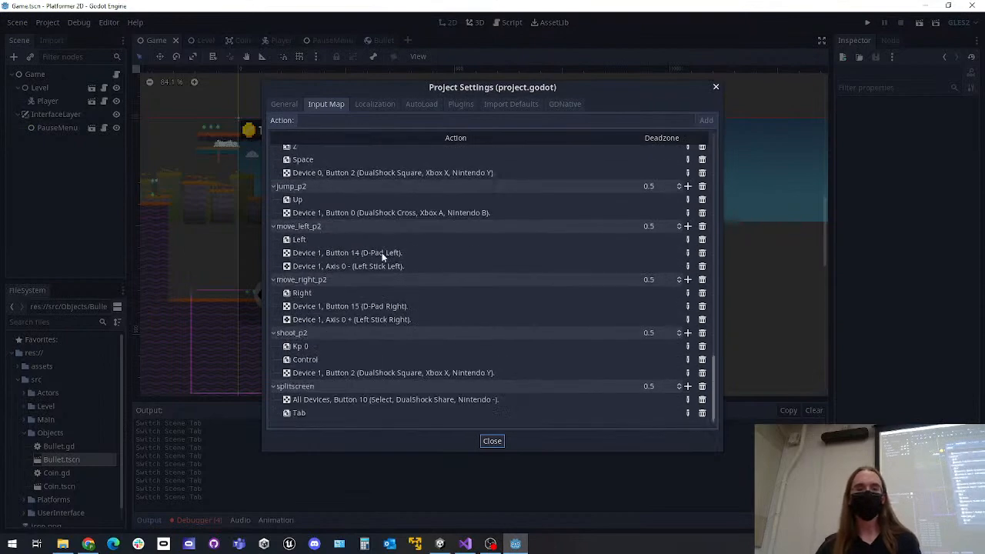
{"action": "scroll", "coordinate": [393, 234], "scroll_direction": "up", "scroll_amount": 3}
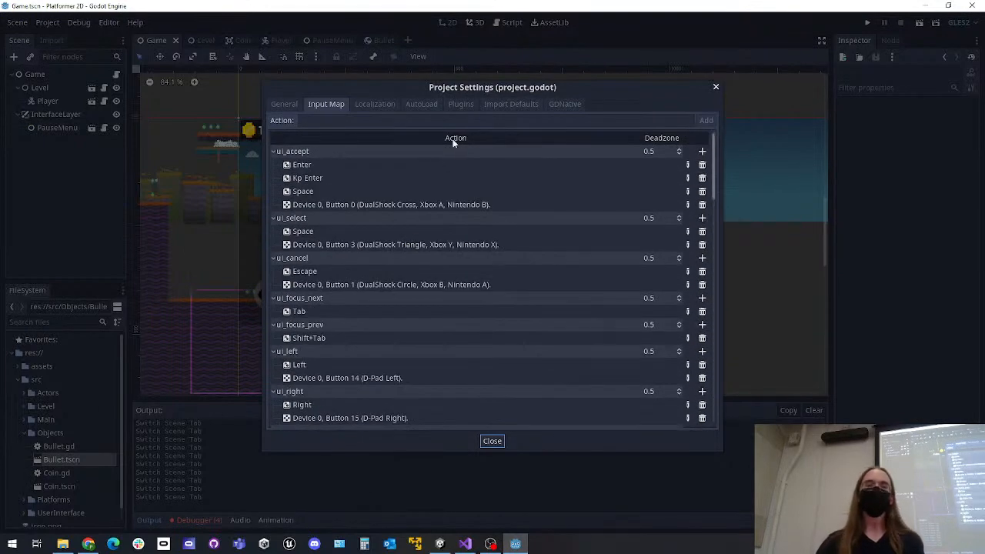
Add a new input action named "kill" to the Input Map
{"action": "left_click", "coordinate": [457, 119]}
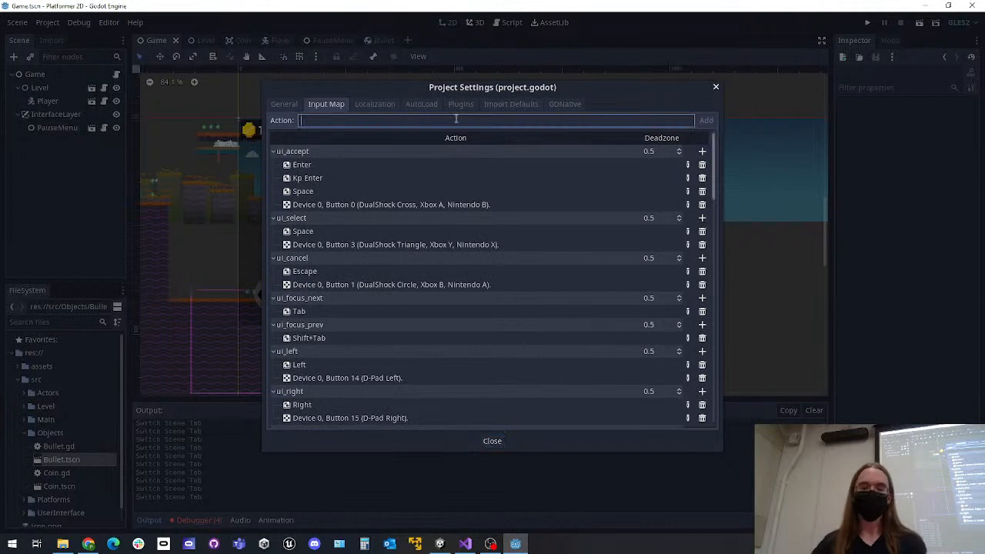
{"action": "type", "text": "kill"}
{"action": "key", "text": "Return"}
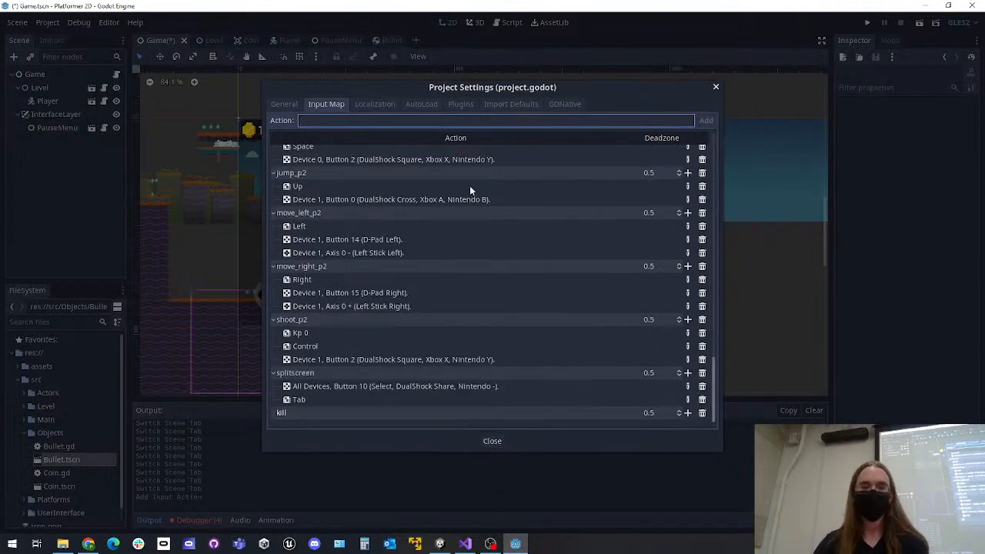
Bind the physical key Q to the kill action and close the project settings
{"action": "left_click", "coordinate": [687, 414]}
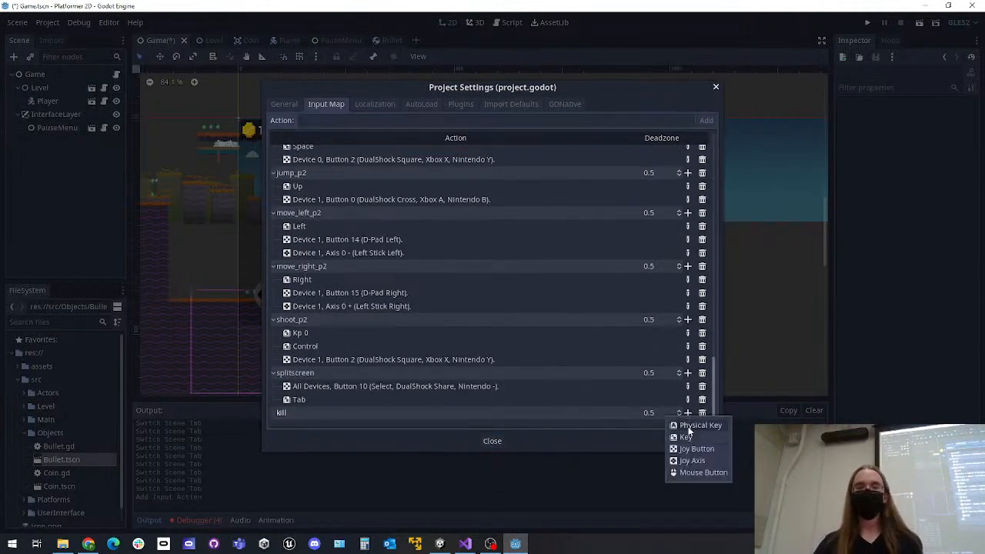
{"action": "left_click", "coordinate": [679, 431]}
{"action": "left_click", "coordinate": [465, 281]}
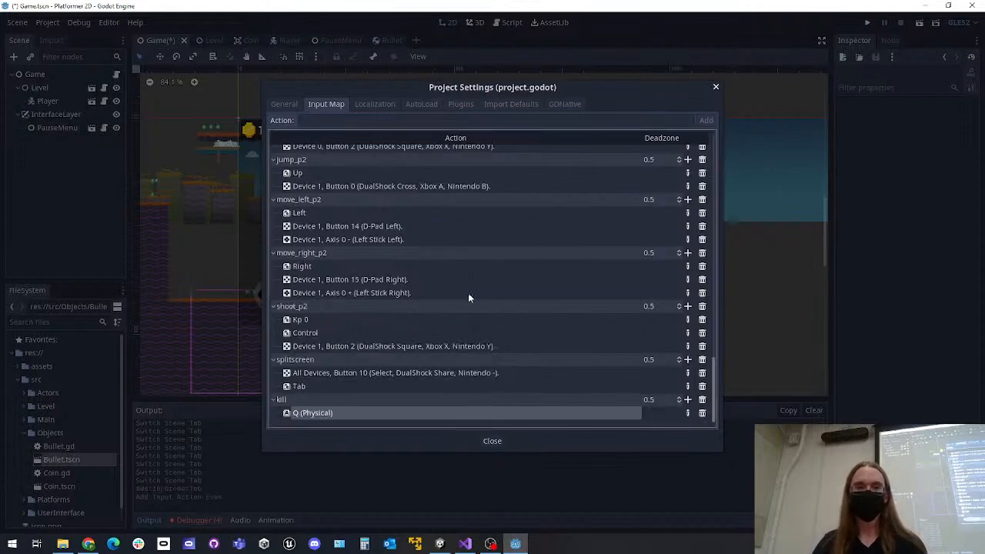
{"action": "left_click", "coordinate": [492, 441]}
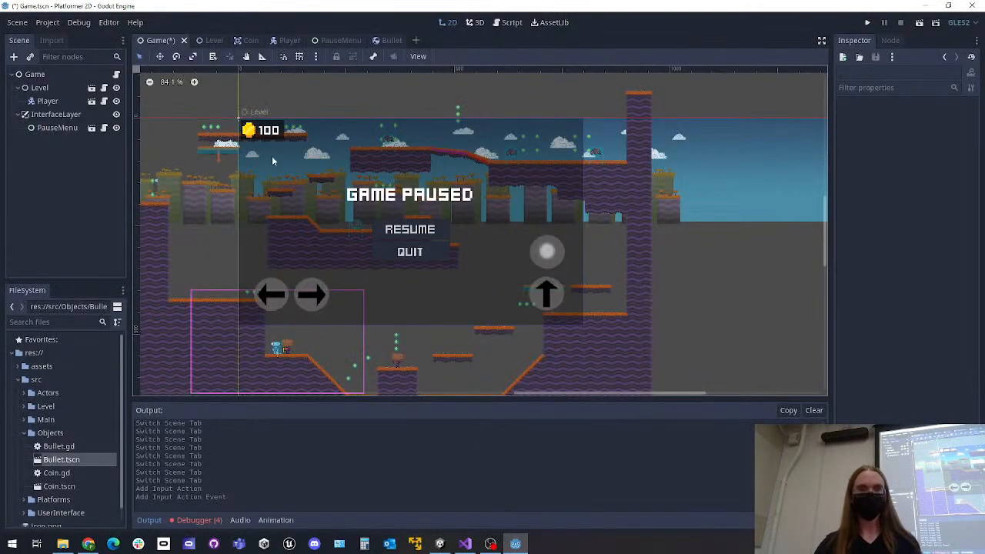
Reopen the project settings' Input Map, enter "kill" as an example action name, and clear it without adding it
{"action": "left_click", "coordinate": [48, 23]}
{"action": "left_click", "coordinate": [61, 40]}
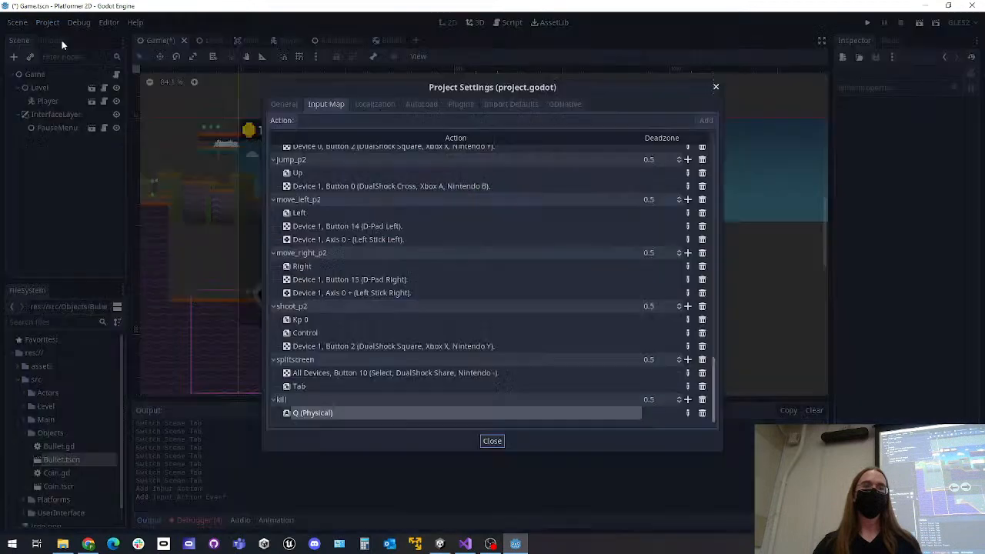
{"action": "left_click", "coordinate": [362, 121]}
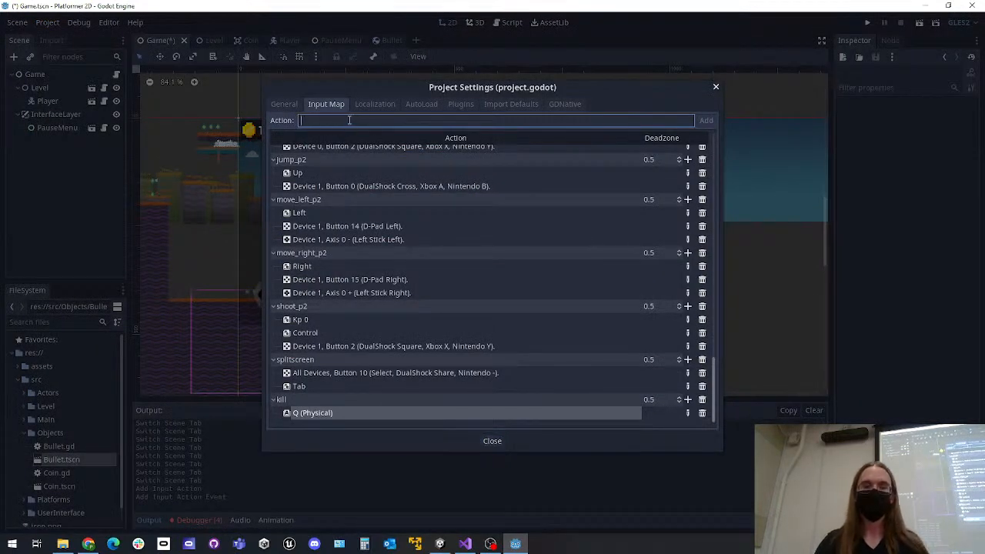
{"action": "type", "text": "kill"}
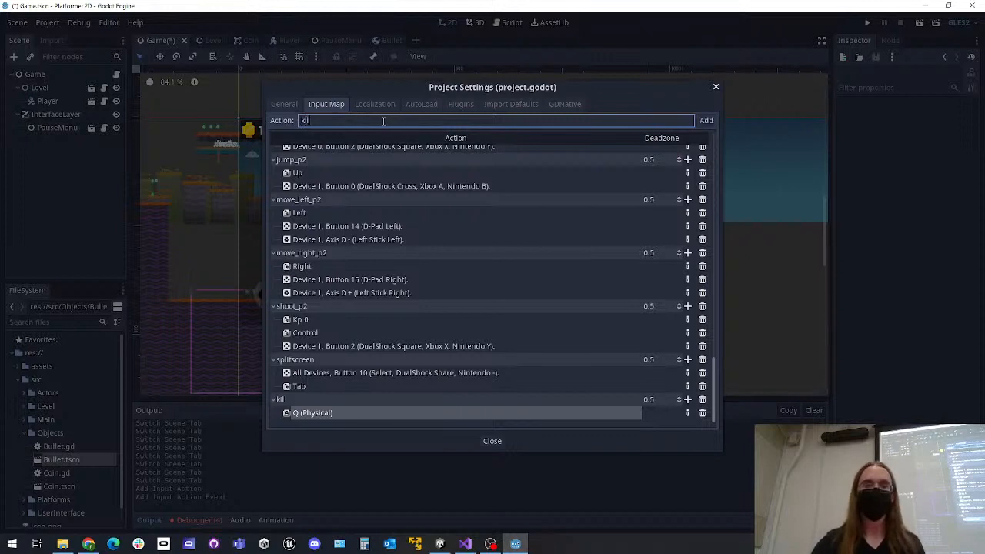
{"action": "key", "text": "BackSpace"}
{"action": "key", "text": "BackSpace"}
{"action": "key", "text": "BackSpace"}
{"action": "key", "text": "BackSpace"}
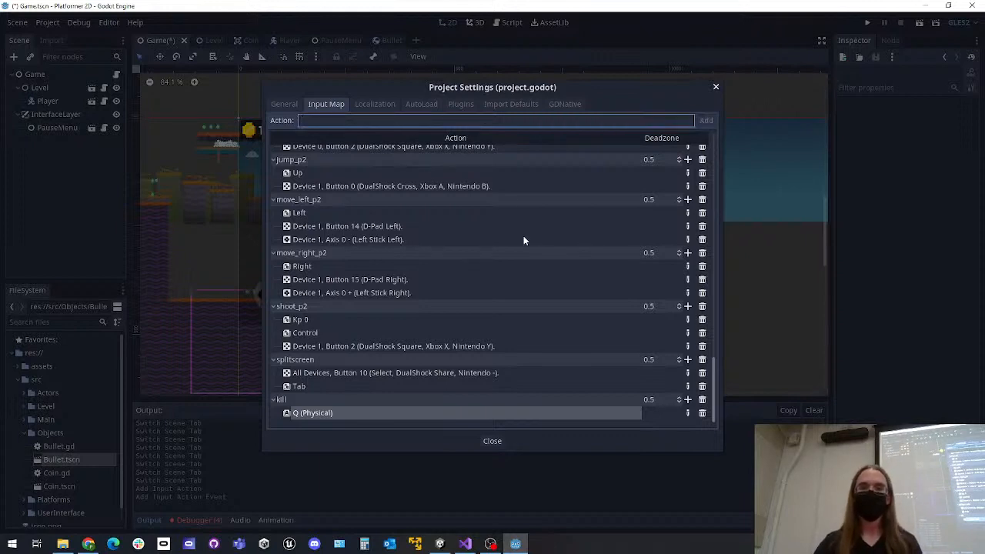
Examine the Physical Key, Mouse Button and Key binding options for the kill action without adding any, and close the project settings
{"action": "left_click", "coordinate": [688, 399]}
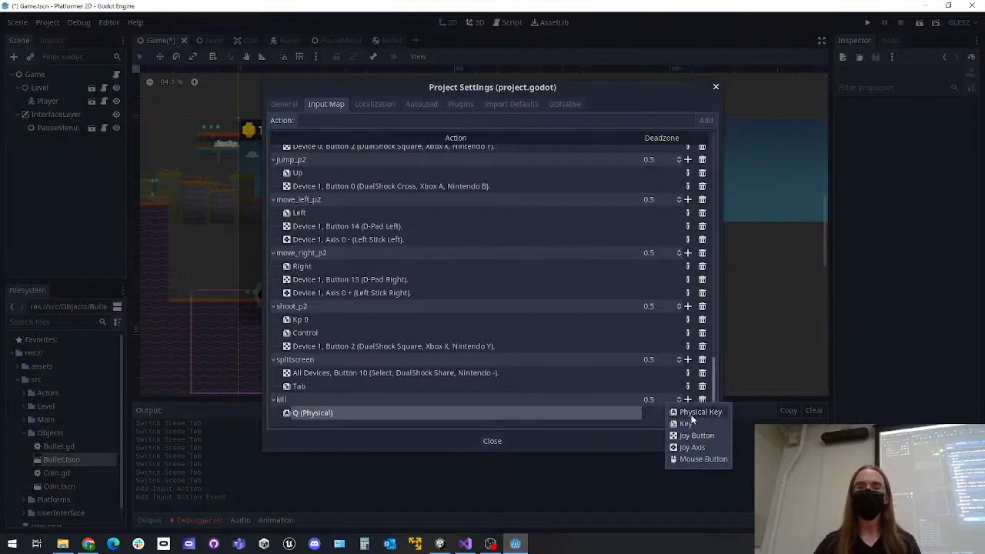
{"action": "left_click", "coordinate": [700, 416]}
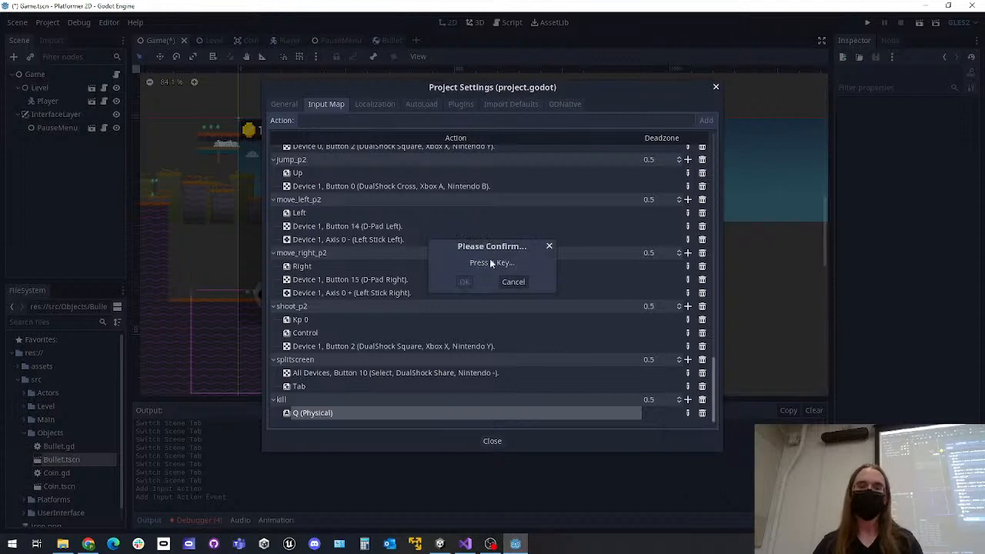
{"action": "left_click", "coordinate": [466, 281]}
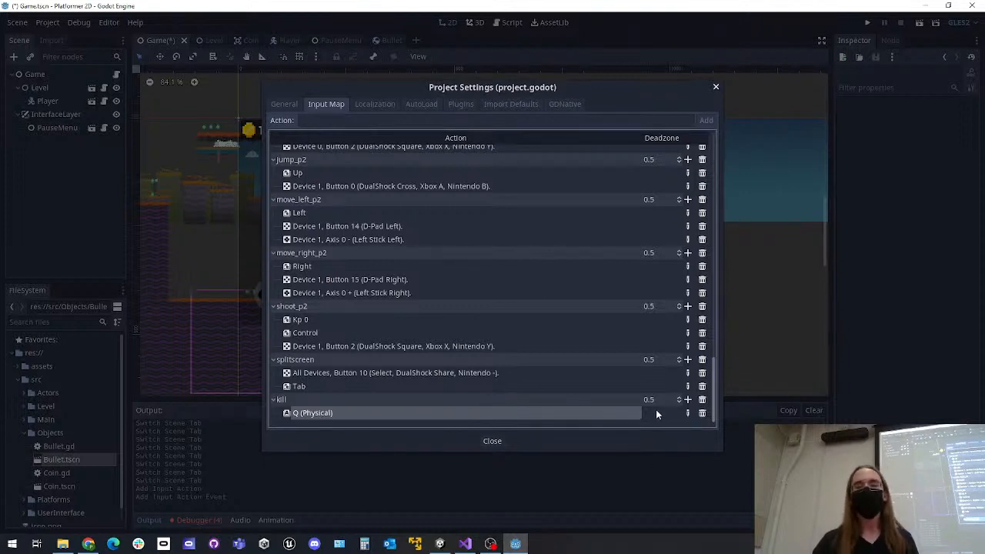
{"action": "left_click", "coordinate": [687, 399]}
{"action": "left_click", "coordinate": [702, 459]}
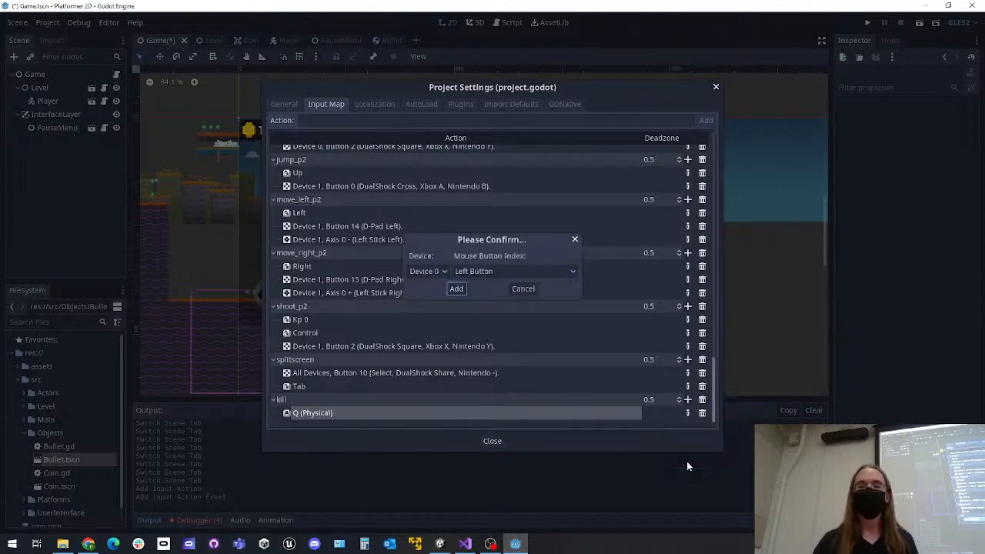
{"action": "left_click", "coordinate": [524, 290]}
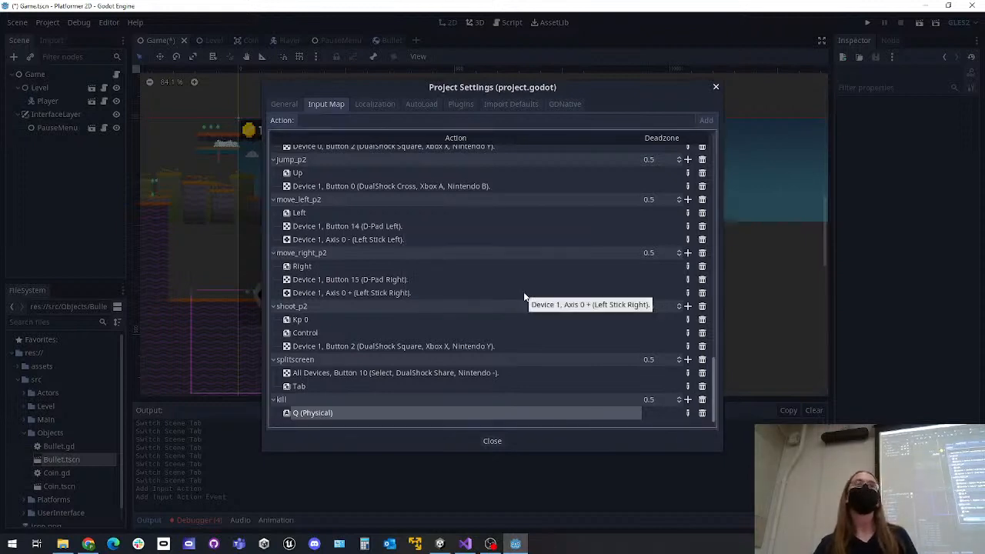
{"action": "left_click", "coordinate": [689, 400]}
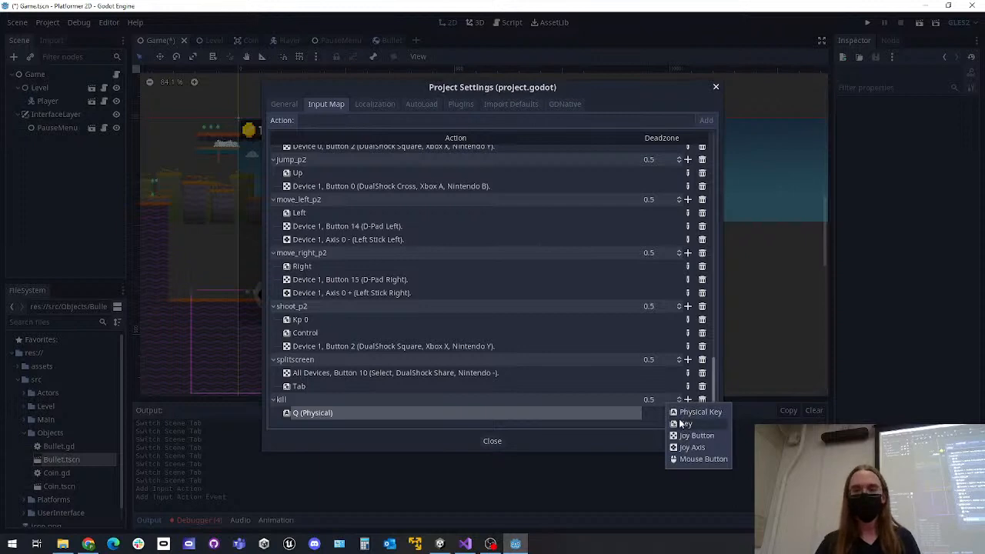
{"action": "left_click", "coordinate": [687, 423]}
{"action": "left_click", "coordinate": [512, 282]}
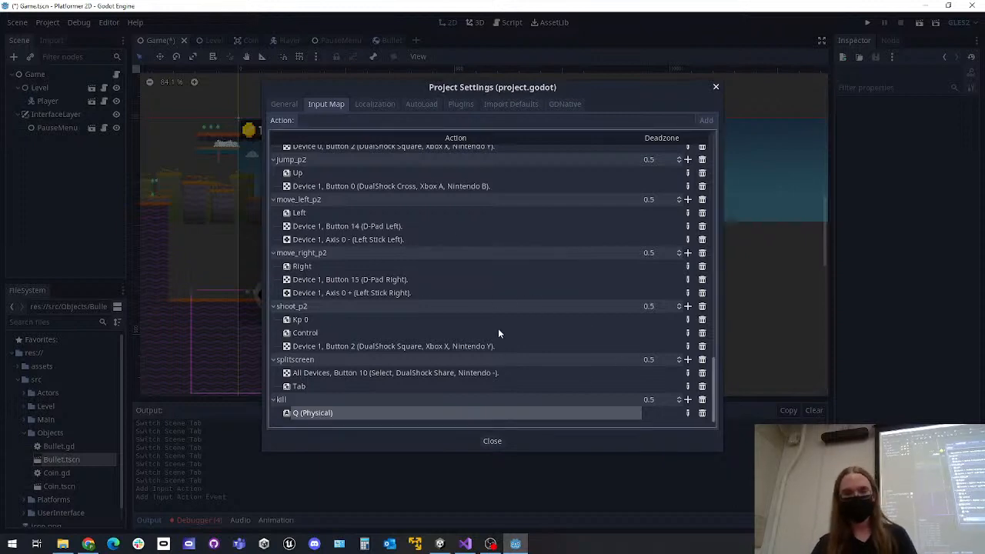
{"action": "scroll", "coordinate": [499, 353], "scroll_direction": "up", "scroll_amount": 1}
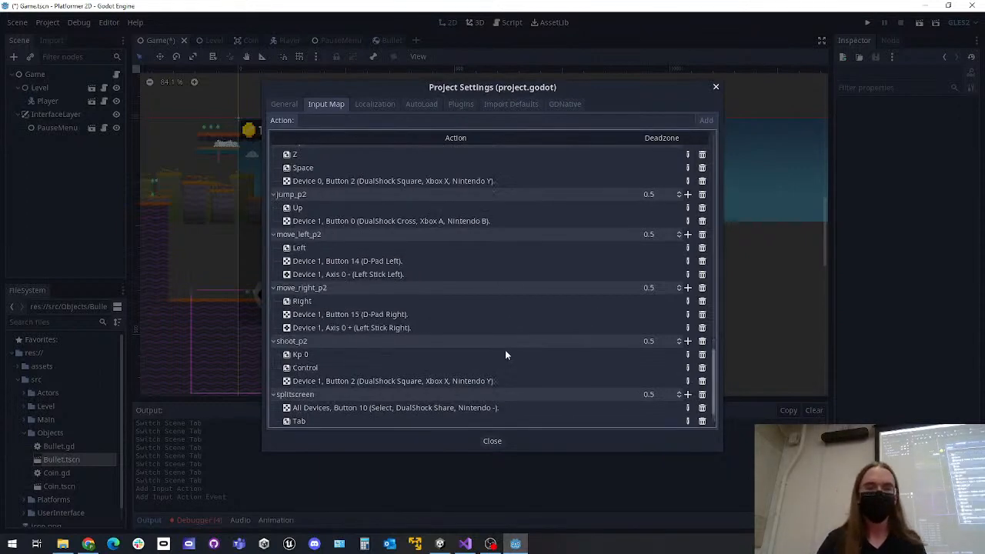
{"action": "scroll", "coordinate": [679, 395], "scroll_direction": "down", "scroll_amount": 1}
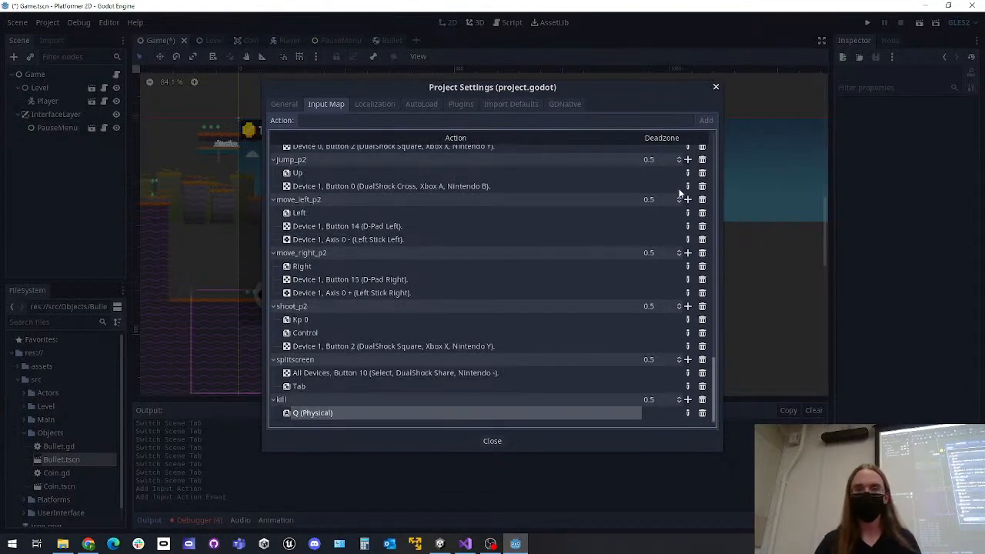
{"action": "left_click", "coordinate": [492, 441]}
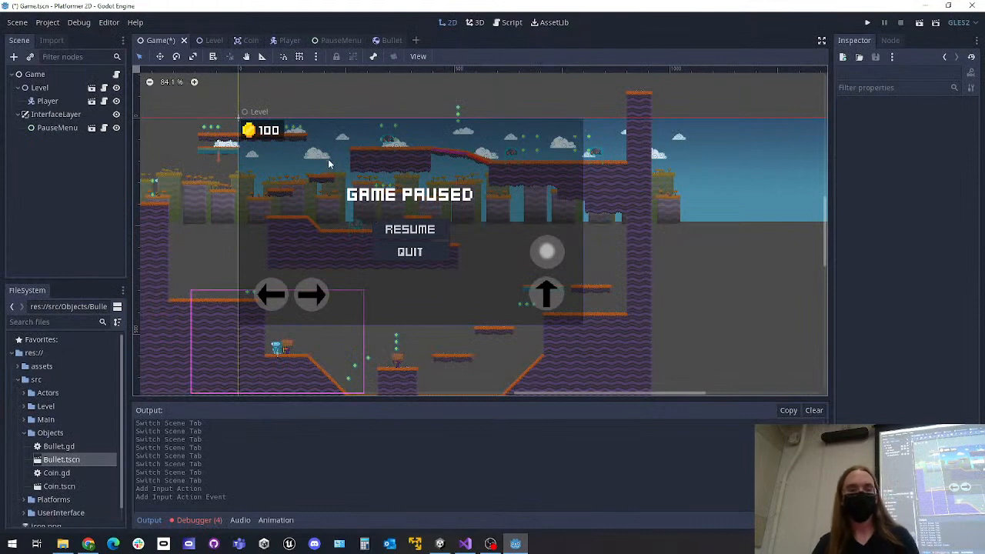
Save the Game scene and open the Player scene from the Player node in its scene tree
{"action": "key", "text": "ctrl+s"}
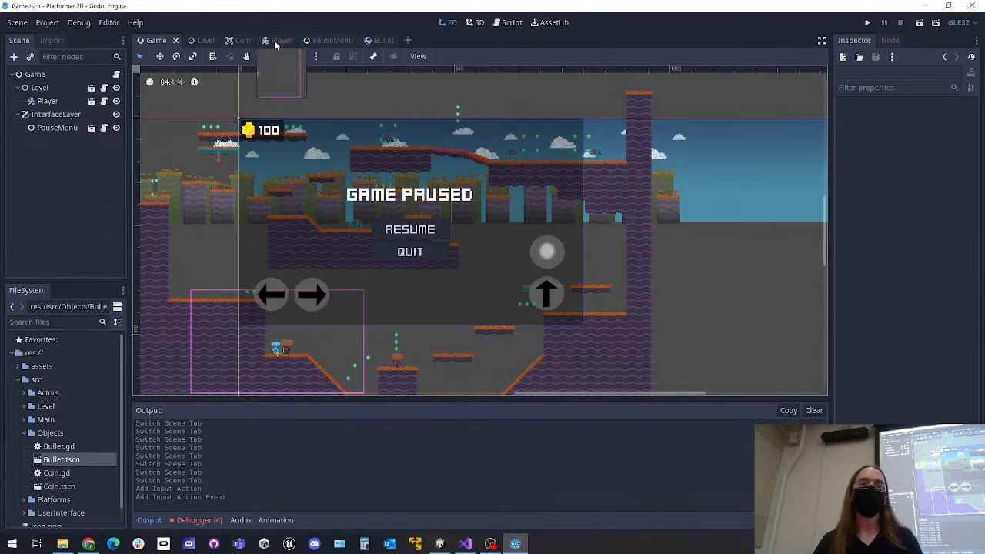
{"action": "left_click", "coordinate": [277, 40]}
{"action": "left_click", "coordinate": [156, 40]}
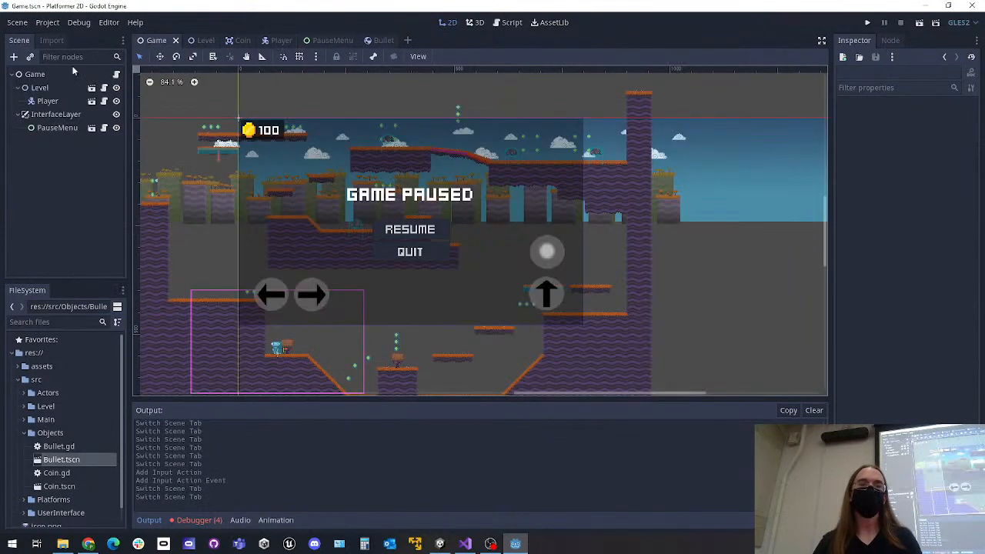
{"action": "left_click", "coordinate": [91, 100]}
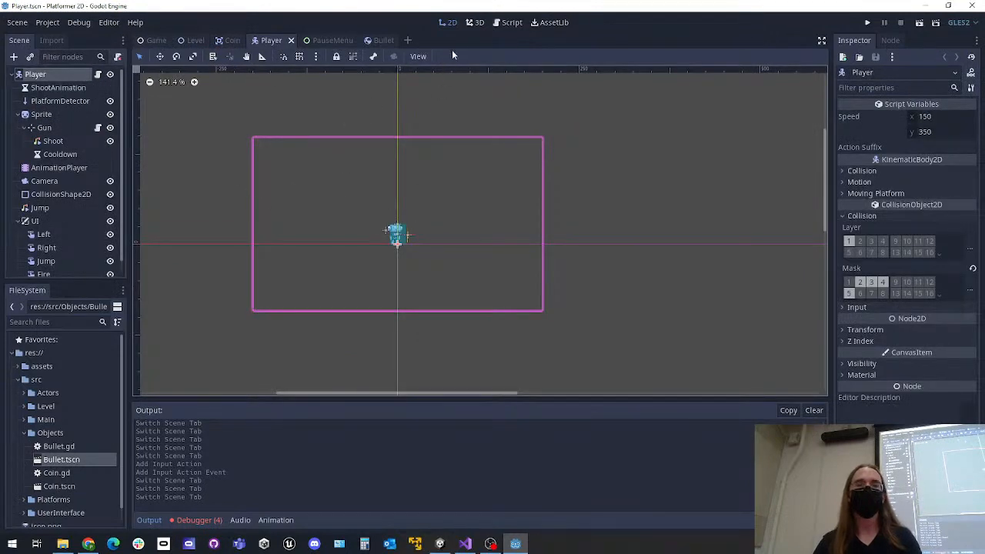
Open Player.gd and insert two blank lines after animation_player.play(animation) at the end of _physics_process
{"action": "left_click", "coordinate": [508, 22]}
{"action": "scroll", "coordinate": [529, 146], "scroll_direction": "down", "scroll_amount": 10}
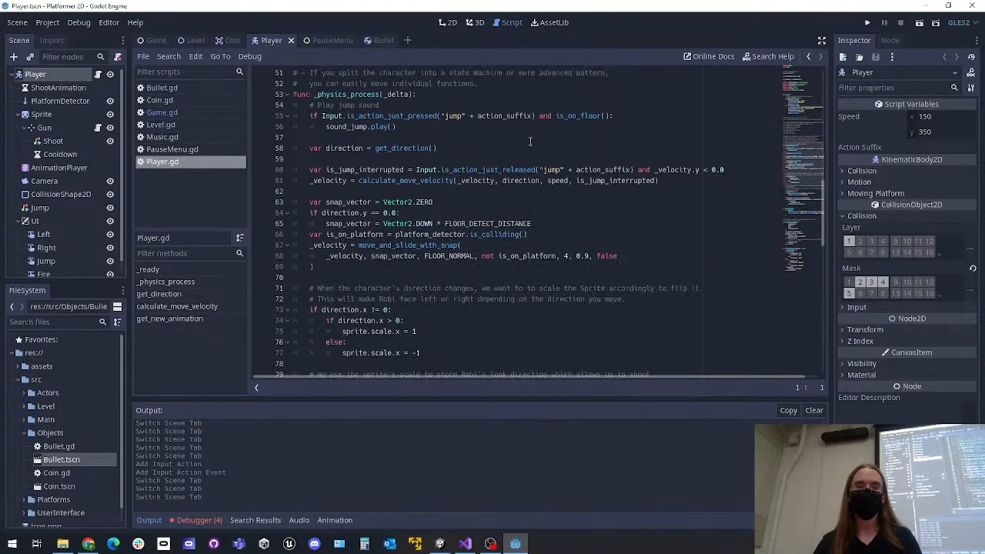
{"action": "scroll", "coordinate": [529, 146], "scroll_direction": "down", "scroll_amount": 3}
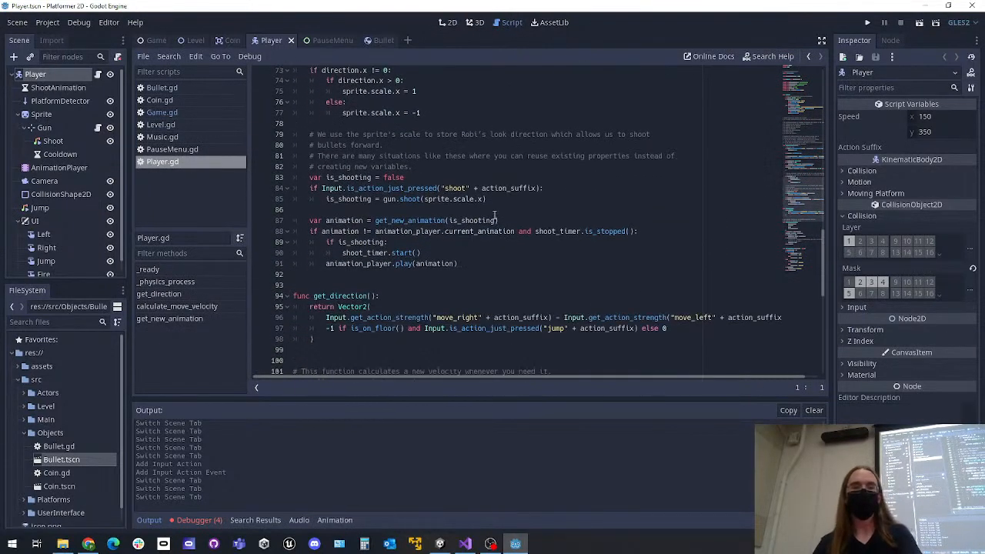
{"action": "left_click", "coordinate": [492, 267]}
{"action": "key", "text": "Return"}
{"action": "key", "text": "Return"}
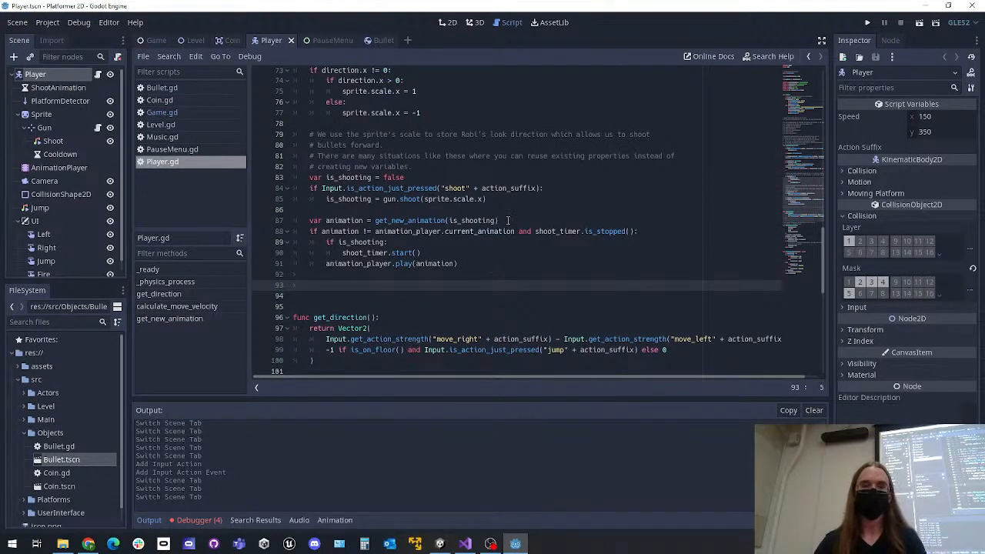
Go back to the Player scene's 2D view, reopen the script attached to the Player node, and return to the blank line in _physics_process
{"action": "scroll", "coordinate": [468, 198], "scroll_direction": "up", "scroll_amount": 6}
{"action": "scroll", "coordinate": [468, 199], "scroll_direction": "up", "scroll_amount": 12}
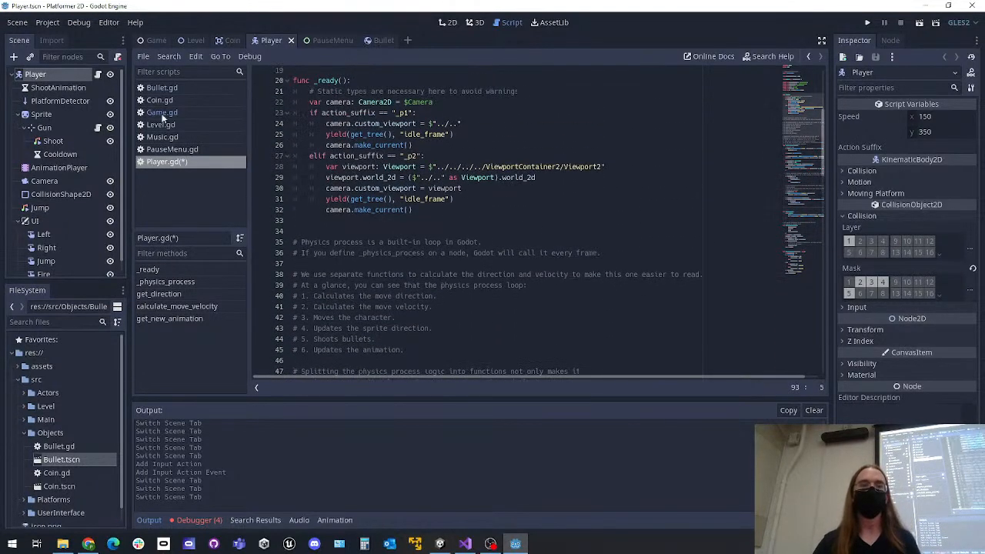
{"action": "left_click", "coordinate": [448, 23]}
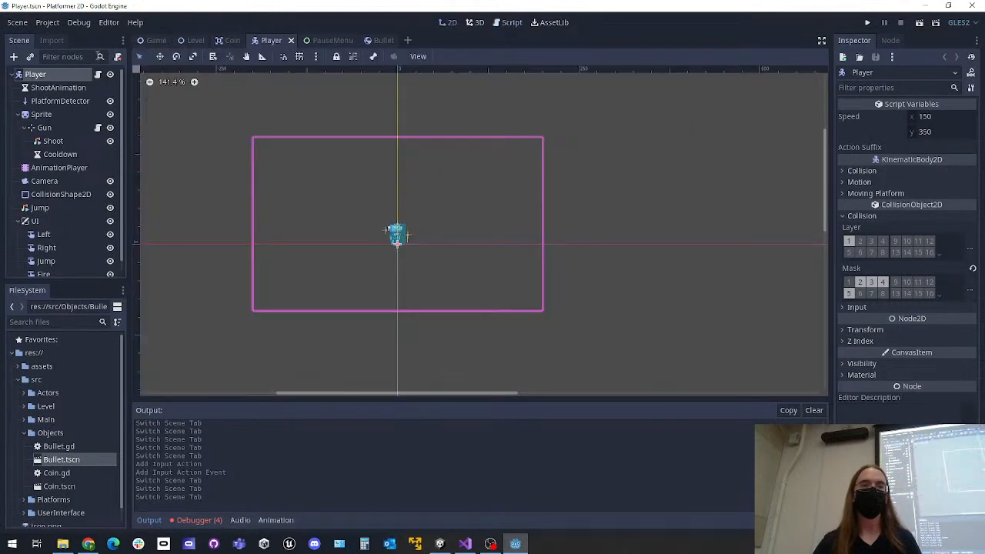
{"action": "left_click", "coordinate": [98, 74]}
{"action": "scroll", "coordinate": [396, 135], "scroll_direction": "down", "scroll_amount": 5}
{"action": "scroll", "coordinate": [339, 231], "scroll_direction": "down", "scroll_amount": 6}
{"action": "scroll", "coordinate": [329, 175], "scroll_direction": "down", "scroll_amount": 8}
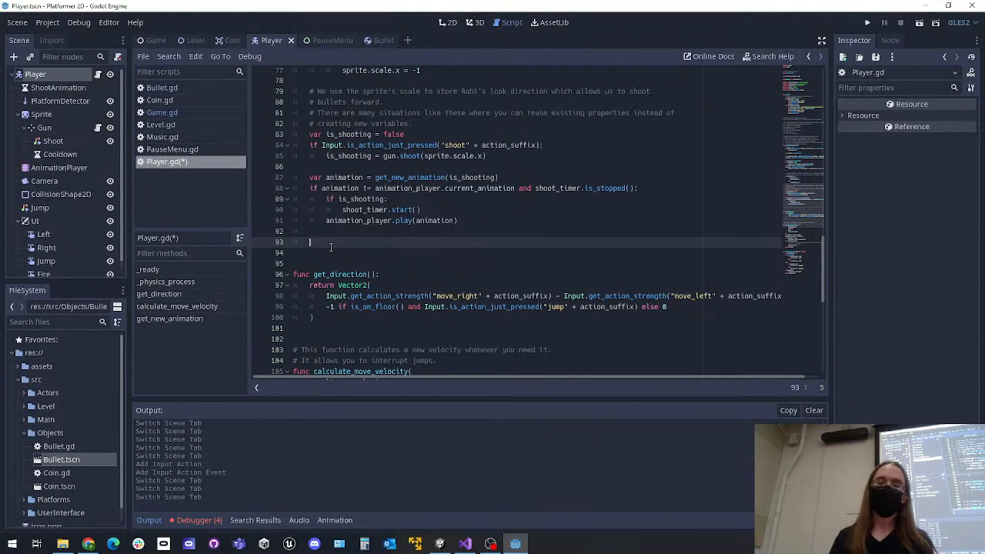
Start an if statement at the end of _physics_process that checks Input.is_action_just_pressed for the "kill" action
{"action": "type", "text": "if"}
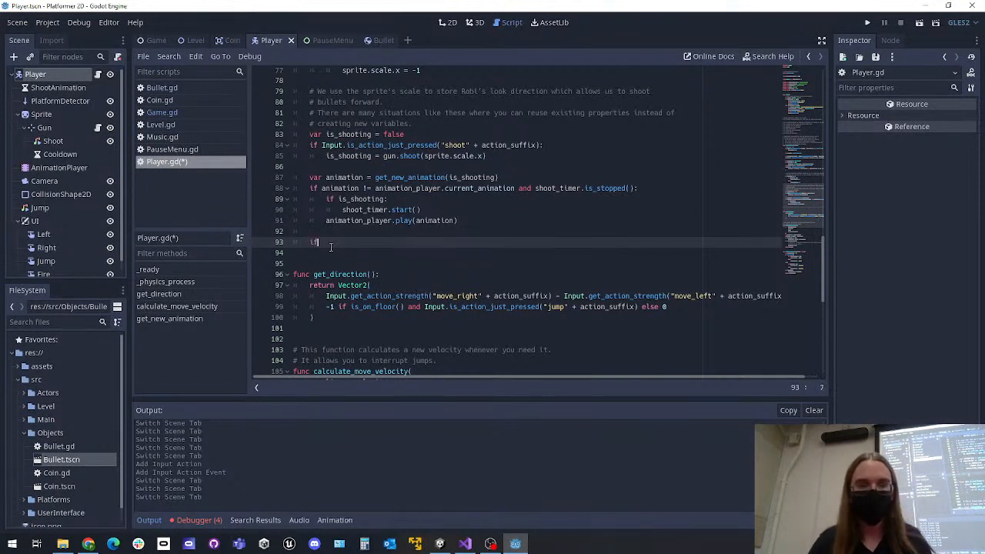
{"action": "type", "text": " Input.is_action_"}
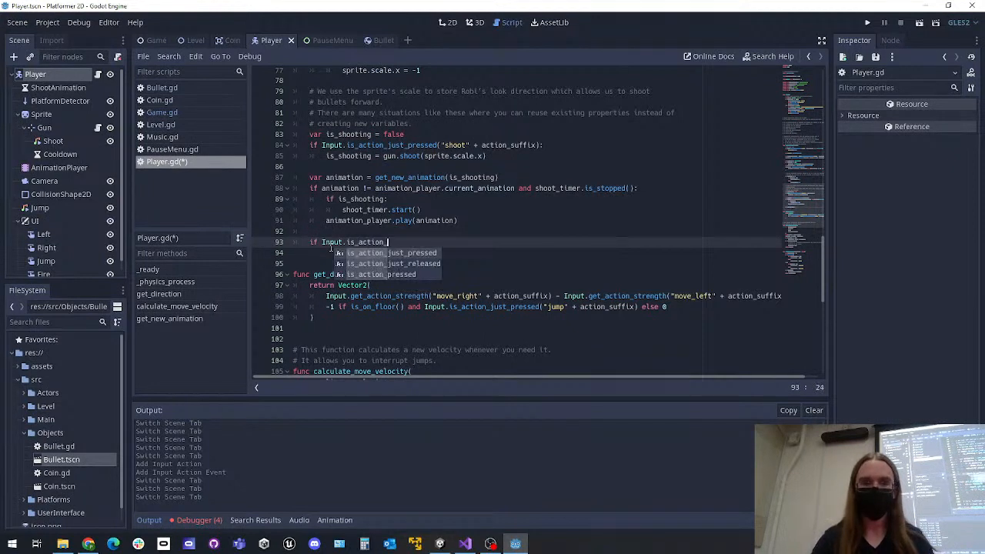
{"action": "key", "text": "Return"}
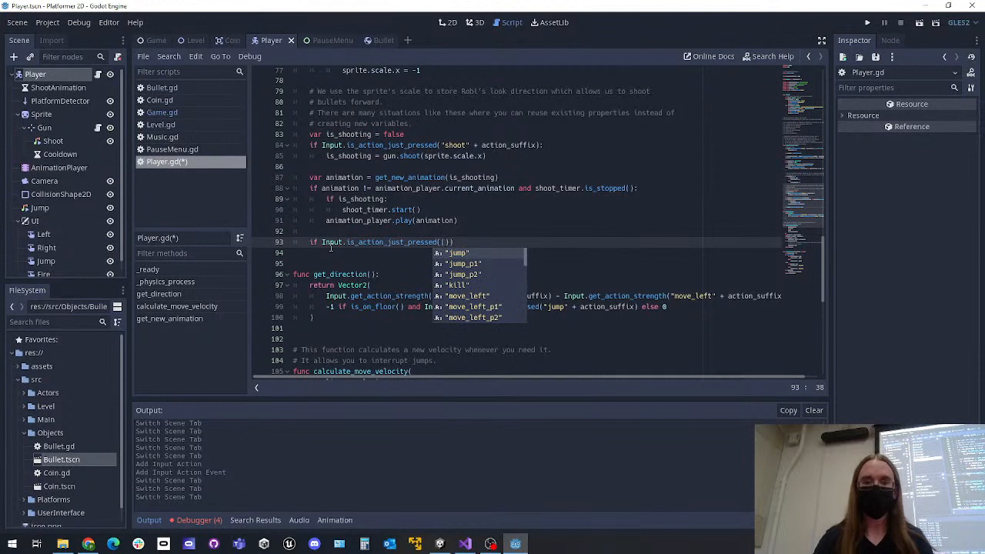
{"action": "type", "text": "\"kill"}
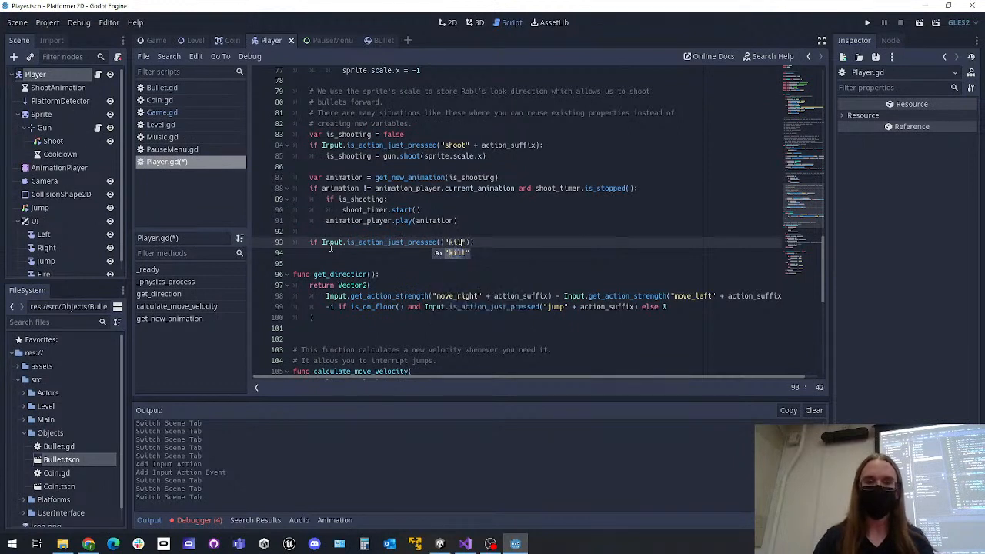
{"action": "key", "text": "Right"}
{"action": "key", "text": "Right"}
{"action": "key", "text": "Right"}
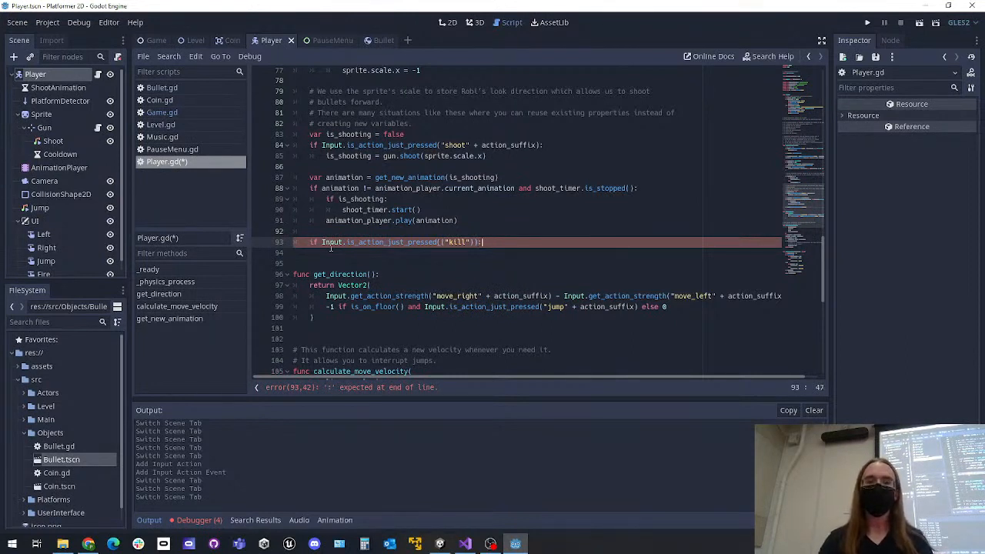
Remove the duplicate parentheses so the condition reads if Input.is_action_just_pressed("kill"):
{"action": "key", "text": "BackSpace"}
{"action": "key", "text": "BackSpace"}
{"action": "key", "text": "Left"}
{"action": "key", "text": "Left"}
{"action": "key", "text": "BackSpace"}
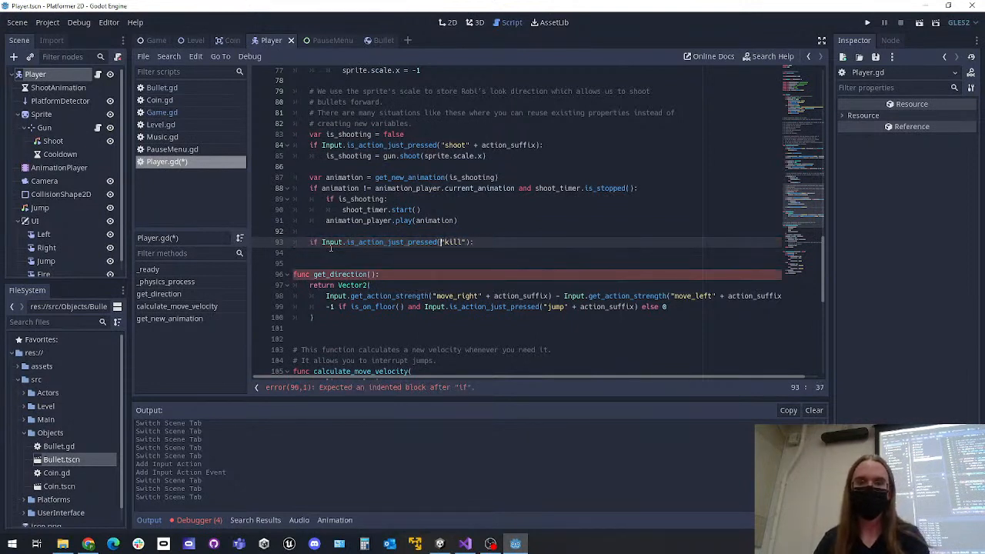
{"action": "key", "text": "Right"}
{"action": "key", "text": "Right"}
{"action": "key", "text": "Right"}
{"action": "key", "text": "Right"}
{"action": "type", "text": ":"}
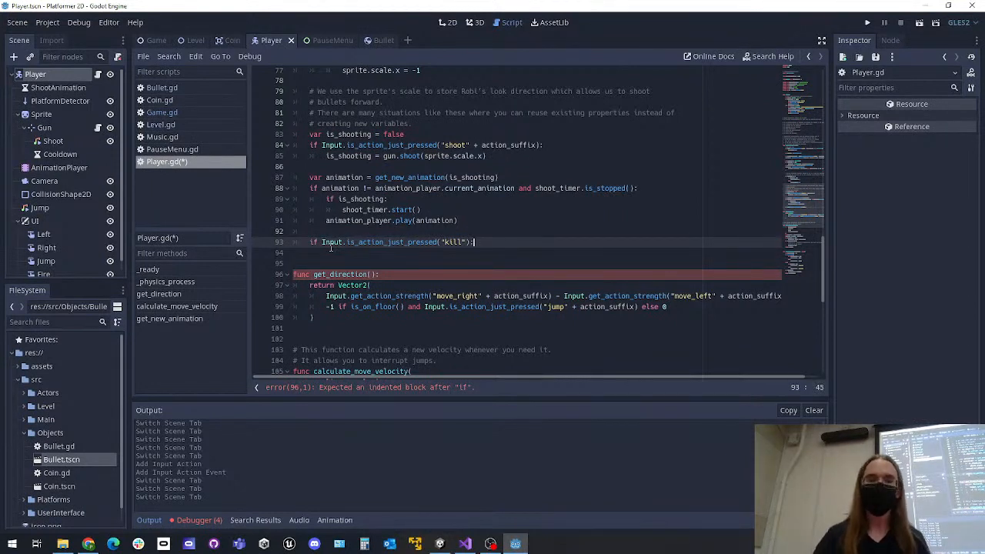
Add queue_free() as the body of the kill check and save Player.gd
{"action": "key", "text": "Return"}
{"action": "type", "text": "queue"}
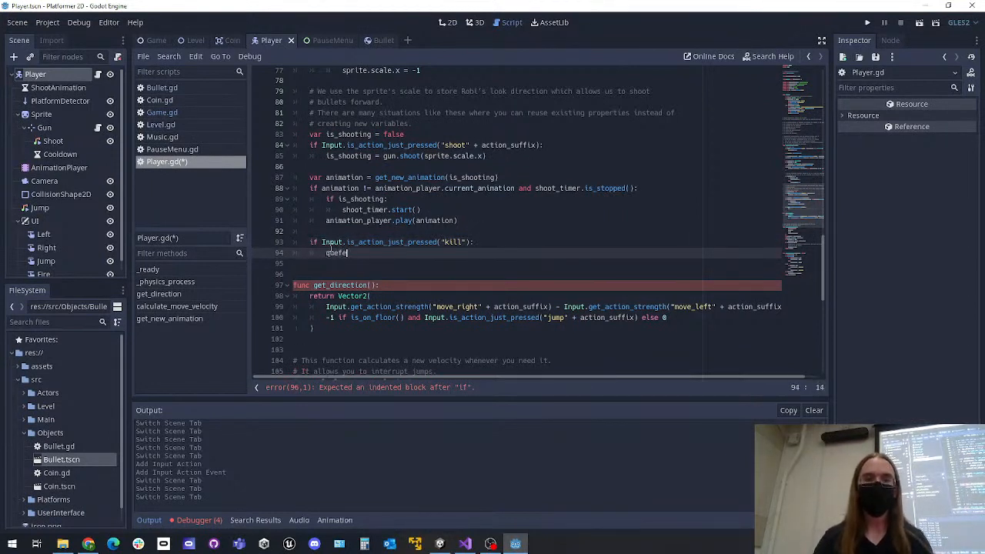
{"action": "key", "text": "Down"}
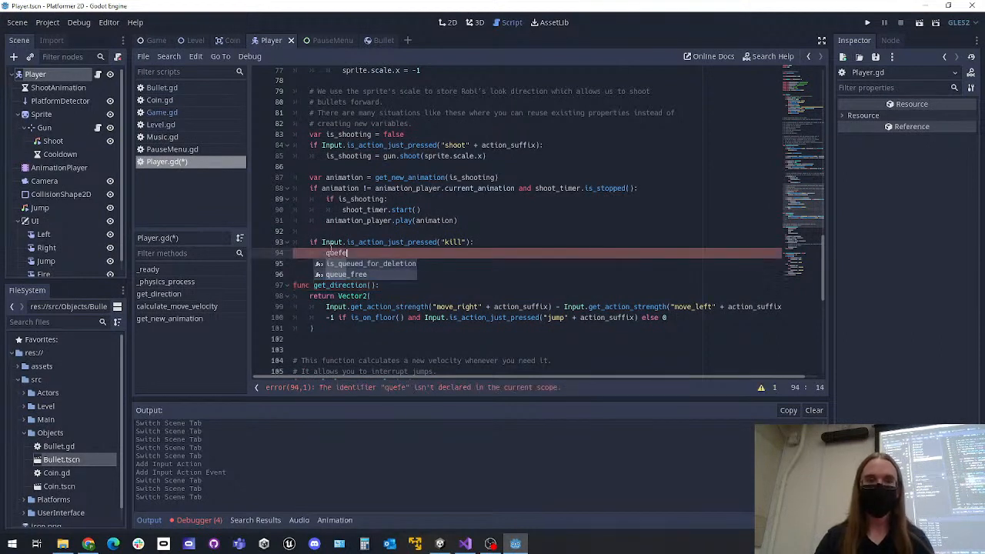
{"action": "key", "text": "Return"}
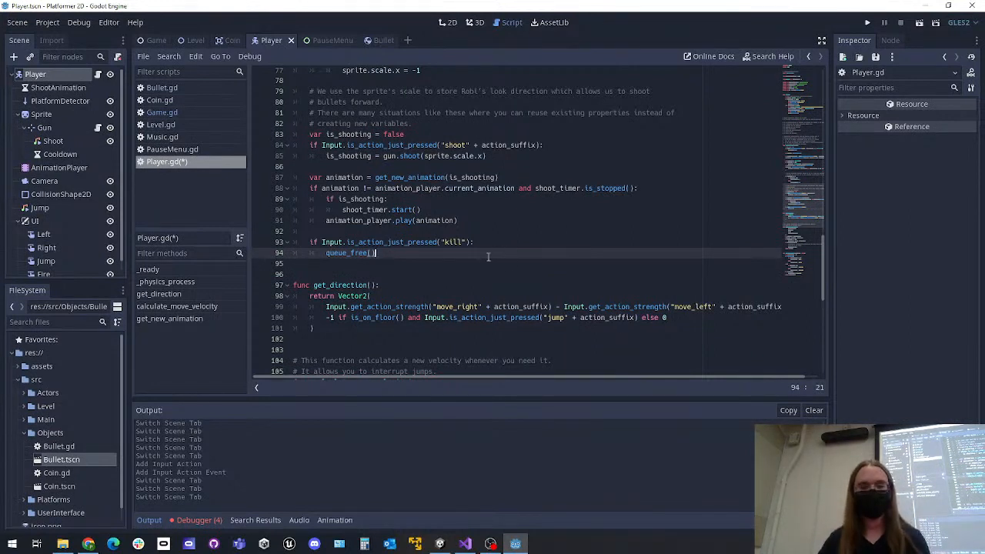
{"action": "key", "text": "ctrl+s"}
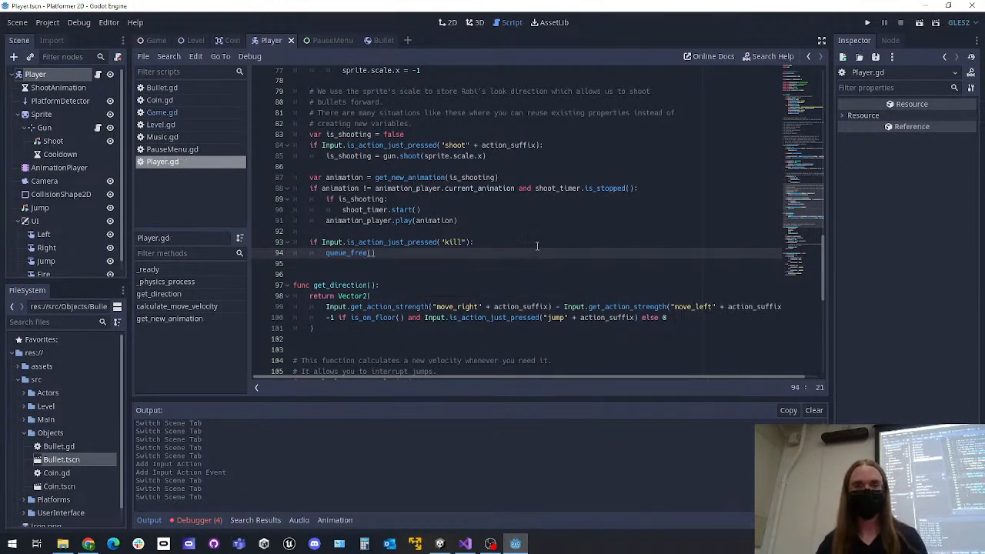
{"action": "left_click", "coordinate": [437, 259]}
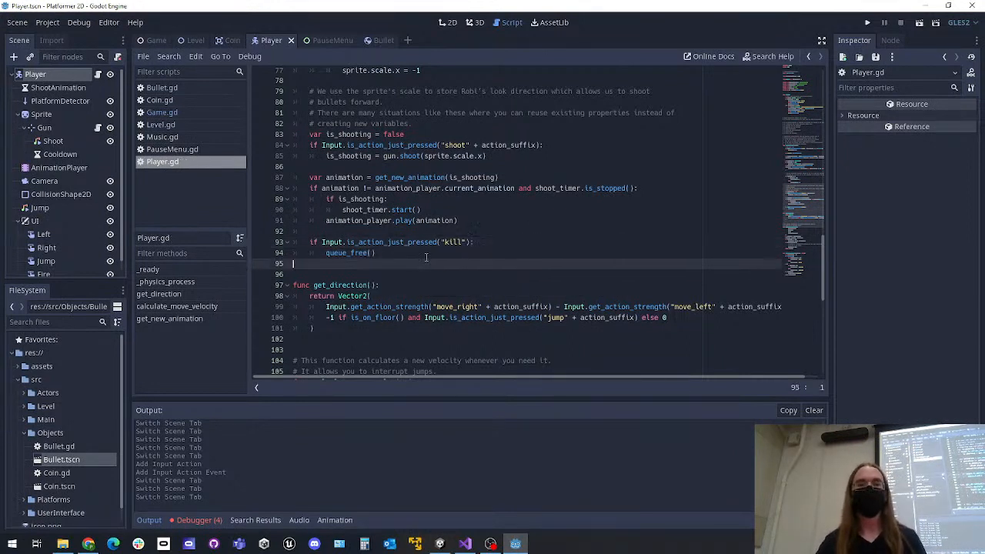
Review the Input.is_action_just_pressed("kill") check and its queue_free() body at the end of _physics_process
{"action": "left_click_drag", "start_coordinate": [436, 259], "coordinate": [283, 243]}
{"action": "left_click", "coordinate": [459, 257]}
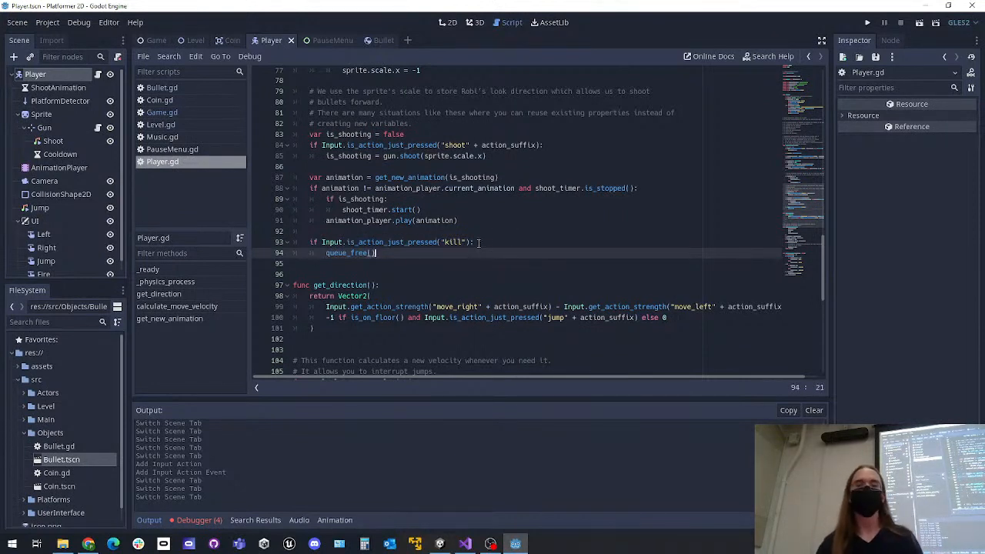
{"action": "left_click", "coordinate": [475, 243]}
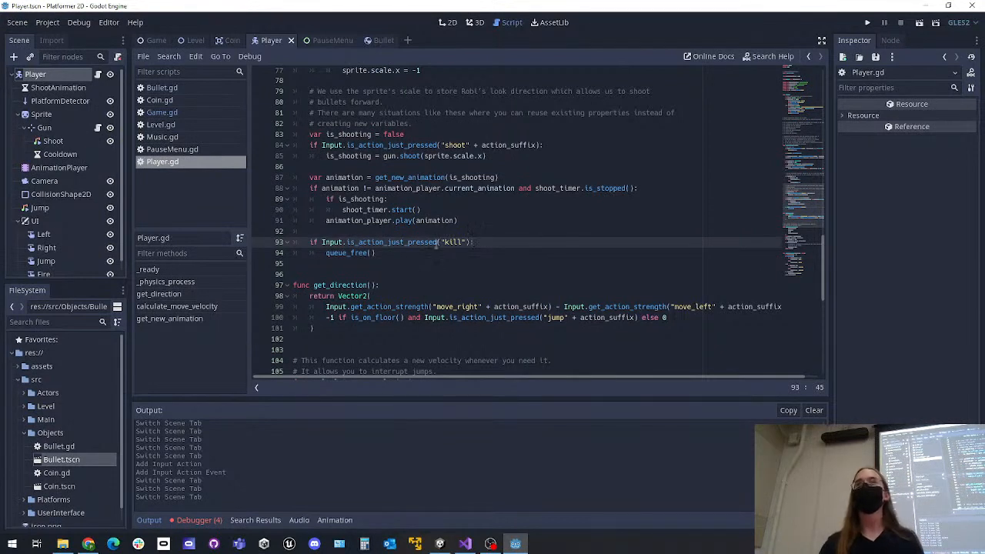
{"action": "left_click_drag", "start_coordinate": [391, 254], "coordinate": [291, 253]}
{"action": "left_click", "coordinate": [450, 252]}
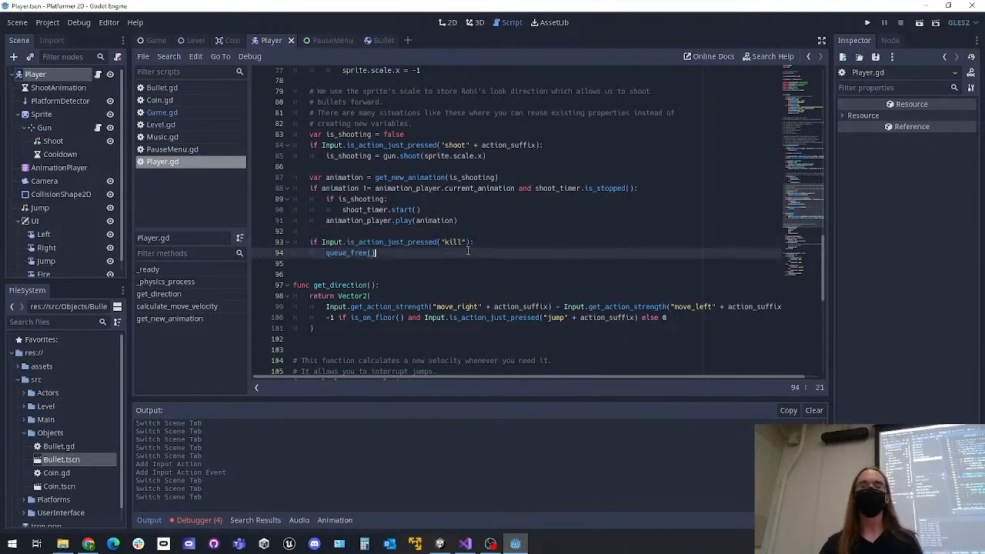
{"action": "left_click", "coordinate": [506, 241]}
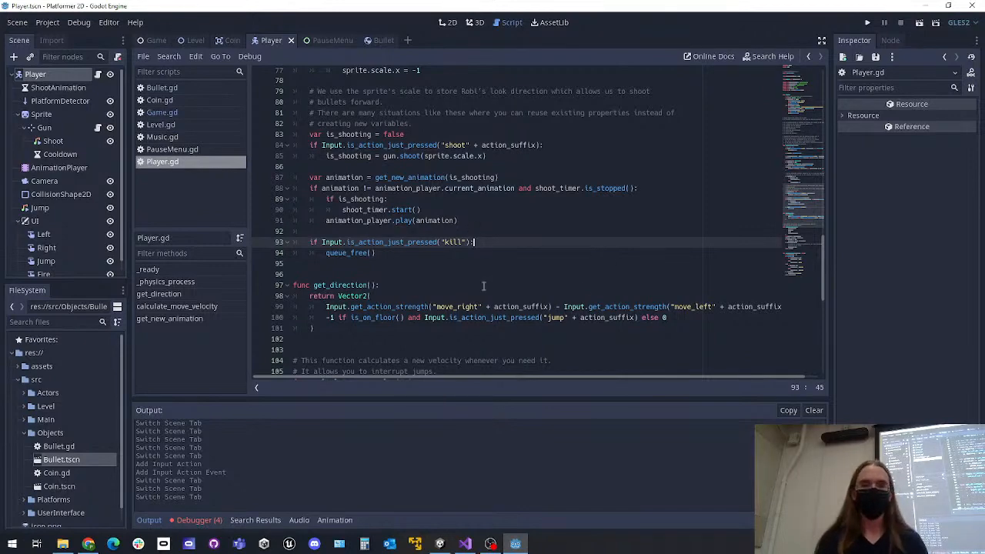
Enlarge the code text and examine how the kill check is indented within _physics_process in Player.gd
{"action": "scroll", "coordinate": [479, 292], "scroll_direction": "up", "scroll_amount": 4, "text": "ctrl"}
{"action": "scroll", "coordinate": [479, 295], "scroll_direction": "down", "scroll_amount": 2}
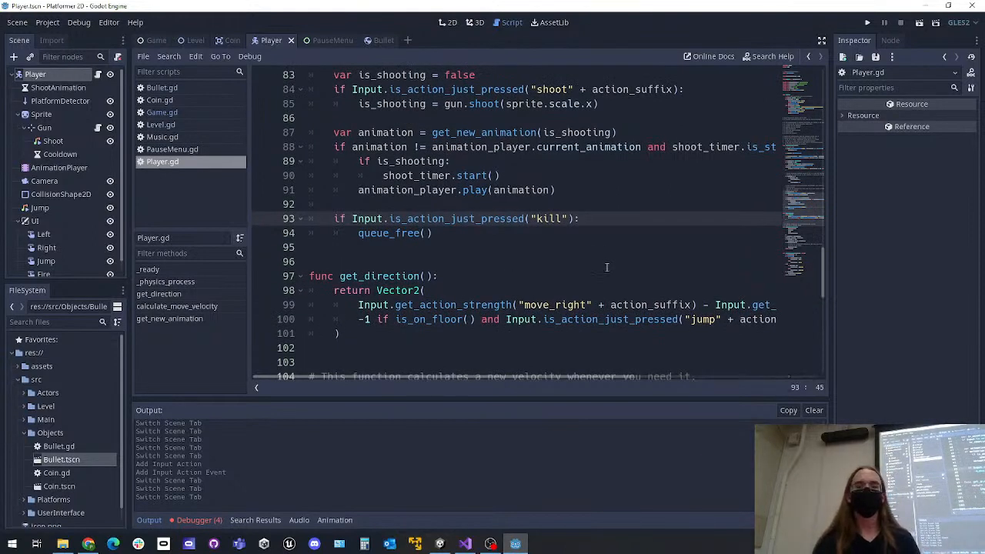
{"action": "left_click_drag", "start_coordinate": [331, 219], "coordinate": [309, 220]}
{"action": "left_click", "coordinate": [359, 219]}
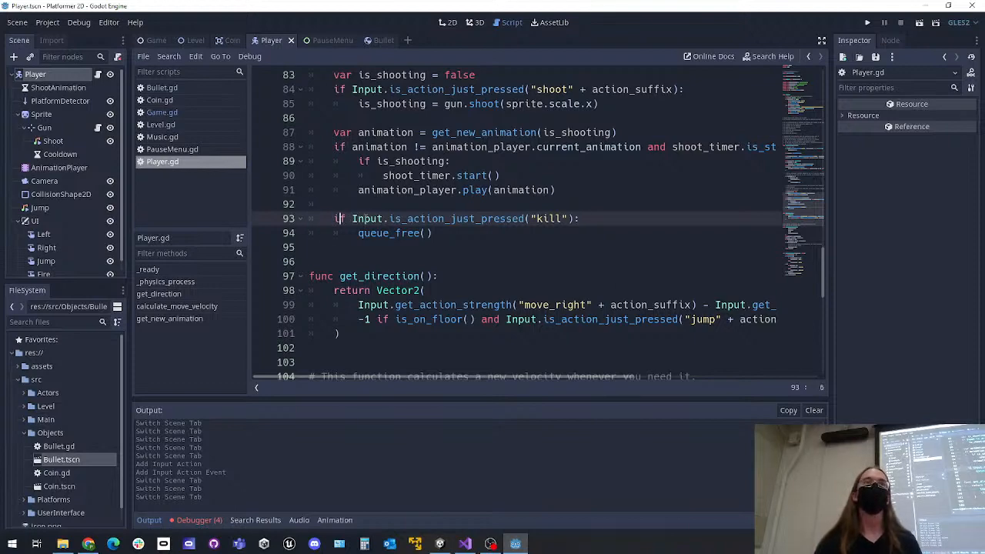
{"action": "scroll", "coordinate": [370, 219], "scroll_direction": "up", "scroll_amount": 5}
{"action": "scroll", "coordinate": [369, 218], "scroll_direction": "up", "scroll_amount": 10}
{"action": "scroll", "coordinate": [366, 212], "scroll_direction": "down", "scroll_amount": 9}
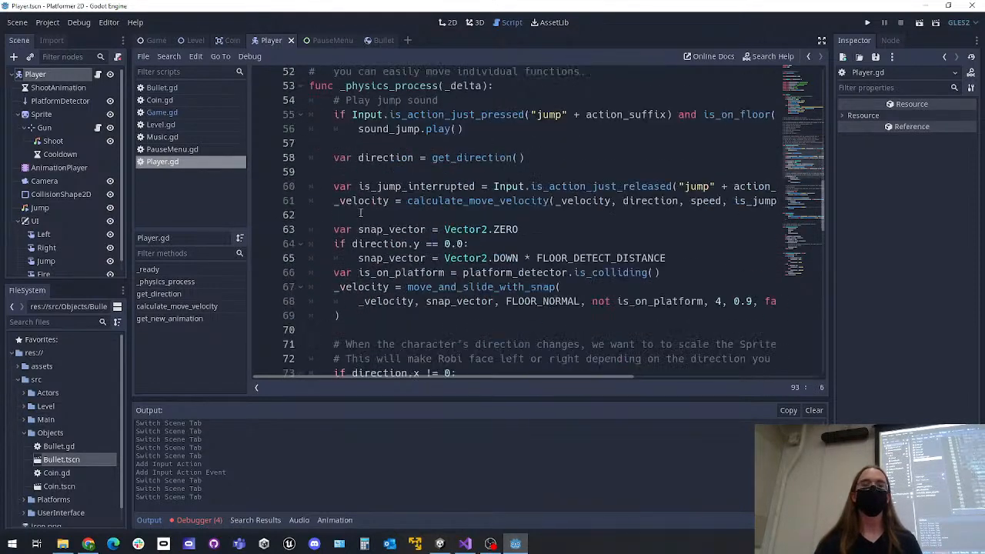
{"action": "scroll", "coordinate": [364, 209], "scroll_direction": "down", "scroll_amount": 5}
{"action": "left_click_drag", "start_coordinate": [461, 283], "coordinate": [309, 274]}
{"action": "left_click", "coordinate": [478, 285]}
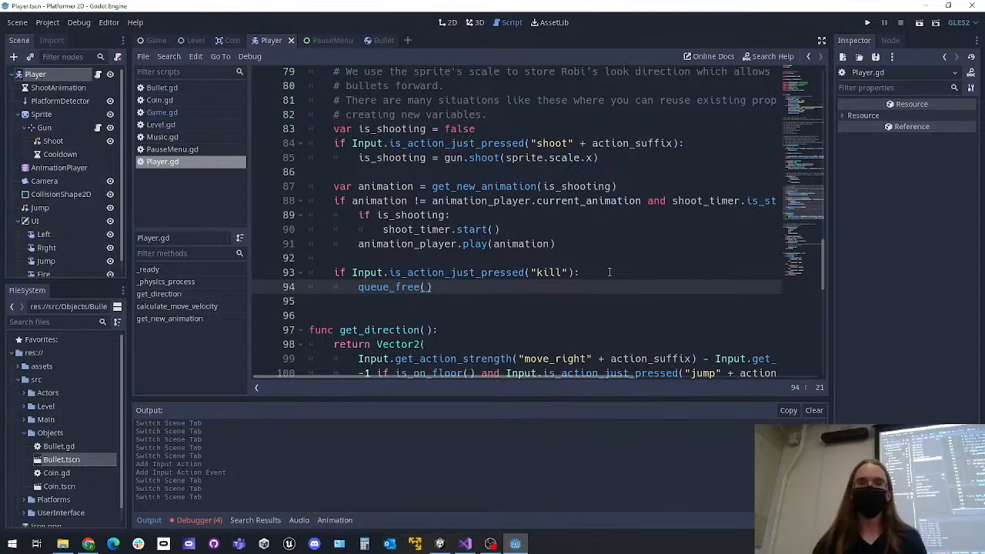
Run the project, move the player character right to test the kill action, and close the game window
{"action": "left_click", "coordinate": [867, 22]}
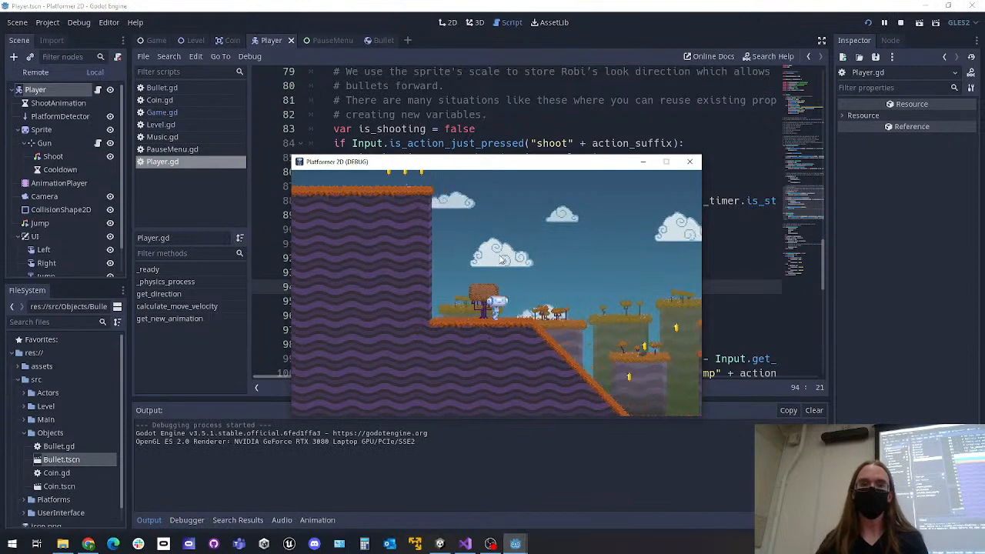
{"action": "key", "text": "Right"}
{"action": "key", "text": "Right"}
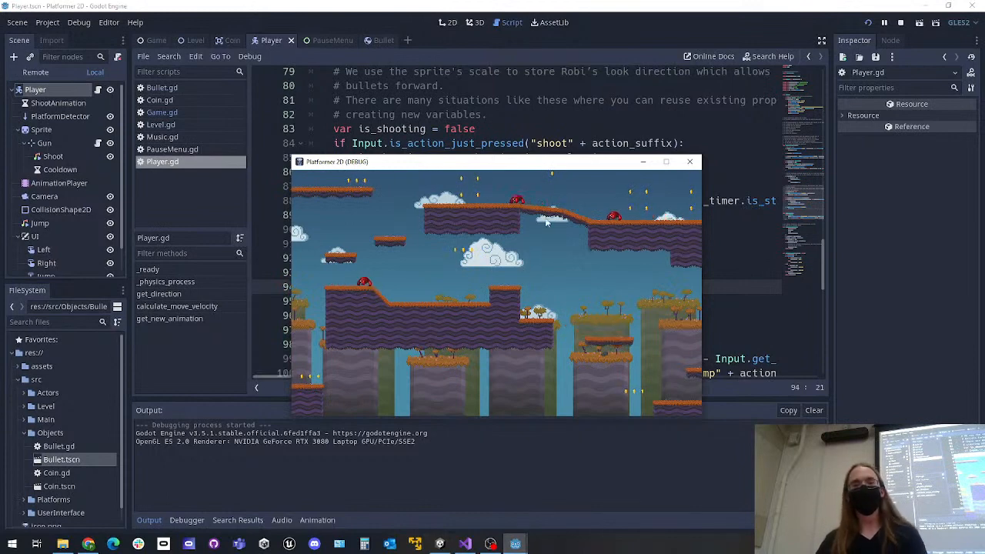
{"action": "left_click_drag", "start_coordinate": [521, 163], "coordinate": [520, 124]}
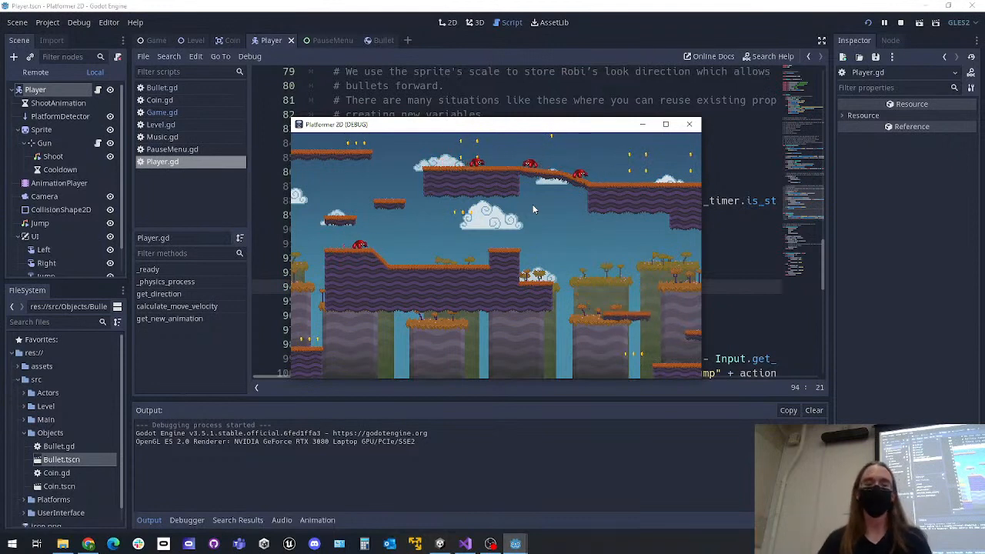
{"action": "left_click", "coordinate": [691, 125]}
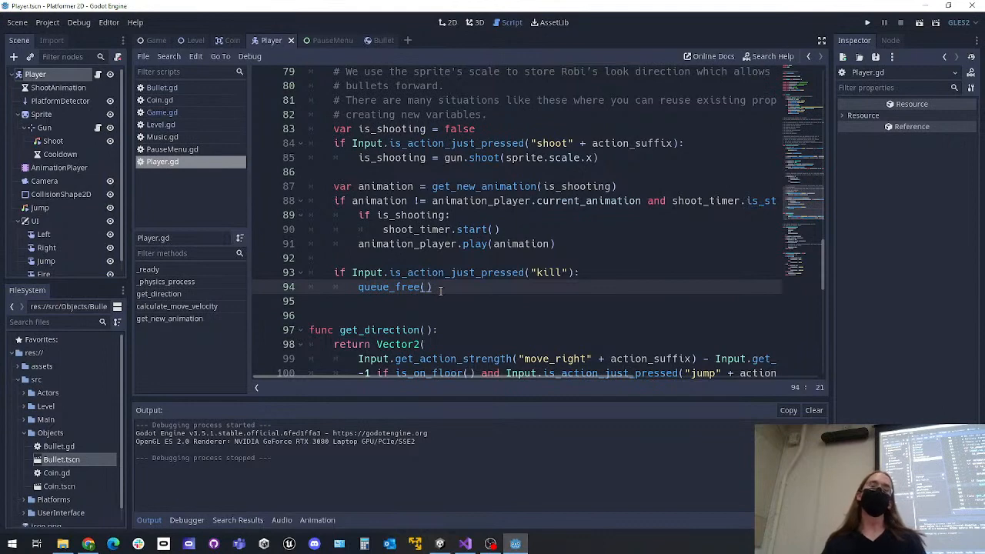
Show the Game scene in the 2D view with the whole level layout framed
{"action": "left_click", "coordinate": [163, 41]}
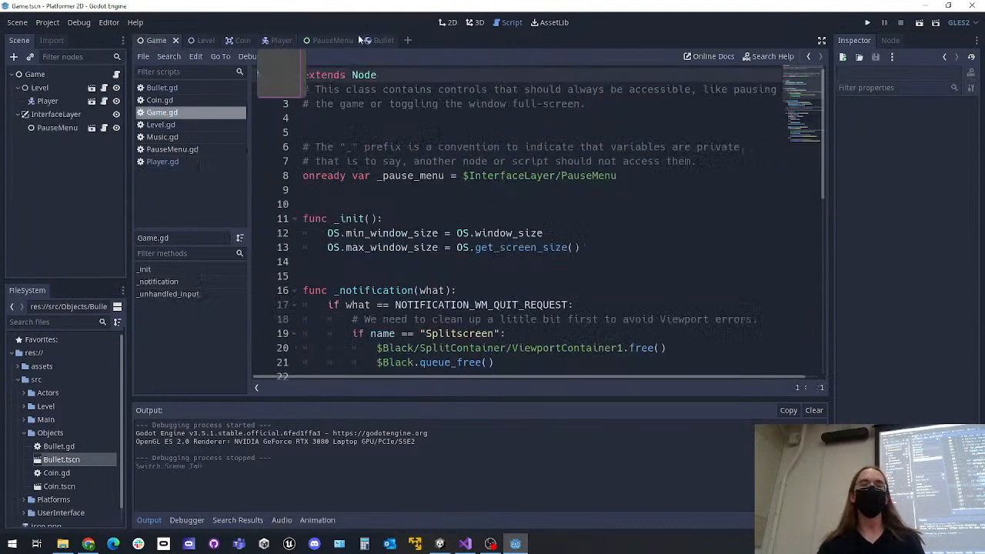
{"action": "left_click", "coordinate": [448, 22]}
{"action": "middle_click_drag", "start_coordinate": [202, 202], "coordinate": [280, 167]}
{"action": "scroll", "coordinate": [277, 169], "scroll_direction": "down", "scroll_amount": 2}
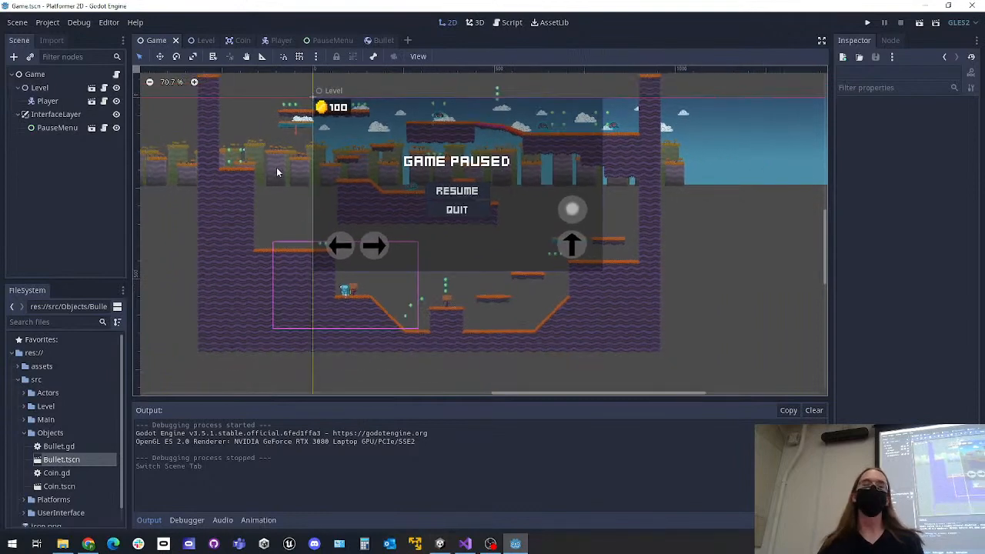
{"action": "scroll", "coordinate": [299, 206], "scroll_direction": "up", "scroll_amount": 1}
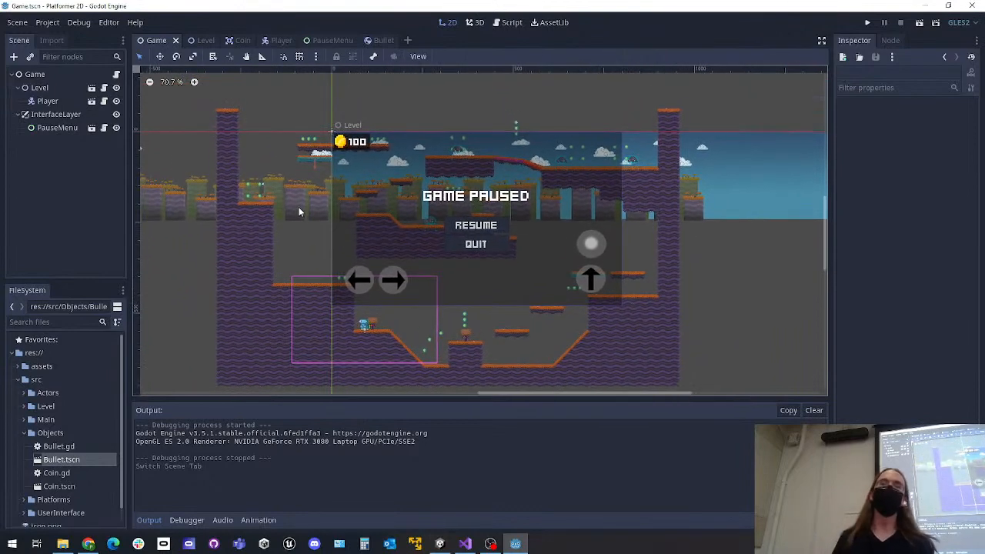
{"action": "middle_click_drag", "start_coordinate": [311, 221], "coordinate": [321, 203]}
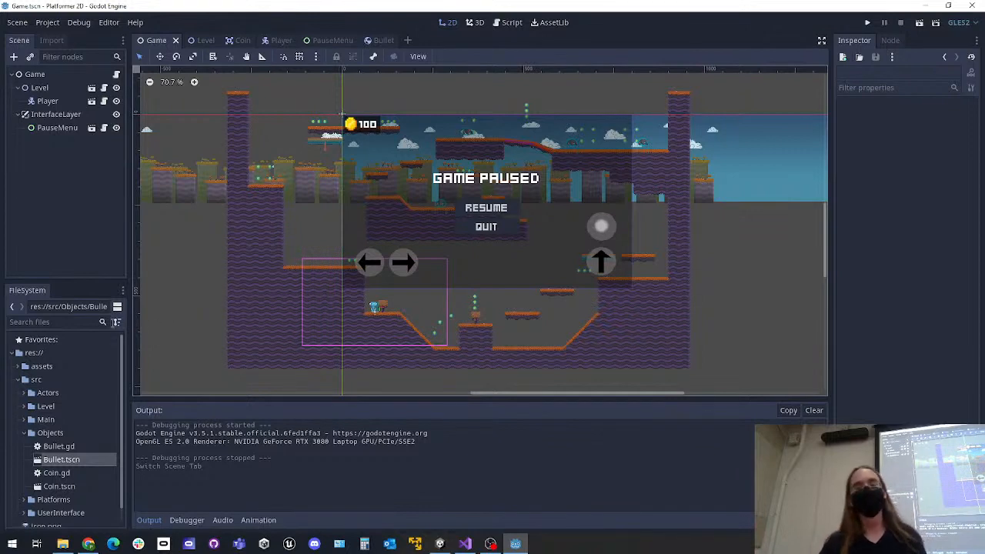
Open the project's assets folder in the file manager and return to the Godot editor
{"action": "right_click", "coordinate": [49, 367]}
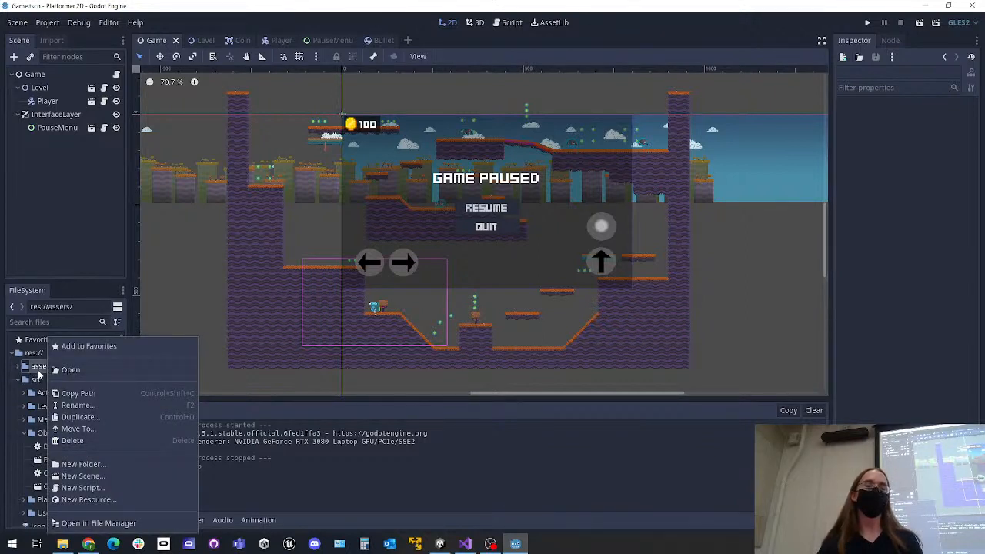
{"action": "left_click", "coordinate": [113, 523]}
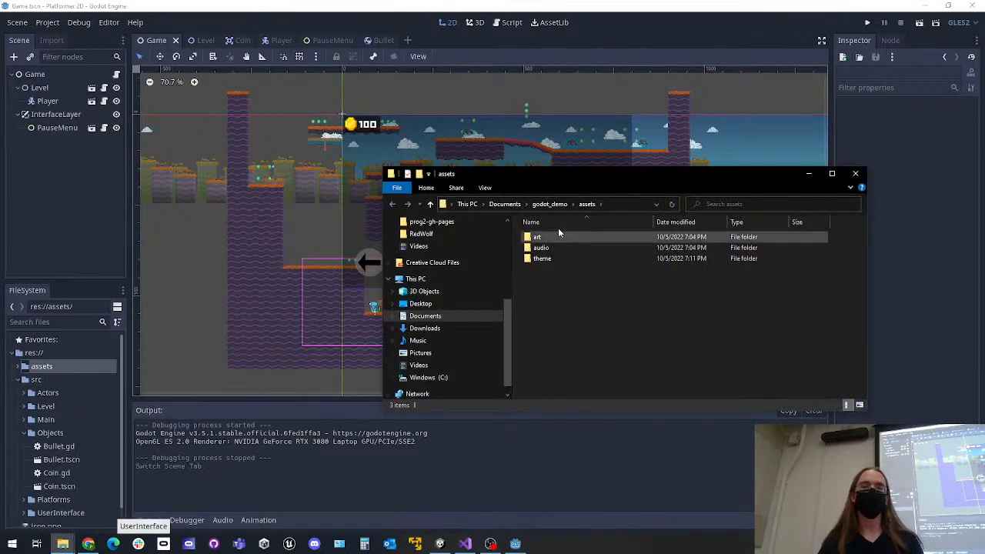
{"action": "left_click_drag", "start_coordinate": [587, 170], "coordinate": [493, 67]}
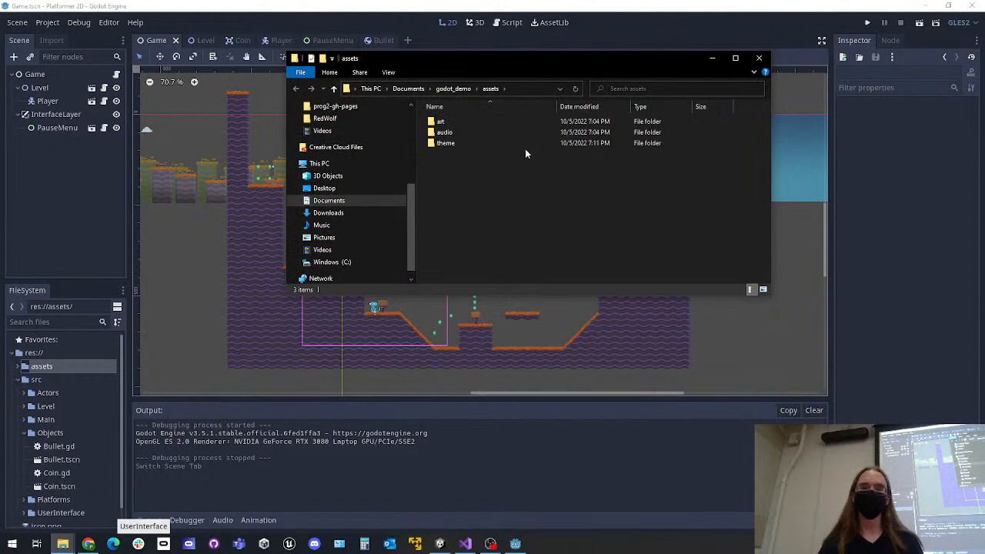
{"action": "left_click", "coordinate": [621, 6]}
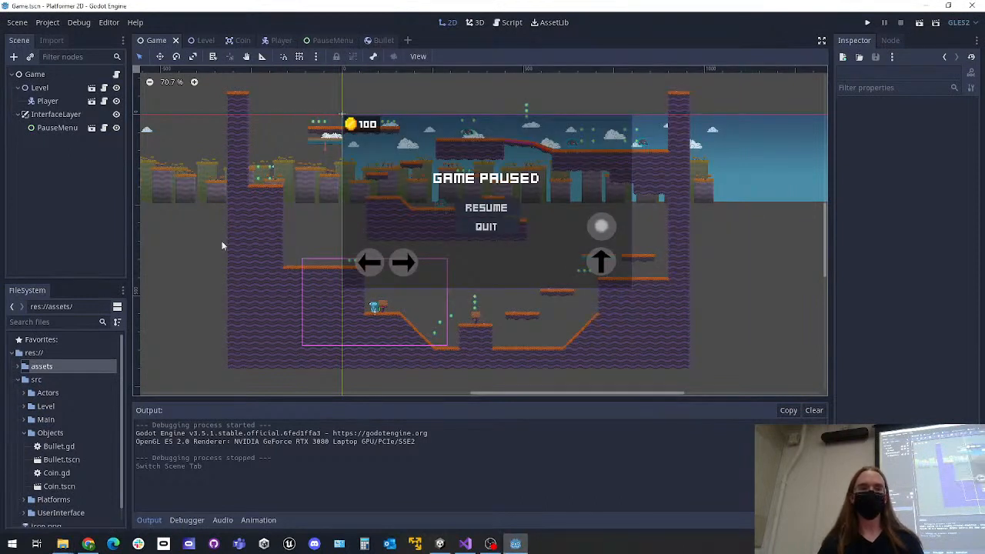
Bring up the already open assets folder window again and return to the Godot editor
{"action": "right_click", "coordinate": [40, 367]}
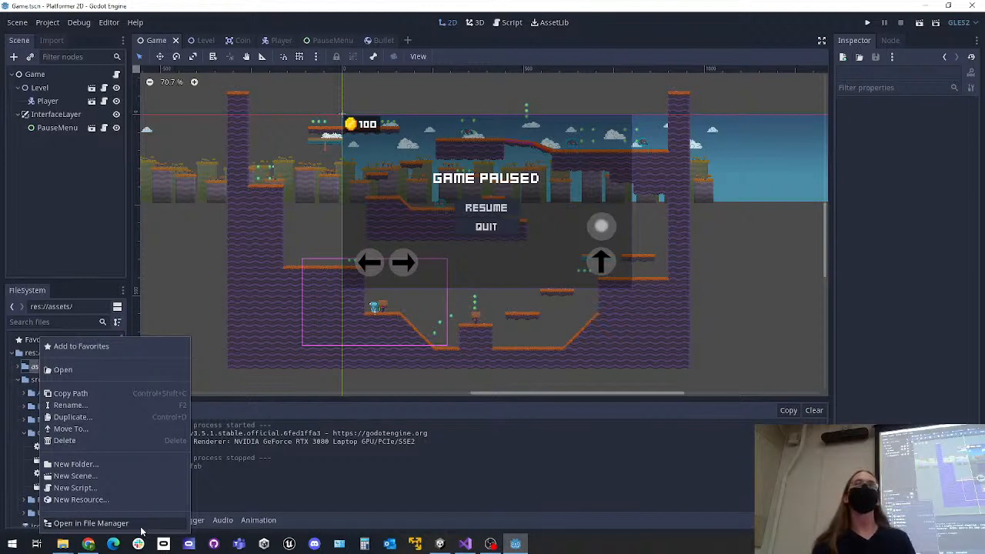
{"action": "left_click", "coordinate": [64, 545]}
{"action": "left_click", "coordinate": [141, 484]}
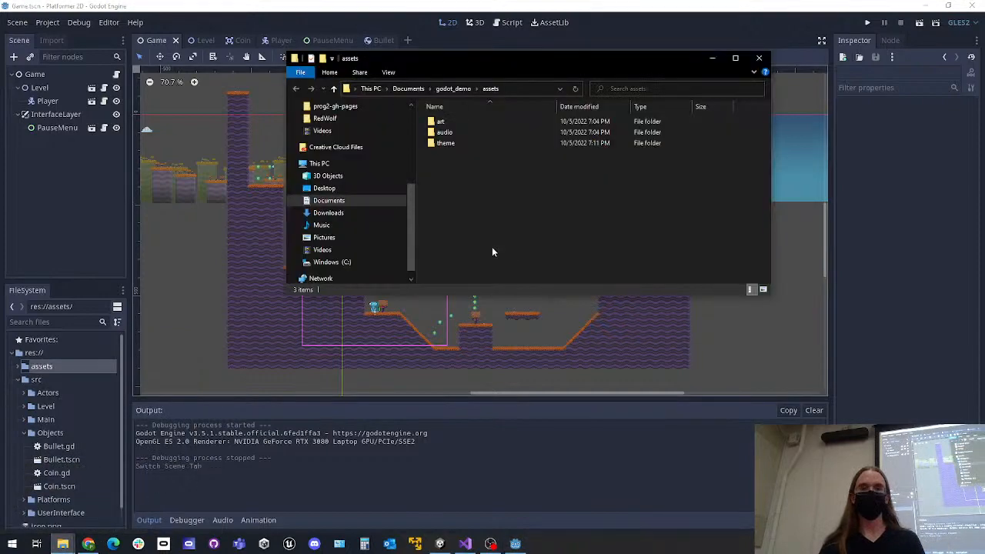
{"action": "left_click", "coordinate": [630, 13]}
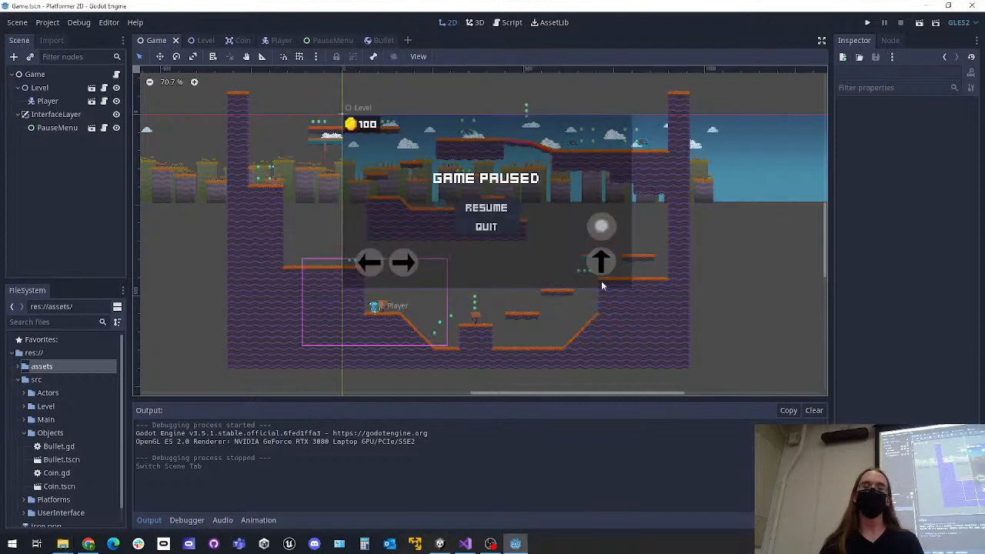
Launch a separate Godot Project Manager window and filter the local projects by "demo"
{"action": "right_click", "coordinate": [517, 543]}
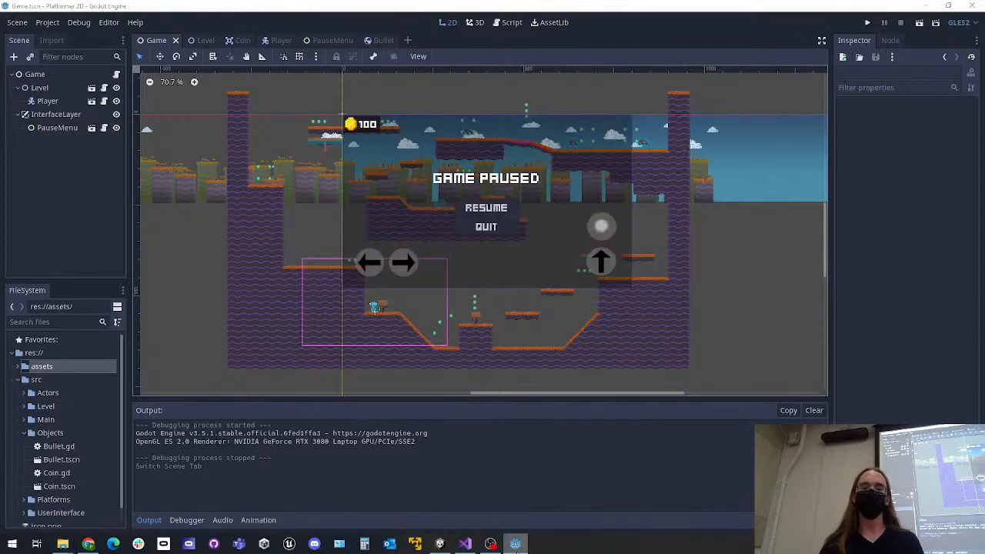
{"action": "left_click", "coordinate": [703, 6]}
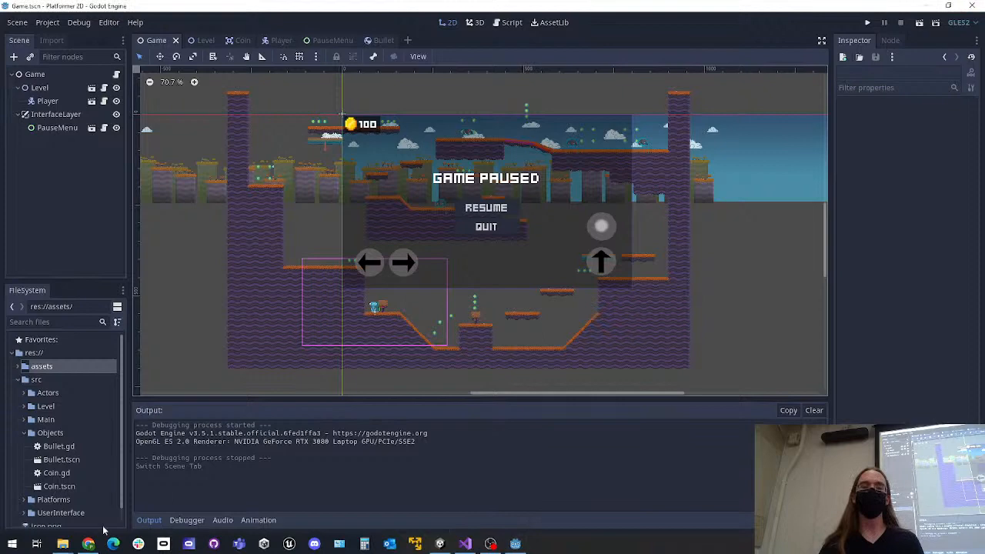
{"action": "right_click", "coordinate": [515, 543]}
{"action": "left_click", "coordinate": [485, 490]}
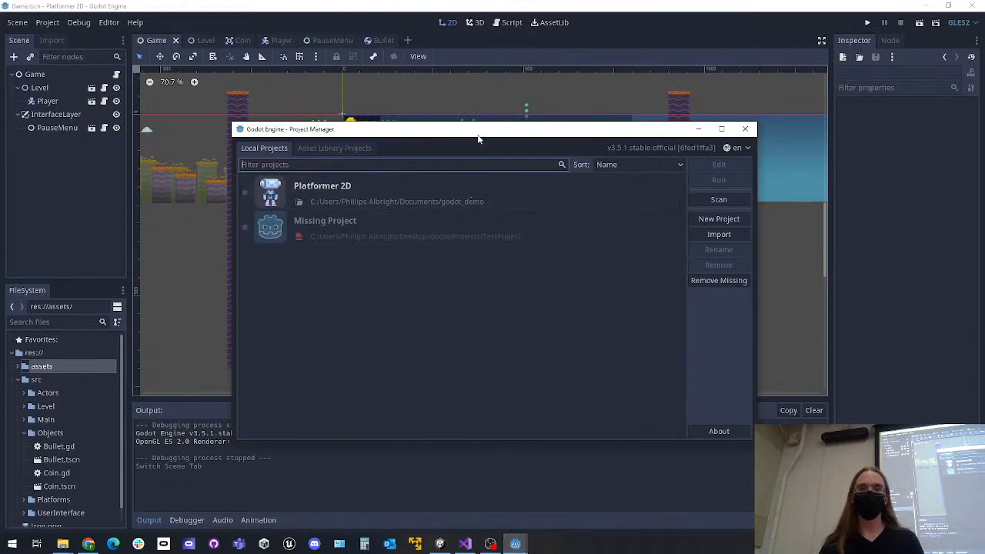
{"action": "left_click_drag", "start_coordinate": [477, 138], "coordinate": [451, 65]}
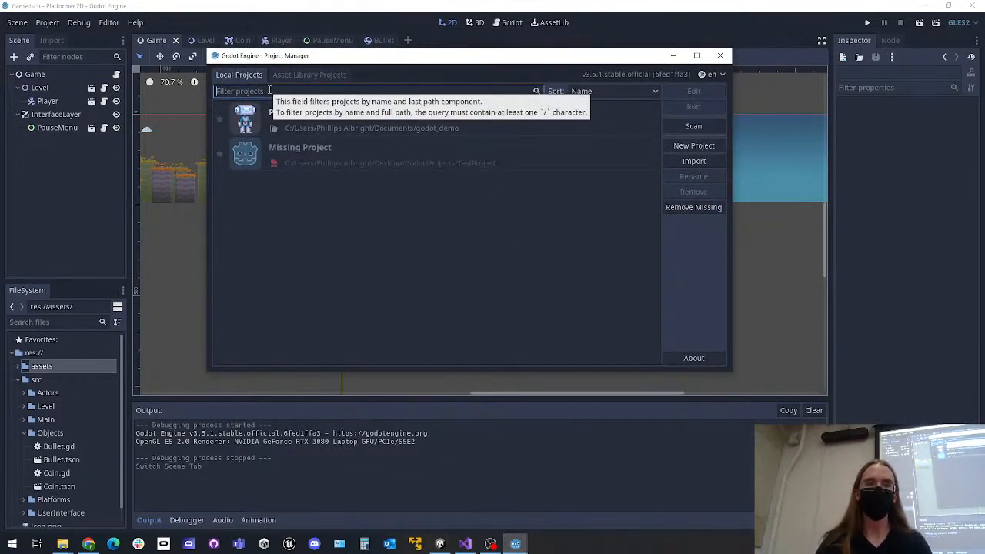
{"action": "type", "text": "demo"}
Inspect the new project settings and the folder browser for its path, and close both without creating a project
{"action": "left_click", "coordinate": [693, 146]}
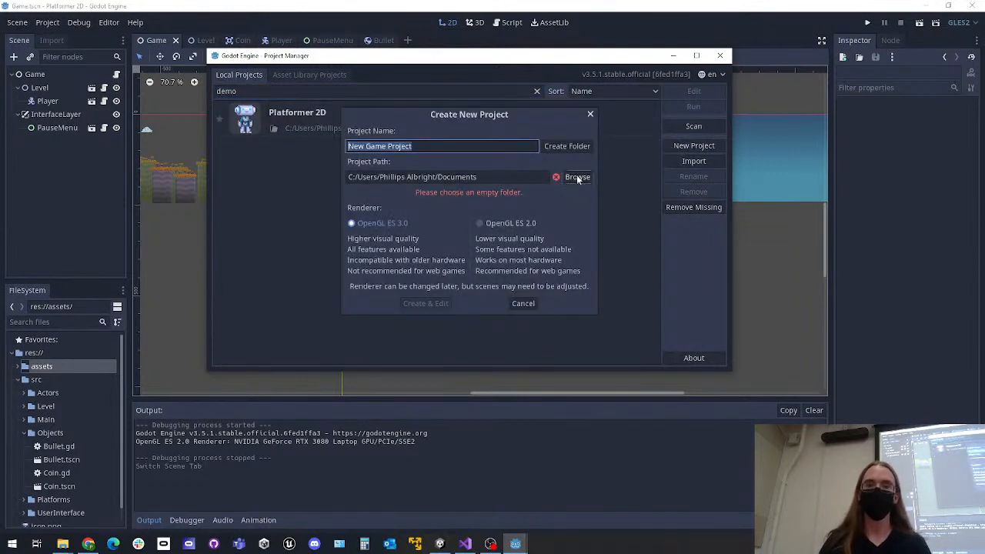
{"action": "left_click", "coordinate": [578, 178]}
{"action": "scroll", "coordinate": [400, 203], "scroll_direction": "down", "scroll_amount": 1}
{"action": "scroll", "coordinate": [391, 197], "scroll_direction": "up", "scroll_amount": 1}
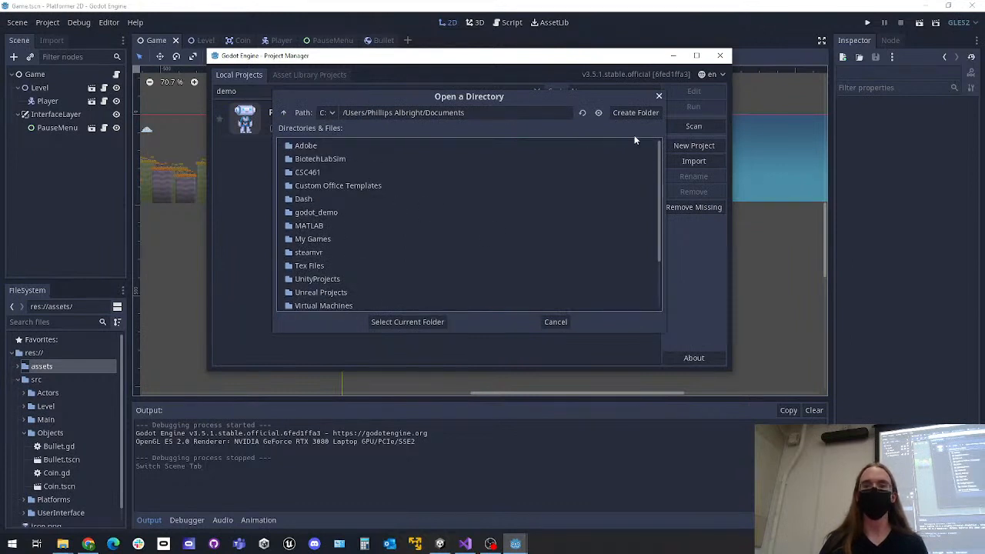
{"action": "left_click", "coordinate": [659, 97]}
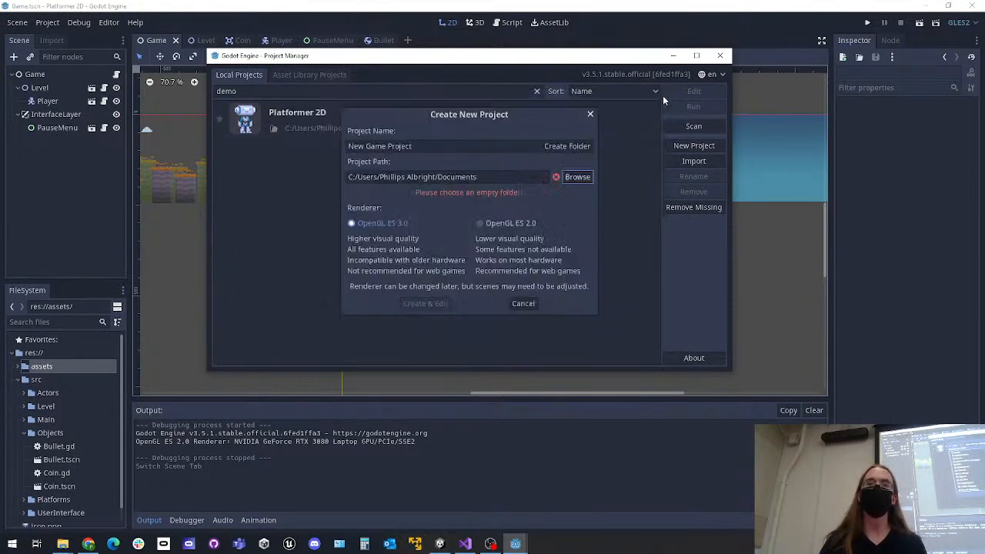
{"action": "left_click", "coordinate": [591, 115]}
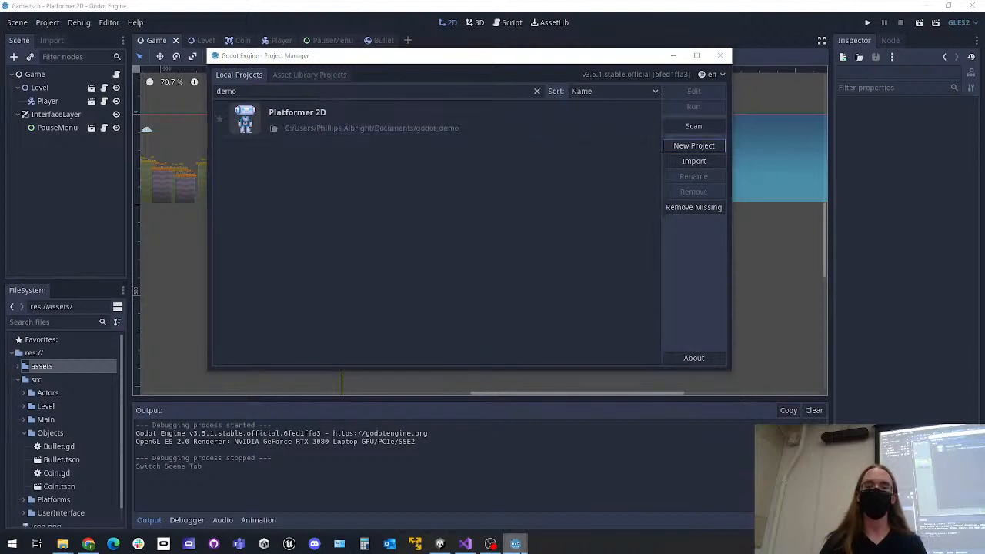
Bring the open assets folder window forward and return to the Godot Project Manager over the editor
{"action": "right_click", "coordinate": [515, 542]}
{"action": "left_click", "coordinate": [521, 60]}
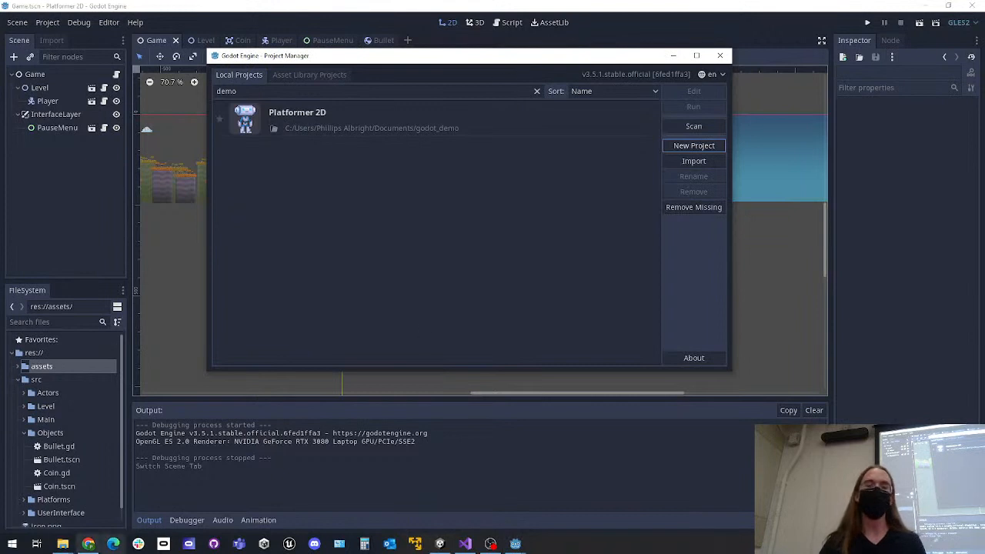
{"action": "left_click", "coordinate": [62, 544]}
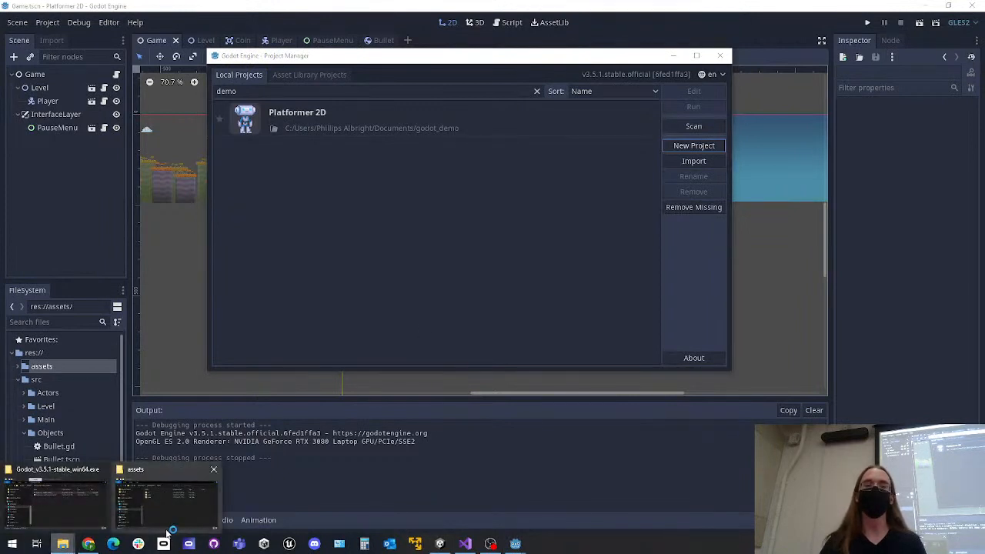
{"action": "left_click", "coordinate": [192, 507]}
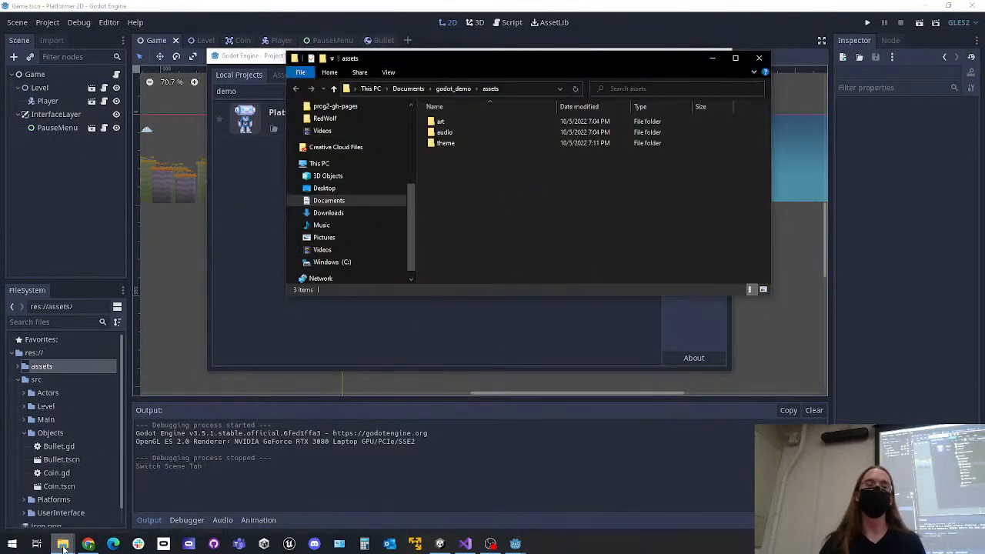
{"action": "mouse_move", "coordinate": [63, 544]}
{"action": "left_click", "coordinate": [104, 472]}
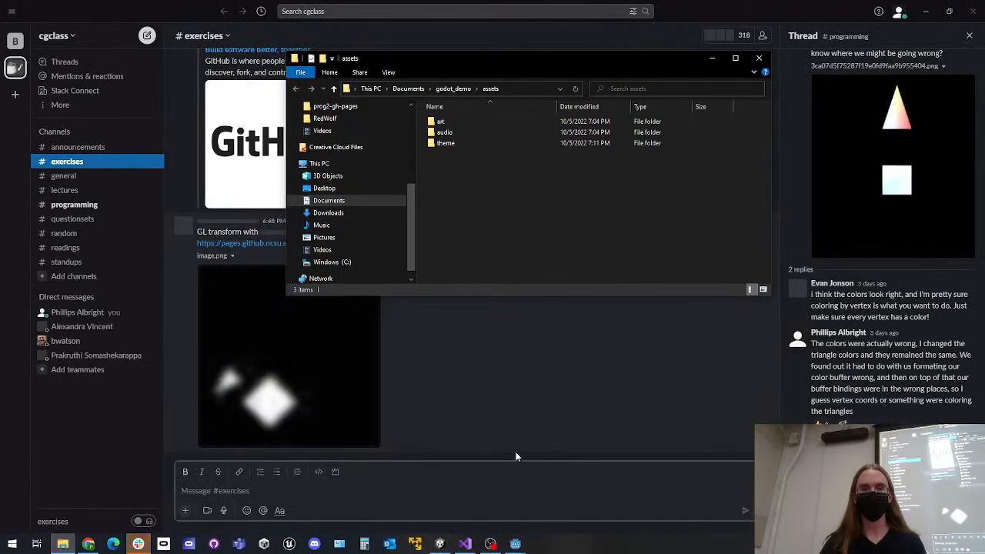
{"action": "mouse_move", "coordinate": [514, 544]}
{"action": "left_click", "coordinate": [537, 488]}
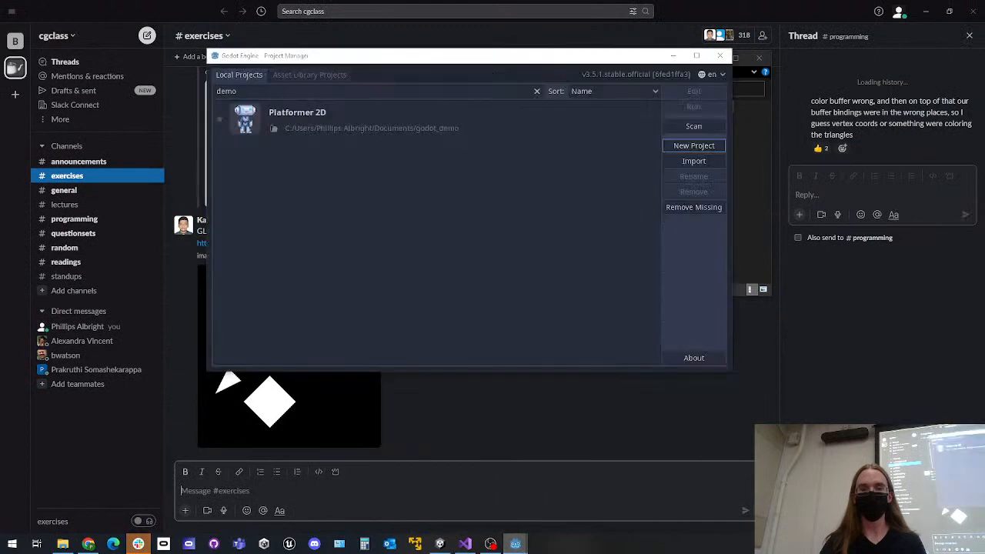
{"action": "left_click", "coordinate": [492, 514]}
{"action": "left_click", "coordinate": [551, 517]}
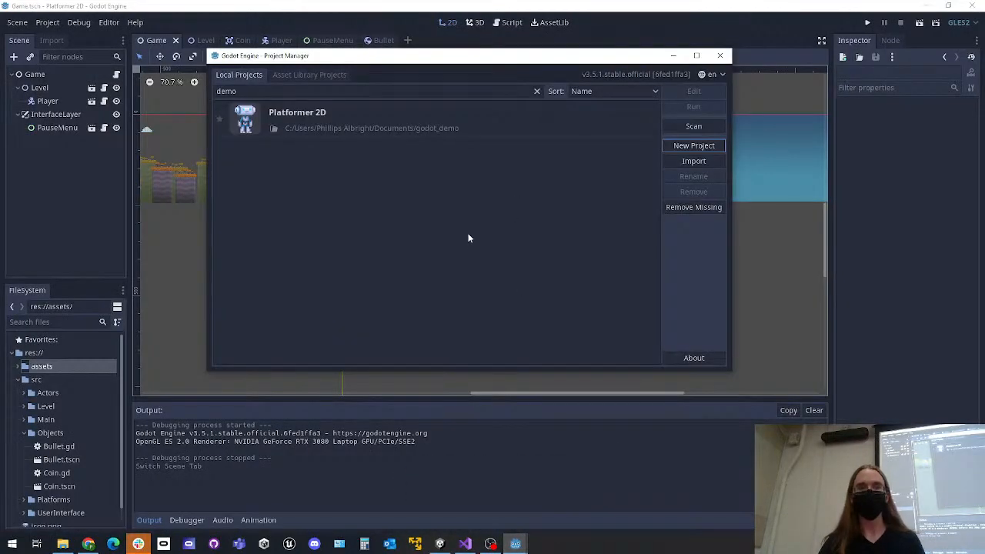
Start a new project and create a folder named "godot_demo)2" in Documents, leaving the directory browser without selecting it
{"action": "left_click", "coordinate": [675, 147]}
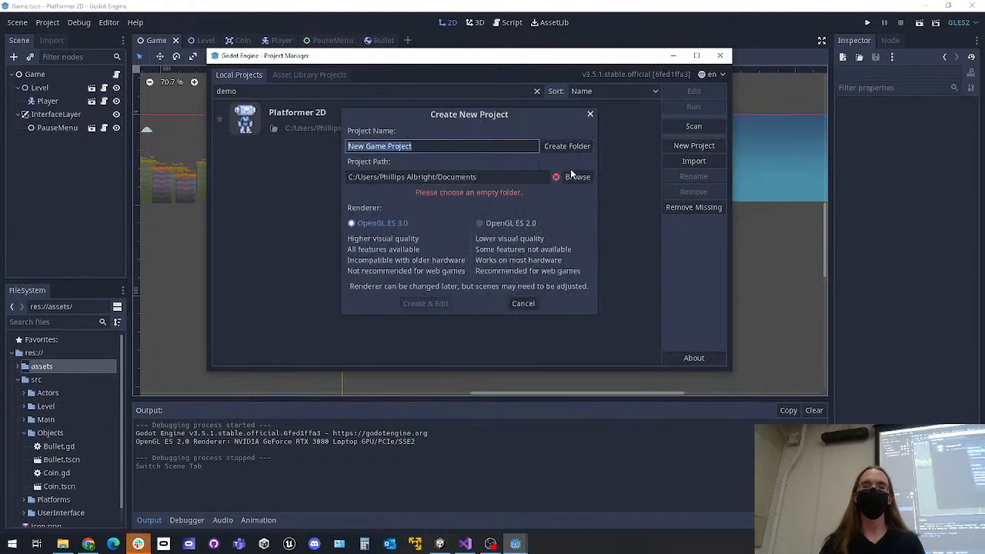
{"action": "left_click", "coordinate": [576, 176]}
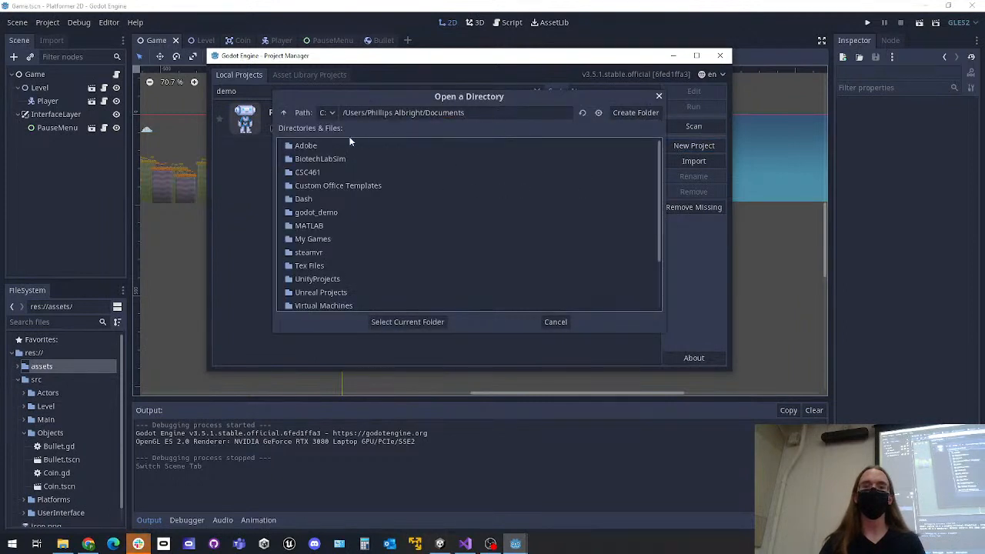
{"action": "scroll", "coordinate": [462, 154], "scroll_direction": "down", "scroll_amount": 3}
{"action": "left_click", "coordinate": [626, 113]}
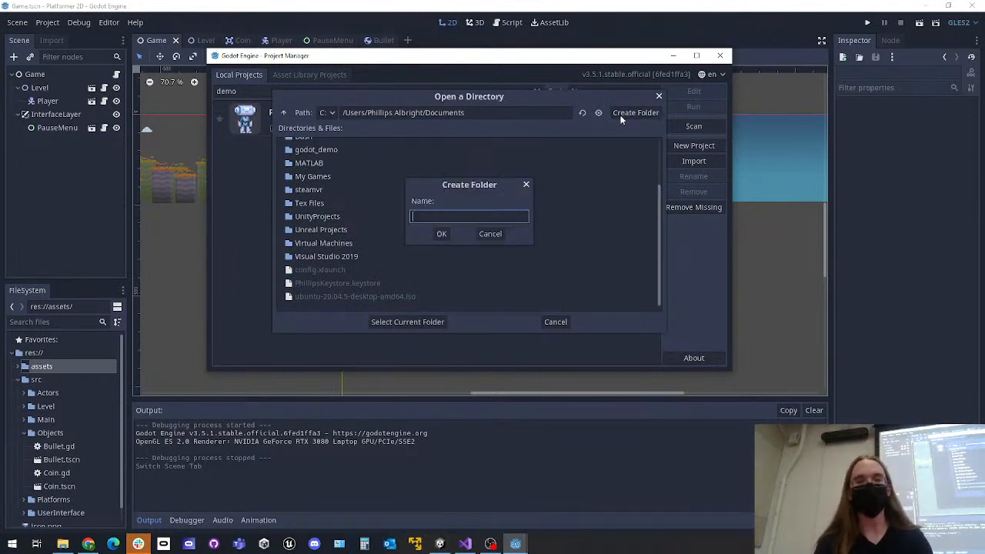
{"action": "type", "text": "god"}
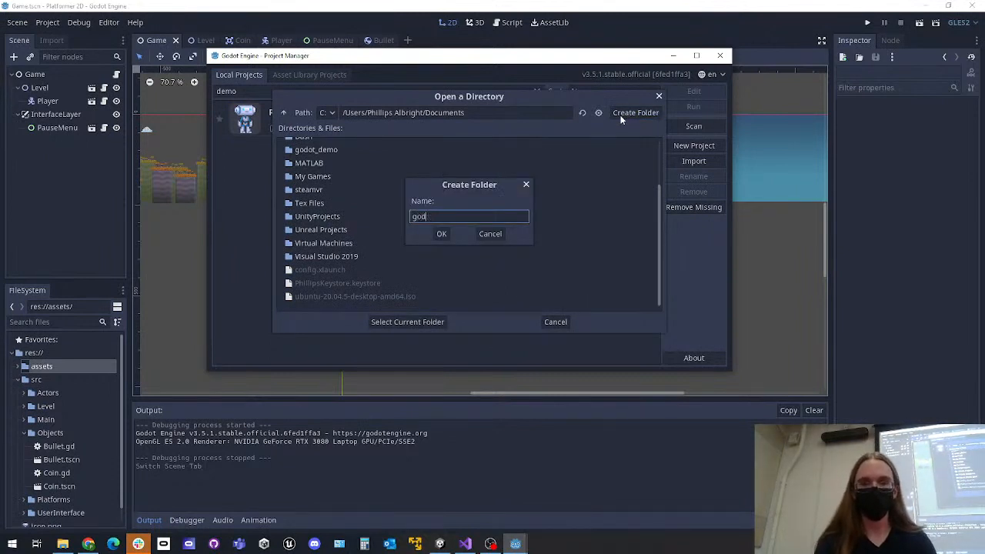
{"action": "type", "text": "ot_demo2"}
{"action": "key", "text": "Return"}
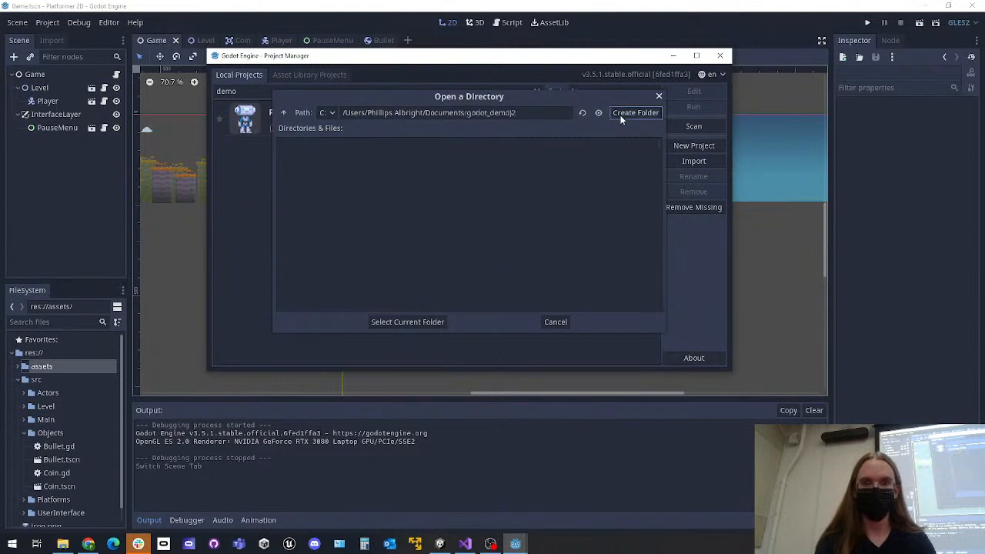
{"action": "left_click", "coordinate": [531, 117]}
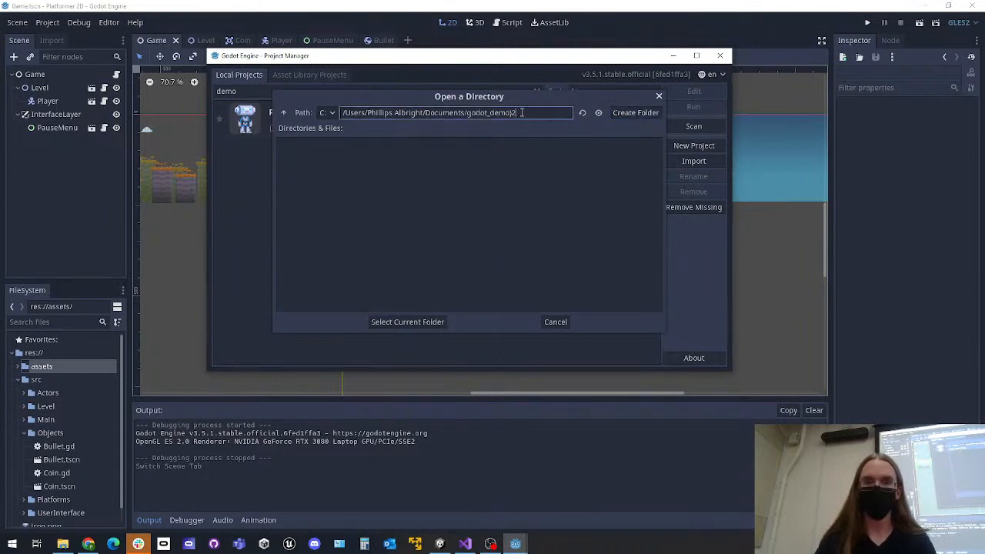
{"action": "left_click", "coordinate": [555, 323]}
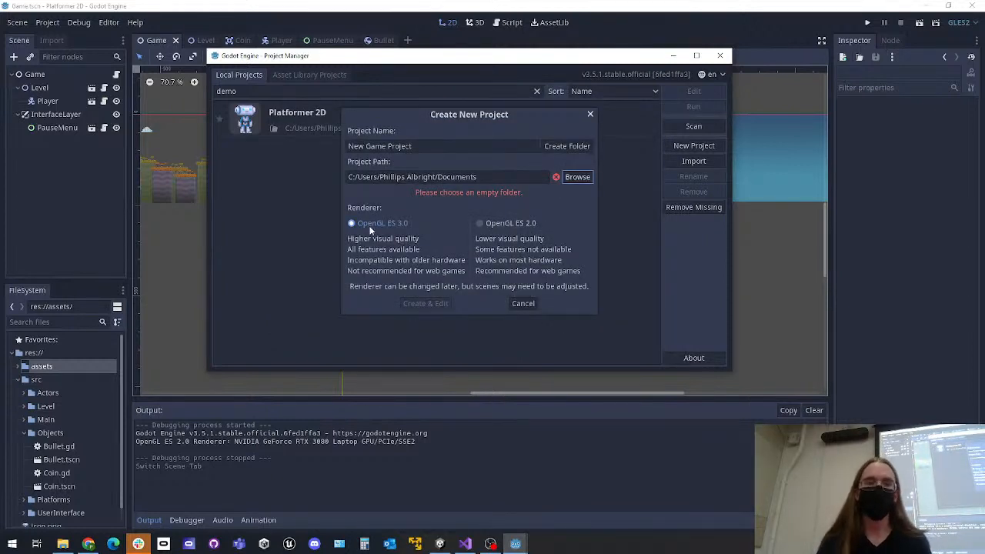
Choose the "godot_demo)2" folder as the project path and create the new project for editing
{"action": "left_click", "coordinate": [575, 177]}
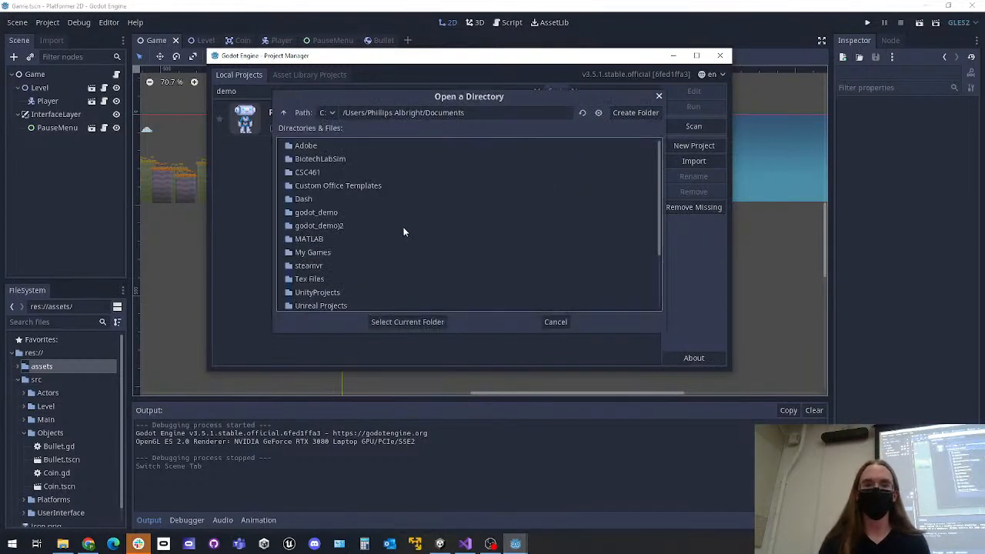
{"action": "scroll", "coordinate": [404, 225], "scroll_direction": "down", "scroll_amount": 1}
{"action": "left_click", "coordinate": [319, 206]}
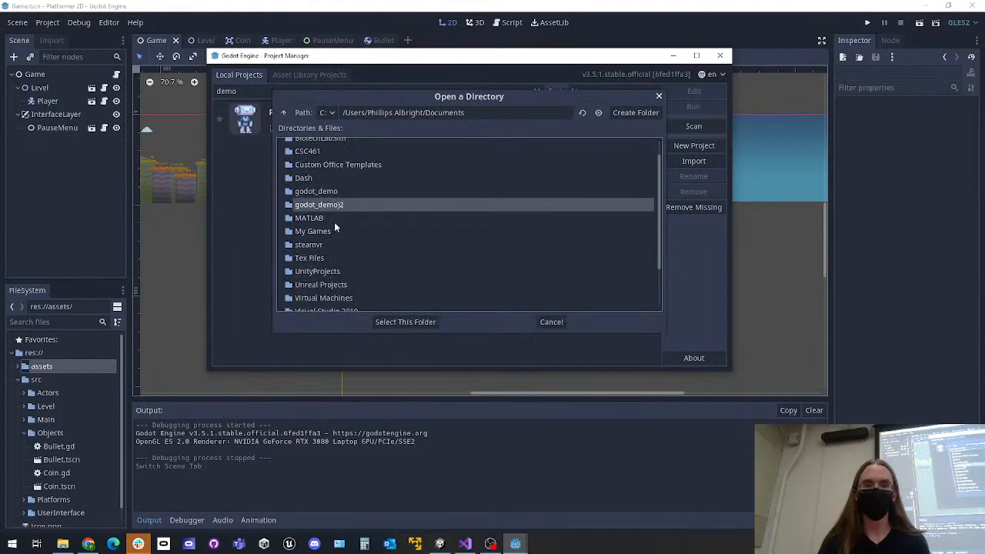
{"action": "left_click", "coordinate": [389, 323]}
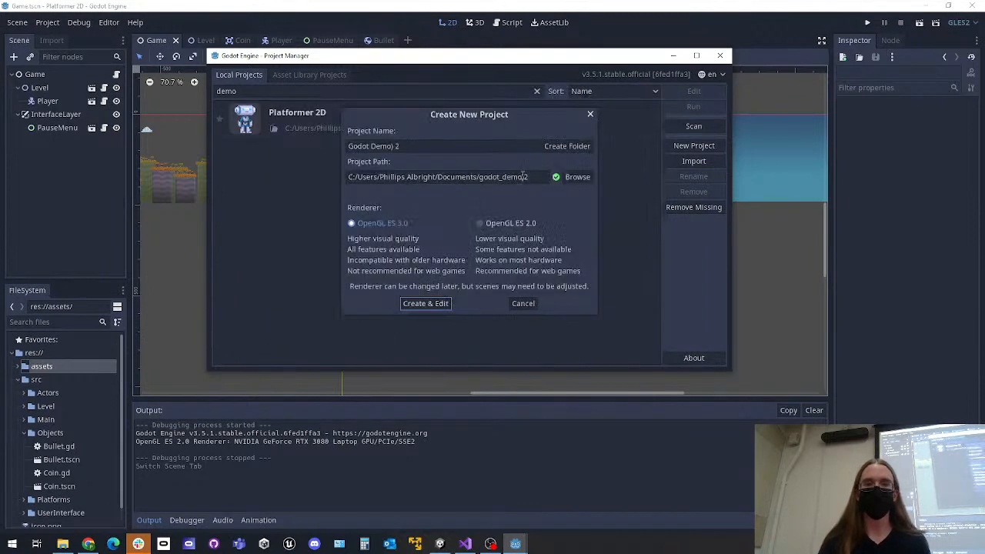
{"action": "left_click", "coordinate": [438, 307]}
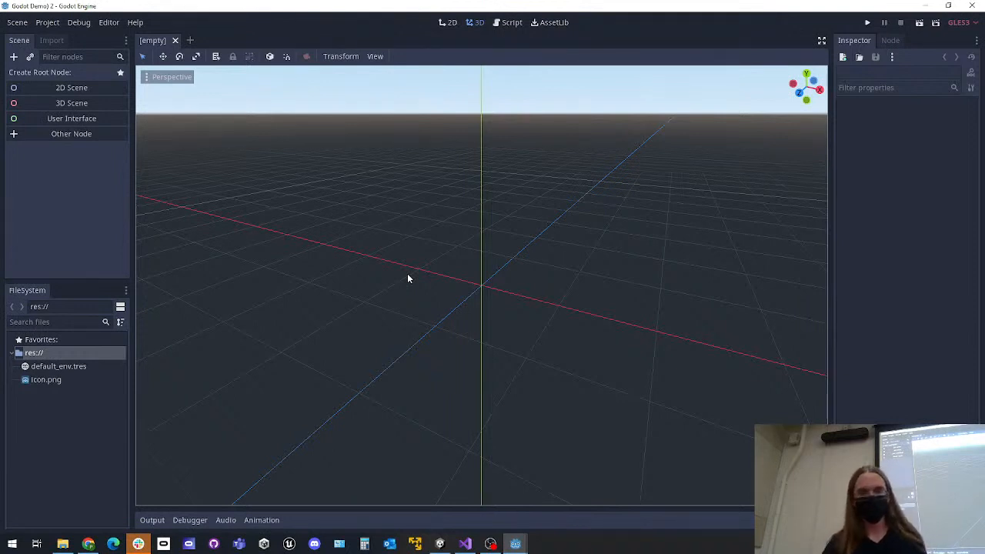
Look around and move through the empty 3D viewport of the new project in all directions
{"action": "mouse_move", "coordinate": [406, 330]}
{"action": "right_mouse_down"}
{"action": "mouse_move", "coordinate": [447, 312]}
{"action": "mouse_move", "coordinate": [405, 316]}
{"action": "mouse_move", "coordinate": [406, 329]}
{"action": "right_mouse_up"}
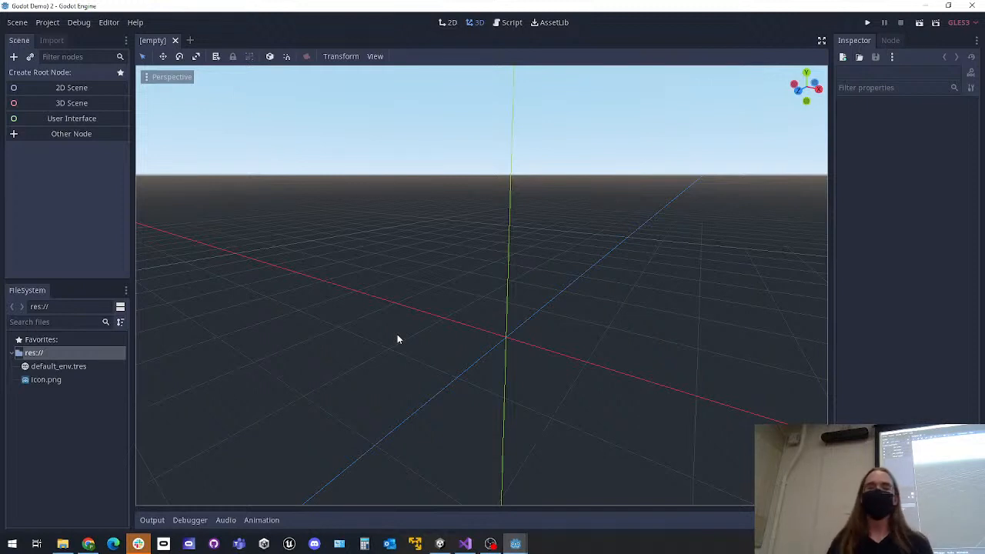
{"action": "right_click_drag", "start_coordinate": [397, 339], "coordinate": [477, 364]}
{"action": "key", "text": "w"}
{"action": "key", "text": "s"}
{"action": "key", "text": "w"}
{"action": "key", "text": "a"}
{"action": "key", "text": "a"}
{"action": "key", "text": "d"}
{"action": "key", "text": "w"}
{"action": "key", "text": "s"}
{"action": "key", "text": "a"}
{"action": "key", "text": "d"}
{"action": "right_click_drag", "start_coordinate": [416, 352], "coordinate": [395, 347]}
Open the new project's res:// folder in the file manager and select the assets folder inside the original godot_demo folder
{"action": "right_click", "coordinate": [40, 355]}
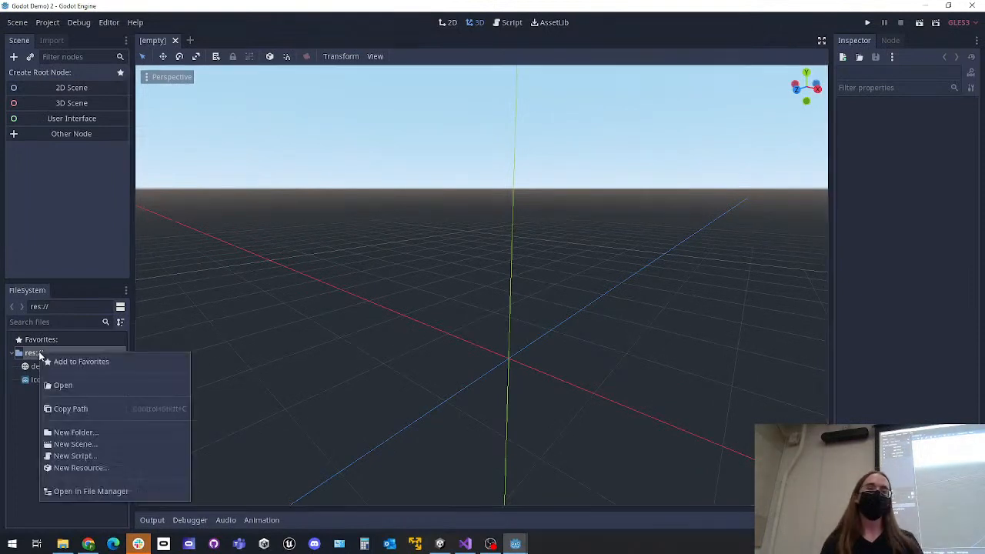
{"action": "left_click", "coordinate": [86, 491]}
{"action": "mouse_move", "coordinate": [62, 545]}
{"action": "left_click", "coordinate": [54, 499]}
{"action": "left_click_drag", "start_coordinate": [497, 54], "coordinate": [425, 134]}
{"action": "left_click", "coordinate": [382, 167]}
{"action": "left_click", "coordinate": [395, 212]}
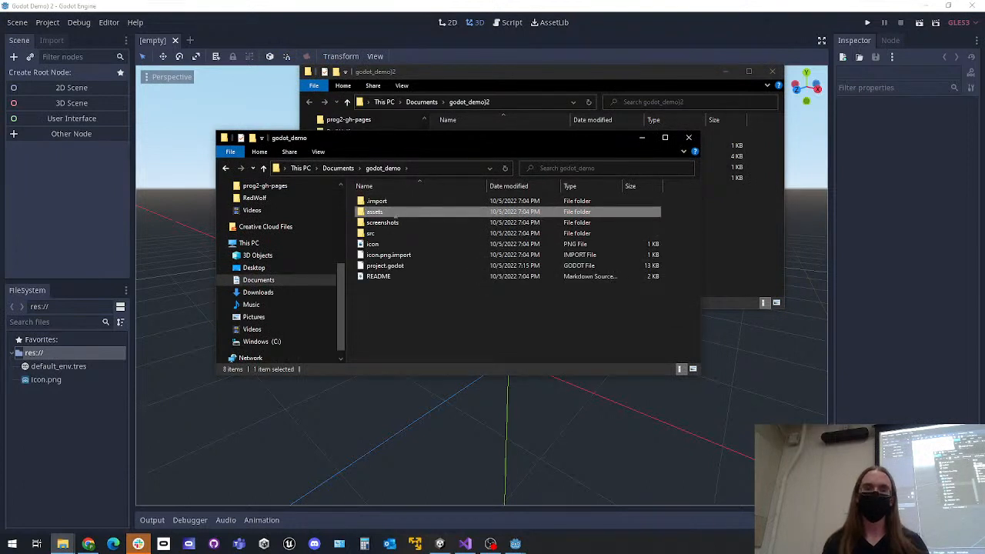
Copy the assets folder from godot_demo into the "godot_demo)2" project folder
{"action": "left_click", "coordinate": [717, 221]}
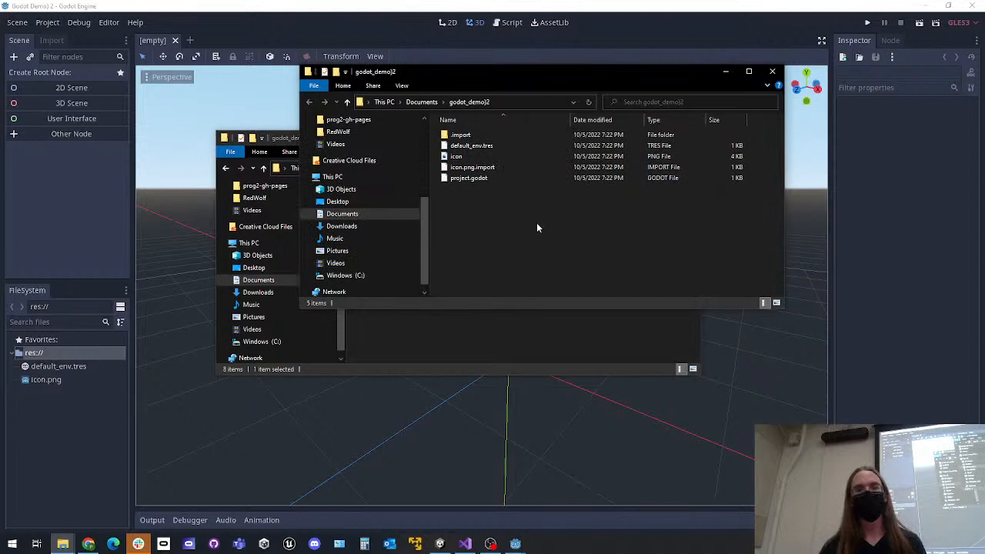
{"action": "right_click", "coordinate": [485, 206]}
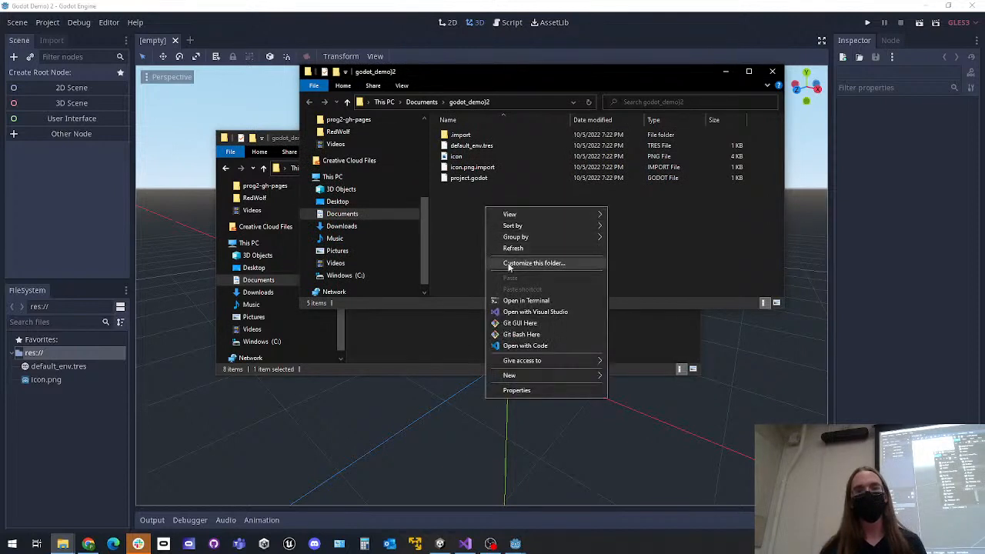
{"action": "left_click", "coordinate": [478, 246]}
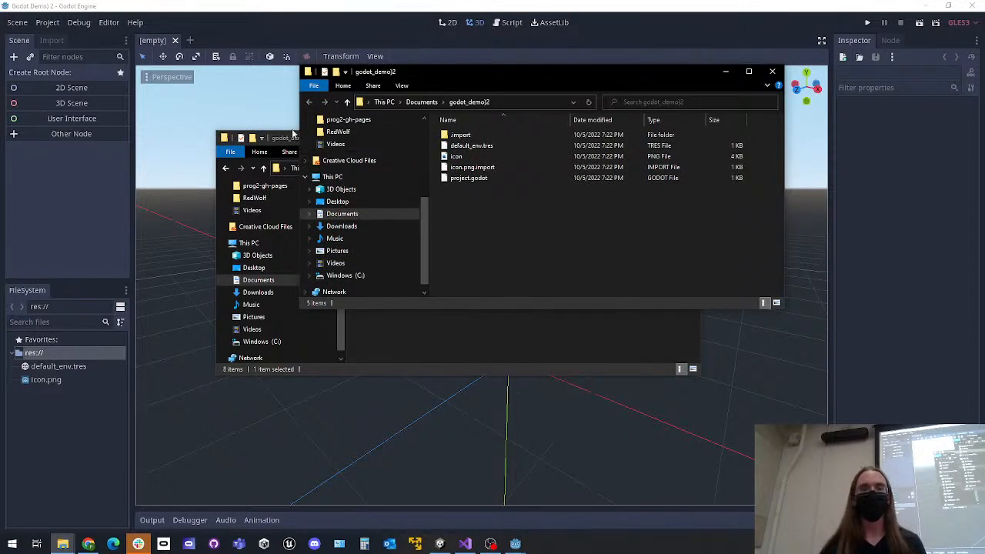
{"action": "left_click", "coordinate": [293, 135]}
{"action": "left_click_drag", "start_coordinate": [407, 139], "coordinate": [351, 181]}
{"action": "right_click", "coordinate": [330, 256]}
{"action": "left_click", "coordinate": [353, 467]}
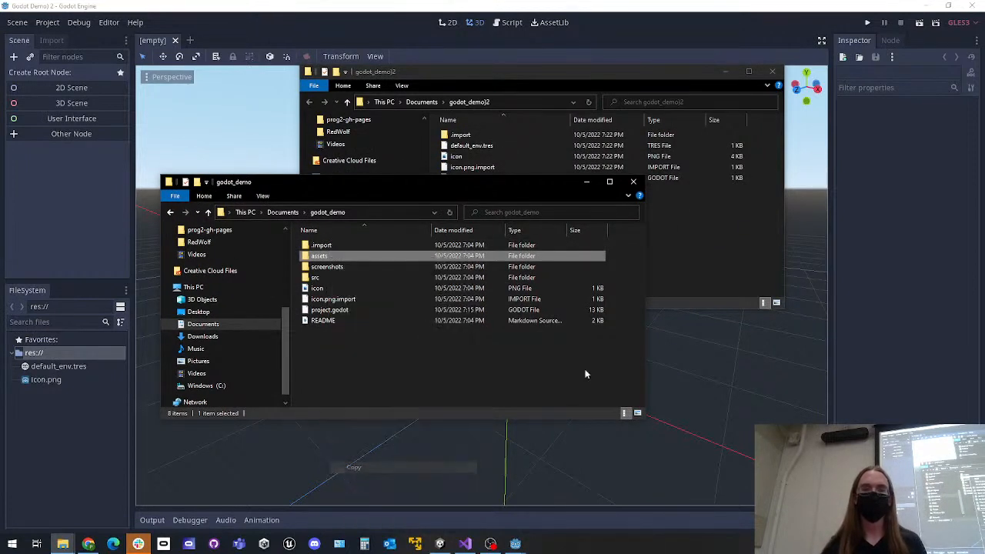
{"action": "left_click", "coordinate": [747, 233]}
{"action": "right_click", "coordinate": [654, 226]}
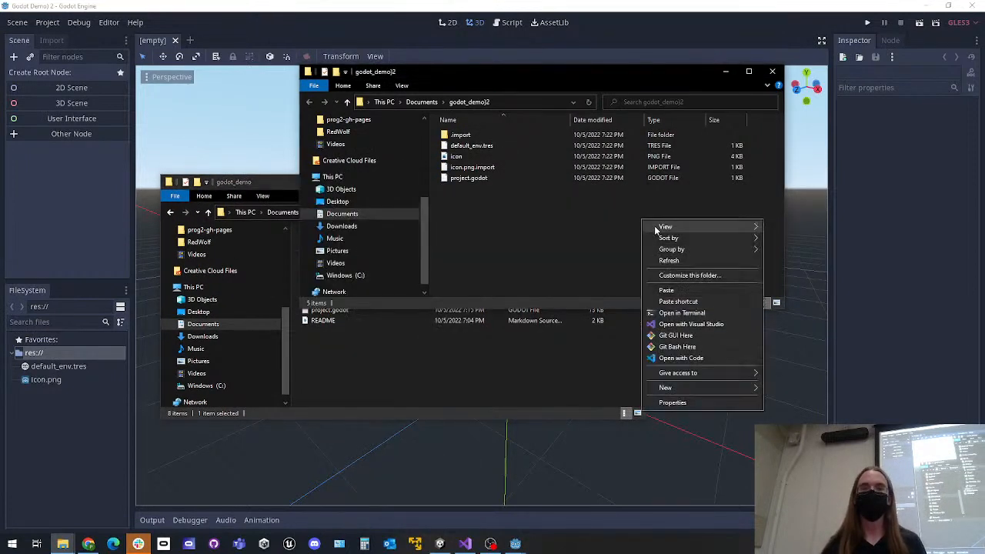
{"action": "left_click", "coordinate": [666, 290]}
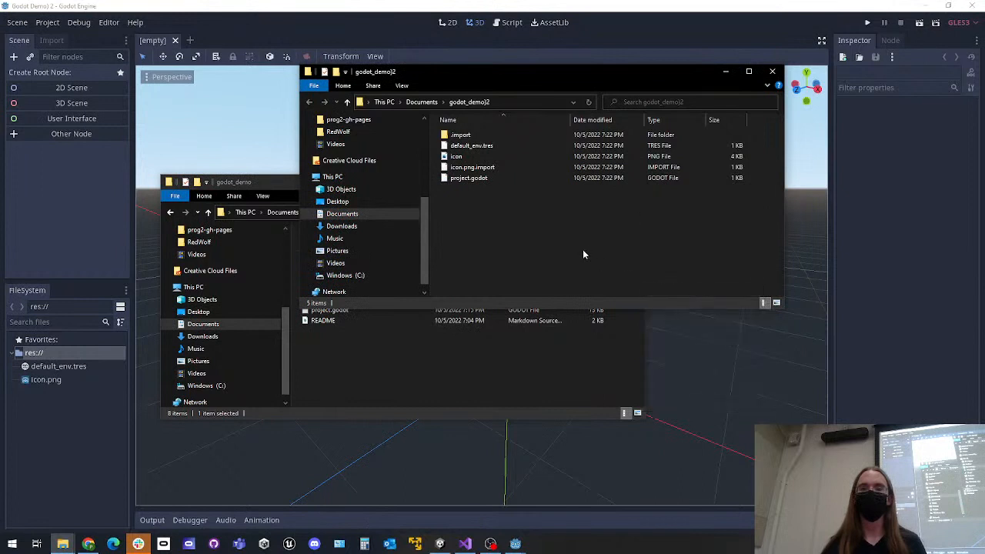
Close the godot_demo folder window and return to the Godot editor to import the copied assets
{"action": "left_click", "coordinate": [285, 191]}
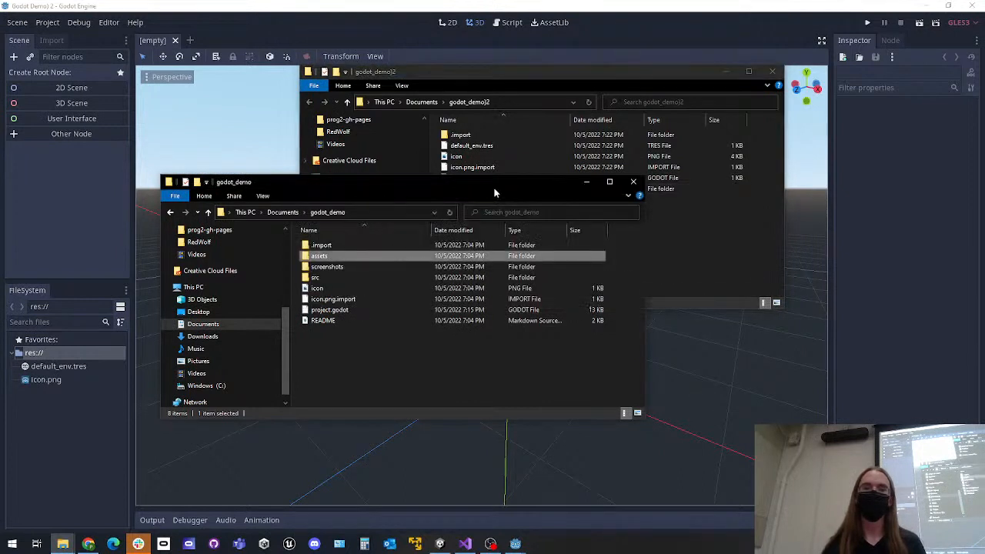
{"action": "left_click", "coordinate": [633, 183]}
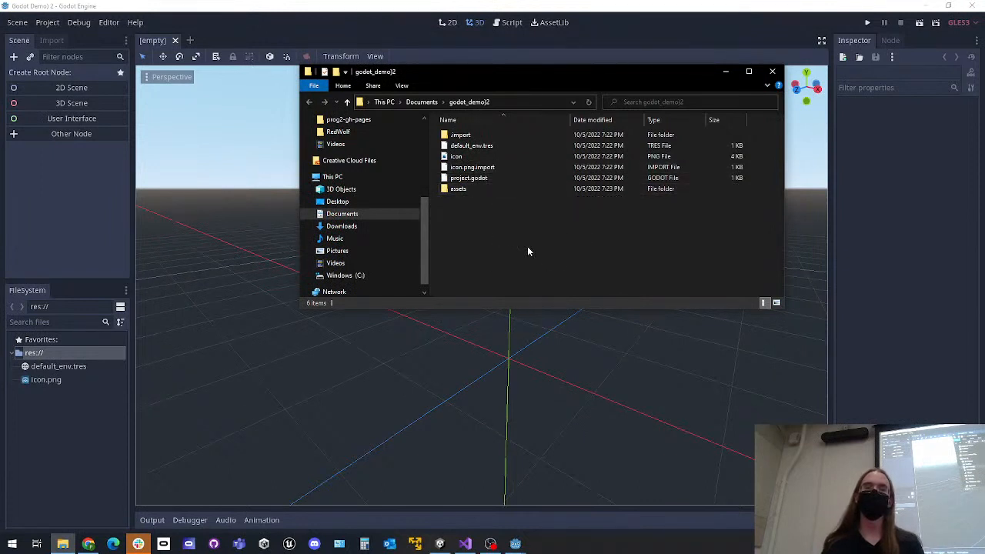
{"action": "left_click", "coordinate": [594, 10]}
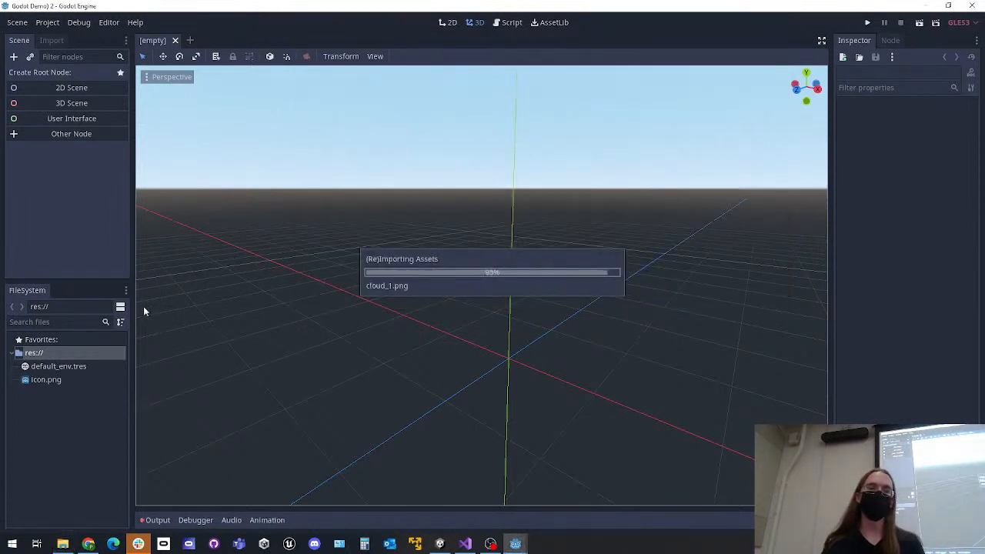
Browse the imported assets' audio and art subfolders, and open coin.png from the coin folder in the Inspector
{"action": "left_click", "coordinate": [18, 368]}
{"action": "left_click", "coordinate": [18, 367]}
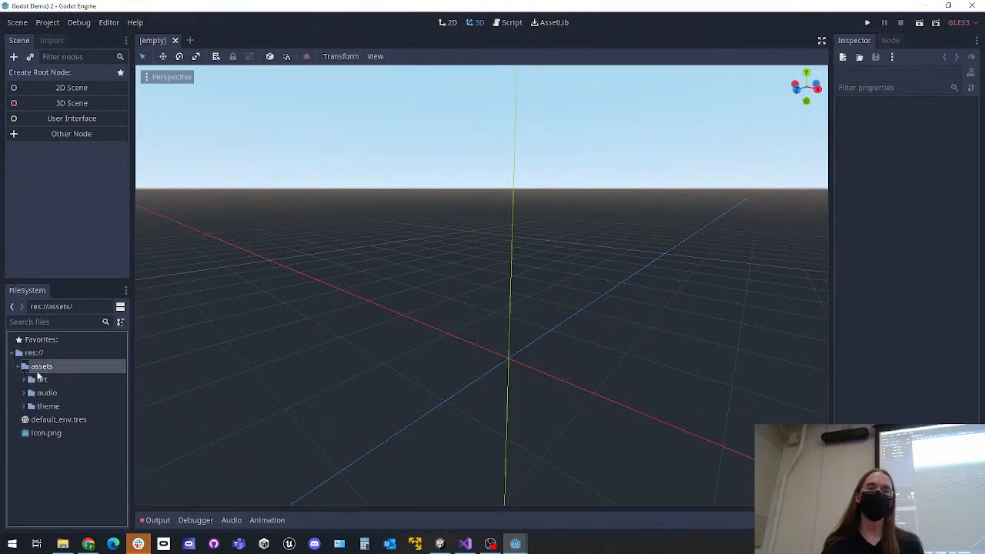
{"action": "left_click", "coordinate": [24, 393]}
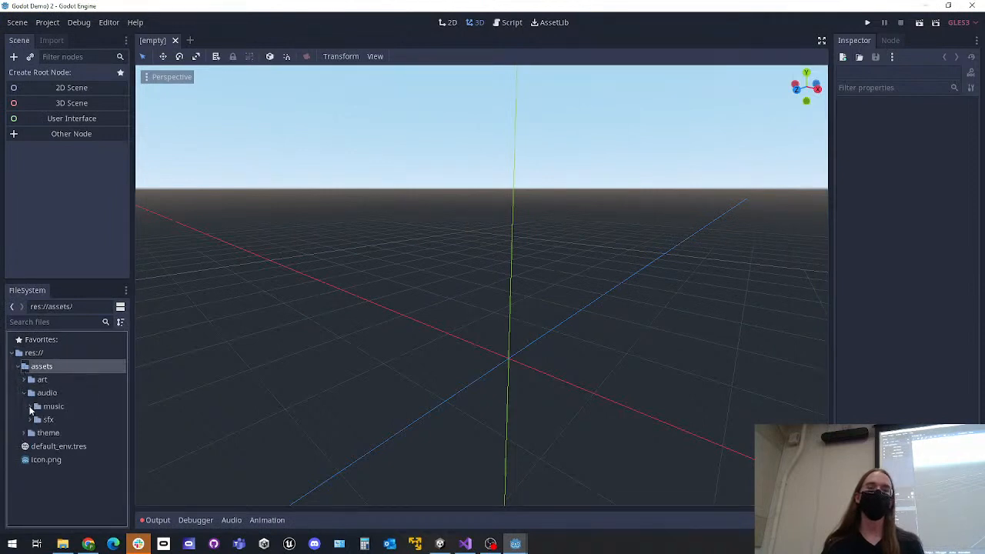
{"action": "left_click", "coordinate": [24, 393]}
{"action": "left_click", "coordinate": [24, 381]}
{"action": "scroll", "coordinate": [28, 382], "scroll_direction": "down", "scroll_amount": 1}
{"action": "left_click", "coordinate": [26, 395]}
{"action": "left_click", "coordinate": [30, 394]}
{"action": "left_click", "coordinate": [61, 407]}
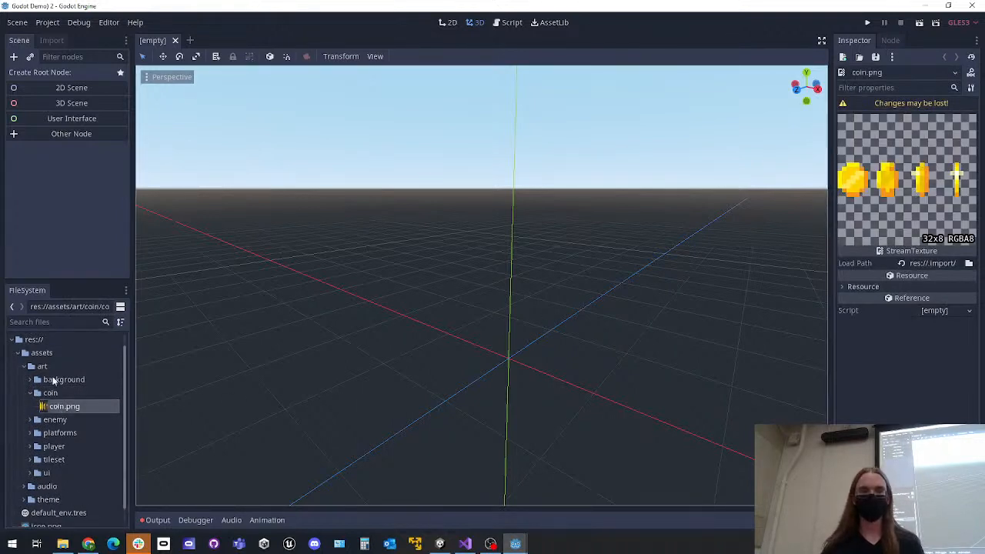
Select the imported assets folder in the project files and look over its contents
{"action": "left_click", "coordinate": [45, 354]}
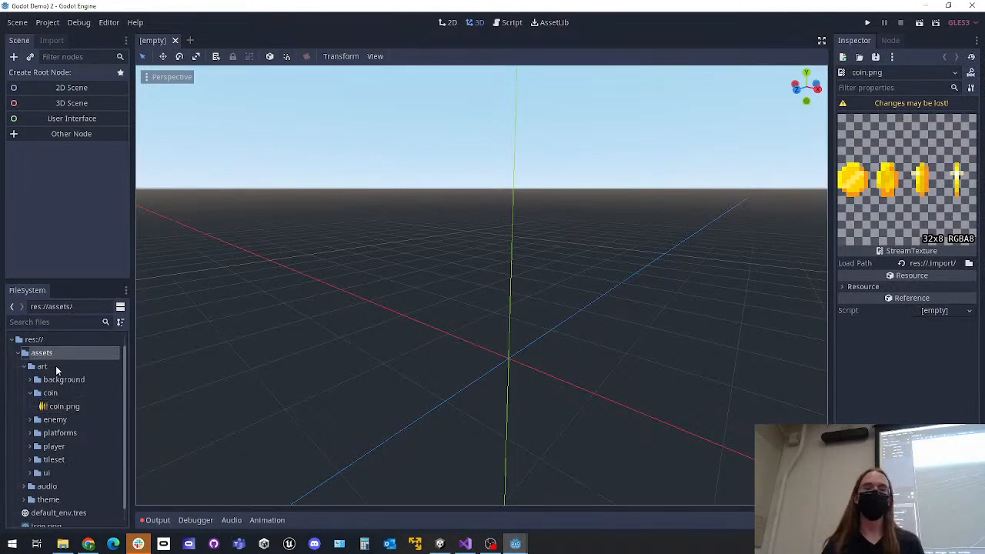
{"action": "scroll", "coordinate": [50, 364], "scroll_direction": "up", "scroll_amount": 1}
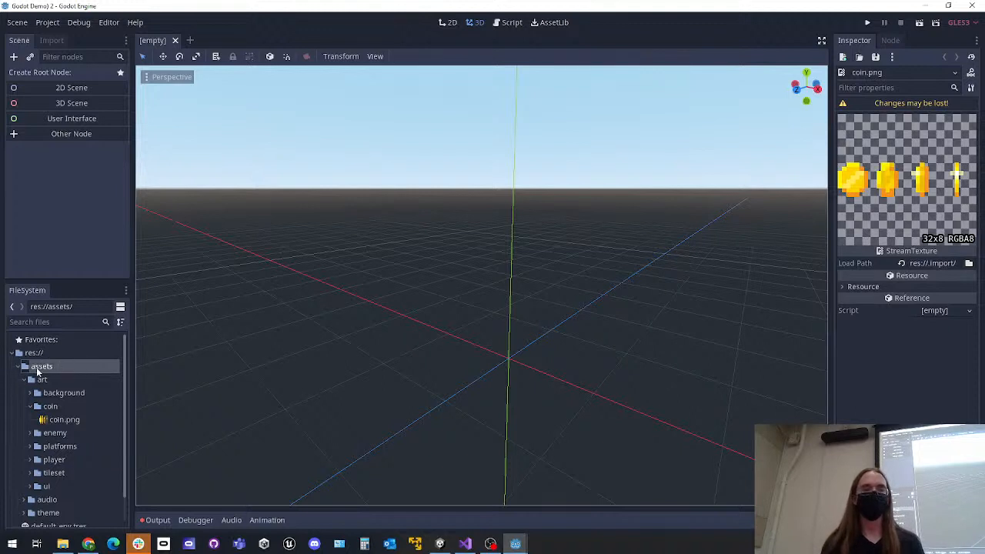
{"action": "scroll", "coordinate": [66, 366], "scroll_direction": "down", "scroll_amount": 1}
{"action": "scroll", "coordinate": [65, 367], "scroll_direction": "up", "scroll_amount": 1}
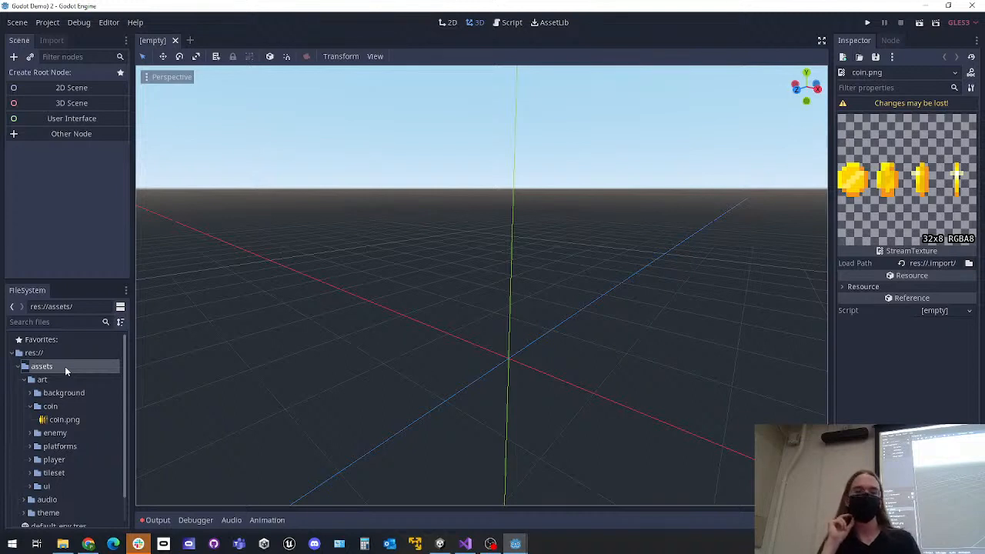
Open the new project's res:// root folder in the file manager and look over its files
{"action": "left_click", "coordinate": [51, 357]}
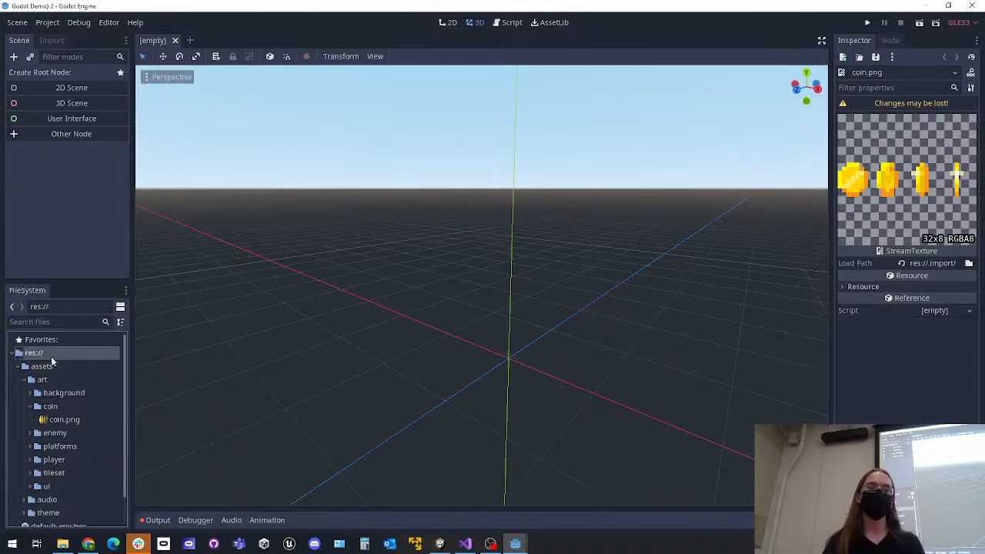
{"action": "right_click", "coordinate": [52, 356]}
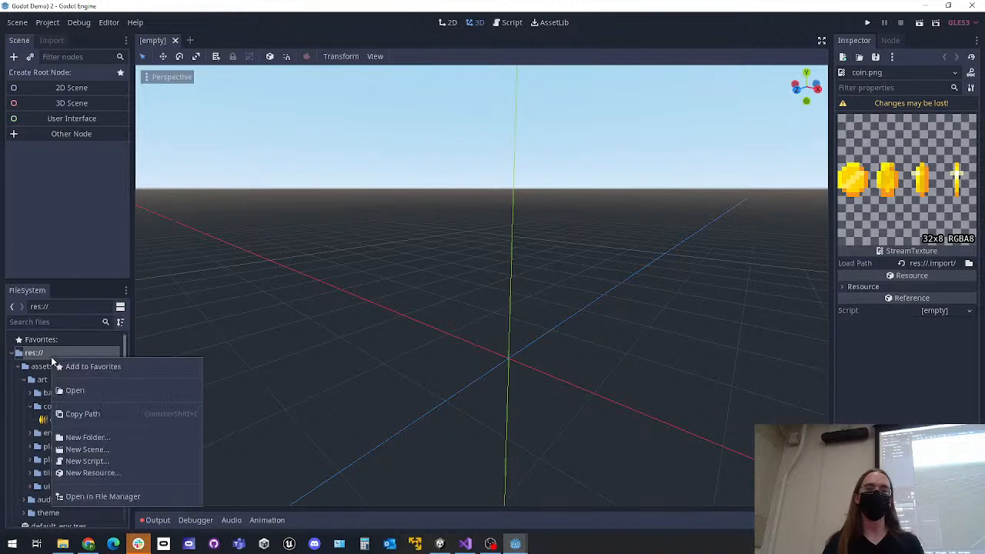
{"action": "left_click", "coordinate": [91, 496]}
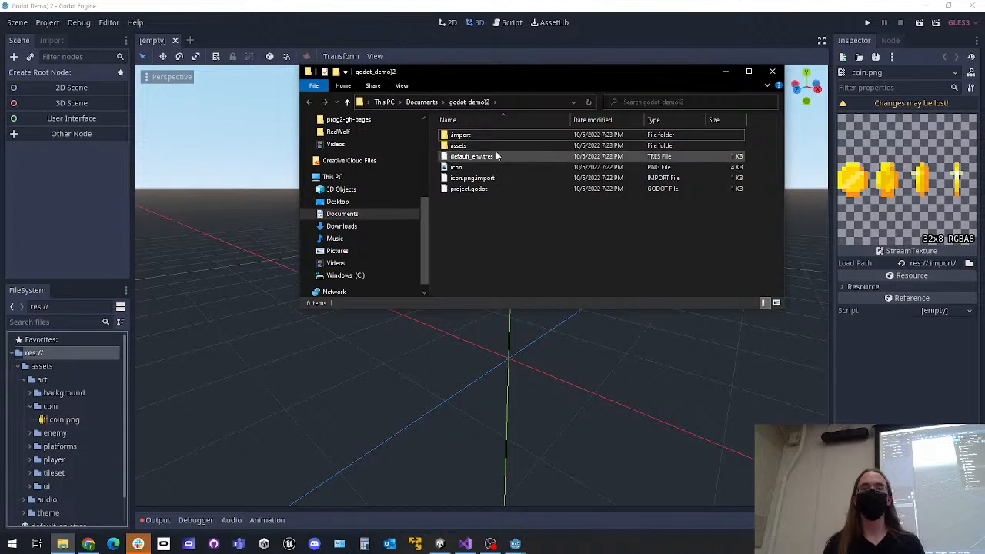
{"action": "left_click_drag", "start_coordinate": [538, 223], "coordinate": [445, 135]}
{"action": "left_click", "coordinate": [521, 250]}
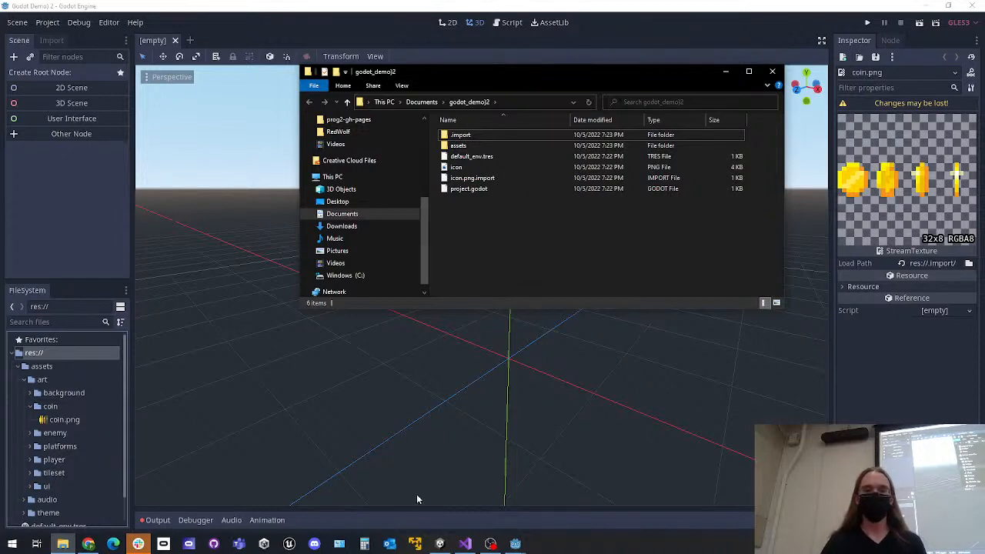
Switch to the Platformer 2D project, show its root folder in the file manager, select the assets folder, and close the folder window
{"action": "left_click", "coordinate": [451, 501]}
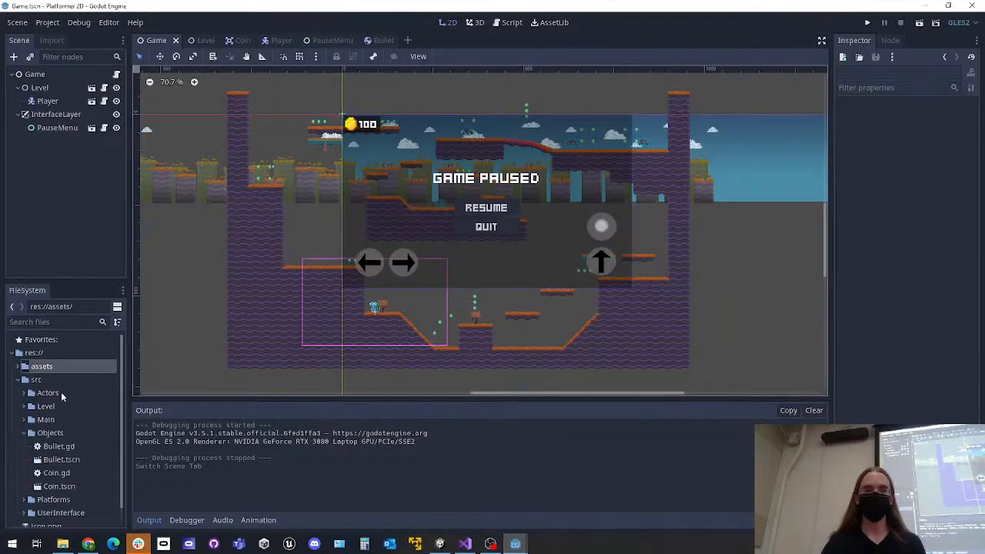
{"action": "right_click", "coordinate": [40, 367]}
{"action": "right_click", "coordinate": [35, 353]}
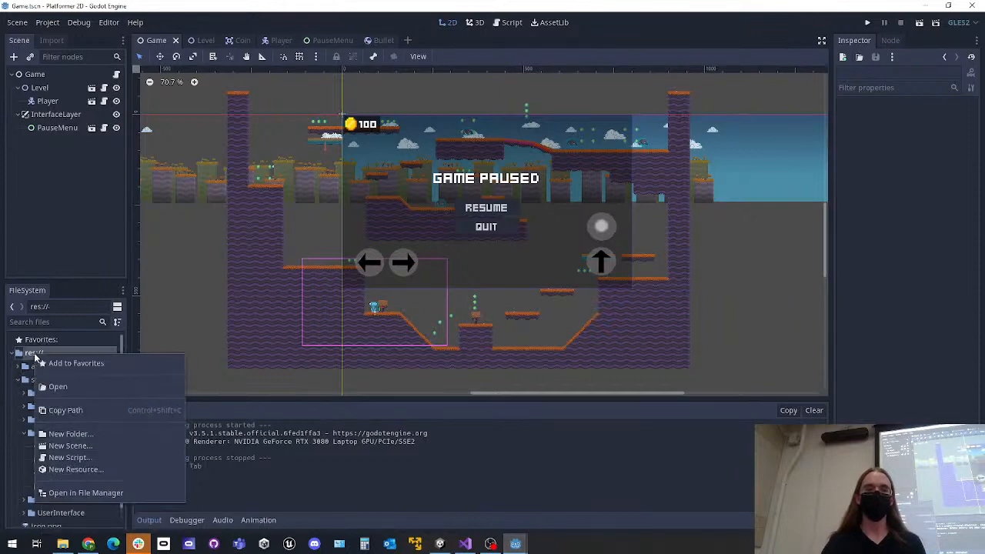
{"action": "left_click", "coordinate": [71, 493]}
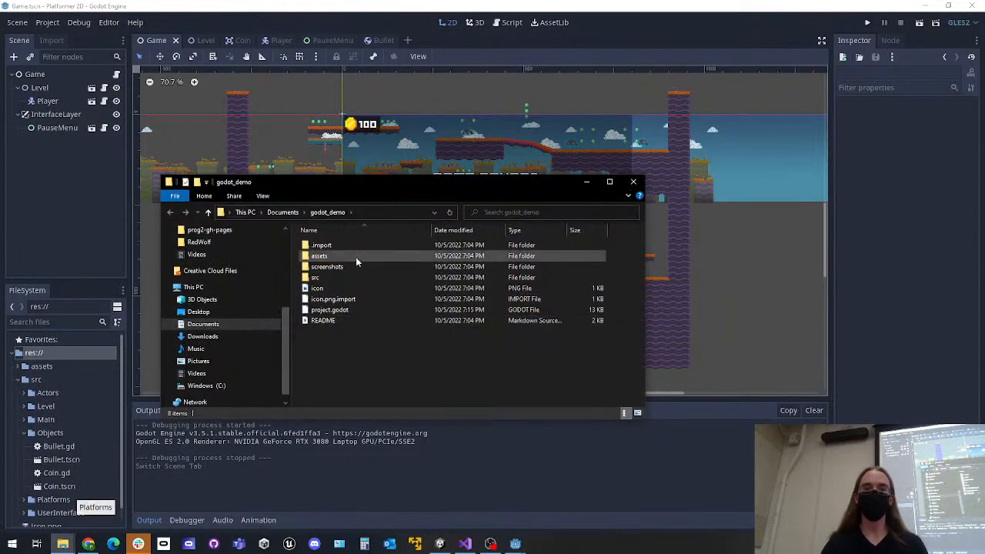
{"action": "left_click", "coordinate": [347, 254]}
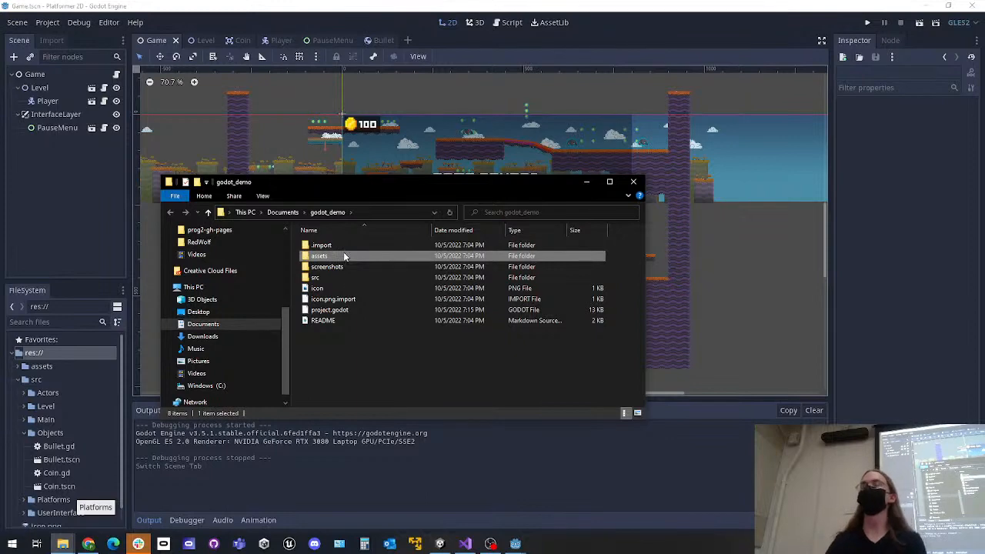
{"action": "left_click", "coordinate": [636, 184]}
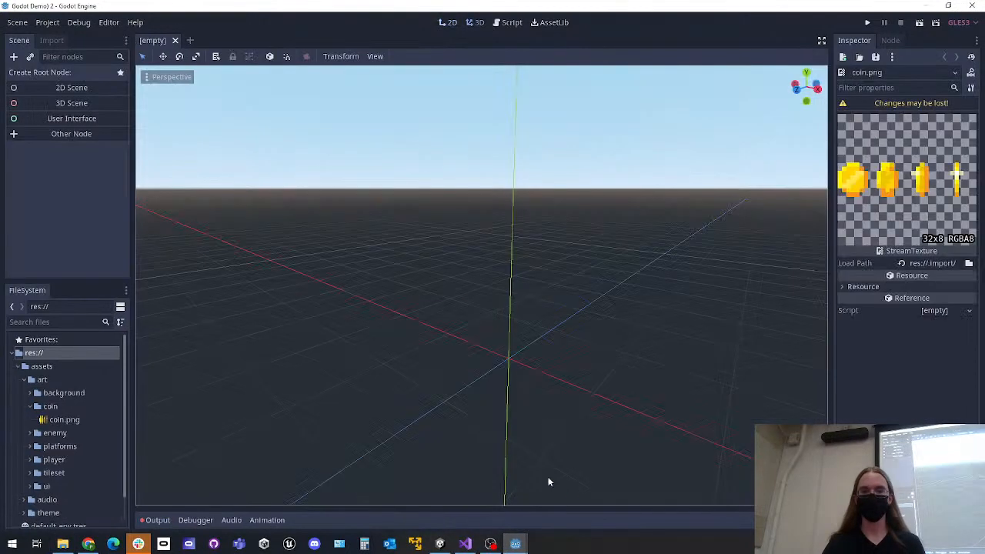
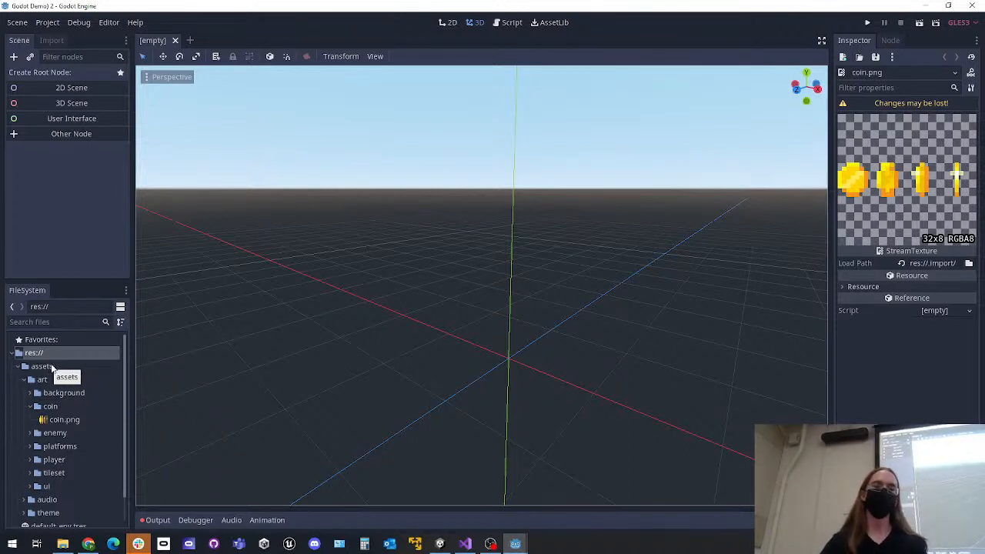
Compare the new project's root and assets folders with the Platformer 2D project's files, and return to the new project
{"action": "left_click", "coordinate": [49, 367]}
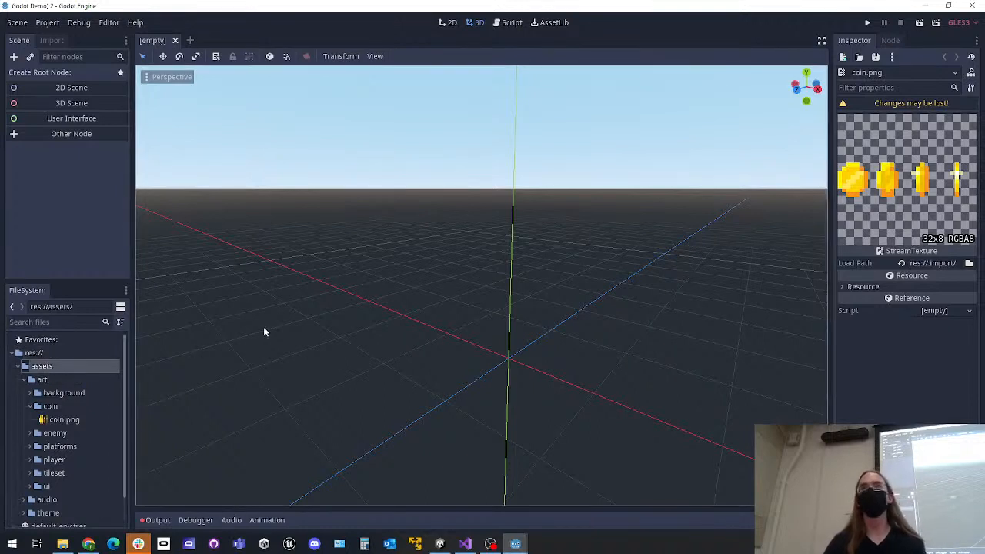
{"action": "left_click", "coordinate": [53, 351]}
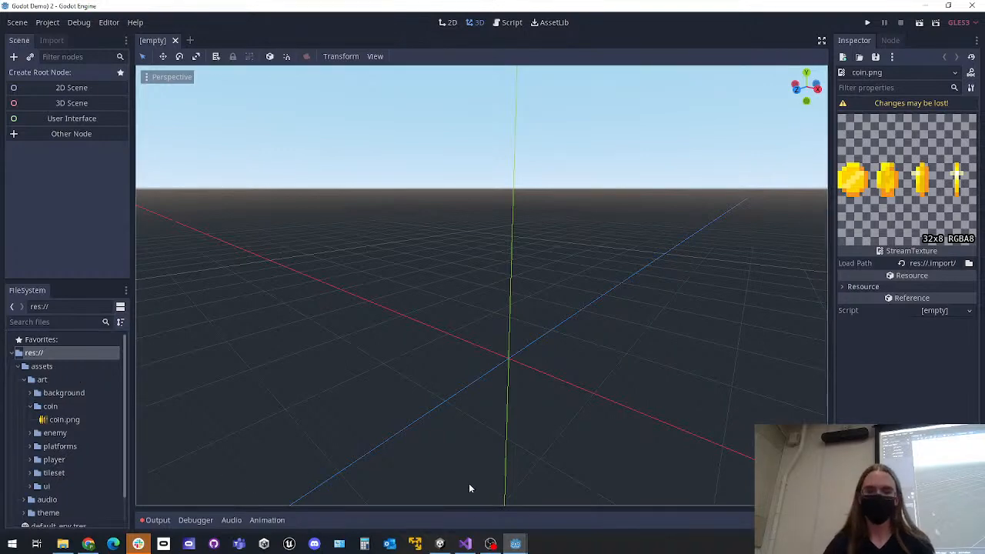
{"action": "left_click", "coordinate": [515, 544]}
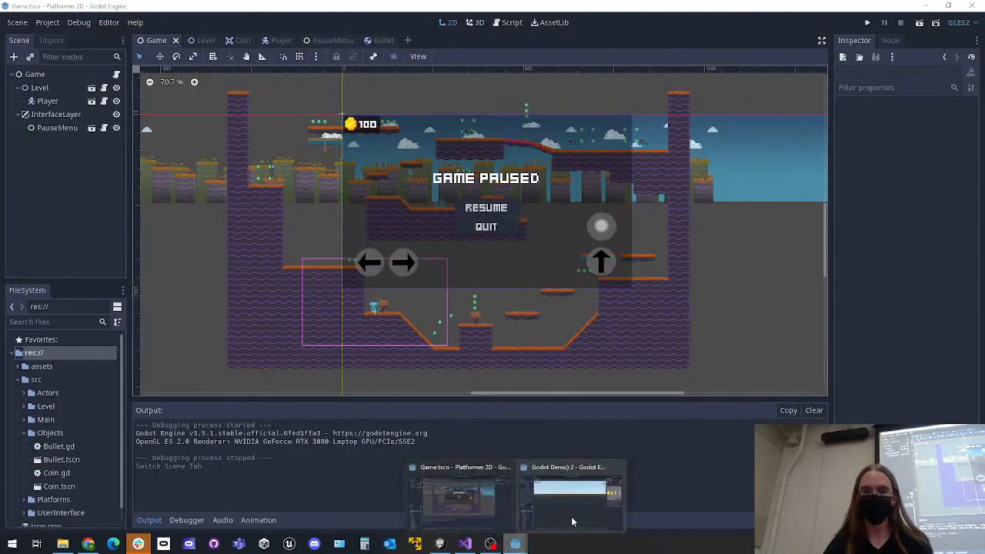
{"action": "left_click", "coordinate": [551, 500]}
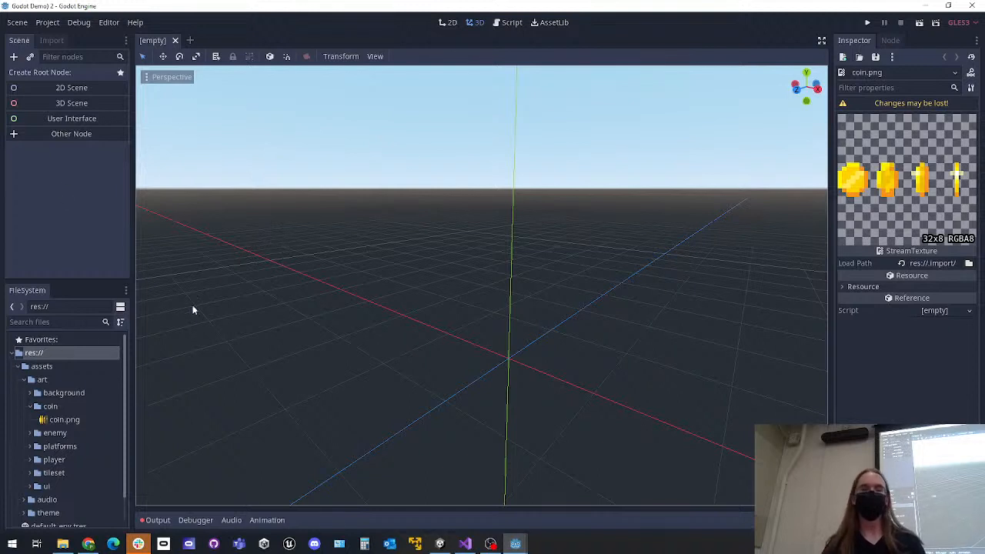
Create a 2D scene root node in the empty scene and look around its 2D canvas
{"action": "left_click", "coordinate": [48, 89]}
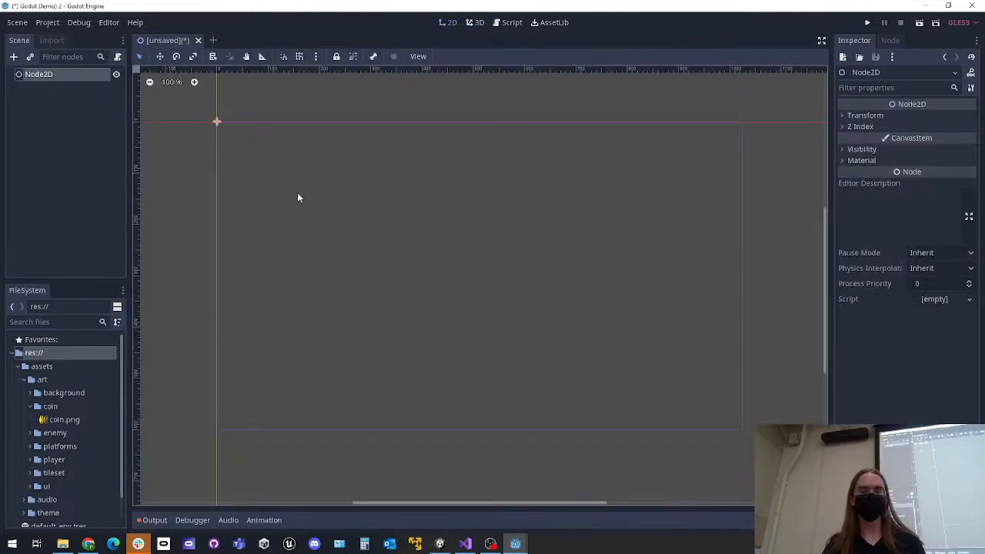
{"action": "middle_click_drag", "start_coordinate": [331, 201], "coordinate": [400, 257]}
{"action": "middle_click_drag", "start_coordinate": [527, 281], "coordinate": [358, 231]}
{"action": "scroll", "coordinate": [358, 230], "scroll_direction": "down", "scroll_amount": 8}
{"action": "scroll", "coordinate": [356, 229], "scroll_direction": "down", "scroll_amount": 20}
{"action": "scroll", "coordinate": [351, 227], "scroll_direction": "up", "scroll_amount": 18}
{"action": "scroll", "coordinate": [437, 256], "scroll_direction": "up", "scroll_amount": 11}
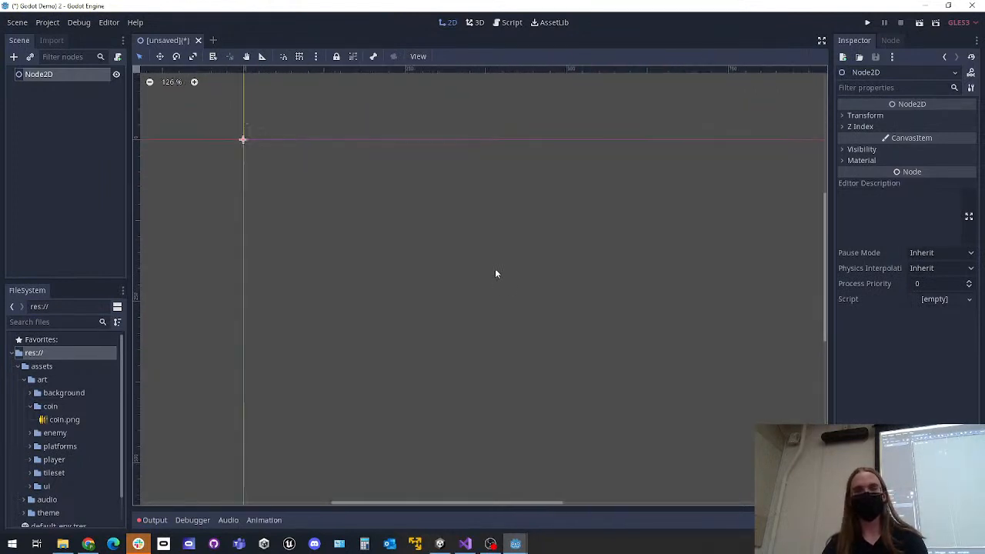
{"action": "middle_click_drag", "start_coordinate": [344, 230], "coordinate": [420, 262]}
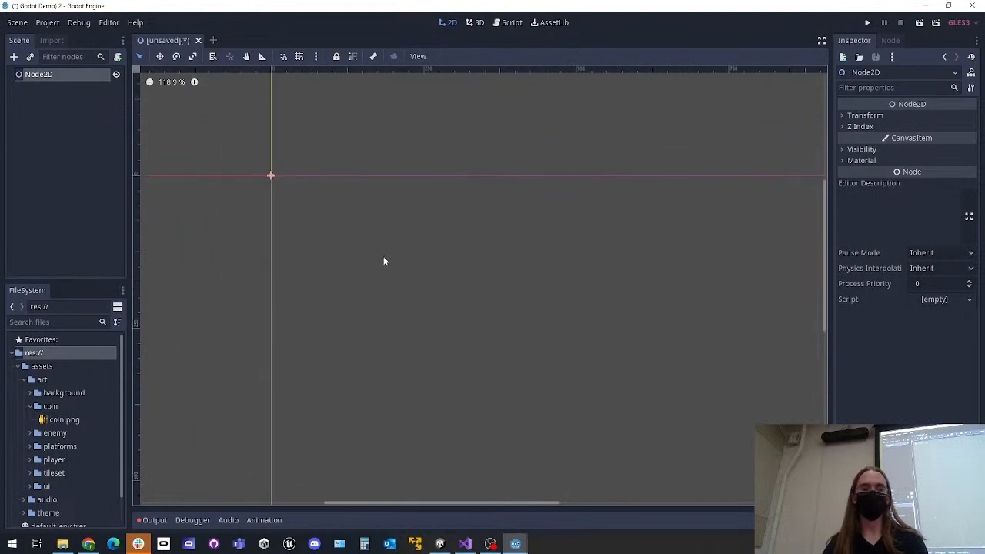
Rename the root Node2D as Main and deselect it
{"action": "double_click", "coordinate": [62, 74]}
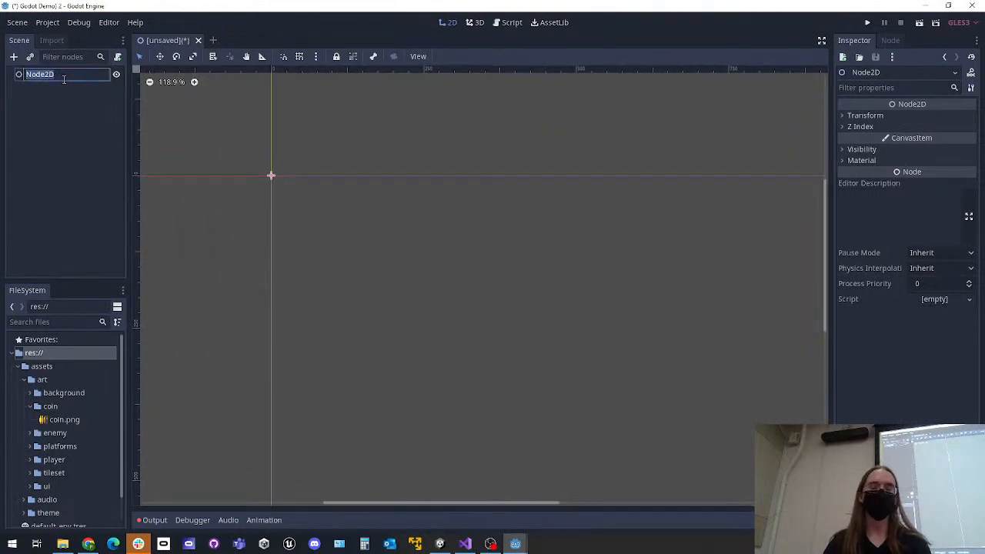
{"action": "type", "text": "Main"}
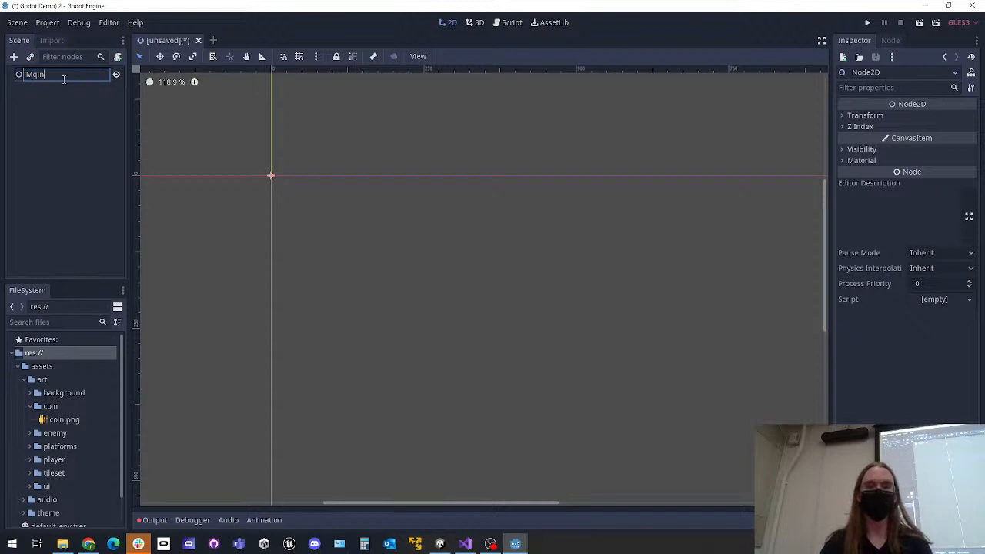
{"action": "key", "text": "BackSpace"}
{"action": "key", "text": "BackSpace"}
{"action": "key", "text": "BackSpace"}
{"action": "type", "text": "ain"}
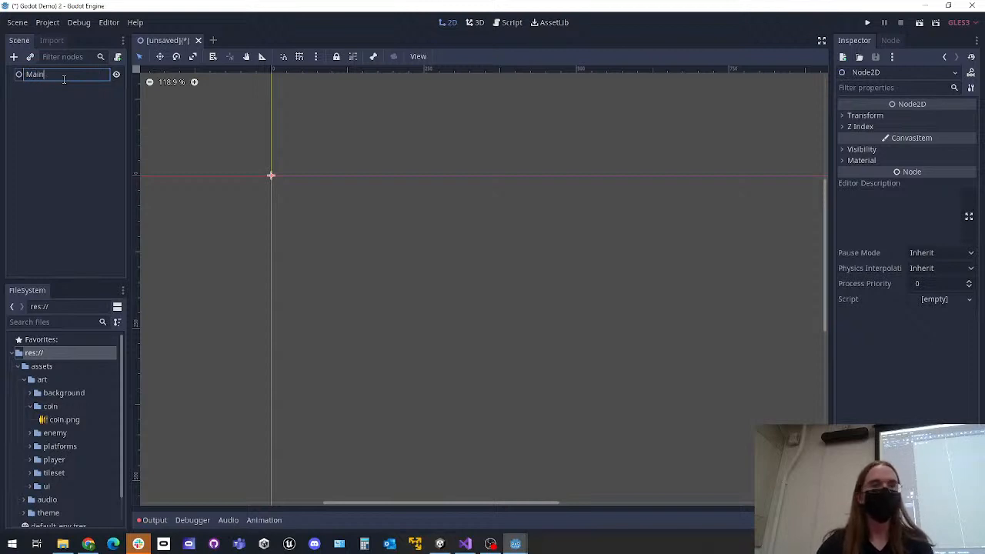
{"action": "key", "text": "Return"}
{"action": "left_click", "coordinate": [67, 129]}
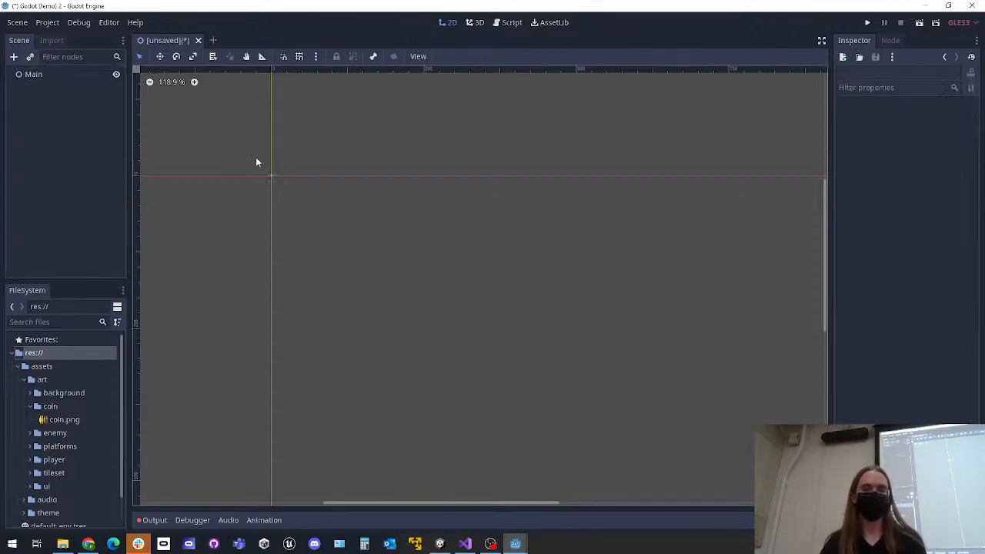
Save the scene as Main.tscn in a new folder named src under res://
{"action": "key", "text": "ctrl+s"}
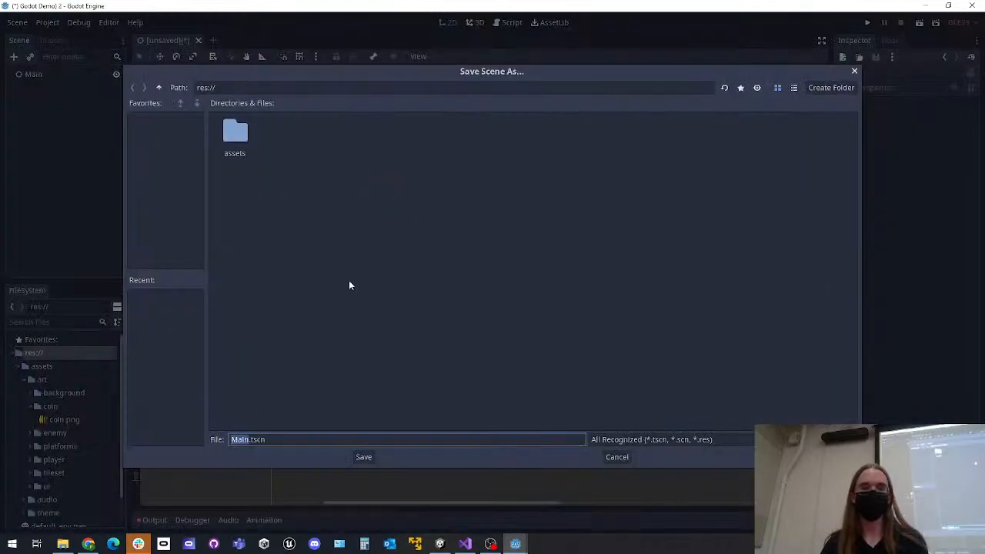
{"action": "right_click", "coordinate": [303, 136]}
{"action": "left_click", "coordinate": [337, 177]}
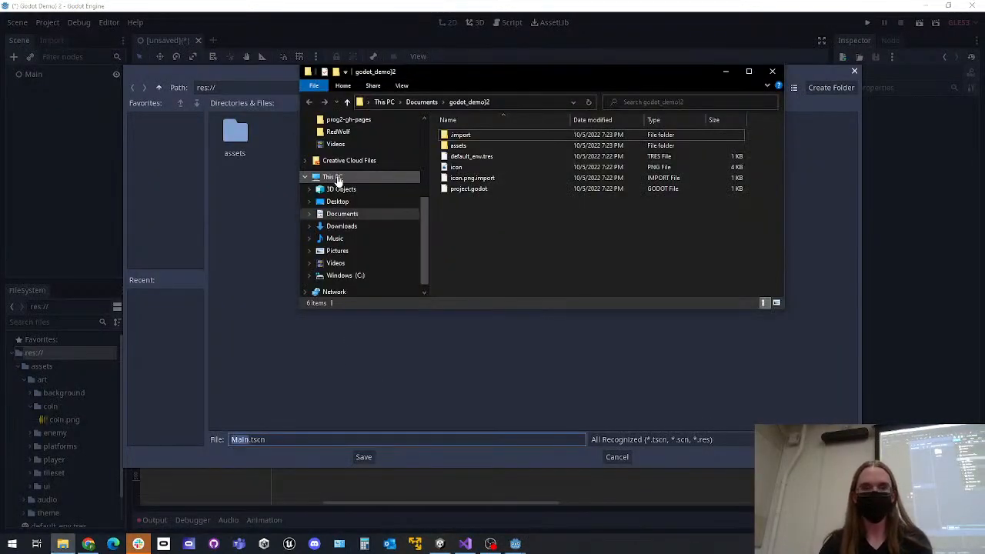
{"action": "left_click", "coordinate": [772, 71]}
{"action": "right_click", "coordinate": [280, 127]}
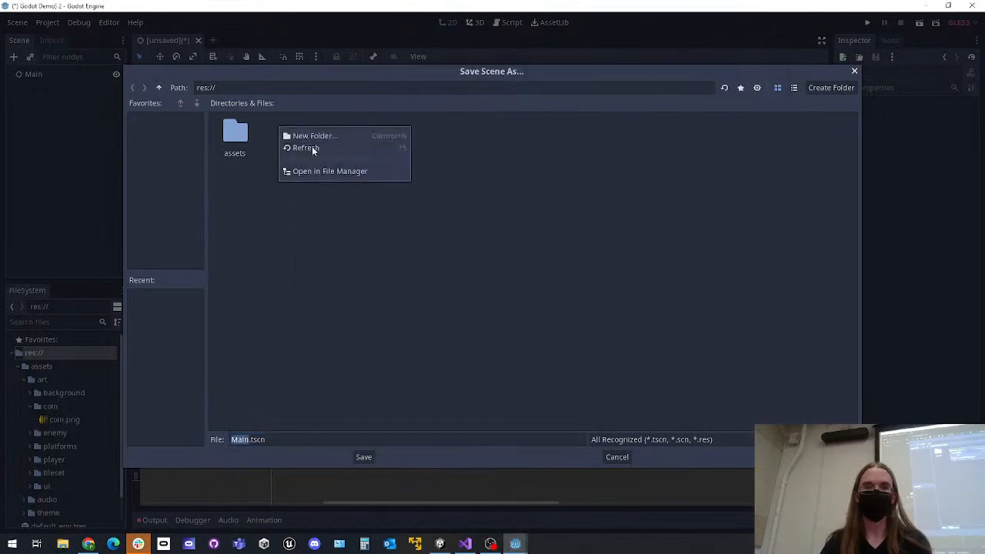
{"action": "left_click", "coordinate": [318, 135]}
{"action": "type", "text": "src"}
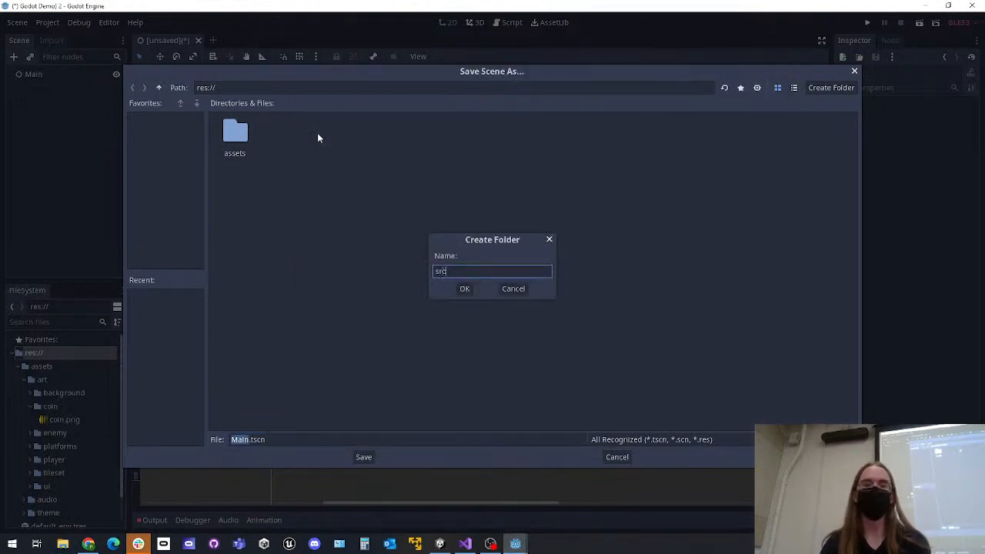
{"action": "key", "text": "Return"}
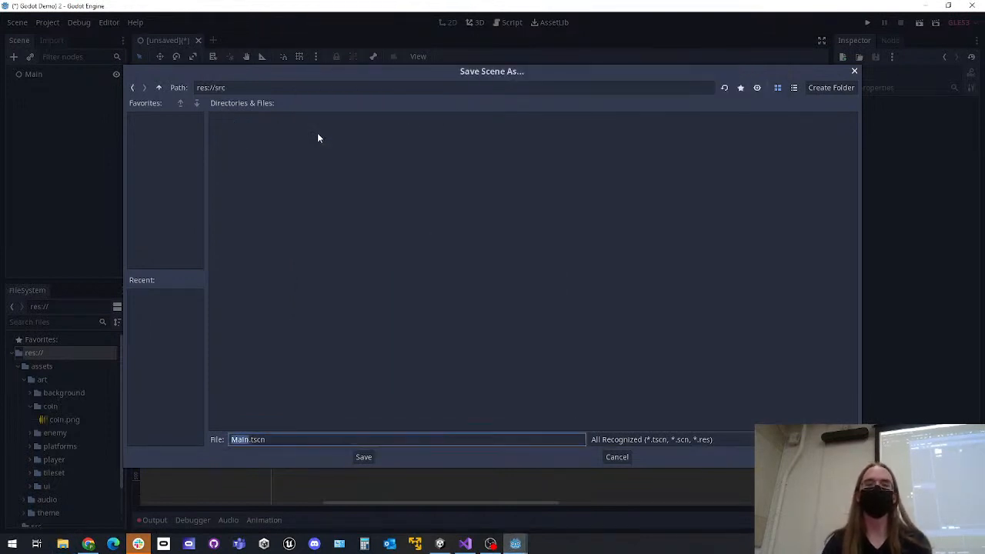
{"action": "left_click", "coordinate": [363, 457]}
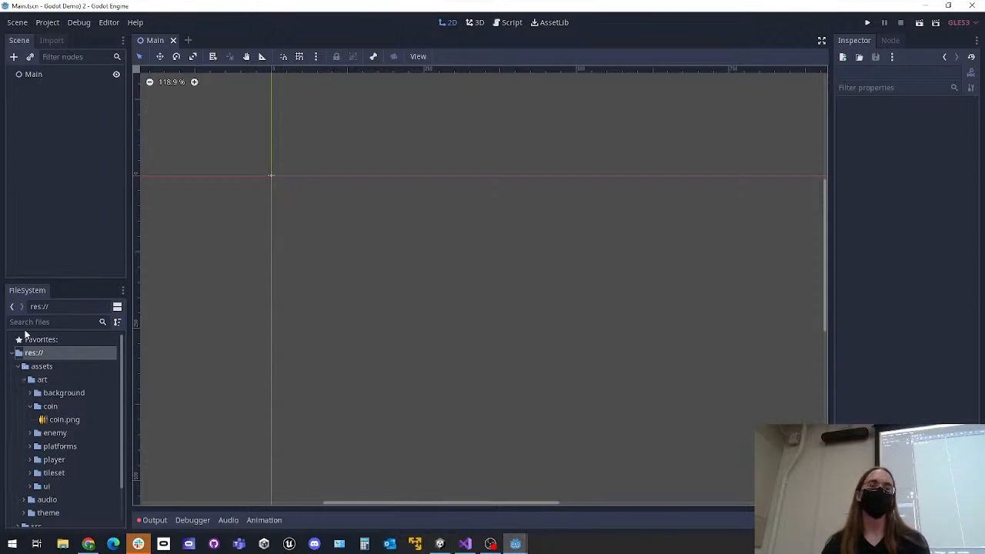
Collapse the assets folder in the project files, expand src to show its scene file, and select src
{"action": "left_click", "coordinate": [18, 366]}
{"action": "left_click", "coordinate": [18, 380]}
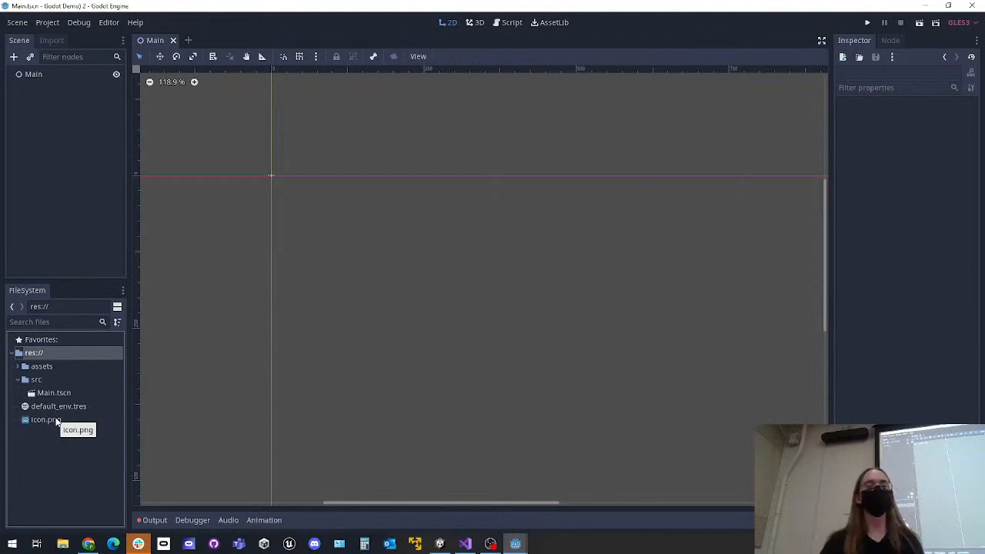
{"action": "left_click", "coordinate": [41, 380]}
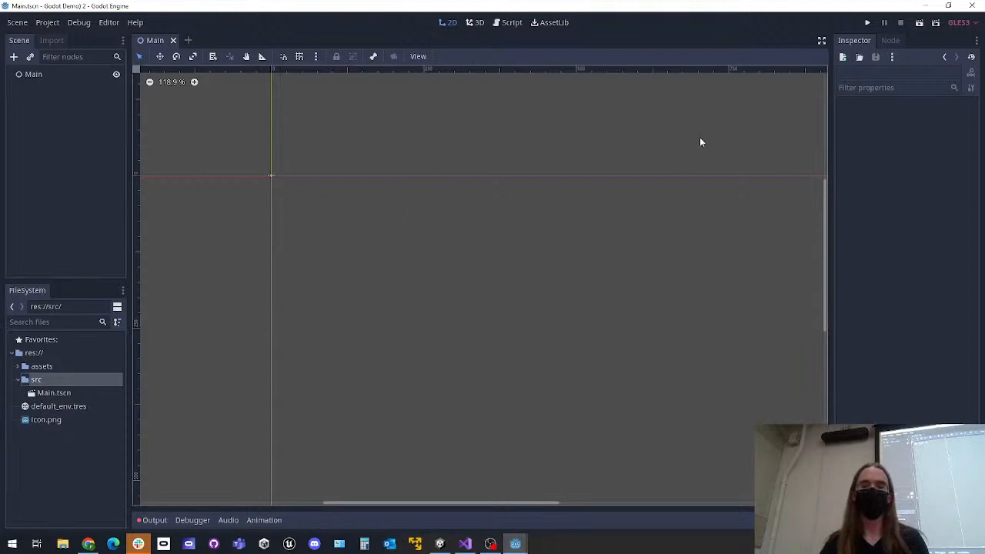
Run the project with the current scene set as its main scene, and close the game window
{"action": "left_click", "coordinate": [867, 23]}
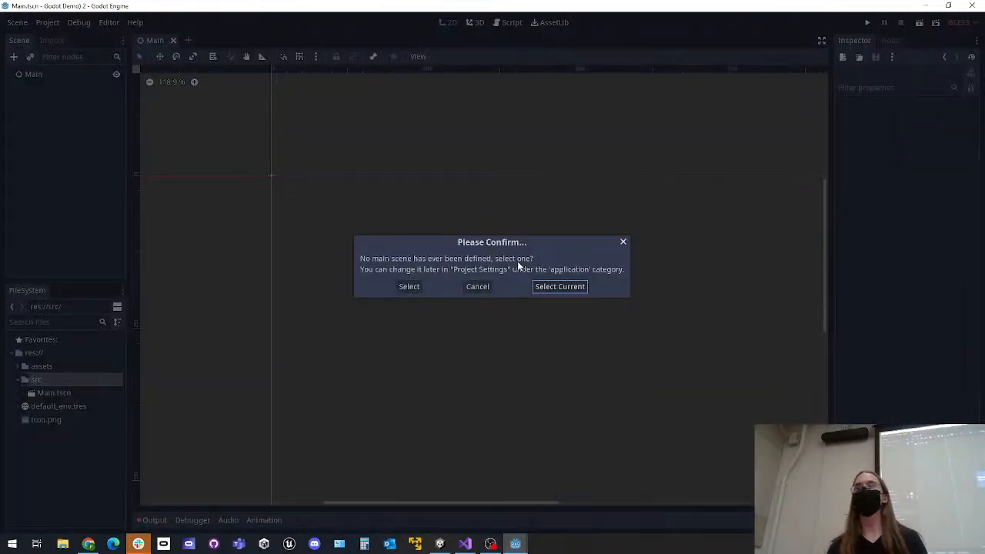
{"action": "left_click", "coordinate": [561, 286]}
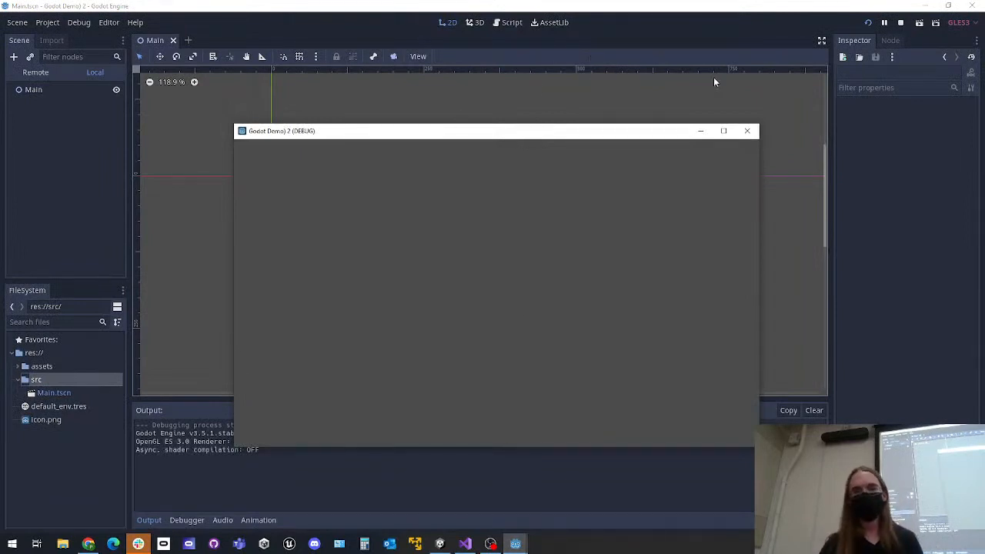
{"action": "left_click", "coordinate": [746, 132]}
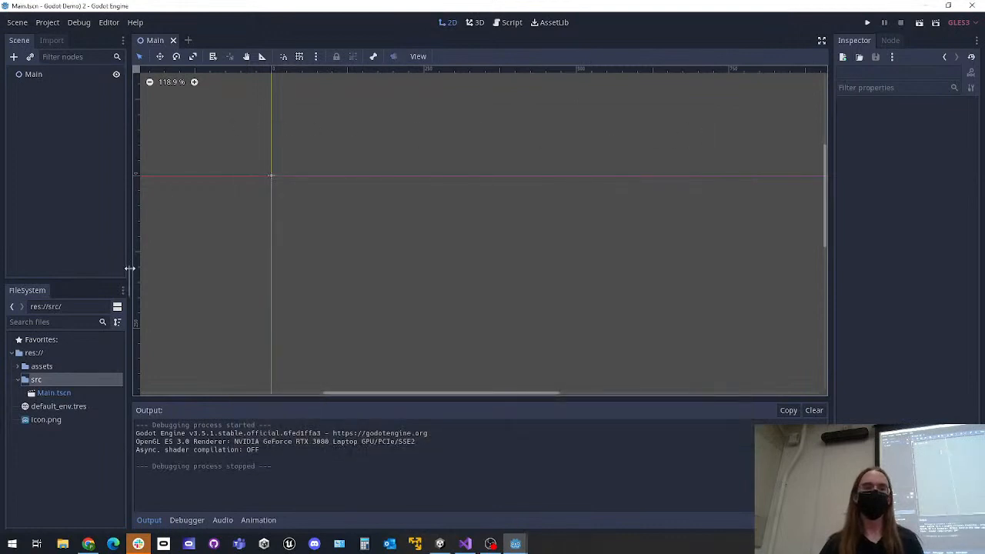
{"action": "left_click", "coordinate": [20, 380]}
{"action": "left_click", "coordinate": [19, 380]}
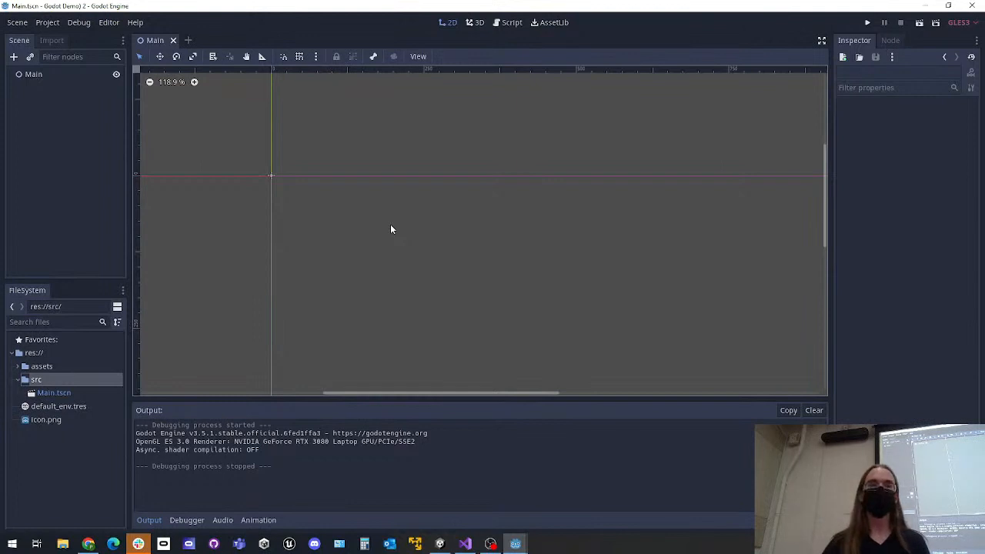
Start adding a child node to Main and look through the Spatial, CanvasItem and Node2D categories of node types
{"action": "left_click", "coordinate": [47, 76]}
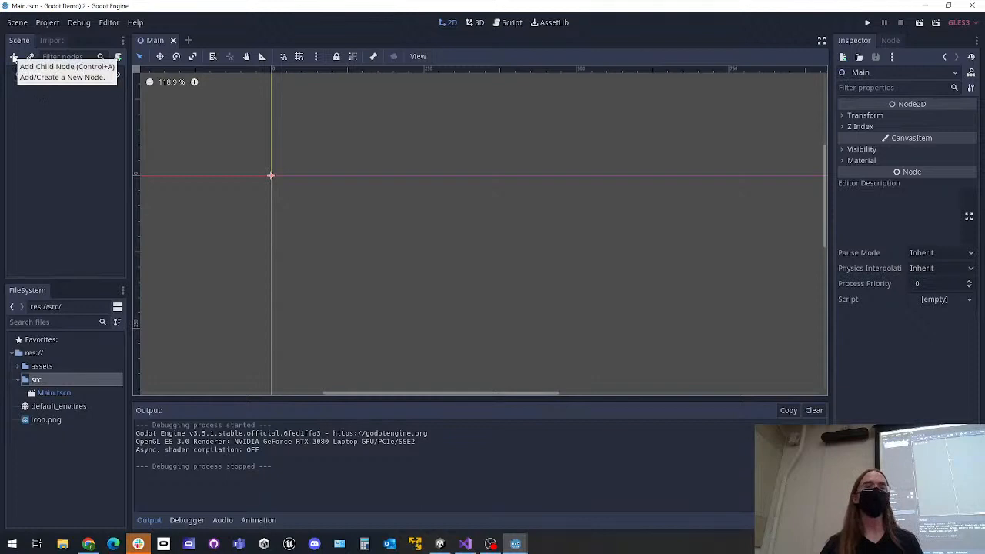
{"action": "key", "text": "ctrl+a"}
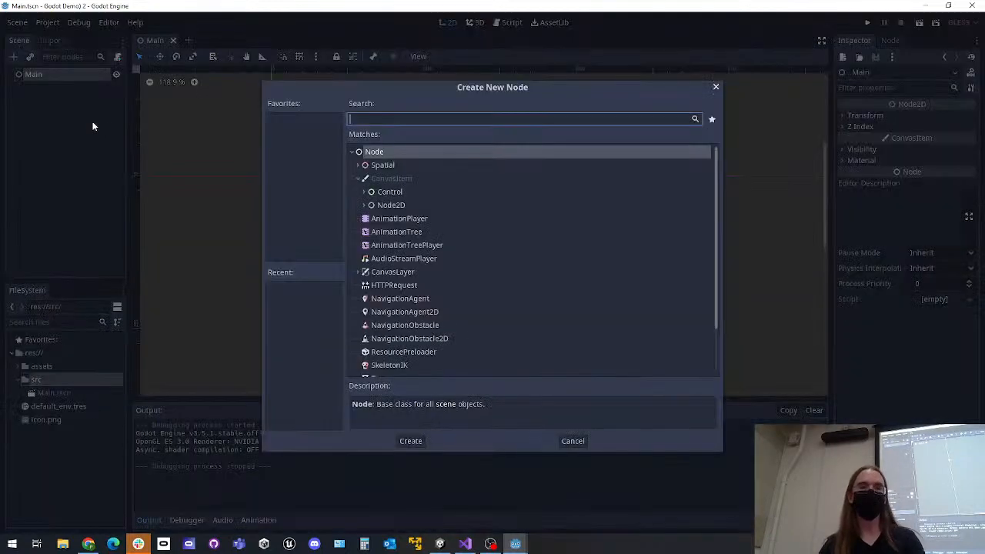
{"action": "scroll", "coordinate": [441, 218], "scroll_direction": "down", "scroll_amount": 2}
{"action": "scroll", "coordinate": [425, 213], "scroll_direction": "up", "scroll_amount": 1}
{"action": "left_click", "coordinate": [363, 165]}
{"action": "left_click", "coordinate": [362, 165]}
{"action": "left_click", "coordinate": [364, 175]}
{"action": "scroll", "coordinate": [374, 190], "scroll_direction": "down", "scroll_amount": 2}
{"action": "scroll", "coordinate": [375, 190], "scroll_direction": "up", "scroll_amount": 2}
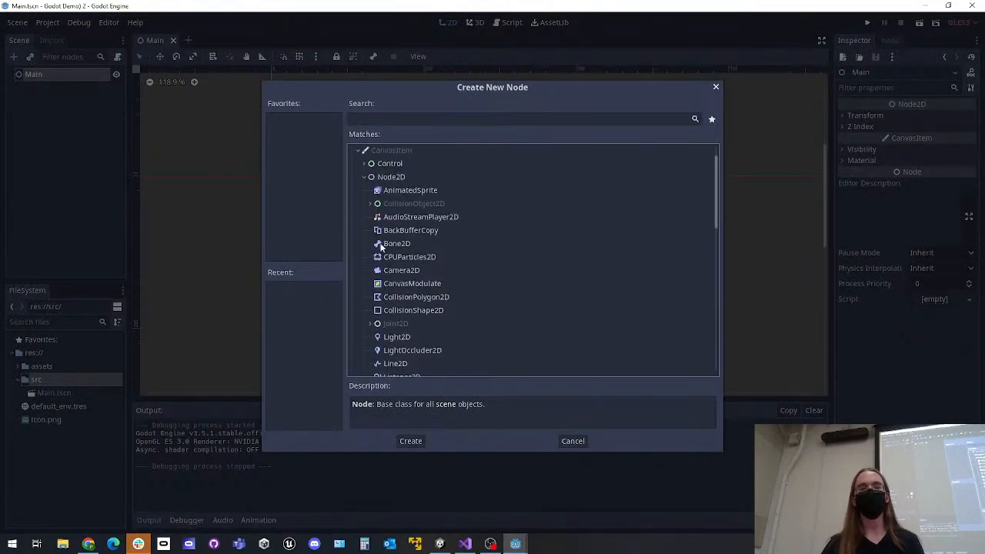
{"action": "scroll", "coordinate": [376, 208], "scroll_direction": "down", "scroll_amount": 3}
{"action": "scroll", "coordinate": [371, 219], "scroll_direction": "up", "scroll_amount": 4}
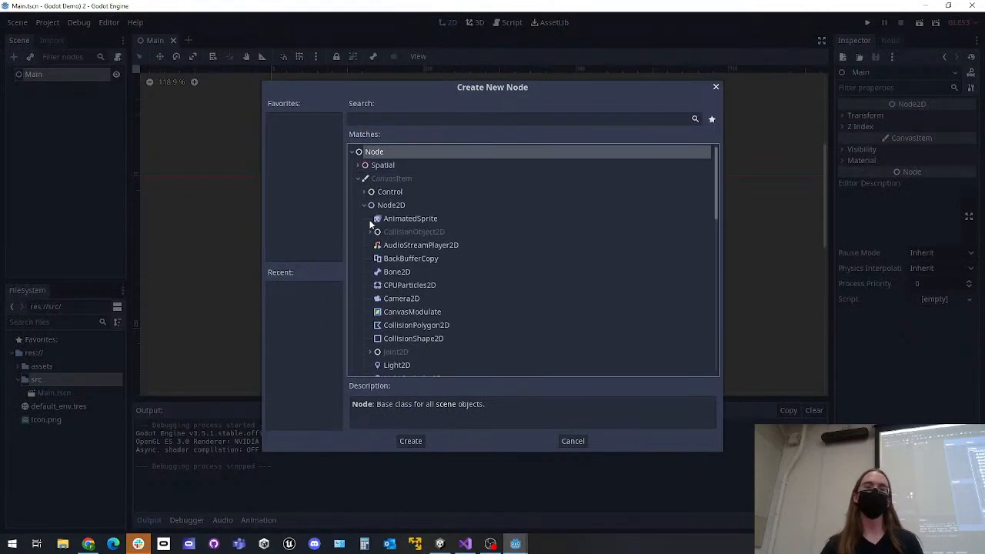
{"action": "left_click", "coordinate": [363, 179]}
Add a KinematicBody2D child node under Main and rename it Player
{"action": "left_click", "coordinate": [392, 124]}
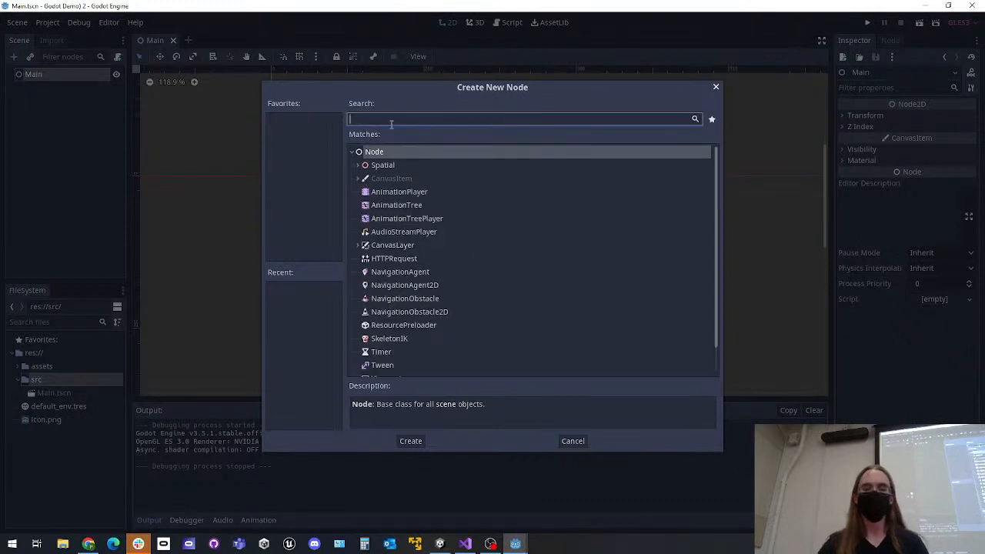
{"action": "type", "text": "kinema"}
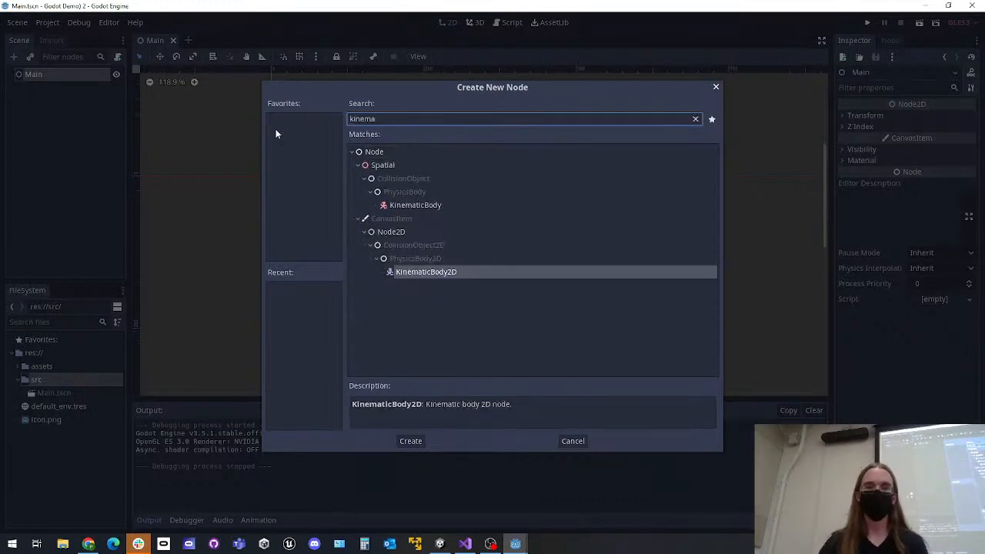
{"action": "double_click", "coordinate": [457, 272]}
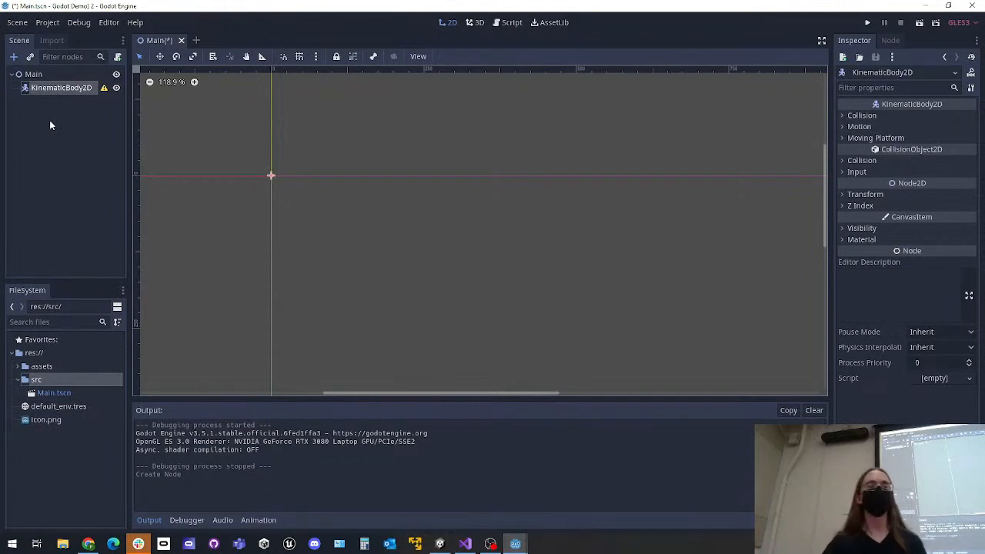
{"action": "double_click", "coordinate": [72, 87]}
{"action": "type", "text": "Player"}
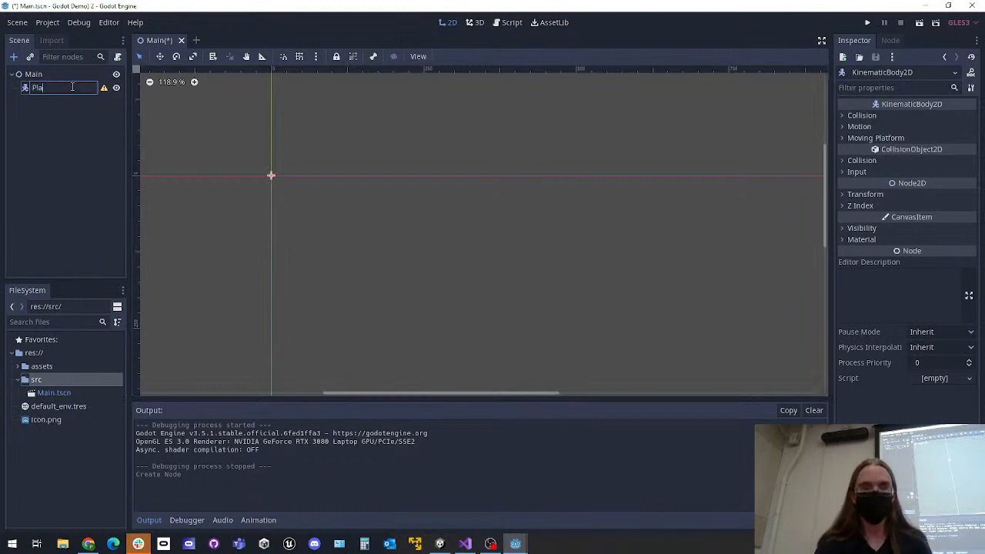
{"action": "key", "text": "Return"}
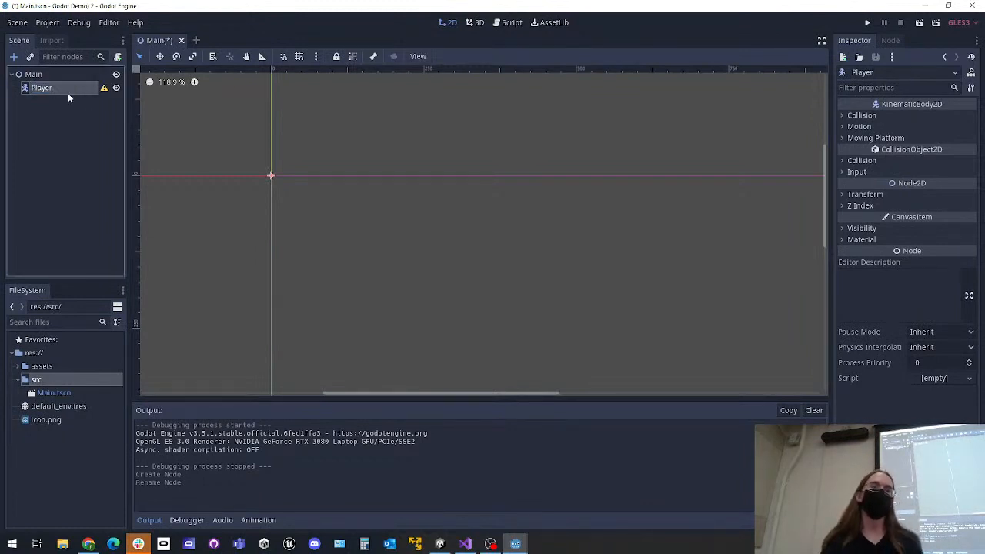
{"action": "right_click", "coordinate": [68, 92]}
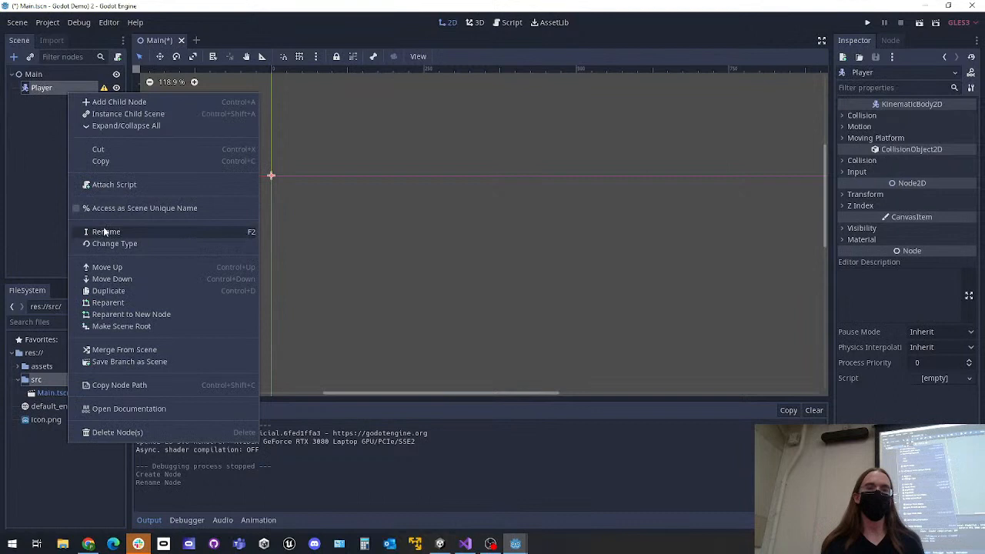
{"action": "left_click", "coordinate": [104, 231]}
{"action": "left_click", "coordinate": [88, 129]}
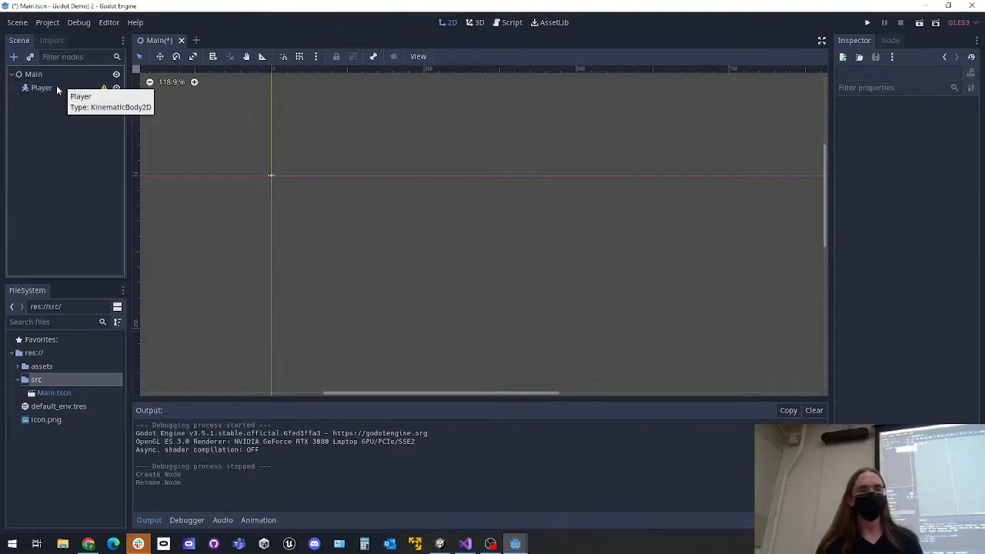
{"action": "left_click", "coordinate": [59, 87]}
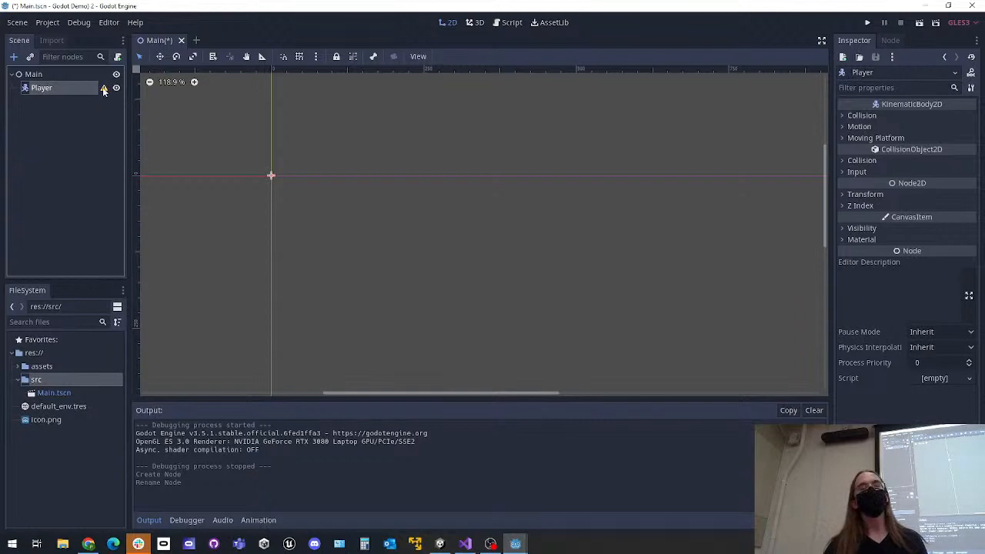
Add a CollisionShape2D child node under Player
{"action": "mouse_move", "coordinate": [103, 89]}
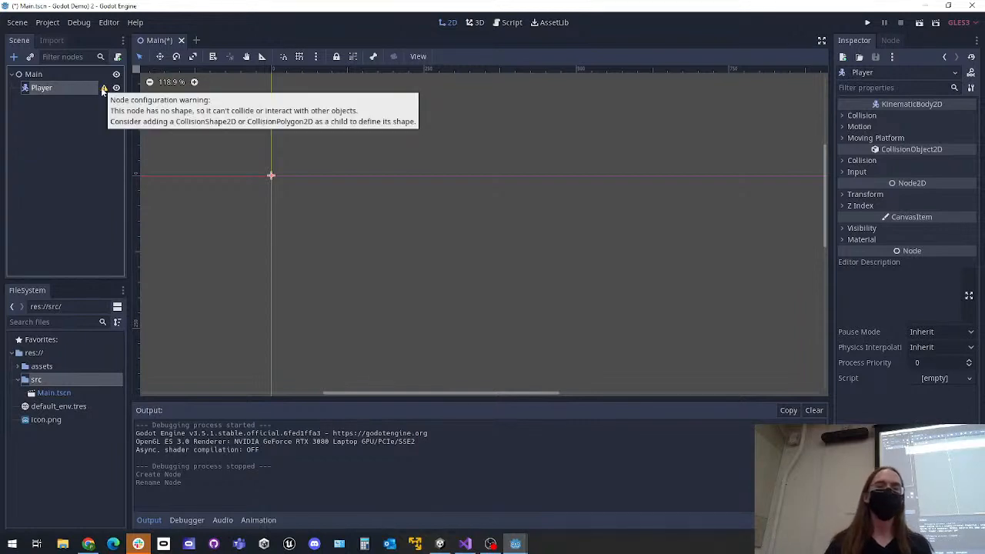
{"action": "left_click", "coordinate": [328, 209]}
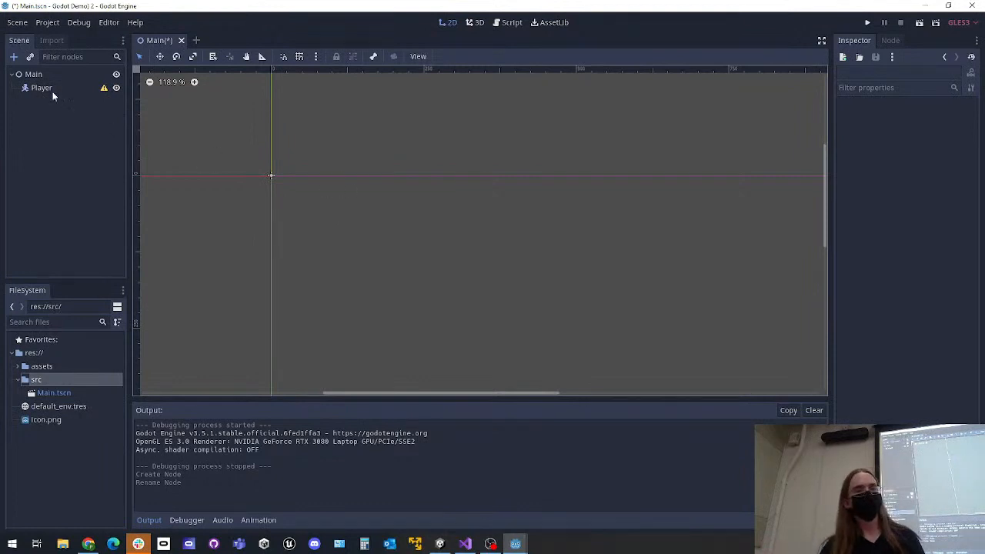
{"action": "left_click", "coordinate": [23, 91]}
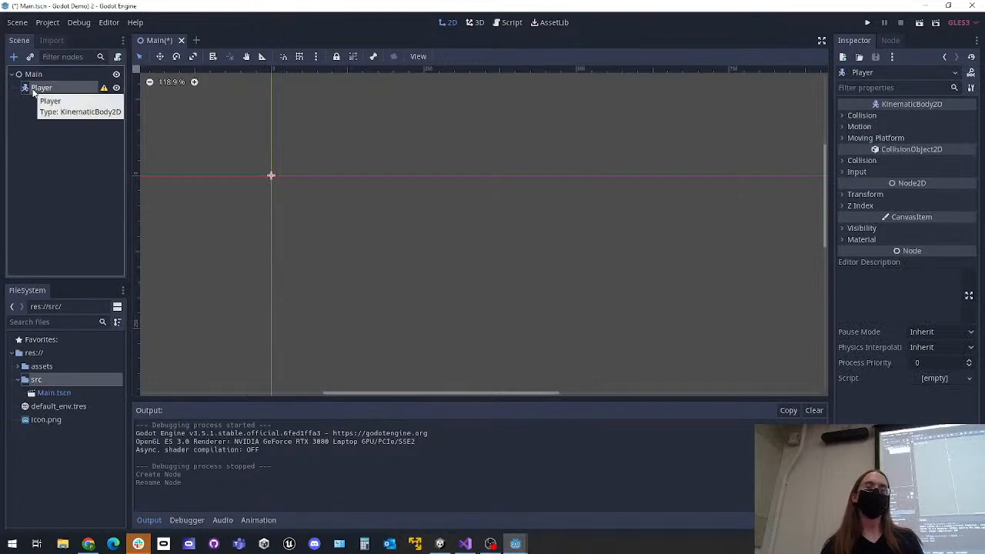
{"action": "left_click", "coordinate": [13, 56]}
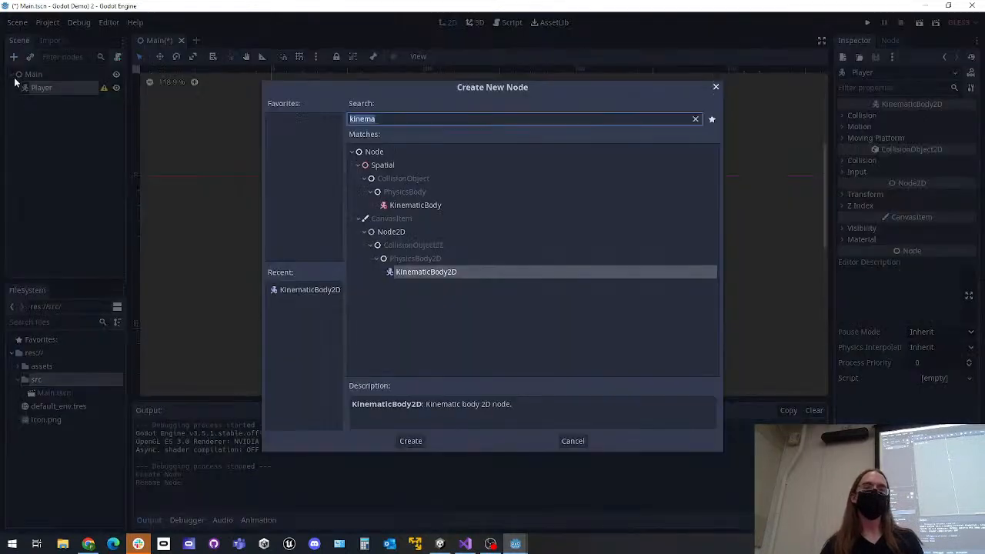
{"action": "type", "text": "colliwi"}
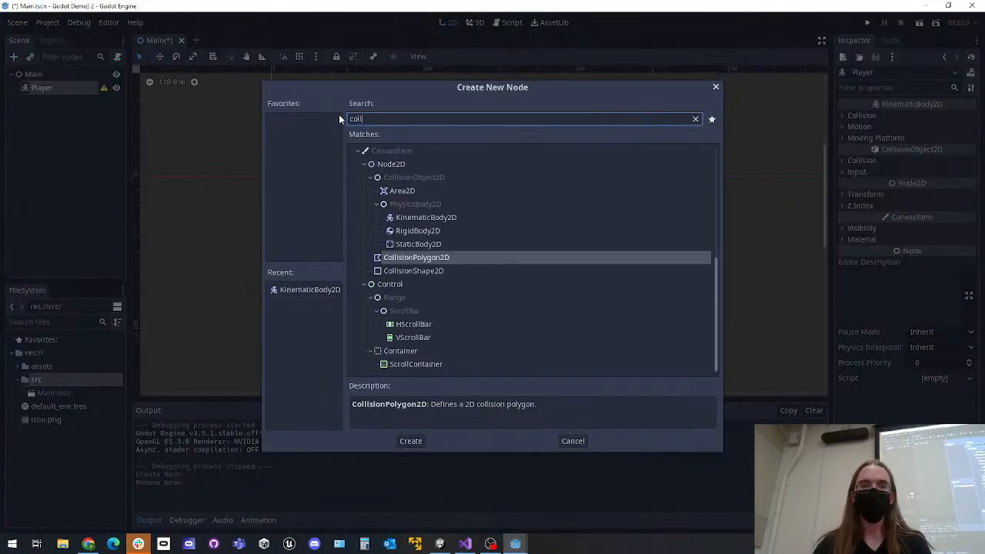
{"action": "key", "text": "BackSpace"}
{"action": "key", "text": "BackSpace"}
{"action": "type", "text": "sion"}
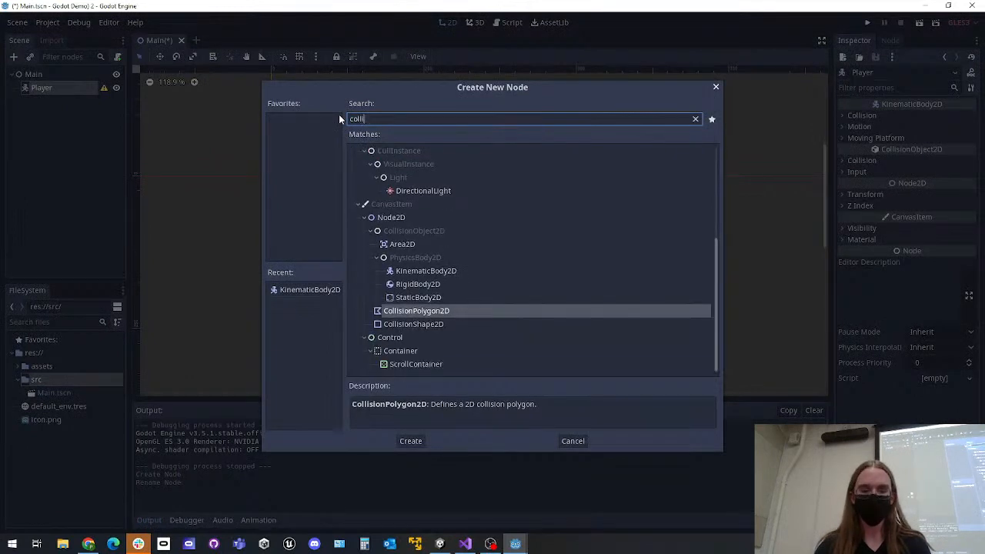
{"action": "type", "text": "sh"}
{"action": "key", "text": "Return"}
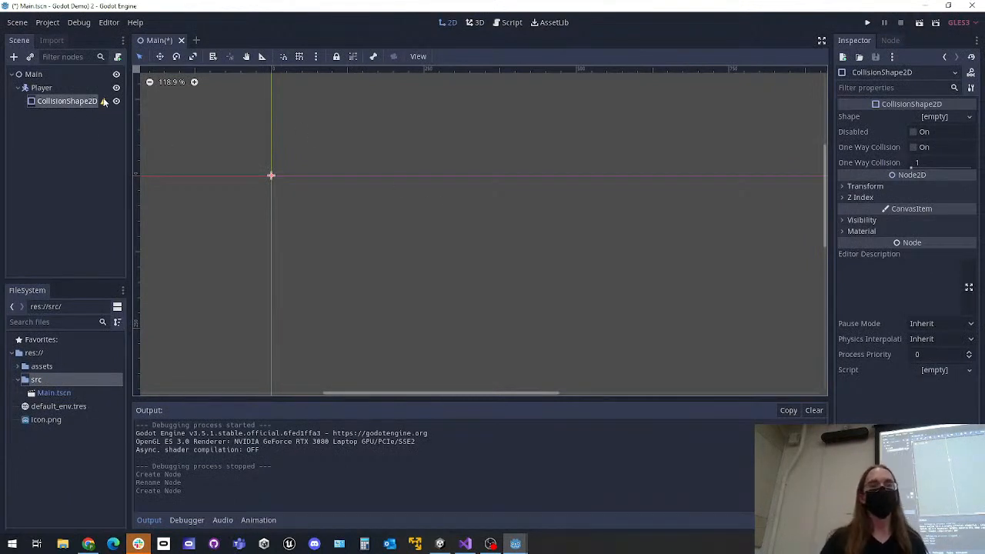
Give the CollisionShape2D a new RectangleShape2D as its shape and save the scene
{"action": "mouse_move", "coordinate": [105, 106]}
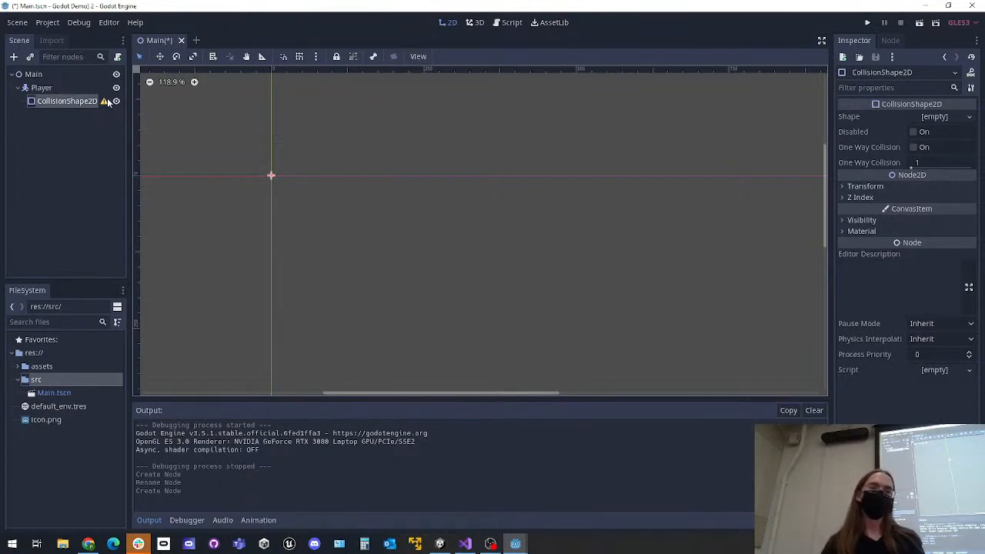
{"action": "mouse_move", "coordinate": [105, 101]}
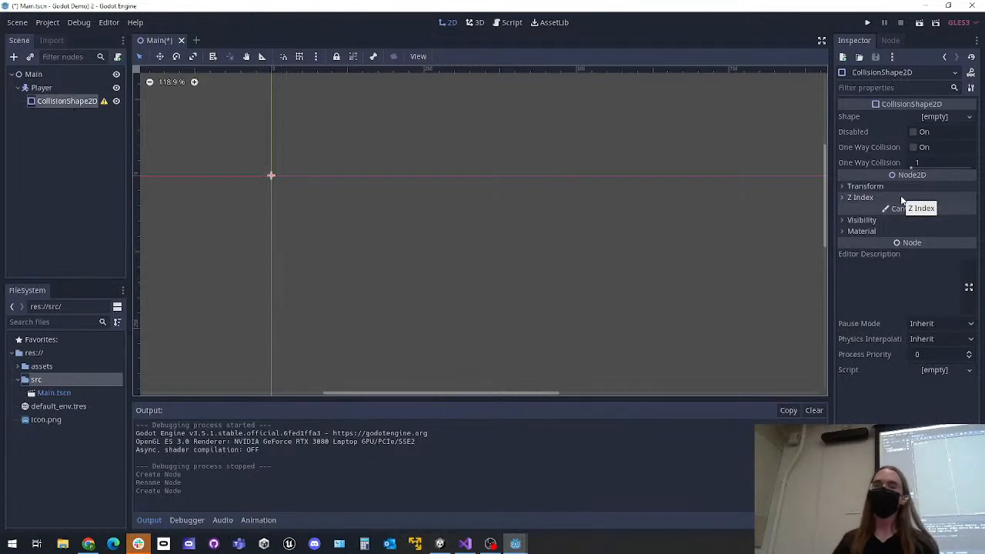
{"action": "left_click", "coordinate": [929, 117]}
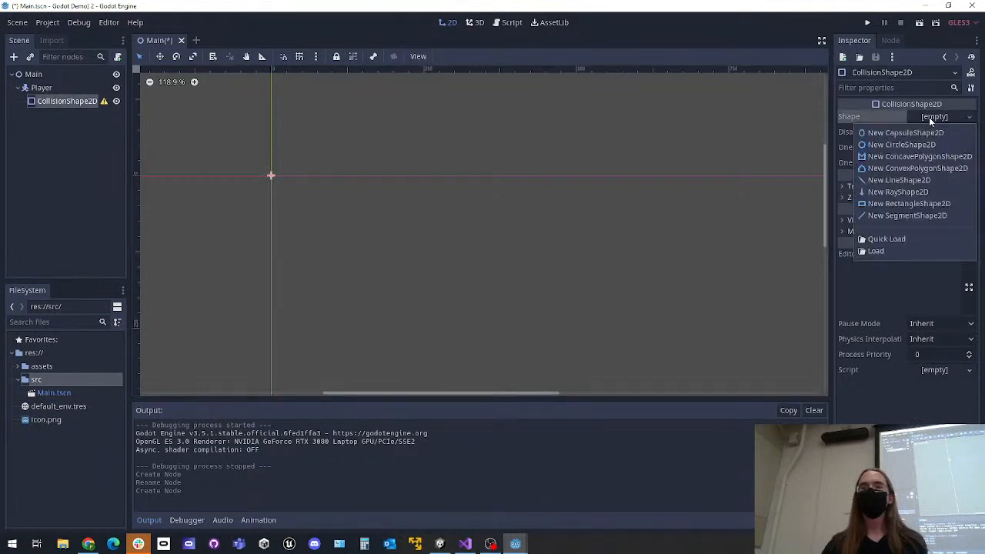
{"action": "left_click", "coordinate": [916, 203]}
{"action": "left_click", "coordinate": [319, 196]}
{"action": "middle_click_drag", "start_coordinate": [319, 195], "coordinate": [424, 224]}
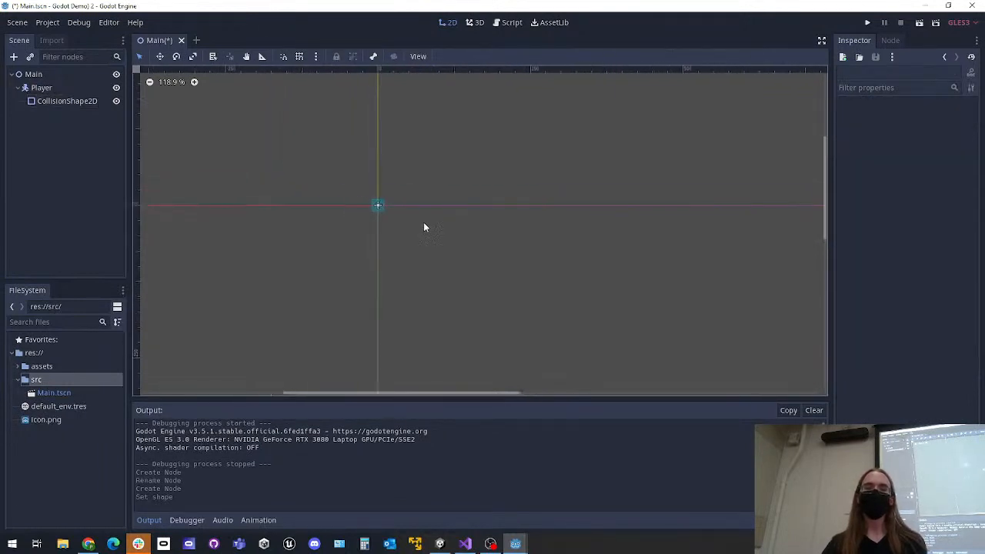
{"action": "key", "text": "ctrl+s"}
{"action": "scroll", "coordinate": [387, 210], "scroll_direction": "up", "scroll_amount": 2}
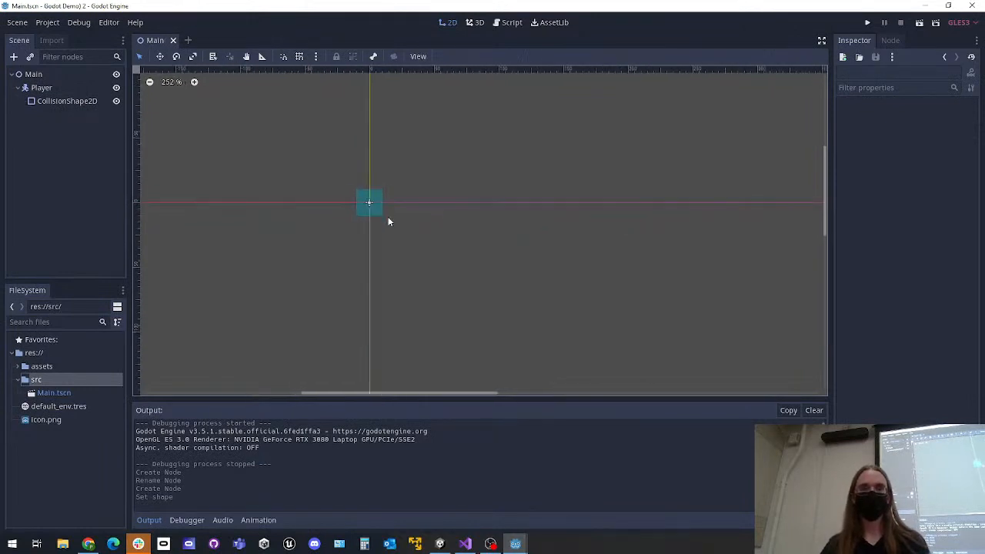
Check the CollisionShape2D's rectangle properties and replace its shape with another new RectangleShape2D
{"action": "left_click", "coordinate": [46, 87]}
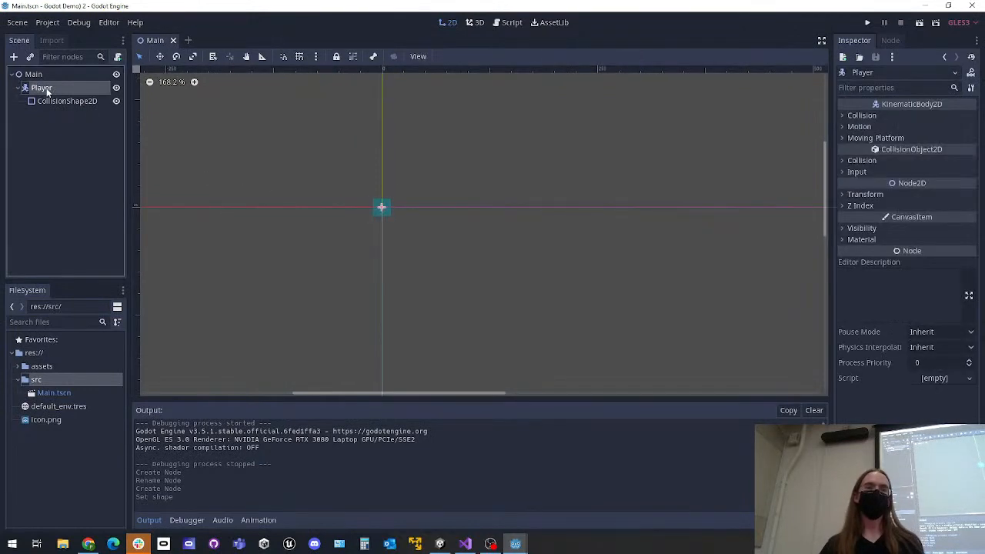
{"action": "right_click", "coordinate": [45, 88]}
{"action": "left_click", "coordinate": [37, 86]}
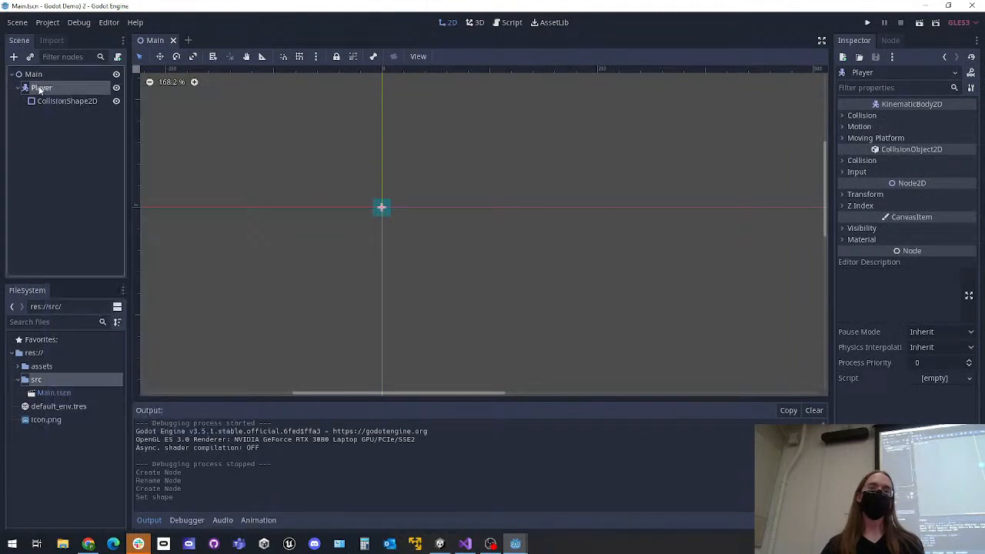
{"action": "left_click", "coordinate": [63, 101]}
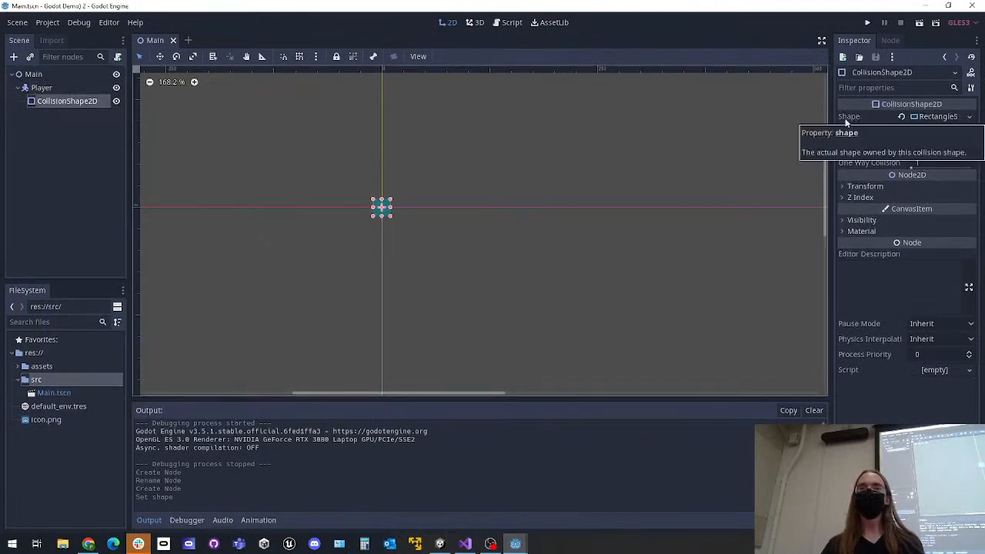
{"action": "left_click", "coordinate": [940, 117]}
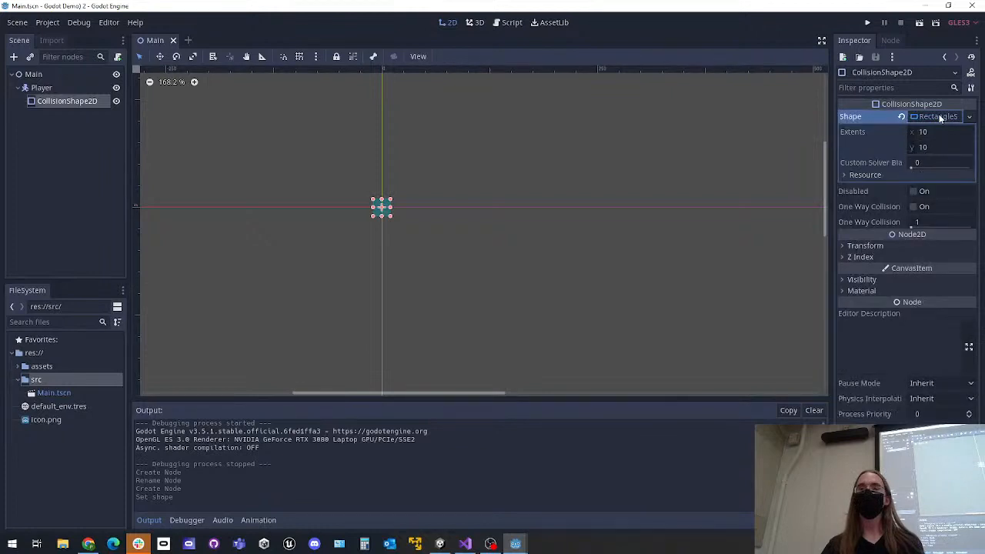
{"action": "left_click", "coordinate": [940, 117]}
{"action": "left_click", "coordinate": [970, 117]}
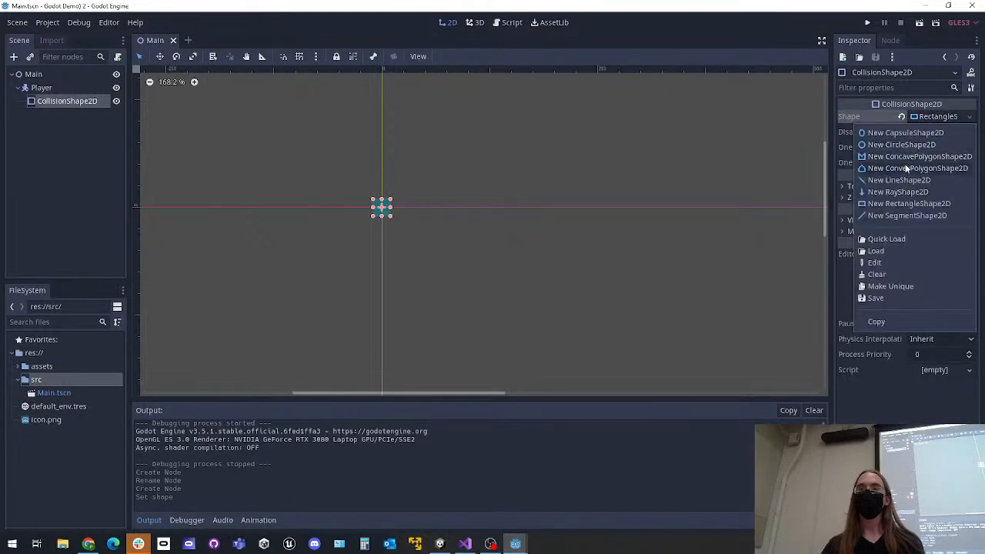
{"action": "left_click", "coordinate": [908, 204]}
{"action": "left_click", "coordinate": [605, 192]}
{"action": "scroll", "coordinate": [372, 215], "scroll_direction": "up", "scroll_amount": 10}
{"action": "scroll", "coordinate": [373, 213], "scroll_direction": "down", "scroll_amount": 5}
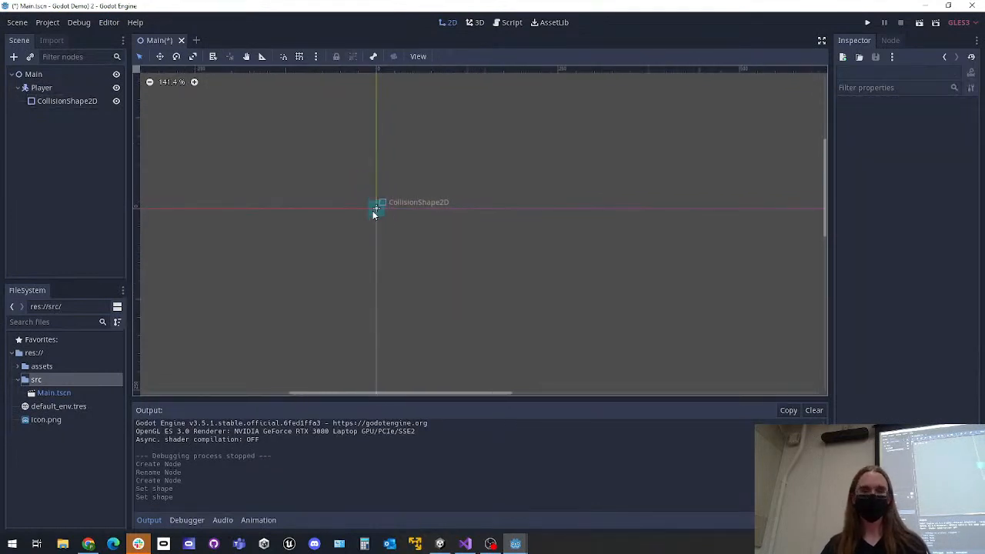
Save the Main scene, run the project, and close the game window
{"action": "key", "text": "ctrl+s"}
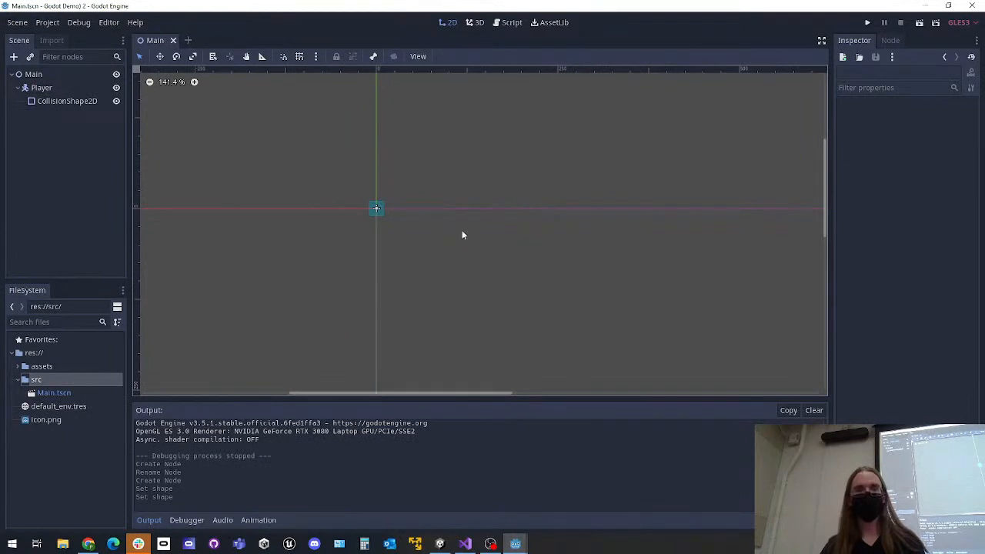
{"action": "left_click", "coordinate": [868, 23]}
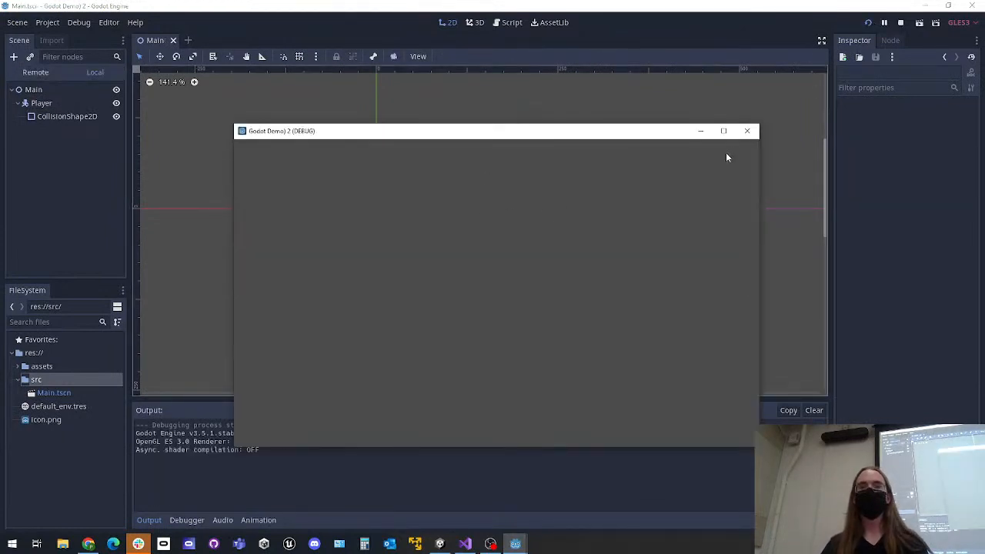
{"action": "left_click", "coordinate": [746, 130]}
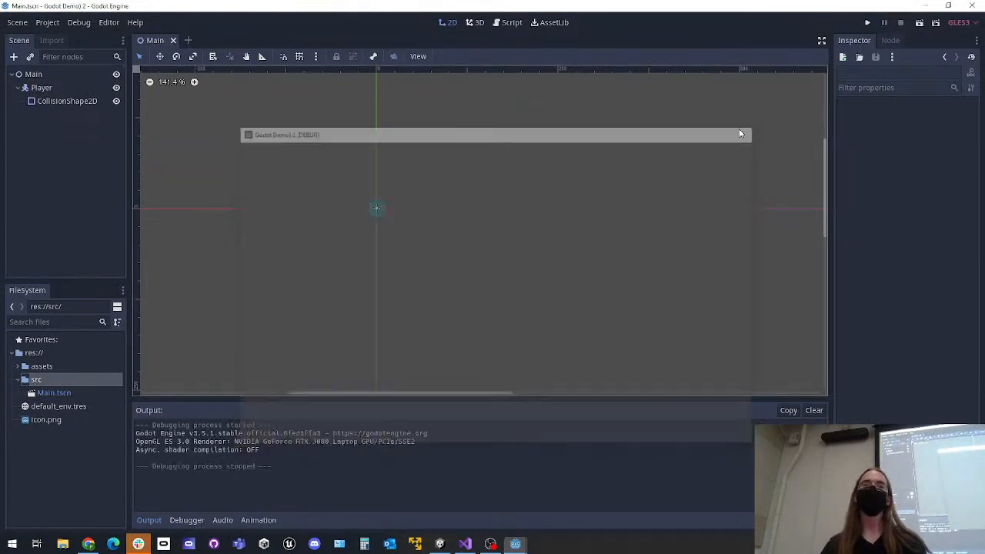
Add a Sprite child node under Player and keep it selected
{"action": "left_click", "coordinate": [46, 87]}
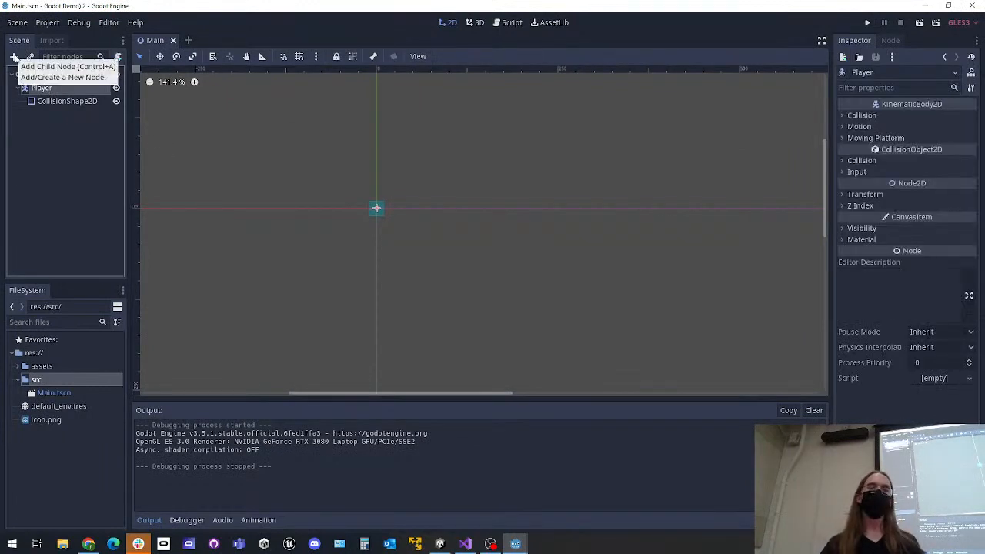
{"action": "left_click", "coordinate": [13, 57]}
{"action": "type", "text": "sprite"}
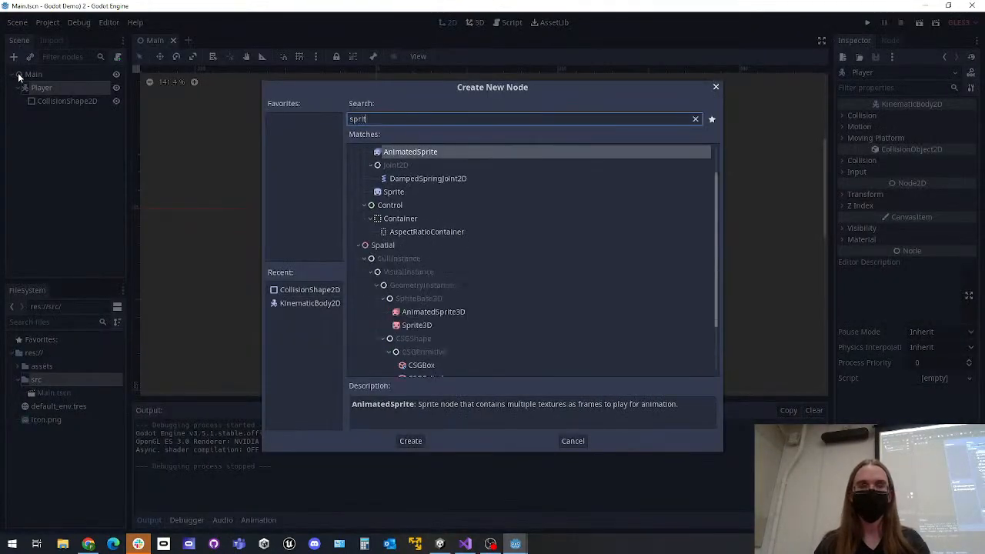
{"action": "key", "text": "Return"}
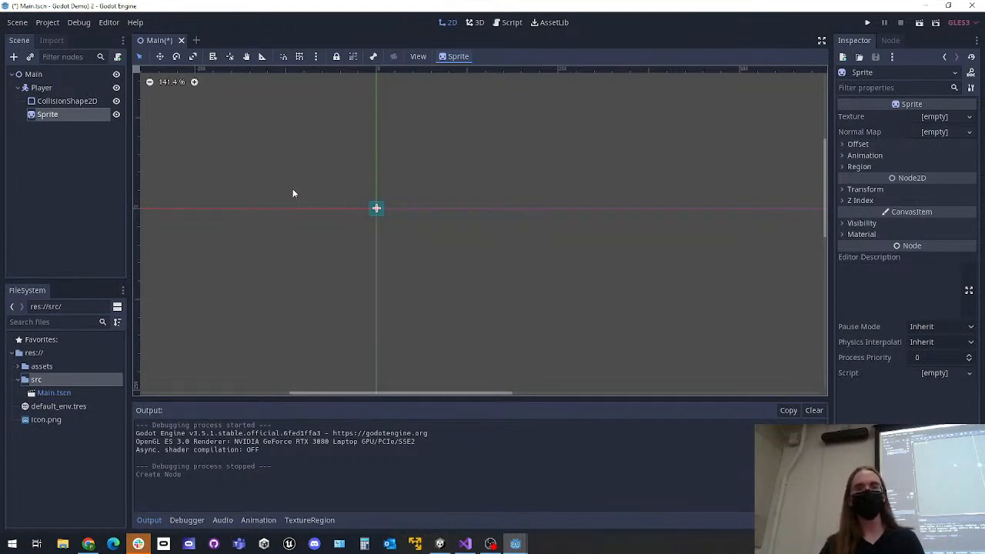
{"action": "left_click", "coordinate": [160, 171]}
{"action": "left_click", "coordinate": [63, 114]}
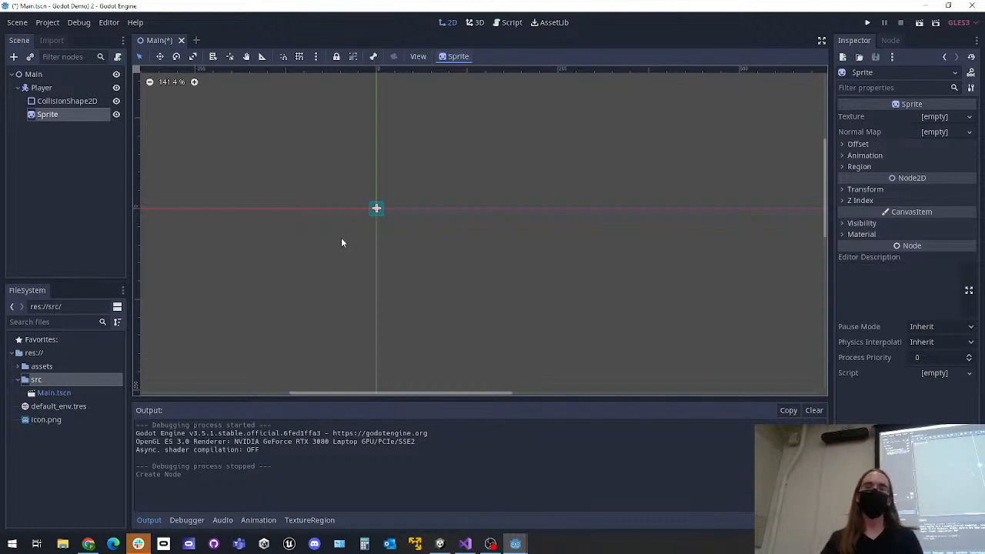
Assign icon.png from the project files as the Sprite's texture and save the scene
{"action": "left_click_drag", "start_coordinate": [45, 420], "coordinate": [934, 119]}
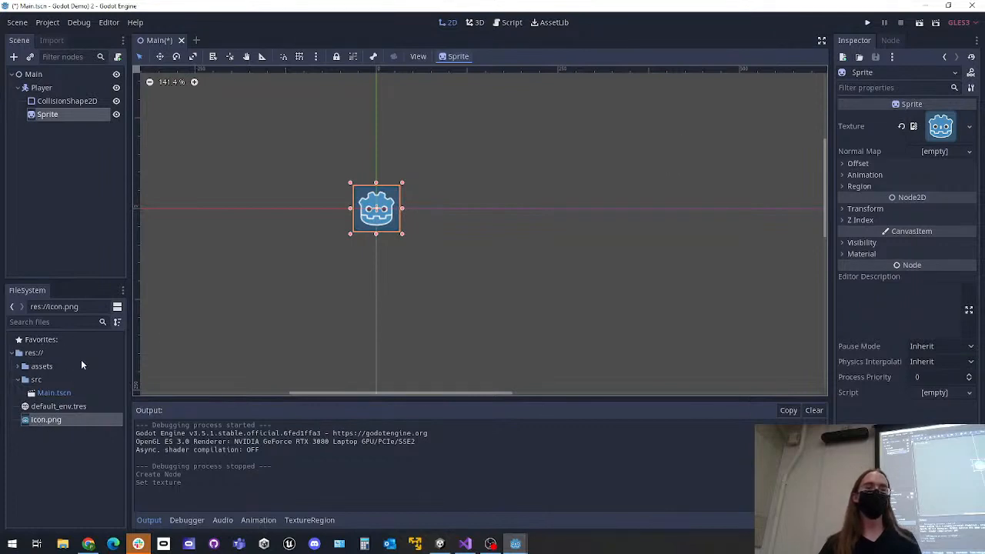
{"action": "left_click_drag", "start_coordinate": [42, 420], "coordinate": [940, 127]}
{"action": "left_click", "coordinate": [40, 107]}
{"action": "left_click", "coordinate": [39, 114]}
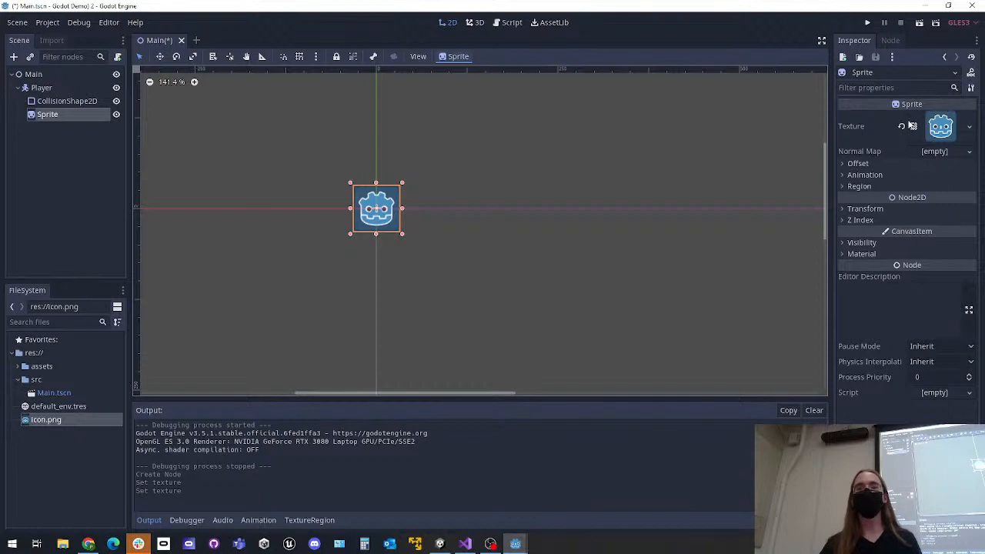
{"action": "left_click_drag", "start_coordinate": [52, 419], "coordinate": [937, 129]}
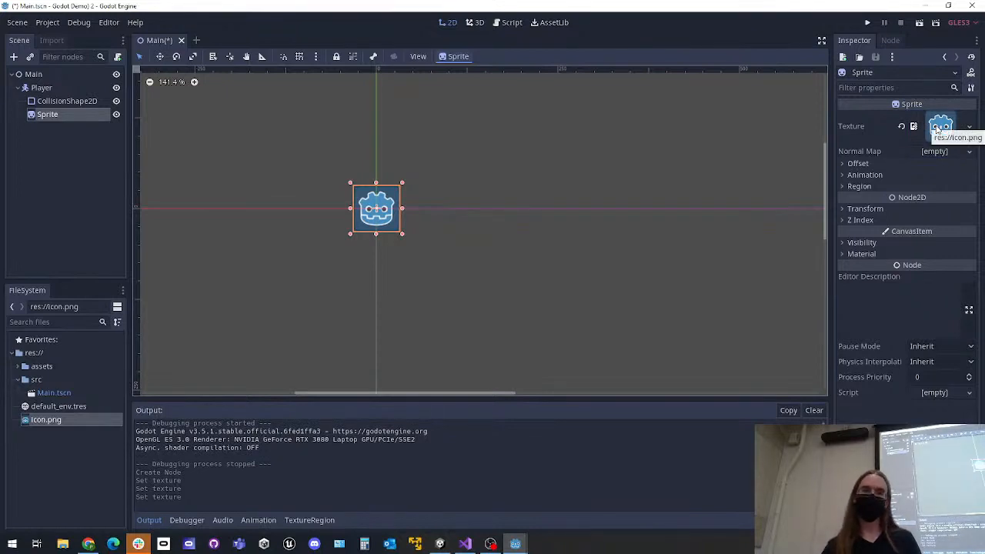
{"action": "left_click", "coordinate": [540, 243]}
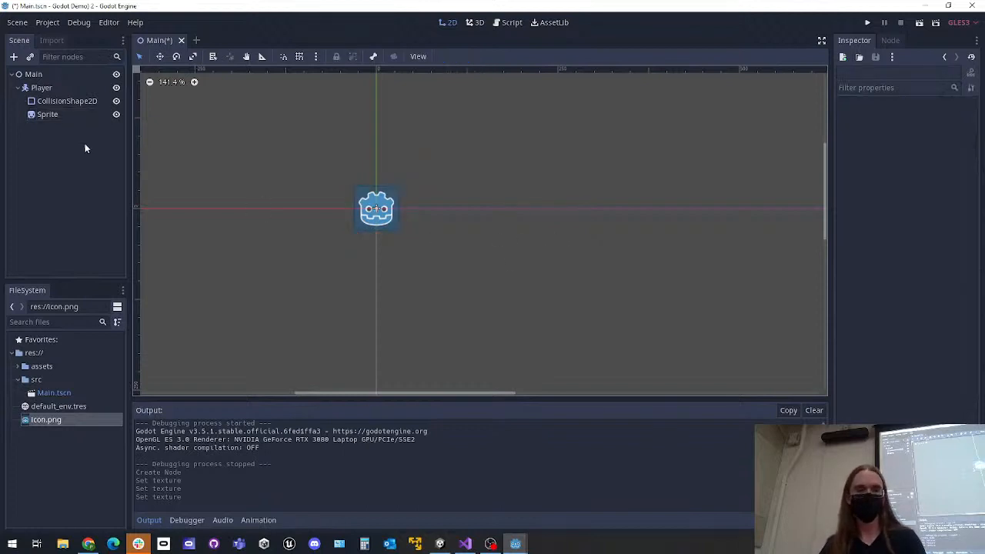
{"action": "key", "text": "ctrl+s"}
Run the project to check the textured Sprite, close the game window, and examine the sprite against the game's screen area
{"action": "left_click", "coordinate": [382, 197]}
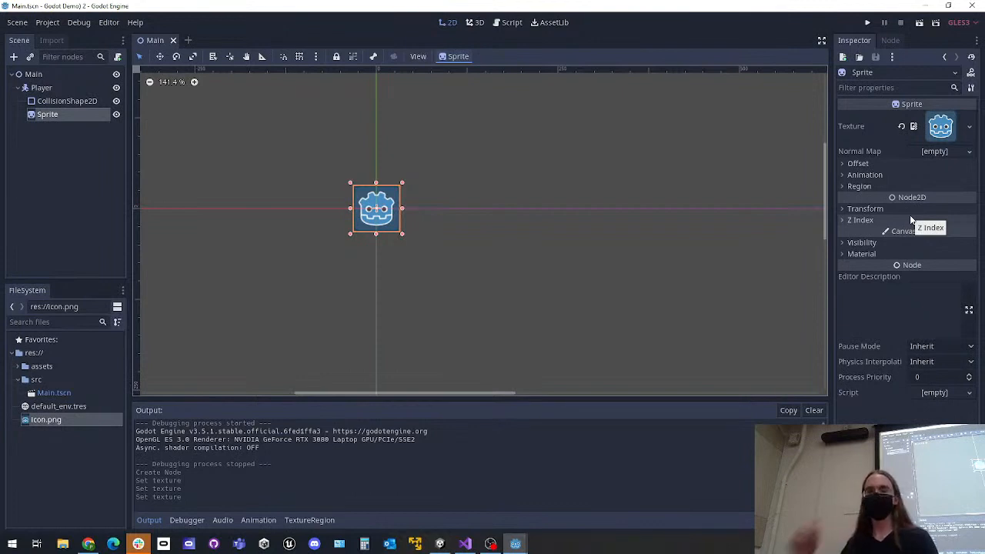
{"action": "left_click", "coordinate": [561, 210]}
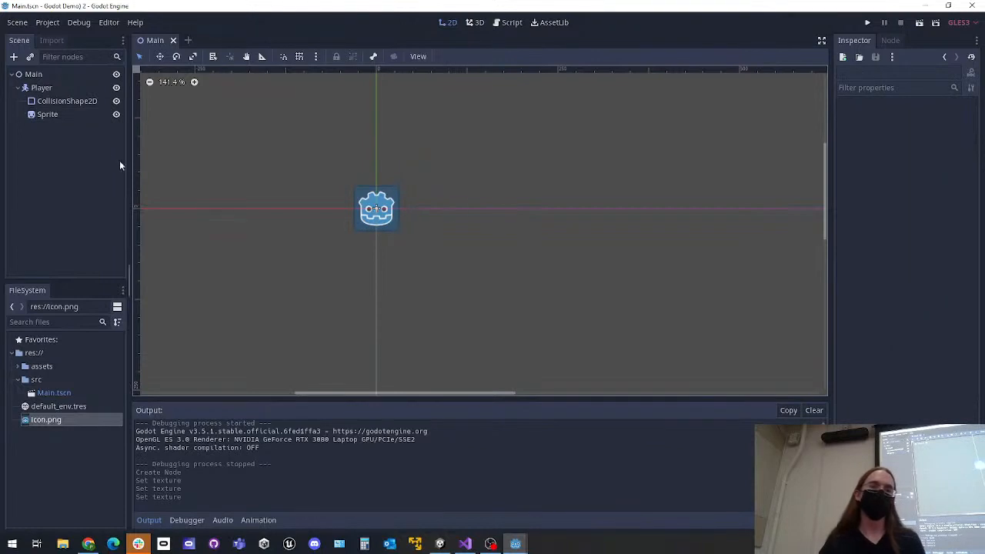
{"action": "left_click", "coordinate": [60, 114]}
{"action": "left_click", "coordinate": [58, 141]}
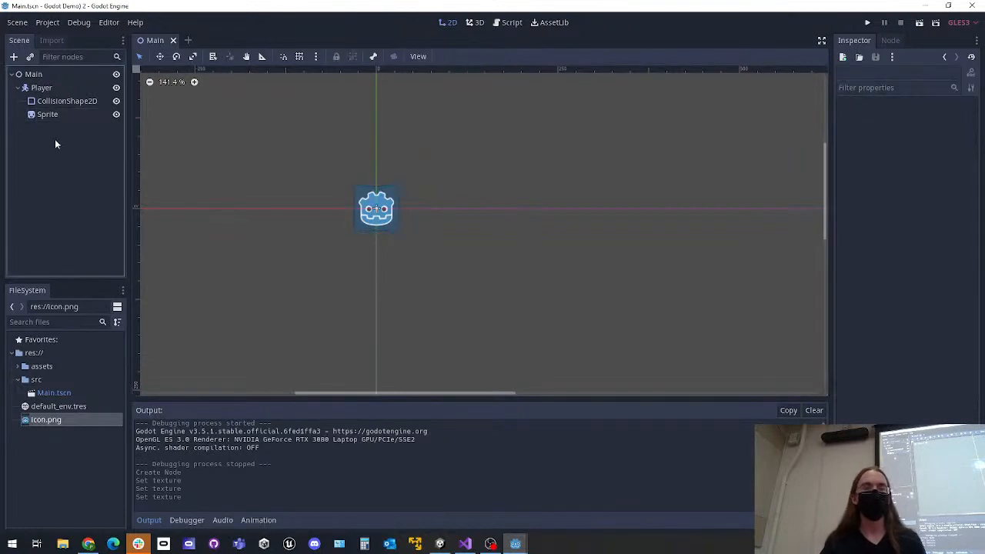
{"action": "left_click", "coordinate": [866, 23]}
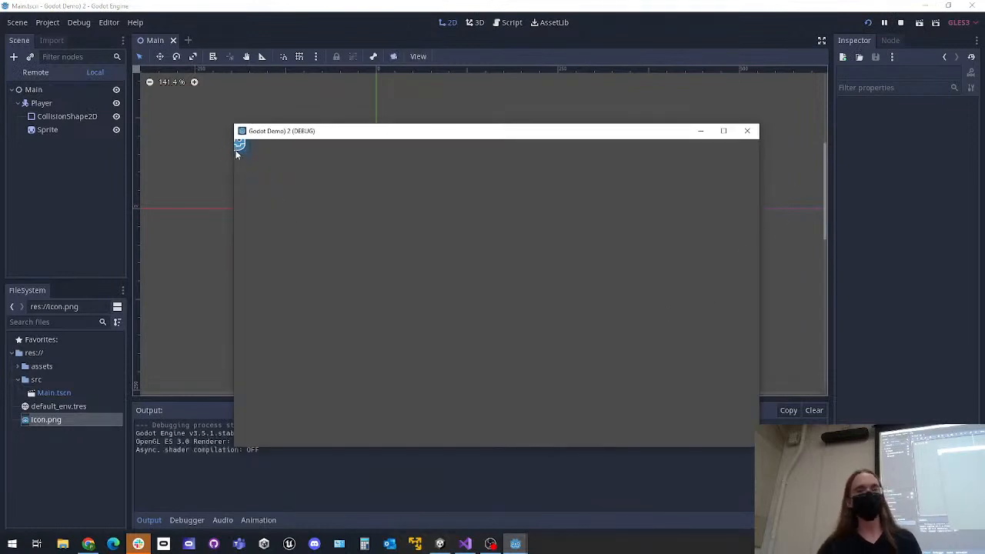
{"action": "left_click", "coordinate": [747, 131]}
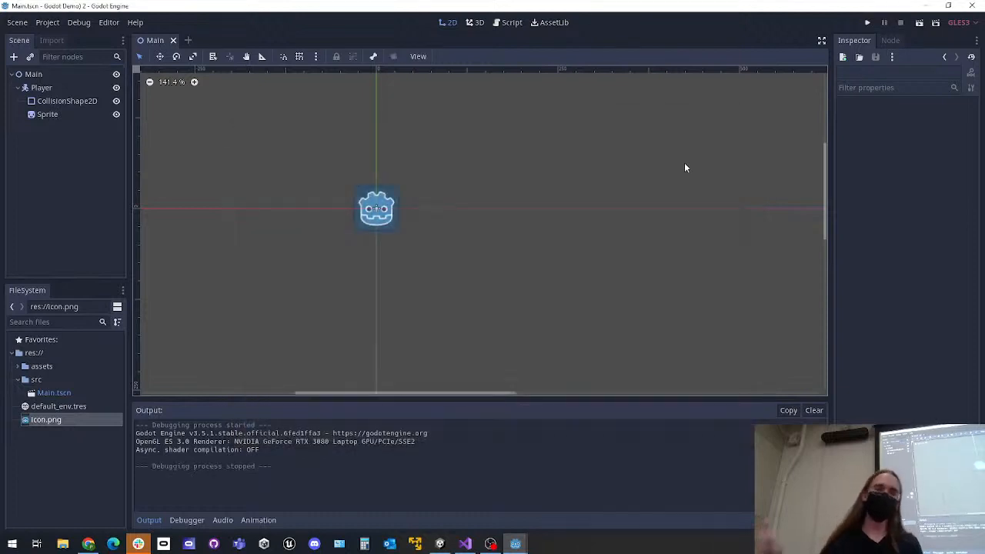
{"action": "scroll", "coordinate": [569, 206], "scroll_direction": "down", "scroll_amount": 5}
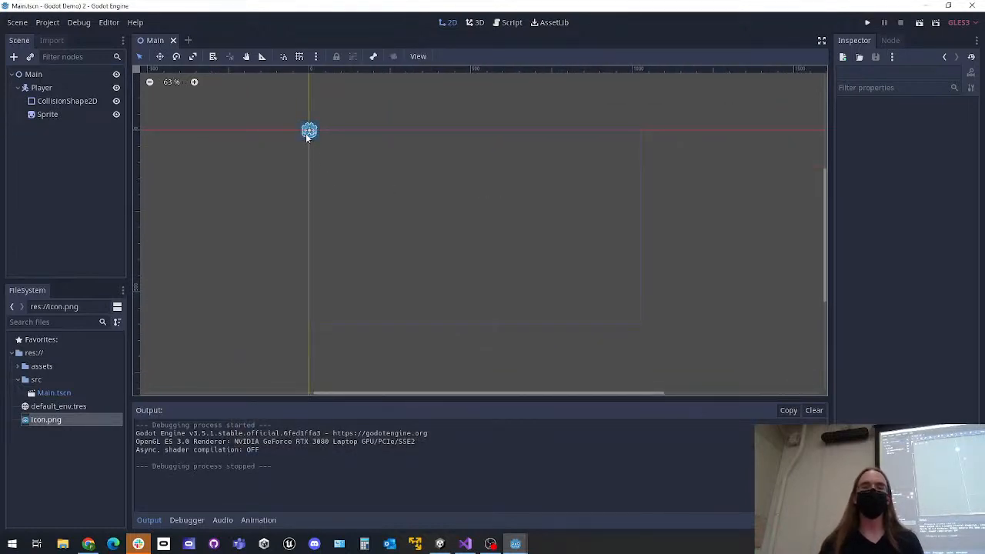
Try moving the Sprite alone to about (549, 284), away from its collision shape, and undo the move
{"action": "left_click_drag", "start_coordinate": [315, 132], "coordinate": [488, 224]}
{"action": "left_click", "coordinate": [554, 205]}
{"action": "scroll", "coordinate": [308, 154], "scroll_direction": "up", "scroll_amount": 2}
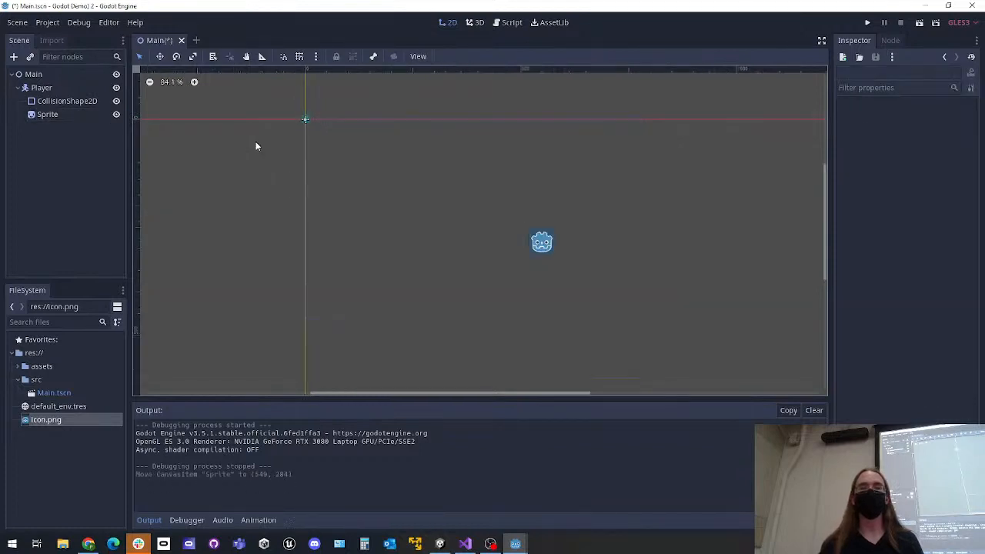
{"action": "scroll", "coordinate": [283, 127], "scroll_direction": "up", "scroll_amount": 5}
{"action": "scroll", "coordinate": [285, 130], "scroll_direction": "down", "scroll_amount": 1}
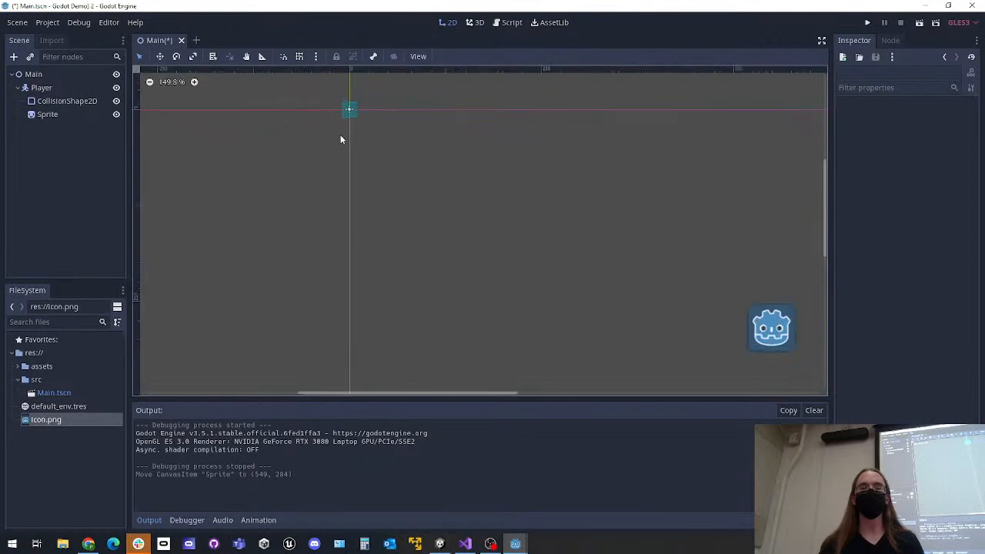
{"action": "scroll", "coordinate": [341, 139], "scroll_direction": "down", "scroll_amount": 2}
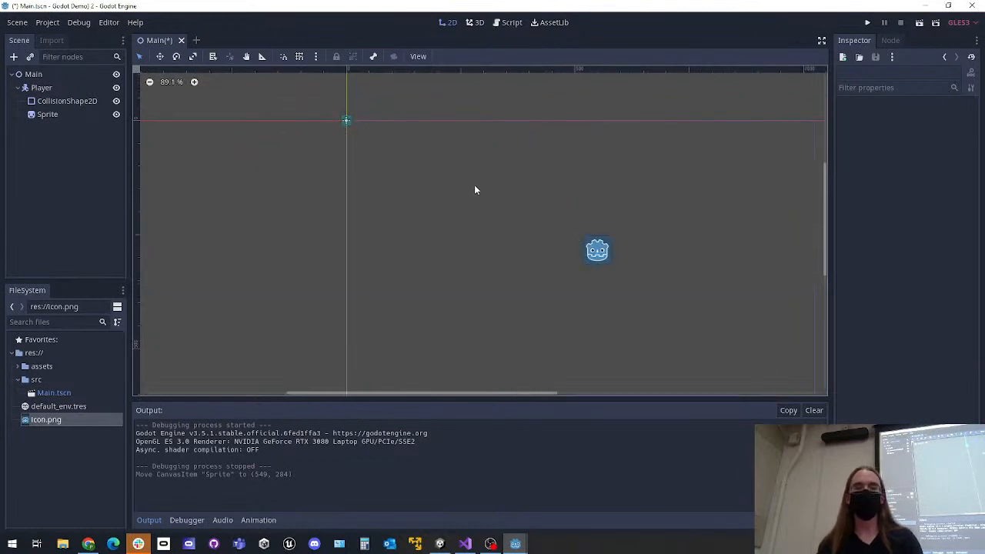
{"action": "key", "text": "ctrl+z"}
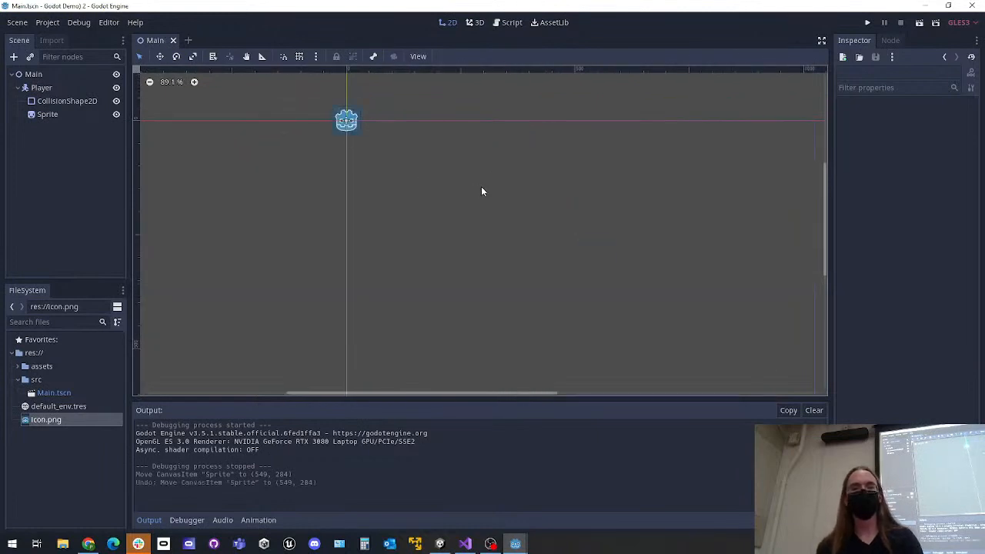
Save the Player branch as its own scene, Player.tscn, in the src folder
{"action": "left_click", "coordinate": [46, 88]}
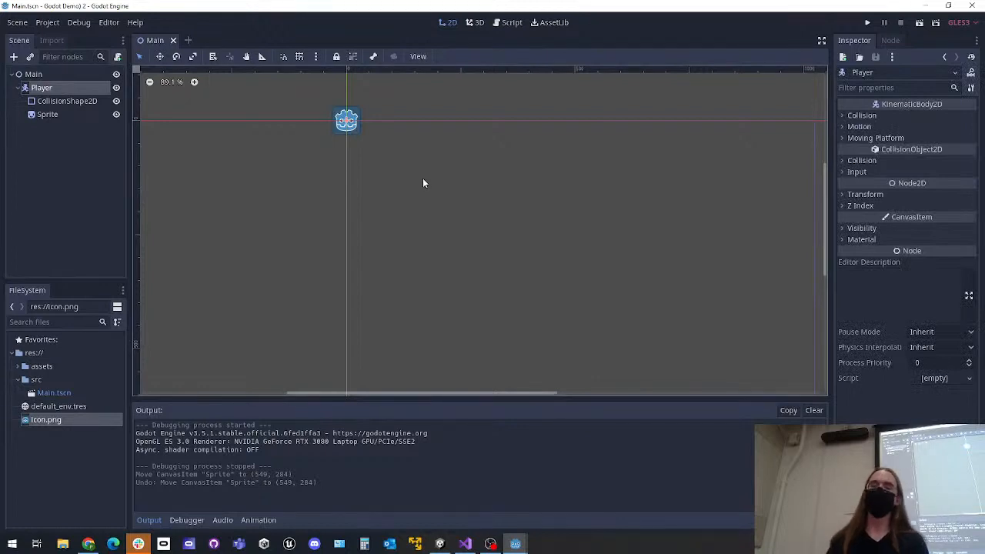
{"action": "right_click", "coordinate": [52, 90]}
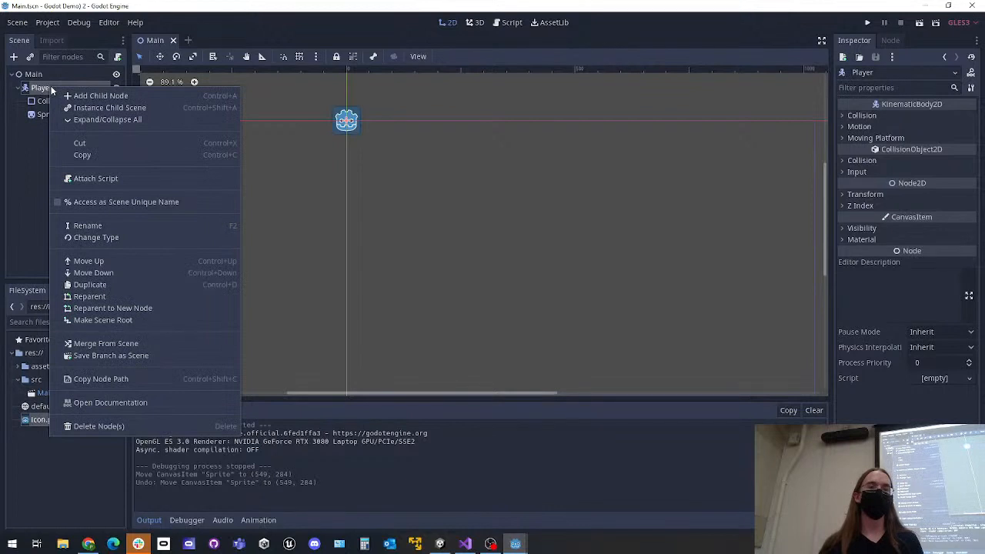
{"action": "left_click", "coordinate": [156, 355]}
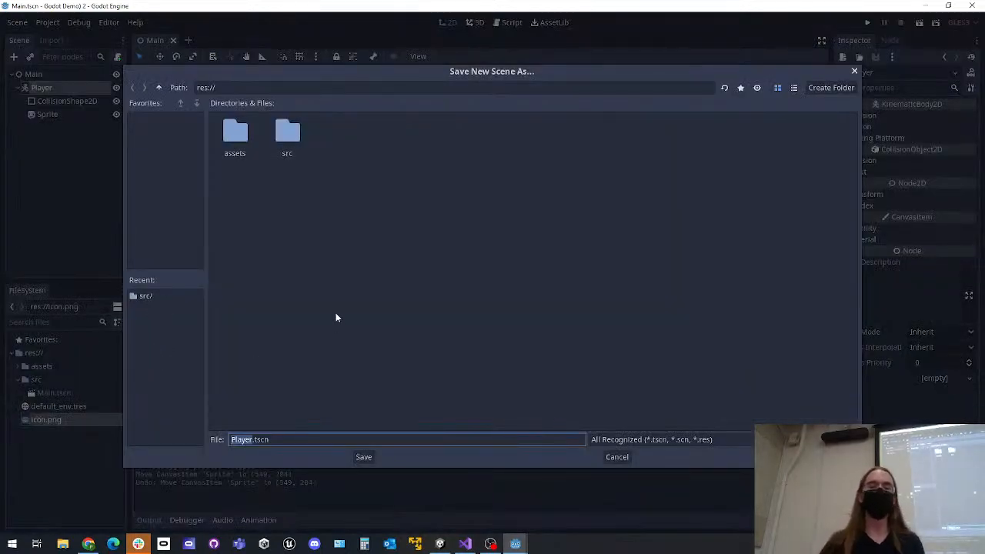
{"action": "double_click", "coordinate": [285, 138]}
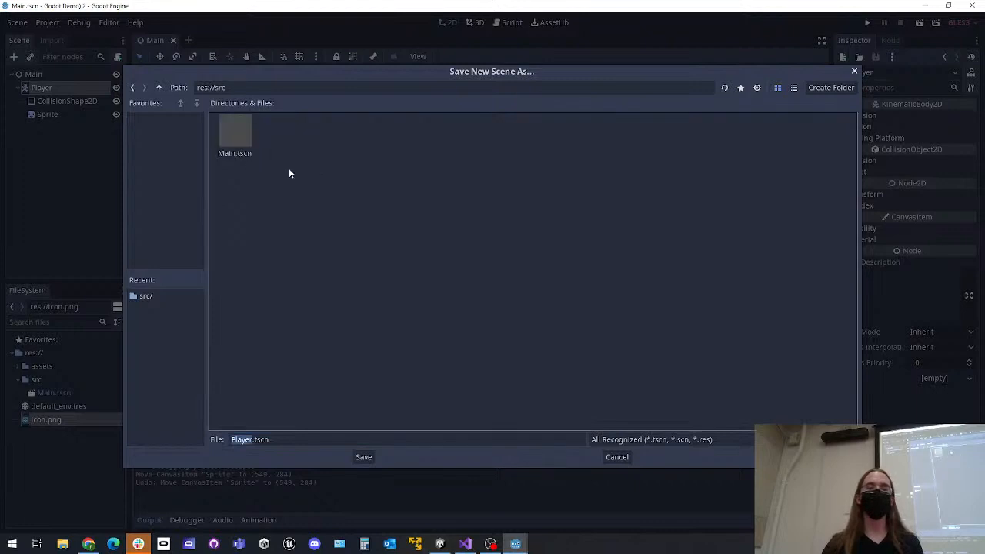
{"action": "left_click", "coordinate": [368, 457]}
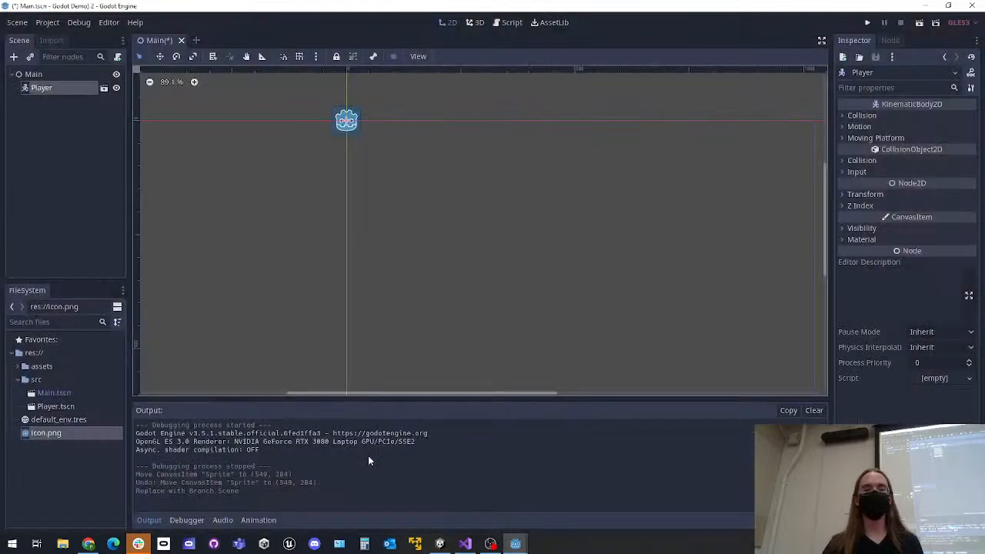
{"action": "left_click", "coordinate": [444, 196]}
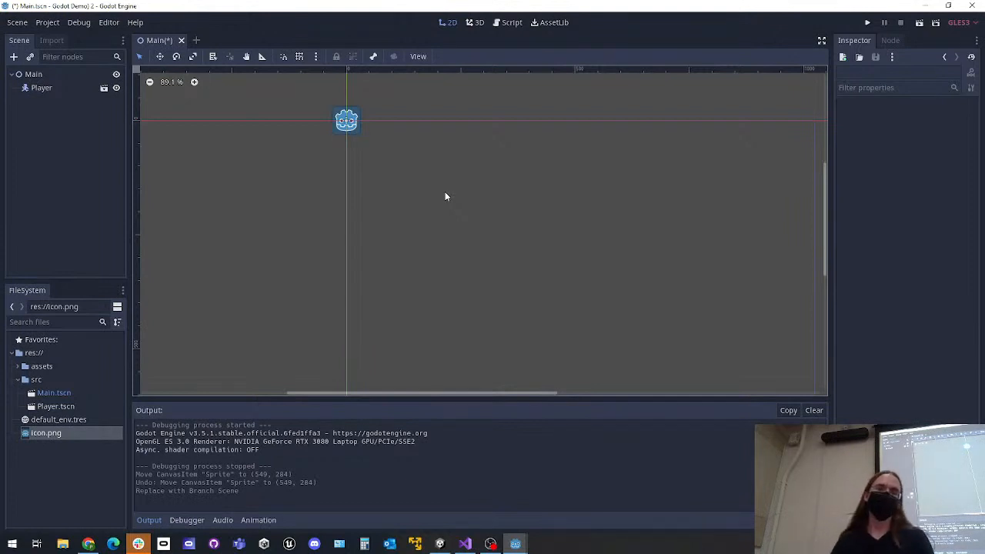
Move the Player instance in the Main scene to about (450, 259), inside the game's screen area
{"action": "middle_click_drag", "start_coordinate": [483, 187], "coordinate": [406, 169]}
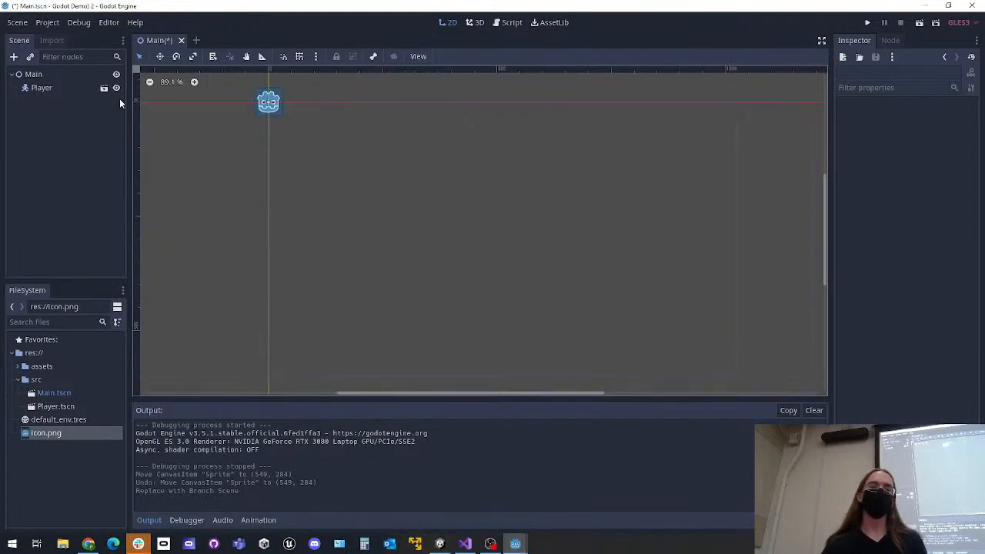
{"action": "left_click", "coordinate": [44, 89]}
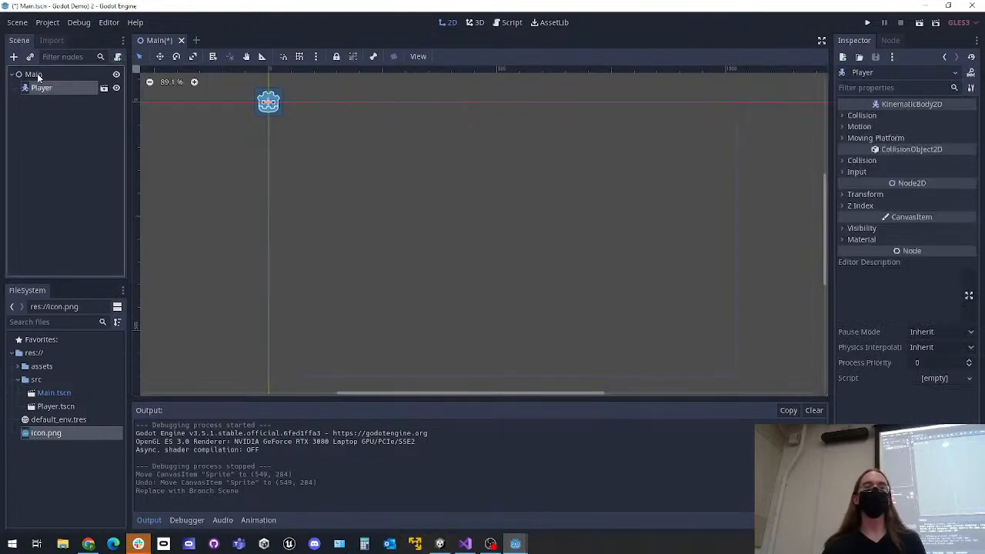
{"action": "left_click", "coordinate": [35, 74]}
{"action": "left_click", "coordinate": [42, 88]}
{"action": "left_click_drag", "start_coordinate": [267, 102], "coordinate": [484, 229]}
{"action": "scroll", "coordinate": [484, 228], "scroll_direction": "up", "scroll_amount": 5}
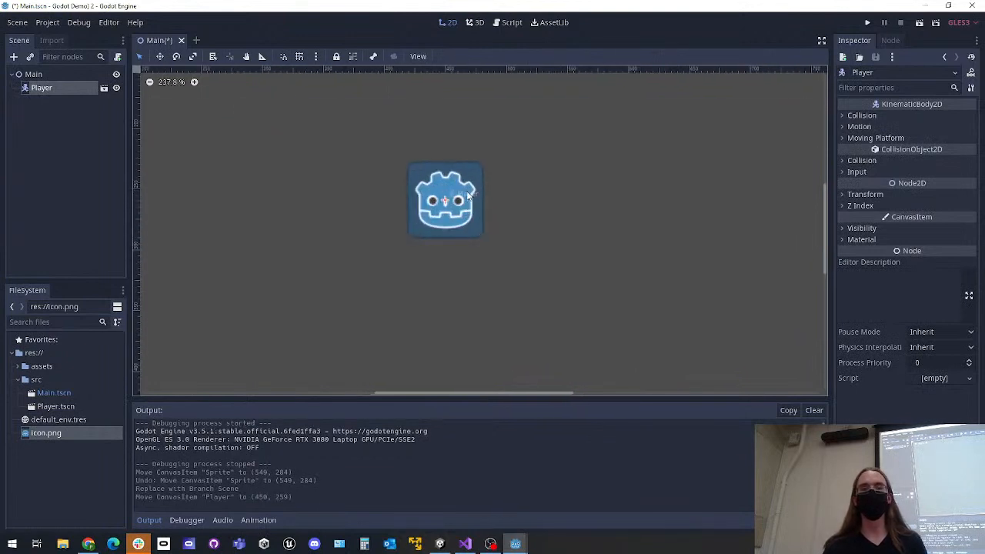
{"action": "scroll", "coordinate": [446, 218], "scroll_direction": "down", "scroll_amount": 6}
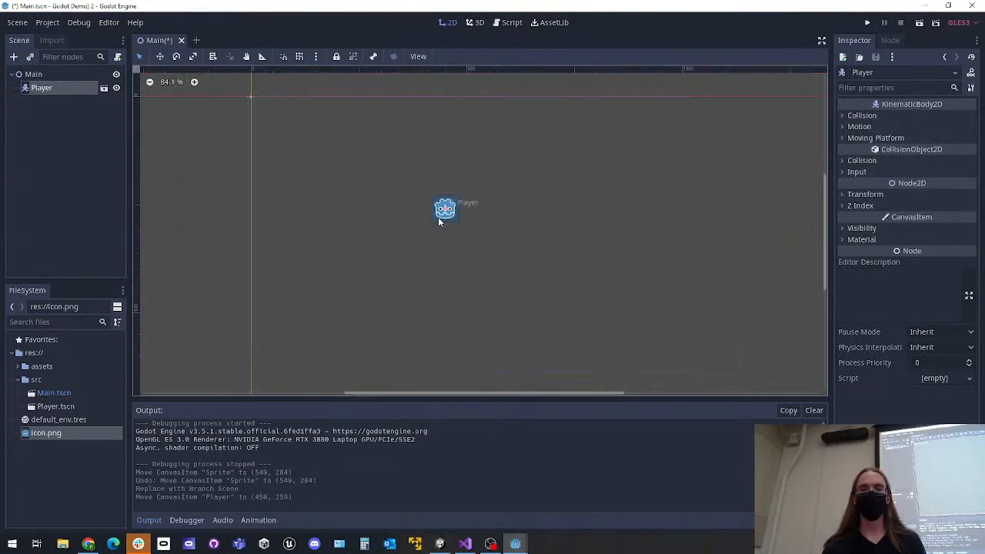
Save the Main scene, run the project to check the Player's placement, and close the game window
{"action": "left_click", "coordinate": [436, 255]}
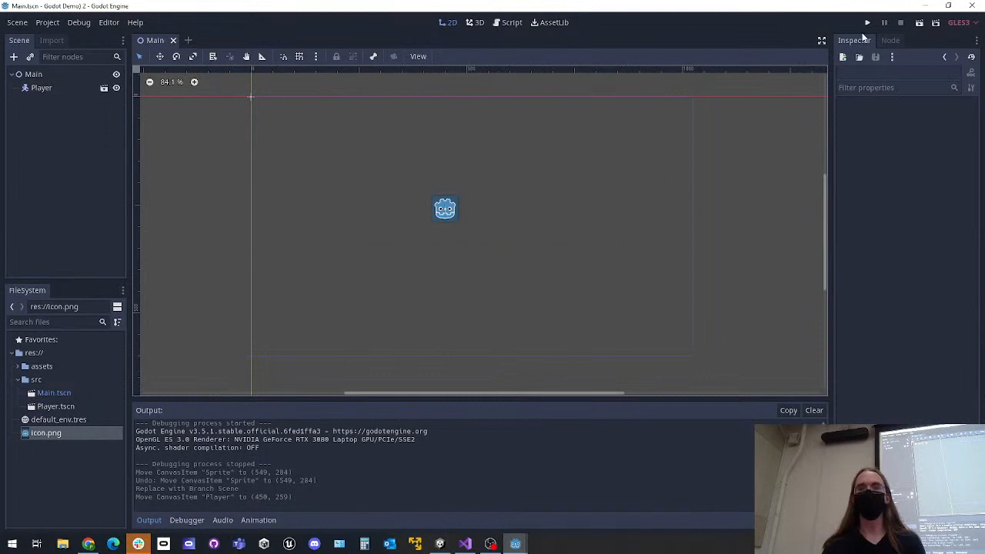
{"action": "left_click", "coordinate": [867, 23]}
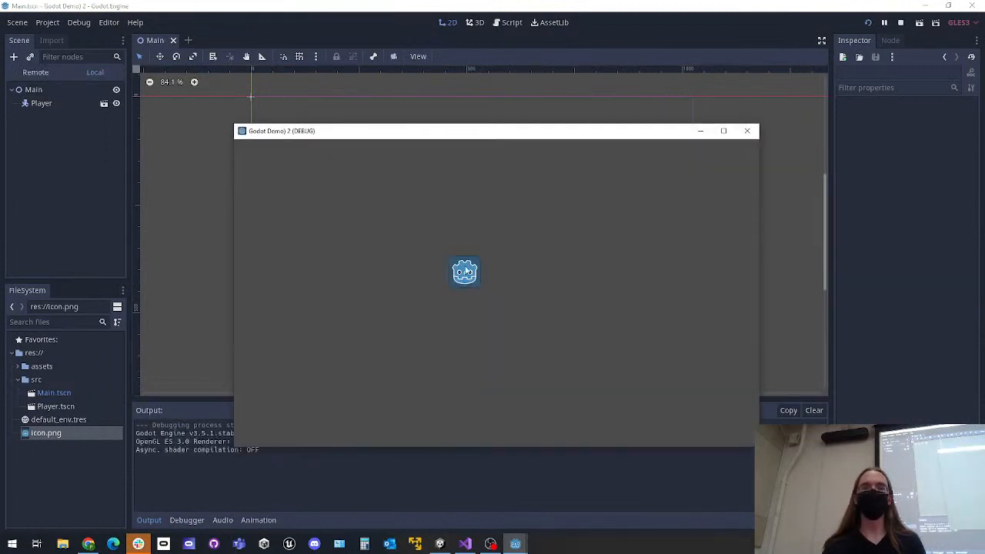
{"action": "left_click", "coordinate": [745, 131]}
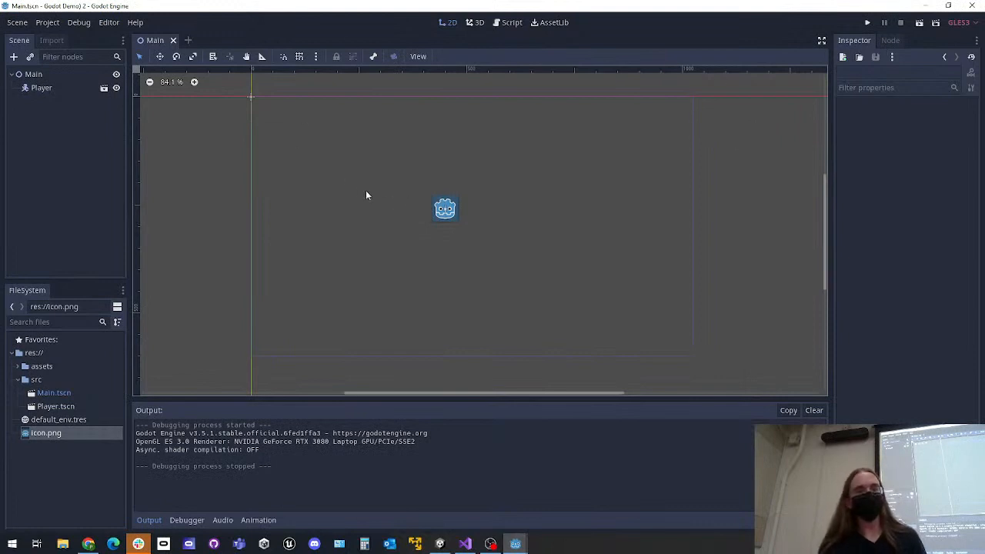
Open the Player scene in the editor from its instance in Main and examine its nodes and sprite
{"action": "left_click", "coordinate": [58, 88]}
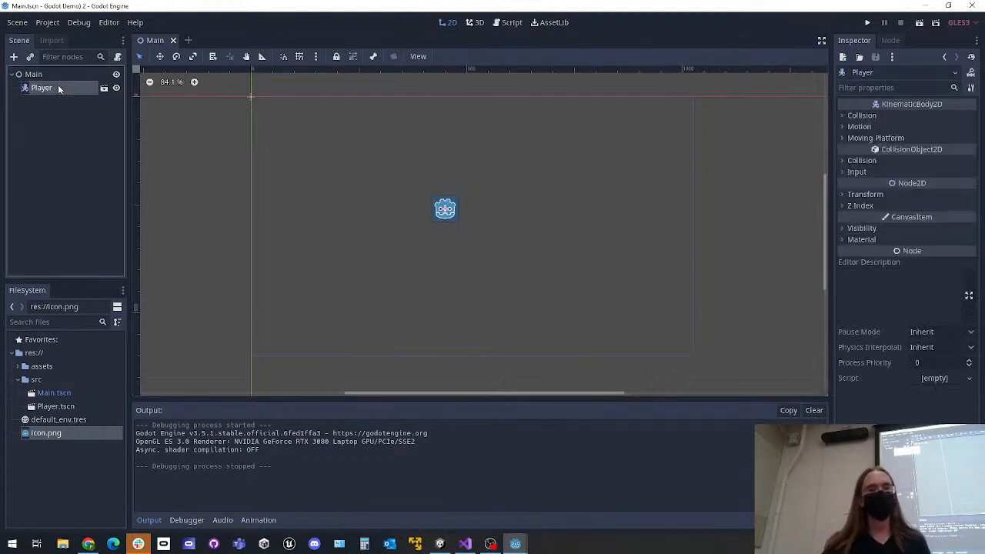
{"action": "left_click", "coordinate": [104, 90]}
{"action": "middle_click_drag", "start_coordinate": [267, 122], "coordinate": [446, 252]}
{"action": "scroll", "coordinate": [446, 252], "scroll_direction": "up", "scroll_amount": 5}
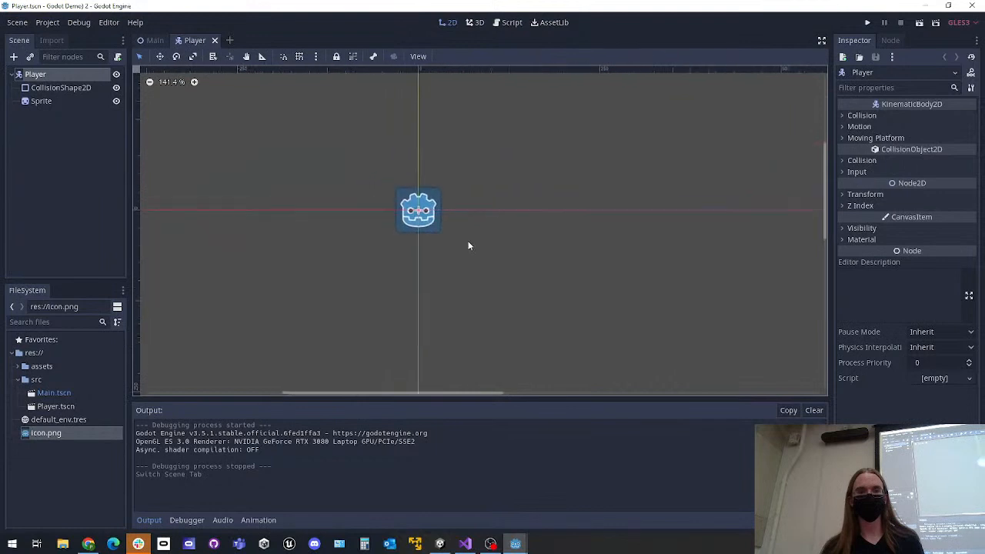
{"action": "scroll", "coordinate": [477, 262], "scroll_direction": "down", "scroll_amount": 2}
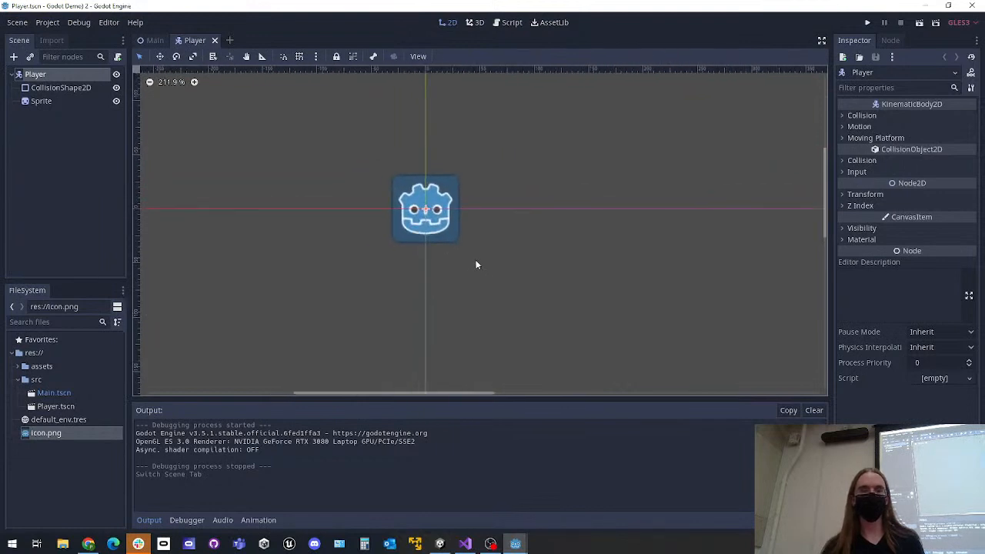
Return to the Main scene and delete the Player instance from it
{"action": "left_click", "coordinate": [148, 40]}
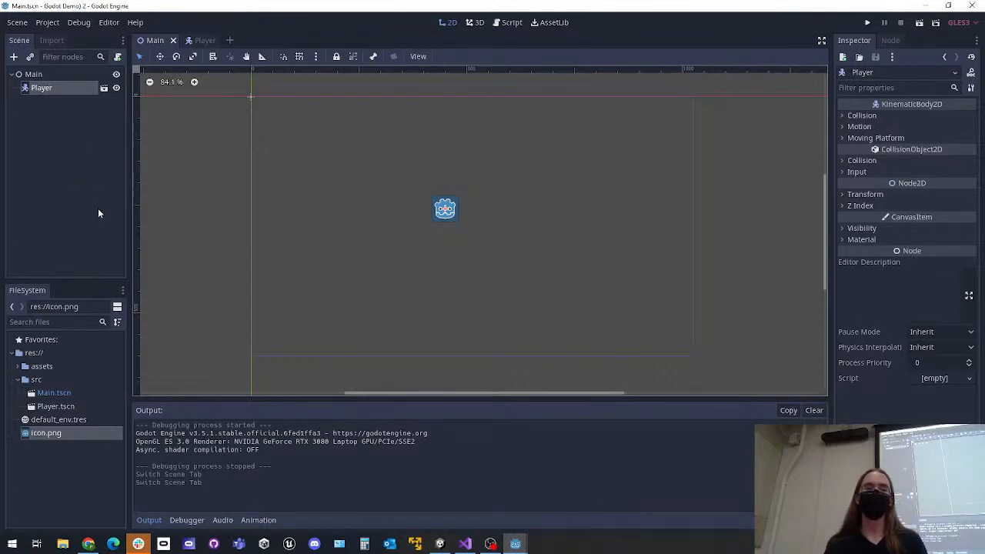
{"action": "left_click", "coordinate": [34, 92]}
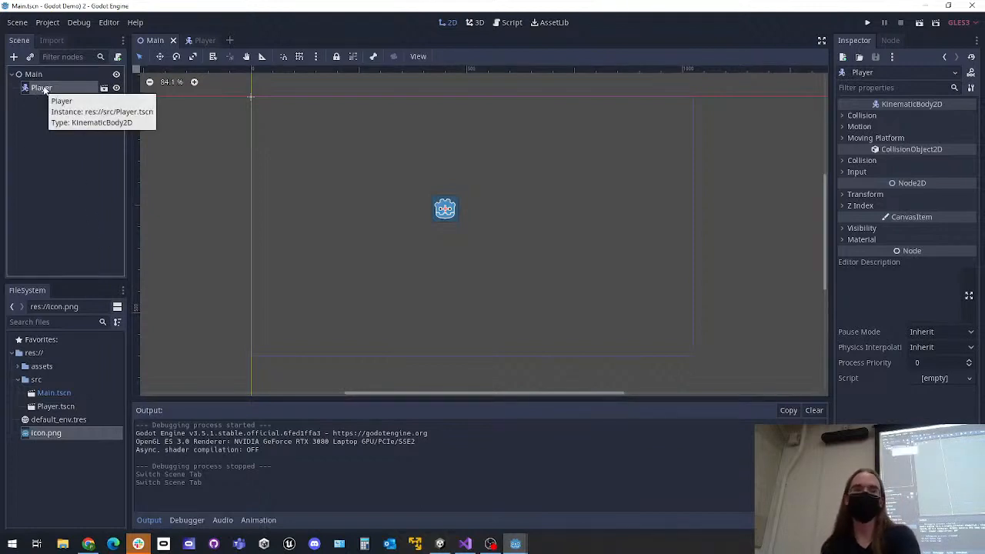
{"action": "right_click", "coordinate": [49, 89]}
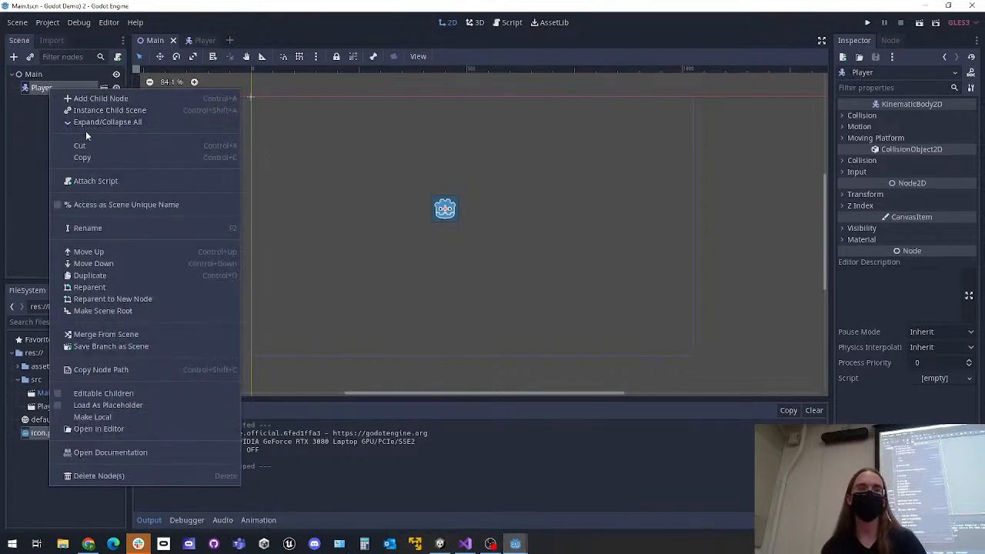
{"action": "left_click", "coordinate": [100, 474]}
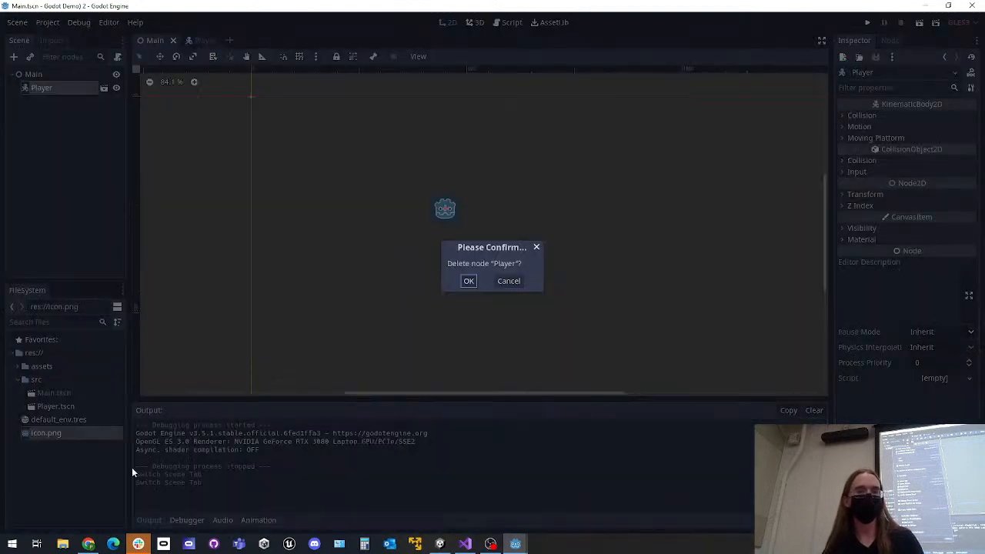
{"action": "left_click", "coordinate": [468, 281]}
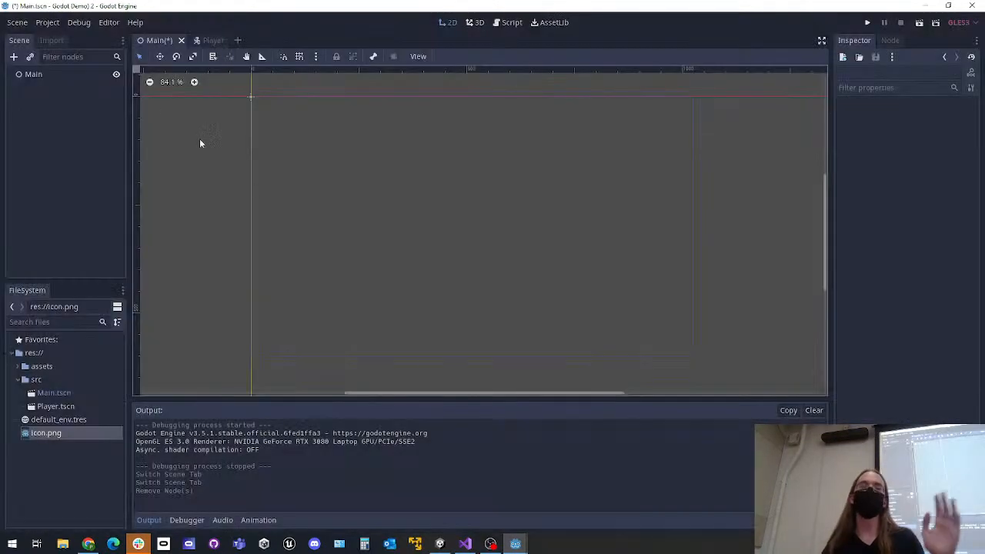
Instance src/Player.tscn as a child scene of the Main node
{"action": "left_click", "coordinate": [31, 56]}
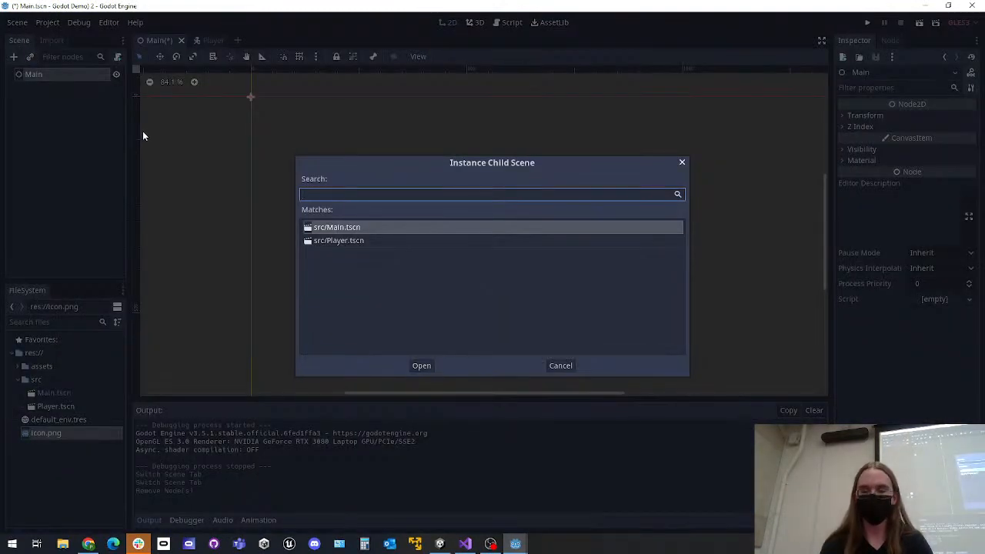
{"action": "key", "text": "Down"}
{"action": "key", "text": "Return"}
{"action": "left_click", "coordinate": [66, 137]}
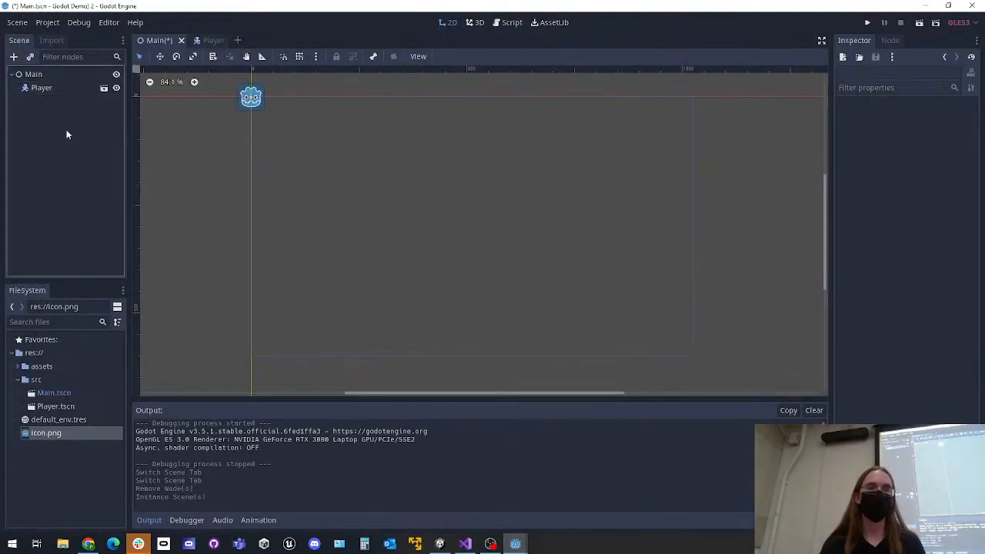
View the Player scene from the new instance, then return to Main and save it
{"action": "left_click", "coordinate": [104, 89]}
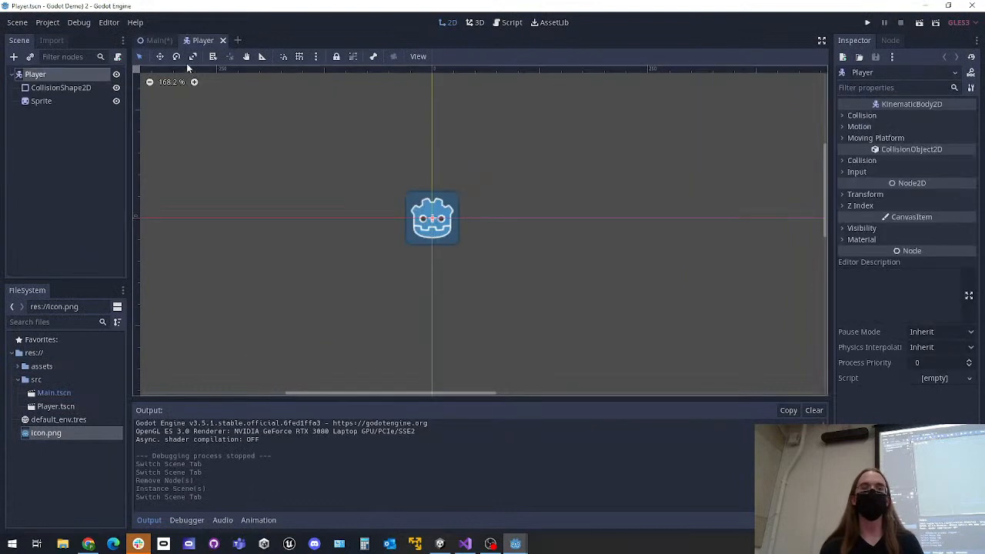
{"action": "left_click", "coordinate": [154, 40]}
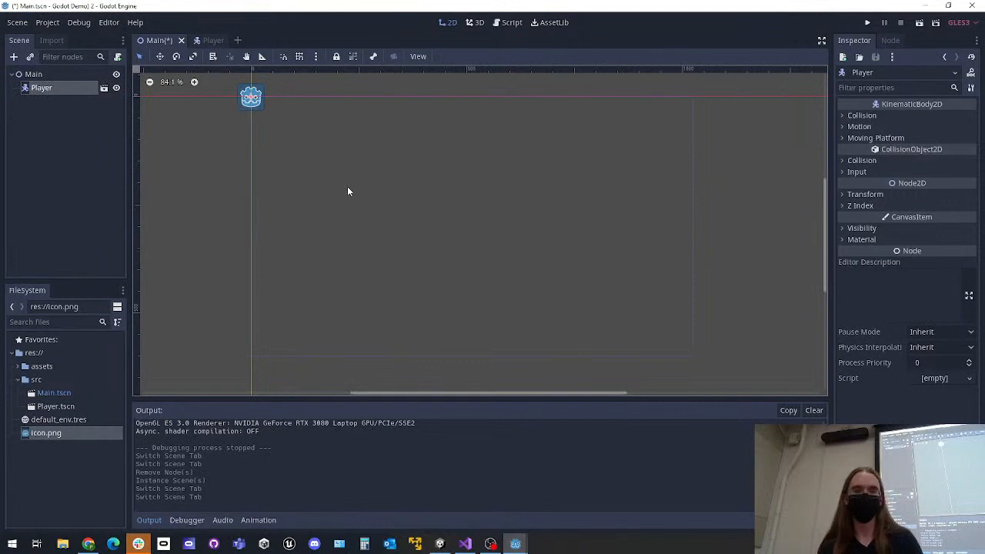
{"action": "key", "text": "ctrl+s"}
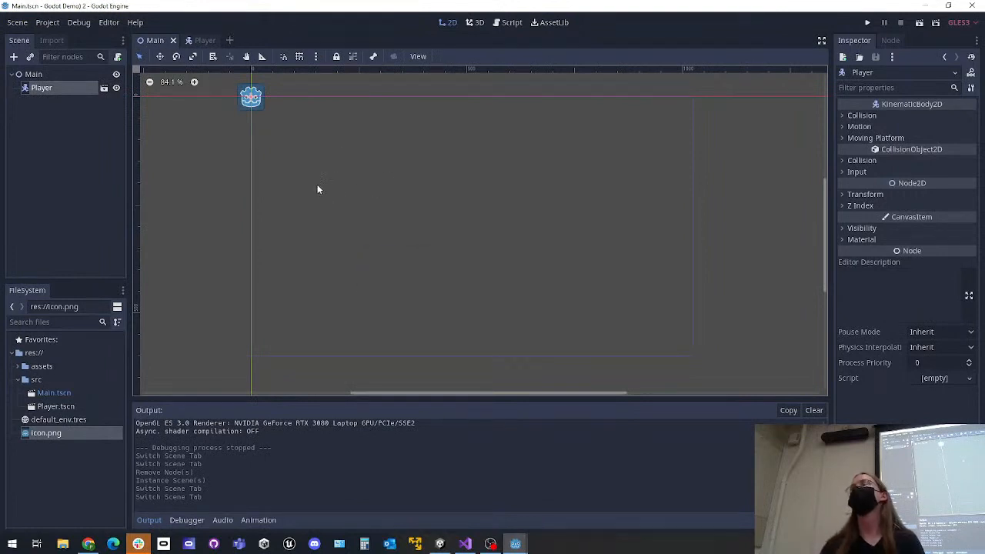
{"action": "left_click", "coordinate": [63, 123]}
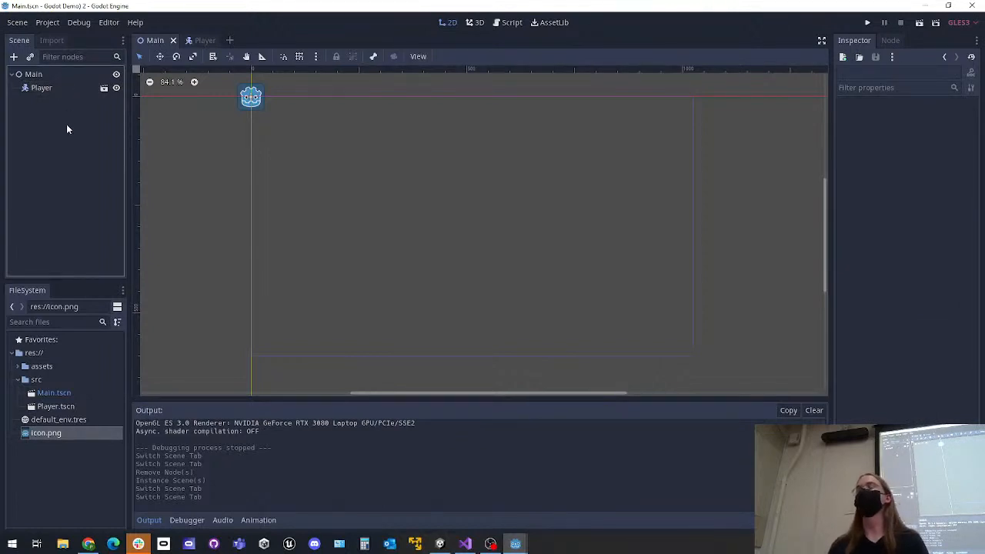
{"action": "left_click", "coordinate": [29, 58]}
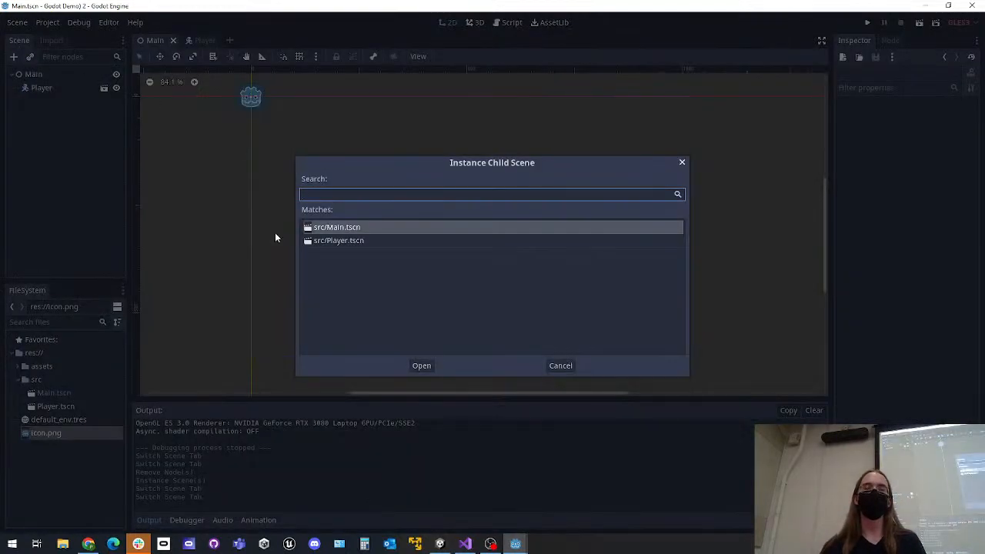
{"action": "left_click", "coordinate": [365, 242]}
{"action": "left_click", "coordinate": [373, 225]}
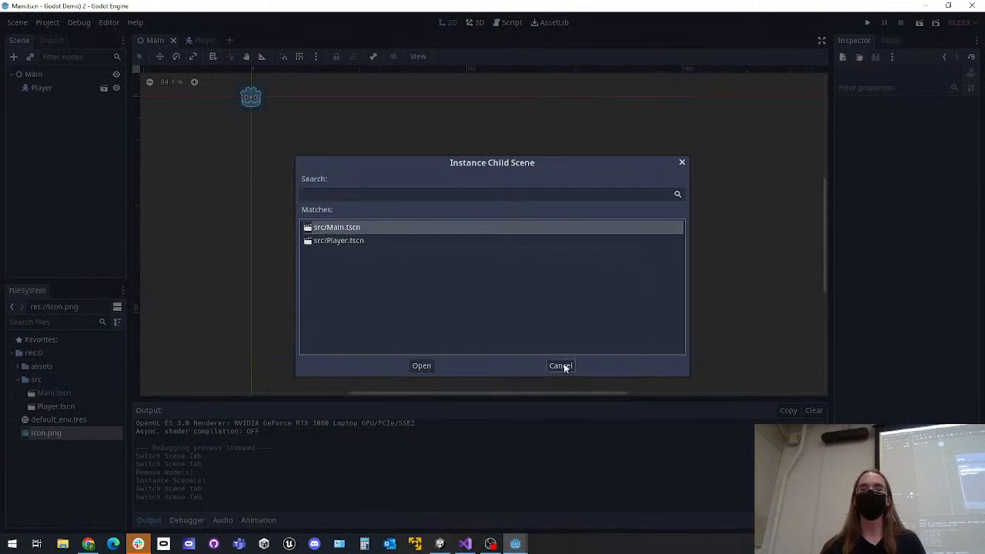
{"action": "left_click", "coordinate": [364, 242]}
{"action": "left_click", "coordinate": [556, 366]}
{"action": "left_click", "coordinate": [83, 142]}
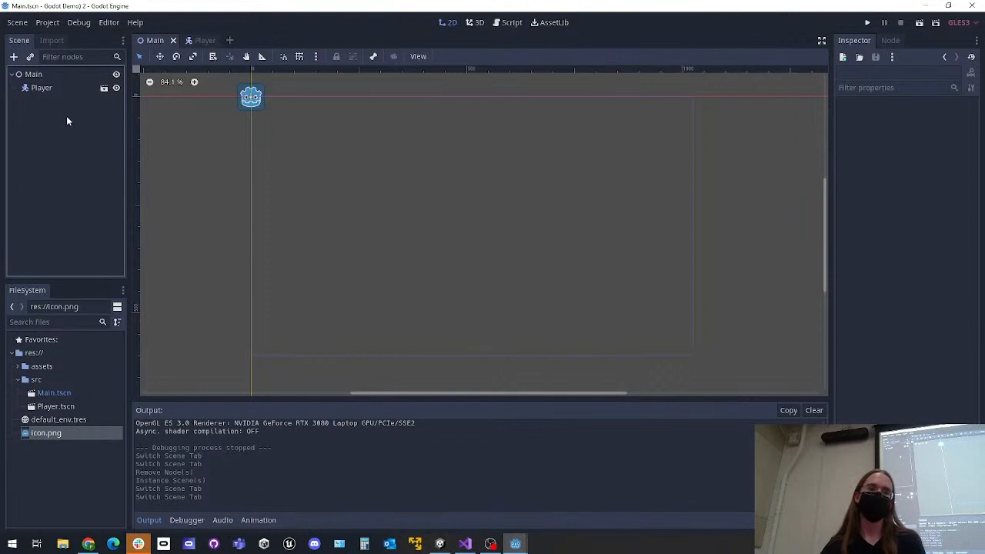
Add a KinematicBody2D node directly under the Main node
{"action": "left_click", "coordinate": [40, 73]}
{"action": "left_click", "coordinate": [13, 57]}
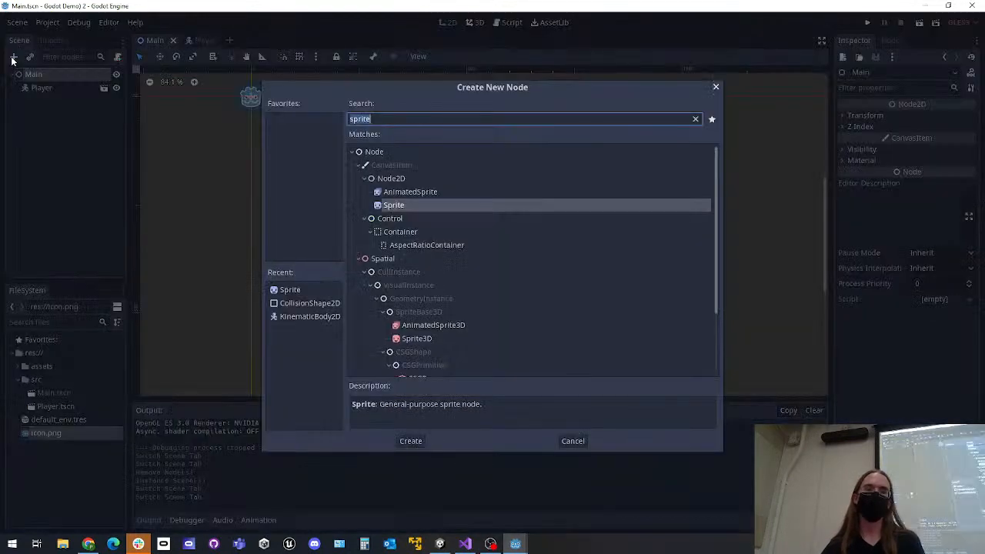
{"action": "type", "text": "kinemati"}
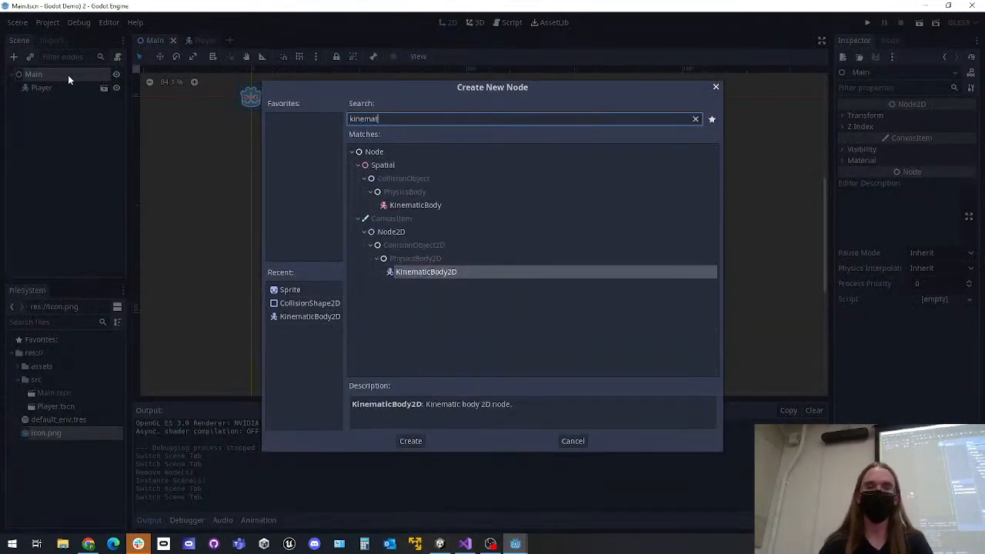
{"action": "key", "text": "Return"}
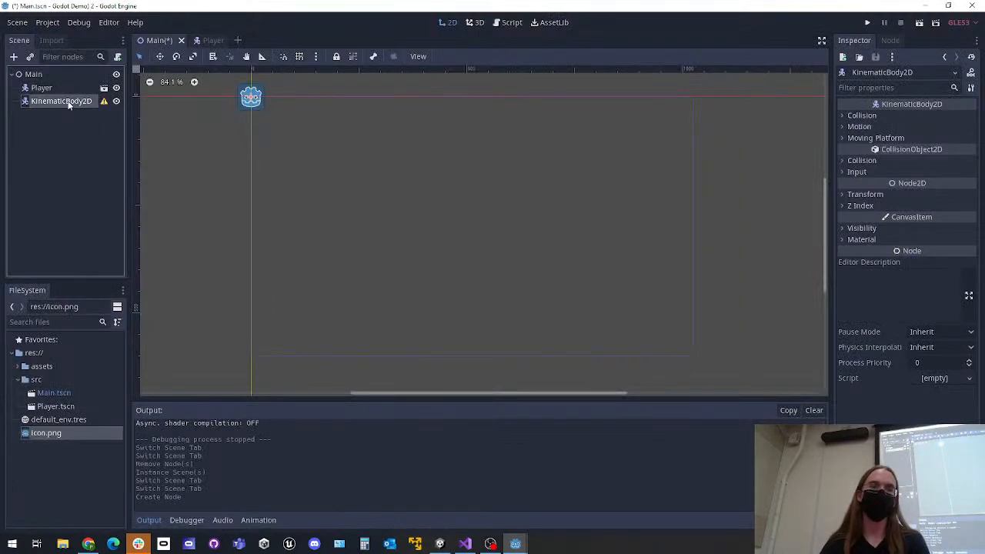
Add a CollisionShape2D child to the new KinematicBody2D and give it a RectangleShape2D shape
{"action": "right_click", "coordinate": [68, 108]}
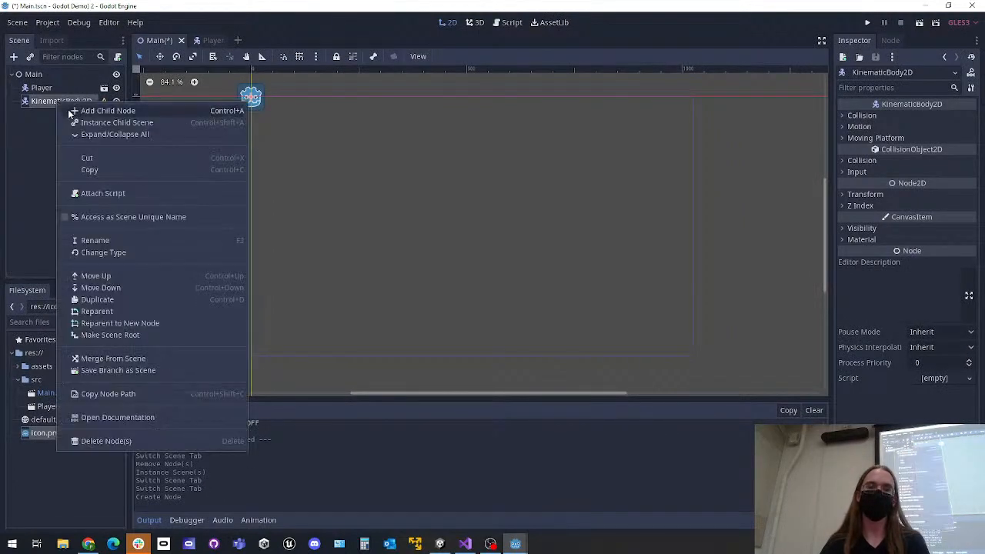
{"action": "left_click", "coordinate": [71, 109]}
{"action": "type", "text": "collision"}
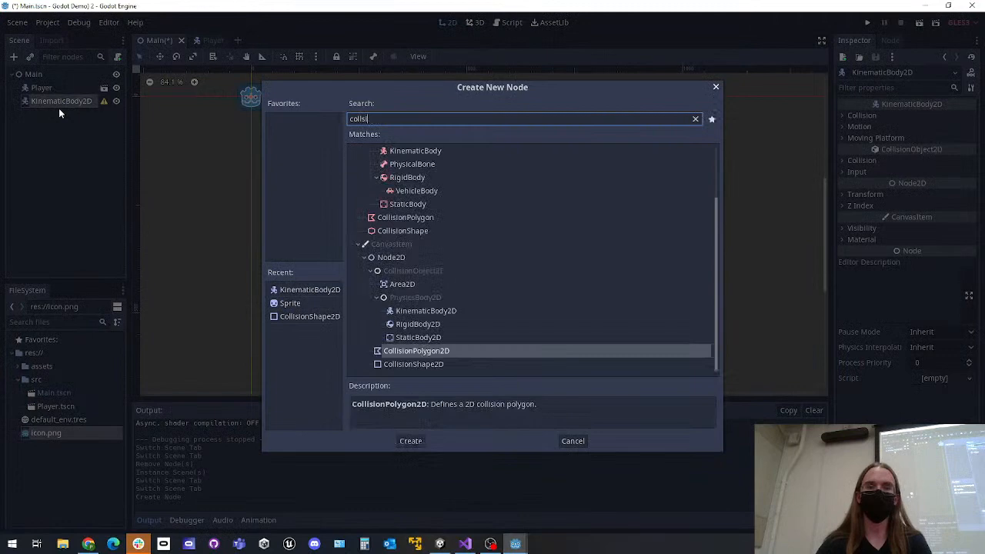
{"action": "key", "text": "Down"}
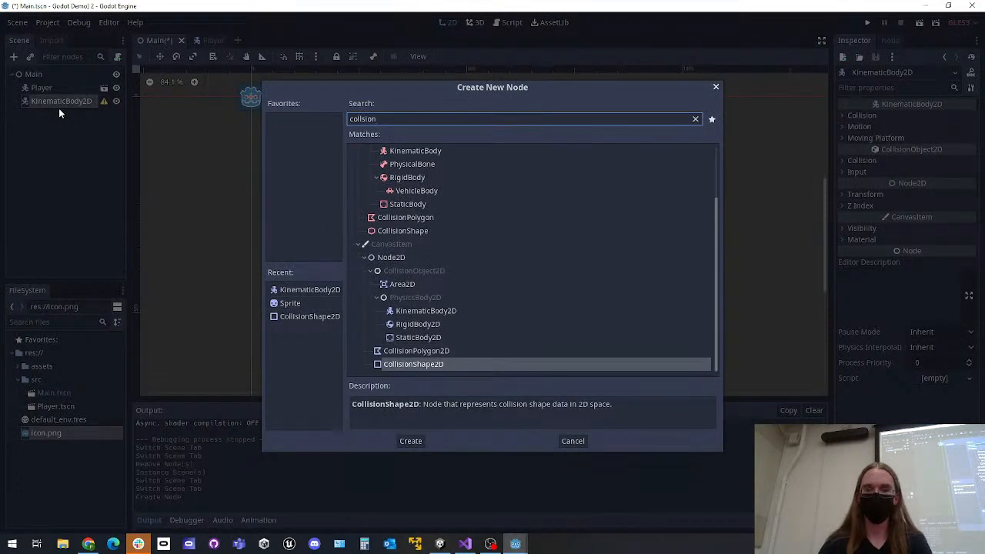
{"action": "key", "text": "Return"}
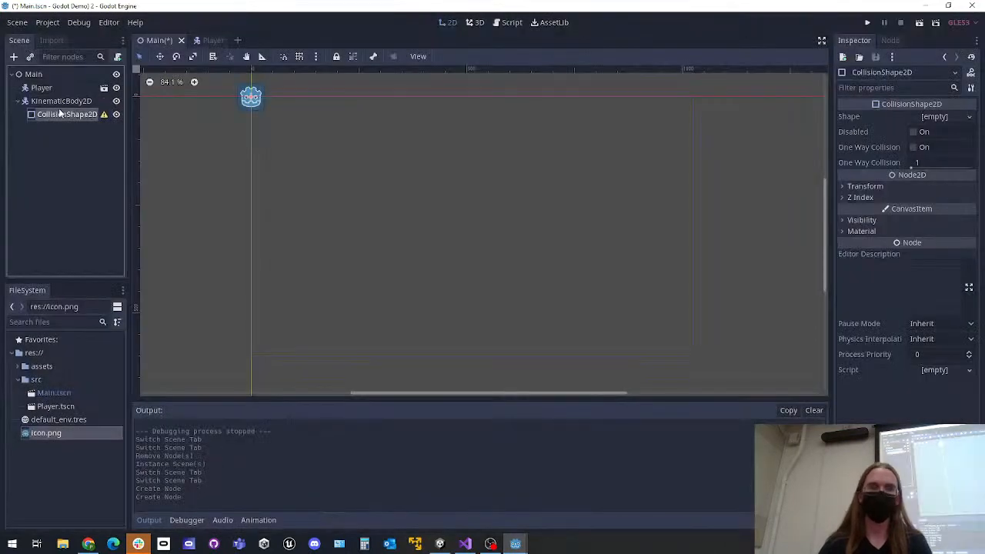
{"action": "left_click", "coordinate": [933, 117]}
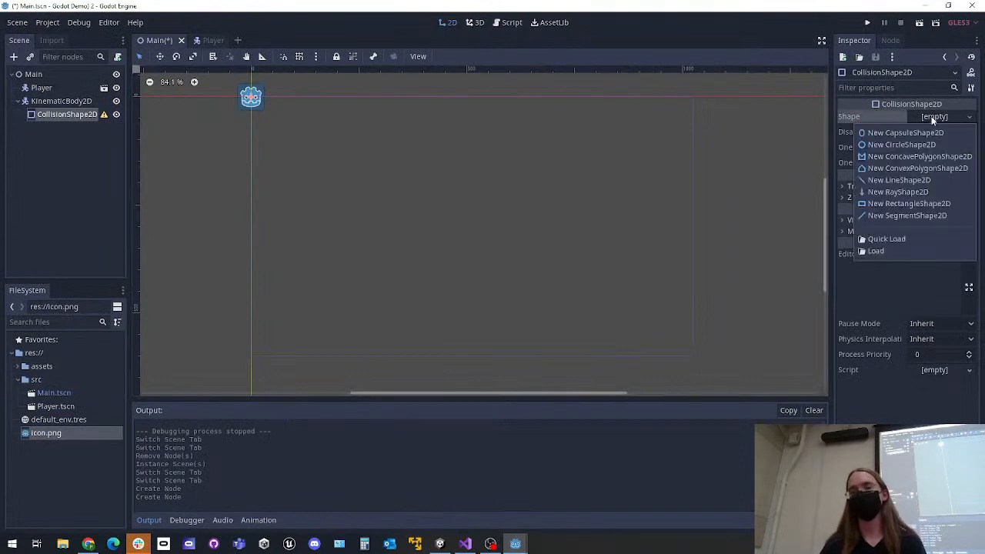
{"action": "left_click", "coordinate": [891, 205]}
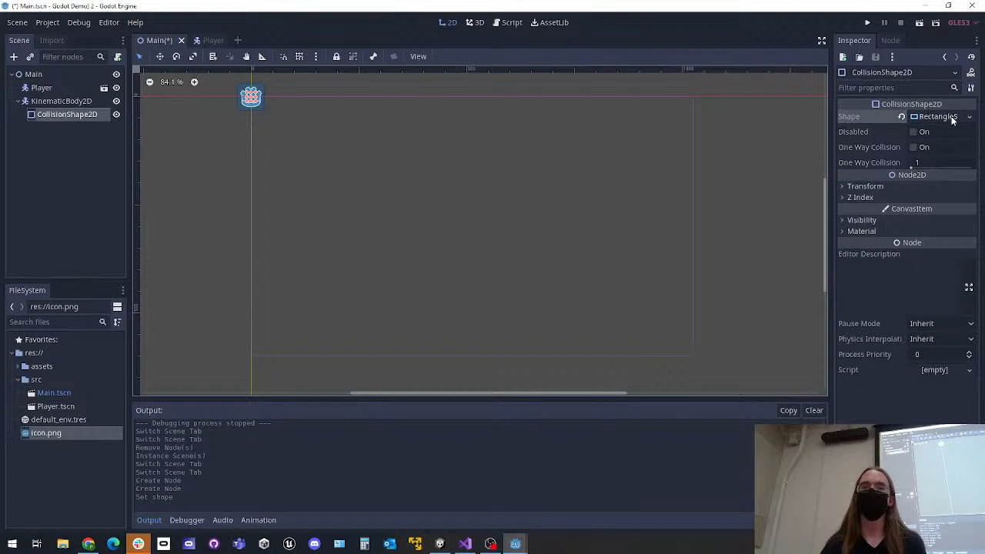
Add a Sprite child to the KinematicBody2D and use icon.png as its texture
{"action": "left_click", "coordinate": [42, 100]}
{"action": "left_click", "coordinate": [15, 56]}
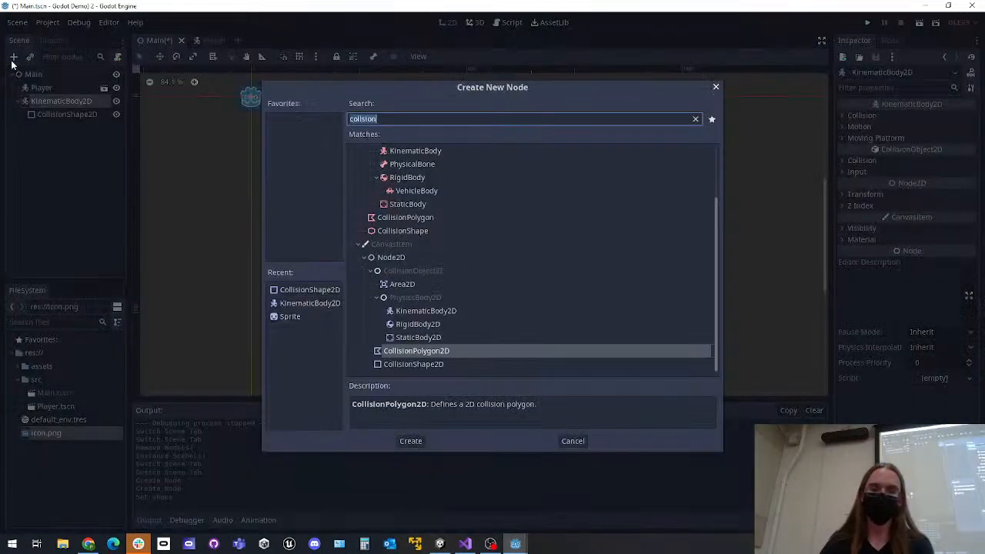
{"action": "type", "text": "sprite"}
{"action": "key", "text": "Return"}
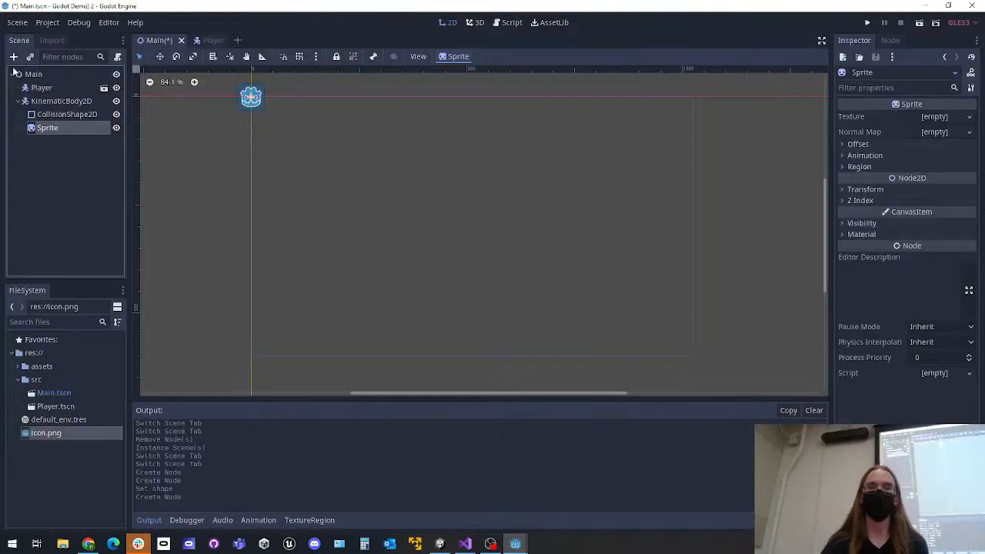
{"action": "left_click_drag", "start_coordinate": [39, 433], "coordinate": [936, 117]}
Undo the sprite, collision shape and KinematicBody2D additions in Main, and save the Main scene
{"action": "key", "text": "ctrl+z"}
{"action": "key", "text": "ctrl+z"}
{"action": "key", "text": "ctrl+z"}
{"action": "key", "text": "ctrl+z"}
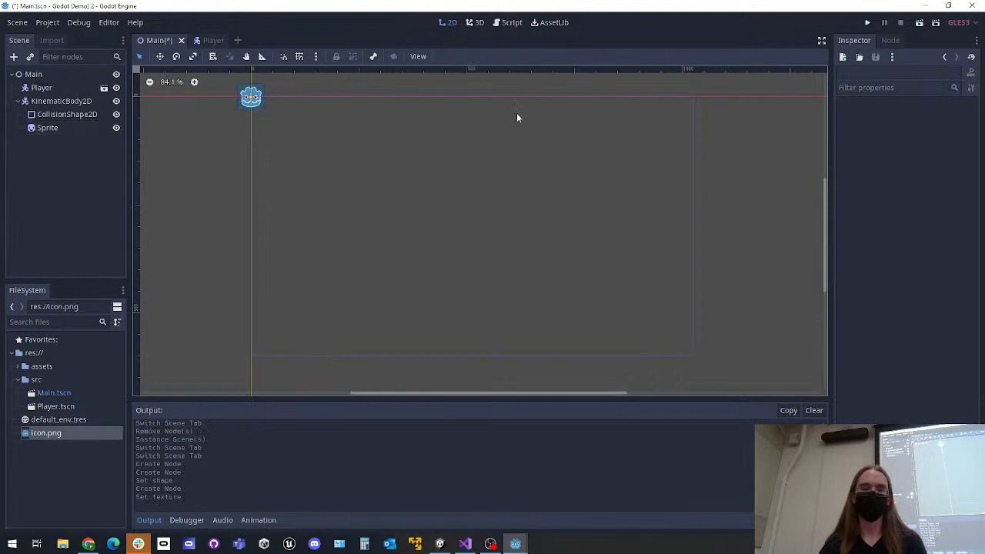
{"action": "key", "text": "ctrl+z"}
{"action": "key", "text": "ctrl+z"}
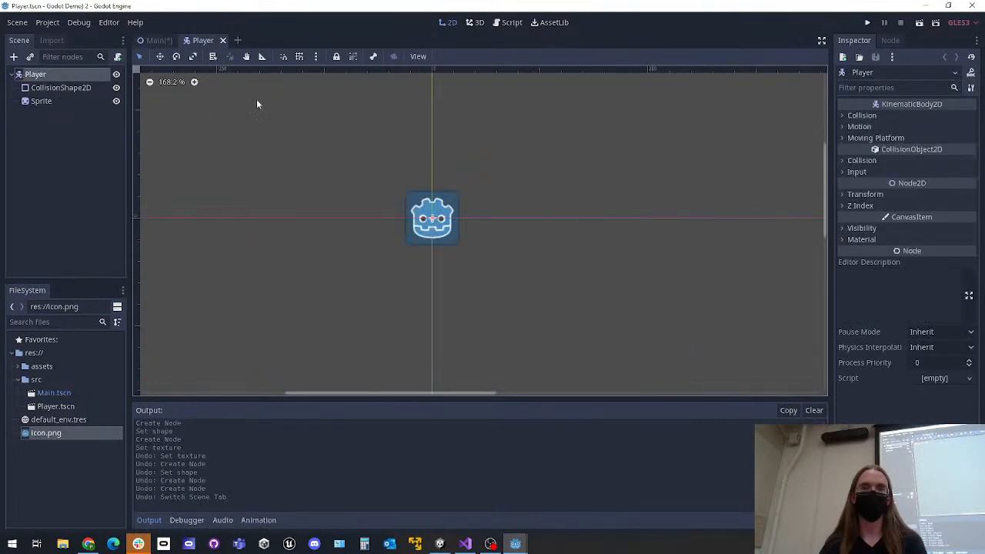
{"action": "left_click", "coordinate": [154, 40]}
{"action": "key", "text": "ctrl+s"}
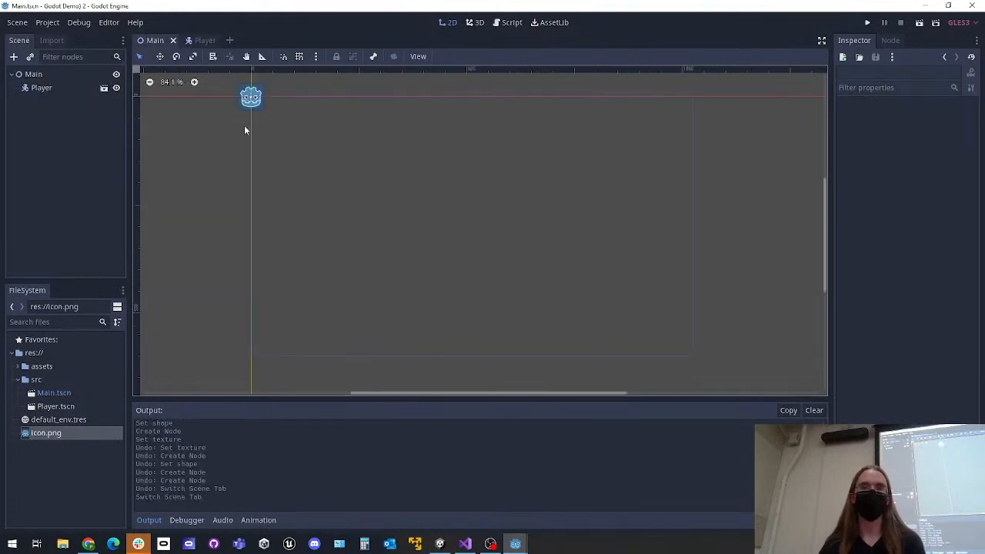
Move the Player instance in the Main scene away from the origin to about (408, 245)
{"action": "middle_click_drag", "start_coordinate": [263, 139], "coordinate": [324, 194]}
{"action": "scroll", "coordinate": [323, 193], "scroll_direction": "up", "scroll_amount": 1}
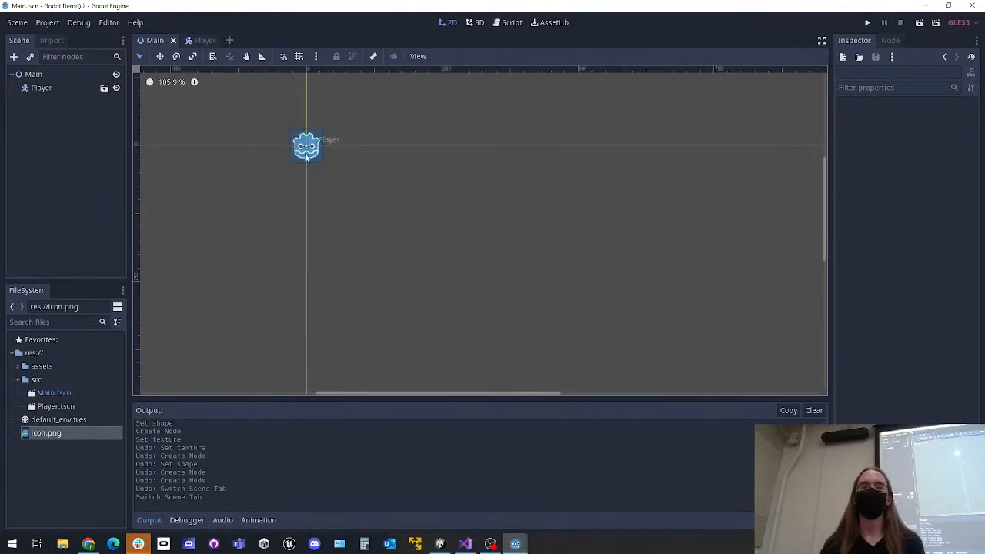
{"action": "left_click_drag", "start_coordinate": [286, 146], "coordinate": [507, 279]}
{"action": "left_click", "coordinate": [142, 134]}
Try to save the Player instance's branch as a separate scene
{"action": "right_click", "coordinate": [38, 87]}
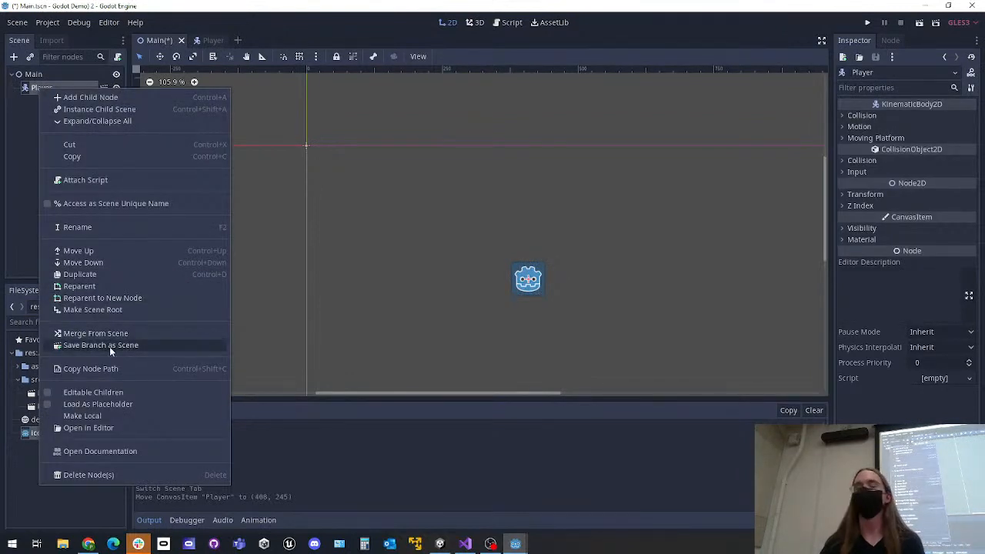
{"action": "left_click", "coordinate": [291, 183]}
{"action": "left_click", "coordinate": [42, 88]}
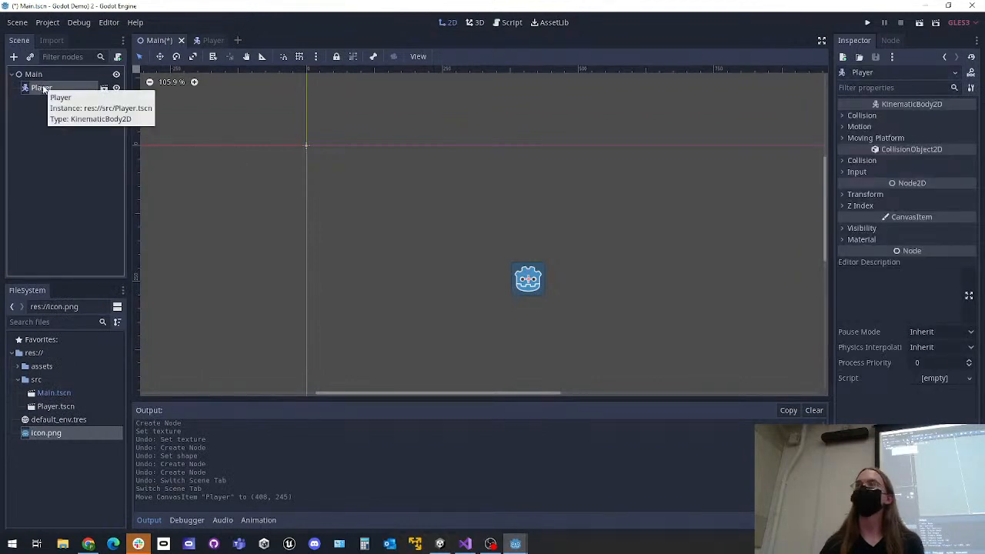
{"action": "right_click", "coordinate": [41, 89]}
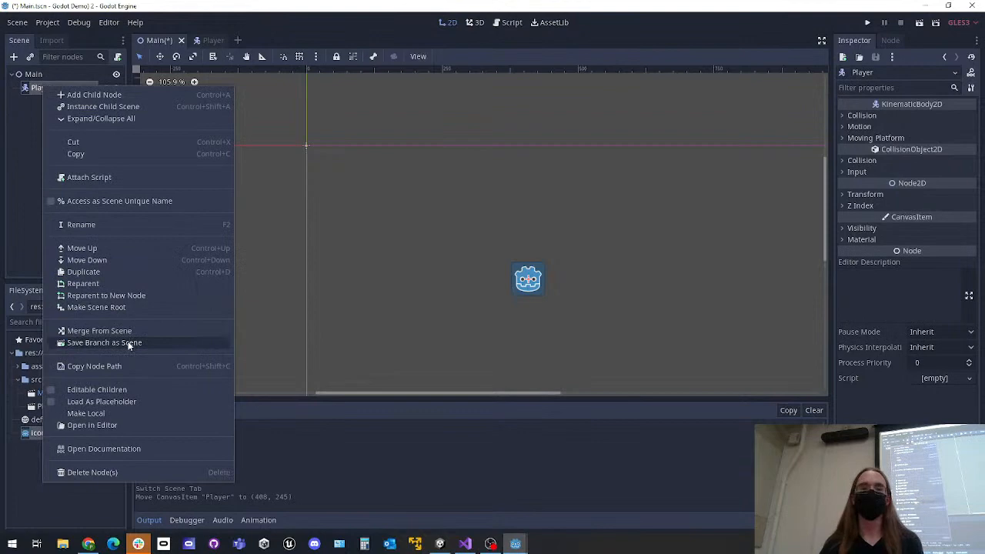
{"action": "left_click", "coordinate": [104, 342]}
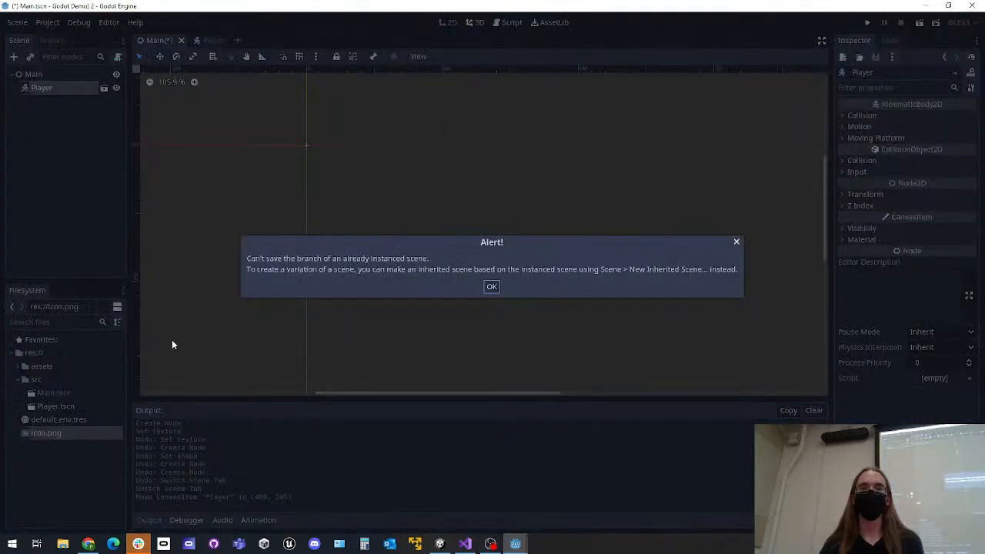
{"action": "left_click", "coordinate": [492, 289]}
Save Main and attach a new default-template GDScript at res://src/Player.gd to the Player scene's root node
{"action": "key", "text": "ctrl+s"}
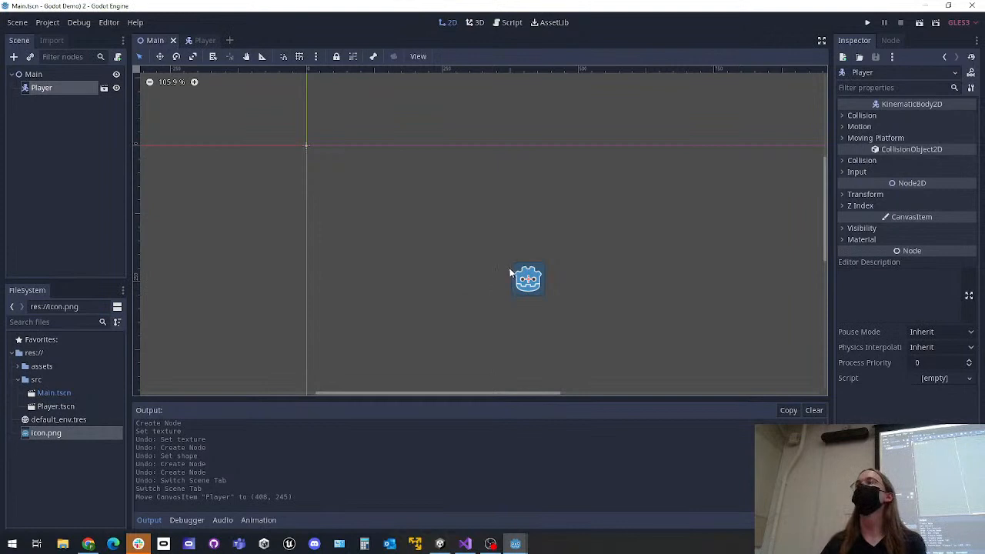
{"action": "left_click", "coordinate": [198, 42]}
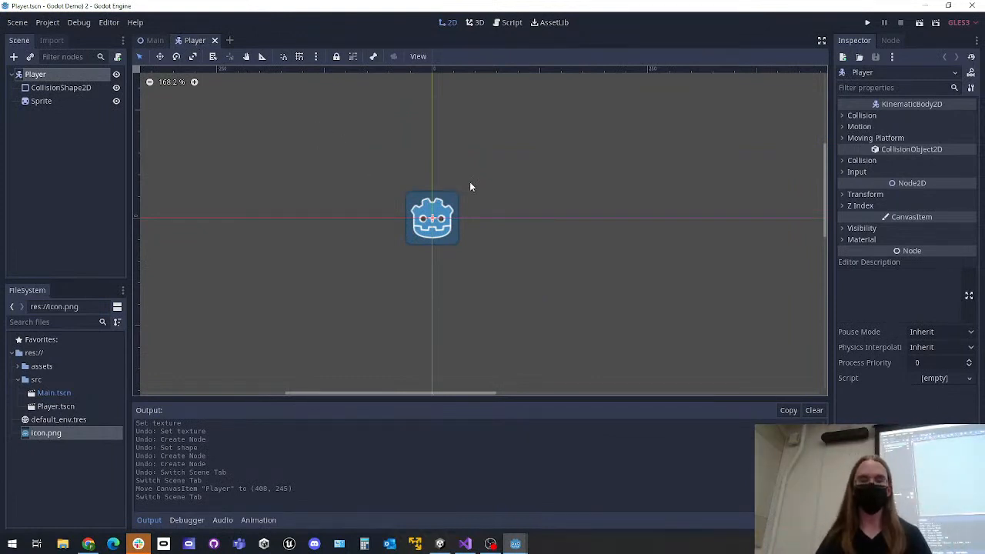
{"action": "scroll", "coordinate": [476, 197], "scroll_direction": "up", "scroll_amount": 3}
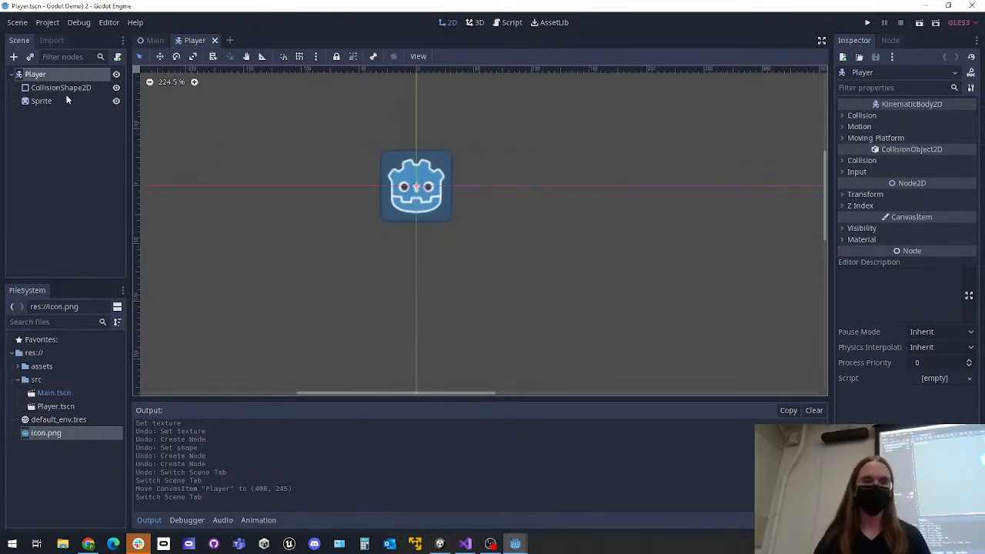
{"action": "scroll", "coordinate": [497, 193], "scroll_direction": "down", "scroll_amount": 1}
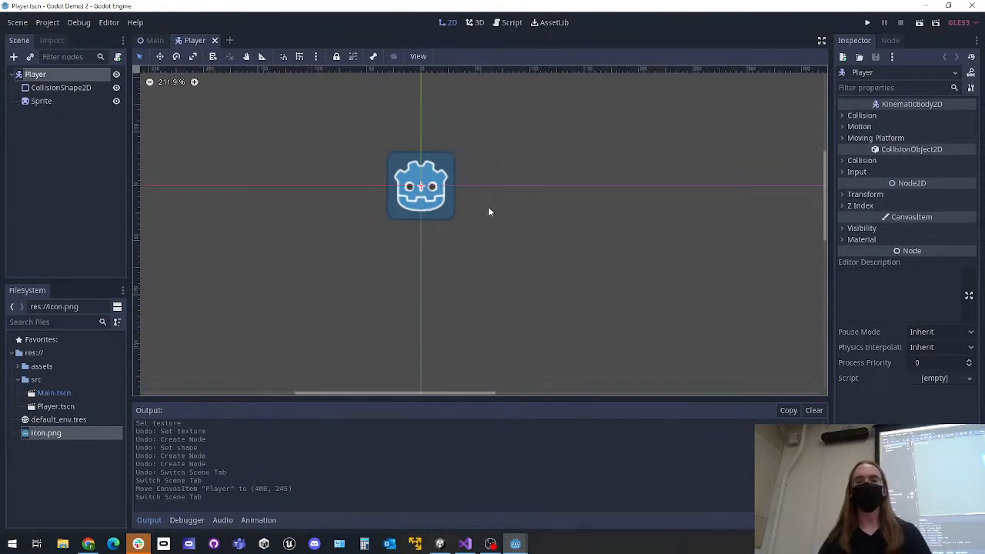
{"action": "left_click", "coordinate": [116, 57]}
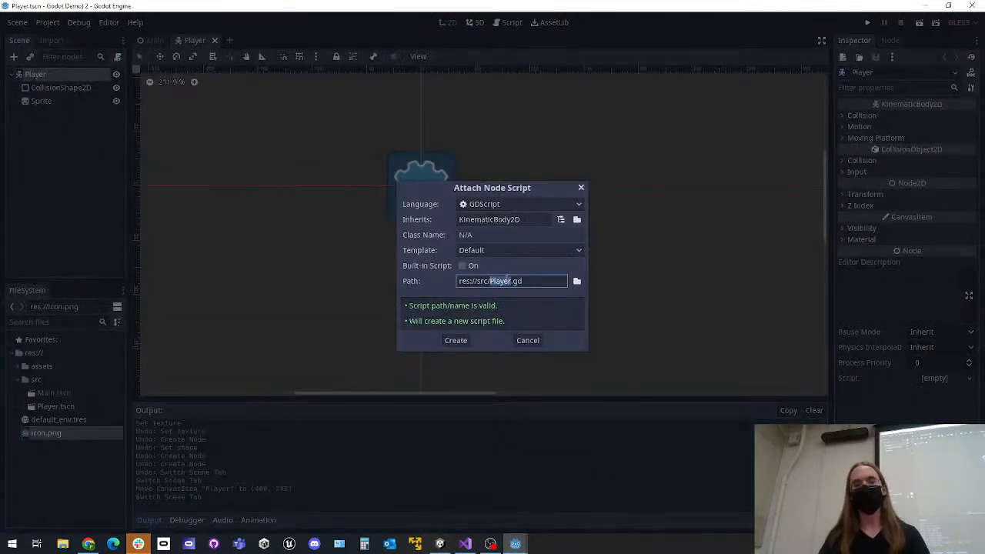
{"action": "left_click", "coordinate": [455, 341]}
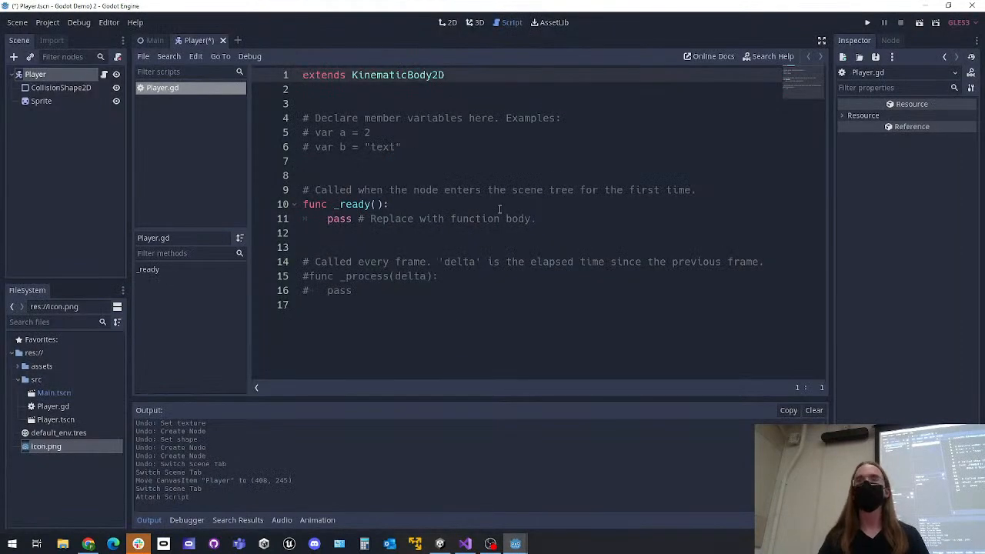
Save the Player scene from the 2D view and reopen Player.gd from its node to view the template code
{"action": "left_click", "coordinate": [448, 22]}
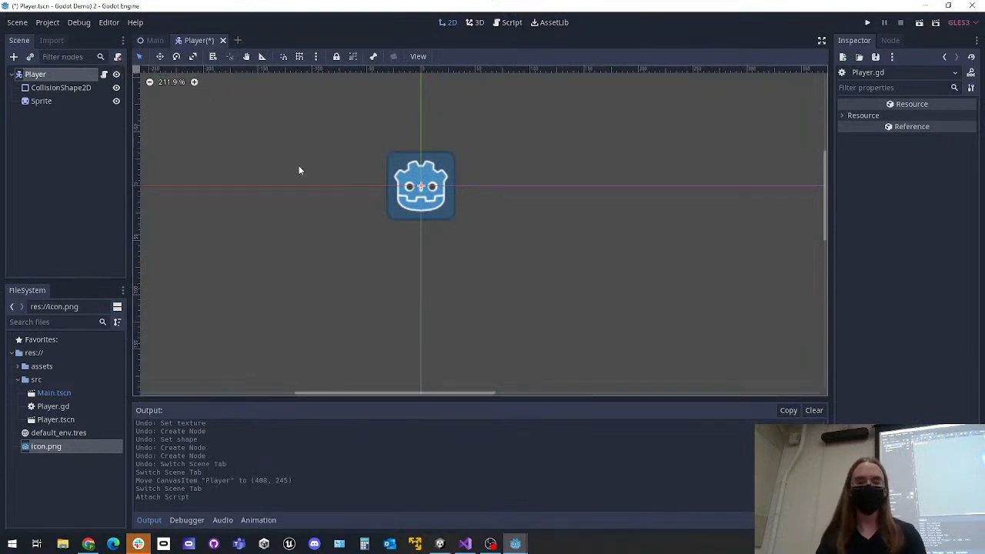
{"action": "key", "text": "ctrl+s"}
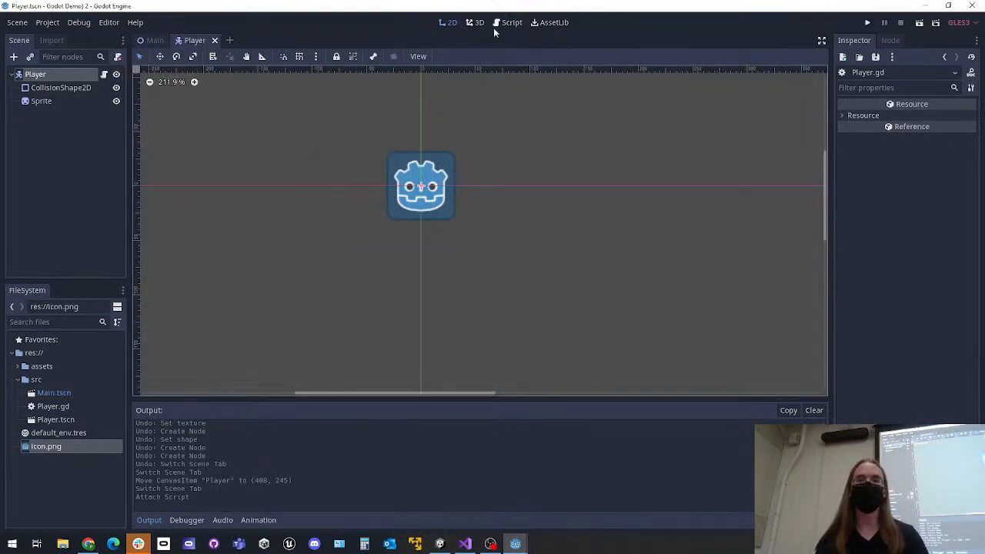
{"action": "left_click", "coordinate": [507, 22]}
{"action": "left_click", "coordinate": [451, 22]}
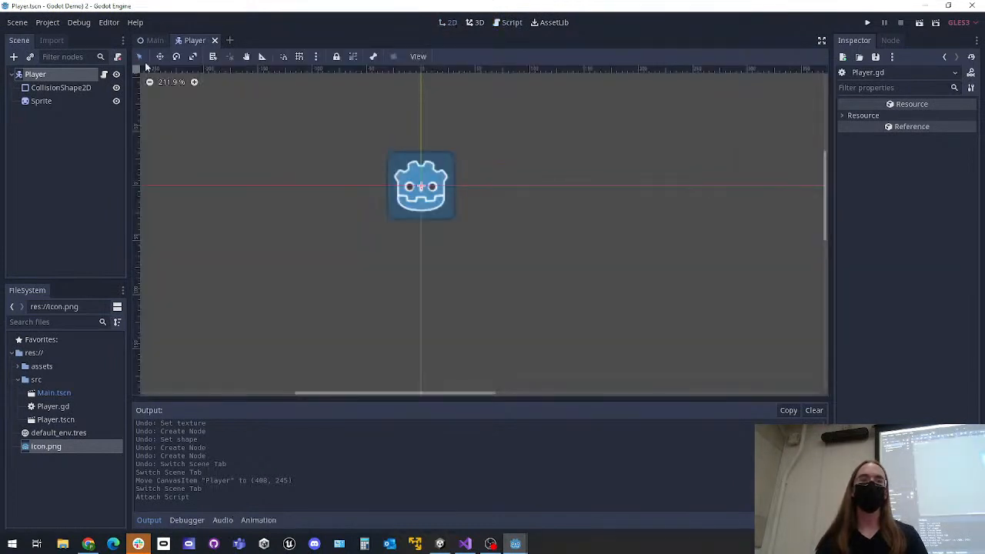
{"action": "left_click", "coordinate": [104, 74]}
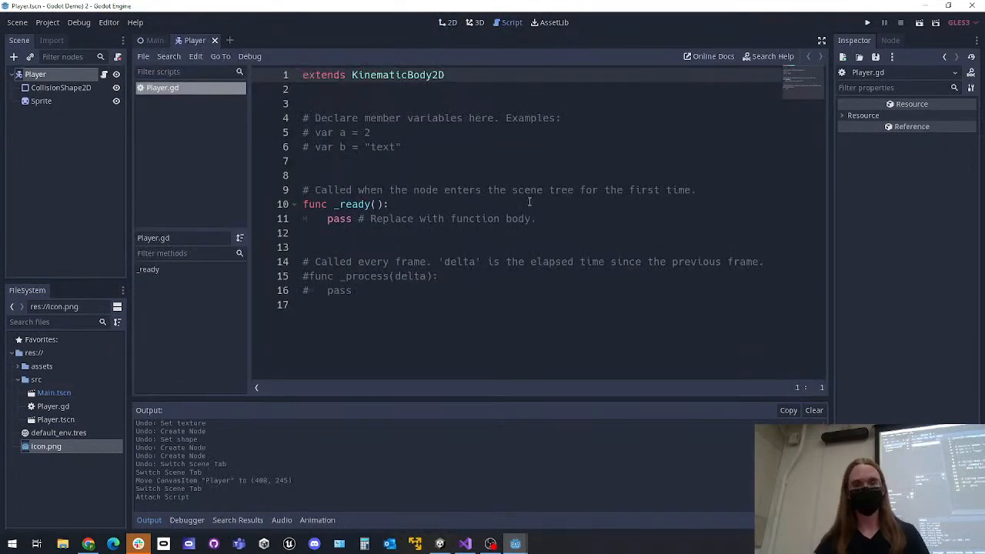
{"action": "left_click", "coordinate": [496, 237]}
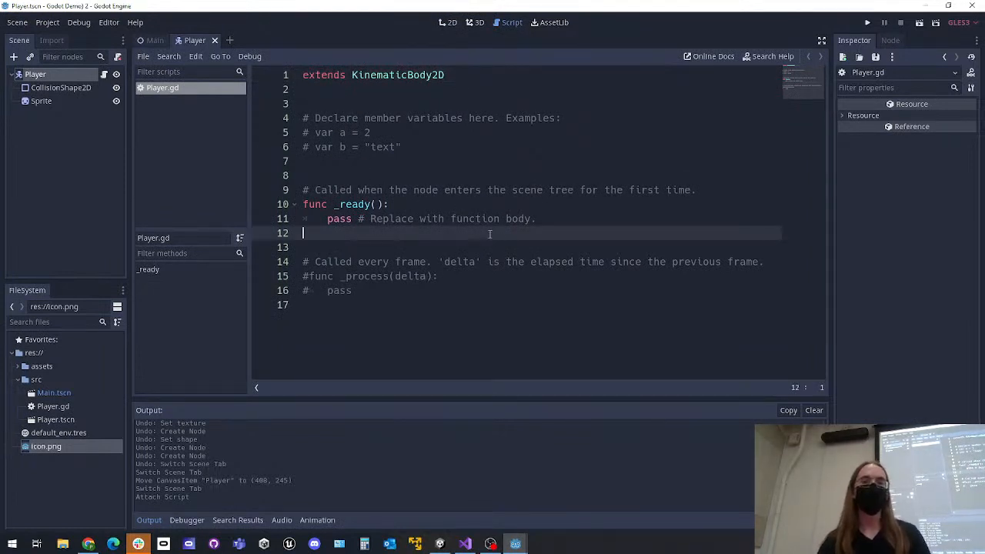
{"action": "left_click", "coordinate": [491, 259]}
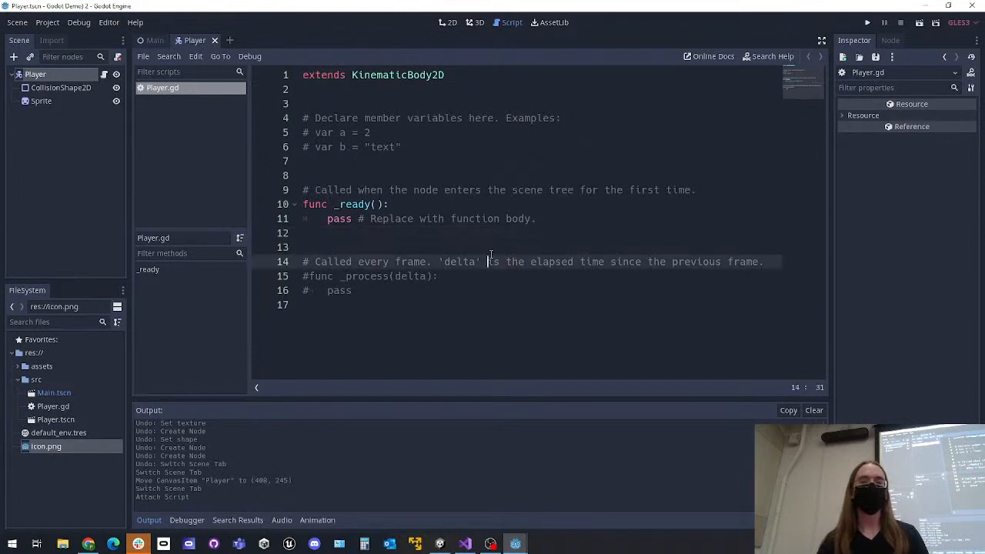
Add an input action named move_up to the project's Input Map
{"action": "left_click", "coordinate": [47, 22]}
{"action": "left_click", "coordinate": [59, 35]}
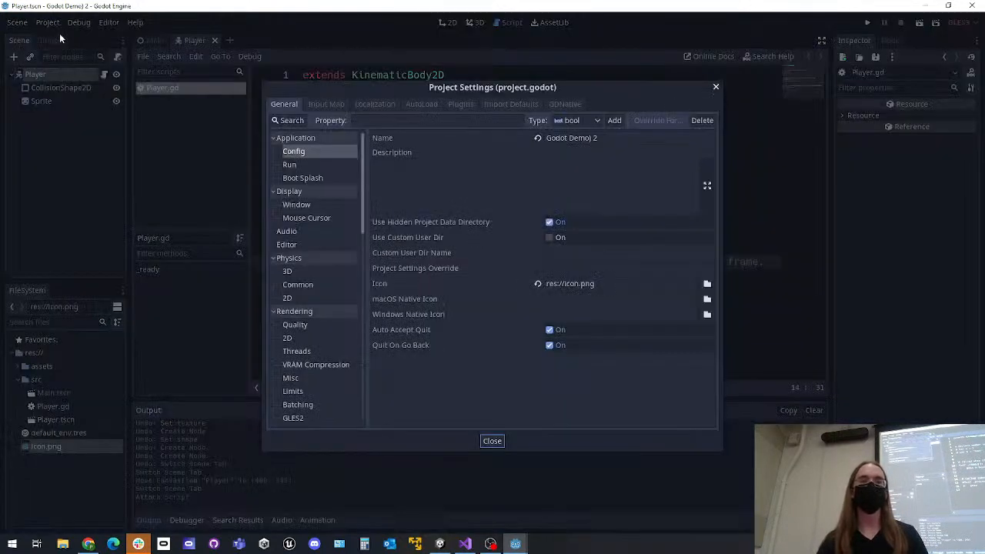
{"action": "left_click", "coordinate": [316, 103]}
{"action": "scroll", "coordinate": [514, 191], "scroll_direction": "down", "scroll_amount": 4}
{"action": "scroll", "coordinate": [505, 198], "scroll_direction": "up", "scroll_amount": 4}
{"action": "left_click", "coordinate": [437, 120]}
{"action": "type", "text": "move_up"}
{"action": "key", "text": "Return"}
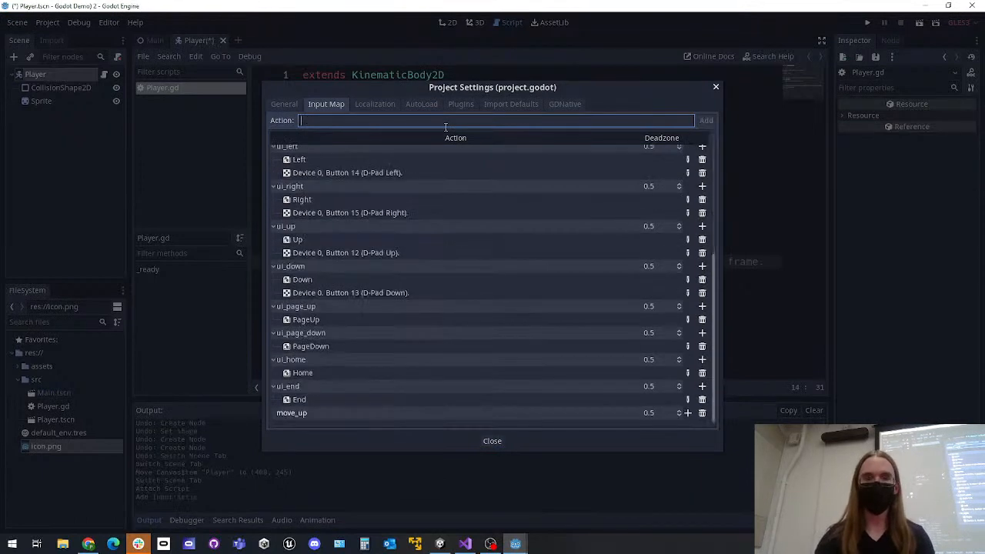
Add three more input actions named move_down, move_left and move_right to the Input Map
{"action": "type", "text": "move_down"}
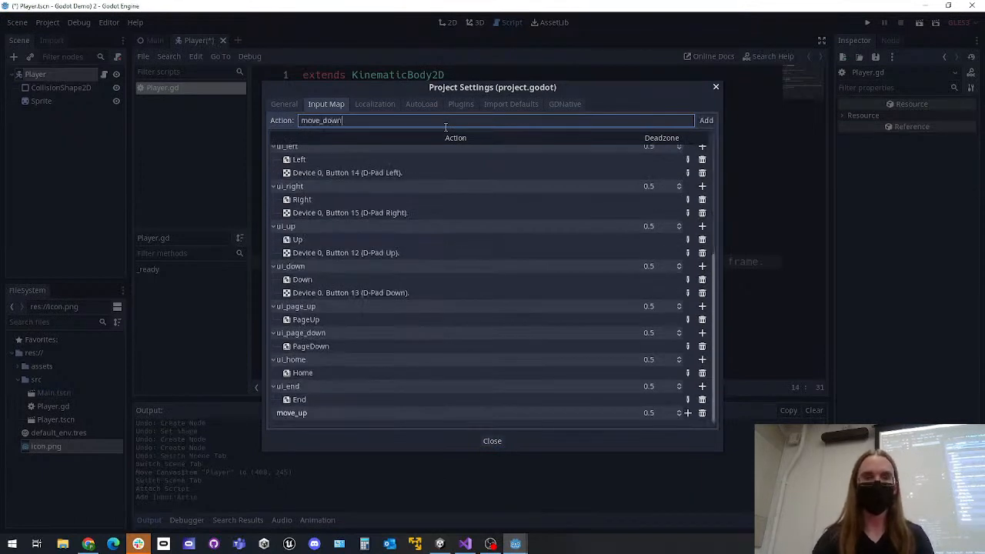
{"action": "key", "text": "Return"}
{"action": "type", "text": "move_left"}
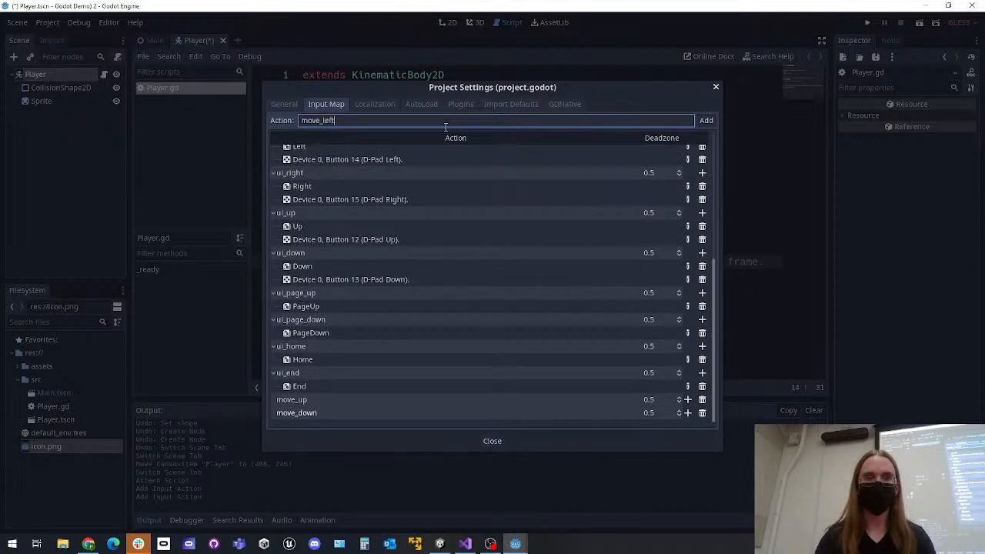
{"action": "key", "text": "Return"}
{"action": "type", "text": "move_"}
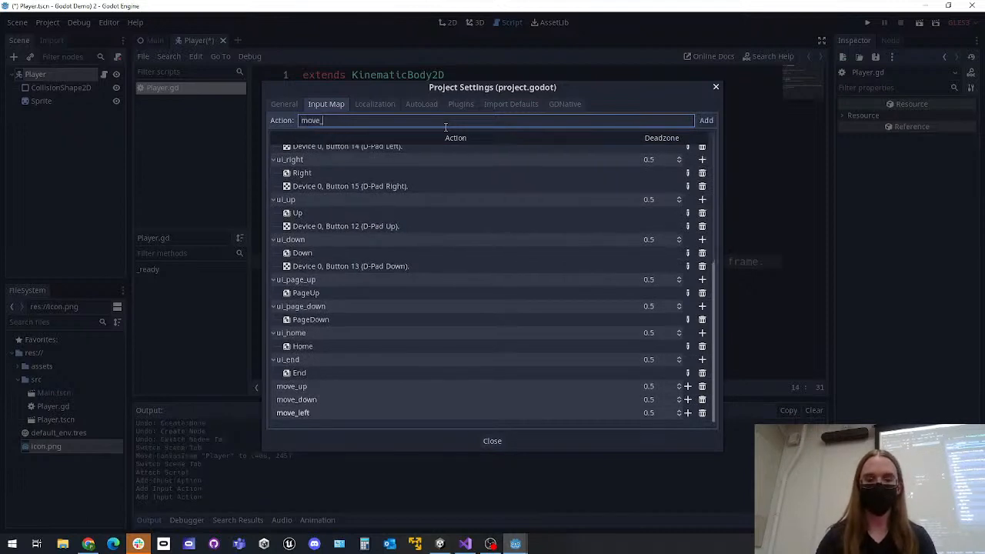
{"action": "type", "text": "right"}
{"action": "key", "text": "Return"}
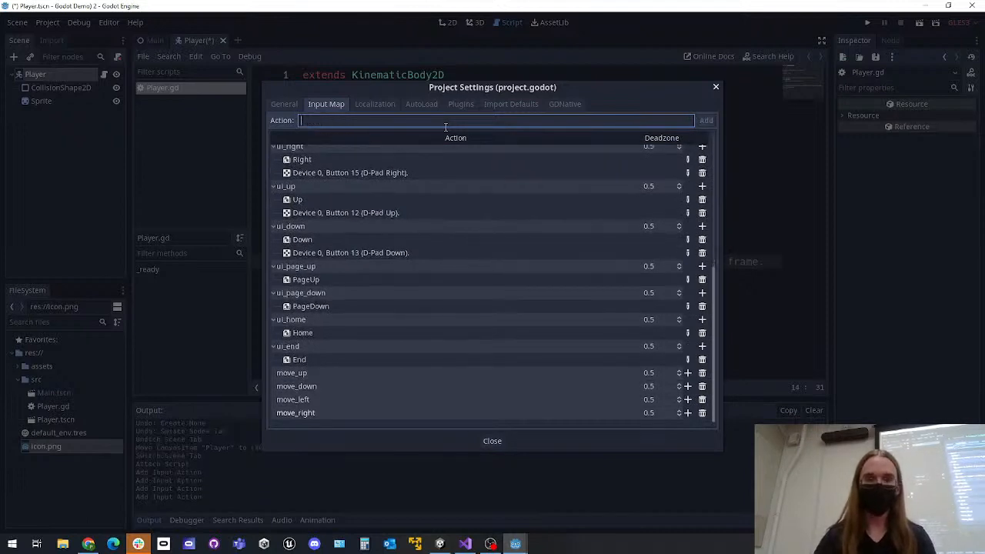
Bind the physical key W to the move_up action and the physical key S to move_down
{"action": "left_click", "coordinate": [687, 372]}
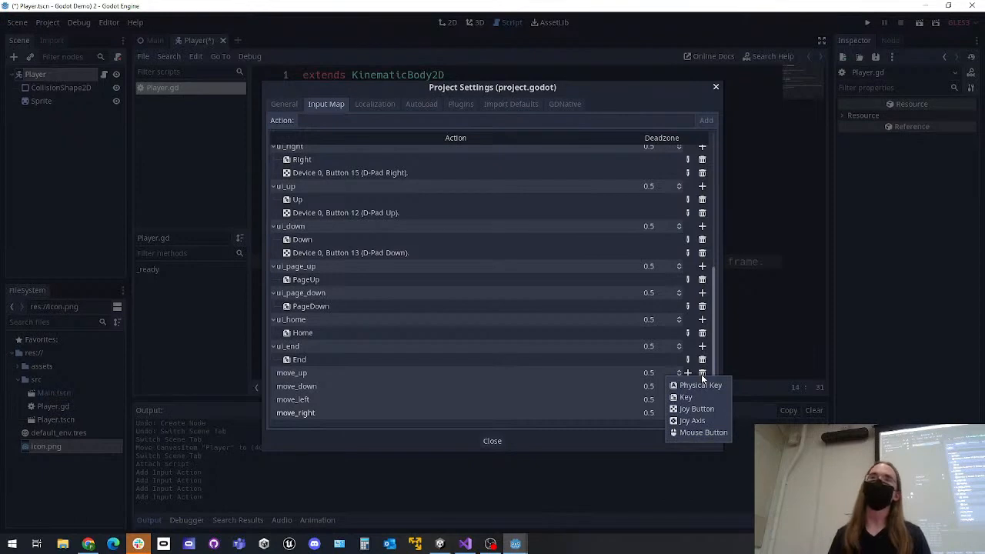
{"action": "left_click", "coordinate": [686, 397]}
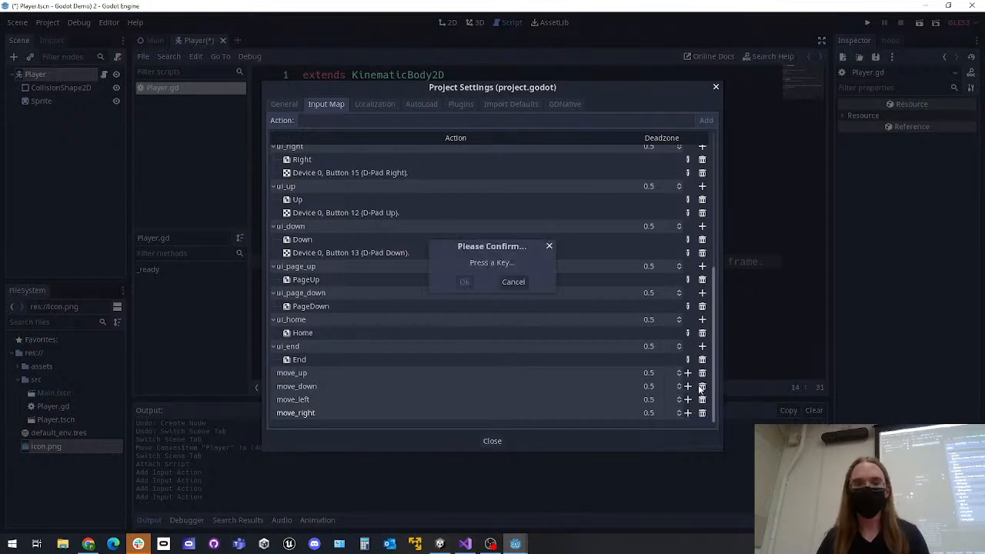
{"action": "left_click", "coordinate": [469, 284]}
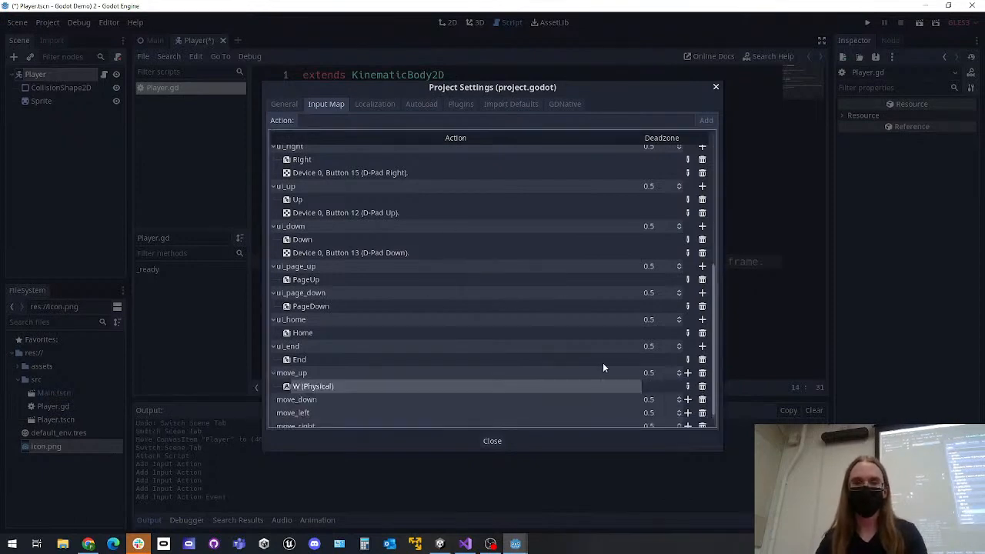
{"action": "left_click", "coordinate": [688, 389]}
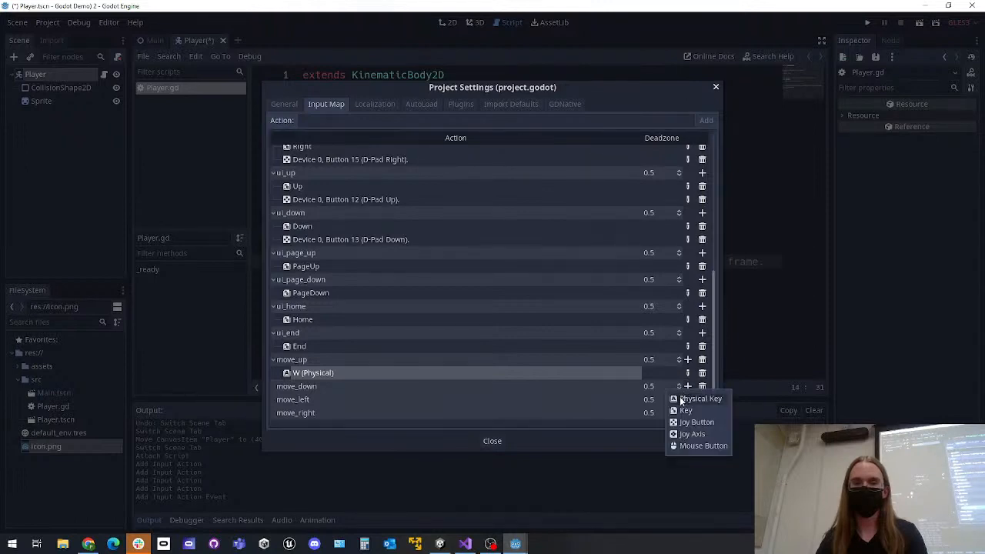
{"action": "left_click", "coordinate": [687, 397]}
{"action": "key", "text": "s"}
{"action": "left_click", "coordinate": [463, 282]}
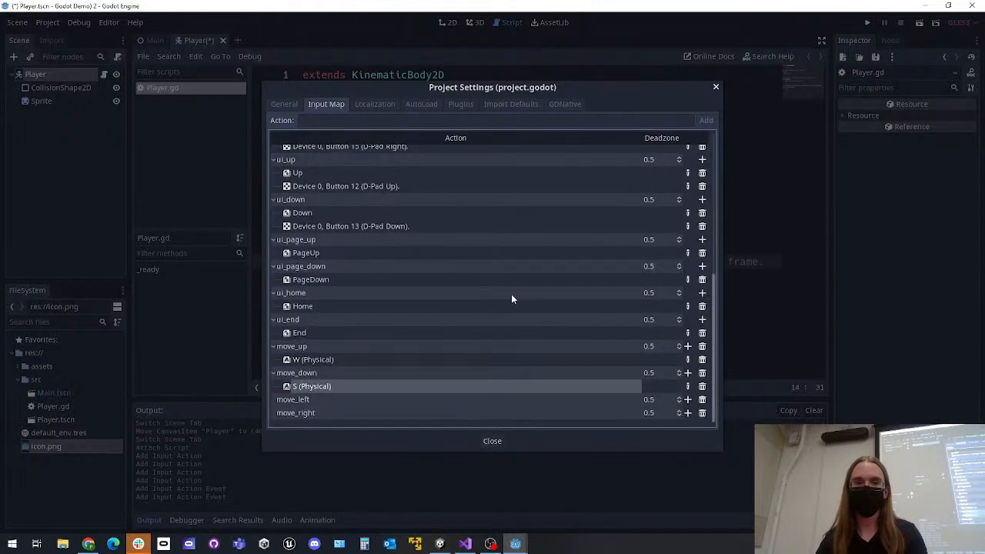
Bind the physical key A to move_left and D to move_right, and close the project settings
{"action": "left_click", "coordinate": [688, 400]}
{"action": "left_click", "coordinate": [685, 411]}
{"action": "key", "text": "a"}
{"action": "left_click", "coordinate": [461, 282]}
{"action": "left_click", "coordinate": [689, 412]}
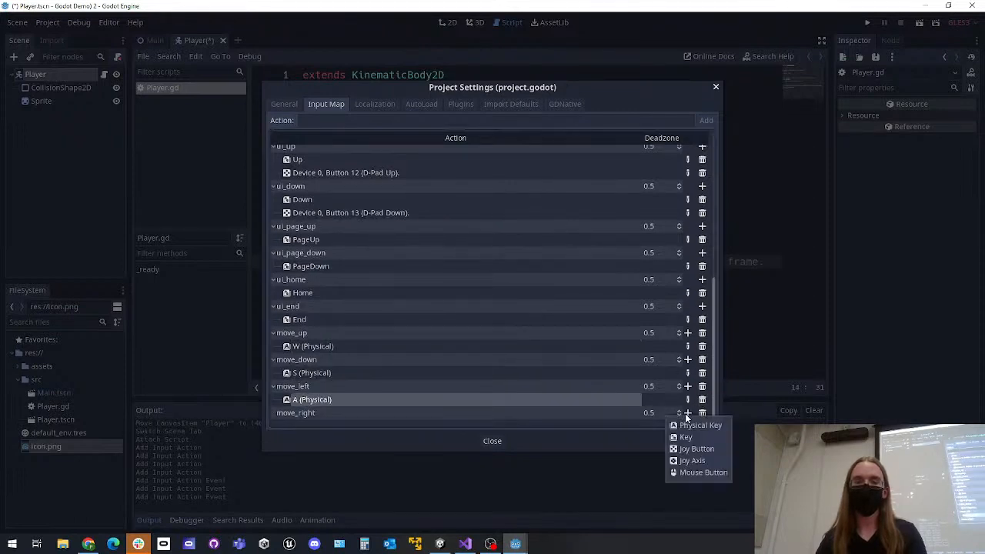
{"action": "left_click", "coordinate": [698, 424]}
{"action": "key", "text": "d"}
{"action": "left_click", "coordinate": [459, 281]}
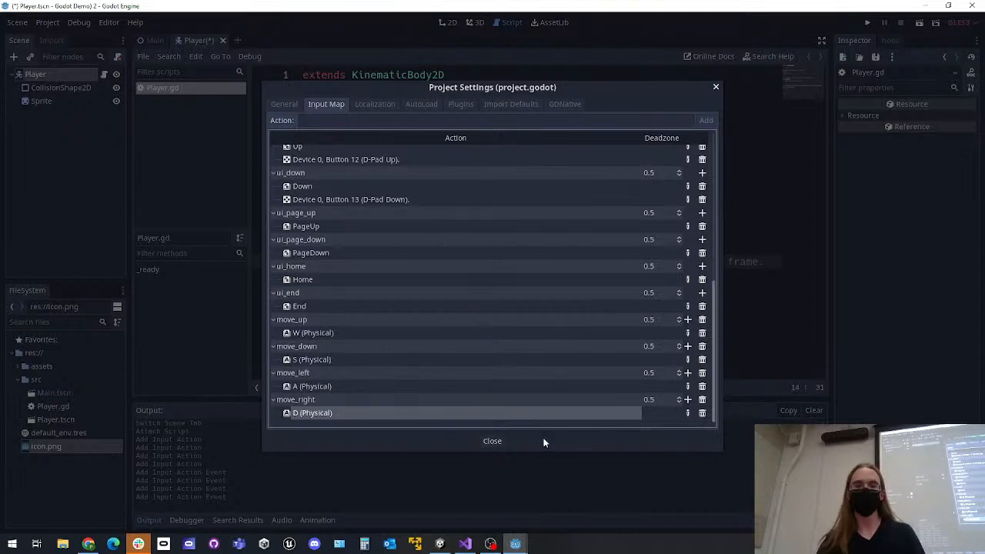
{"action": "left_click", "coordinate": [492, 441]}
Add a _physics_process(delta) function containing only pass below the commented-out _process function in Player.gd
{"action": "left_click", "coordinate": [511, 246]}
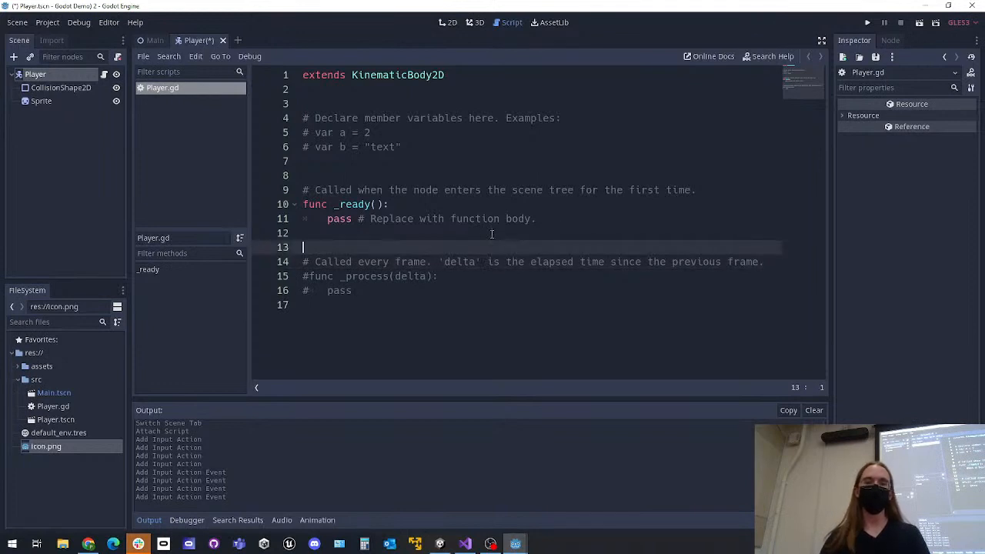
{"action": "left_click", "coordinate": [379, 293]}
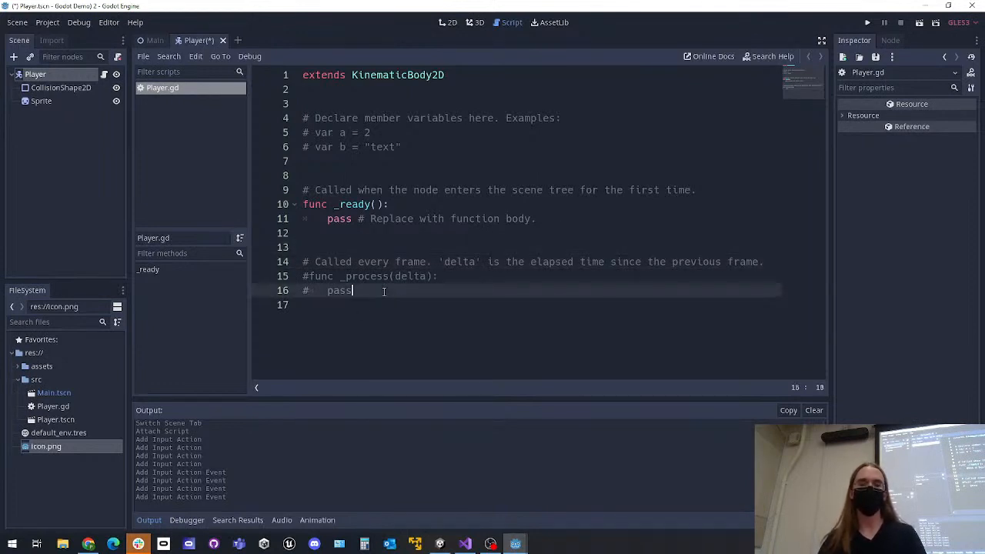
{"action": "key", "text": "Return"}
{"action": "key", "text": "Return"}
{"action": "type", "text": "func _"}
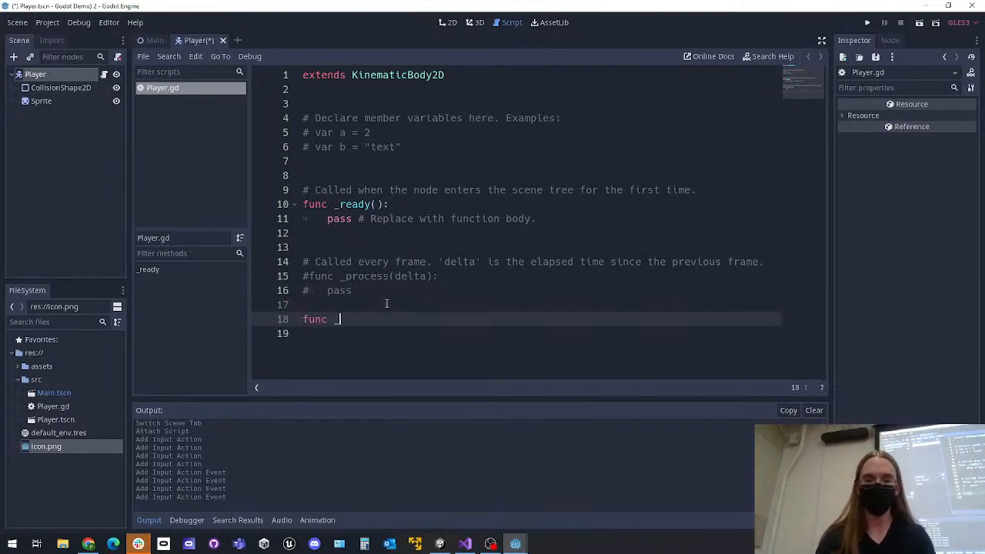
{"action": "type", "text": "physics"}
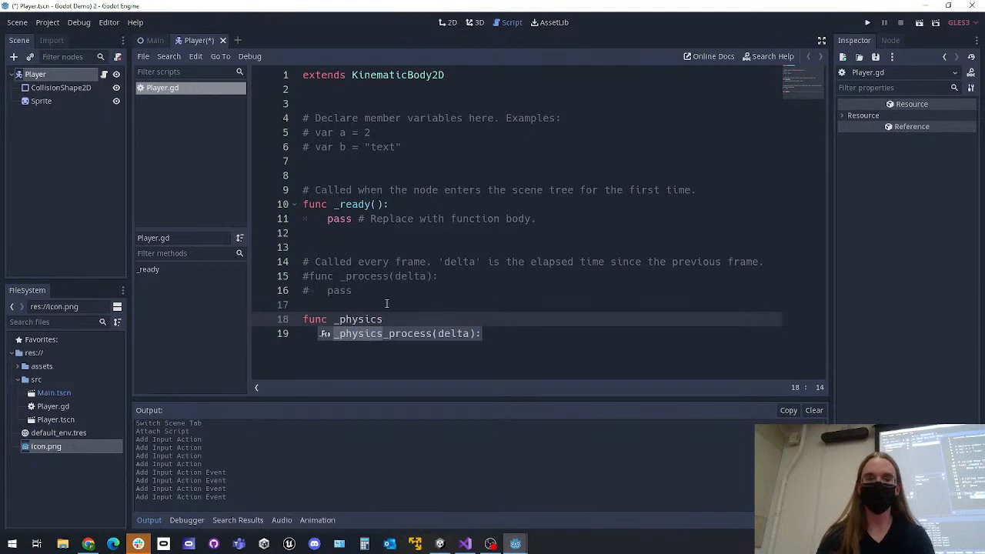
{"action": "key", "text": "Return"}
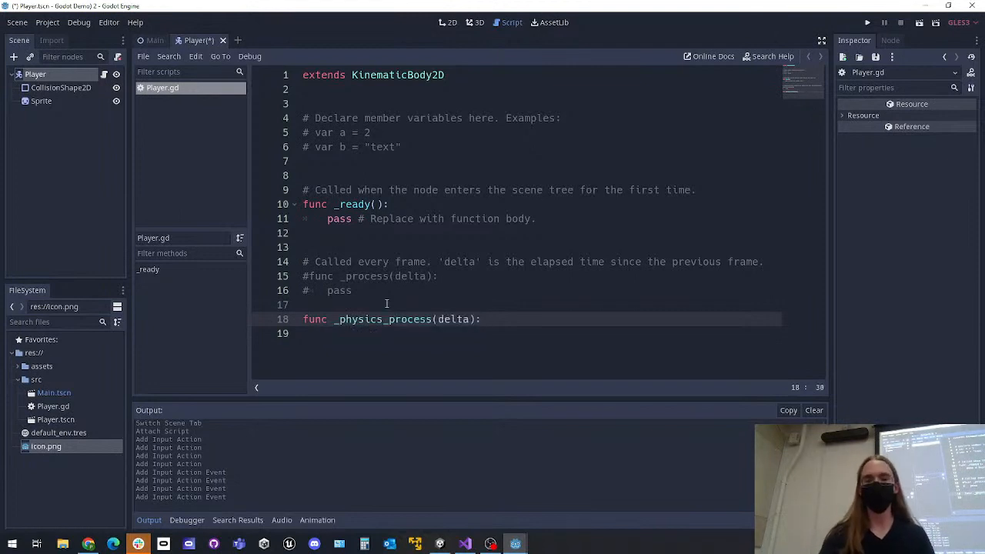
{"action": "key", "text": "Return"}
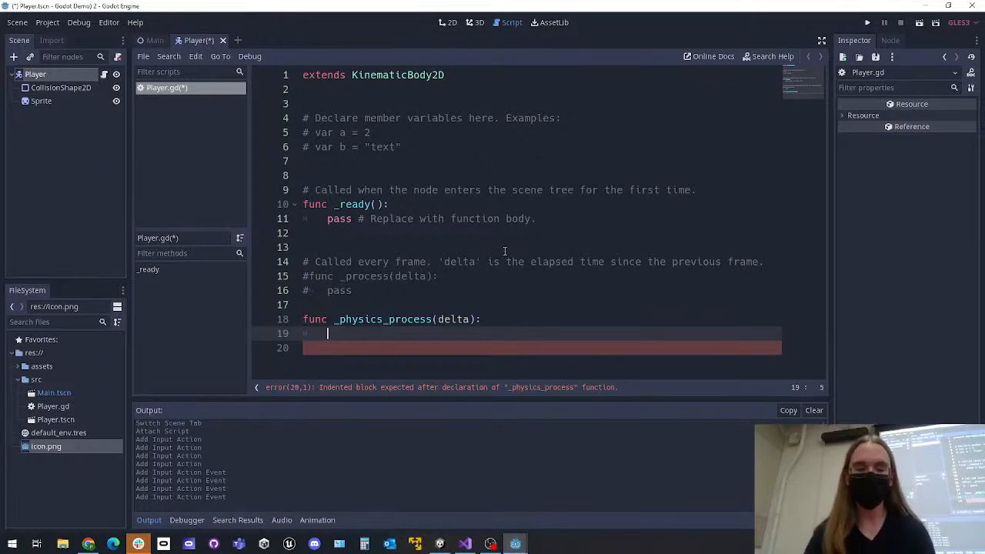
{"action": "type", "text": "pass"}
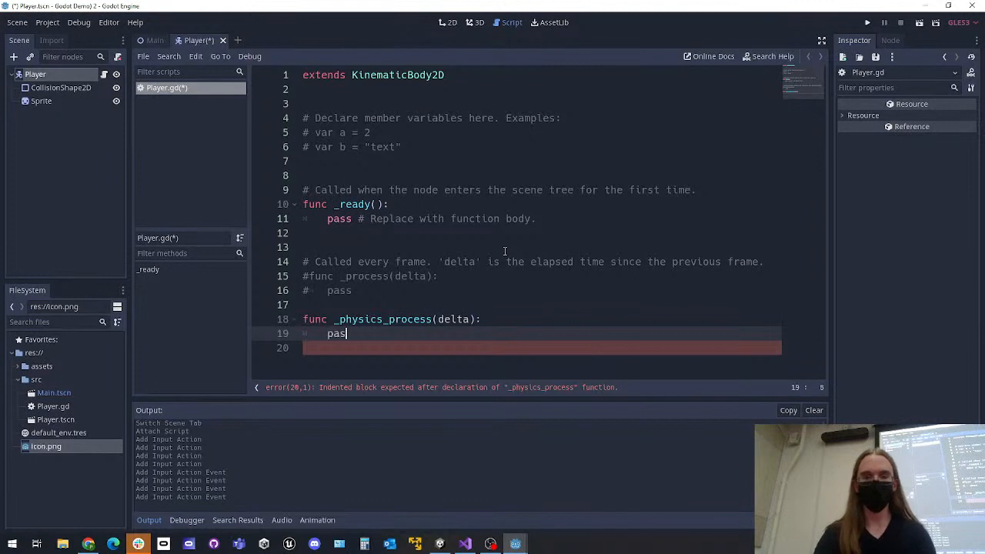
Declare the member variable direction = Vector2.ZERO below the example variable comments and save the script
{"action": "left_click", "coordinate": [409, 163]}
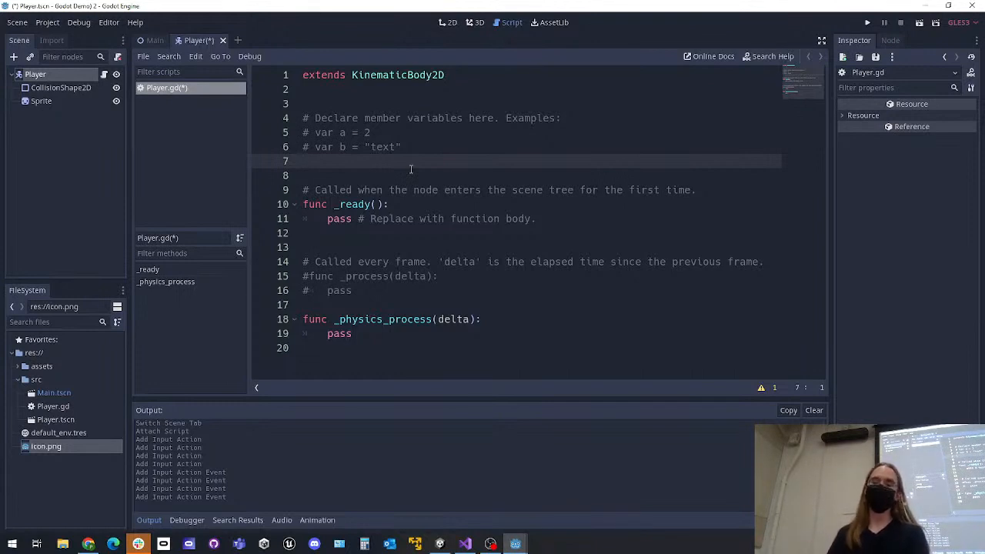
{"action": "type", "text": "var "}
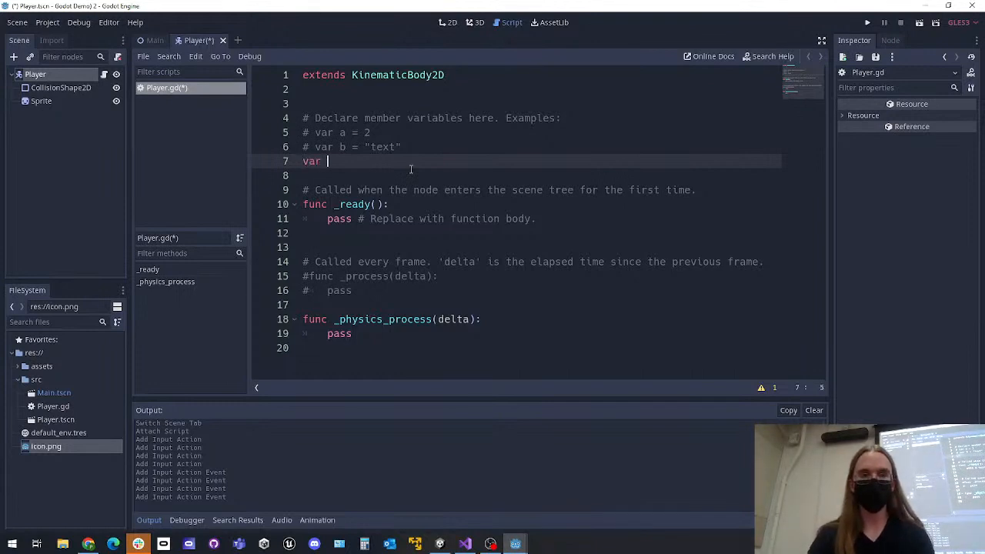
{"action": "type", "text": "direction"}
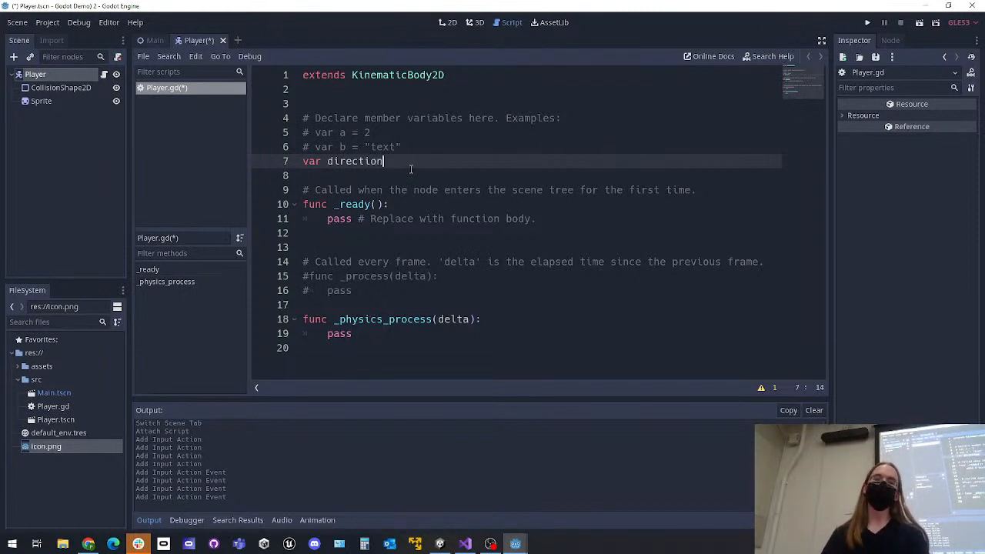
{"action": "type", "text": " = "}
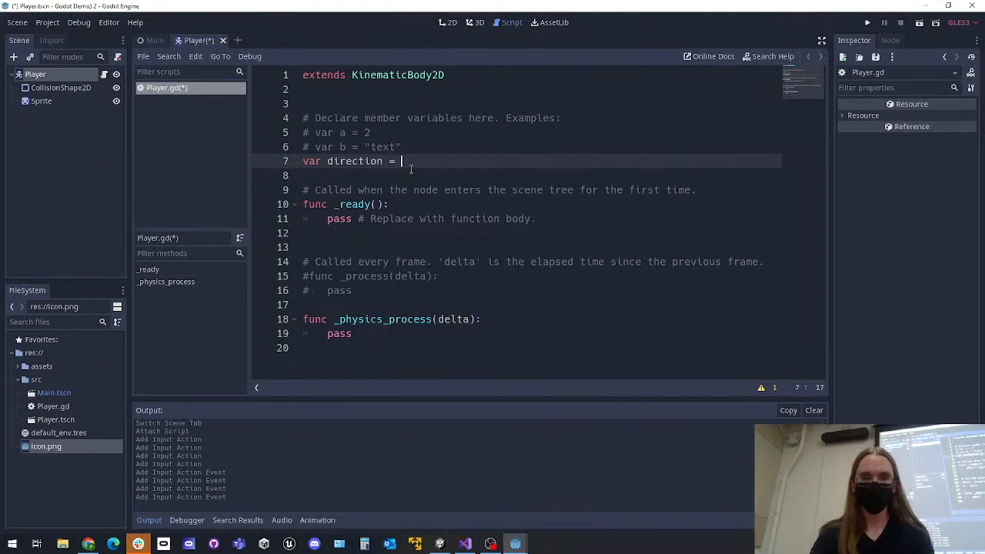
{"action": "type", "text": "Vec"}
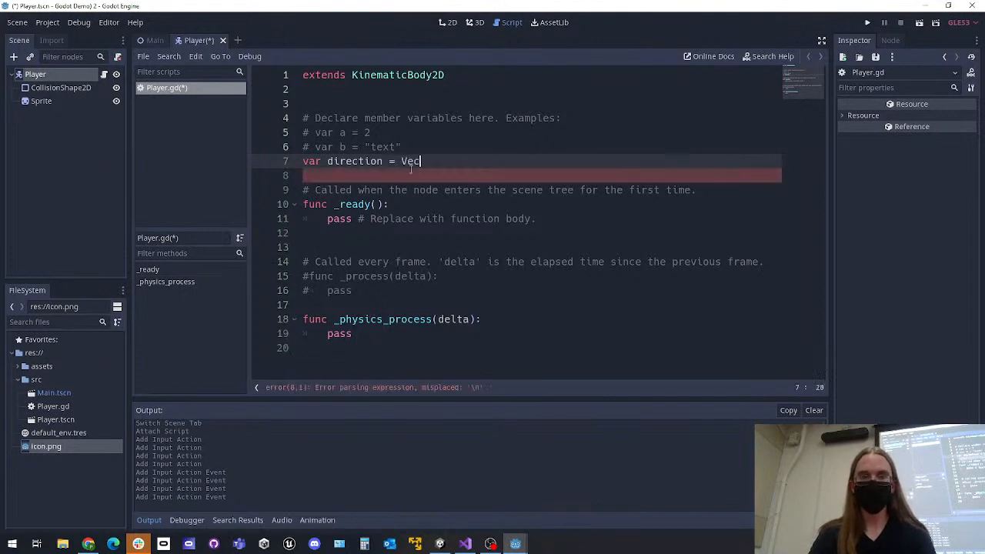
{"action": "type", "text": "tor2.ZERO"}
{"action": "key", "text": "ctrl+s"}
{"action": "left_click", "coordinate": [511, 176]}
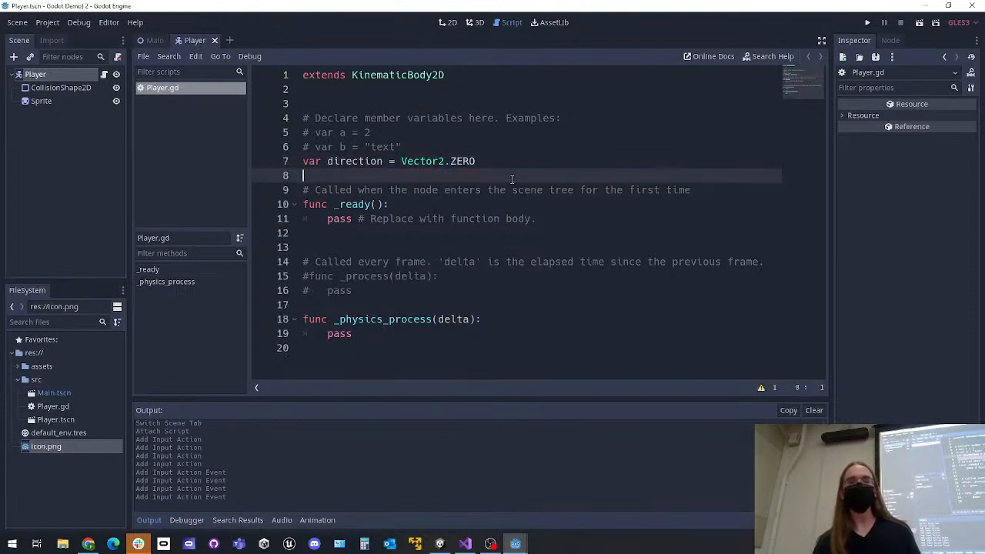
{"action": "left_click", "coordinate": [542, 216]}
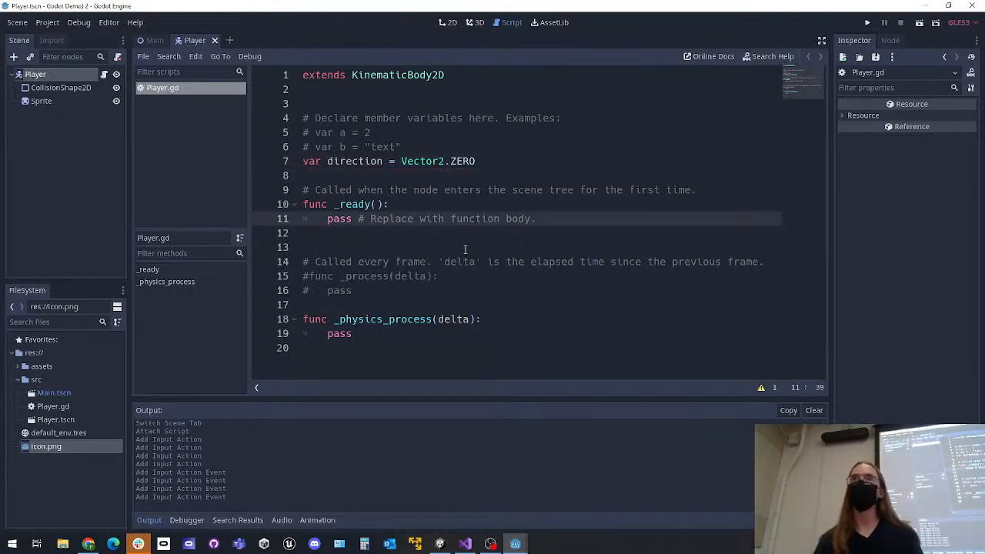
Replace pass in _physics_process with direction.x = Input.get_action_strength("move_right")
{"action": "left_click", "coordinate": [407, 320]}
{"action": "left_click", "coordinate": [400, 334]}
{"action": "key", "text": "BackSpace"}
{"action": "key", "text": "BackSpace"}
{"action": "key", "text": "BackSpace"}
{"action": "key", "text": "BackSpace"}
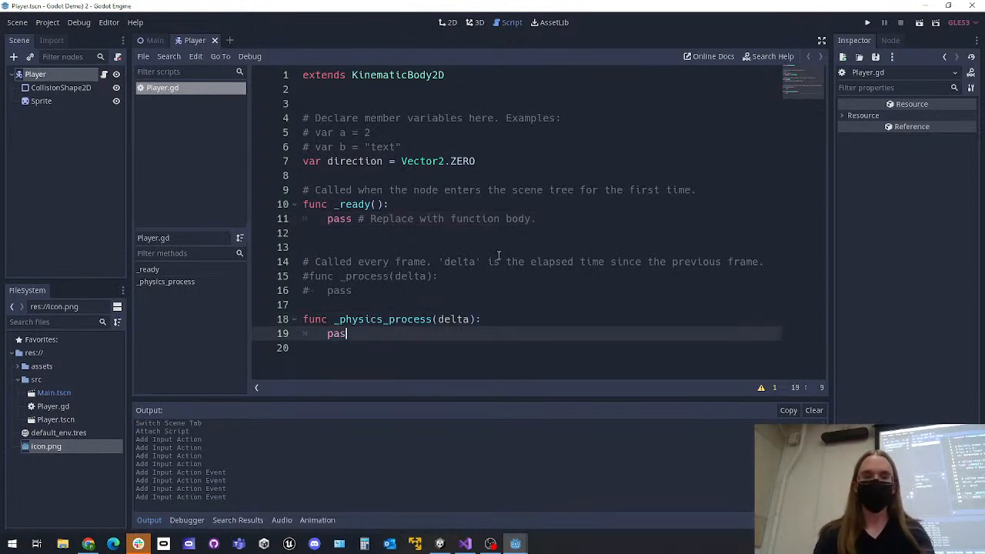
{"action": "type", "text": "direction.x"}
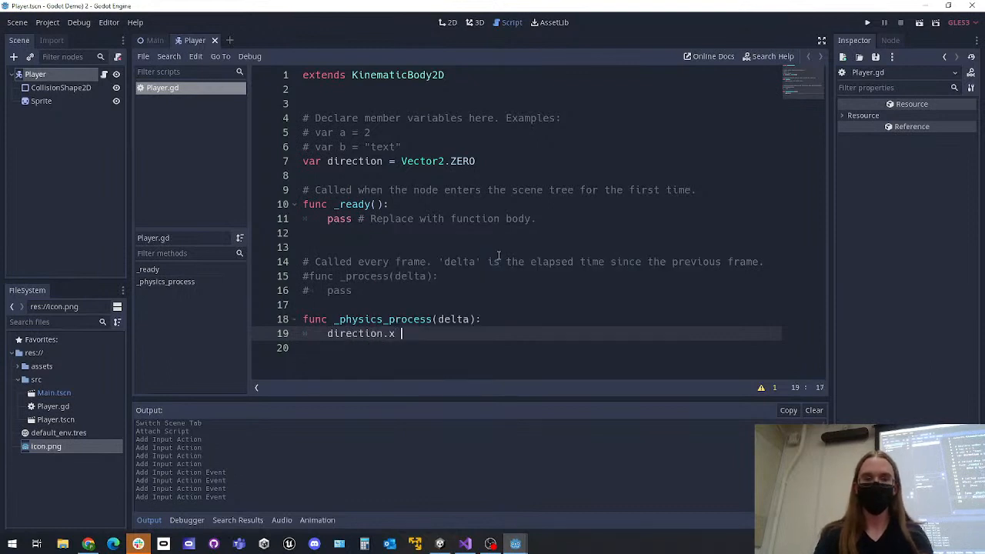
{"action": "type", "text": " =Input"}
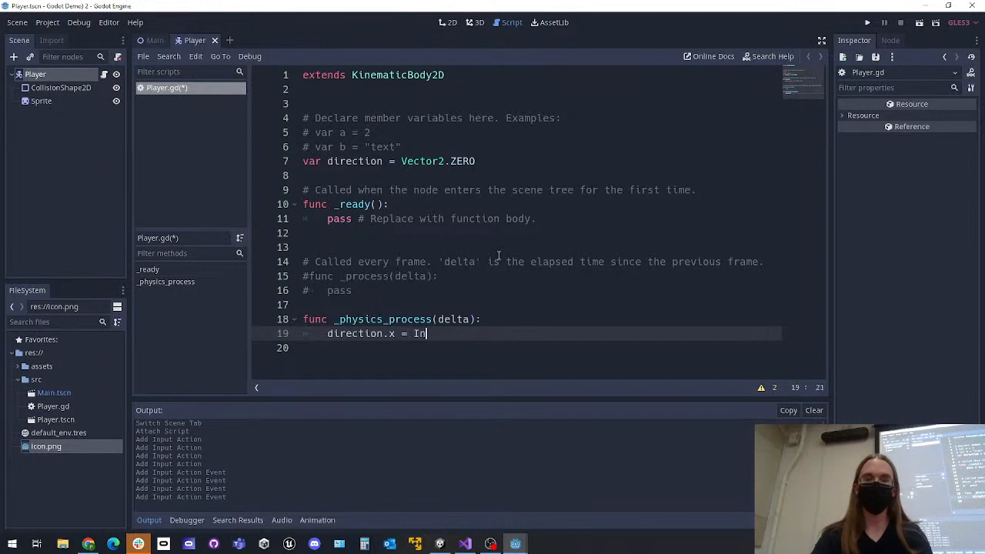
{"action": "key", "text": "BackSpace"}
{"action": "key", "text": "BackSpace"}
{"action": "type", "text": "ut"}
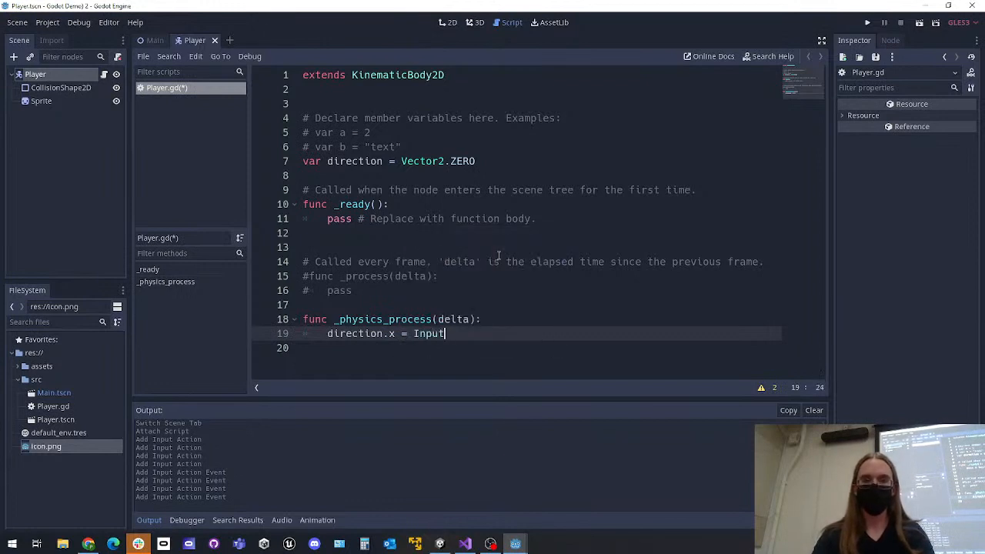
{"action": "type", "text": ".get_action"}
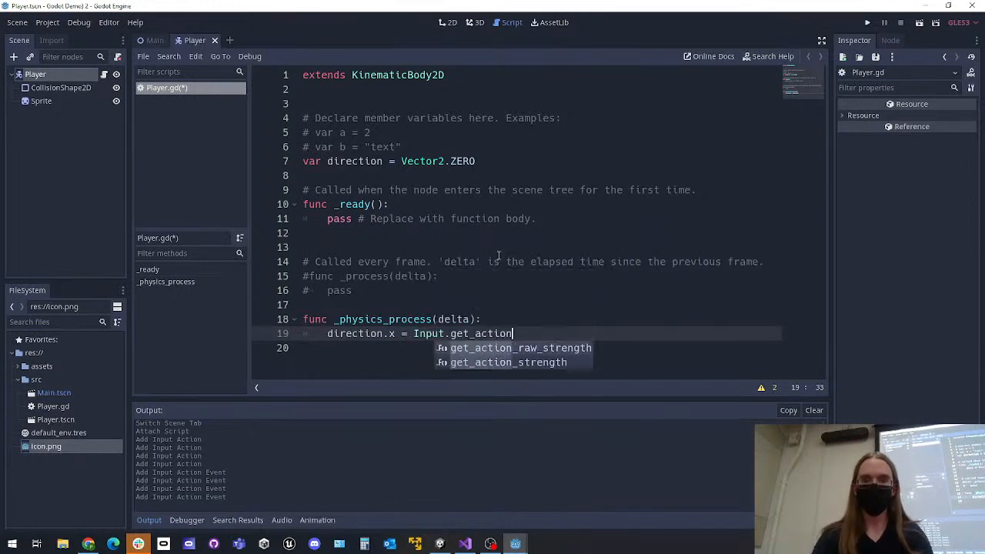
{"action": "key", "text": "Down"}
{"action": "key", "text": "Return"}
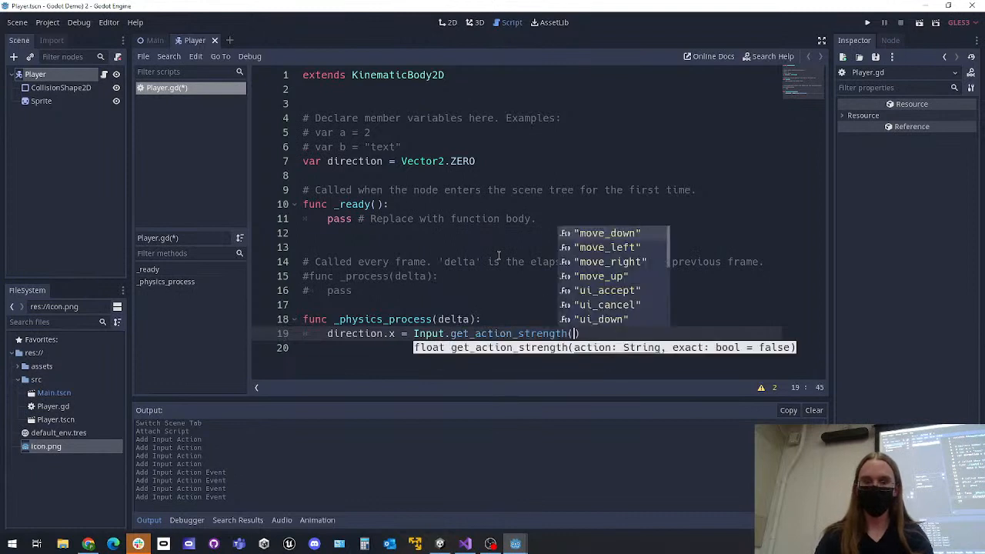
{"action": "type", "text": "\"move"}
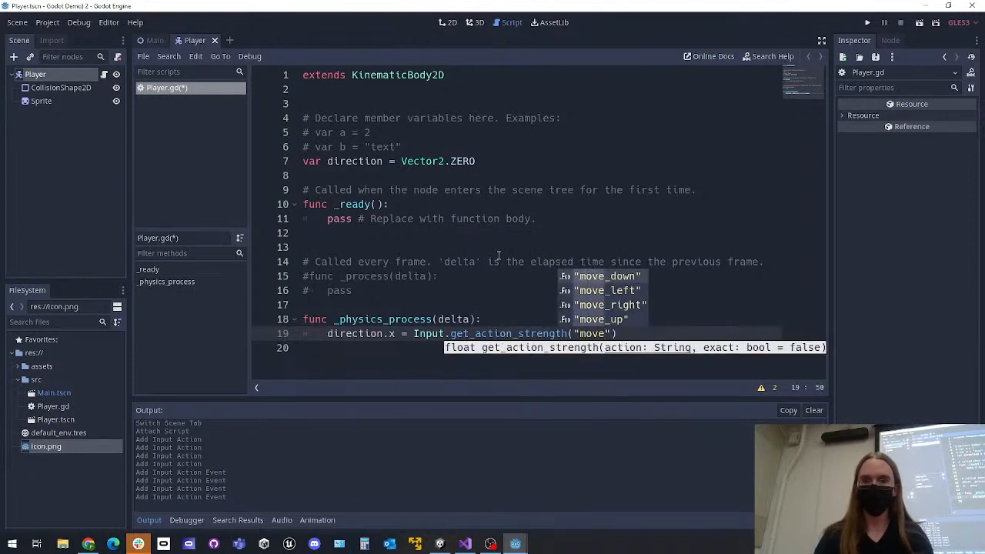
{"action": "key", "text": "Down"}
{"action": "key", "text": "Down"}
{"action": "key", "text": "Return"}
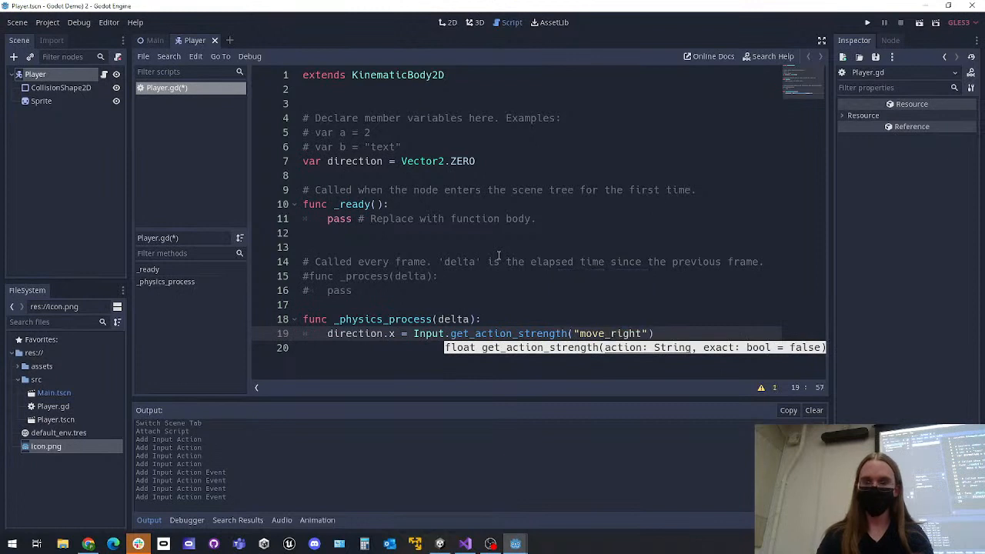
Append - Input.get_action_strength("move_left") to the direction.x assignment in _physics_process
{"action": "key", "text": "End"}
{"action": "type", "text": "- I"}
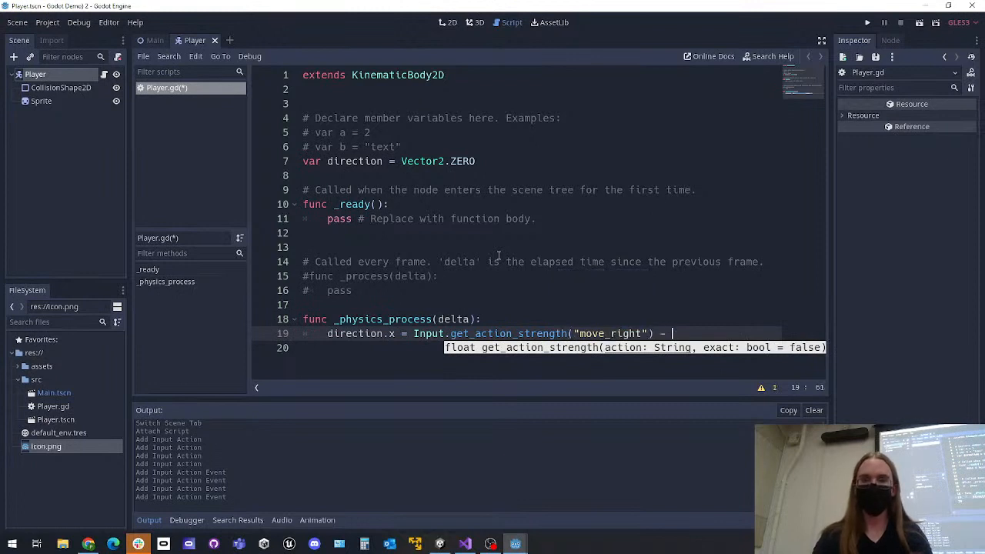
{"action": "type", "text": "nput.get_a"}
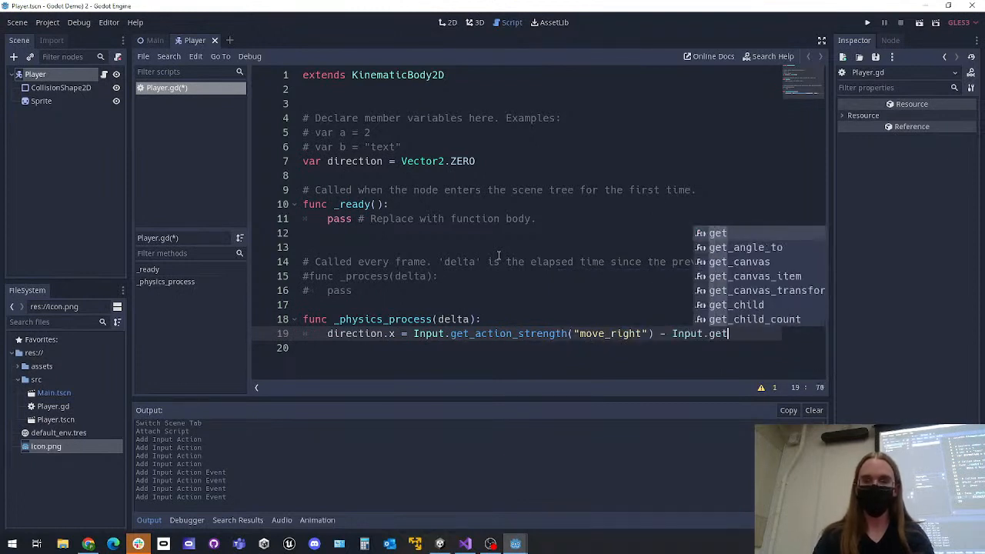
{"action": "type", "text": "ct"}
{"action": "key", "text": "Down"}
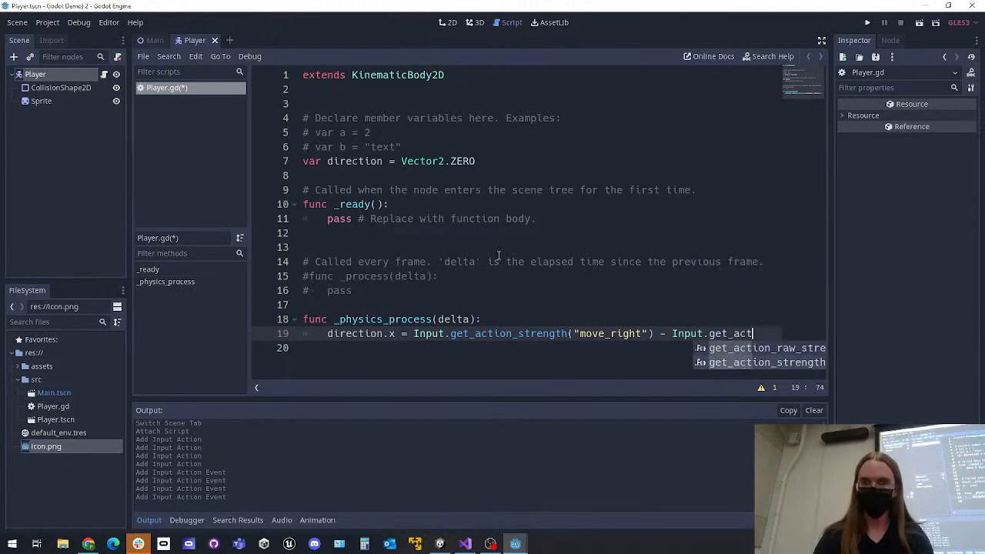
{"action": "key", "text": "Return"}
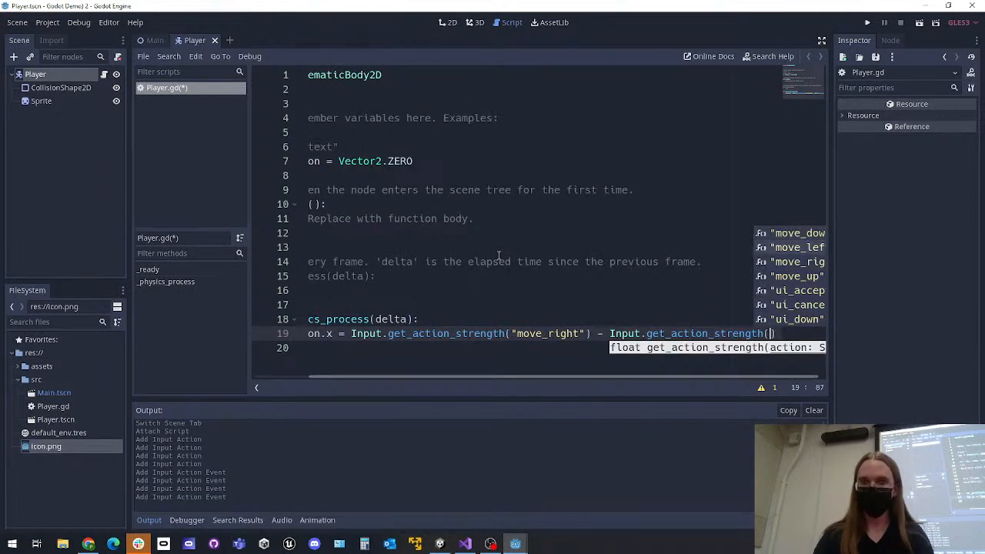
{"action": "key", "text": "Down"}
{"action": "key", "text": "Return"}
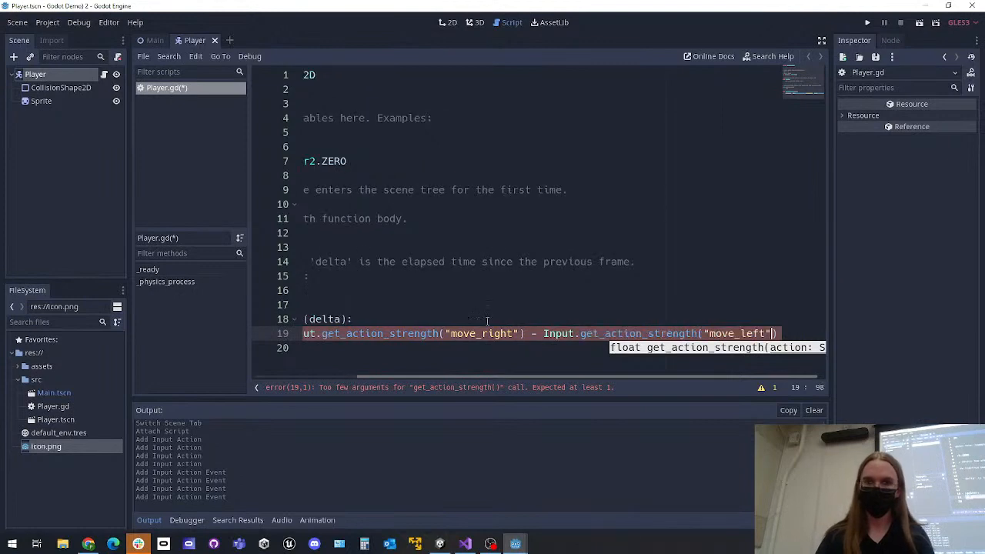
Examine the complete direction.x expression and its move_right and move_left arguments in _physics_process
{"action": "scroll", "coordinate": [482, 299], "scroll_direction": "down", "scroll_amount": 1, "text": "ctrl"}
{"action": "scroll", "coordinate": [496, 319], "scroll_direction": "down", "scroll_amount": 1, "text": "ctrl"}
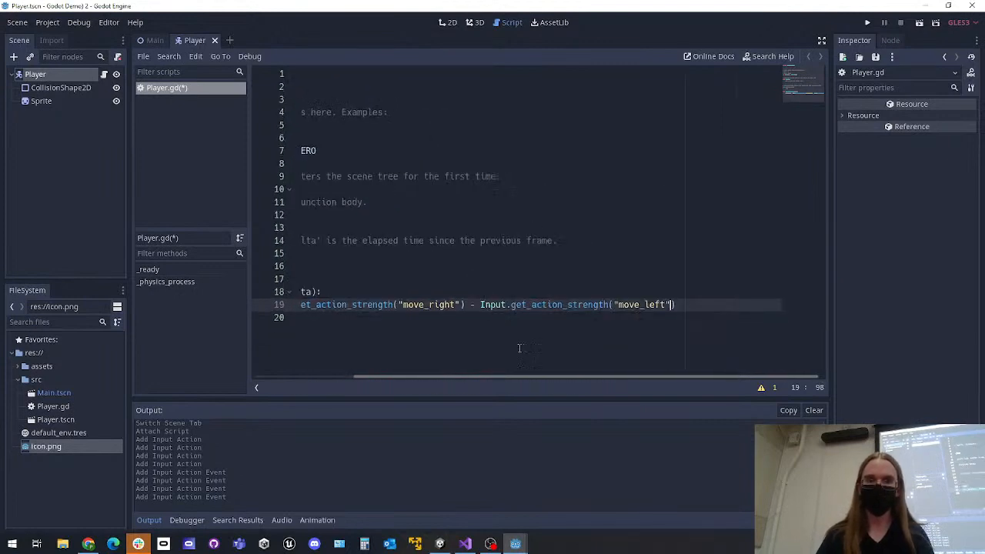
{"action": "left_click_drag", "start_coordinate": [528, 380], "coordinate": [444, 376]}
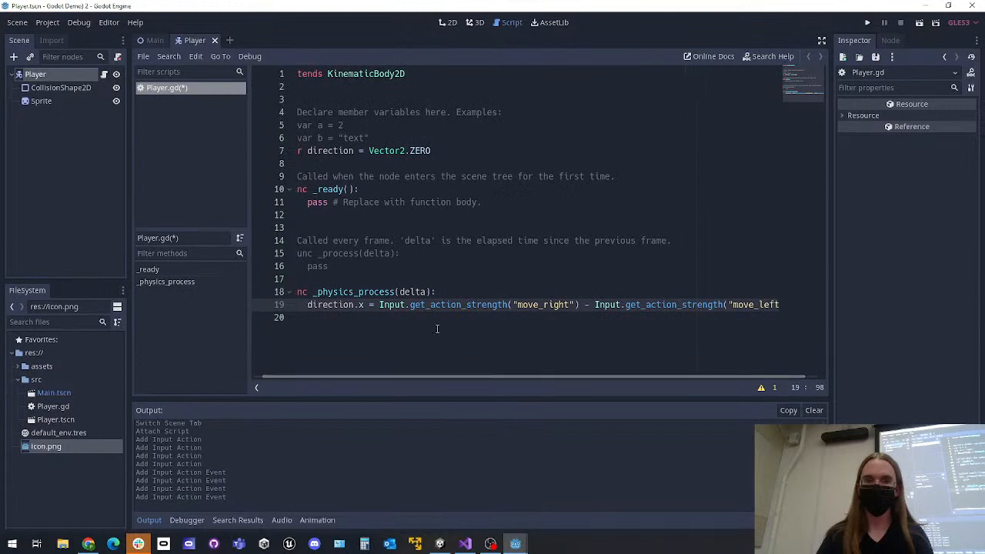
{"action": "scroll", "coordinate": [441, 333], "scroll_direction": "down", "scroll_amount": 1, "text": "ctrl"}
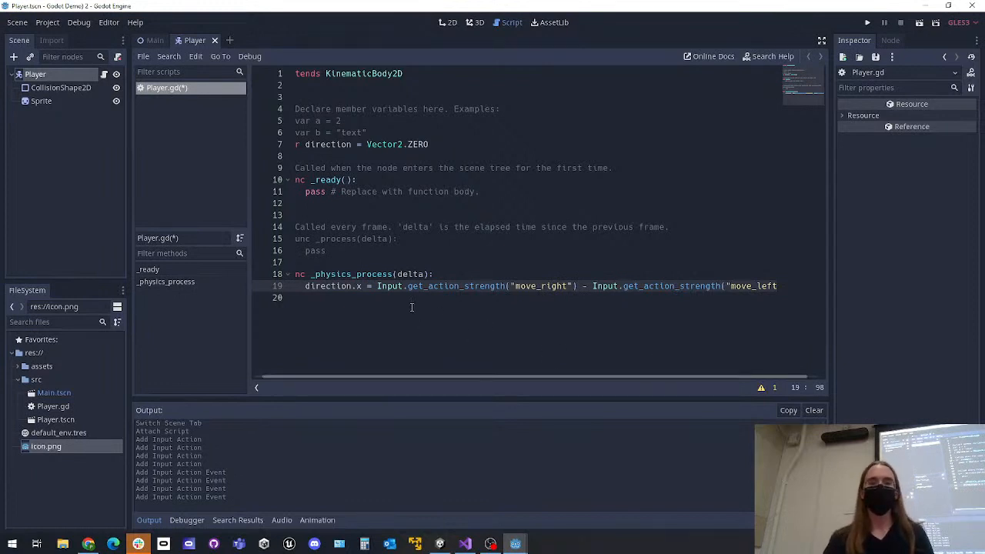
{"action": "left_click", "coordinate": [563, 286]}
{"action": "left_click_drag", "start_coordinate": [563, 290], "coordinate": [792, 293]}
{"action": "left_click", "coordinate": [568, 287]}
{"action": "left_click", "coordinate": [710, 286]}
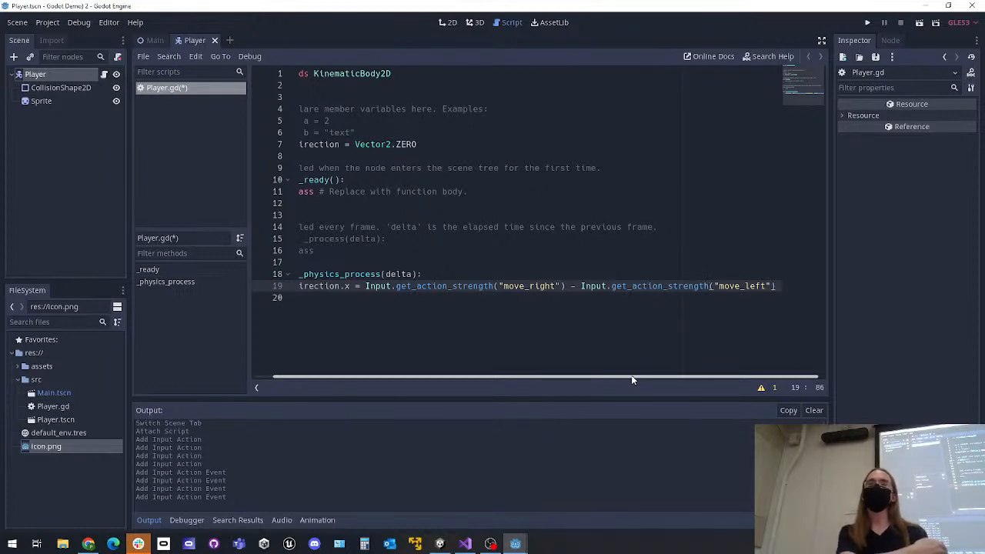
{"action": "left_click_drag", "start_coordinate": [632, 379], "coordinate": [536, 380]}
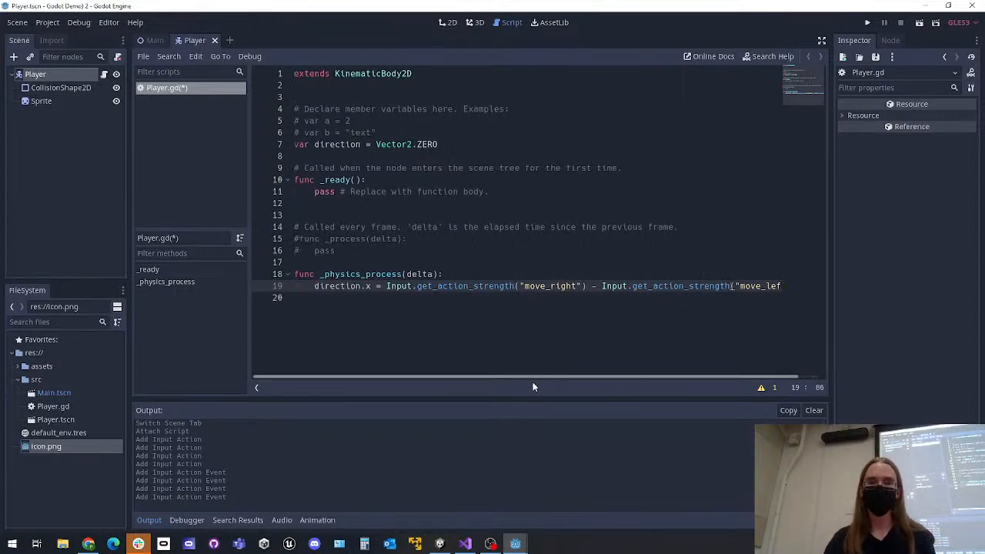
Declare export var speed = 100 below the direction variable, save the script, and inspect the Player node's exported Speed property
{"action": "left_click", "coordinate": [451, 137]}
{"action": "left_click", "coordinate": [452, 144]}
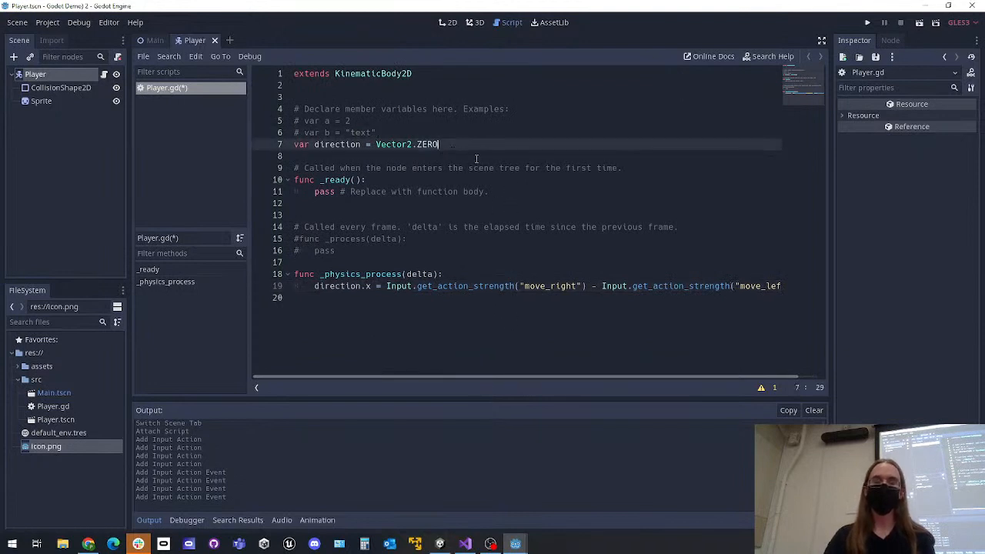
{"action": "key", "text": "Return"}
{"action": "key", "text": "Return"}
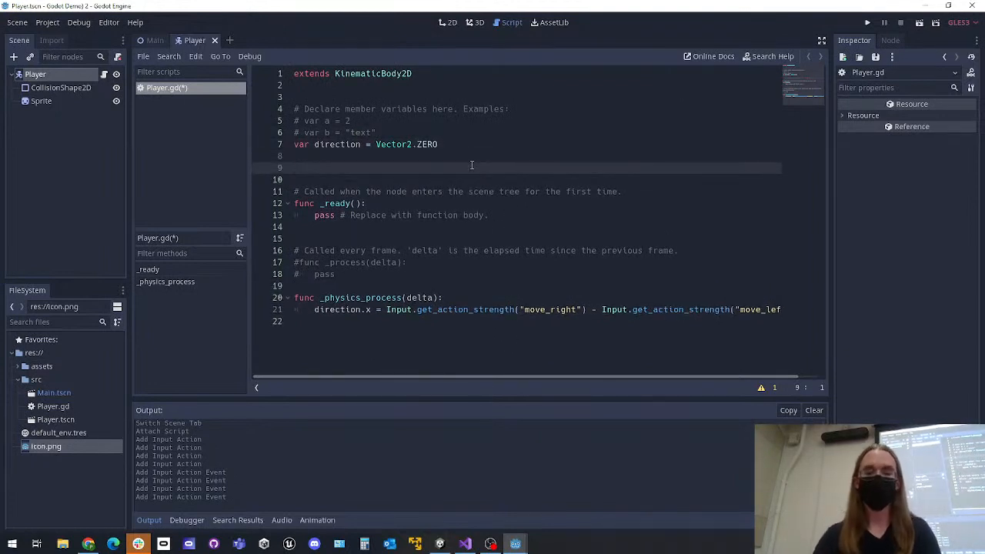
{"action": "type", "text": "export "}
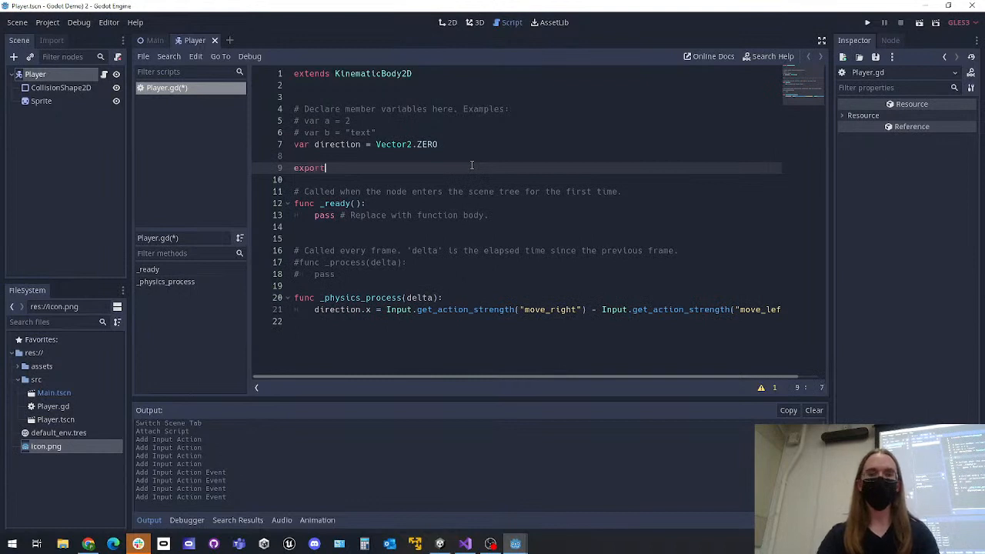
{"action": "type", "text": "var s"}
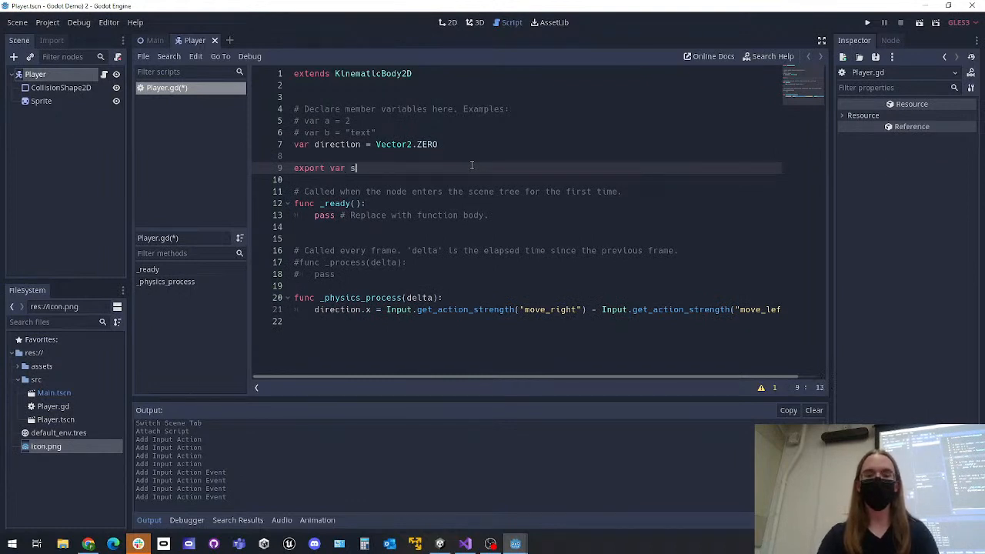
{"action": "type", "text": "peed = "}
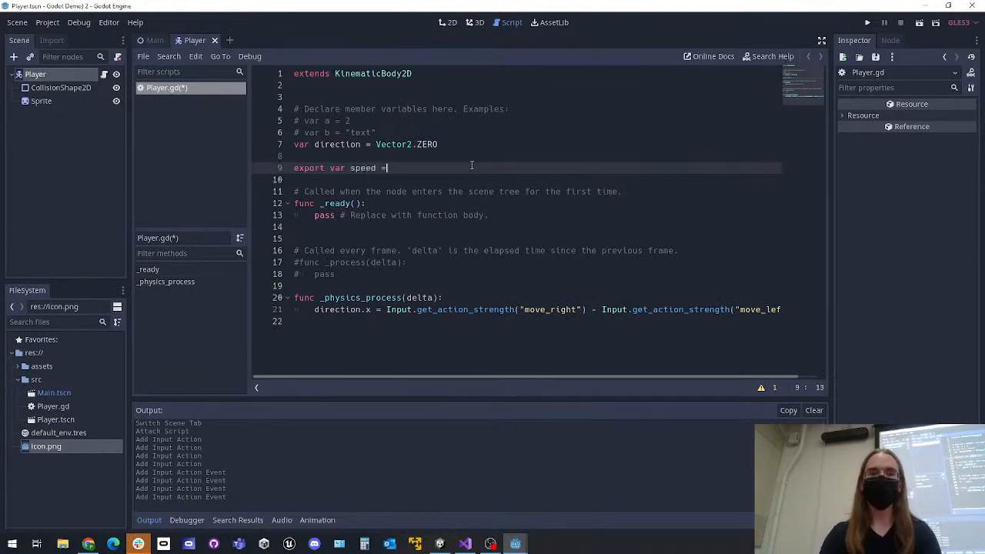
{"action": "type", "text": "100"}
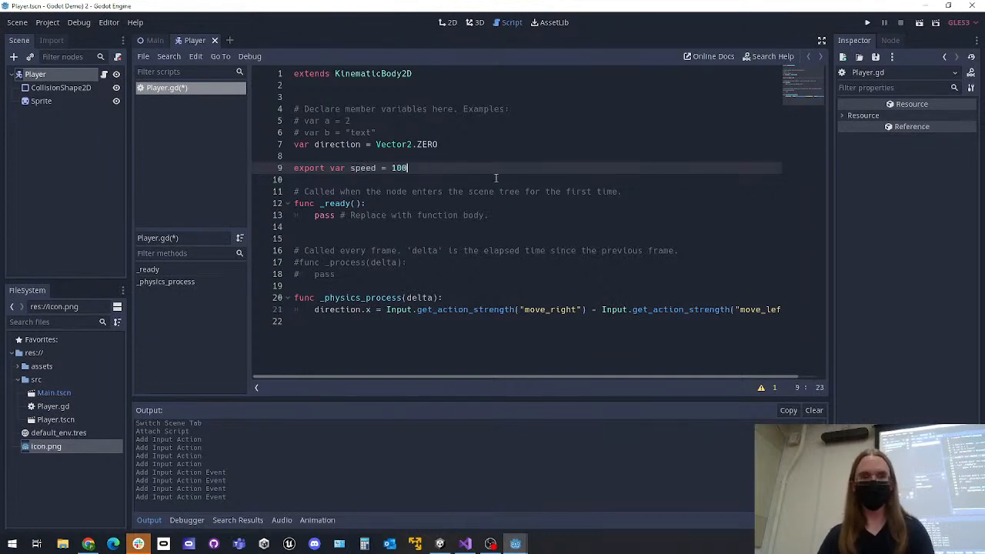
{"action": "left_click", "coordinate": [497, 179]}
{"action": "key", "text": "ctrl+s"}
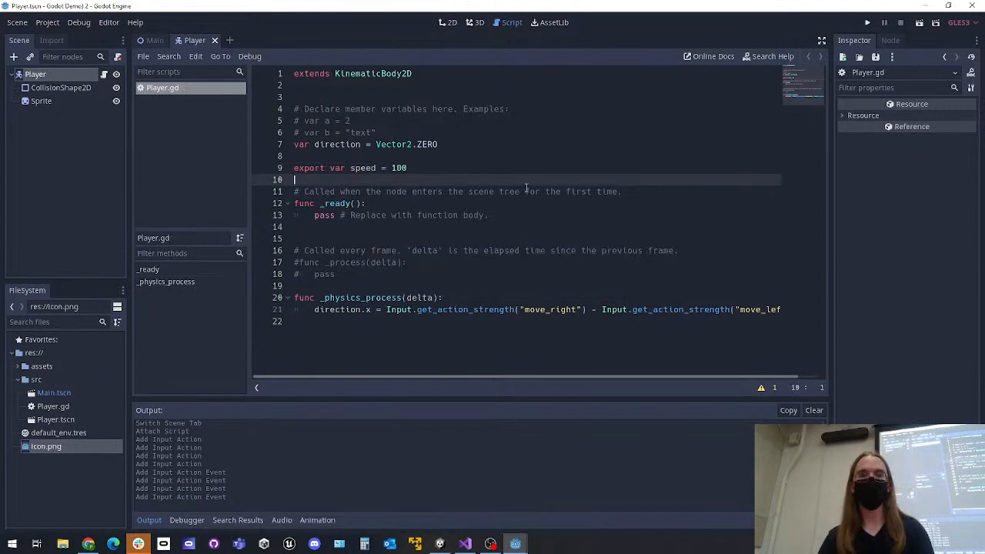
{"action": "left_click", "coordinate": [82, 77]}
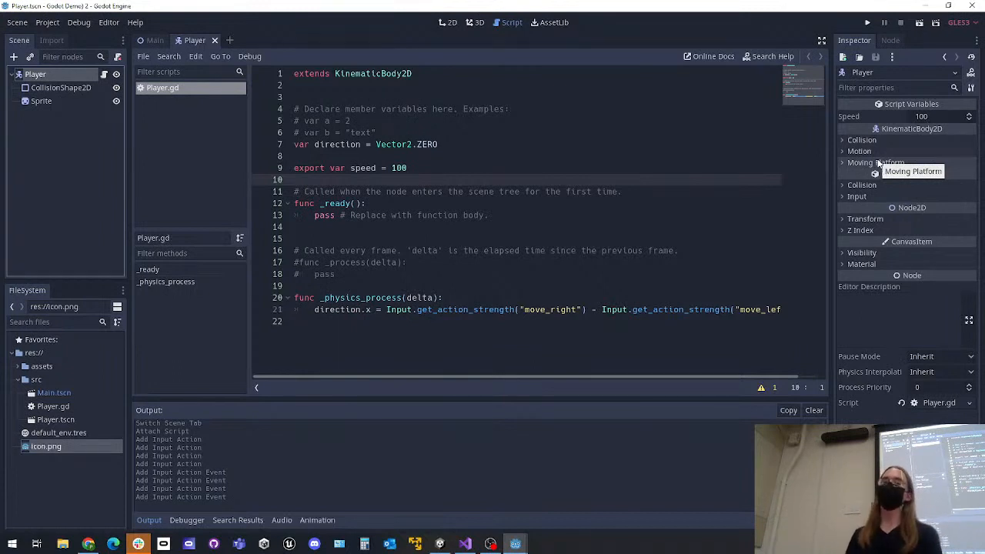
{"action": "left_click", "coordinate": [434, 167]}
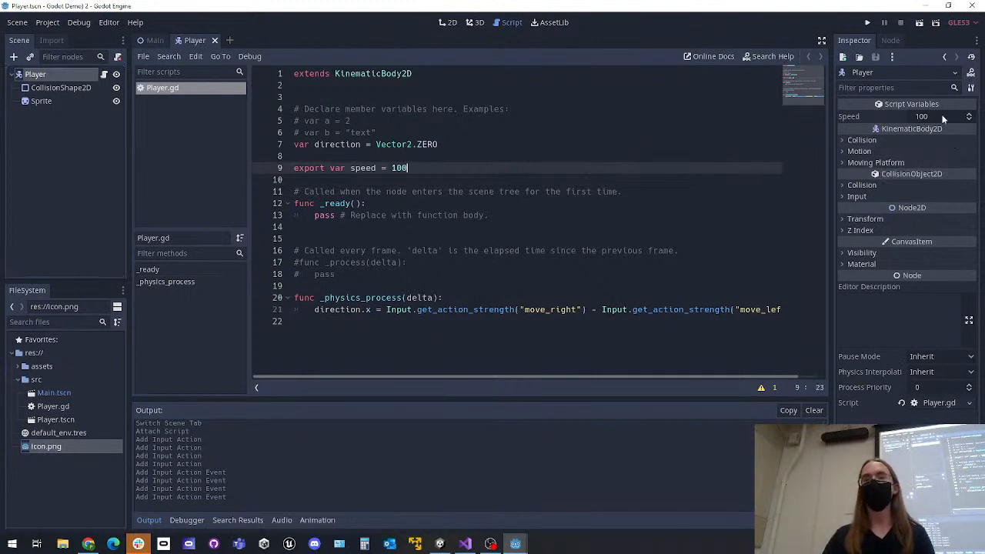
Add move_and_slide(direction * speed) below the direction.x line in _physics_process, separated by a blank line, and save the script
{"action": "left_click_drag", "start_coordinate": [457, 377], "coordinate": [541, 370]}
{"action": "left_click", "coordinate": [778, 309]}
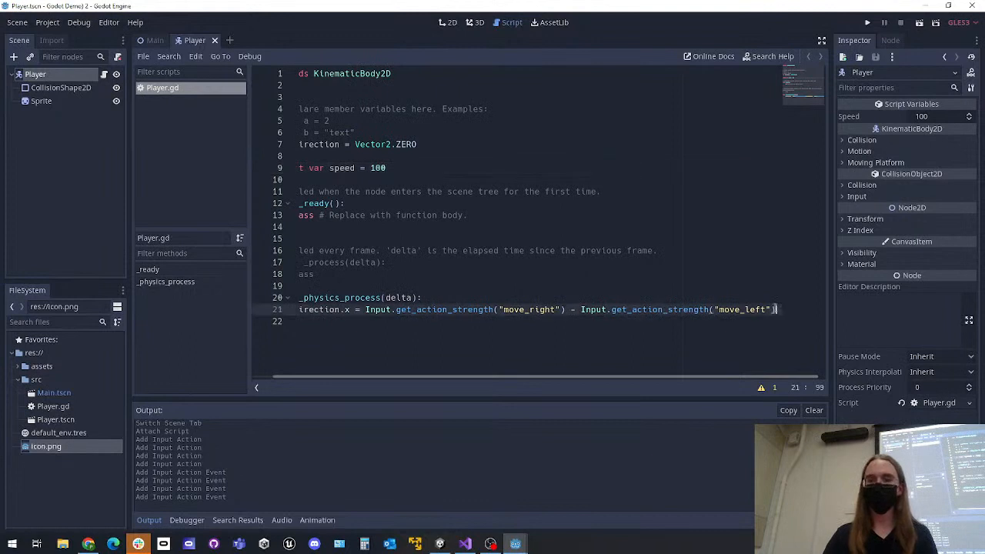
{"action": "key", "text": "Return"}
{"action": "key", "text": "Return"}
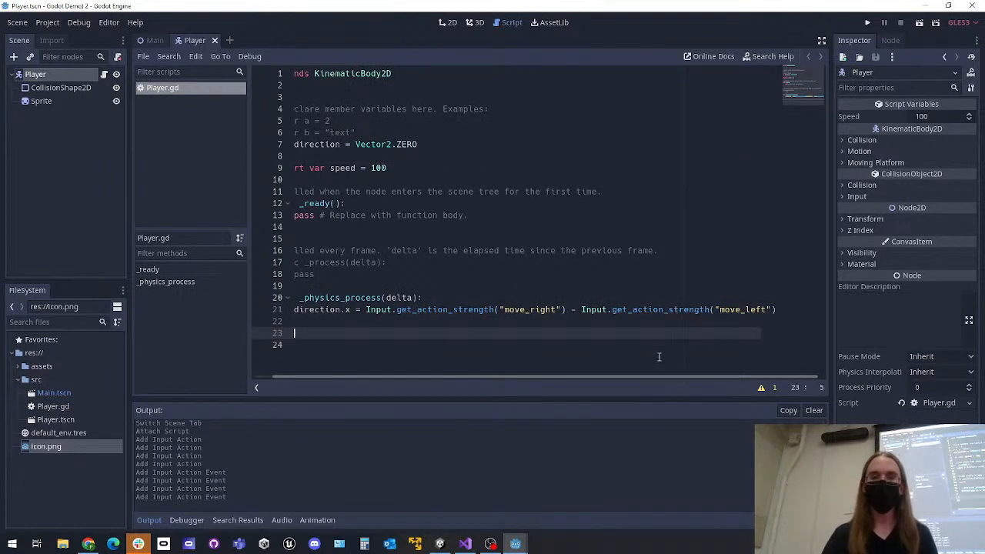
{"action": "left_click_drag", "start_coordinate": [652, 381], "coordinate": [536, 376]}
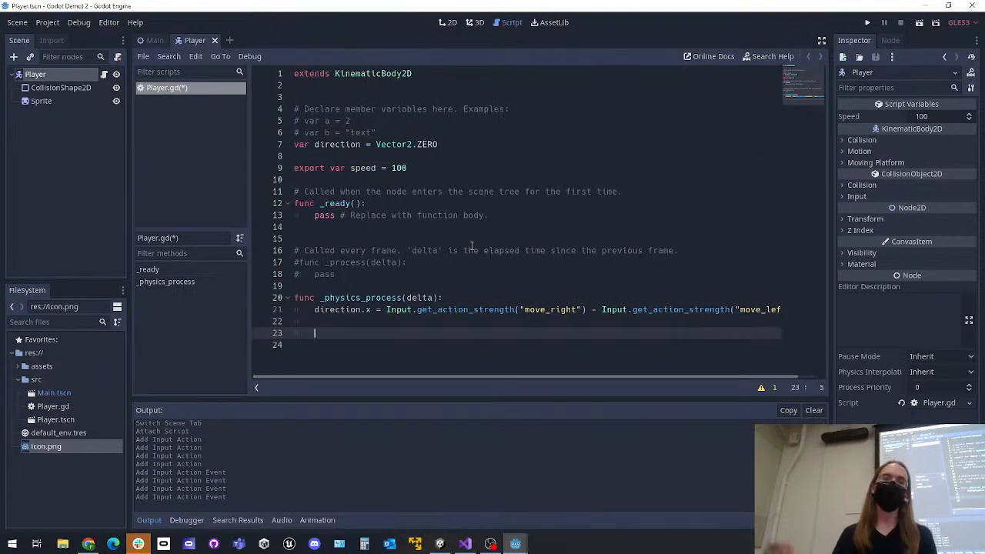
{"action": "type", "text": "move_an"}
{"action": "key", "text": "Down"}
{"action": "key", "text": "Return"}
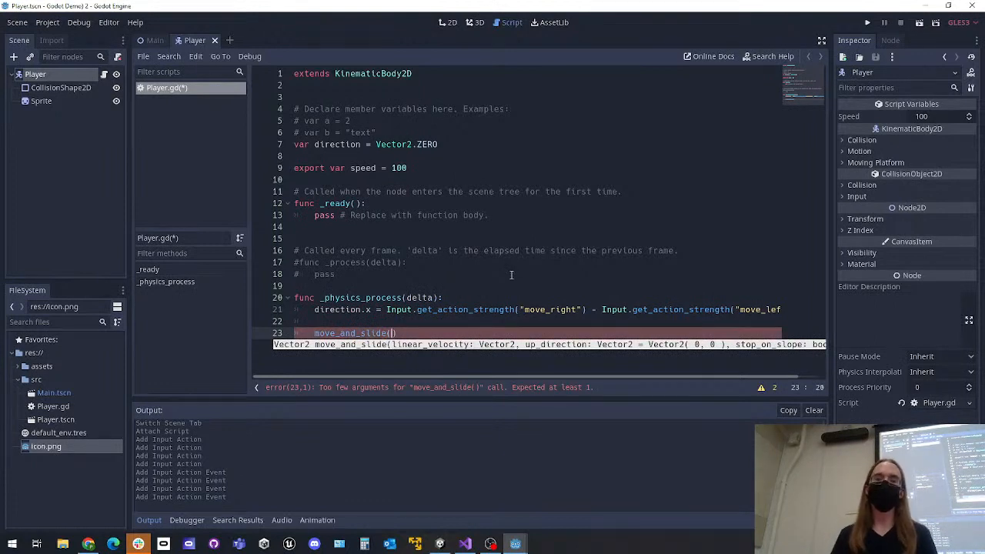
{"action": "type", "text": "direction *"}
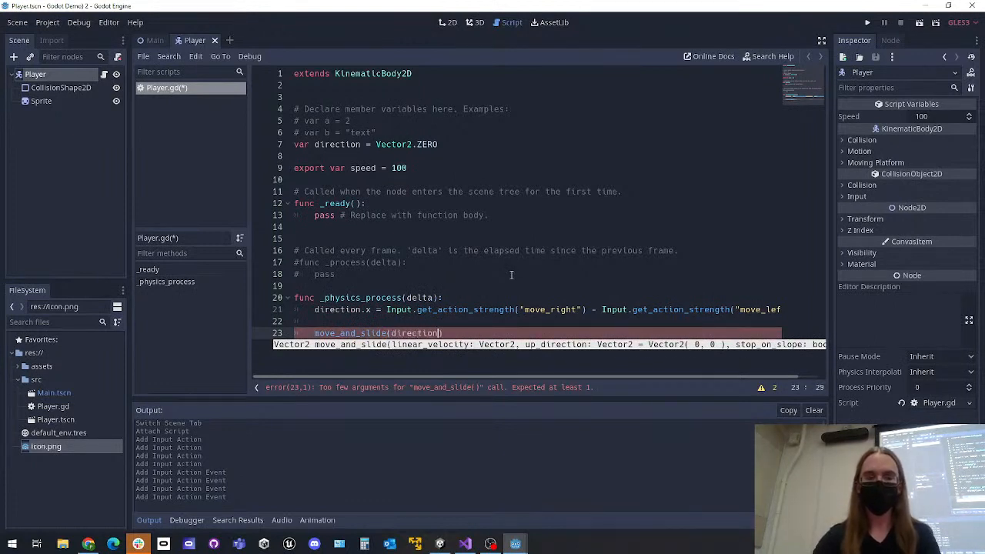
{"action": "type", "text": " speed)"}
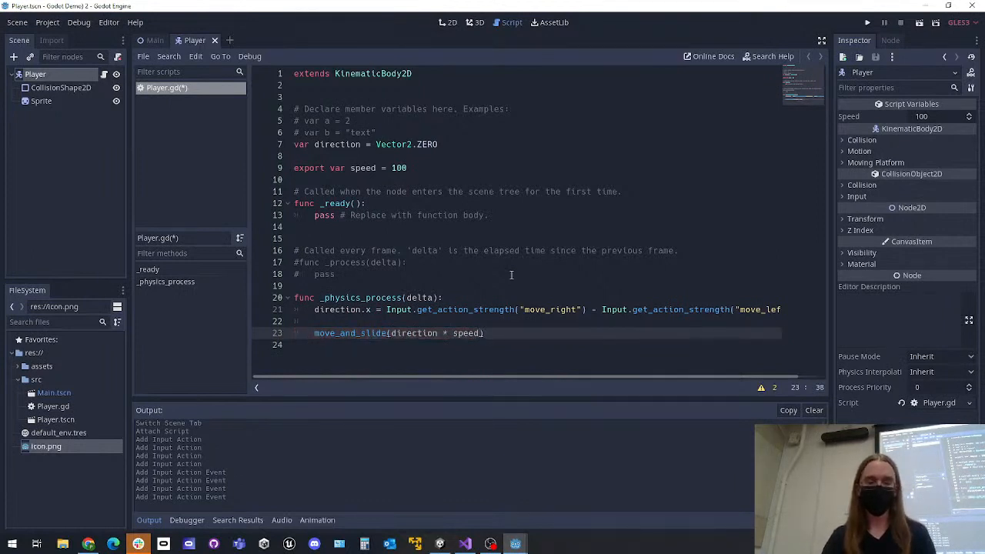
{"action": "key", "text": "ctrl+s"}
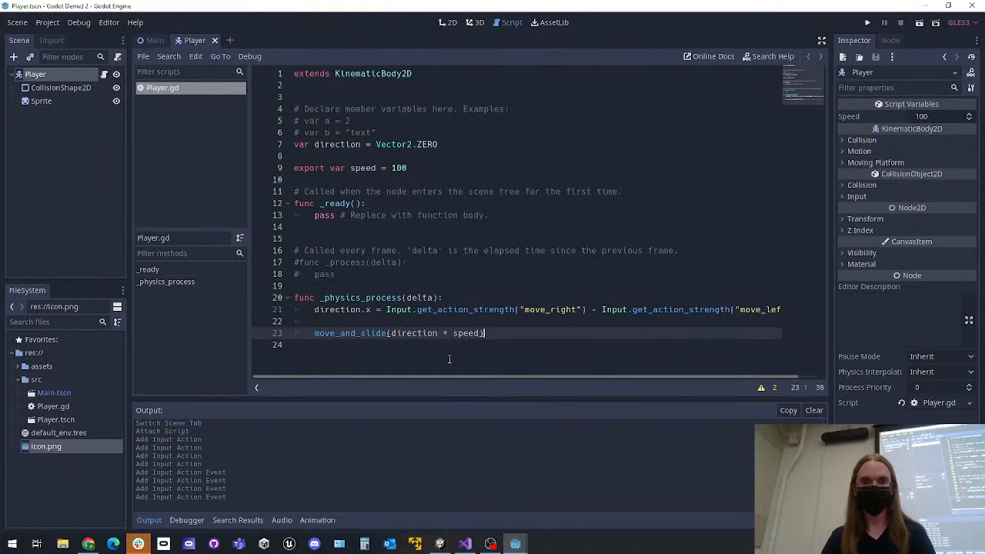
Run the project, test moving the player left and right, and close the game window
{"action": "left_click", "coordinate": [528, 298]}
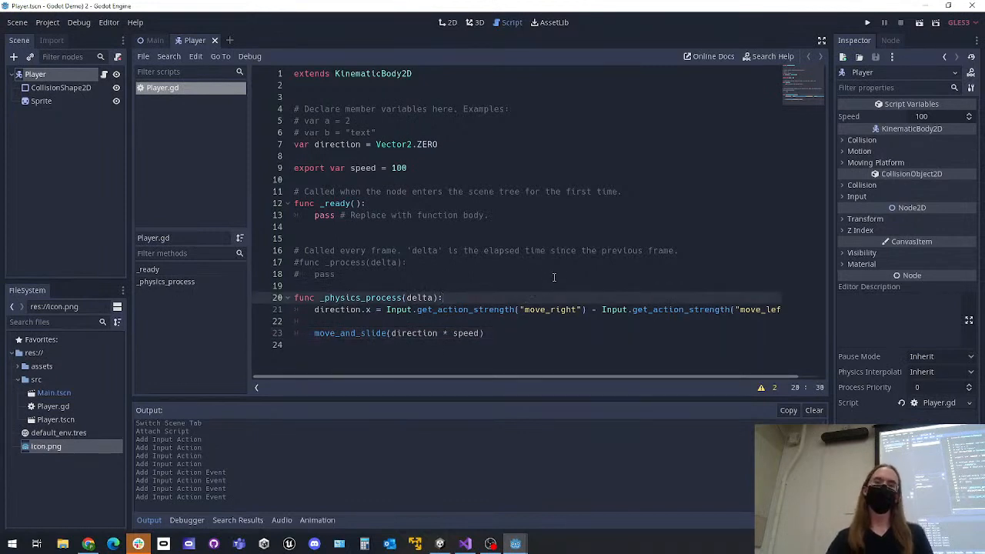
{"action": "left_click", "coordinate": [491, 333]}
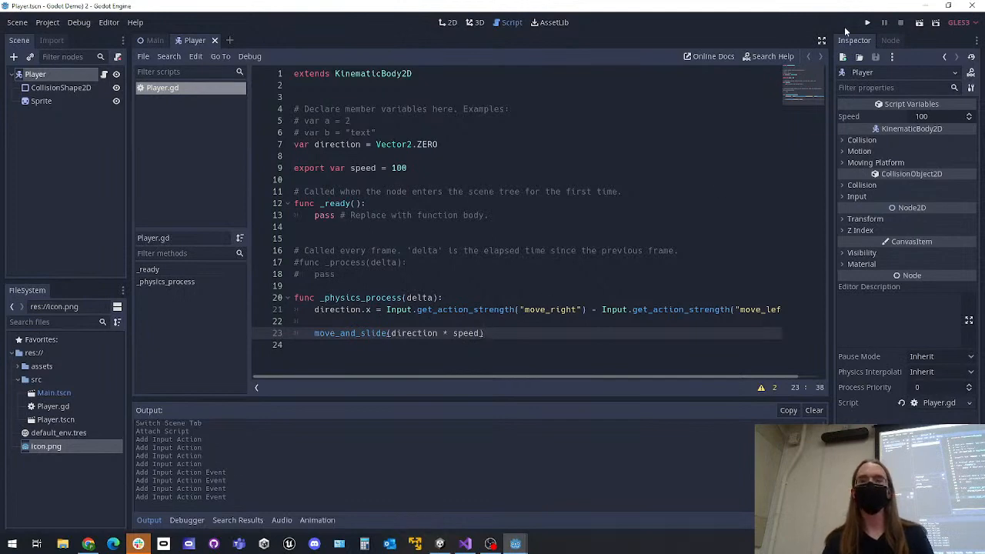
{"action": "left_click", "coordinate": [867, 24]}
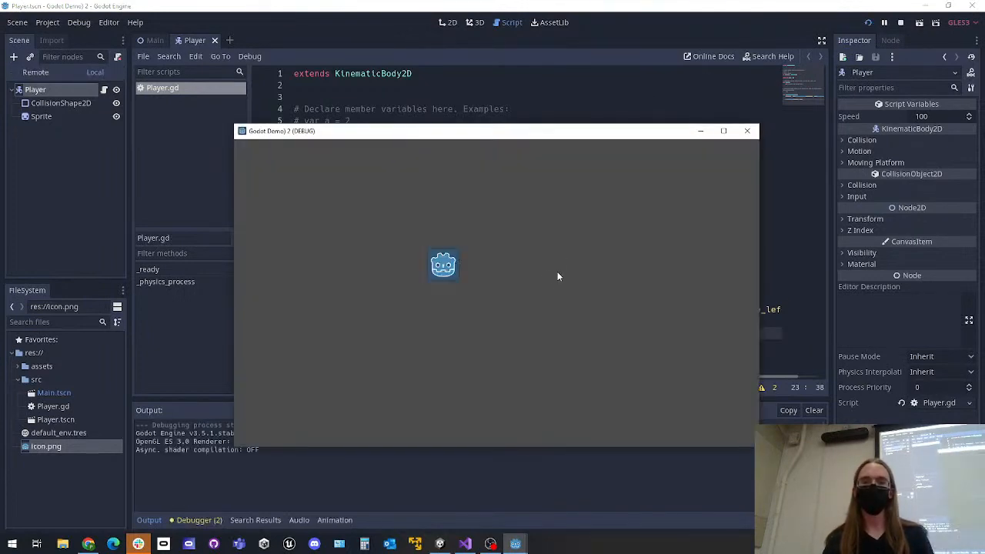
{"action": "key", "text": "Left"}
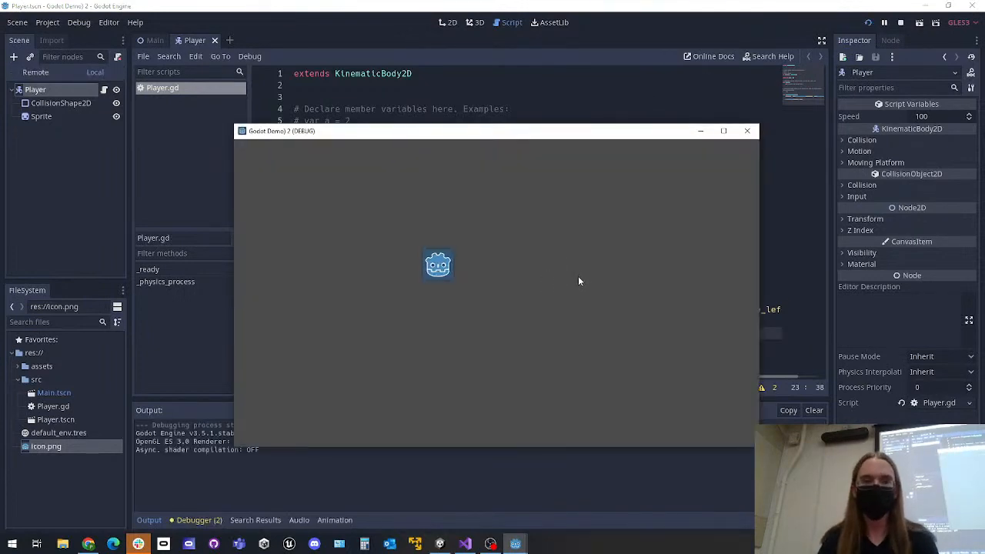
{"action": "key", "text": "Right"}
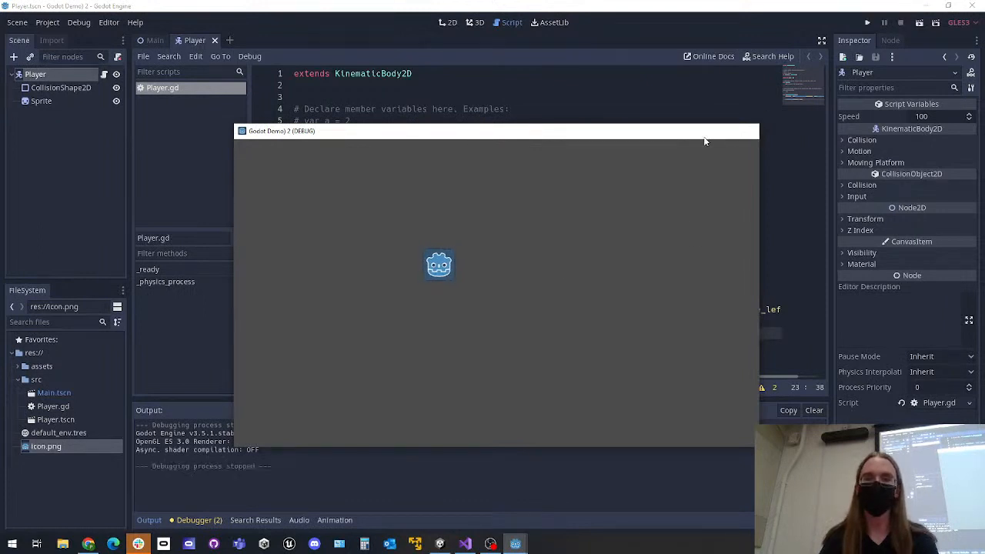
{"action": "left_click", "coordinate": [746, 131]}
Change the exported speed variable's default value to 300 in Player.gd
{"action": "left_click", "coordinate": [394, 167]}
{"action": "key", "text": "BackSpace"}
{"action": "type", "text": "3"}
{"action": "left_click", "coordinate": [495, 310]}
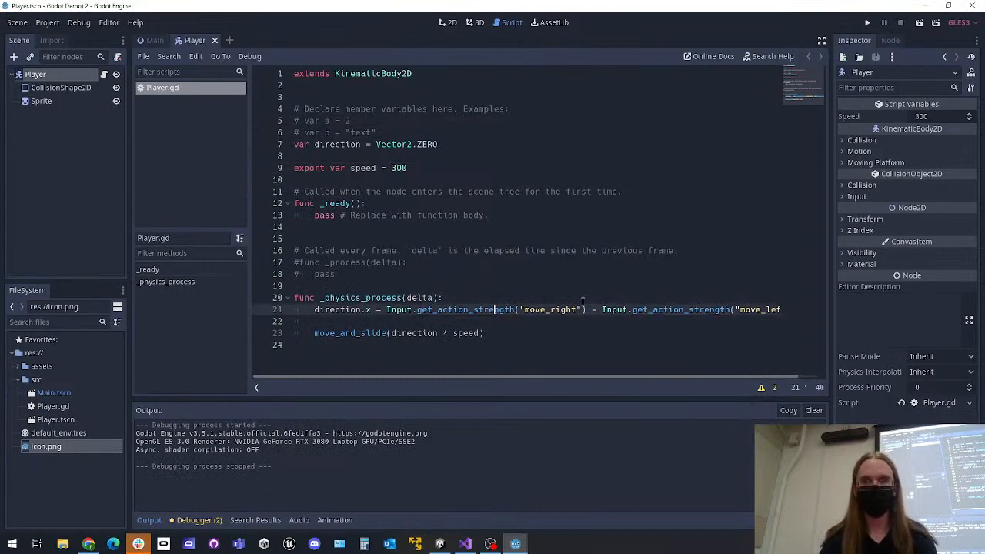
Run the project again with the new speed, move the player repeatedly left and right, and close the game window
{"action": "left_click", "coordinate": [872, 21]}
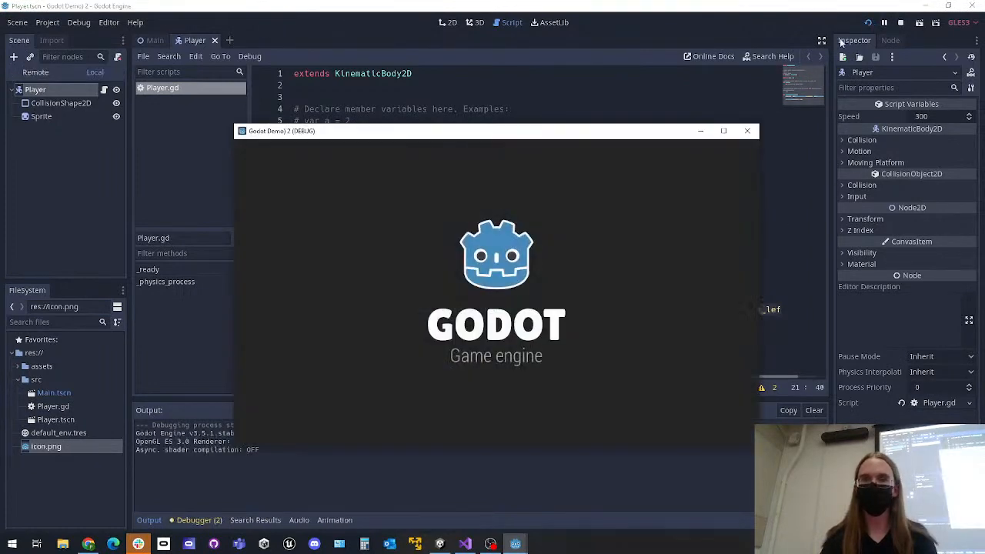
{"action": "key", "text": "Left"}
{"action": "key", "text": "Right"}
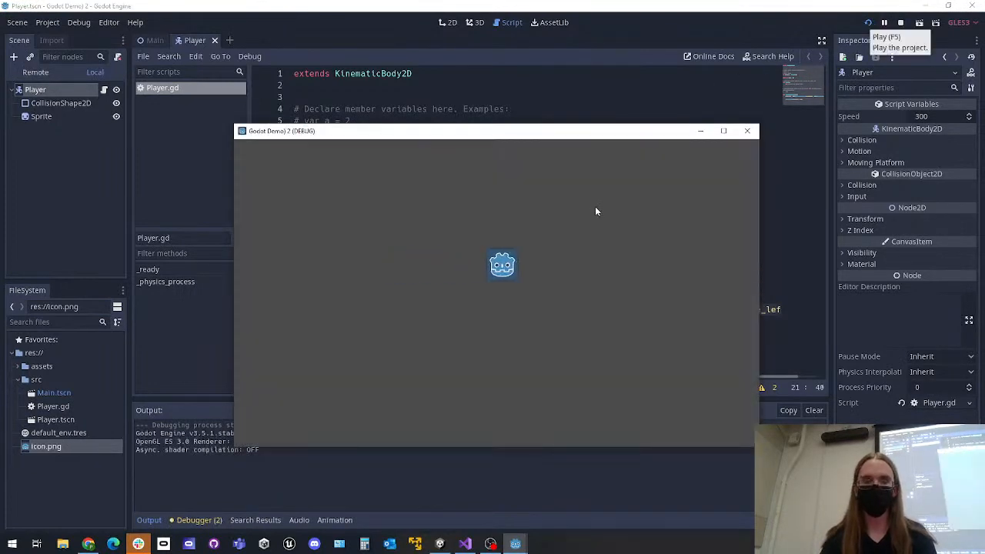
{"action": "key", "text": "Left"}
{"action": "key", "text": "Right"}
{"action": "key", "text": "Left"}
{"action": "key", "text": "Right"}
{"action": "key", "text": "Left"}
{"action": "key", "text": "Right"}
{"action": "left_click", "coordinate": [746, 131]}
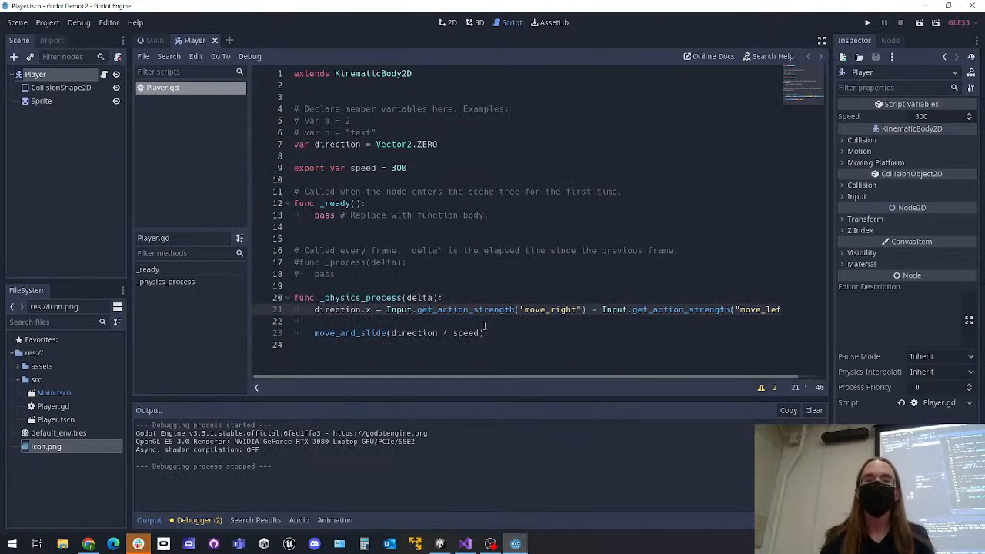
{"action": "left_click_drag", "start_coordinate": [486, 333], "coordinate": [312, 333]}
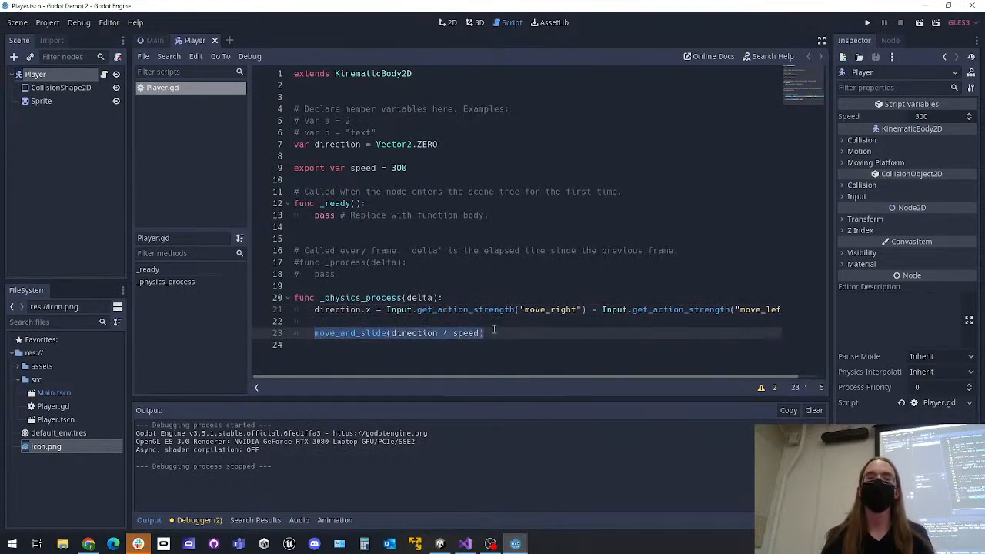
{"action": "left_click", "coordinate": [400, 167]}
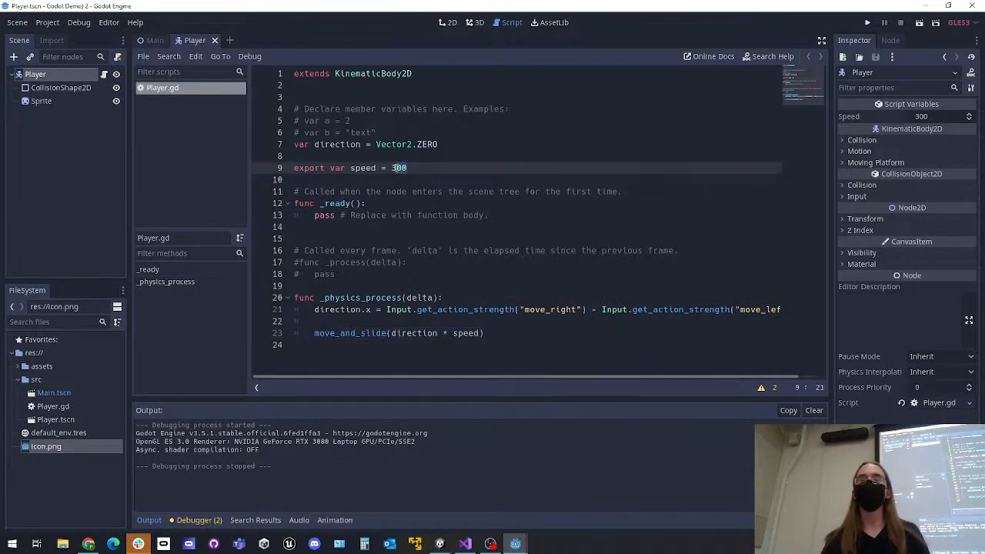
{"action": "left_click", "coordinate": [496, 340]}
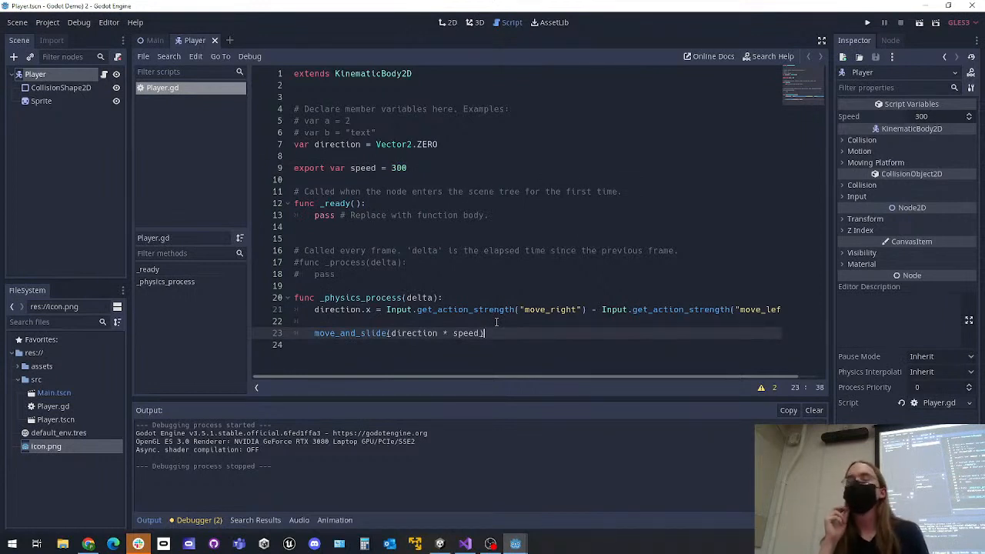
{"action": "left_click_drag", "start_coordinate": [487, 334], "coordinate": [273, 310]}
{"action": "left_click", "coordinate": [446, 321]}
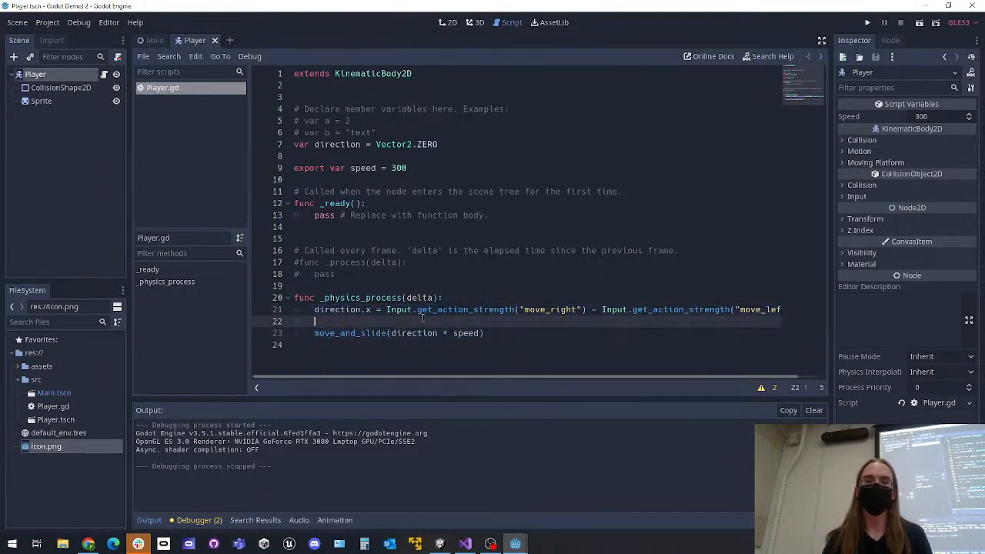
{"action": "left_click", "coordinate": [488, 334]}
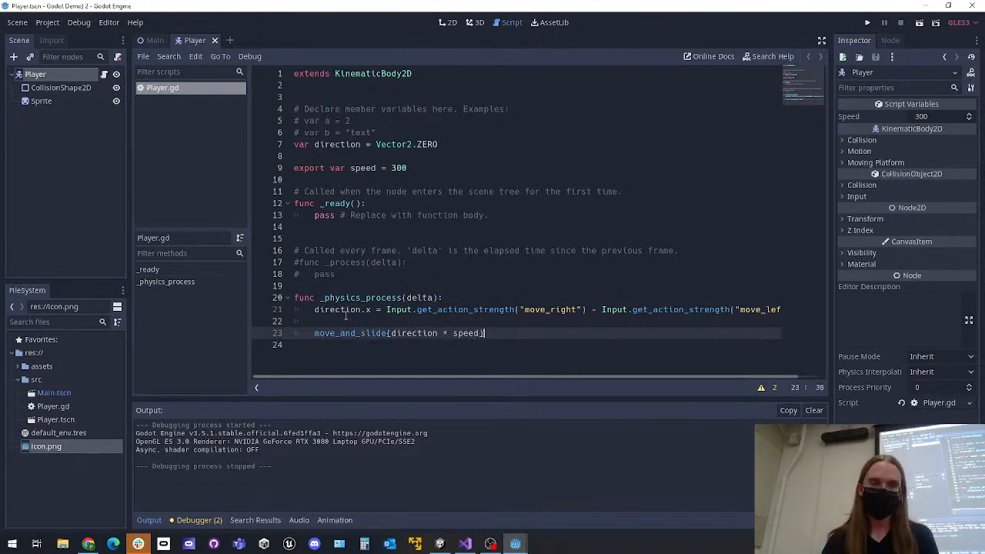
Duplicate the direction.x line directly beneath itself in _physics_process and change the copy to assign direction.y
{"action": "left_click_drag", "start_coordinate": [316, 309], "coordinate": [830, 304]}
{"action": "key", "text": "ctrl+c"}
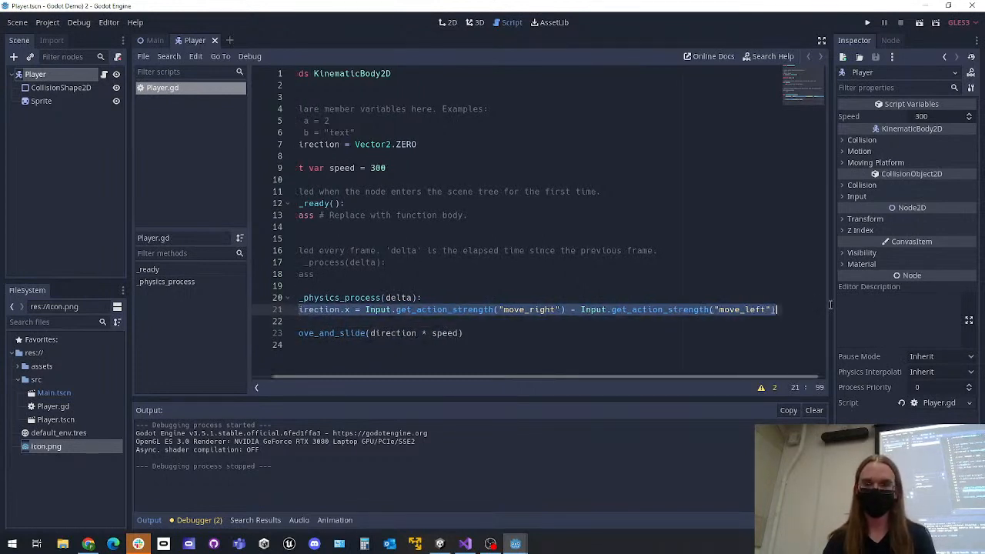
{"action": "left_click", "coordinate": [777, 311]}
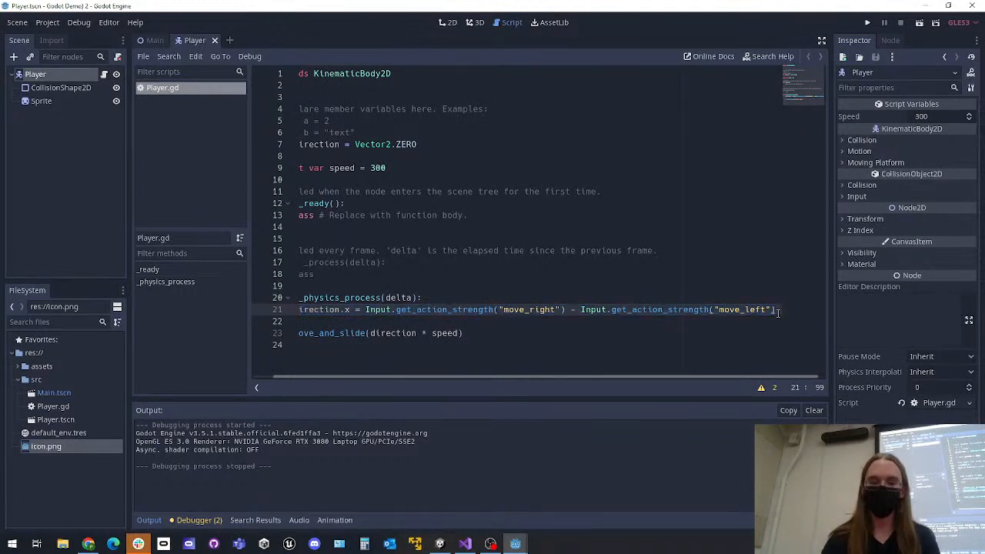
{"action": "key", "text": "Return"}
{"action": "key", "text": "ctrl+v"}
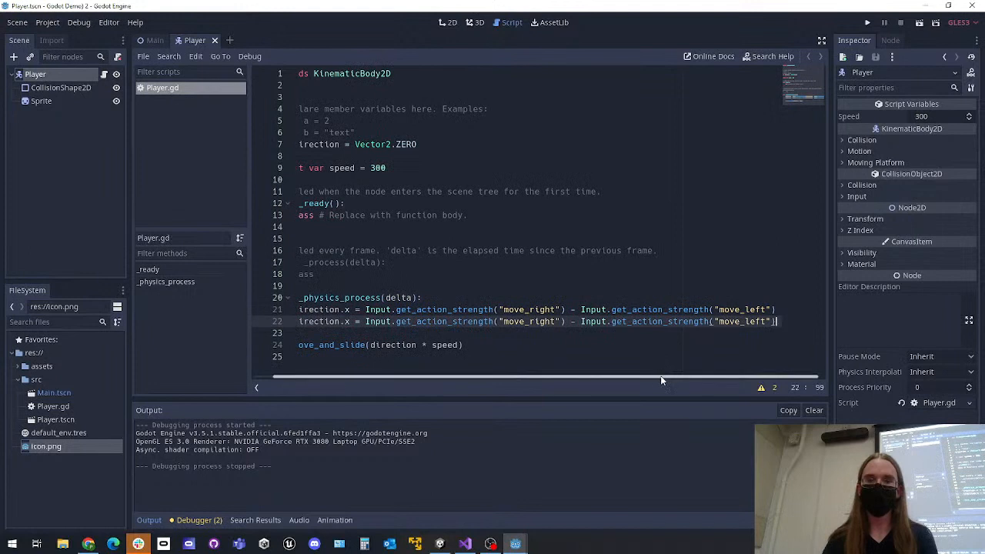
{"action": "left_click_drag", "start_coordinate": [661, 379], "coordinate": [640, 379]}
{"action": "left_click", "coordinate": [377, 320]}
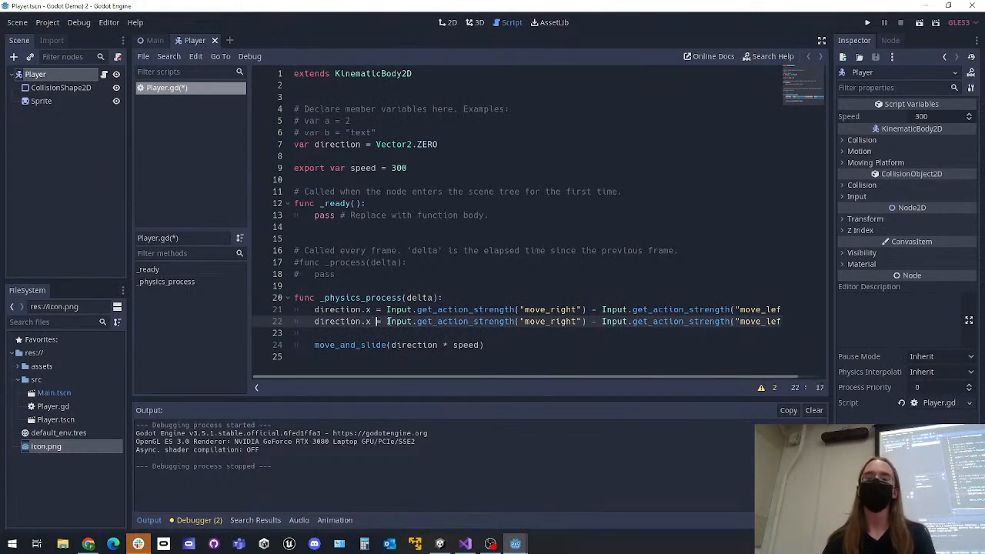
{"action": "key", "text": "Left"}
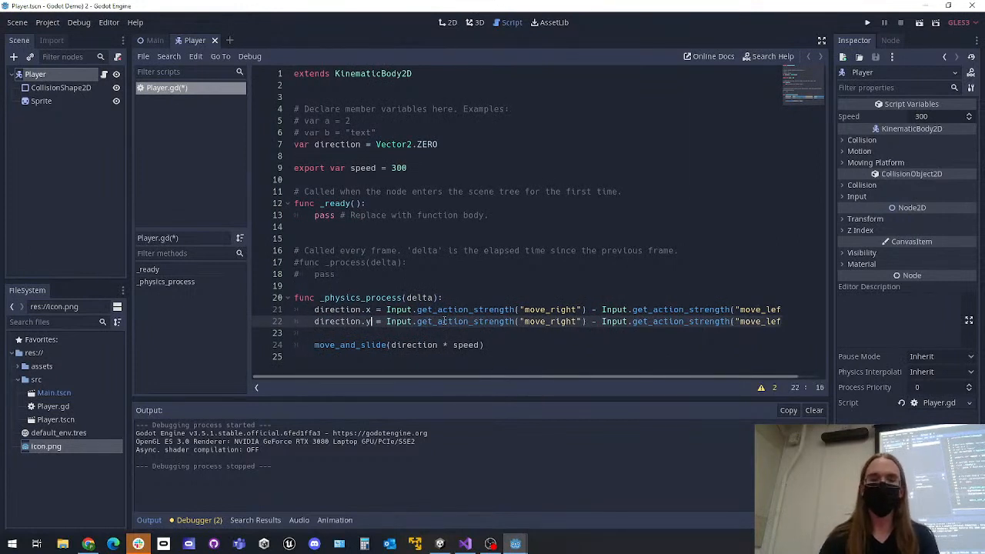
Change the first input action in the direction.y line from move_right to move_down
{"action": "left_click", "coordinate": [578, 320]}
{"action": "key", "text": "BackSpace"}
{"action": "key", "text": "BackSpace"}
{"action": "key", "text": "BackSpace"}
{"action": "key", "text": "BackSpace"}
{"action": "key", "text": "BackSpace"}
{"action": "type", "text": "down"}
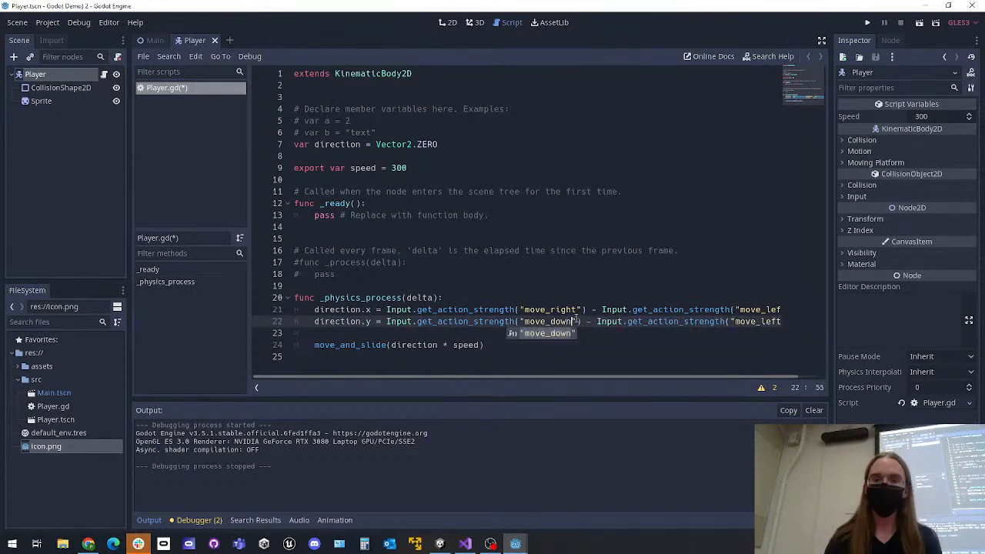
Replace the subtracted move_left action in the direction.y line with move_up and save the script
{"action": "left_click_drag", "start_coordinate": [598, 377], "coordinate": [631, 375]}
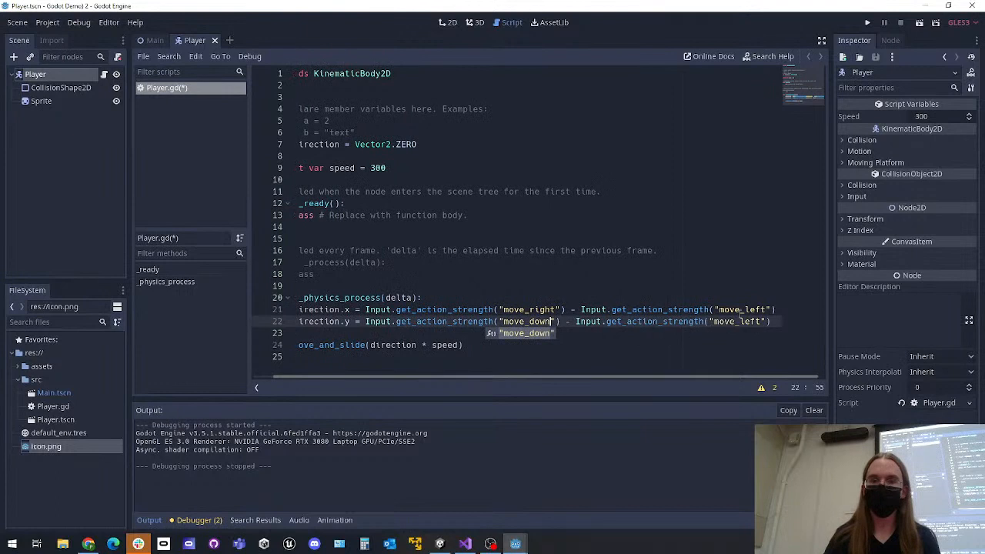
{"action": "left_click", "coordinate": [764, 321]}
{"action": "key", "text": "BackSpace"}
{"action": "key", "text": "BackSpace"}
{"action": "key", "text": "BackSpace"}
{"action": "key", "text": "BackSpace"}
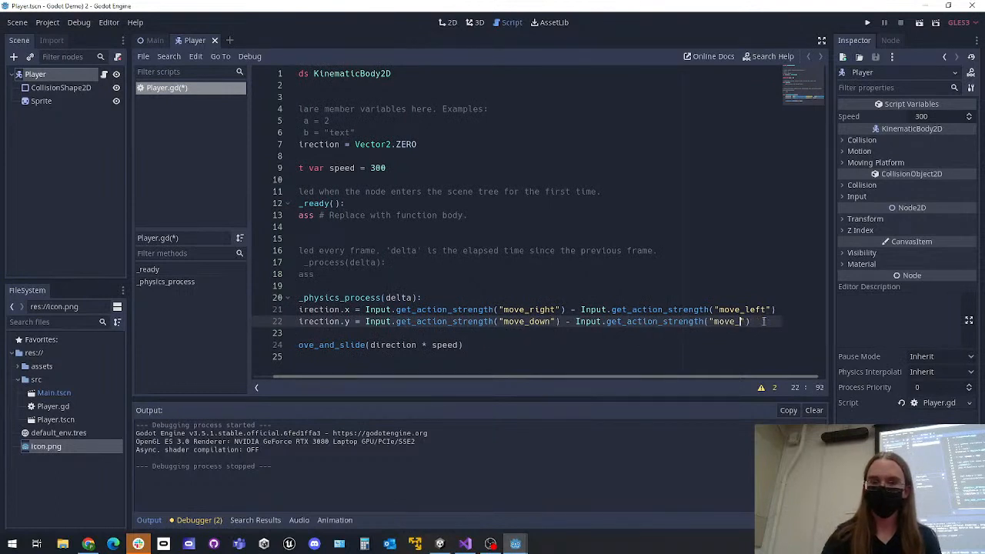
{"action": "type", "text": "up"}
{"action": "left_click", "coordinate": [608, 285]}
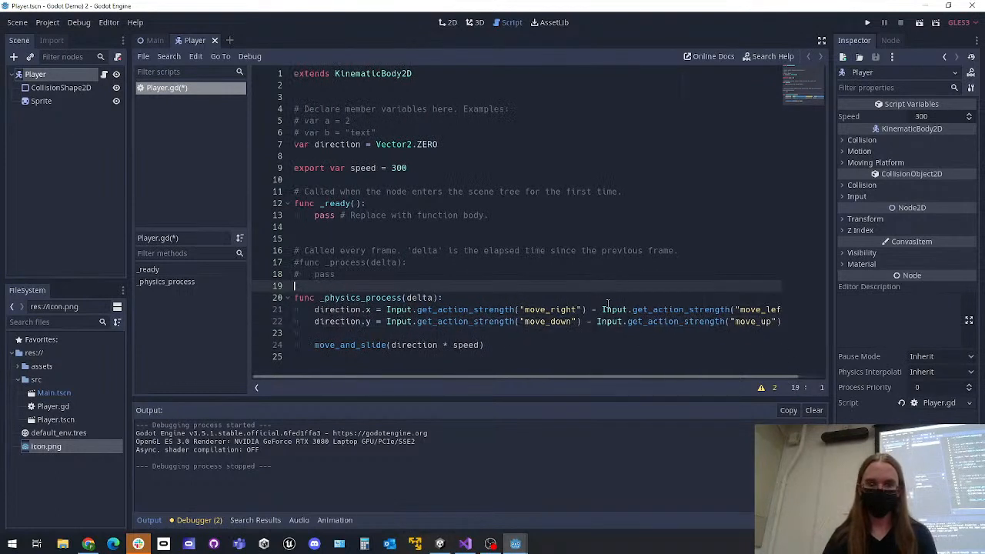
{"action": "key", "text": "ctrl+s"}
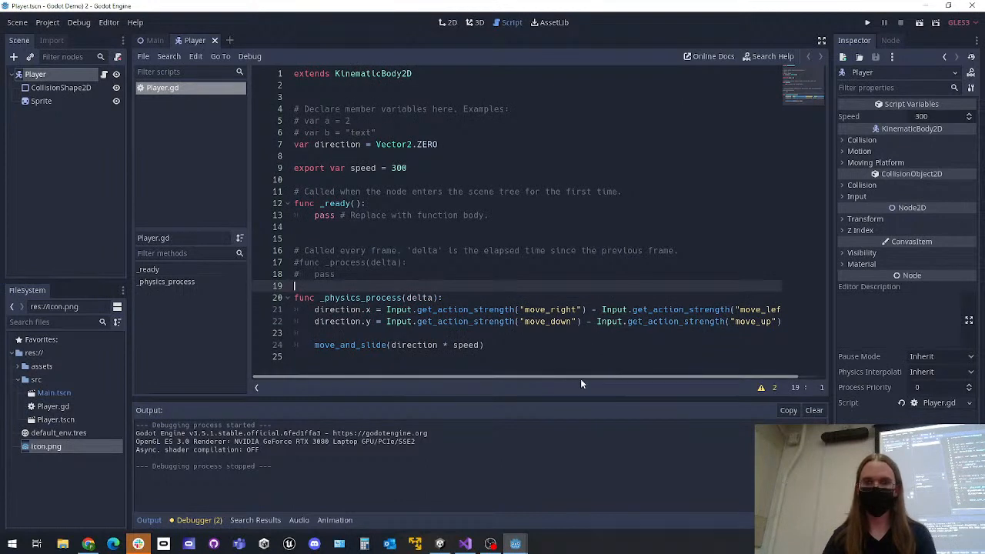
{"action": "left_click", "coordinate": [516, 344]}
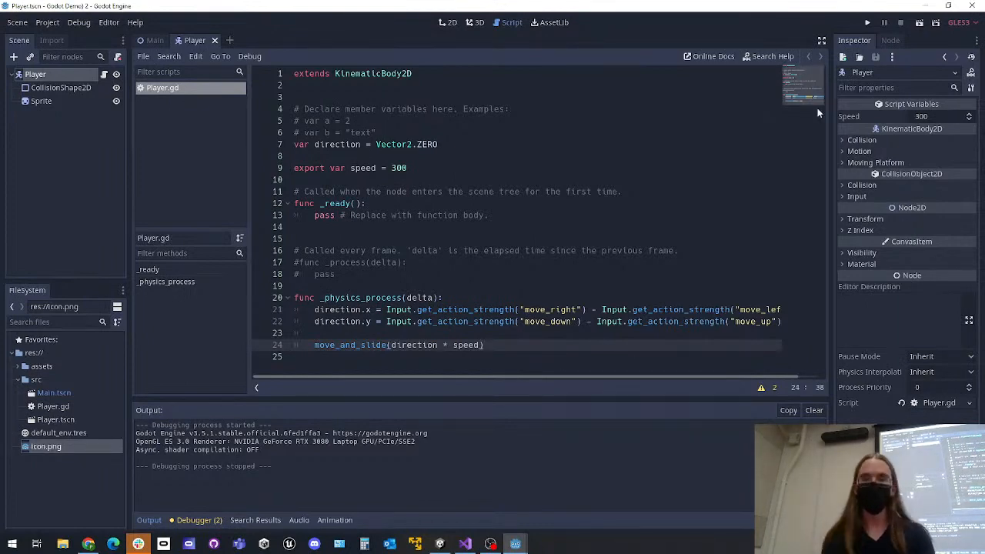
Run the project, test moving the player up, down, left and right, and close the game window
{"action": "left_click", "coordinate": [867, 24]}
{"action": "key", "text": "w"}
{"action": "key", "text": "d"}
{"action": "key", "text": "s"}
{"action": "key", "text": "a"}
{"action": "key", "text": "w"}
{"action": "key", "text": "s"}
{"action": "key", "text": "d"}
{"action": "key", "text": "w"}
{"action": "key", "text": "Down"}
{"action": "key", "text": "Left"}
{"action": "key", "text": "Up"}
{"action": "key", "text": "Down"}
{"action": "key", "text": "Right"}
{"action": "key", "text": "Left"}
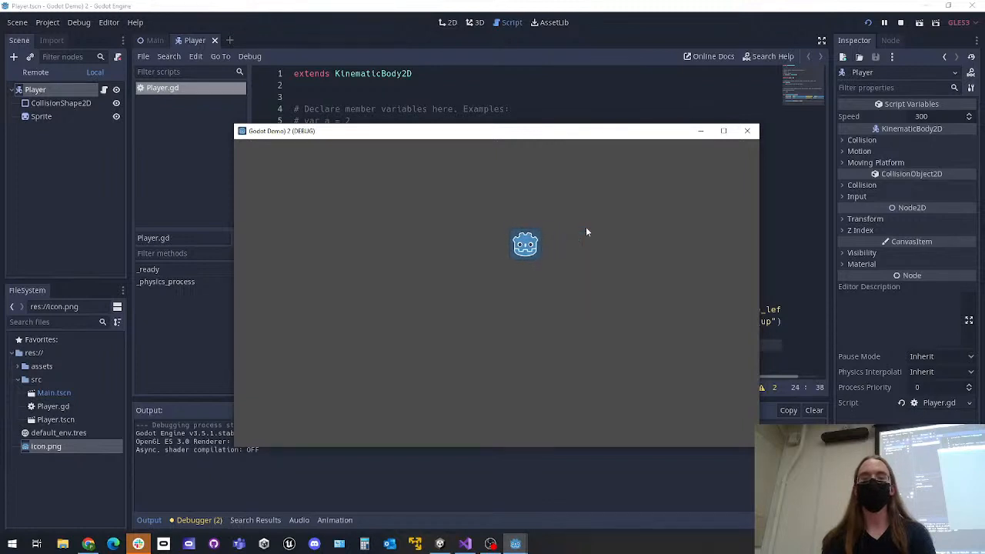
{"action": "key", "text": "Down"}
{"action": "key", "text": "Right"}
{"action": "key", "text": "Up"}
{"action": "key", "text": "Right"}
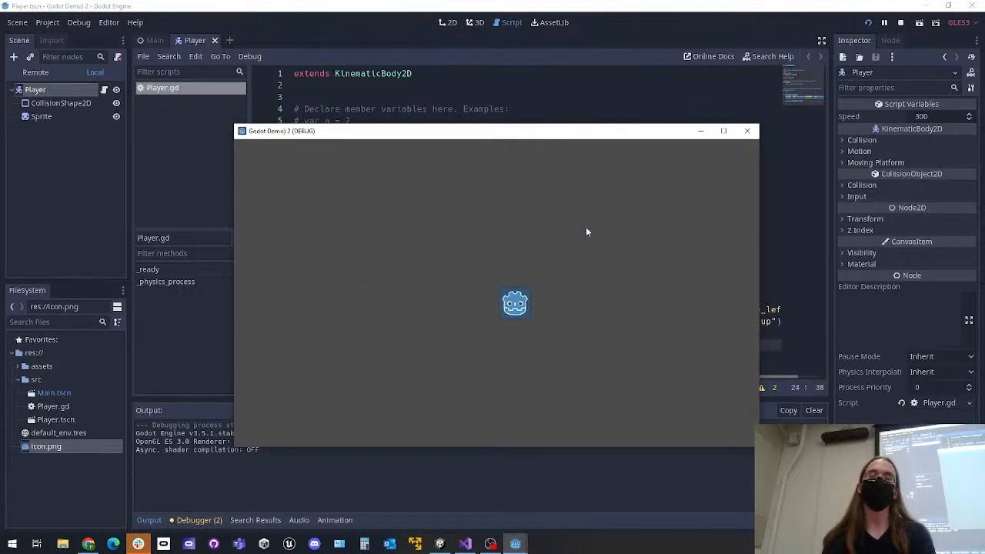
{"action": "key", "text": "Left"}
{"action": "key", "text": "Down"}
{"action": "key", "text": "Right"}
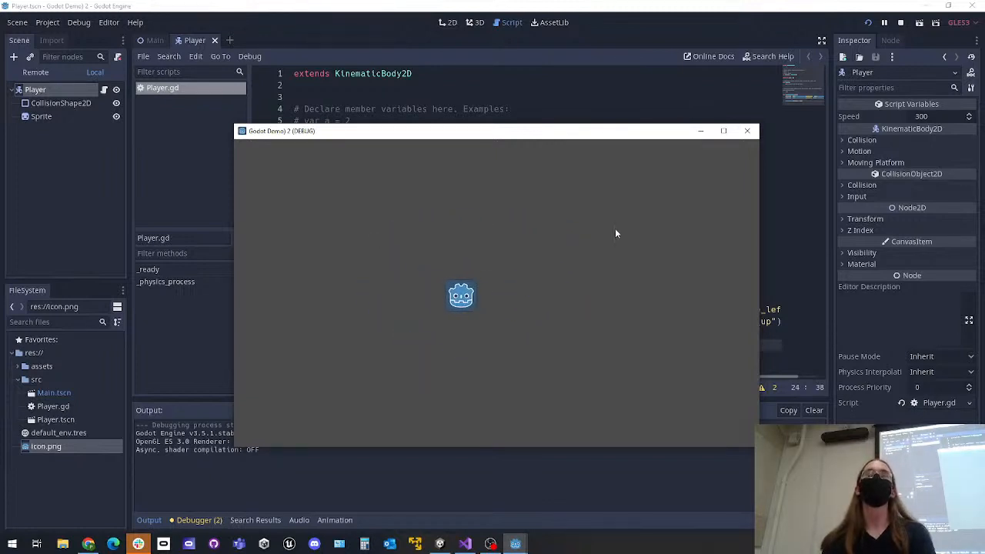
{"action": "key", "text": "Up"}
{"action": "key", "text": "Left"}
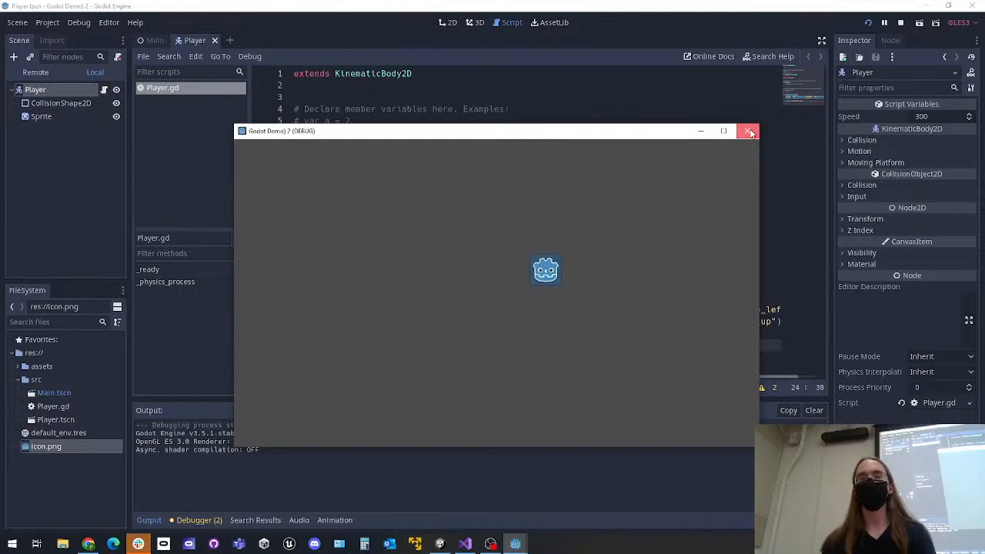
{"action": "left_click", "coordinate": [747, 131]}
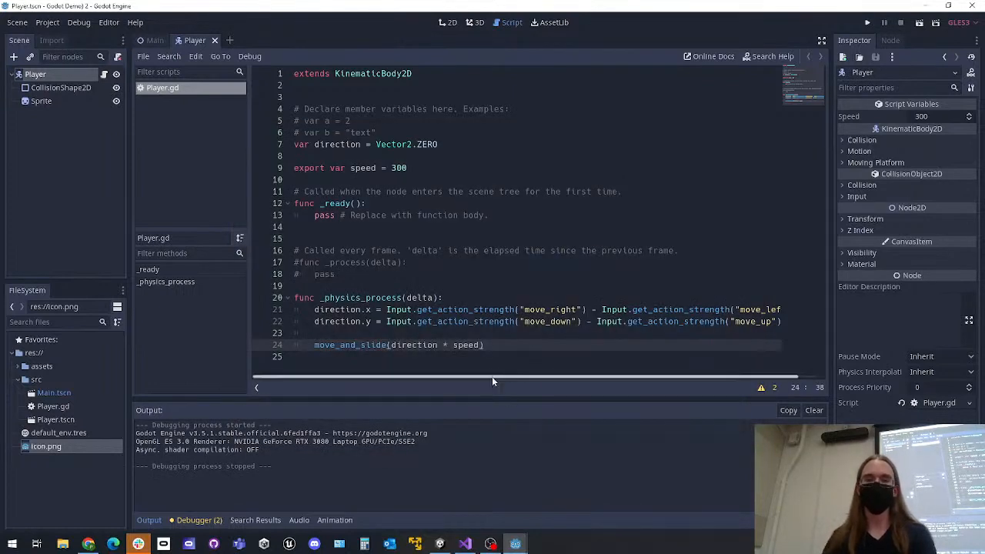
Add the line direction = direction.normalized() directly below the direction.y assignment in _physics_process and save the script
{"action": "left_click_drag", "start_coordinate": [492, 377], "coordinate": [513, 377]}
{"action": "left_click", "coordinate": [766, 321]}
{"action": "key", "text": "Return"}
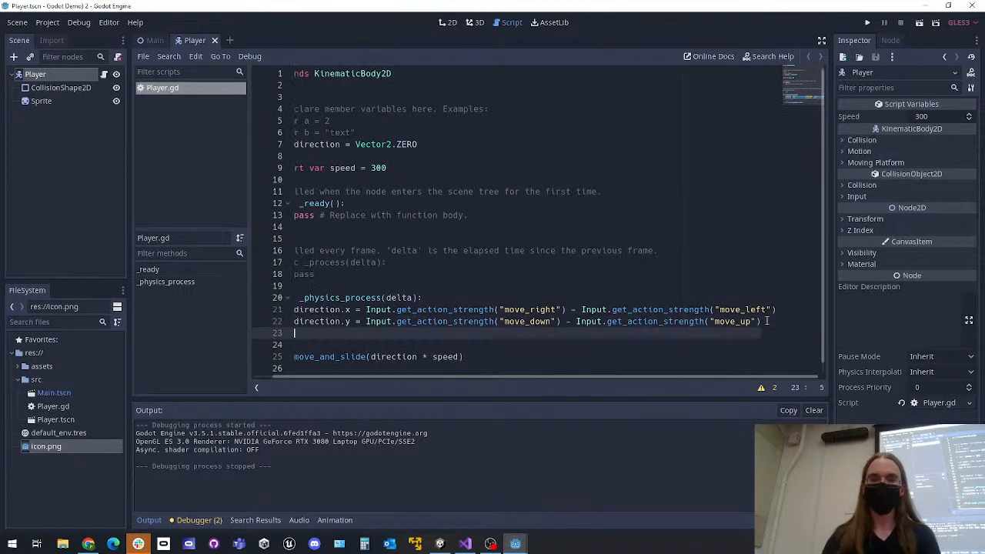
{"action": "left_click_drag", "start_coordinate": [541, 377], "coordinate": [520, 377]}
{"action": "type", "text": "direction = direc"}
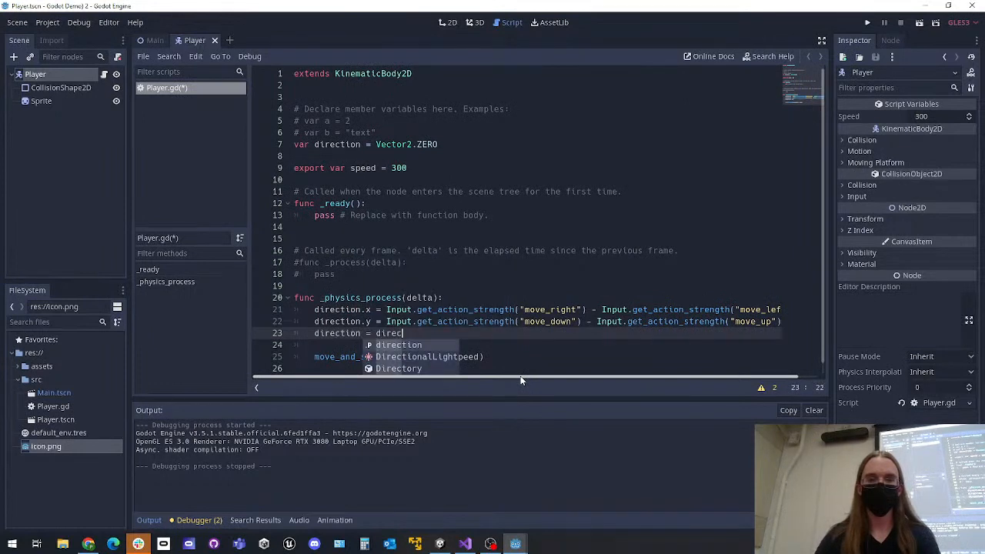
{"action": "key", "text": "Return"}
{"action": "type", "text": ".nro"}
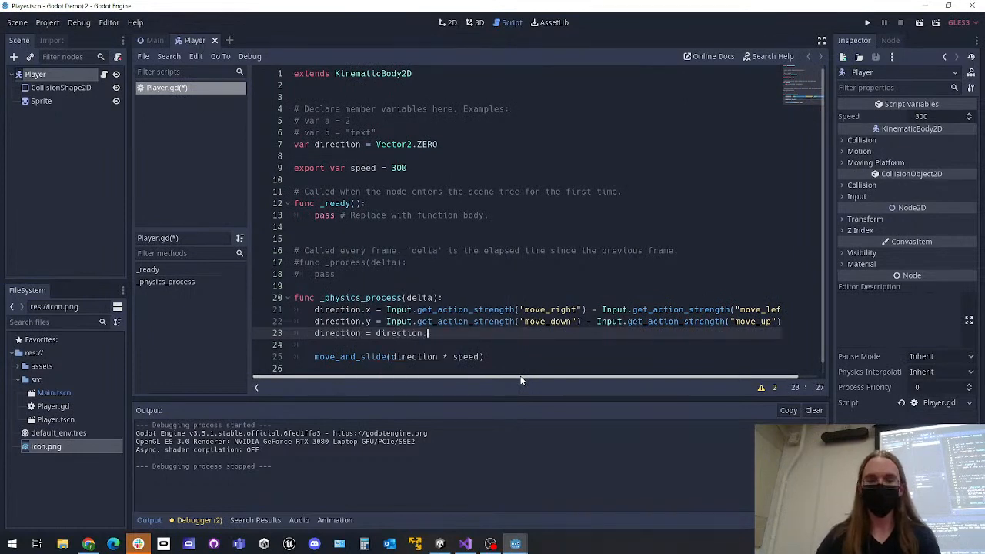
{"action": "key", "text": "BackSpace"}
{"action": "key", "text": "BackSpace"}
{"action": "type", "text": "or"}
{"action": "key", "text": "Return"}
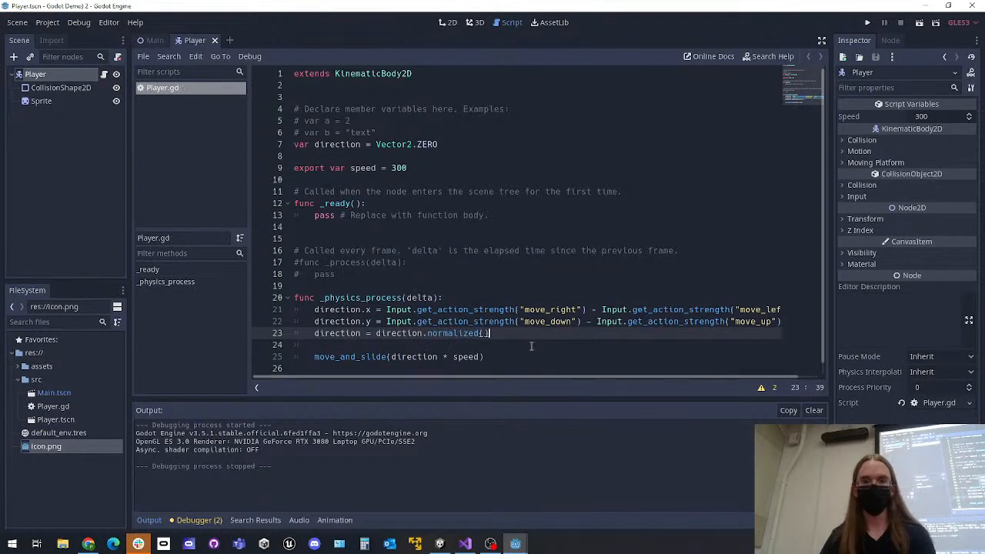
{"action": "key", "text": "Down"}
{"action": "key", "text": "ctrl+s"}
{"action": "left_click_drag", "start_coordinate": [495, 331], "coordinate": [283, 334]}
{"action": "left_click", "coordinate": [526, 346]}
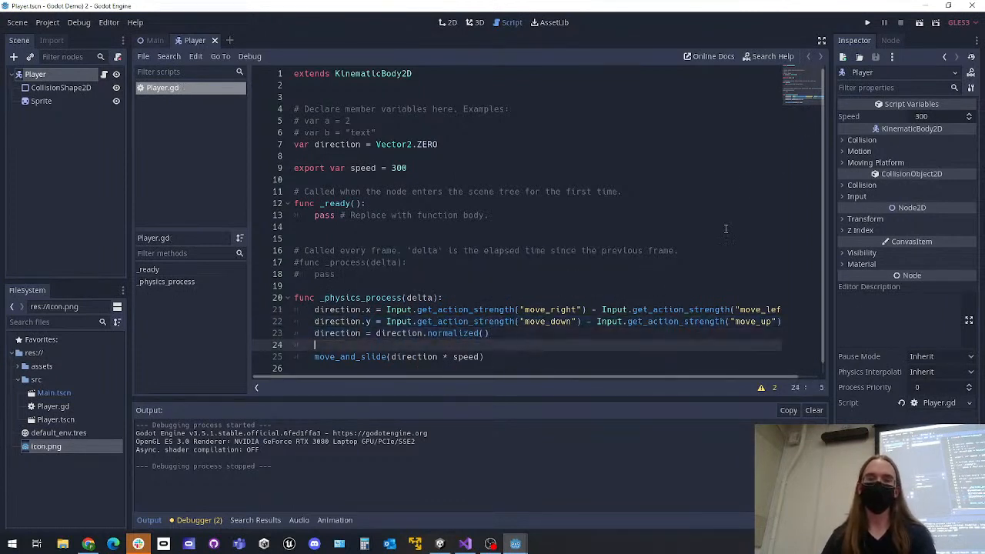
Run the project with the normalized direction, move the player repeatedly in all directions, and close the game window
{"action": "left_click", "coordinate": [868, 23]}
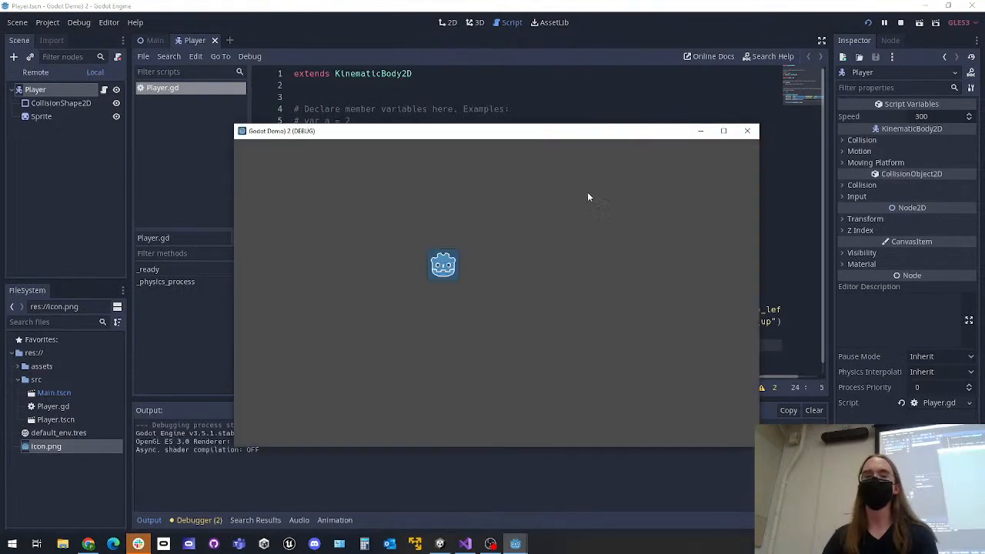
{"action": "key", "text": "Up"}
{"action": "key", "text": "Left"}
{"action": "key", "text": "Down"}
{"action": "key", "text": "Right"}
{"action": "key", "text": "Up"}
{"action": "key", "text": "Left"}
{"action": "key", "text": "Down"}
{"action": "key", "text": "Right"}
{"action": "key", "text": "Left"}
{"action": "key", "text": "Up"}
{"action": "key", "text": "Left"}
{"action": "key", "text": "Down"}
{"action": "key", "text": "Right"}
{"action": "key", "text": "Up"}
{"action": "key", "text": "Left"}
{"action": "key", "text": "Down"}
{"action": "key", "text": "Right"}
{"action": "key", "text": "Up"}
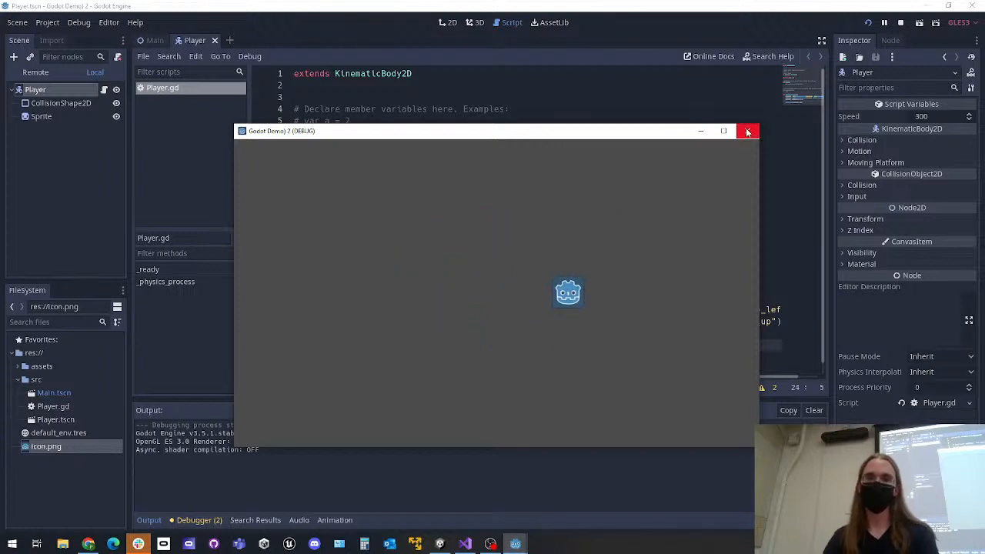
{"action": "key", "text": "Up"}
{"action": "key", "text": "Left"}
{"action": "key", "text": "Down"}
{"action": "key", "text": "Right"}
{"action": "key", "text": "Left"}
{"action": "key", "text": "Up"}
{"action": "key", "text": "Right"}
{"action": "key", "text": "Left"}
{"action": "key", "text": "Up"}
{"action": "key", "text": "Right"}
{"action": "key", "text": "Down"}
{"action": "key", "text": "Left"}
{"action": "key", "text": "Right"}
{"action": "key", "text": "Up"}
{"action": "key", "text": "Left"}
{"action": "key", "text": "Right"}
{"action": "key", "text": "Down"}
{"action": "key", "text": "Left"}
{"action": "key", "text": "Right"}
{"action": "key", "text": "Left"}
{"action": "key", "text": "Up"}
{"action": "key", "text": "Right"}
{"action": "key", "text": "Down"}
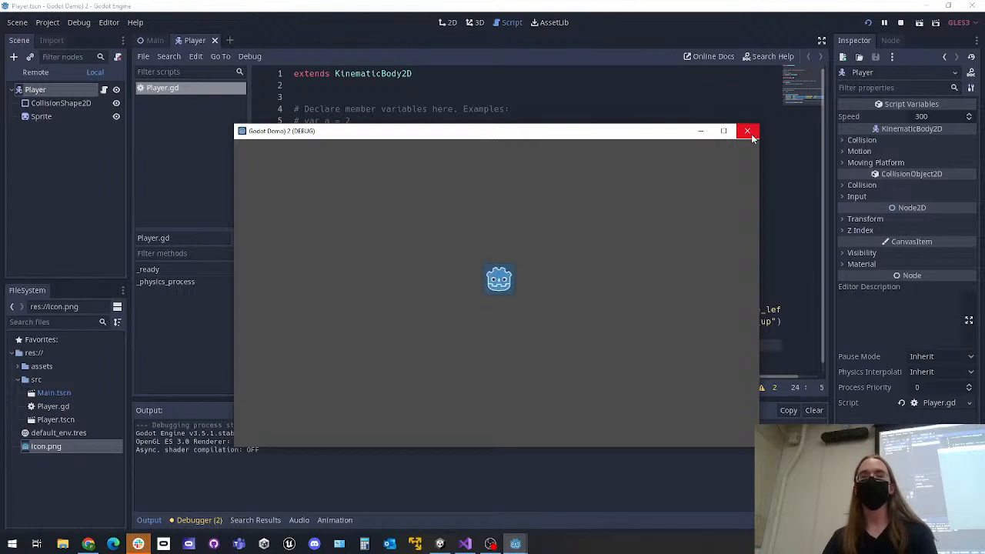
{"action": "left_click", "coordinate": [752, 135]}
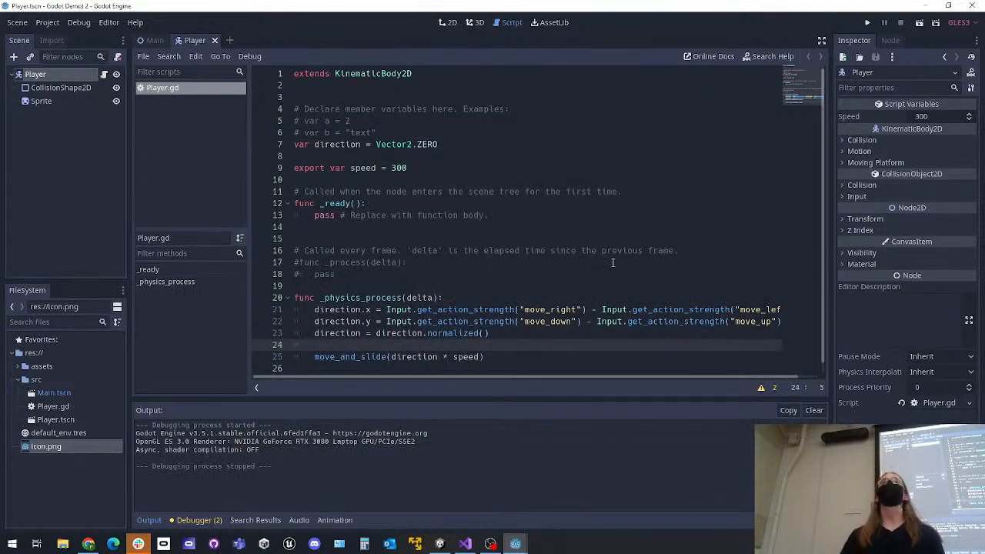
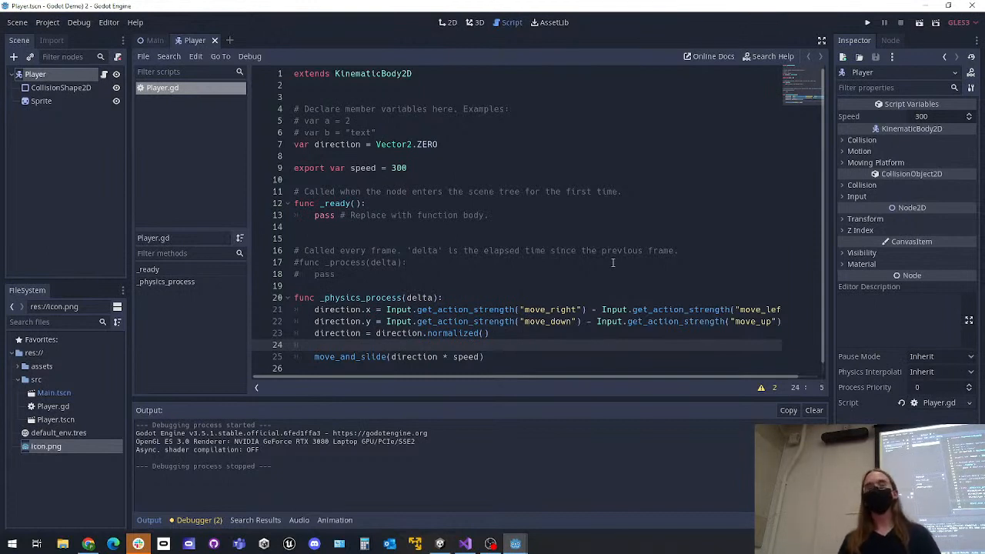
Examine the direction, normalized and move_and_slide lines in the _physics_process function of Player.gd
{"action": "left_click_drag", "start_coordinate": [492, 333], "coordinate": [317, 332]}
{"action": "left_click", "coordinate": [522, 336]}
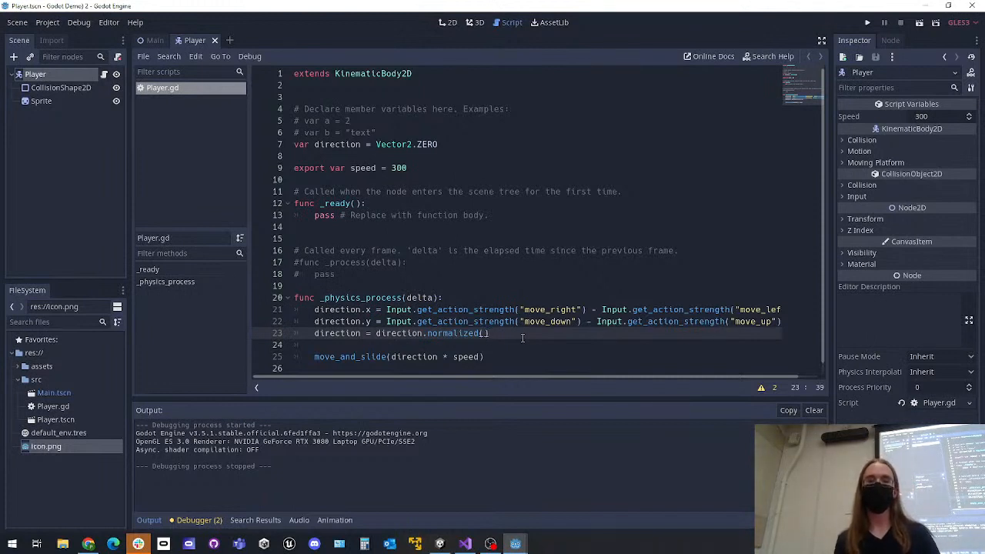
{"action": "left_click_drag", "start_coordinate": [520, 322], "coordinate": [587, 325]}
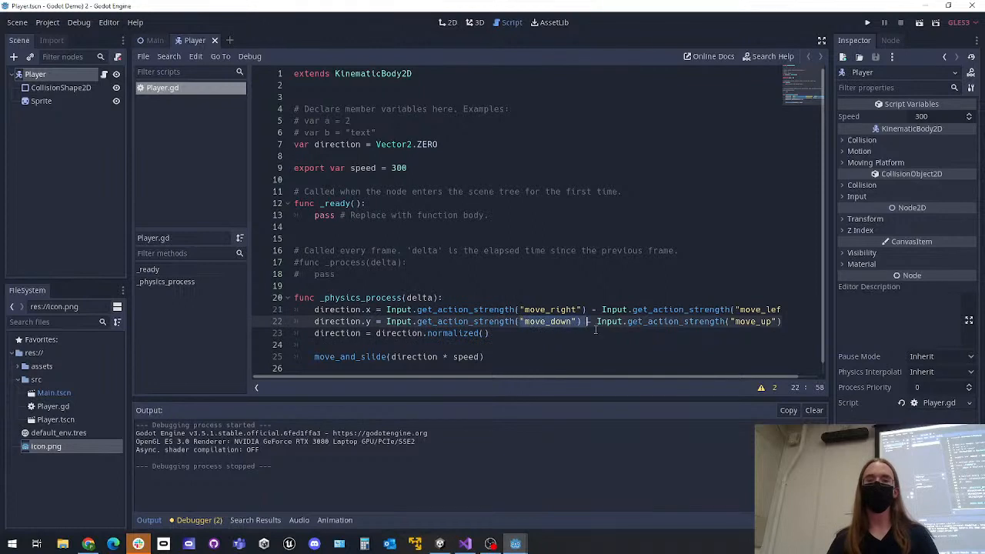
{"action": "left_click", "coordinate": [725, 322]}
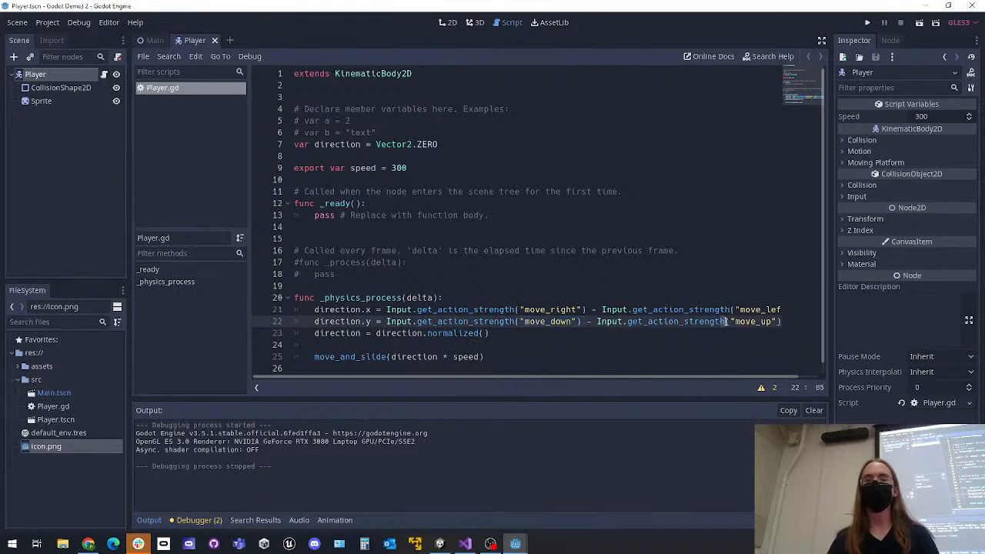
{"action": "left_click", "coordinate": [696, 331]}
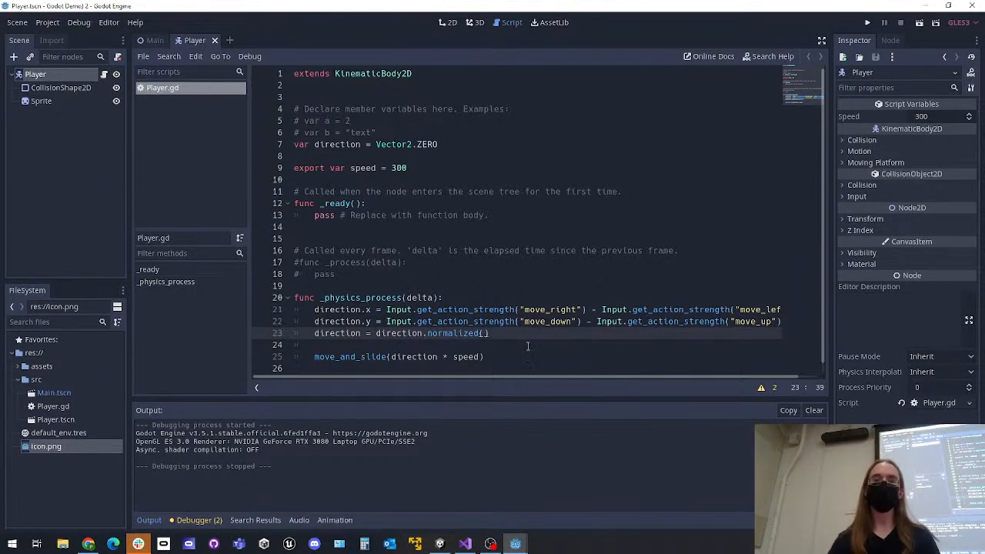
{"action": "left_click_drag", "start_coordinate": [530, 354], "coordinate": [291, 157]}
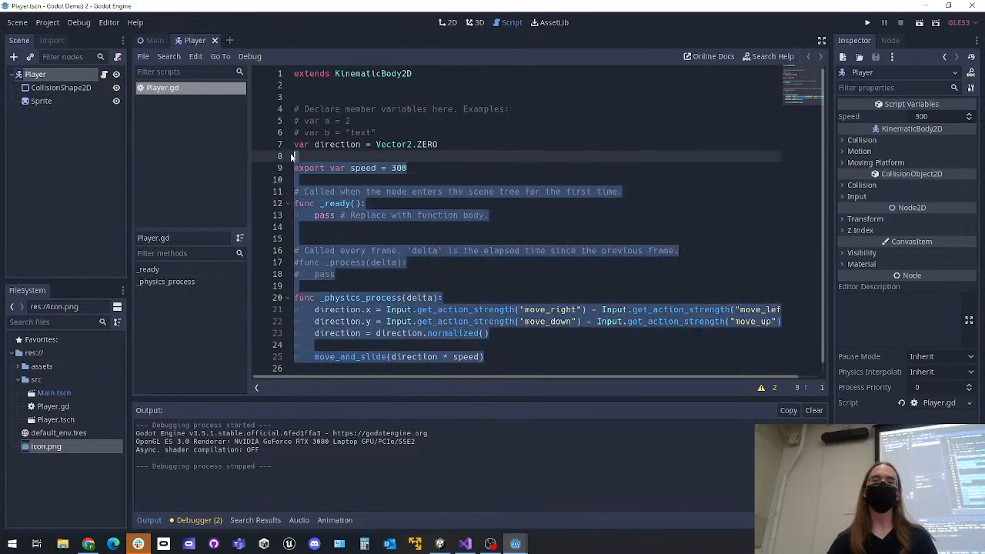
{"action": "left_click", "coordinate": [518, 287]}
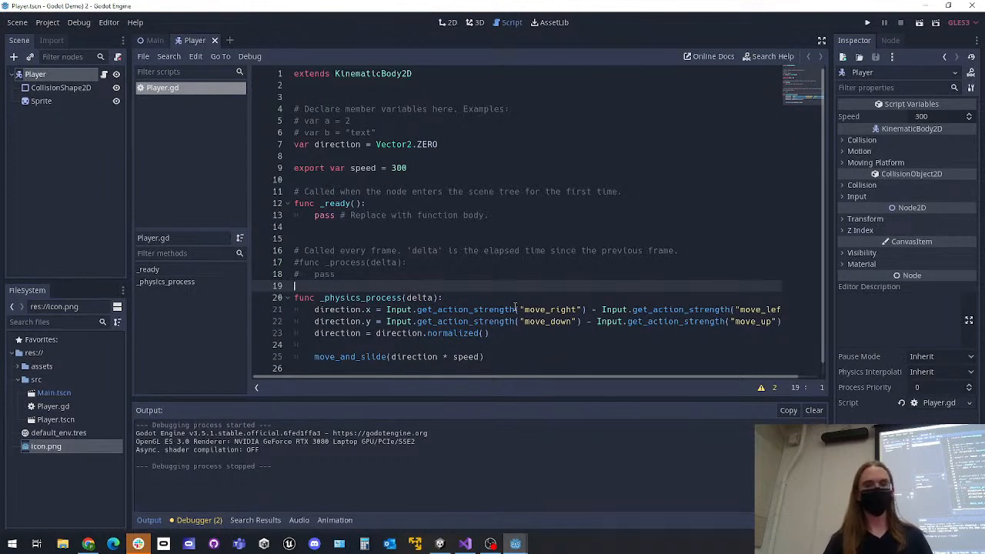
{"action": "scroll", "coordinate": [541, 351], "scroll_direction": "down", "scroll_amount": 1}
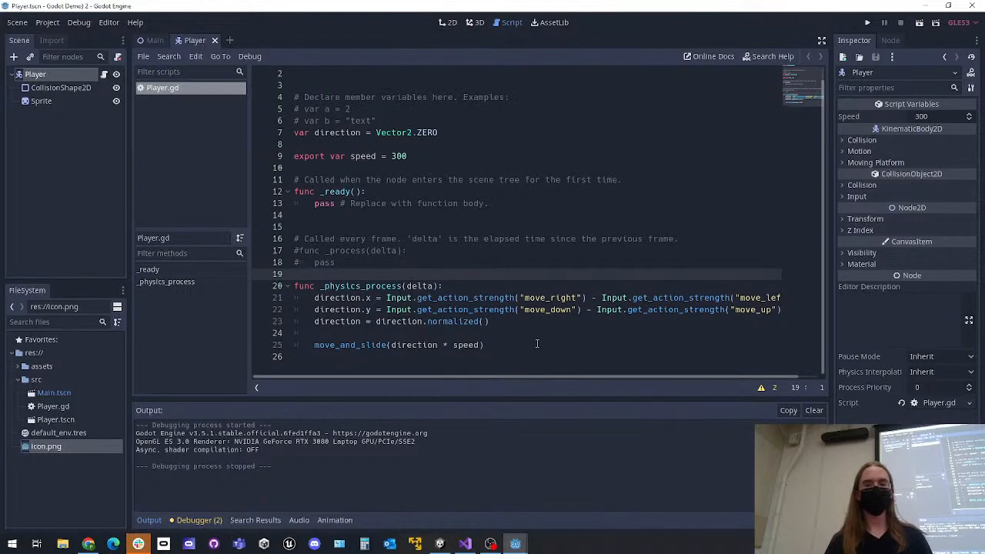
{"action": "left_click", "coordinate": [539, 345]}
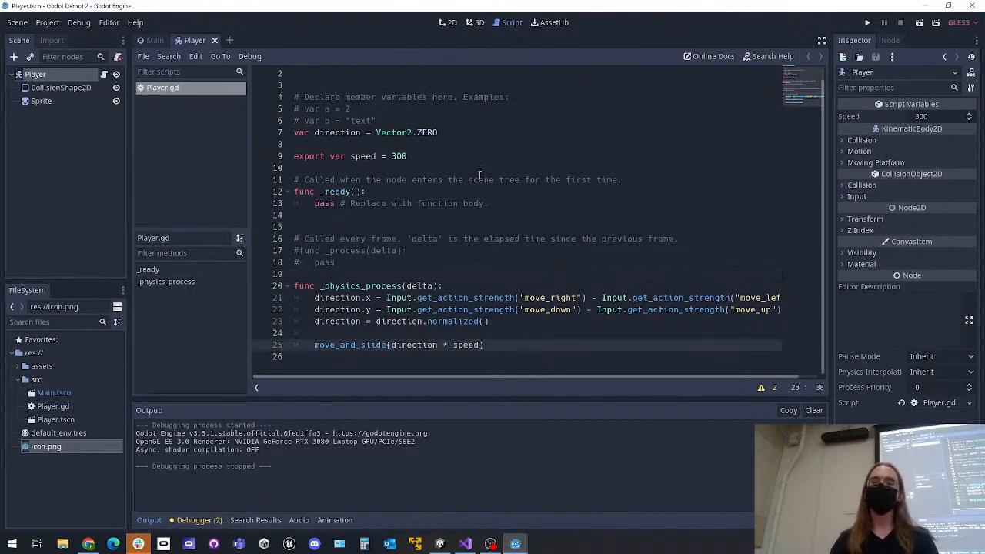
Open the Main scene in the 2D view and add a TileMap node as a child of Main
{"action": "left_click", "coordinate": [155, 41]}
{"action": "left_click", "coordinate": [450, 22]}
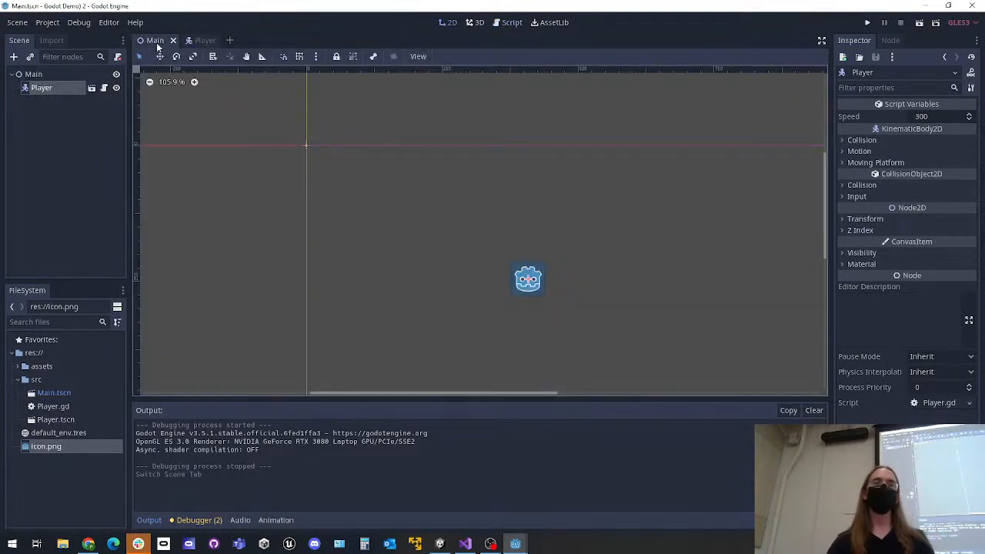
{"action": "middle_click_drag", "start_coordinate": [610, 215], "coordinate": [510, 158]}
{"action": "scroll", "coordinate": [506, 161], "scroll_direction": "down", "scroll_amount": 4}
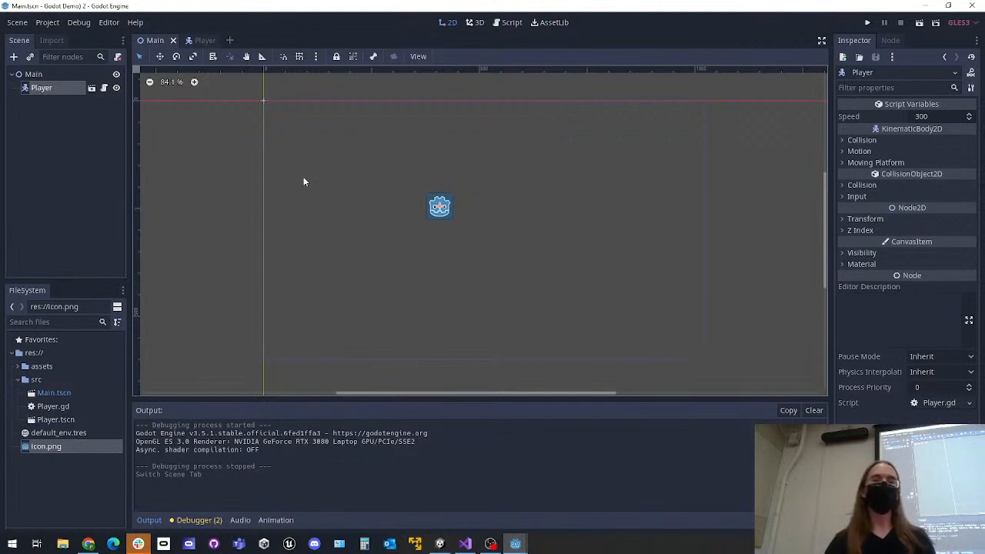
{"action": "left_click", "coordinate": [57, 117]}
{"action": "left_click", "coordinate": [34, 76]}
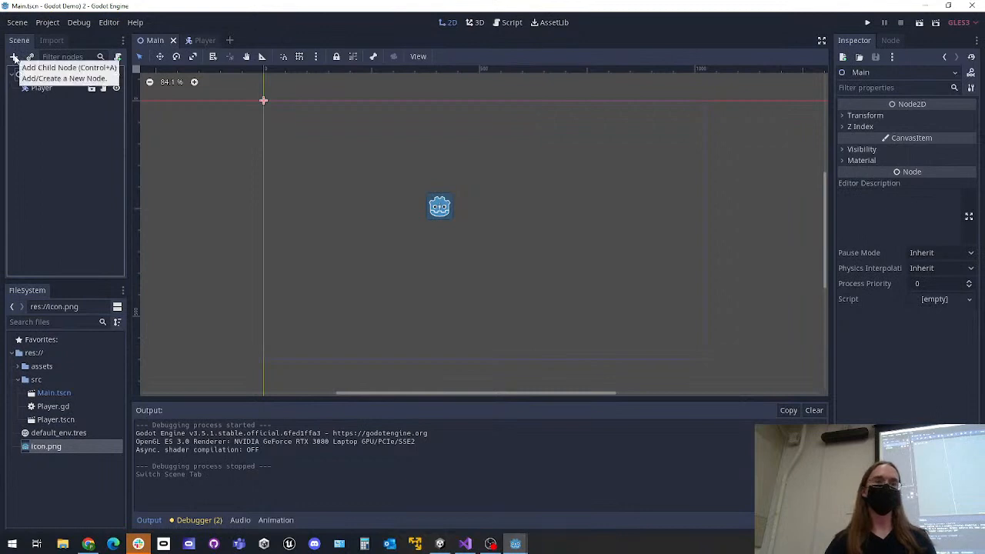
{"action": "left_click", "coordinate": [14, 57]}
{"action": "type", "text": "tilm"}
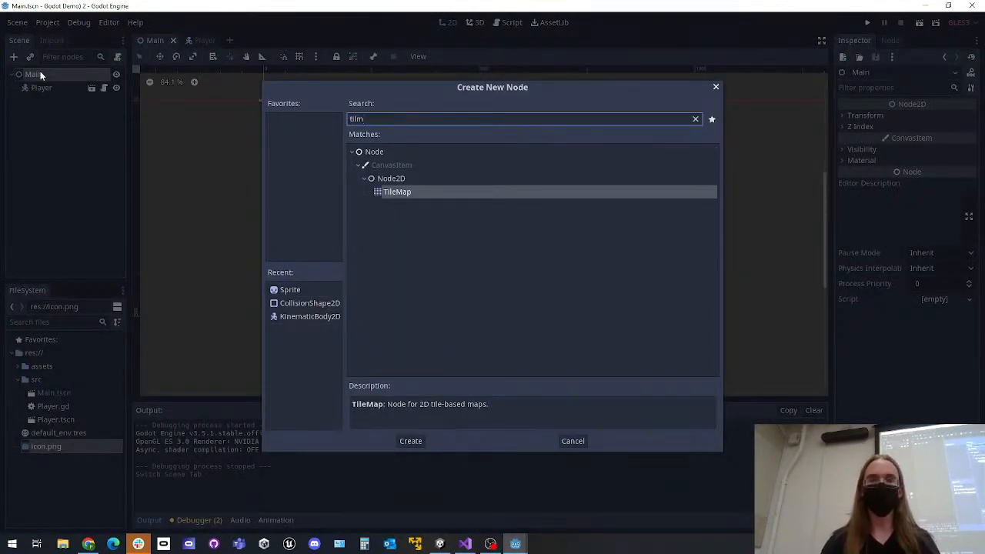
{"action": "key", "text": "Return"}
{"action": "left_click", "coordinate": [59, 143]}
{"action": "left_click", "coordinate": [60, 103]}
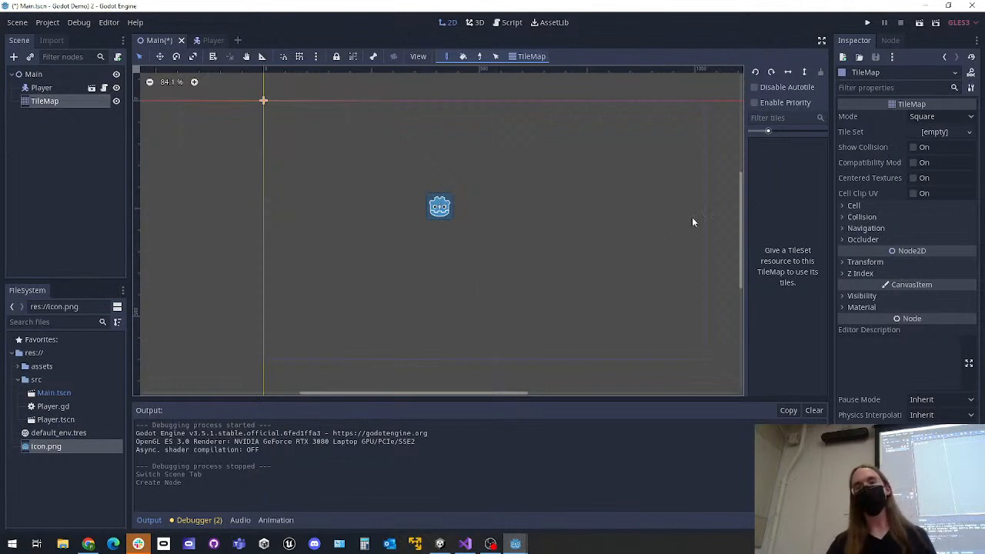
Assign tileset.tres from assets/art/tileset to the TileMap's Tile Set property and look through its tiles
{"action": "left_click", "coordinate": [932, 132]}
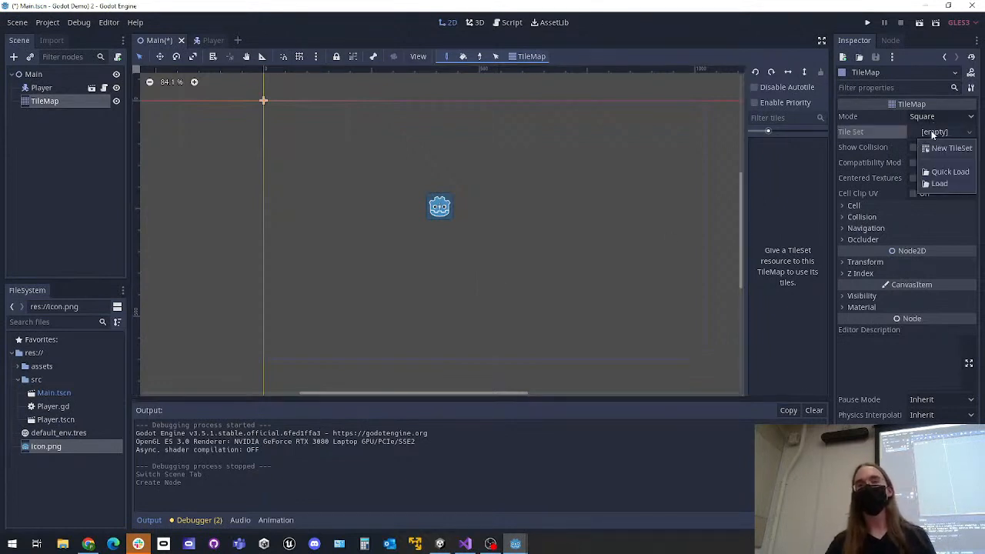
{"action": "left_click", "coordinate": [86, 457]}
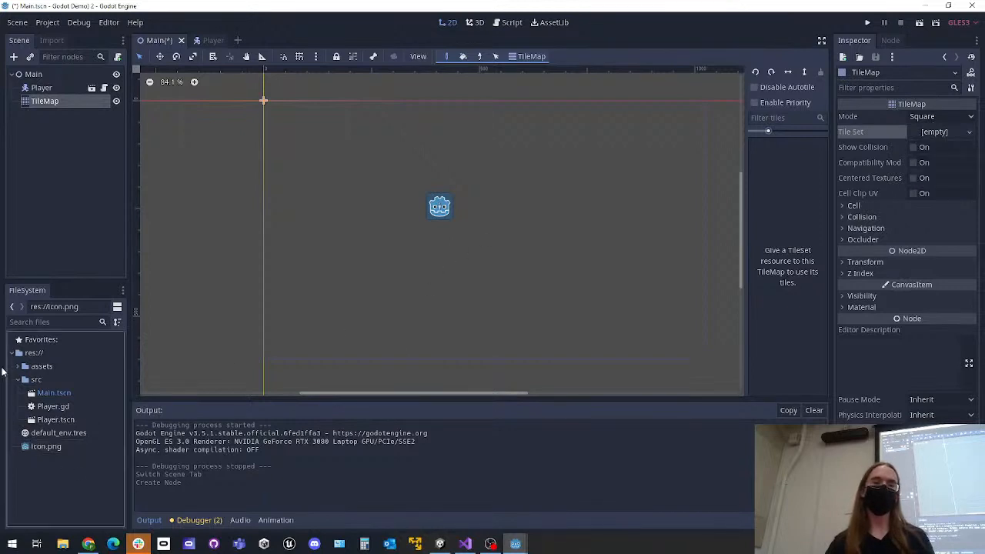
{"action": "left_click", "coordinate": [17, 366]}
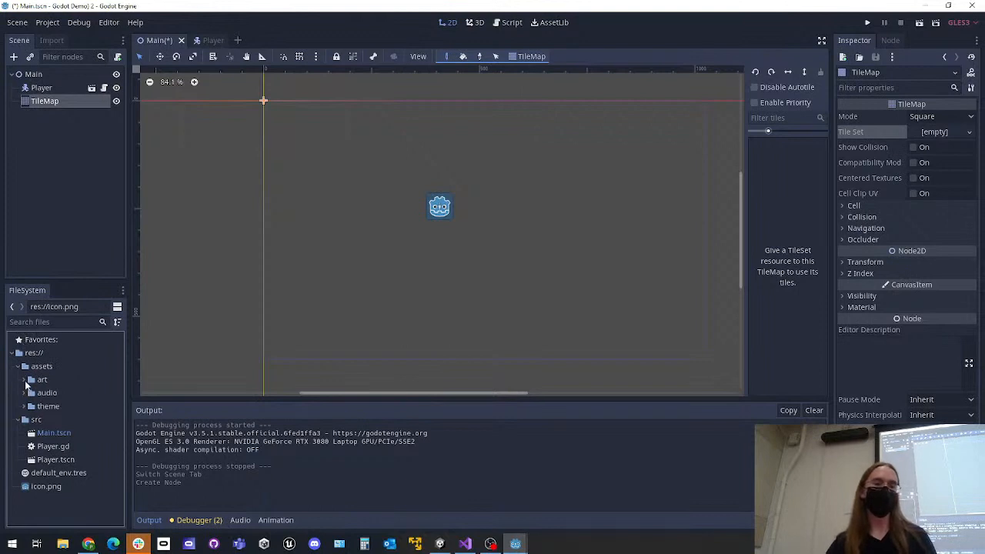
{"action": "left_click", "coordinate": [25, 380]}
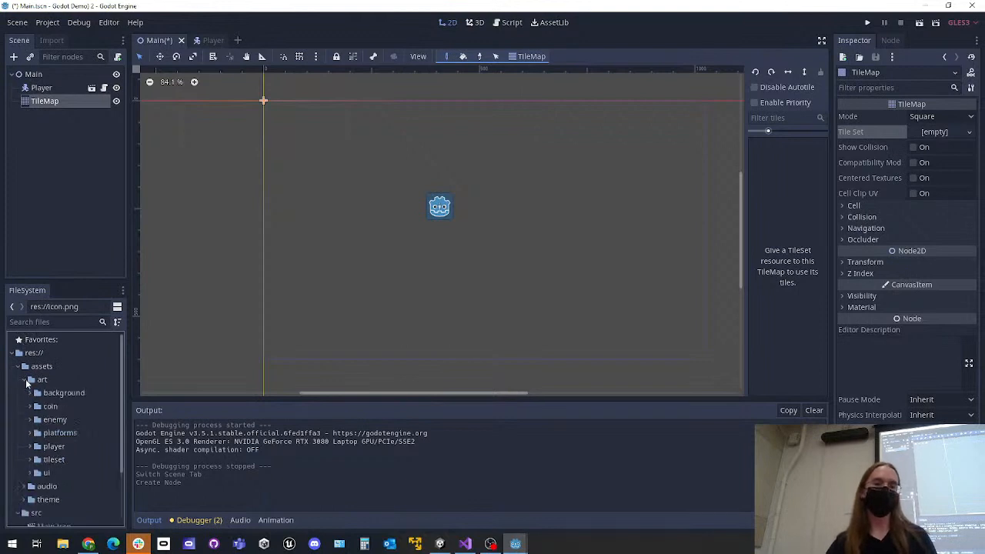
{"action": "left_click", "coordinate": [32, 460]}
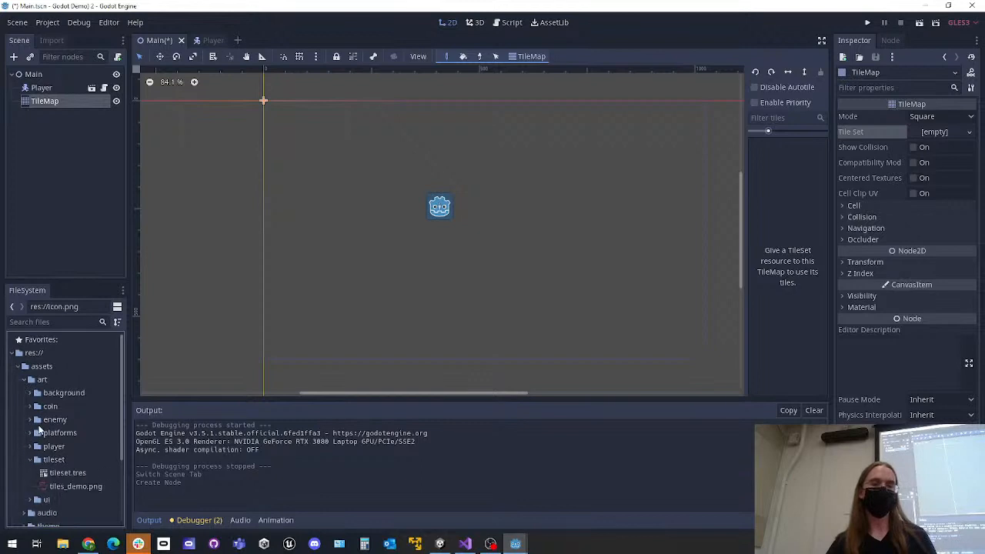
{"action": "scroll", "coordinate": [42, 431], "scroll_direction": "down", "scroll_amount": 2}
{"action": "left_click", "coordinate": [65, 427]}
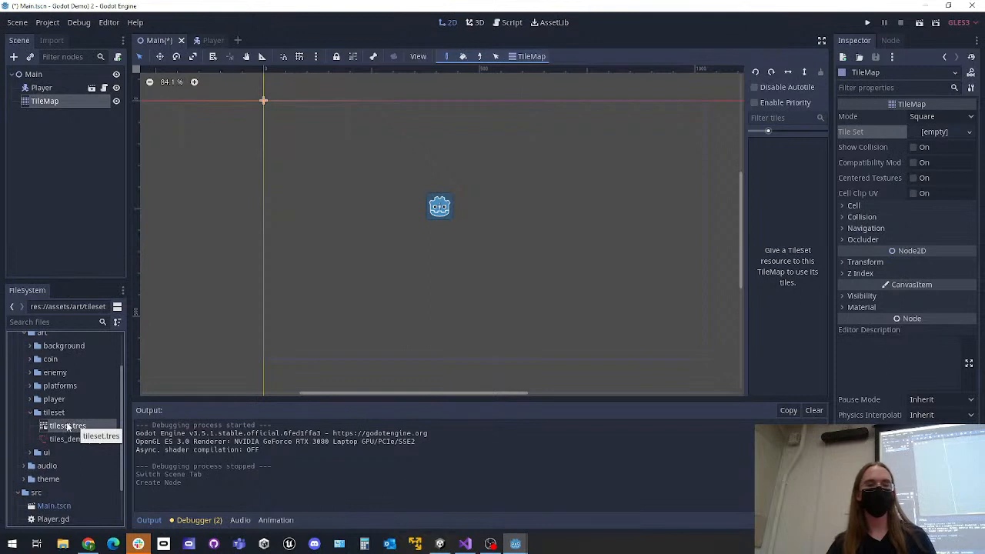
{"action": "left_click_drag", "start_coordinate": [71, 426], "coordinate": [937, 135]}
{"action": "scroll", "coordinate": [804, 203], "scroll_direction": "down", "scroll_amount": 5}
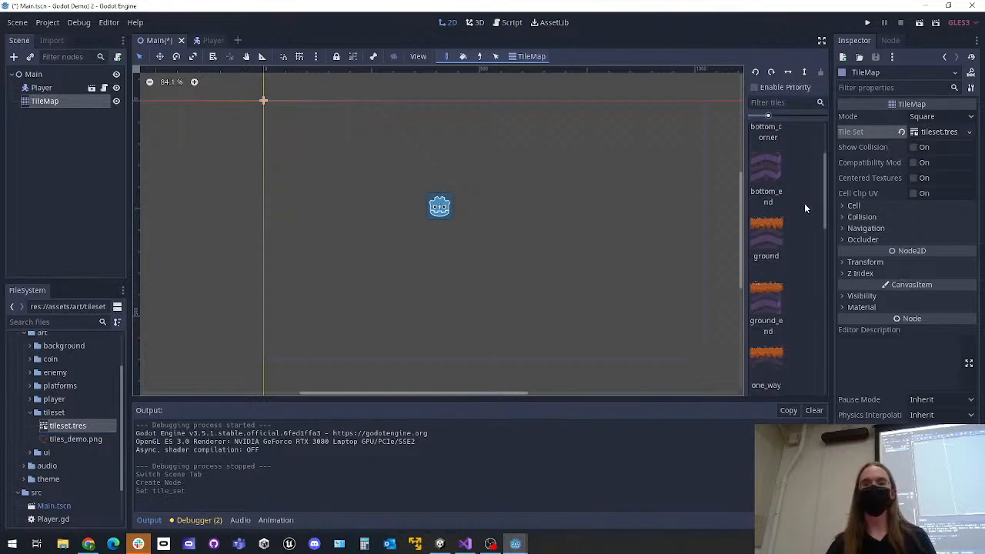
{"action": "scroll", "coordinate": [792, 207], "scroll_direction": "up", "scroll_amount": 5}
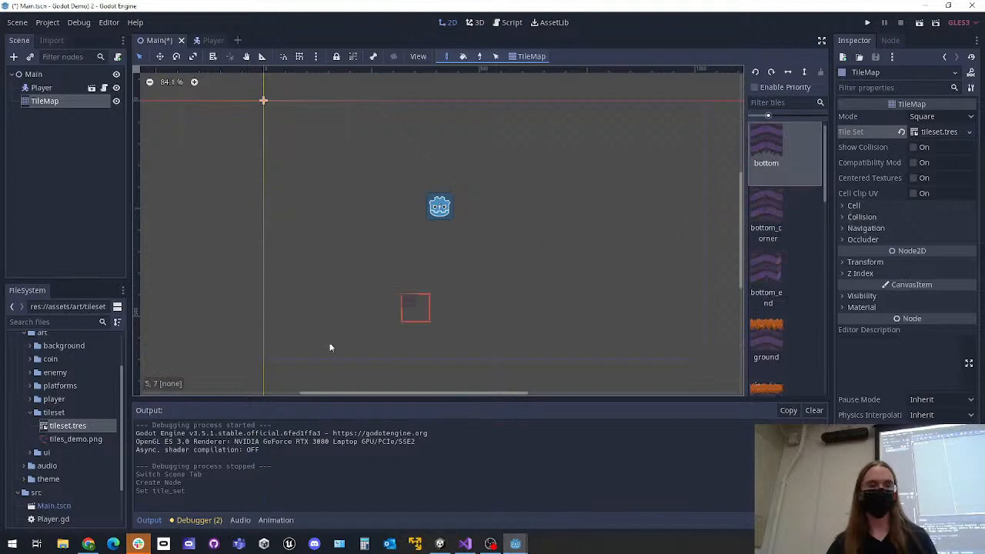
Locate tileset.tres again under assets/art/tileset and reassign it as the TileMap's Tile Set
{"action": "scroll", "coordinate": [59, 429], "scroll_direction": "up", "scroll_amount": 3}
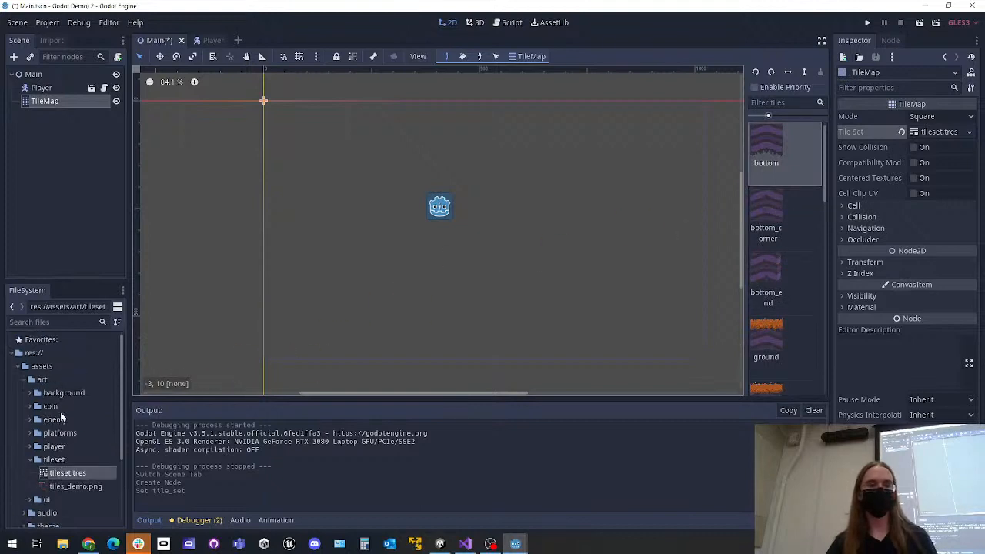
{"action": "left_click", "coordinate": [32, 354]}
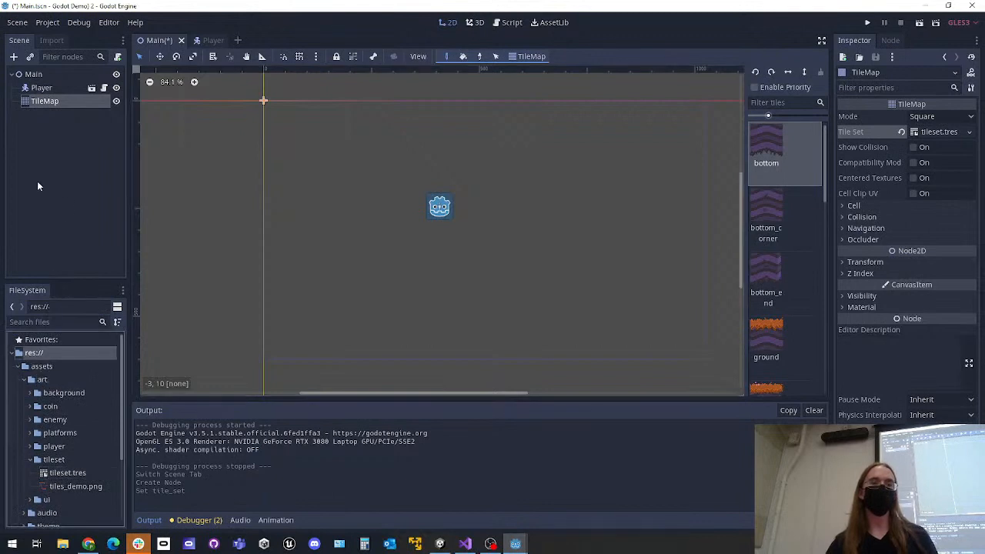
{"action": "left_click", "coordinate": [43, 380]}
{"action": "scroll", "coordinate": [43, 380], "scroll_direction": "down", "scroll_amount": 1}
{"action": "left_click", "coordinate": [52, 437]}
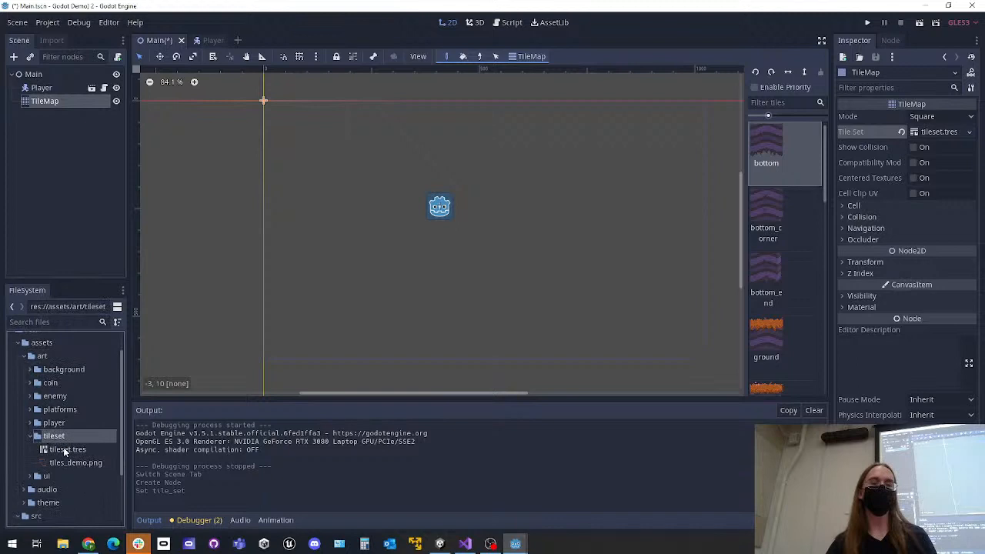
{"action": "left_click", "coordinate": [70, 449]}
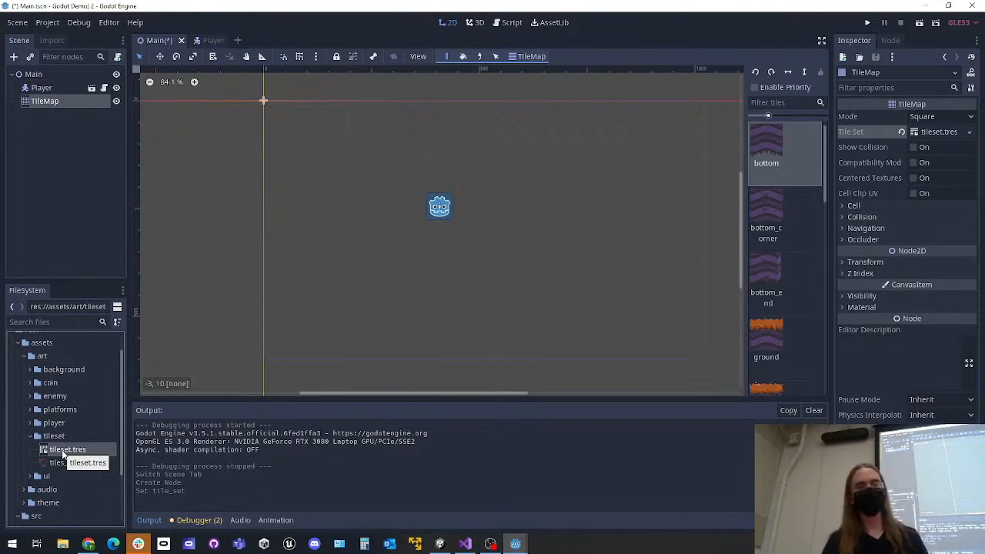
{"action": "left_click_drag", "start_coordinate": [63, 455], "coordinate": [940, 134]}
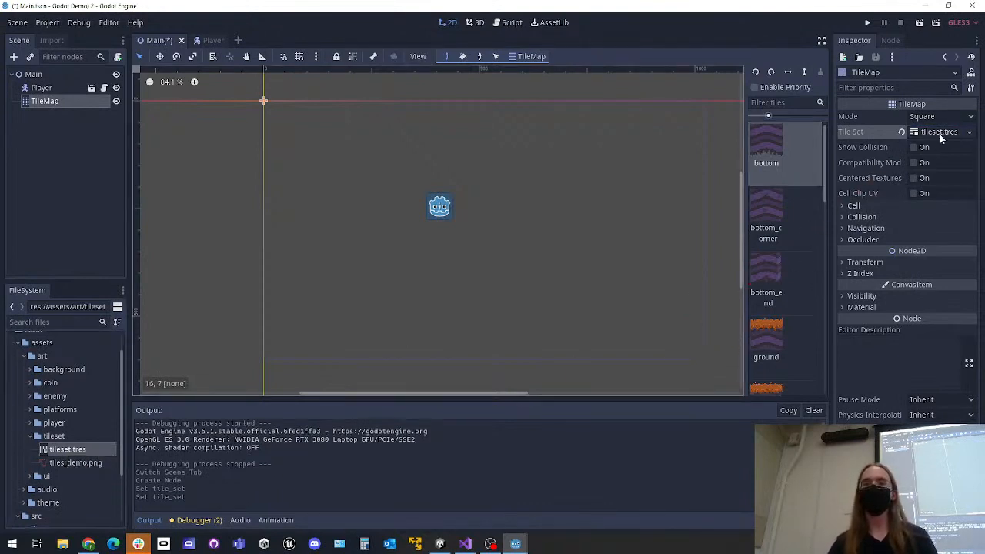
Try painting bottom_corner tiles freely across the Main scene around the Player, and undo the painting
{"action": "left_click", "coordinate": [770, 204]}
{"action": "scroll", "coordinate": [716, 188], "scroll_direction": "down", "scroll_amount": 1}
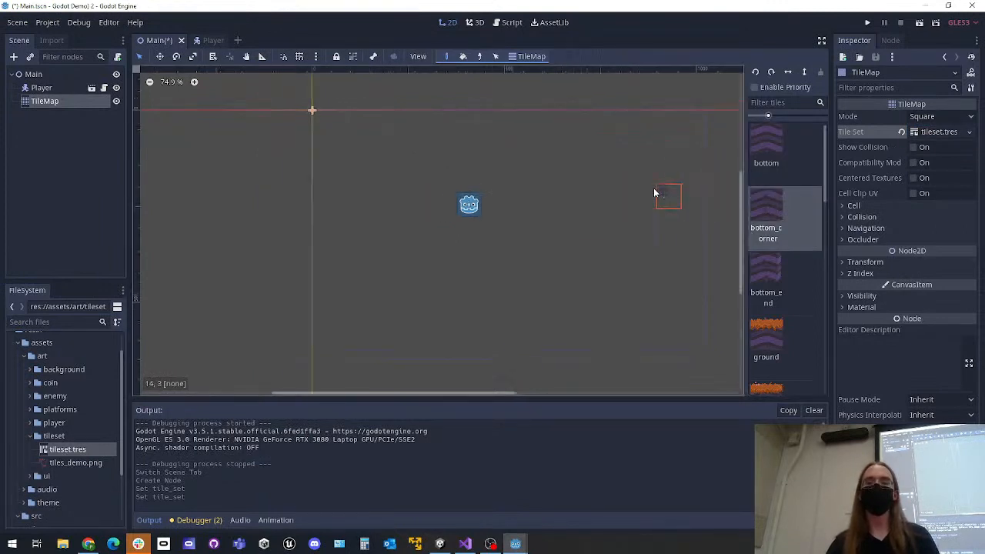
{"action": "mouse_move", "coordinate": [323, 124]}
{"action": "left_mouse_down"}
{"action": "mouse_move", "coordinate": [369, 307]}
{"action": "mouse_move", "coordinate": [639, 248]}
{"action": "mouse_move", "coordinate": [623, 154]}
{"action": "mouse_move", "coordinate": [383, 143]}
{"action": "mouse_move", "coordinate": [358, 156]}
{"action": "mouse_move", "coordinate": [645, 287]}
{"action": "mouse_move", "coordinate": [533, 316]}
{"action": "mouse_move", "coordinate": [348, 267]}
{"action": "left_mouse_up"}
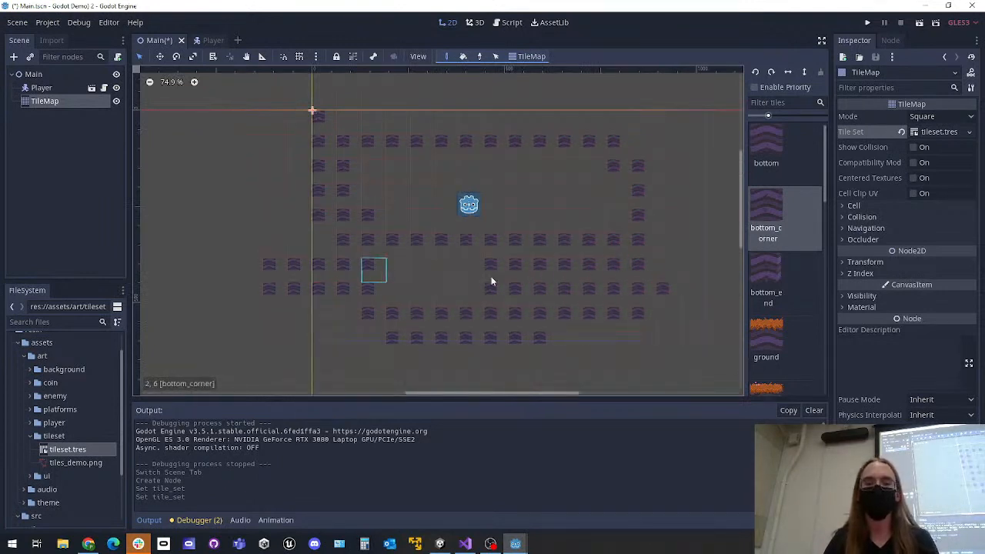
{"action": "key", "text": "ctrl+z"}
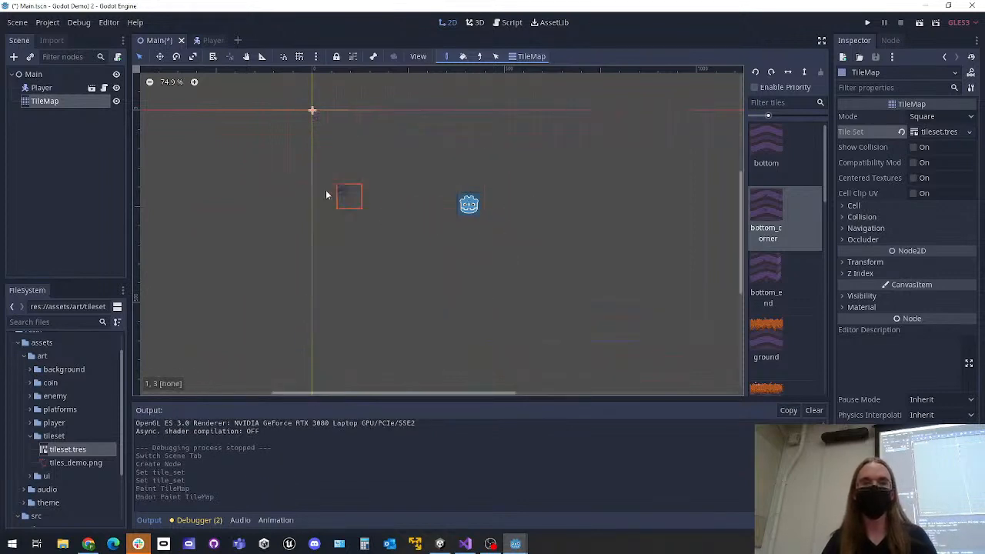
Set the TileMap's cell size to 32 in x and 32 in y
{"action": "left_click", "coordinate": [841, 206]}
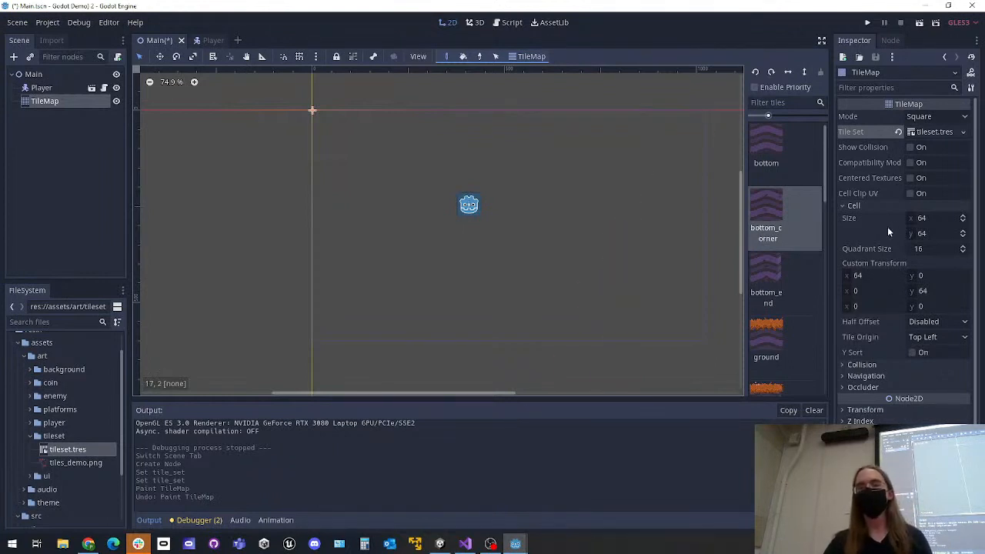
{"action": "left_click", "coordinate": [931, 218]}
{"action": "type", "text": "32"}
{"action": "key", "text": "Return"}
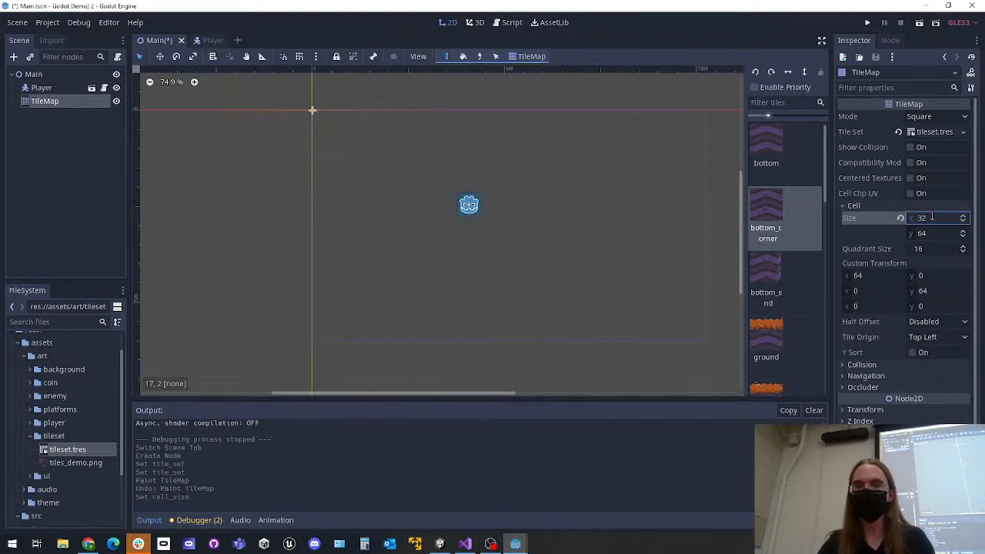
{"action": "key", "text": "Tab"}
{"action": "type", "text": "32"}
{"action": "key", "text": "Return"}
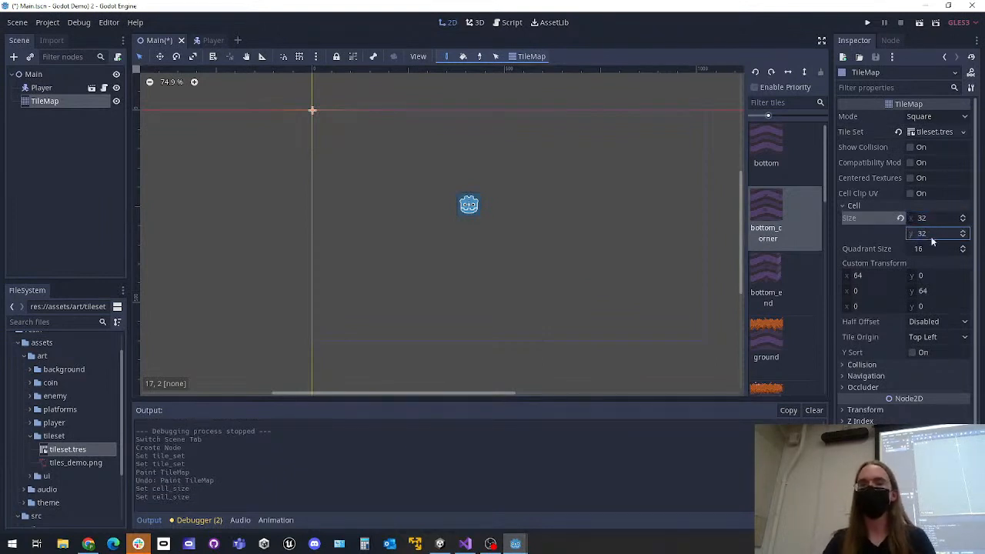
Collapse and reopen the TileMap's Cell properties and review the x and y Size values
{"action": "left_click", "coordinate": [849, 206]}
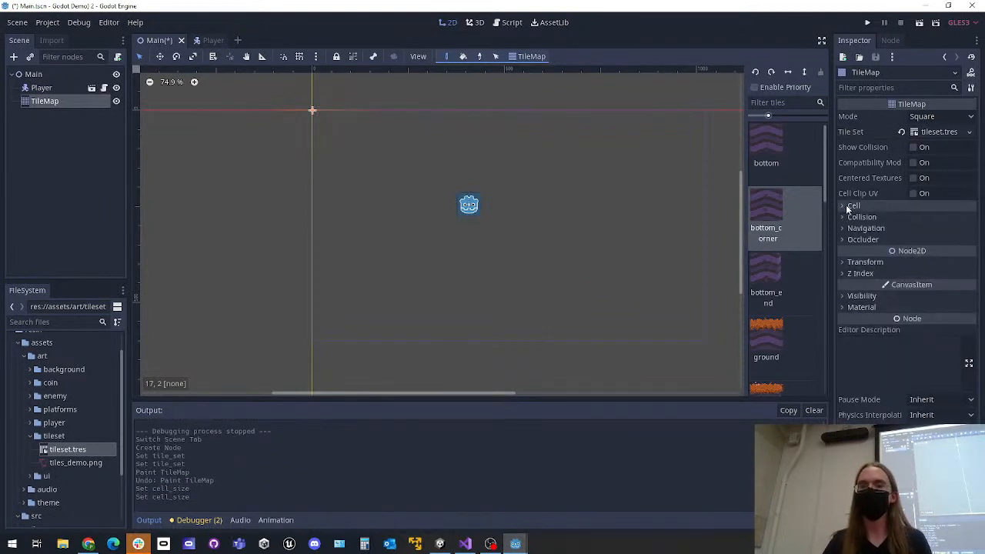
{"action": "left_click", "coordinate": [844, 205]}
{"action": "left_click", "coordinate": [840, 205]}
{"action": "left_click", "coordinate": [841, 204]}
{"action": "left_click", "coordinate": [932, 218]}
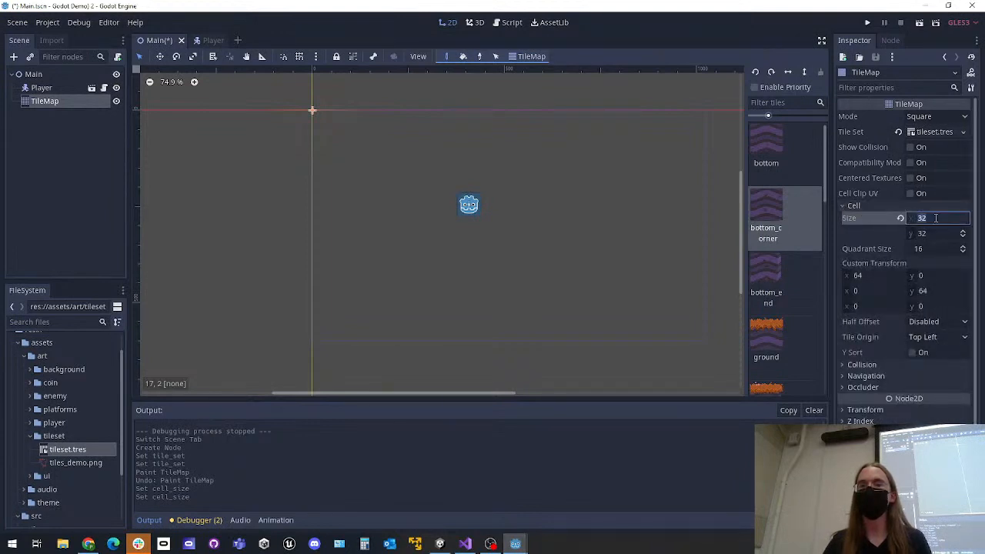
{"action": "left_click", "coordinate": [931, 234]}
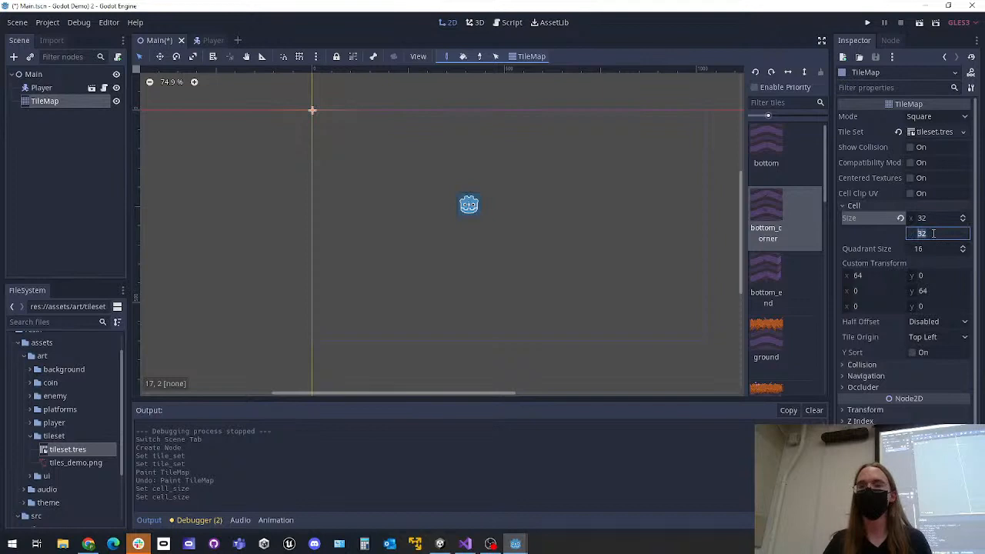
Try a freehand stroke of bottom_corner tiles across the level using the 32-pixel cells, and undo it
{"action": "key", "text": "Return"}
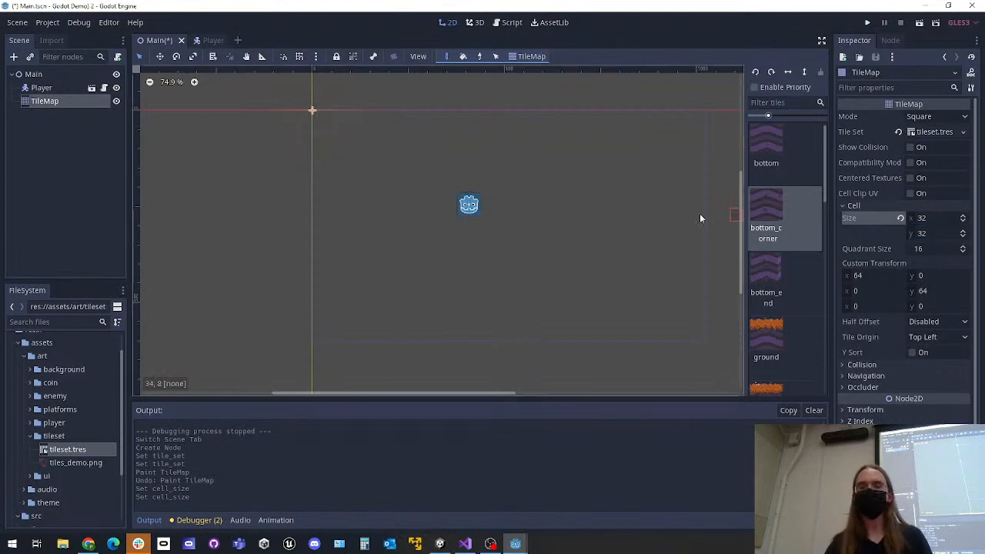
{"action": "mouse_move", "coordinate": [308, 117]}
{"action": "left_mouse_down"}
{"action": "mouse_move", "coordinate": [309, 225]}
{"action": "mouse_move", "coordinate": [327, 171]}
{"action": "mouse_move", "coordinate": [426, 306]}
{"action": "mouse_move", "coordinate": [665, 319]}
{"action": "mouse_move", "coordinate": [388, 275]}
{"action": "mouse_move", "coordinate": [541, 291]}
{"action": "mouse_move", "coordinate": [688, 280]}
{"action": "mouse_move", "coordinate": [620, 304]}
{"action": "mouse_move", "coordinate": [699, 218]}
{"action": "mouse_move", "coordinate": [652, 89]}
{"action": "mouse_move", "coordinate": [622, 157]}
{"action": "mouse_move", "coordinate": [503, 127]}
{"action": "mouse_move", "coordinate": [323, 204]}
{"action": "mouse_move", "coordinate": [408, 314]}
{"action": "mouse_move", "coordinate": [519, 315]}
{"action": "left_mouse_up"}
{"action": "key", "text": "ctrl+z"}
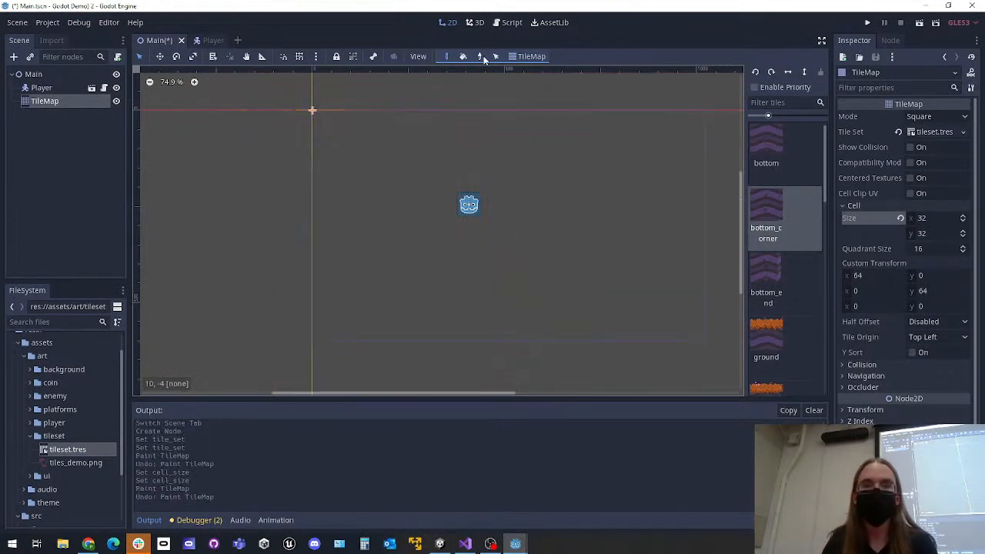
Paint a one-tile-thick bottom_corner border along all four edges of the game viewport, erase stray tiles inside it, and save the Main scene
{"action": "left_click_drag", "start_coordinate": [312, 121], "coordinate": [320, 338]}
{"action": "left_click_drag", "start_coordinate": [322, 338], "coordinate": [409, 334]}
{"action": "mouse_move", "coordinate": [368, 337]}
{"action": "left_mouse_down"}
{"action": "mouse_move", "coordinate": [699, 337]}
{"action": "mouse_move", "coordinate": [700, 115]}
{"action": "left_mouse_up"}
{"action": "left_click_drag", "start_coordinate": [319, 121], "coordinate": [701, 117]}
{"action": "mouse_move", "coordinate": [397, 323]}
{"action": "right_mouse_down"}
{"action": "mouse_move", "coordinate": [367, 330]}
{"action": "mouse_move", "coordinate": [389, 322]}
{"action": "right_mouse_up"}
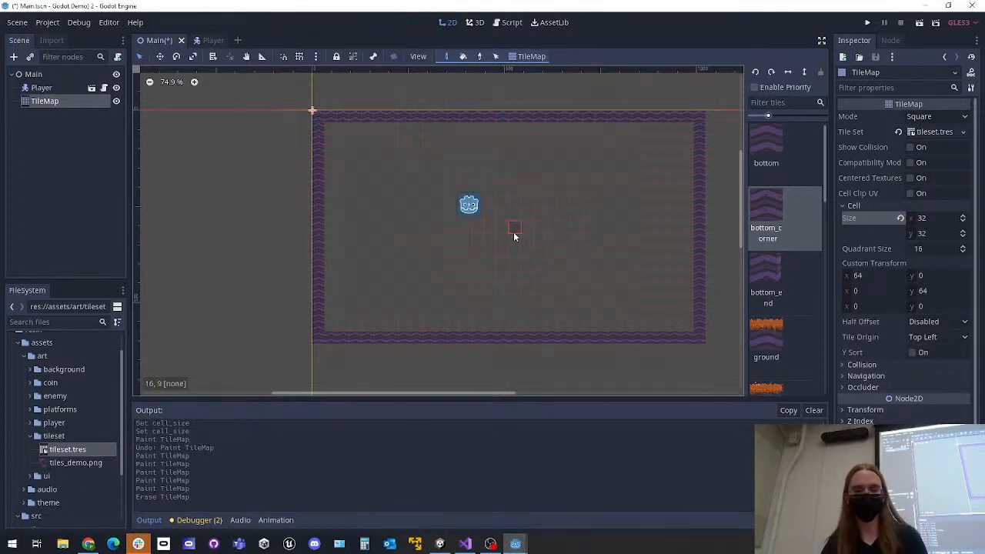
{"action": "key", "text": "ctrl+s"}
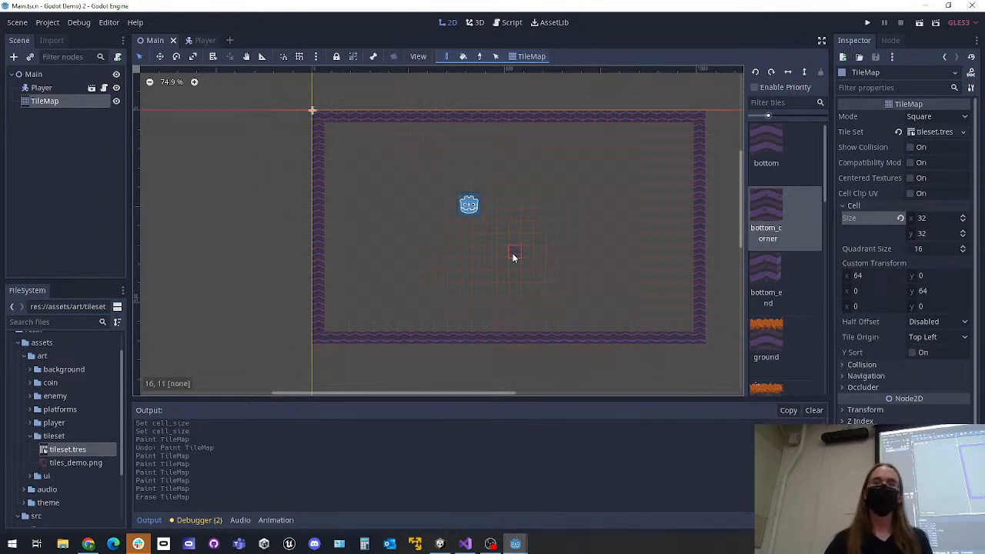
Try filling the interior of the border with bottom_corner tiles using Bucket Fill, and undo the fill
{"action": "left_click", "coordinate": [463, 56]}
{"action": "left_click", "coordinate": [529, 141]}
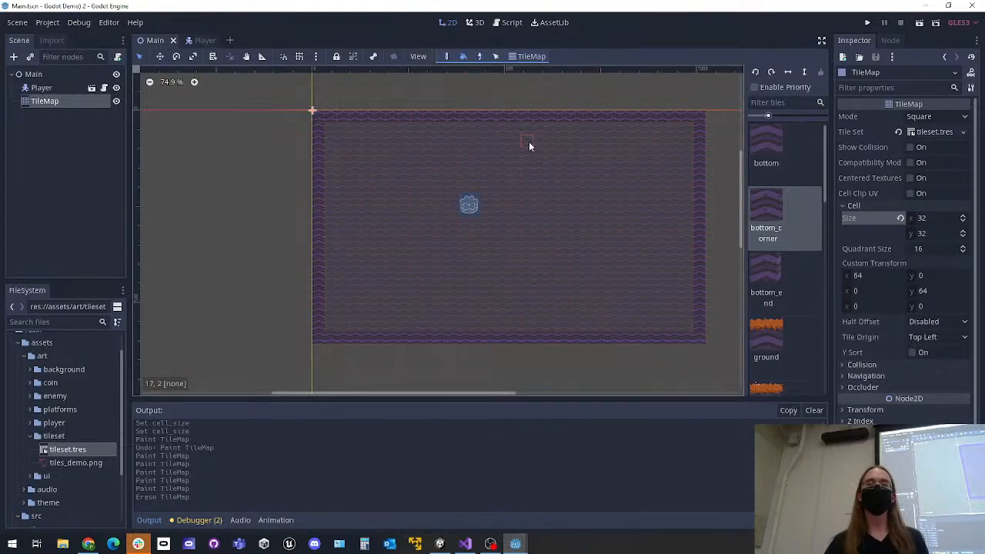
{"action": "left_click", "coordinate": [560, 187]}
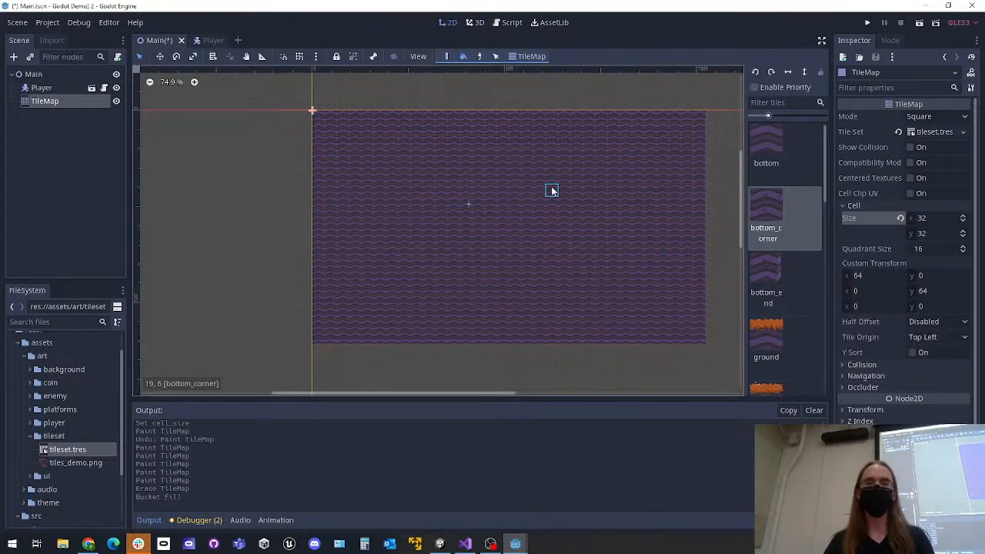
{"action": "key", "text": "ctrl+z"}
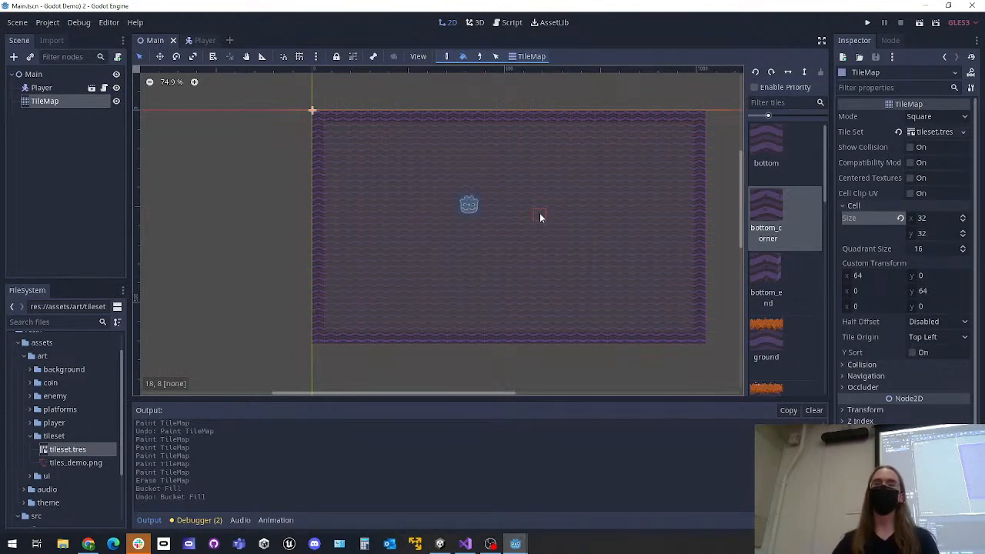
Try painting a closed tile outline beside the level and bucket-filling it, and undo both operations
{"action": "left_click", "coordinate": [446, 56]}
{"action": "mouse_move", "coordinate": [208, 140]}
{"action": "left_mouse_down"}
{"action": "mouse_move", "coordinate": [208, 260]}
{"action": "mouse_move", "coordinate": [282, 196]}
{"action": "mouse_move", "coordinate": [264, 128]}
{"action": "mouse_move", "coordinate": [208, 127]}
{"action": "left_mouse_up"}
{"action": "left_click", "coordinate": [462, 57]}
{"action": "left_click", "coordinate": [262, 156]}
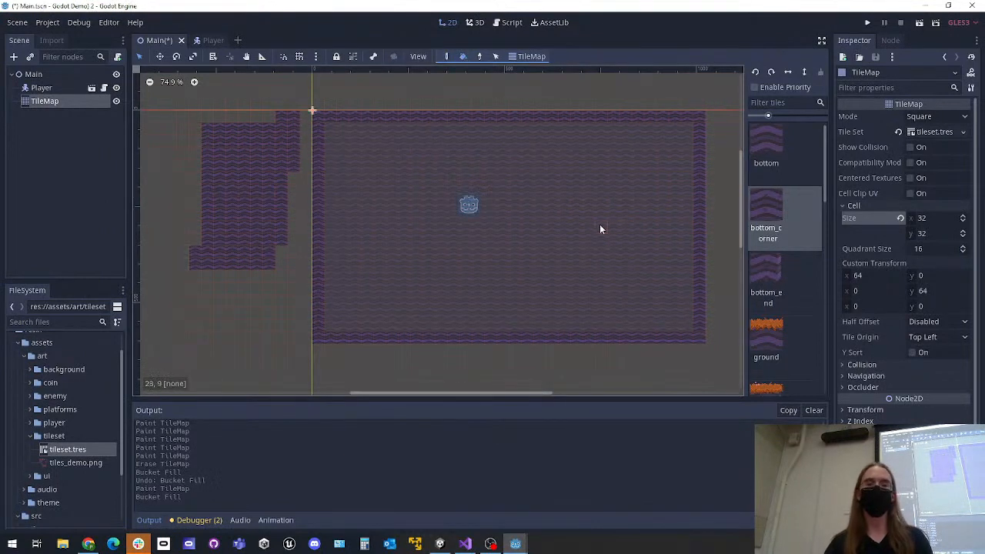
{"action": "key", "text": "ctrl+z"}
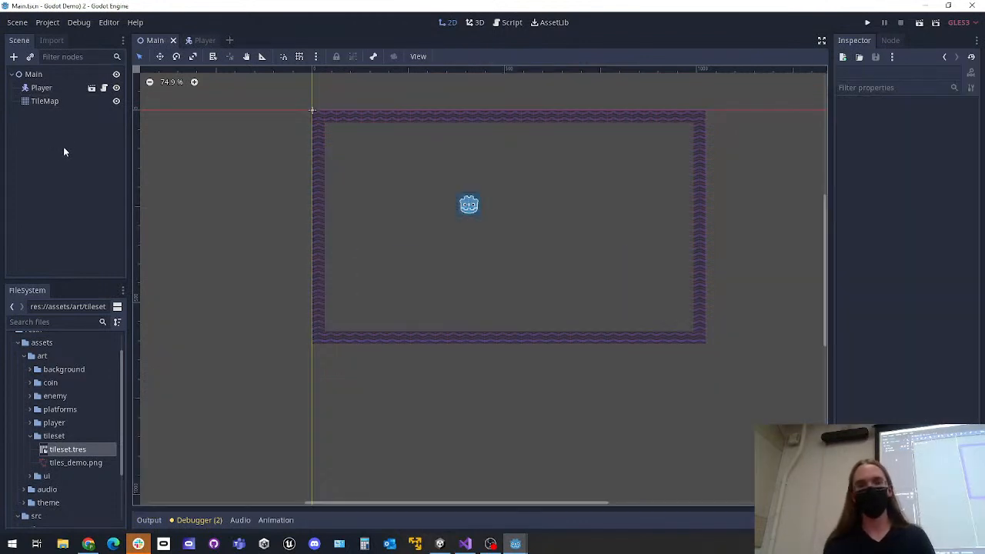
Run the project, move the Player into the left wall and back to test the tile collision, and close the game
{"action": "left_click", "coordinate": [59, 90]}
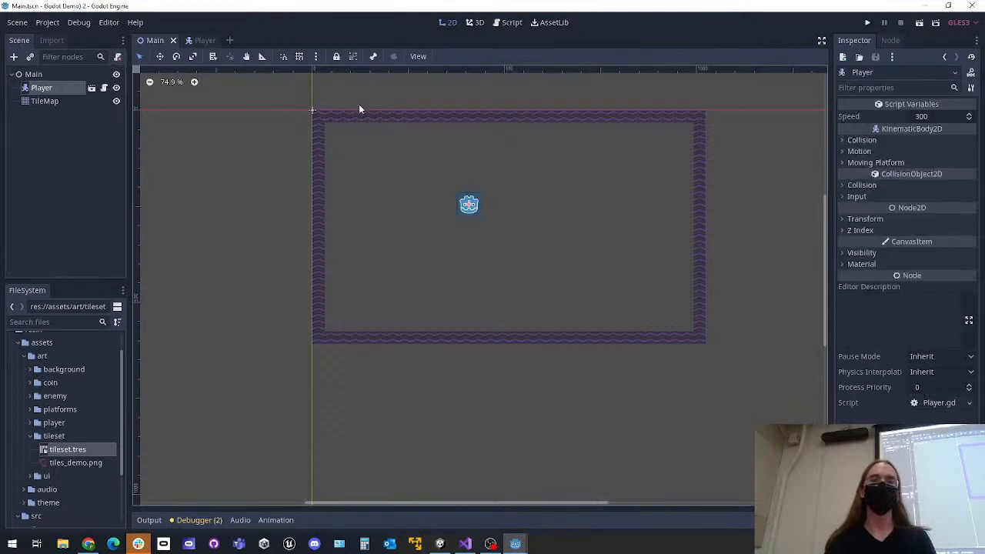
{"action": "left_click", "coordinate": [868, 23]}
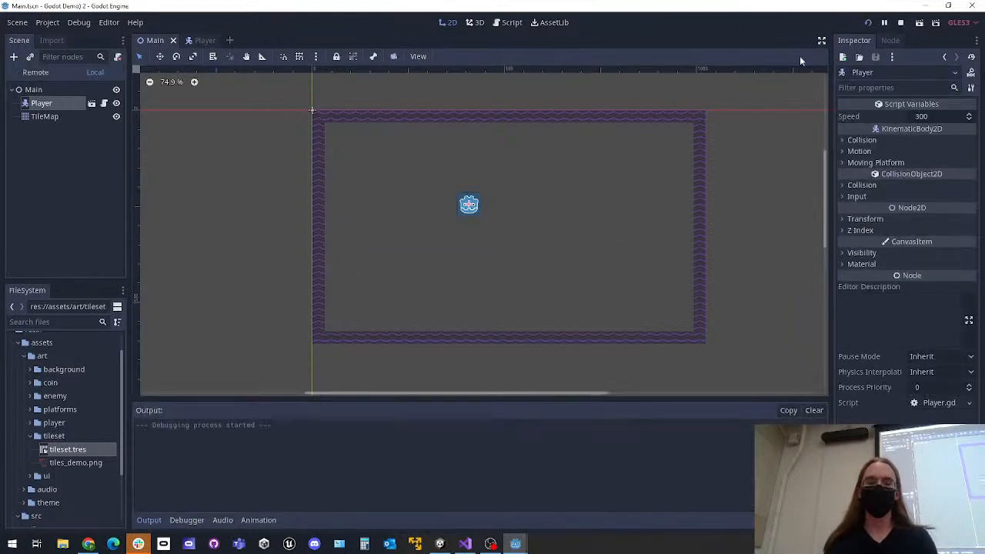
{"action": "key", "text": "Left"}
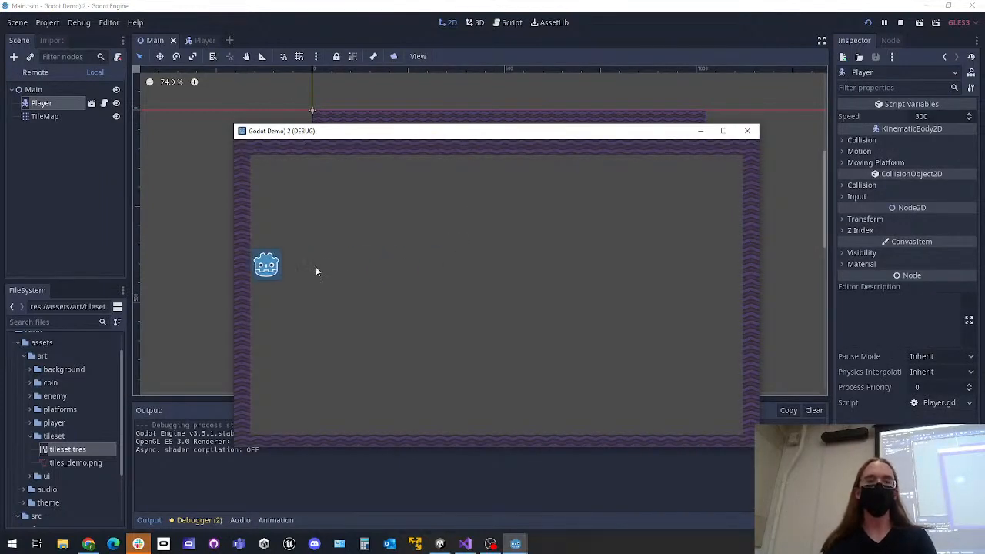
{"action": "key", "text": "Right"}
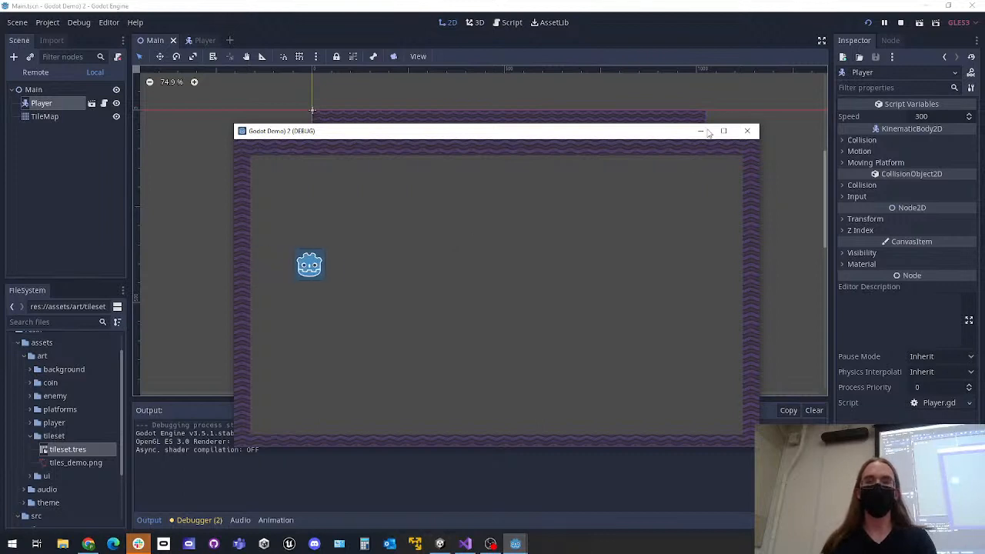
{"action": "left_click", "coordinate": [747, 130]}
In the Player scene, resize the CollisionShape2D rectangle to cover the whole Godot icon sprite, keep the sprite in place, and save
{"action": "left_click", "coordinate": [201, 40]}
{"action": "scroll", "coordinate": [432, 192], "scroll_direction": "up", "scroll_amount": 4}
{"action": "scroll", "coordinate": [433, 193], "scroll_direction": "up", "scroll_amount": 1}
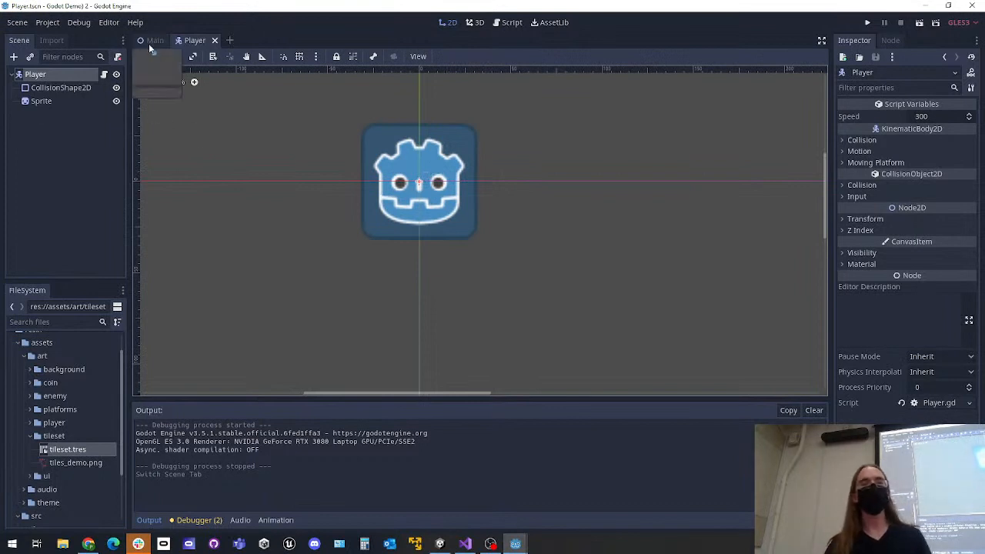
{"action": "left_click", "coordinate": [63, 90]}
{"action": "scroll", "coordinate": [441, 201], "scroll_direction": "down", "scroll_amount": 4}
{"action": "left_click_drag", "start_coordinate": [441, 201], "coordinate": [468, 230]}
{"action": "left_click_drag", "start_coordinate": [409, 178], "coordinate": [409, 176]}
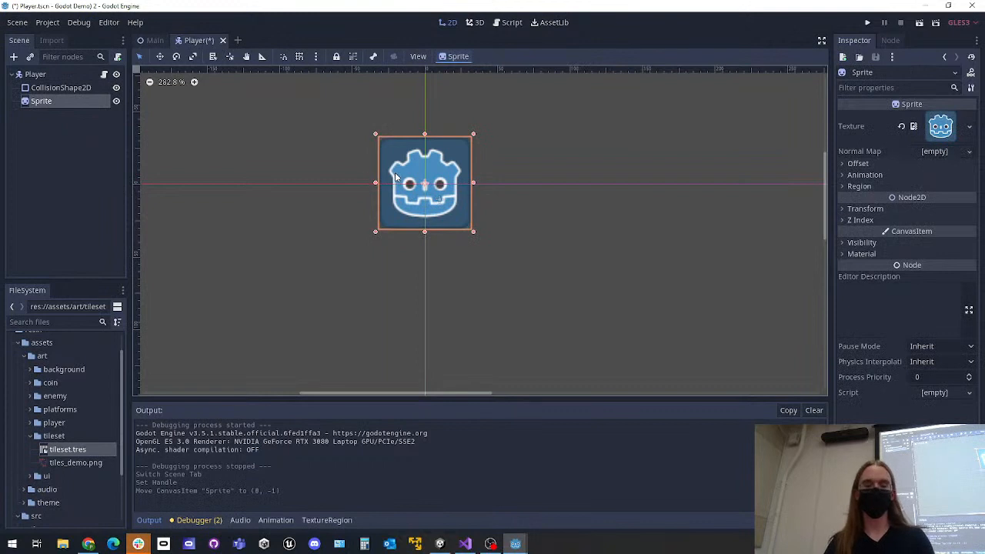
{"action": "key", "text": "ctrl+z"}
{"action": "left_click", "coordinate": [47, 90]}
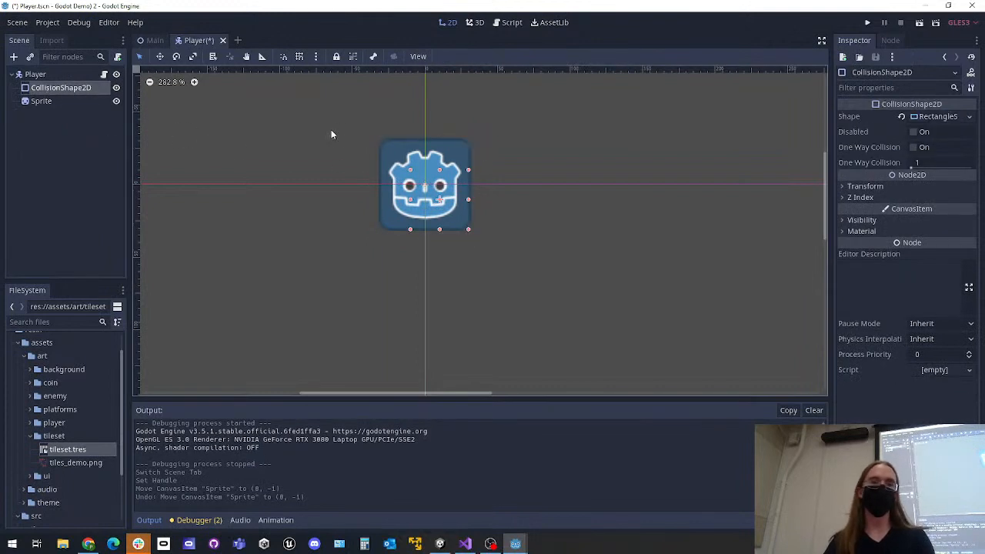
{"action": "left_click_drag", "start_coordinate": [412, 173], "coordinate": [382, 140]}
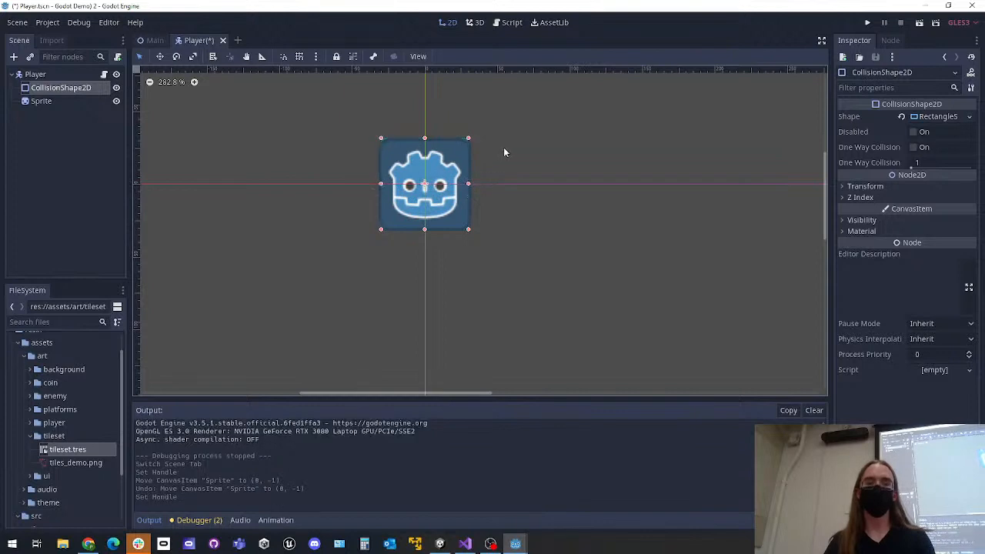
{"action": "key", "text": "ctrl+s"}
{"action": "left_click", "coordinate": [614, 168]}
{"action": "scroll", "coordinate": [557, 173], "scroll_direction": "down", "scroll_amount": 2}
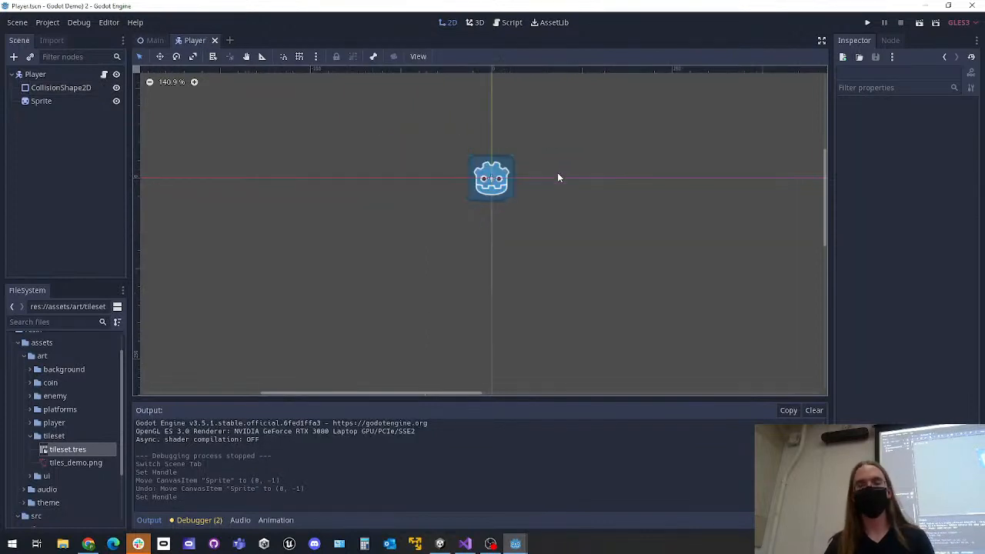
Run the project, move the Player around in all four directions against the tile walls, and close the game
{"action": "left_click", "coordinate": [867, 22]}
{"action": "key", "text": "a"}
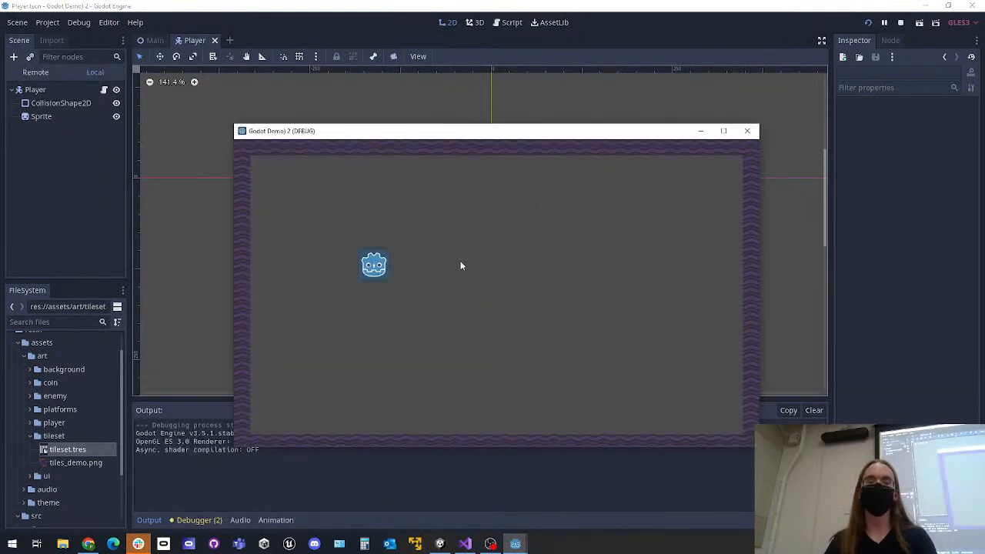
{"action": "key", "text": "w"}
{"action": "key", "text": "w"}
{"action": "key", "text": "d"}
{"action": "key", "text": "s"}
{"action": "key", "text": "a"}
{"action": "key", "text": "s"}
{"action": "key", "text": "d"}
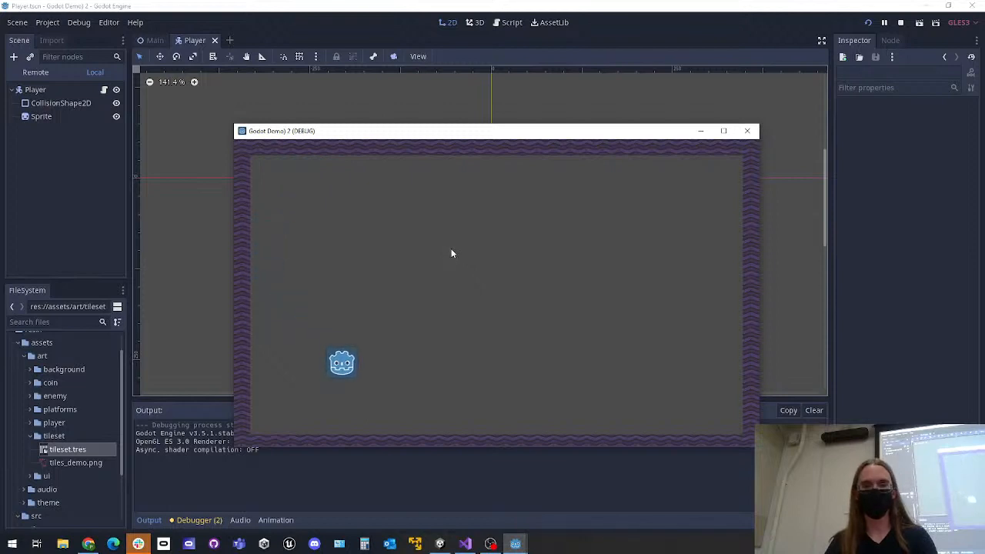
{"action": "key", "text": "w"}
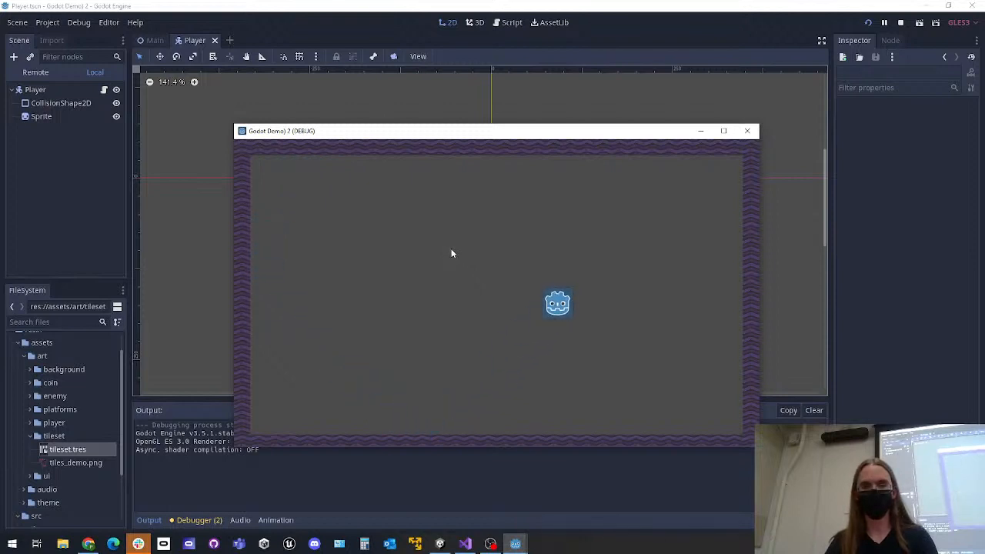
{"action": "key", "text": "s"}
{"action": "key", "text": "a"}
{"action": "key", "text": "w"}
{"action": "left_click", "coordinate": [747, 131]}
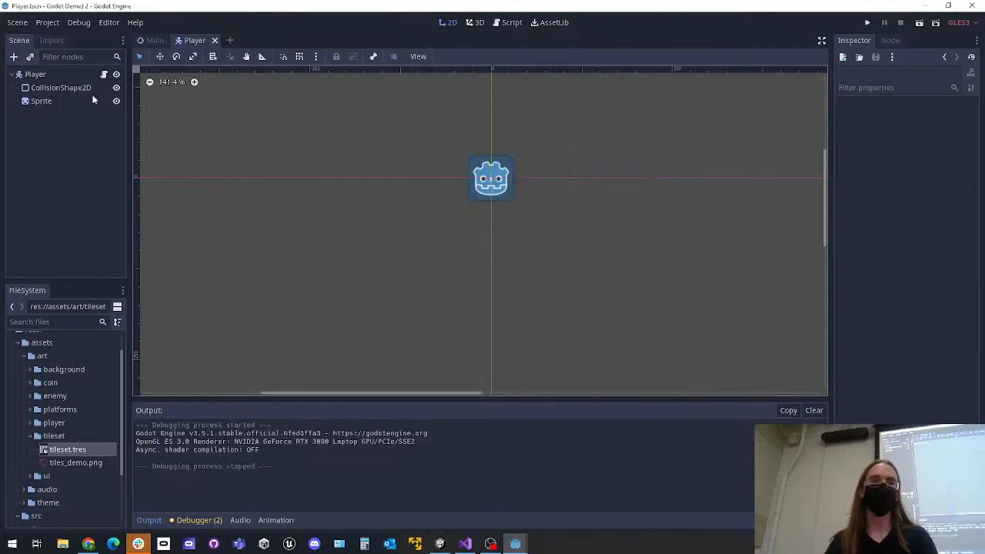
Try narrowing the Player's CollisionShape2D so it is slightly smaller than the sprite, and undo the change
{"action": "left_click", "coordinate": [70, 87]}
{"action": "scroll", "coordinate": [508, 193], "scroll_direction": "up", "scroll_amount": 3}
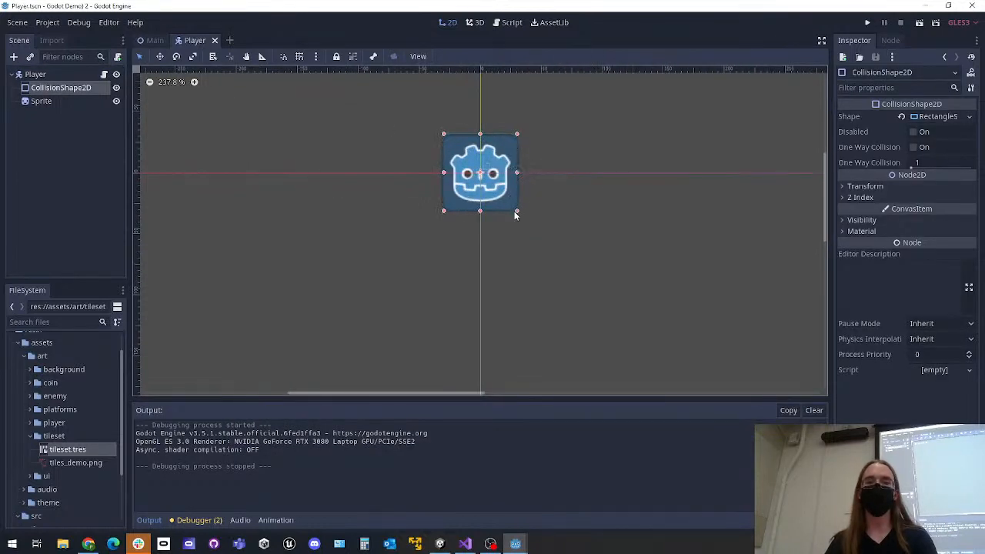
{"action": "mouse_move", "coordinate": [514, 211]}
{"action": "left_mouse_down"}
{"action": "mouse_move", "coordinate": [618, 221]}
{"action": "mouse_move", "coordinate": [738, 334]}
{"action": "mouse_move", "coordinate": [689, 312]}
{"action": "mouse_move", "coordinate": [625, 254]}
{"action": "mouse_move", "coordinate": [510, 210]}
{"action": "left_mouse_up"}
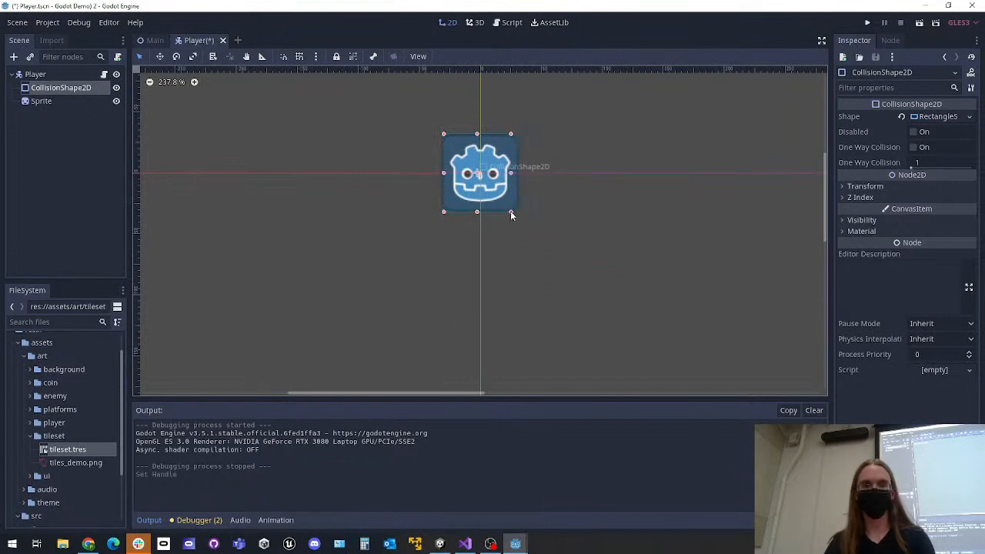
{"action": "left_click", "coordinate": [60, 175]}
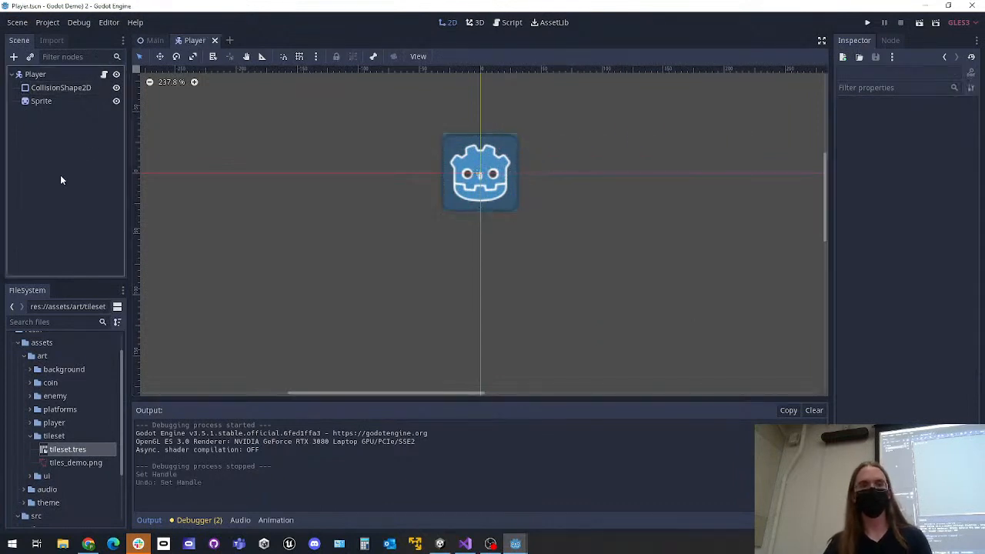
Open the Main scene TileMap's tileset.tres in the TileSet editor, examine the tile regions of tiles_demo.png, and return to the TileMap
{"action": "left_click", "coordinate": [150, 40]}
{"action": "left_click", "coordinate": [90, 89]}
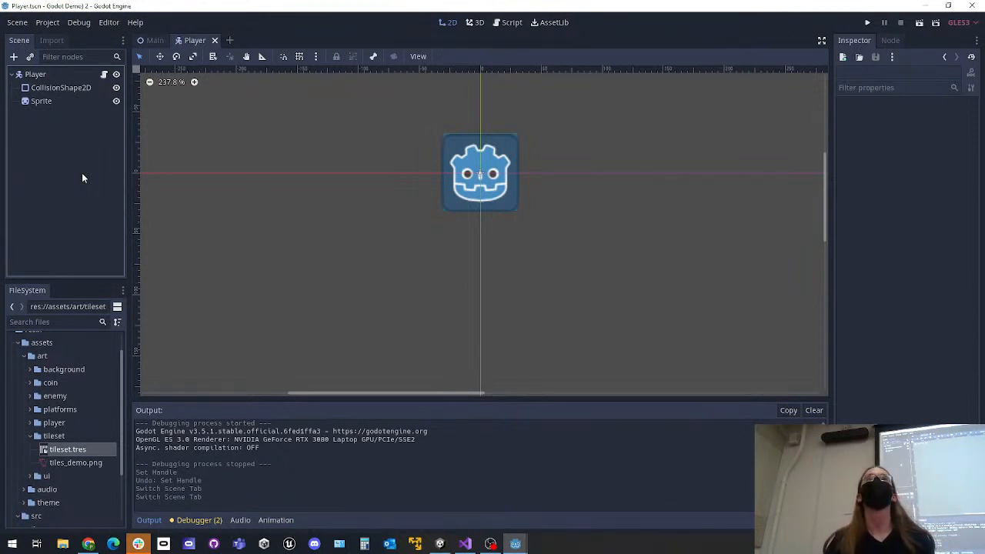
{"action": "left_click", "coordinate": [151, 40]}
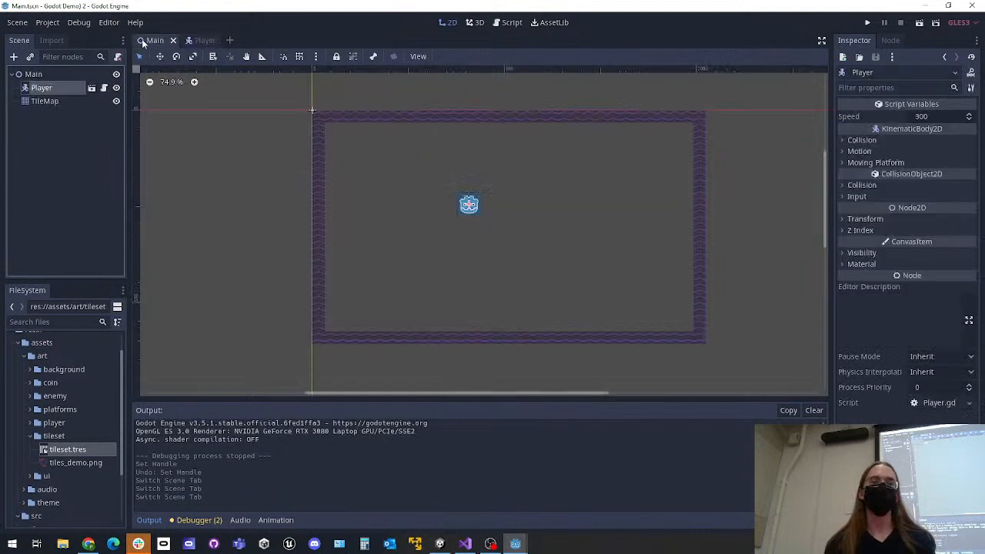
{"action": "left_click", "coordinate": [44, 101]}
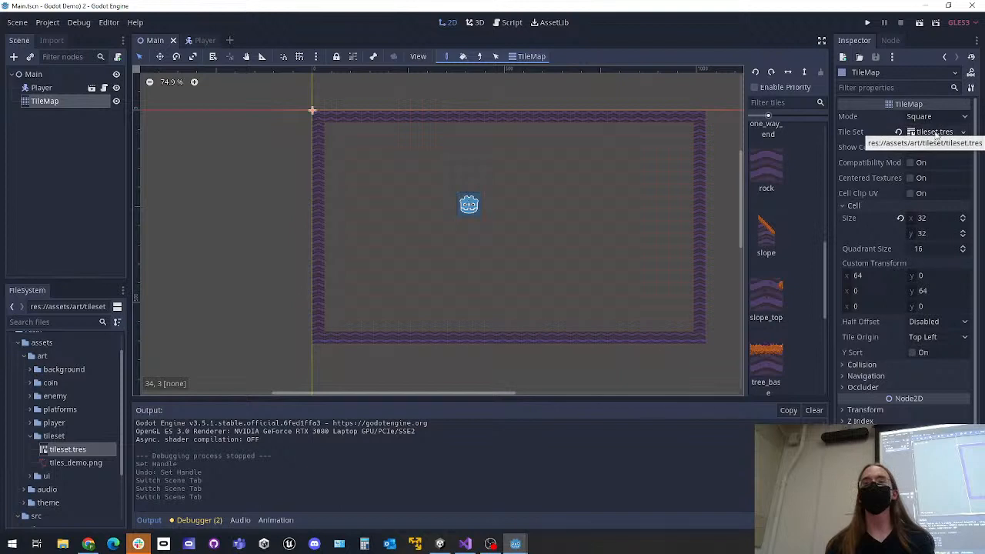
{"action": "left_click", "coordinate": [930, 132]}
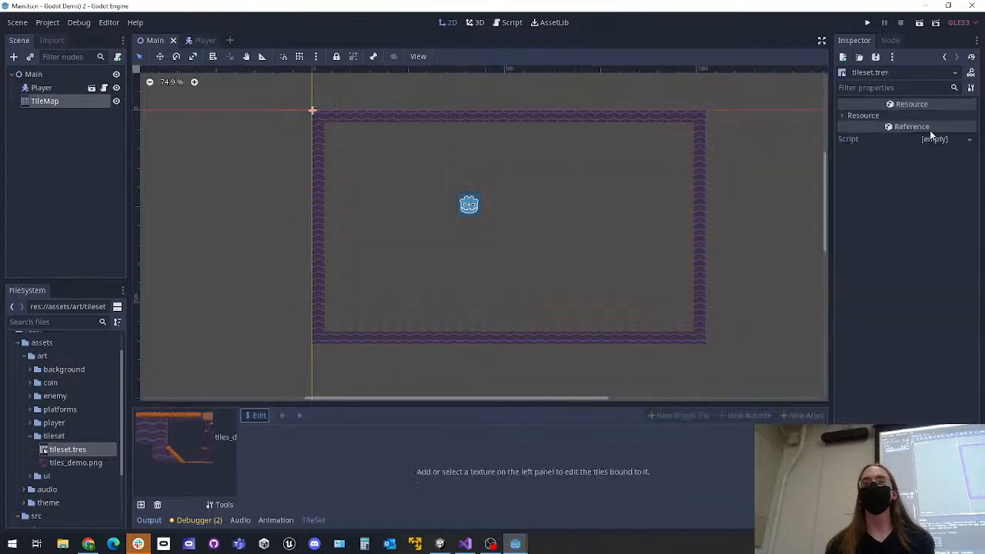
{"action": "left_click", "coordinate": [81, 102]}
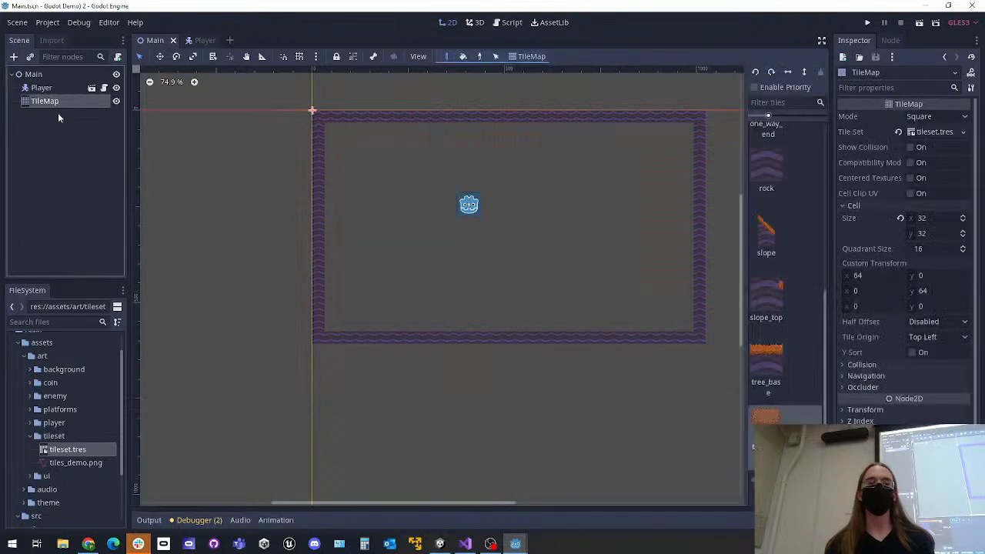
{"action": "left_click", "coordinate": [933, 134]}
{"action": "left_click", "coordinate": [162, 459]}
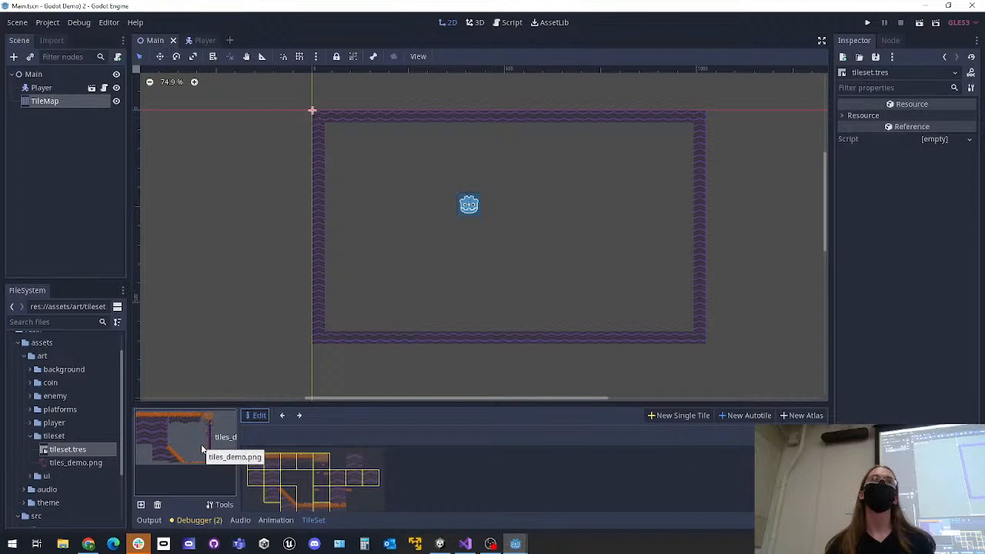
{"action": "left_click", "coordinate": [43, 88]}
{"action": "left_click", "coordinate": [45, 101]}
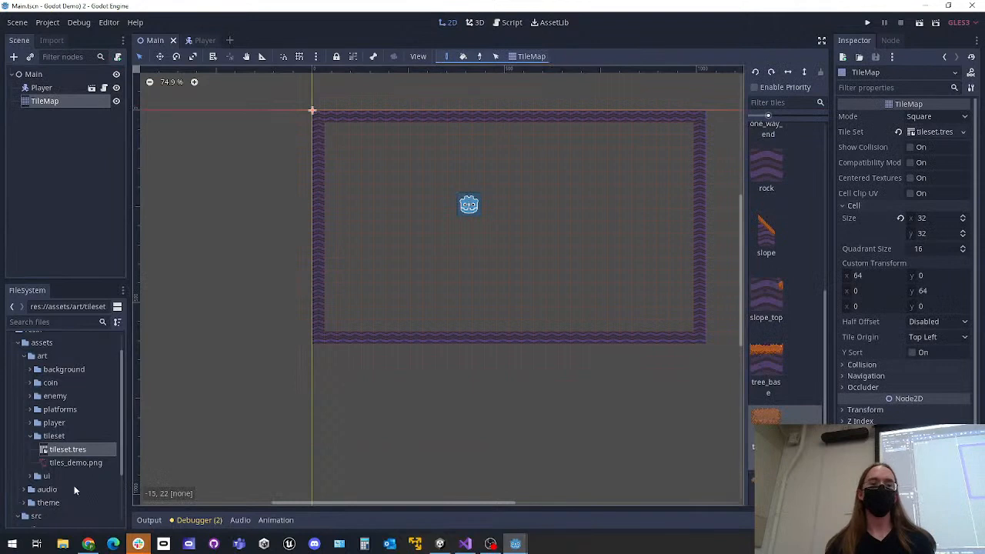
Assign tileset.tres to the TileMap's Tile Set again, review its tiles_demo.png texture in the TileSet editor, and return to the TileMap
{"action": "left_click_drag", "start_coordinate": [59, 455], "coordinate": [928, 137]}
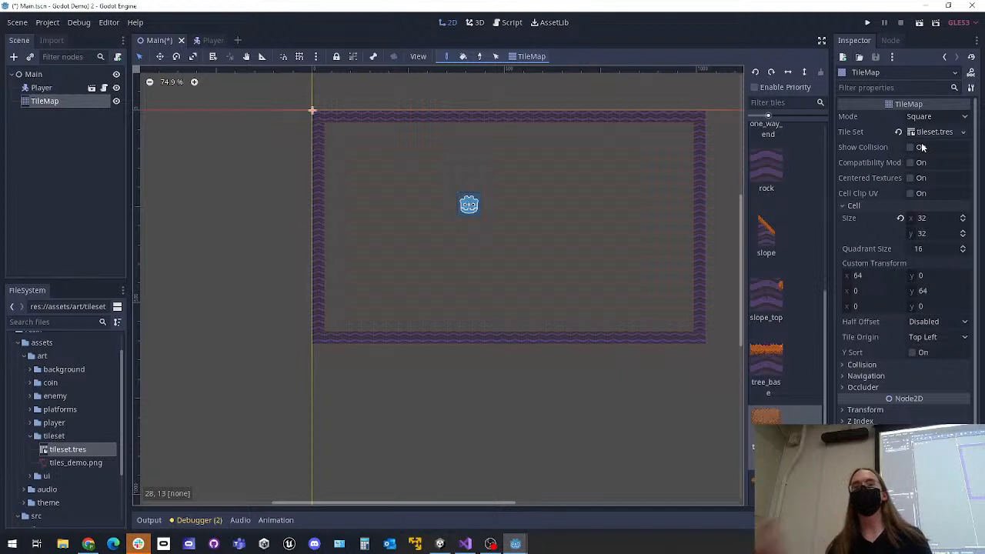
{"action": "left_click", "coordinate": [930, 132]}
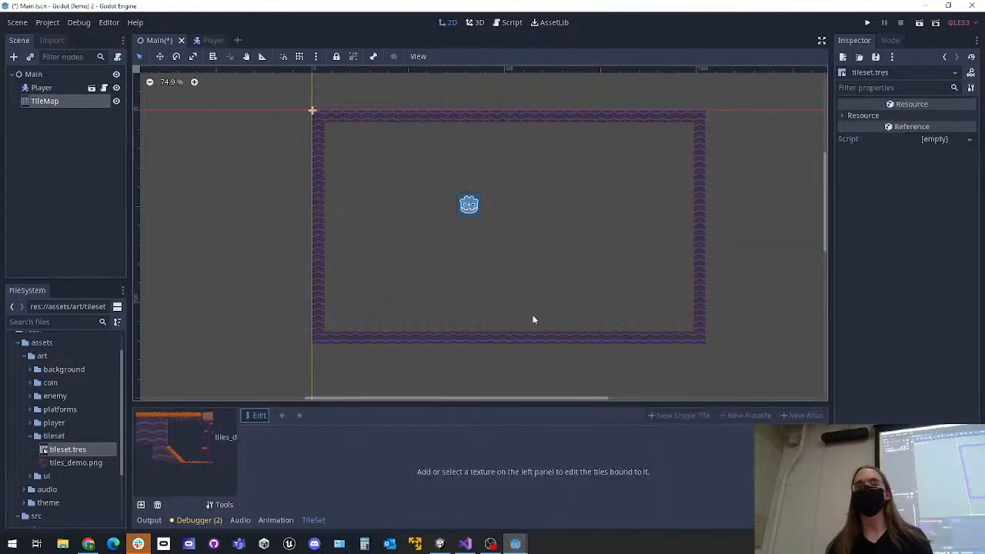
{"action": "left_click", "coordinate": [147, 443]}
{"action": "left_click", "coordinate": [49, 103]}
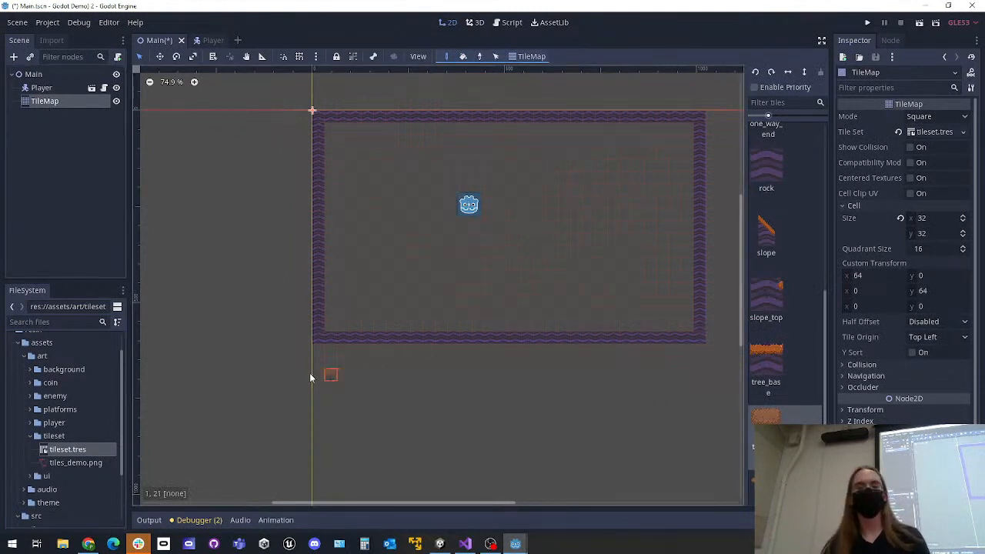
Switch to the Platformer 2D project, browse its assets/art/tileset folder in the file manager to locate tileset.tres, and close the folder window
{"action": "mouse_move", "coordinate": [515, 544]}
{"action": "left_click", "coordinate": [454, 492]}
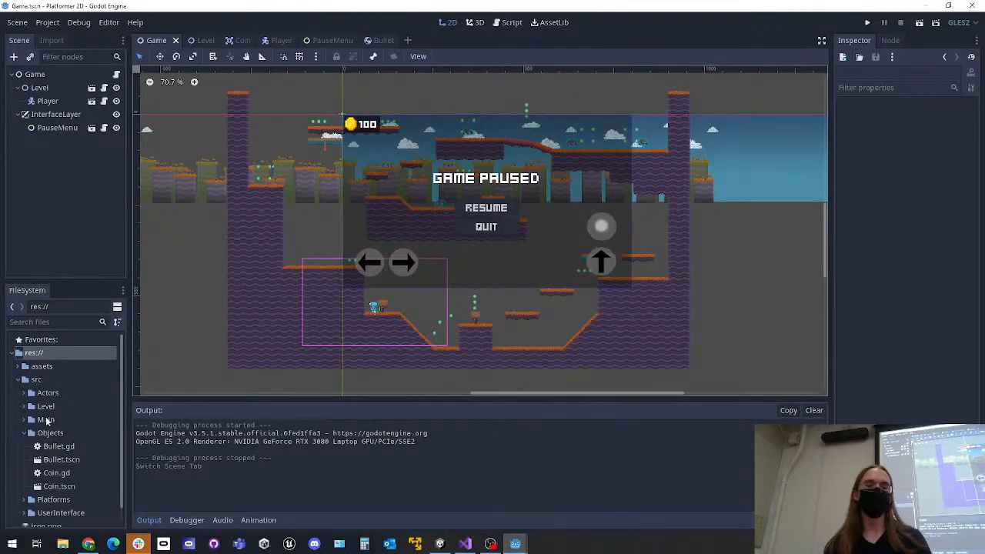
{"action": "right_click", "coordinate": [47, 368]}
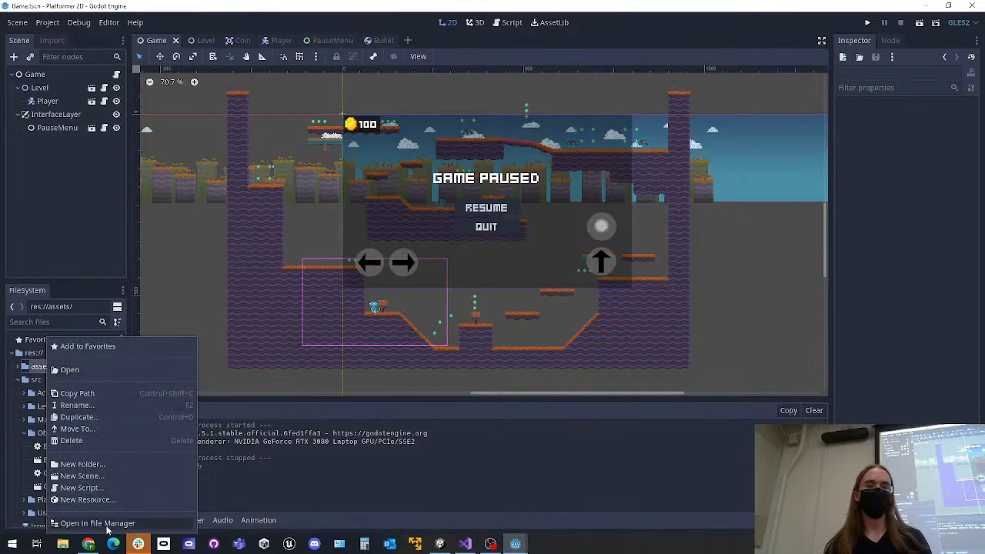
{"action": "left_click", "coordinate": [107, 524]}
{"action": "double_click", "coordinate": [317, 244]}
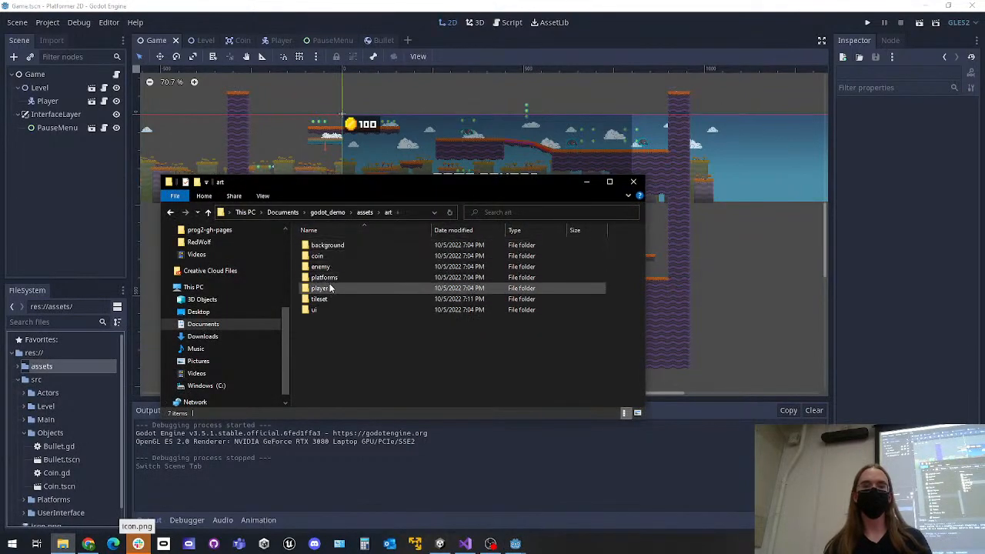
{"action": "double_click", "coordinate": [323, 298]}
{"action": "left_click", "coordinate": [336, 267]}
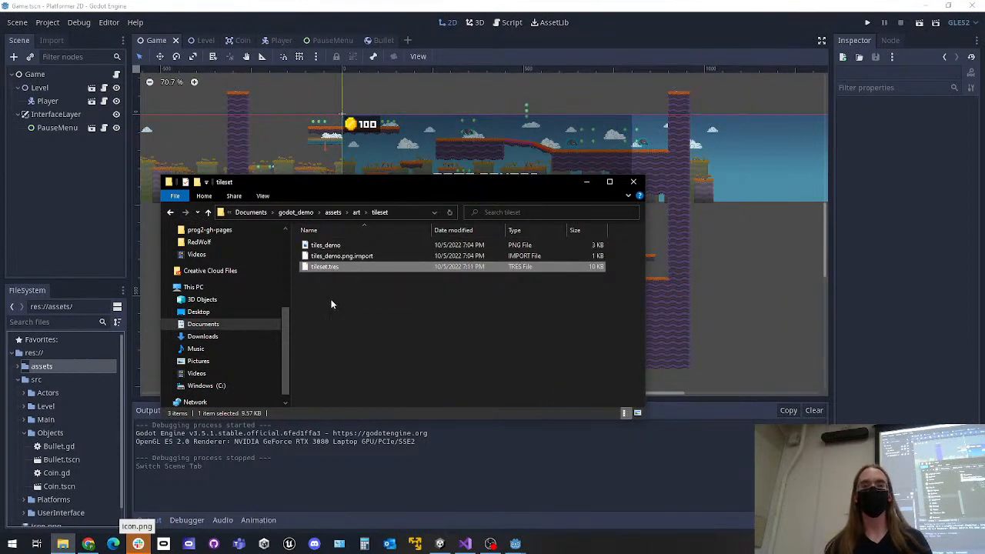
{"action": "left_click", "coordinate": [330, 299]}
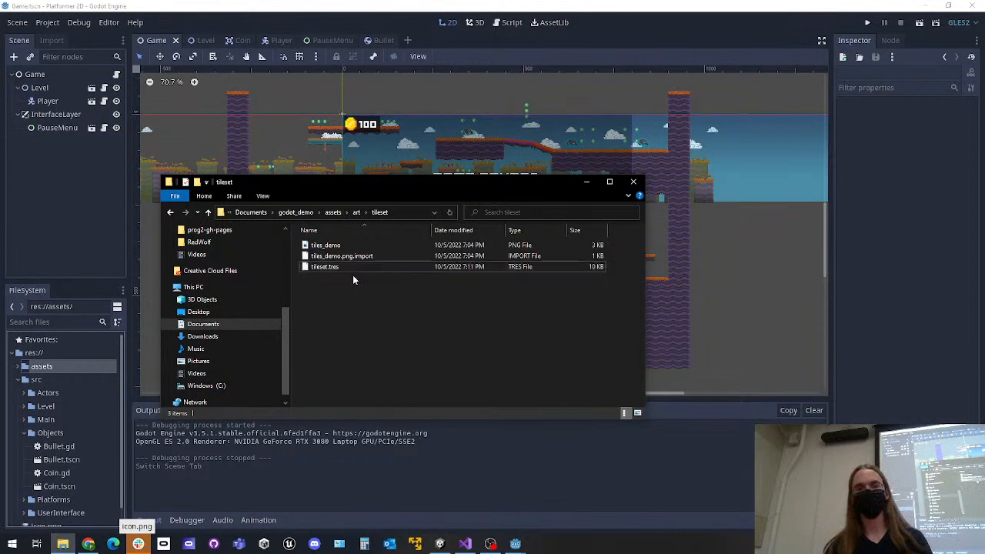
{"action": "left_click", "coordinate": [633, 183]}
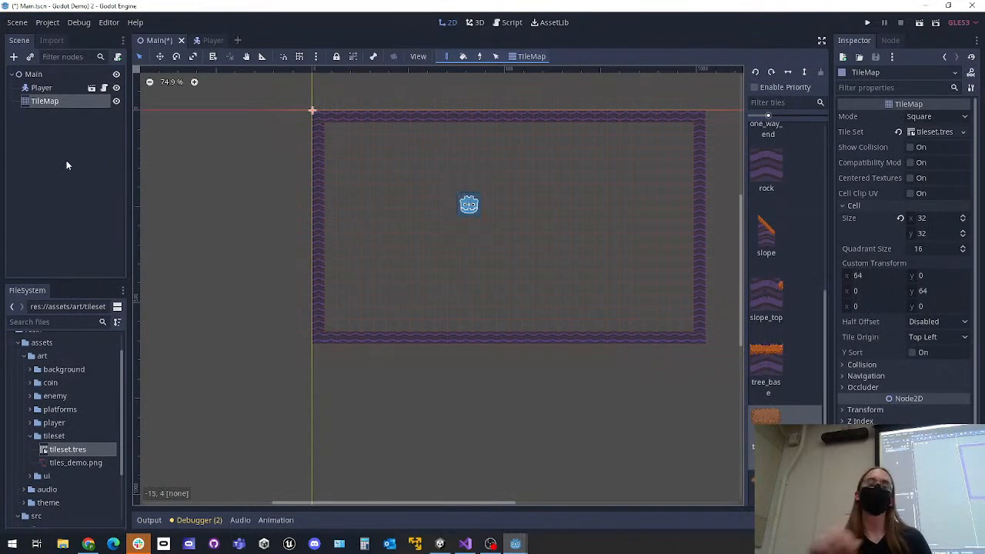
Switch back to the Godot Demo 2 project and save the Main scene
{"action": "left_click", "coordinate": [66, 161]}
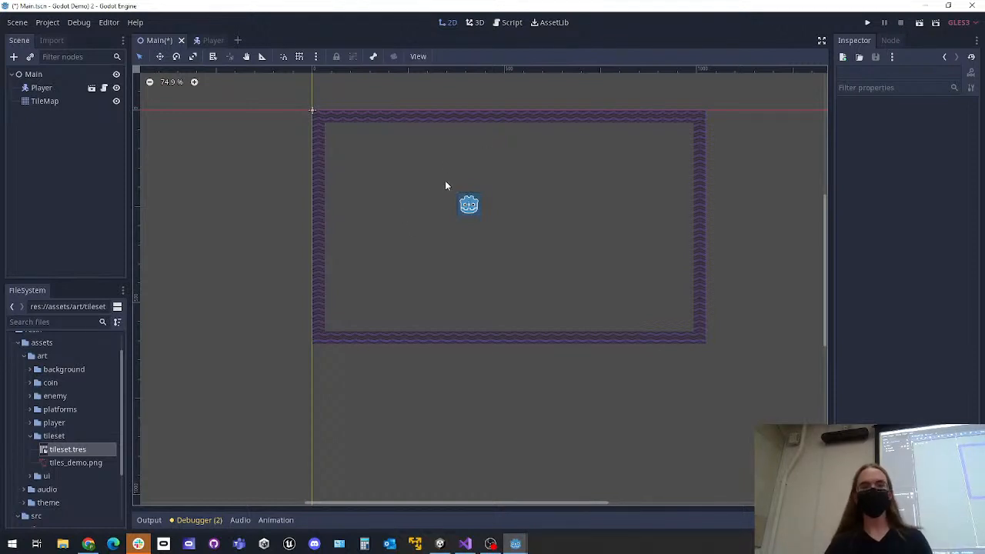
{"action": "key", "text": "ctrl+s"}
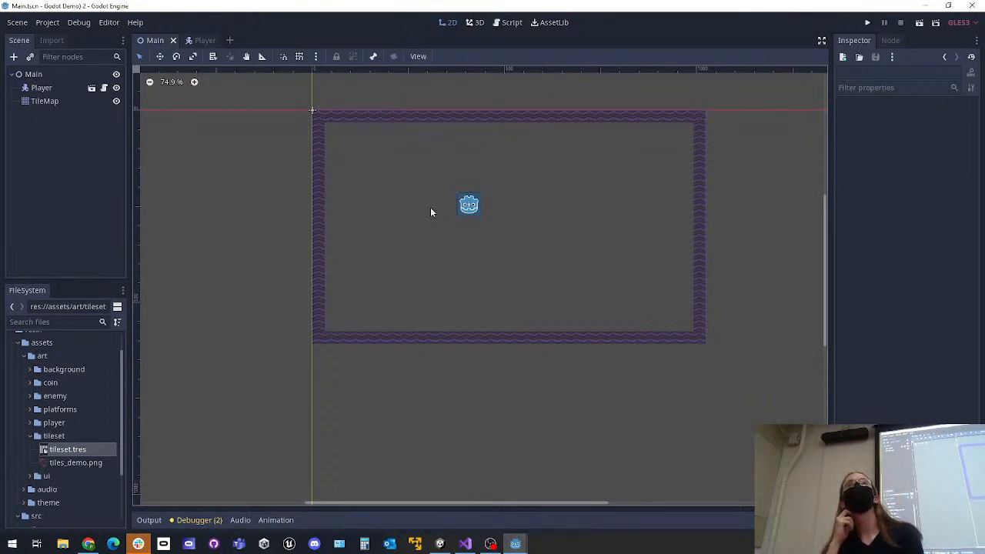
{"action": "left_click", "coordinate": [47, 103]}
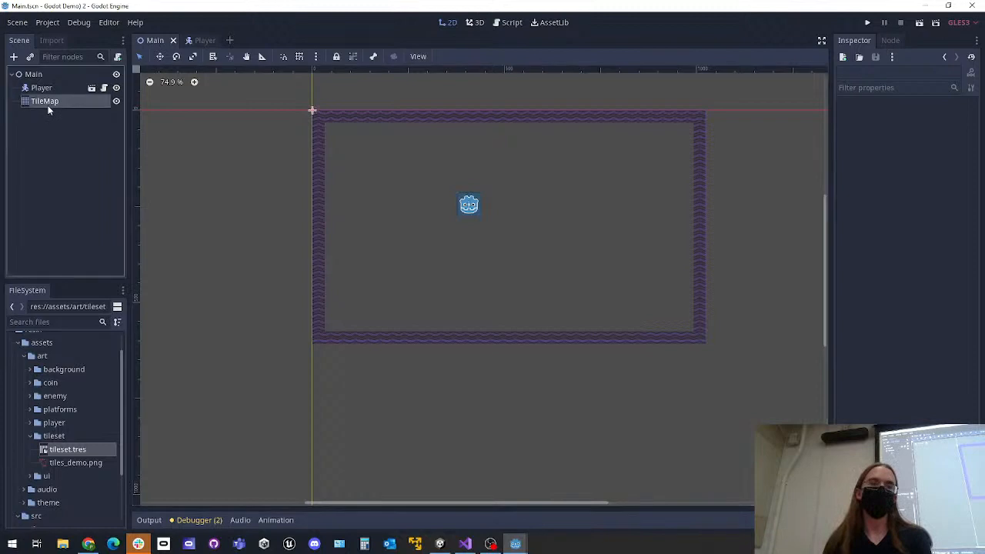
{"action": "left_click", "coordinate": [59, 140]}
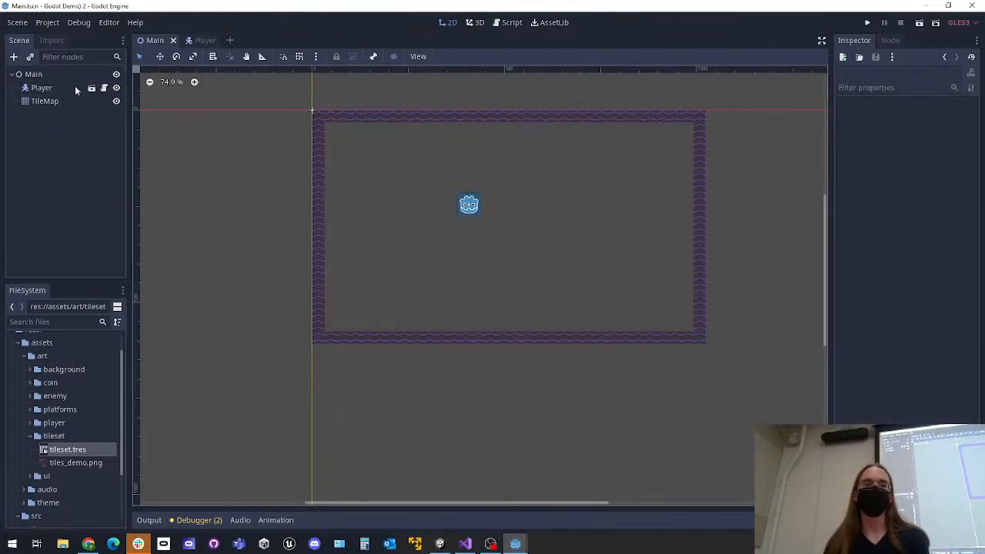
Open the TileMap's tileset.tres in the TileSet editor and try to add tiles_demo.png to its texture list
{"action": "left_click", "coordinate": [70, 88]}
{"action": "left_click", "coordinate": [45, 105]}
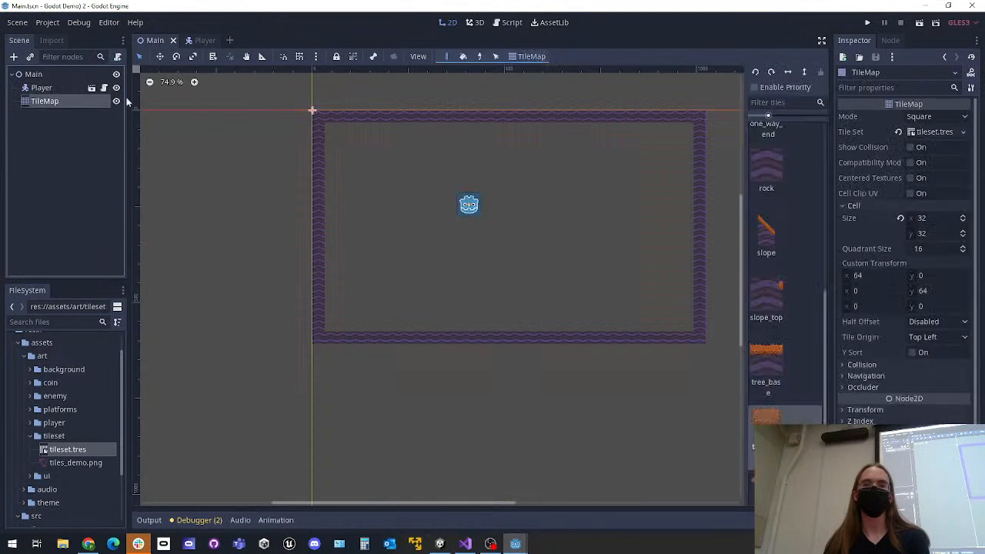
{"action": "left_click", "coordinate": [920, 131]}
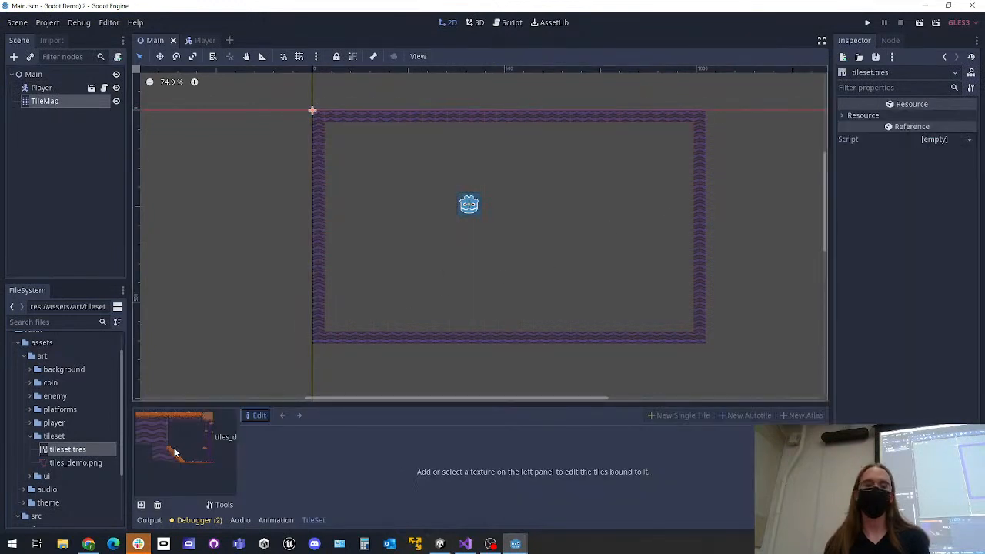
{"action": "left_click_drag", "start_coordinate": [68, 462], "coordinate": [215, 483]}
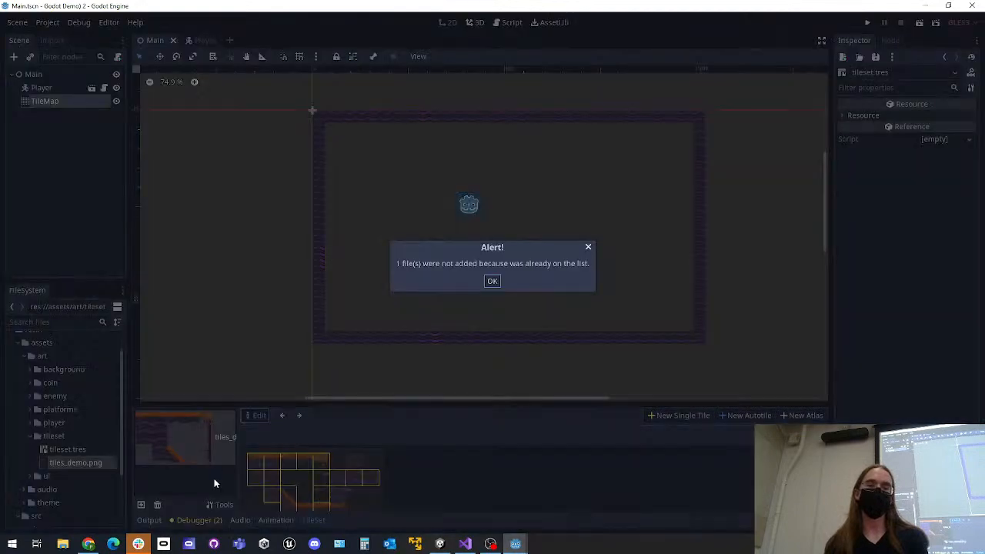
{"action": "left_click", "coordinate": [483, 284]}
{"action": "left_click", "coordinate": [299, 416]}
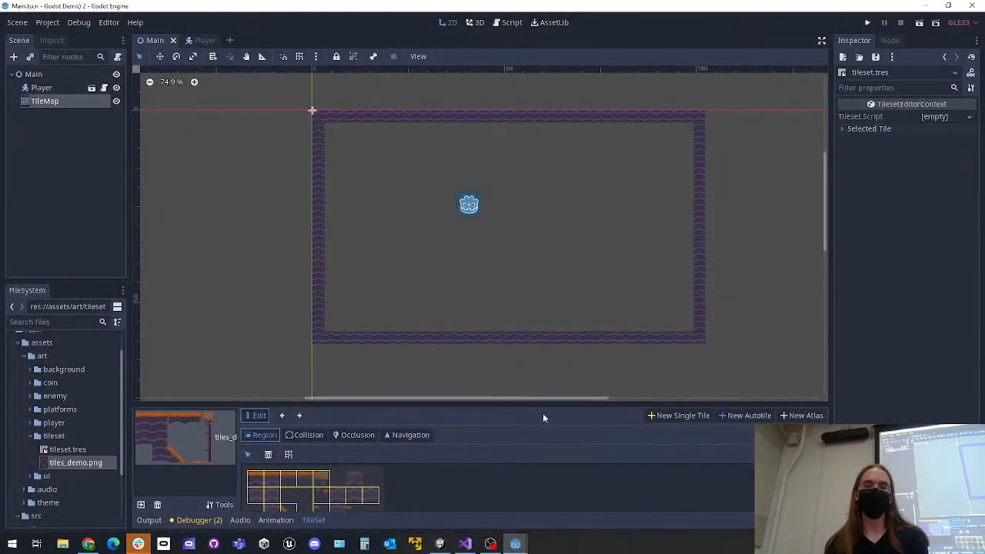
Create a new single tile named test from an unused rock region of tiles_demo.png in tileset.tres
{"action": "left_click", "coordinate": [679, 414]}
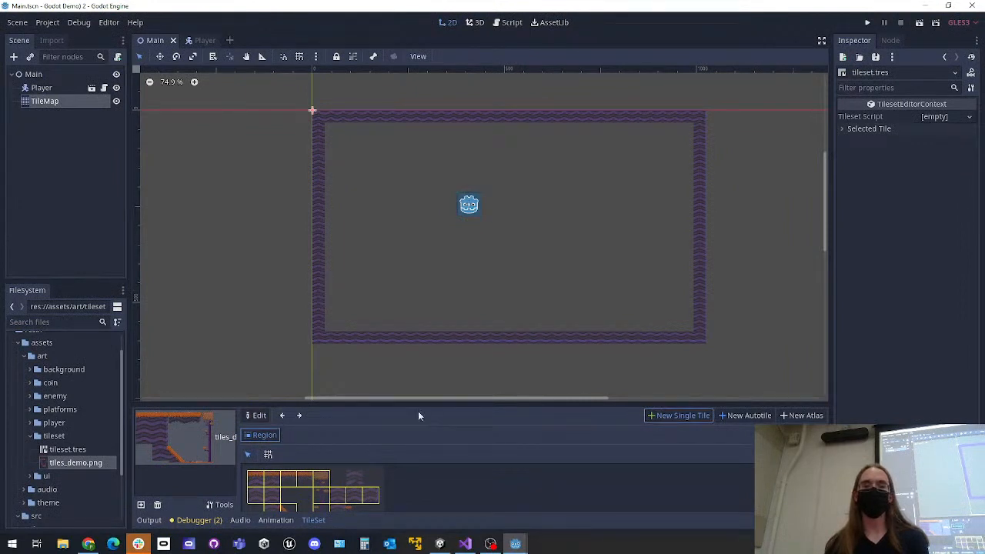
{"action": "left_click", "coordinate": [356, 476]}
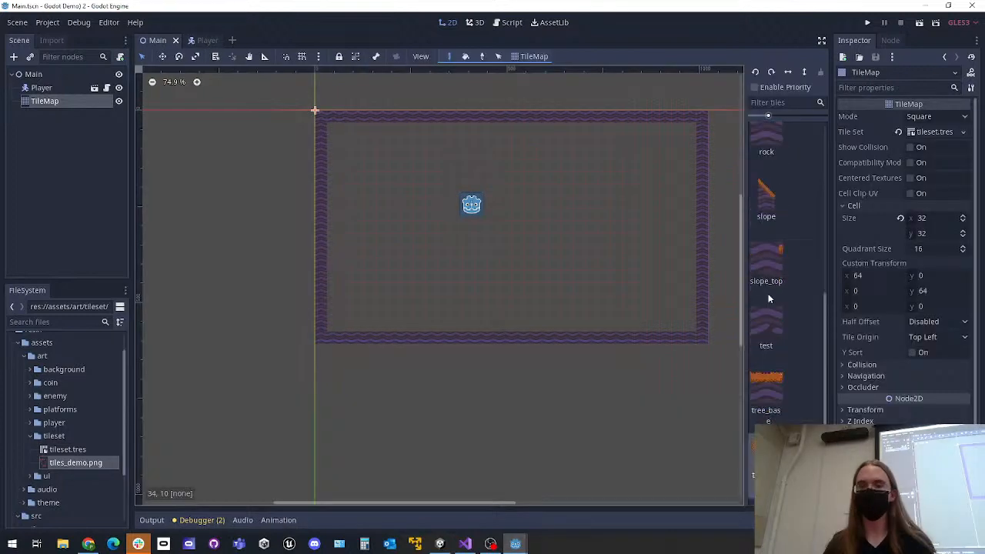
Paint a rough loop of test tiles around the Player inside the border walls and save the Main scene
{"action": "left_click", "coordinate": [770, 322]}
{"action": "mouse_move", "coordinate": [543, 251]}
{"action": "left_mouse_down"}
{"action": "mouse_move", "coordinate": [552, 237]}
{"action": "mouse_move", "coordinate": [472, 167]}
{"action": "mouse_move", "coordinate": [556, 259]}
{"action": "left_mouse_up"}
{"action": "key", "text": "ctrl+s"}
Run the project, move the Player in all four directions against the painted test tiles, and close the game
{"action": "left_click", "coordinate": [866, 24]}
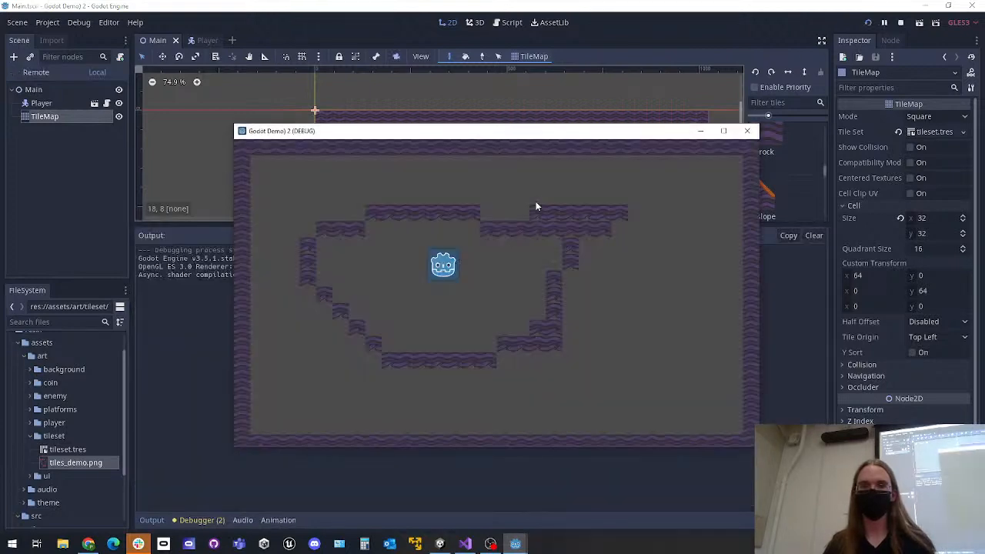
{"action": "key", "text": "Left"}
{"action": "key", "text": "Down"}
{"action": "key", "text": "Up"}
{"action": "key", "text": "Down"}
{"action": "key", "text": "Right"}
{"action": "key", "text": "Up"}
{"action": "key", "text": "Left"}
{"action": "left_click", "coordinate": [747, 134]}
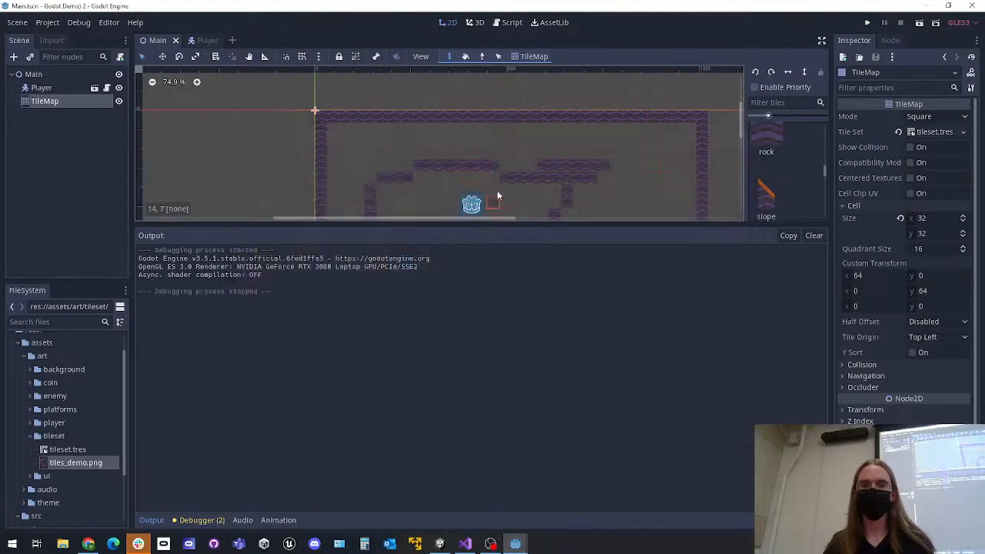
Undo the painted loop of test tiles around the Player and save the Main scene
{"action": "left_click_drag", "start_coordinate": [526, 223], "coordinate": [526, 398]}
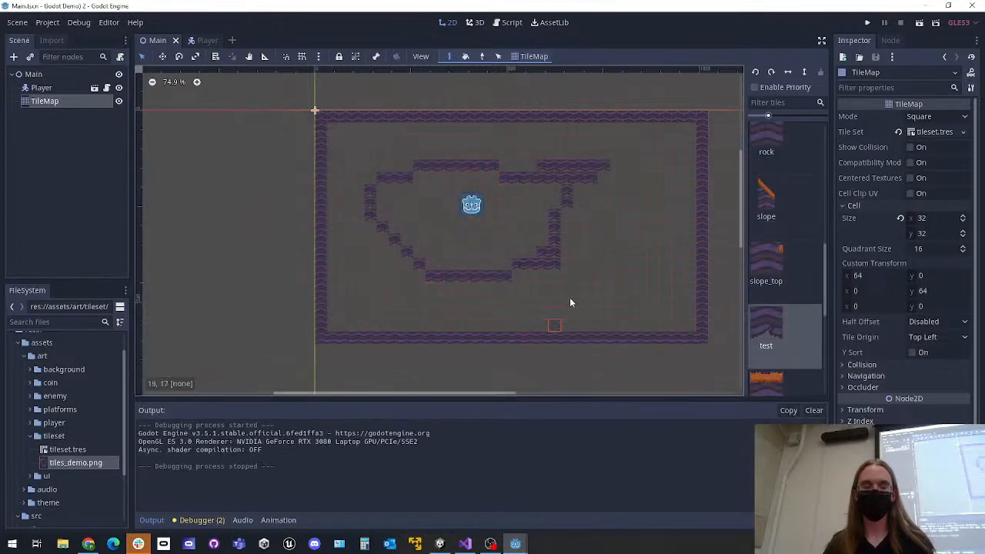
{"action": "key", "text": "ctrl+z"}
{"action": "key", "text": "ctrl+s"}
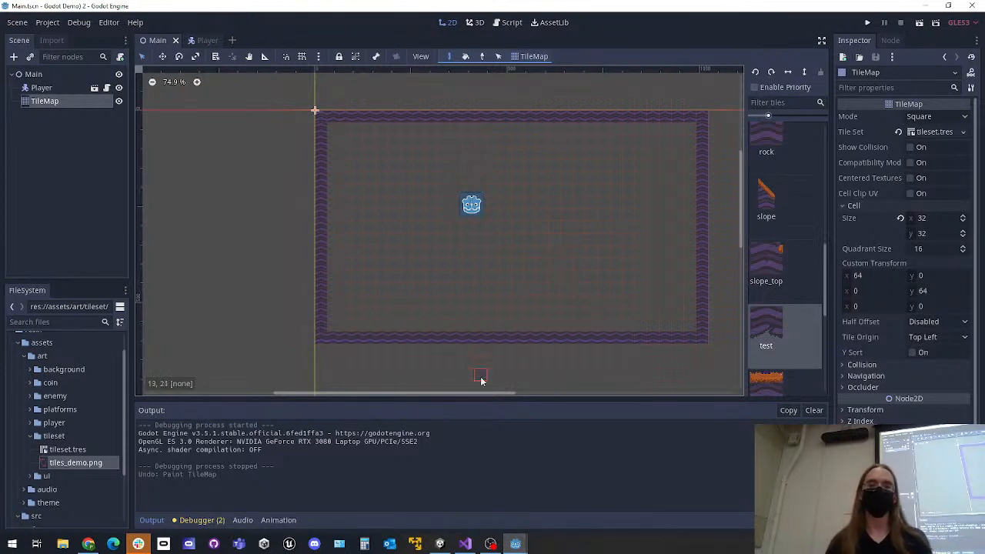
{"action": "left_click_drag", "start_coordinate": [483, 393], "coordinate": [500, 394]}
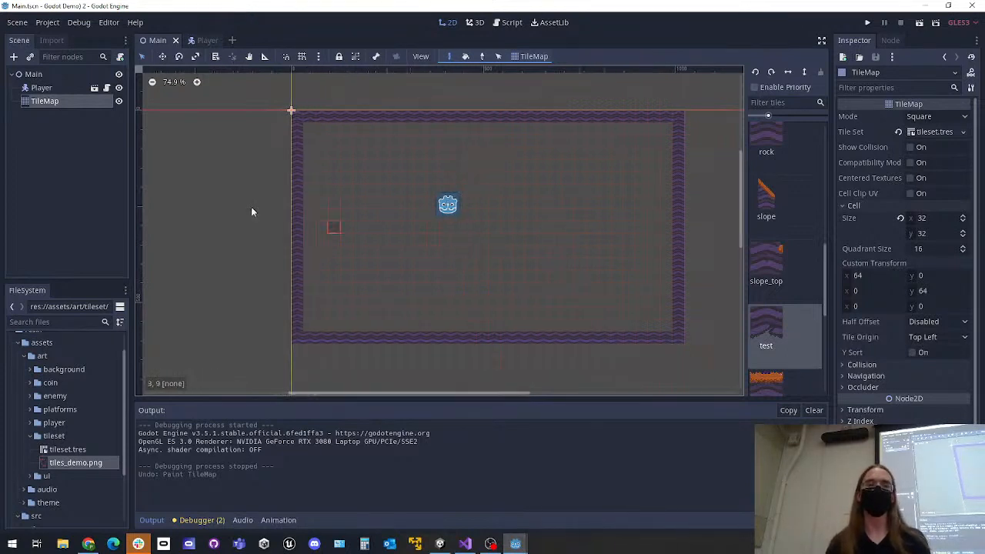
{"action": "left_click", "coordinate": [41, 158]}
{"action": "left_click", "coordinate": [45, 74]}
{"action": "left_click", "coordinate": [50, 161]}
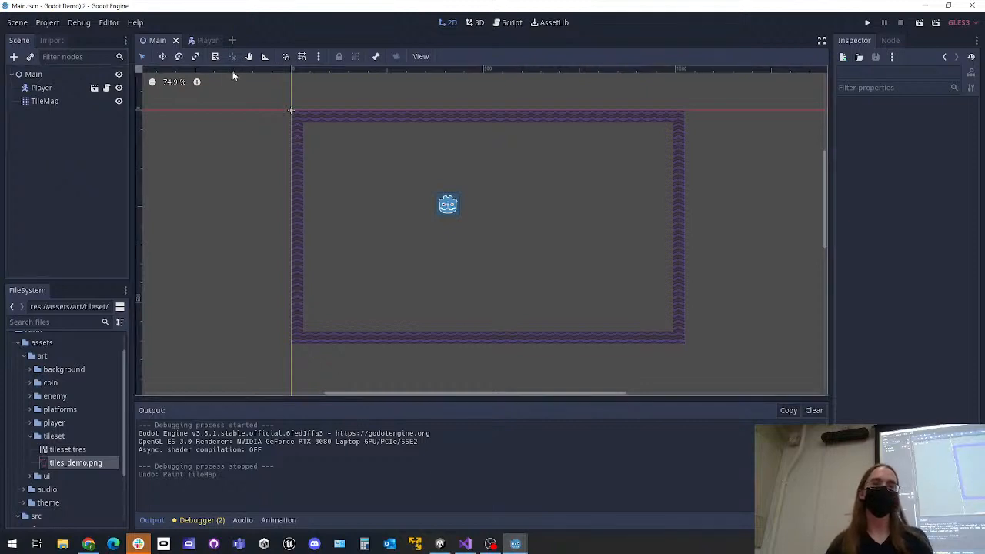
Open the Player scene and select its Sprite node
{"action": "left_click", "coordinate": [201, 41]}
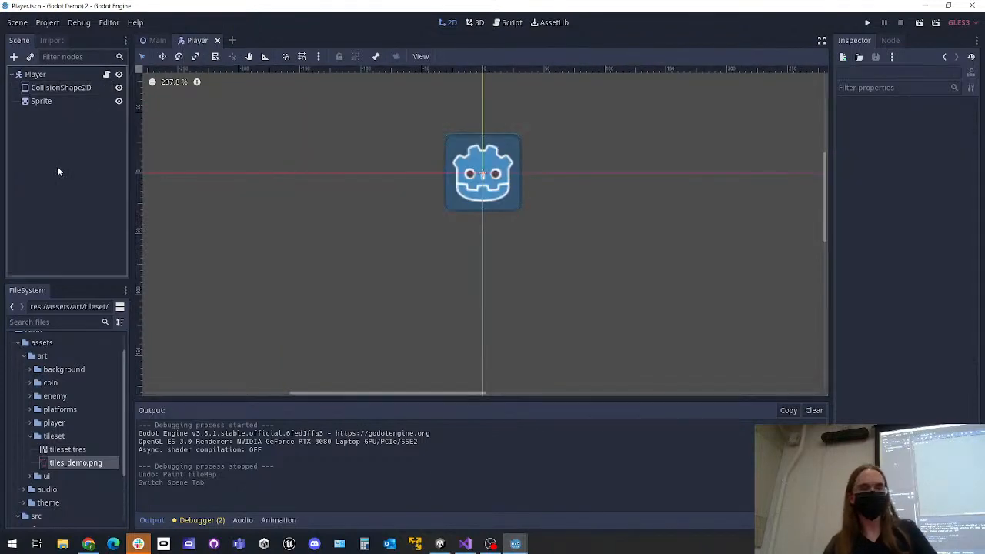
{"action": "left_click", "coordinate": [58, 74]}
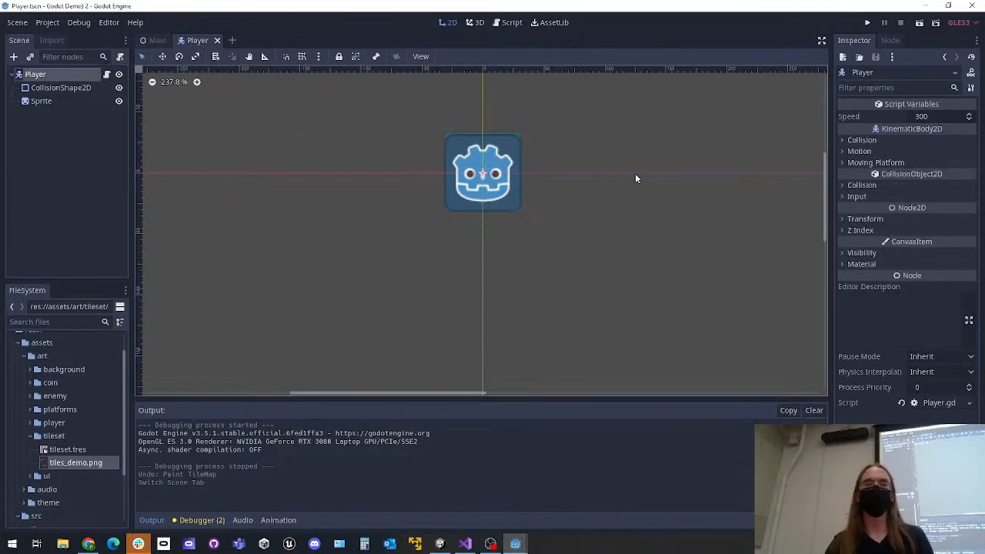
{"action": "left_click", "coordinate": [61, 102]}
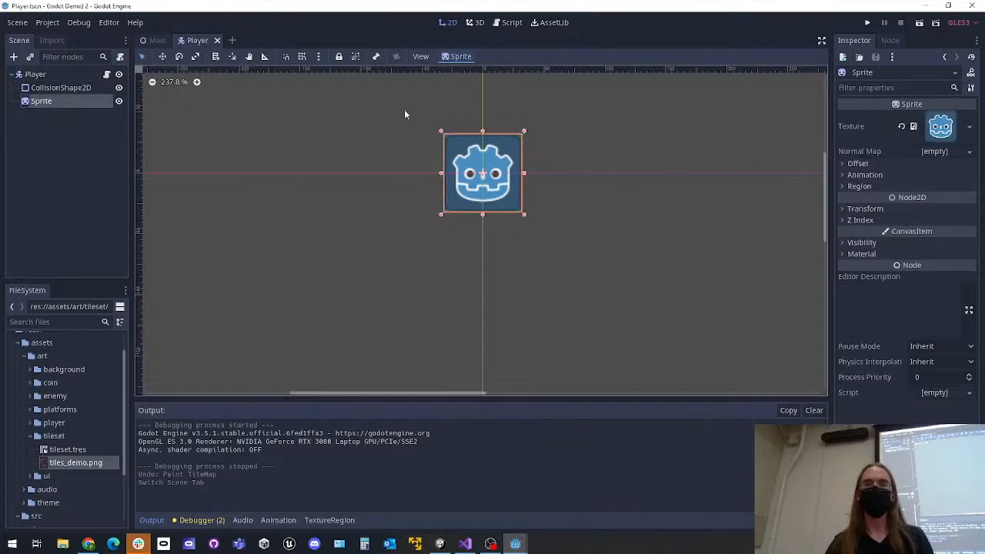
Expand the assets/art/player folder and open robot_demo.png to inspect the texture
{"action": "scroll", "coordinate": [603, 186], "scroll_direction": "right", "scroll_amount": 2}
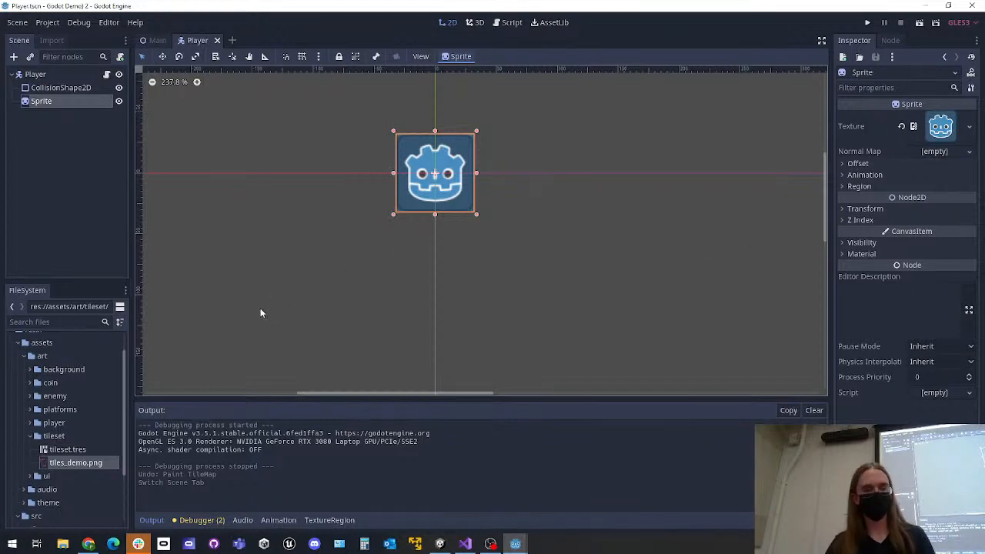
{"action": "left_click", "coordinate": [29, 423]}
{"action": "scroll", "coordinate": [46, 408], "scroll_direction": "down", "scroll_amount": 3}
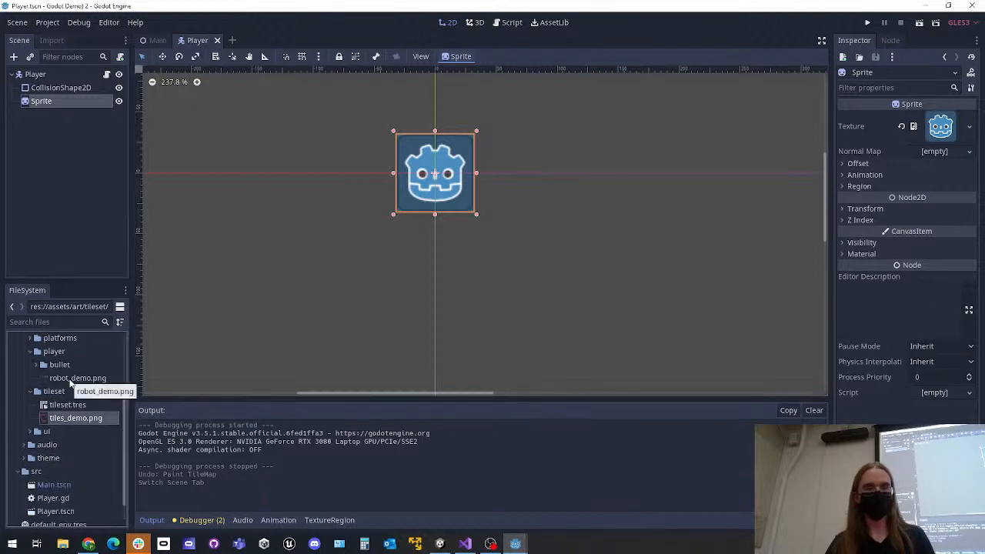
{"action": "scroll", "coordinate": [70, 374], "scroll_direction": "up", "scroll_amount": 3}
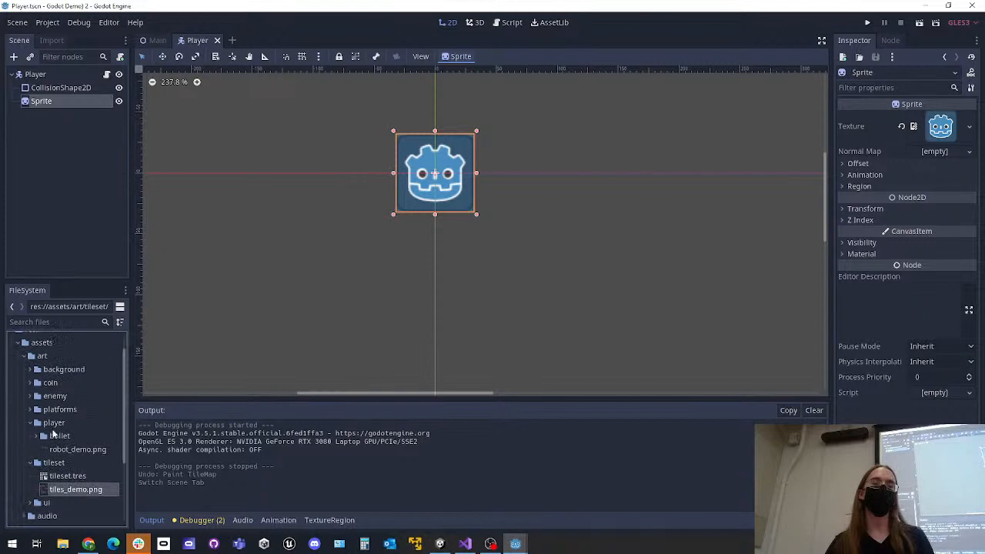
{"action": "double_click", "coordinate": [75, 448]}
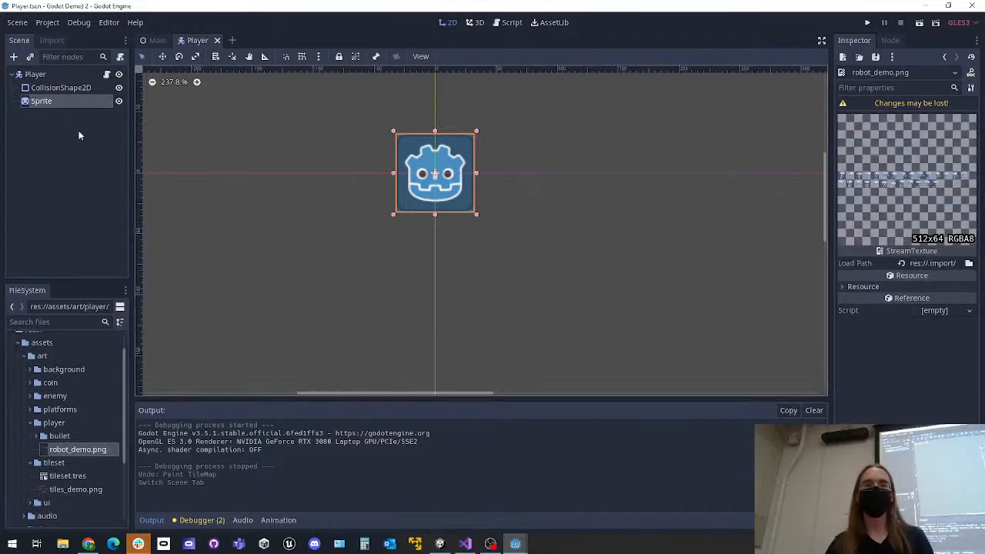
Assign robot_demo.png as the texture of the Player's Sprite and look over the sprite sheet frames
{"action": "left_click", "coordinate": [72, 101]}
{"action": "left_click_drag", "start_coordinate": [64, 457], "coordinate": [951, 126]}
{"action": "scroll", "coordinate": [526, 261], "scroll_direction": "down", "scroll_amount": 3}
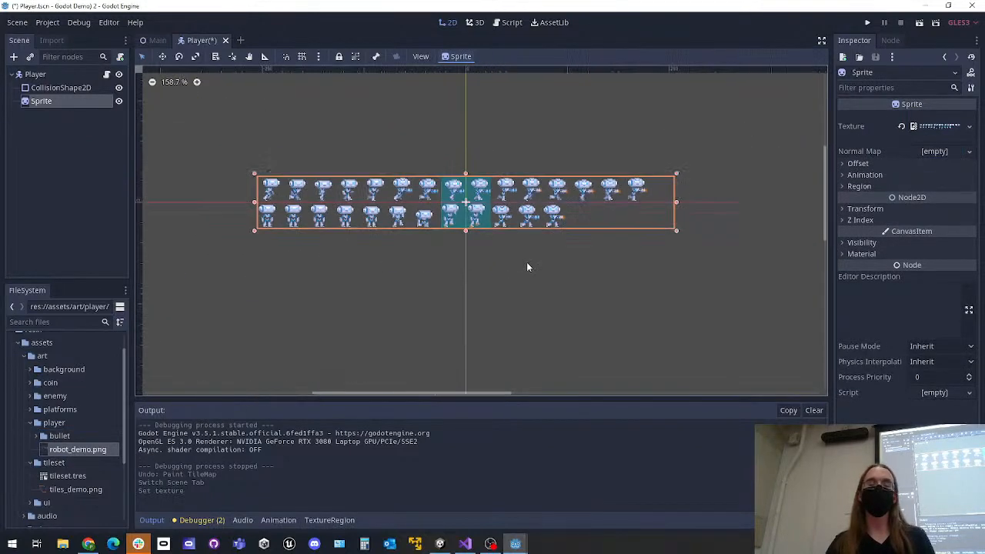
{"action": "left_click", "coordinate": [536, 286]}
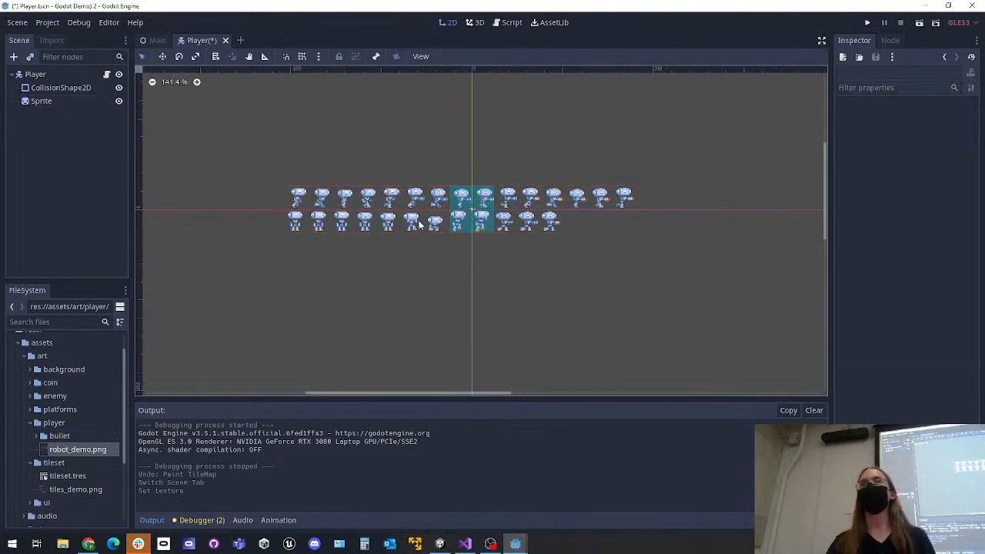
{"action": "scroll", "coordinate": [415, 223], "scroll_direction": "up", "scroll_amount": 2}
Save the Player scene, run the project to check the new Player texture, and close the game
{"action": "key", "text": "ctrl+s"}
{"action": "left_click", "coordinate": [869, 21]}
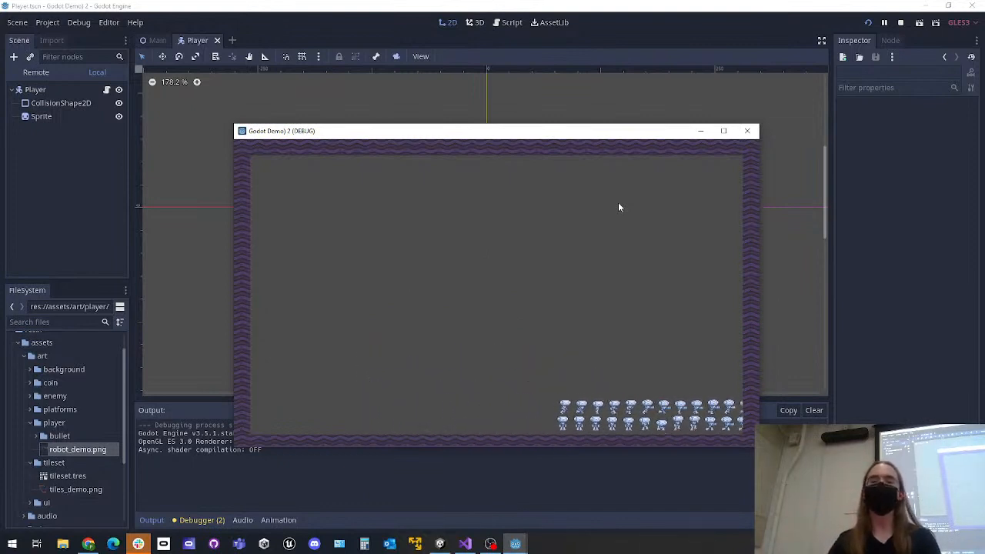
{"action": "left_click", "coordinate": [746, 132]}
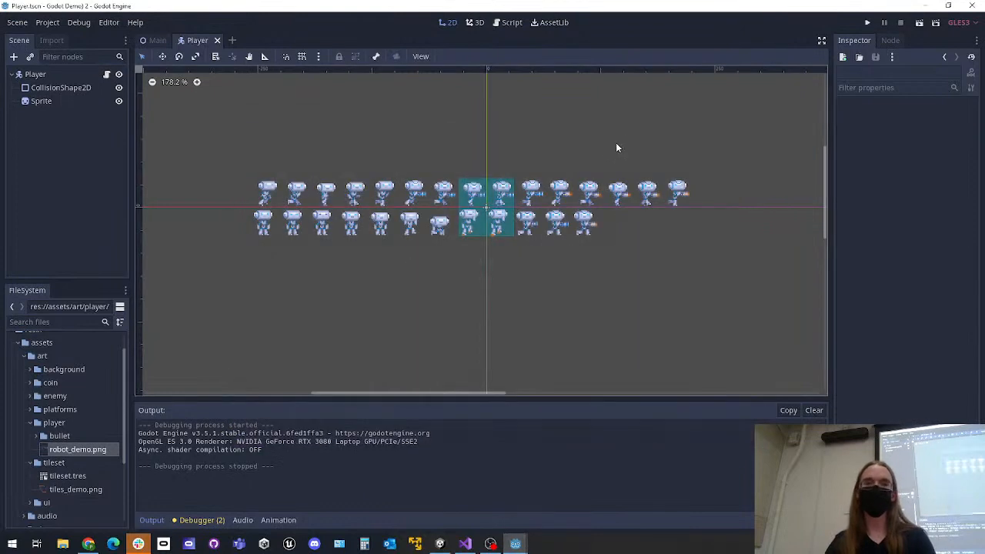
Reassign robot_demo.png as the texture of the Player's Sprite and expand the Sprite's animation properties
{"action": "left_click", "coordinate": [54, 102]}
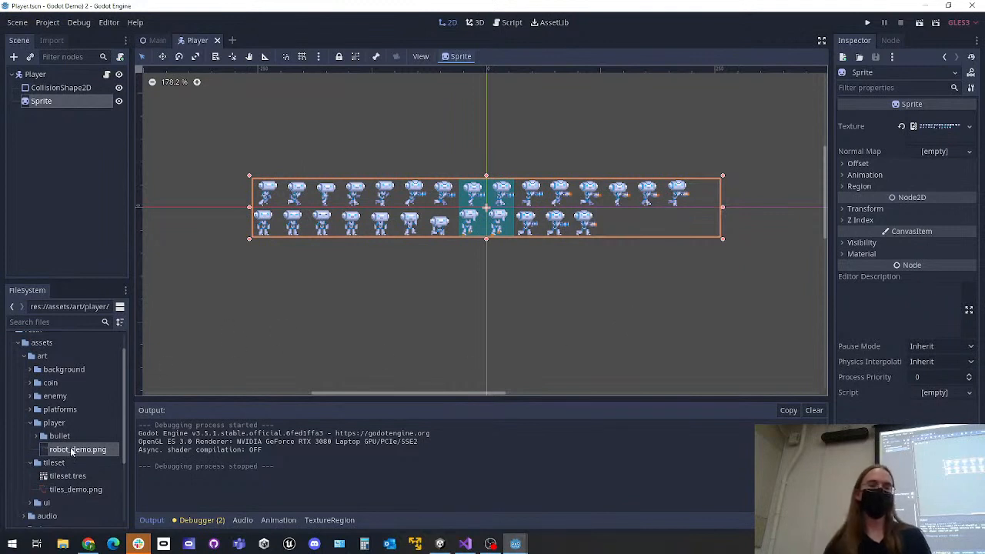
{"action": "left_click_drag", "start_coordinate": [67, 454], "coordinate": [928, 131]}
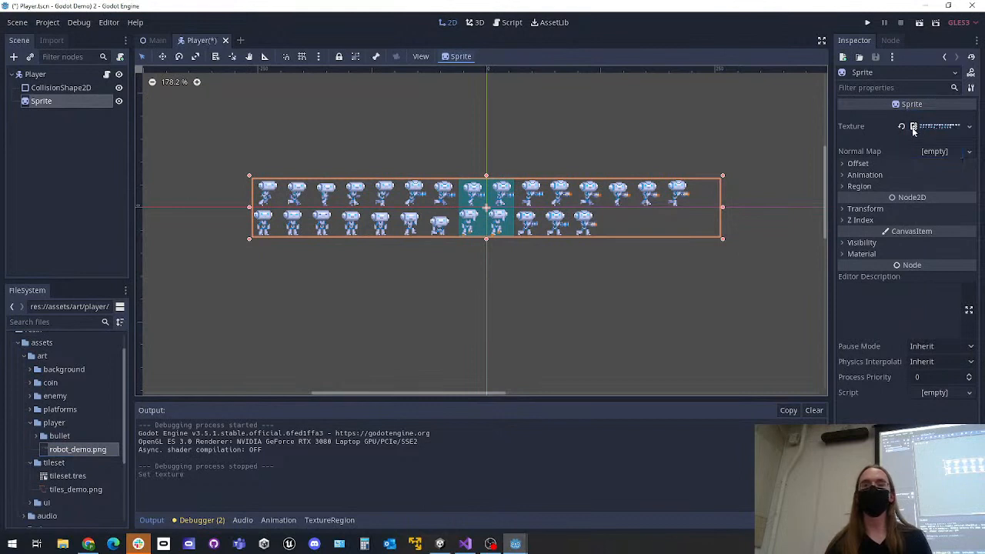
{"action": "left_click", "coordinate": [842, 174]}
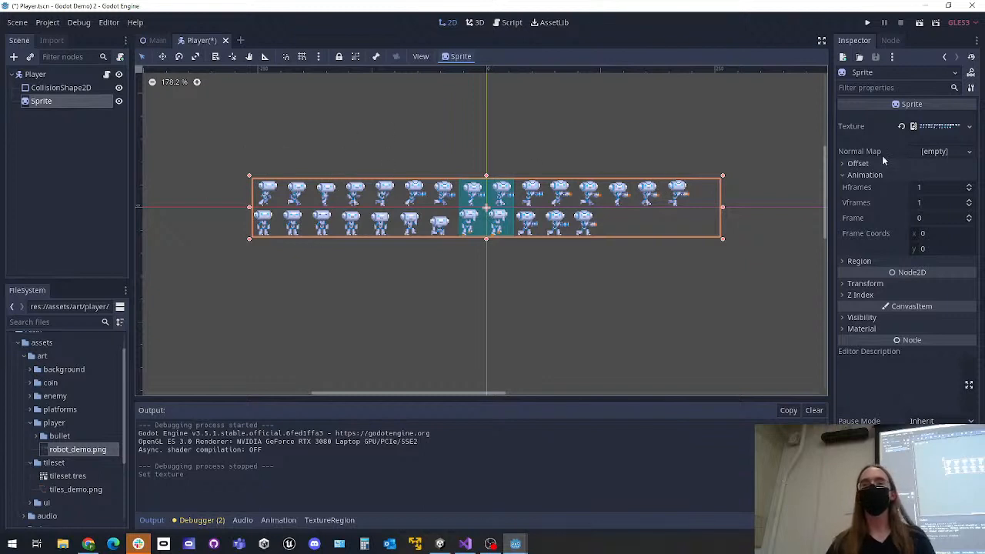
{"action": "left_click", "coordinate": [847, 176]}
{"action": "left_click", "coordinate": [842, 175]}
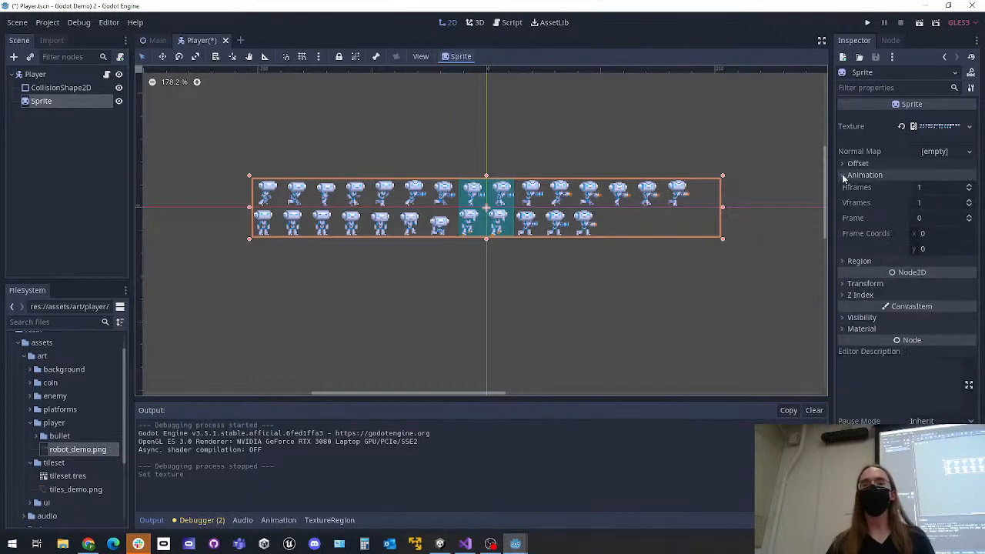
Split the Sprite's sheet into 16 horizontal frames and 2 vertical frames, and save the Player scene
{"action": "left_click", "coordinate": [920, 187]}
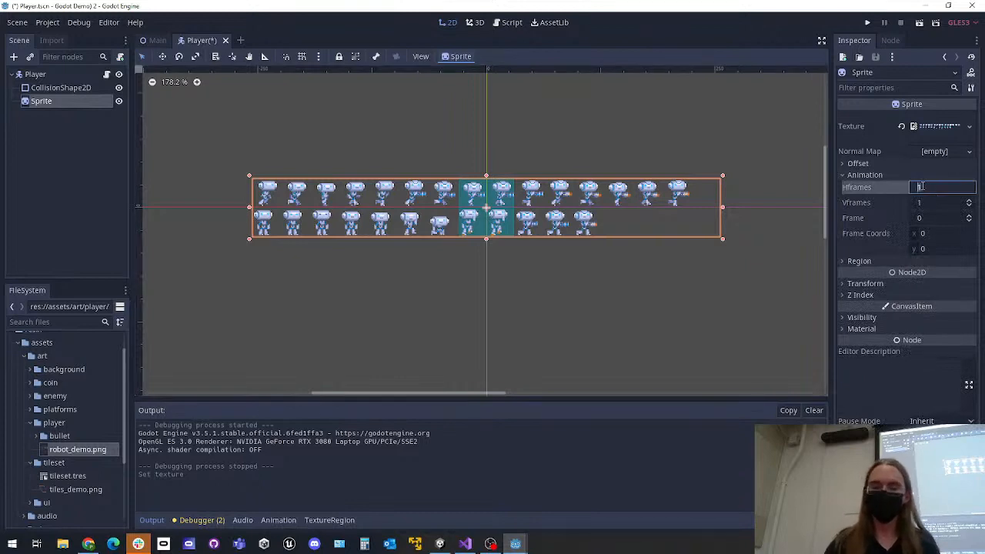
{"action": "type", "text": "16"}
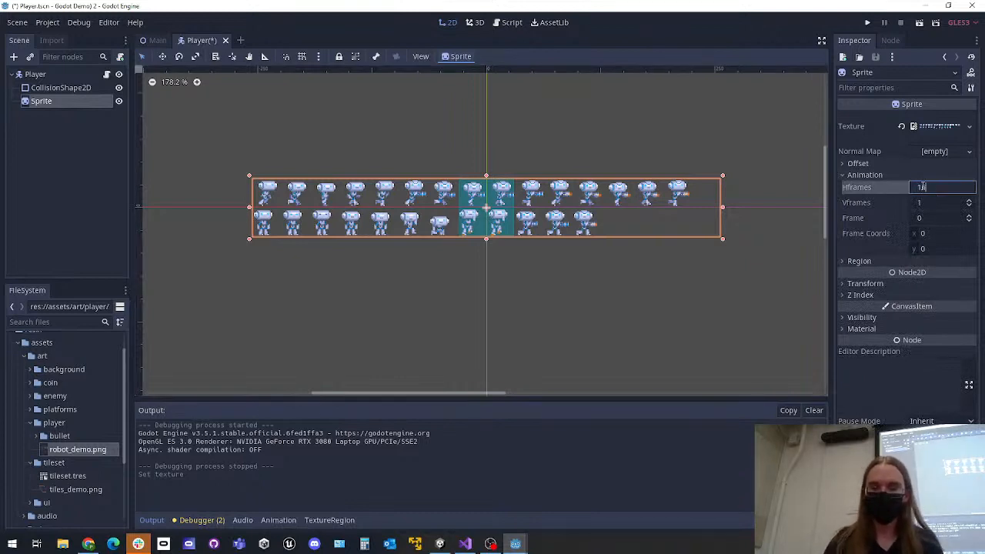
{"action": "key", "text": "Return"}
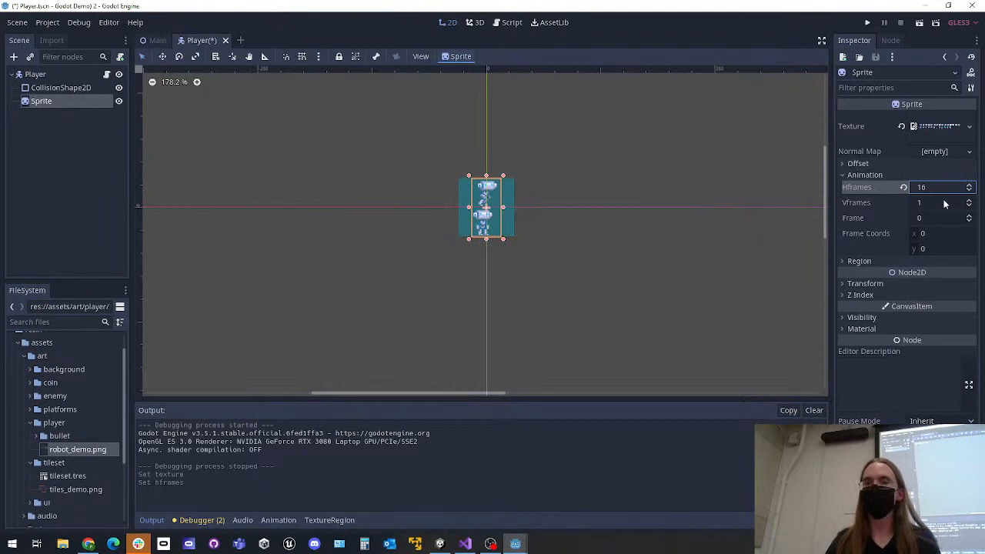
{"action": "left_click", "coordinate": [943, 202]}
{"action": "type", "text": "2"}
{"action": "key", "text": "Return"}
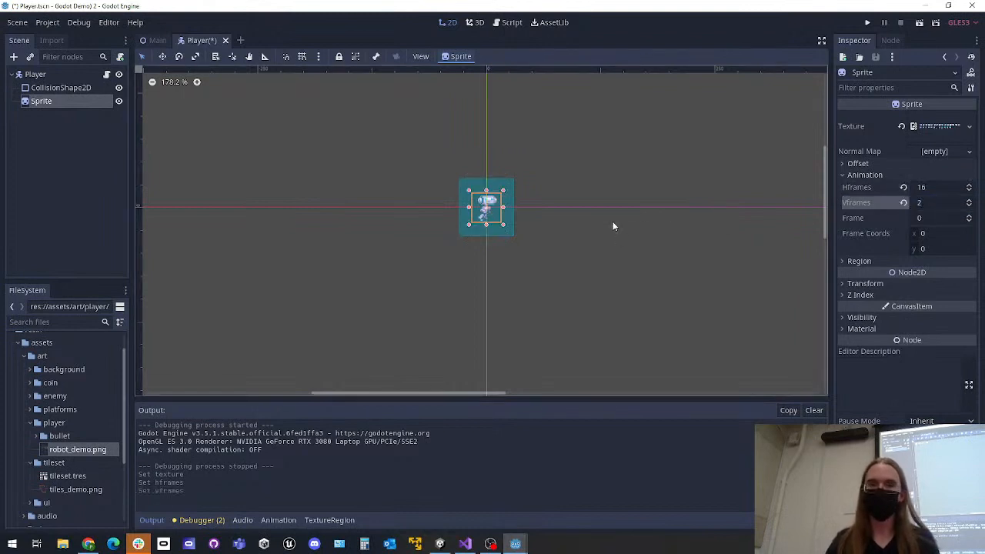
{"action": "left_click", "coordinate": [612, 226]}
{"action": "key", "text": "ctrl+s"}
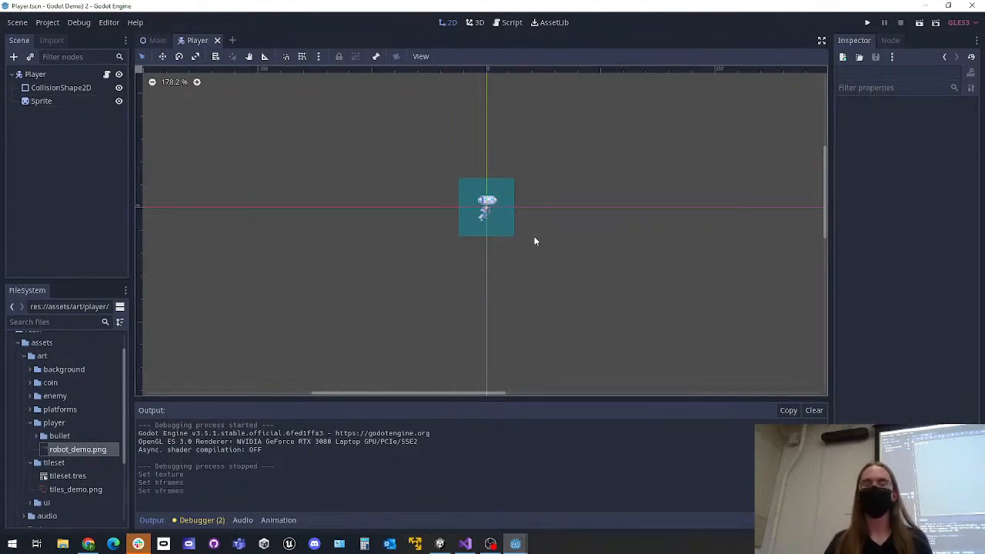
{"action": "left_click", "coordinate": [50, 91]}
{"action": "left_click", "coordinate": [52, 99]}
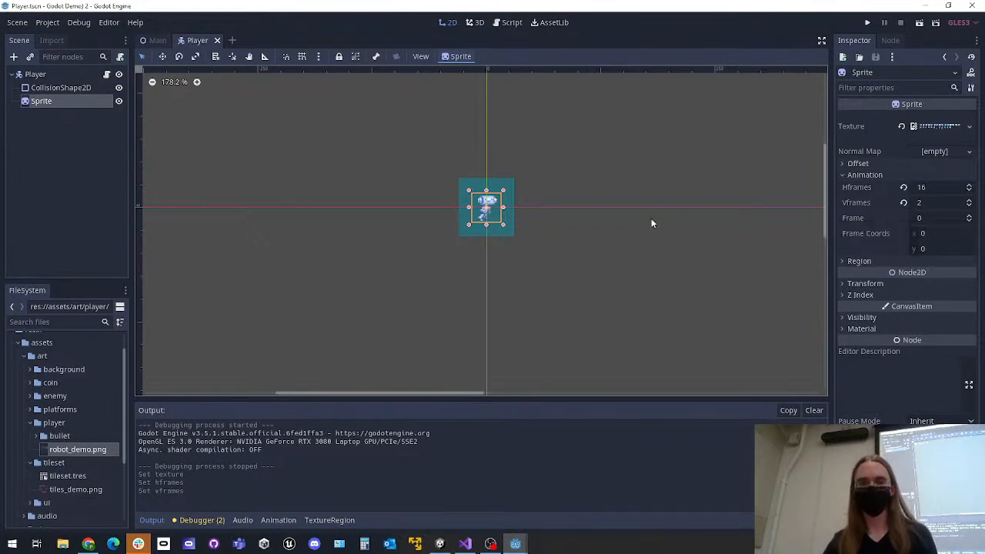
{"action": "left_click", "coordinate": [622, 246]}
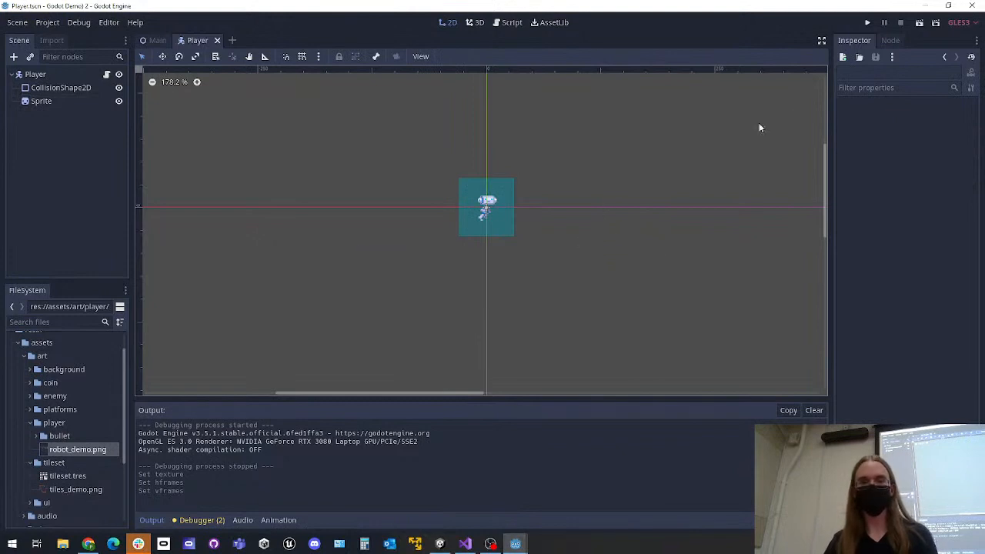
Shrink the Player's CollisionShape2D rectangle from two opposite corners to fit the robot frame, and save the scene
{"action": "left_click", "coordinate": [57, 101]}
{"action": "left_click", "coordinate": [76, 90]}
{"action": "scroll", "coordinate": [460, 205], "scroll_direction": "up", "scroll_amount": 4}
{"action": "left_click_drag", "start_coordinate": [530, 246], "coordinate": [512, 230]}
{"action": "left_click_drag", "start_coordinate": [462, 174], "coordinate": [474, 196]}
{"action": "left_click", "coordinate": [542, 245]}
{"action": "key", "text": "ctrl+s"}
{"action": "scroll", "coordinate": [523, 243], "scroll_direction": "up", "scroll_amount": 1}
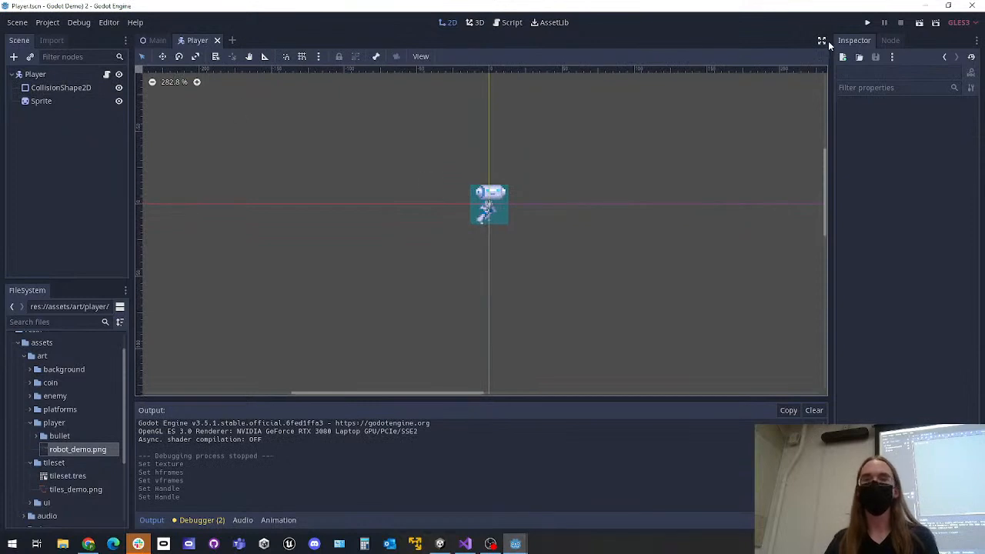
Run the project, move the robot in all directions against the border to check its collisions, and close the game
{"action": "left_click", "coordinate": [868, 24]}
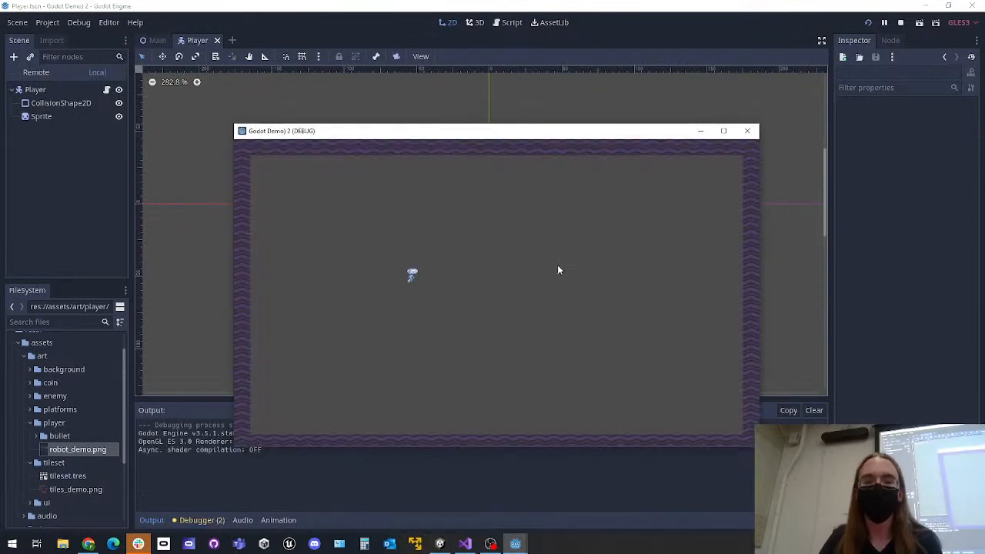
{"action": "key", "text": "w"}
{"action": "key", "text": "d"}
{"action": "key", "text": "a"}
{"action": "key", "text": "s"}
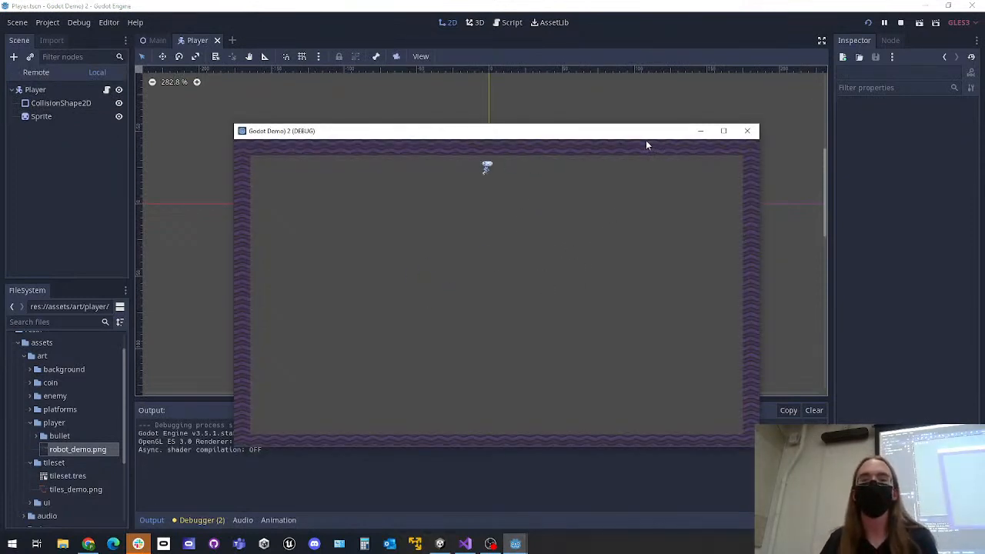
{"action": "key", "text": "a"}
{"action": "key", "text": "s"}
{"action": "key", "text": "d"}
{"action": "key", "text": "w"}
{"action": "key", "text": "d"}
{"action": "key", "text": "s"}
{"action": "key", "text": "w"}
{"action": "key", "text": "a"}
{"action": "key", "text": "s"}
{"action": "key", "text": "d"}
{"action": "key", "text": "w"}
{"action": "key", "text": "a"}
{"action": "key", "text": "d"}
{"action": "key", "text": "w"}
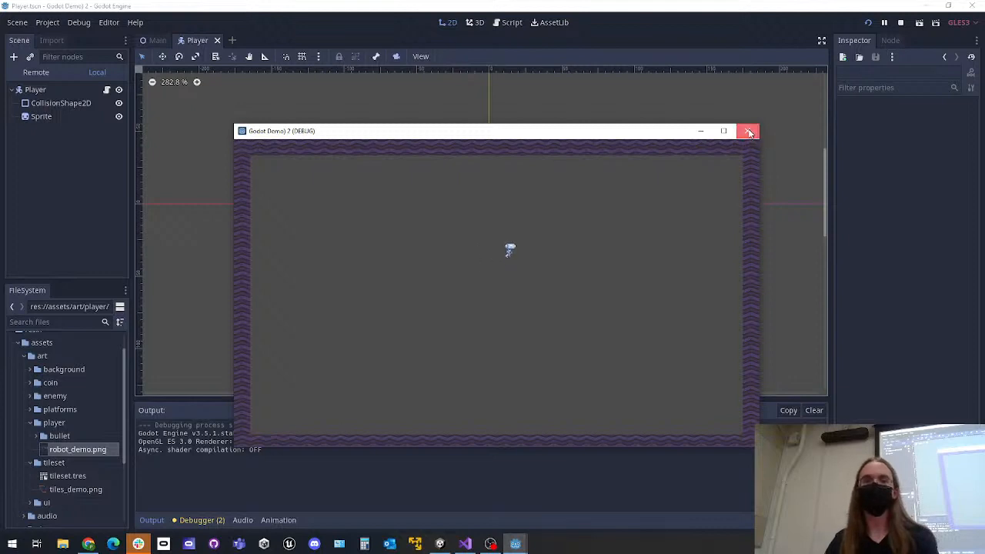
{"action": "left_click", "coordinate": [749, 132]}
Add a Camera2D node as a child of the Player node
{"action": "left_click", "coordinate": [33, 72]}
{"action": "key", "text": "ctrl+a"}
{"action": "type", "text": "camera"}
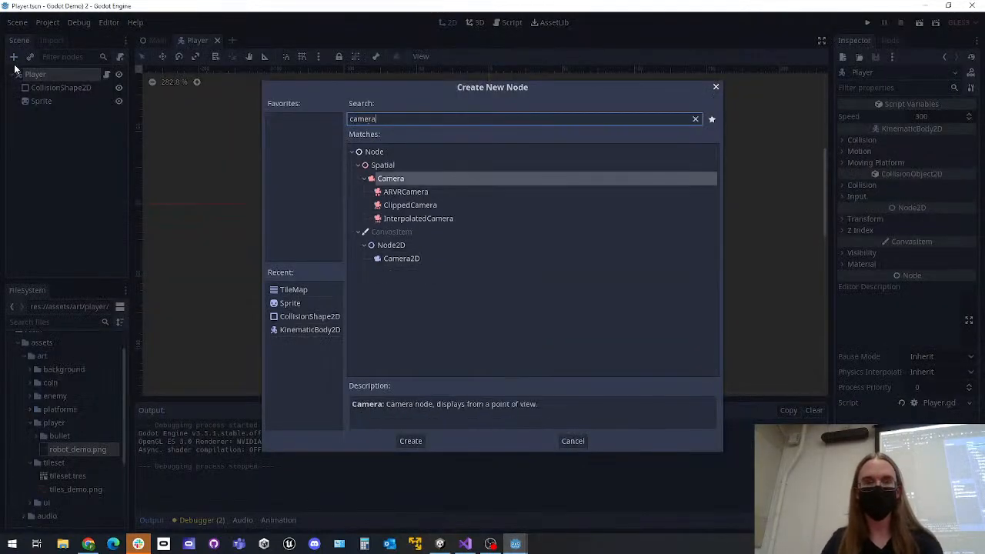
{"action": "type", "text": "2d"}
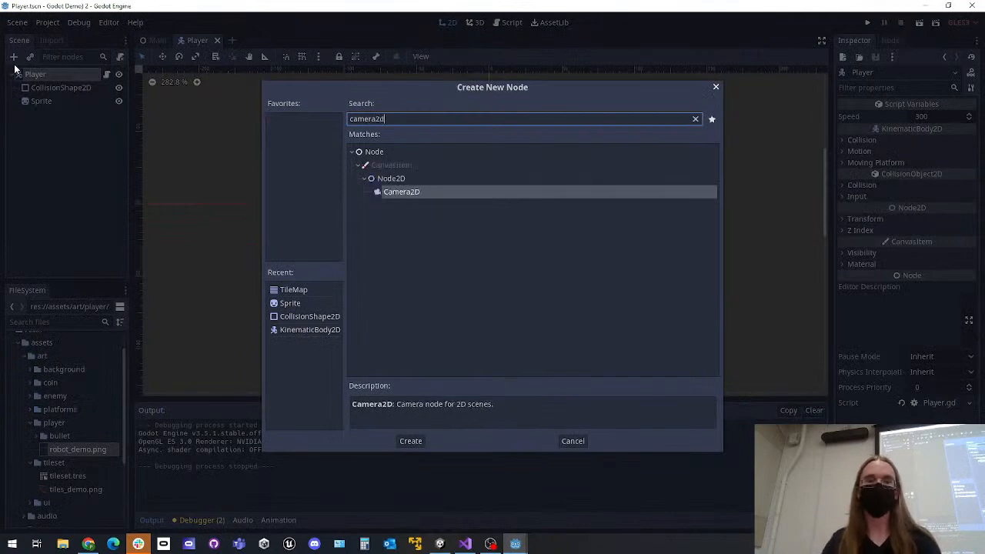
{"action": "key", "text": "Return"}
{"action": "left_click", "coordinate": [39, 74]}
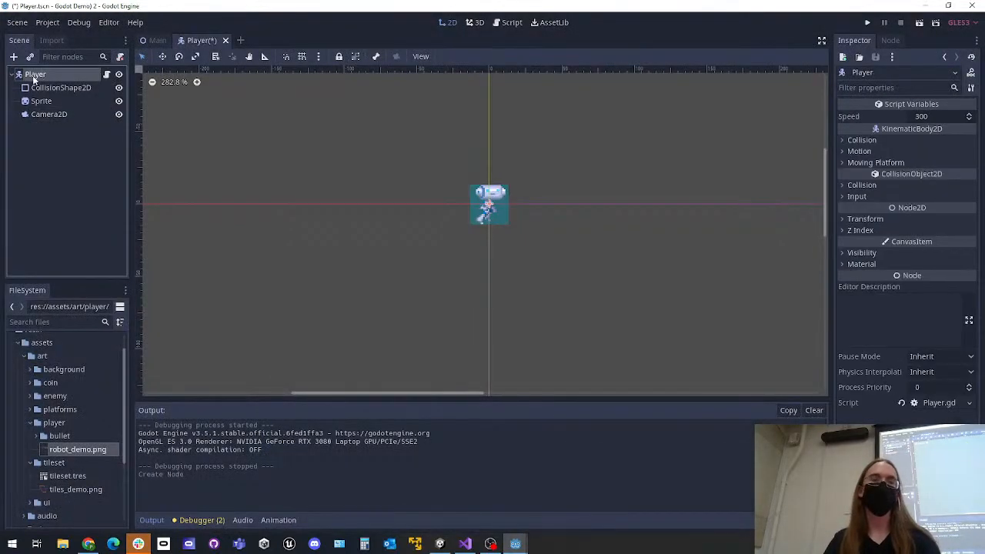
{"action": "left_click", "coordinate": [13, 58]}
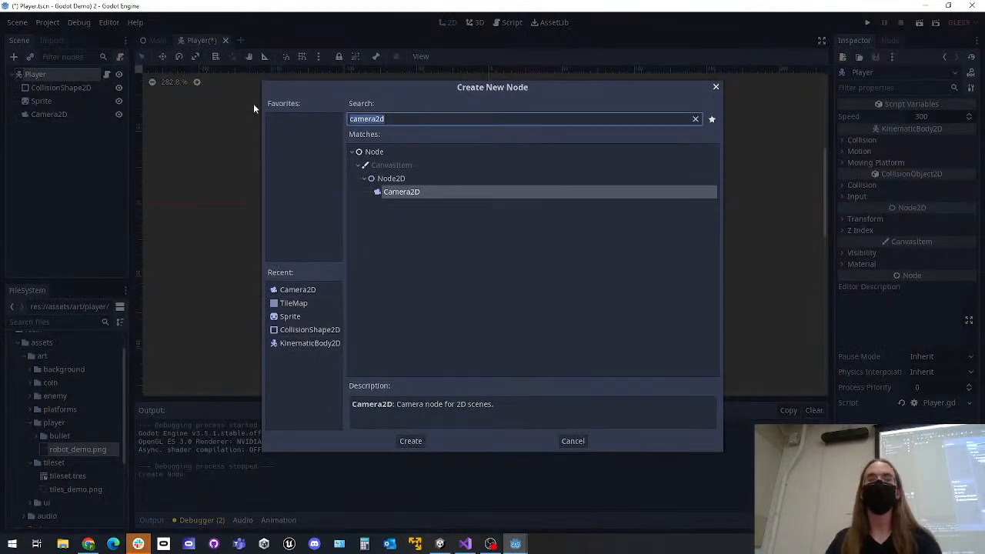
{"action": "left_click", "coordinate": [573, 441]}
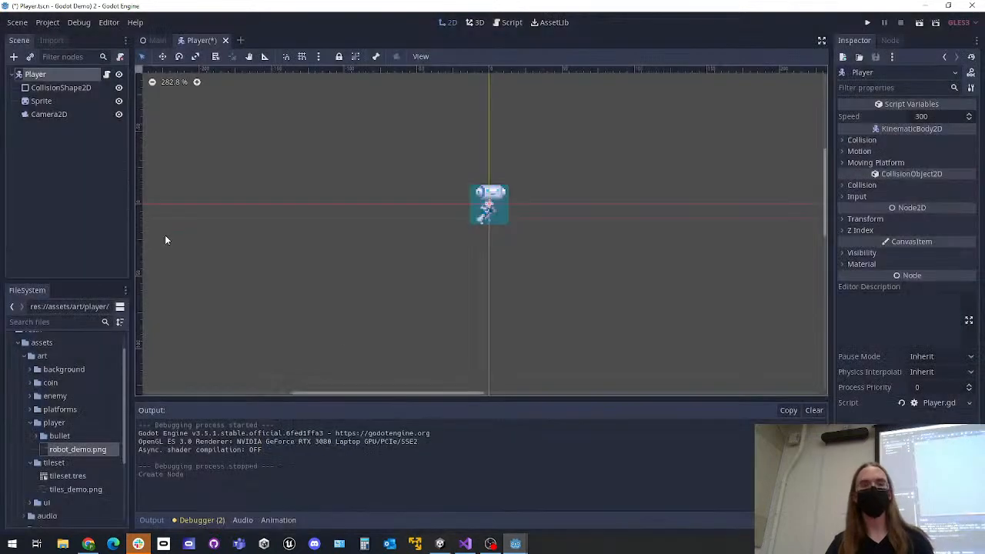
Turn on the Current option of the Camera2D node and save the Player scene
{"action": "left_click", "coordinate": [65, 115]}
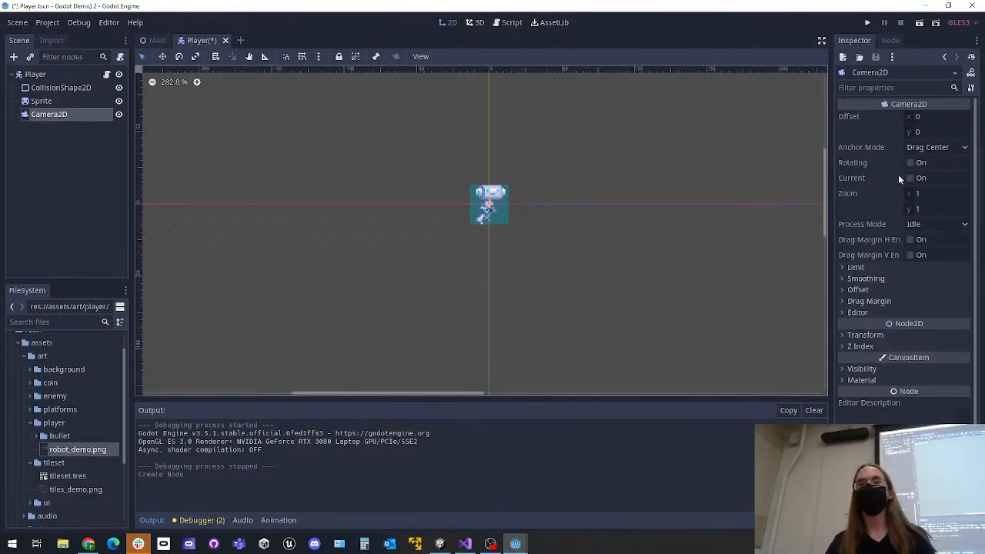
{"action": "left_click", "coordinate": [910, 179]}
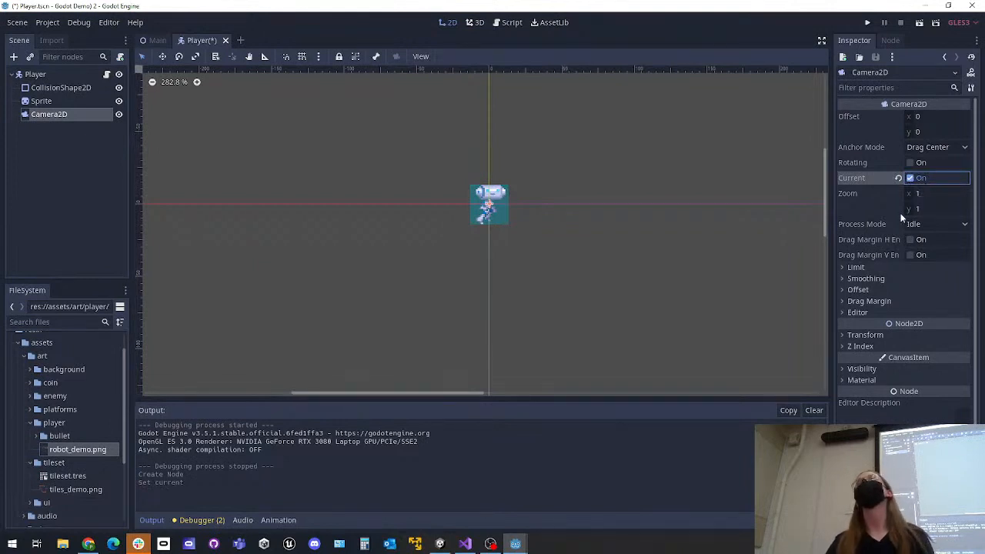
{"action": "mouse_move", "coordinate": [902, 218]}
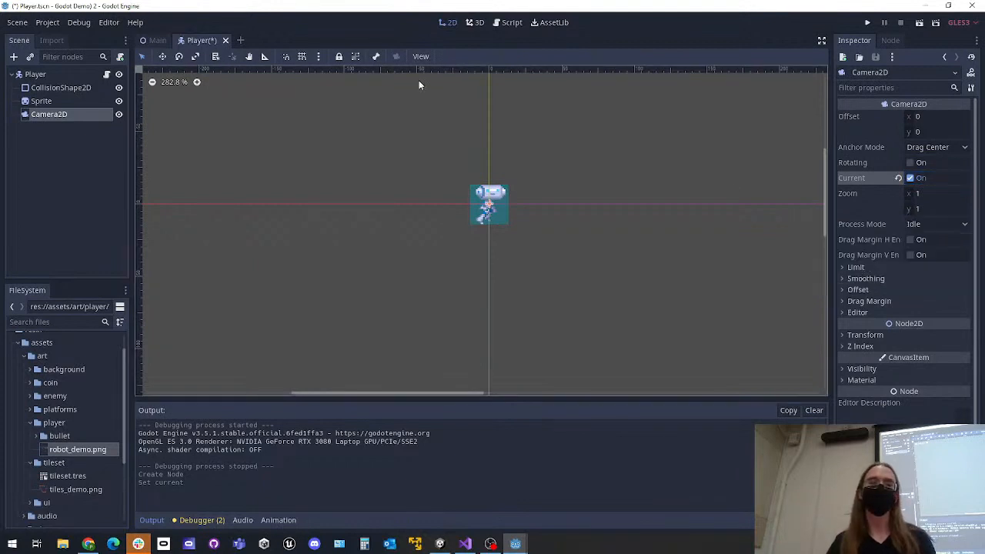
{"action": "key", "text": "ctrl+s"}
{"action": "left_click", "coordinate": [61, 102]}
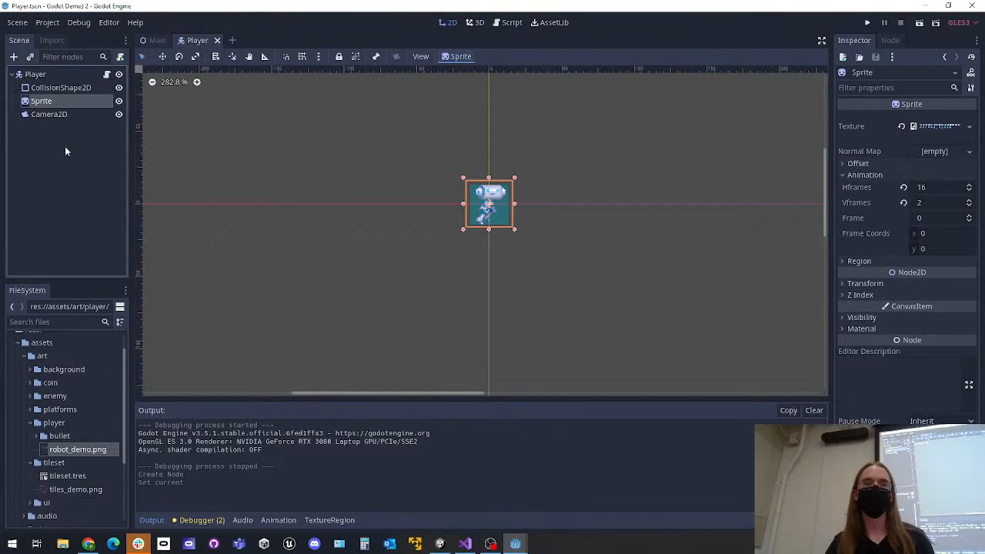
{"action": "left_click", "coordinate": [66, 168]}
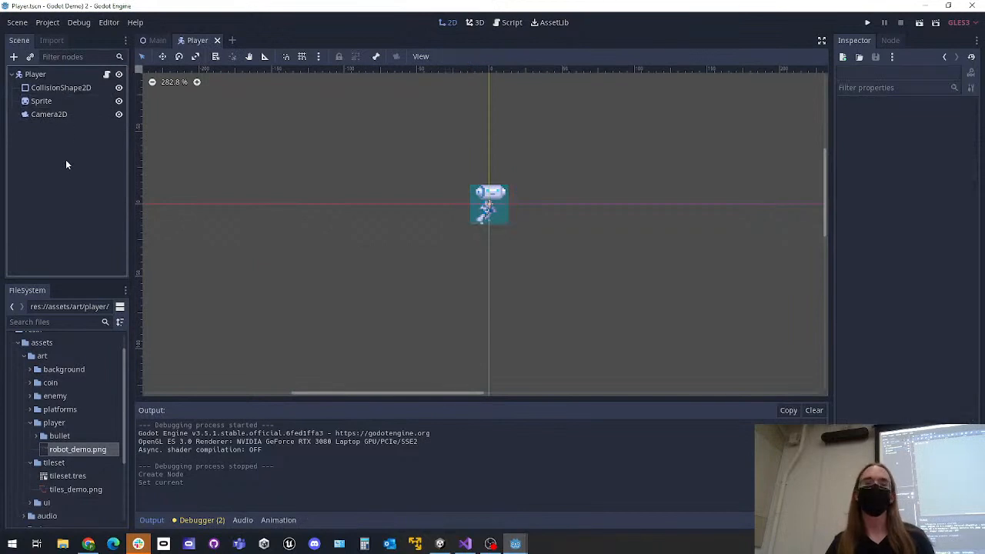
{"action": "left_click", "coordinate": [64, 102]}
{"action": "left_click", "coordinate": [63, 87]}
{"action": "left_click", "coordinate": [61, 105]}
{"action": "left_click", "coordinate": [59, 177]}
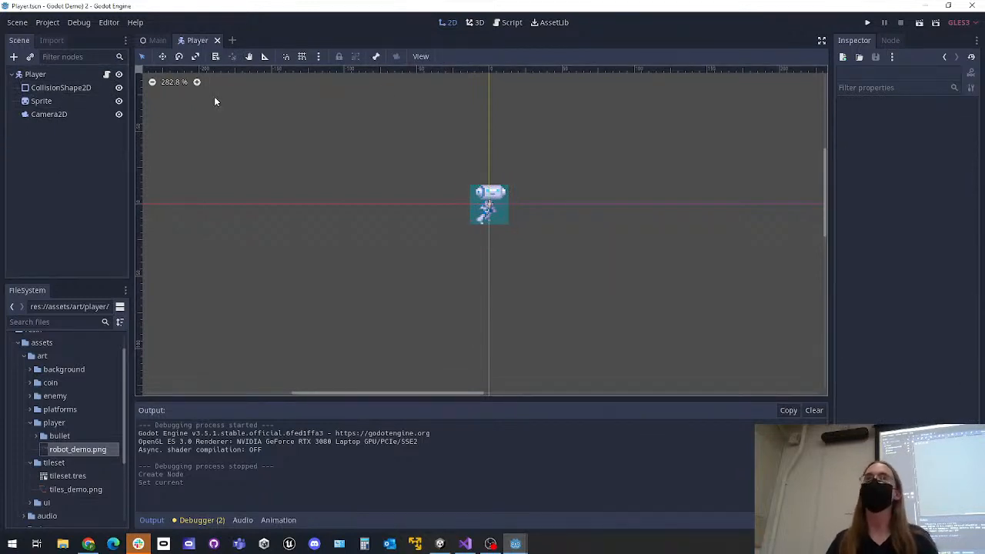
Set the Camera2D's zoom to 0.5 on both x and y, and save the Player scene
{"action": "left_click", "coordinate": [36, 114]}
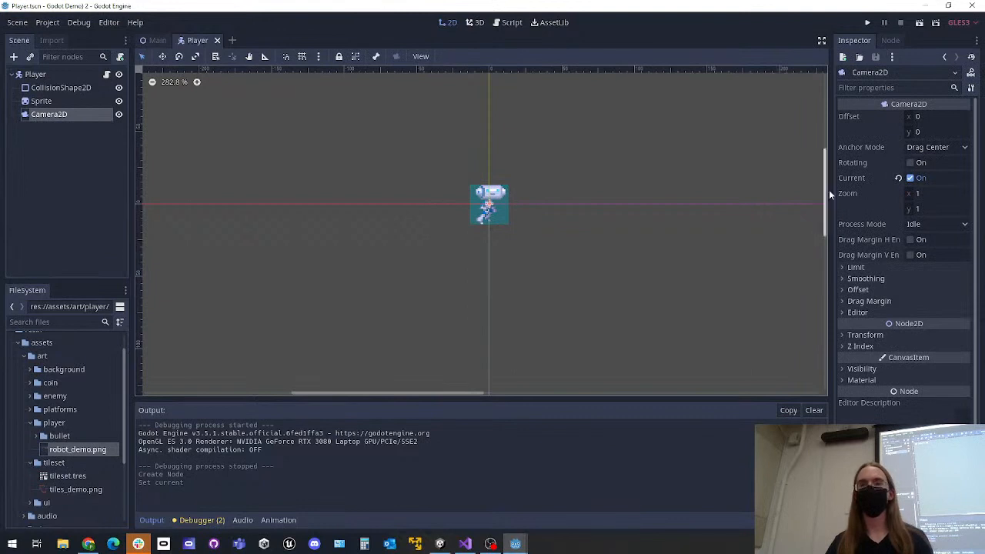
{"action": "left_click", "coordinate": [920, 208]}
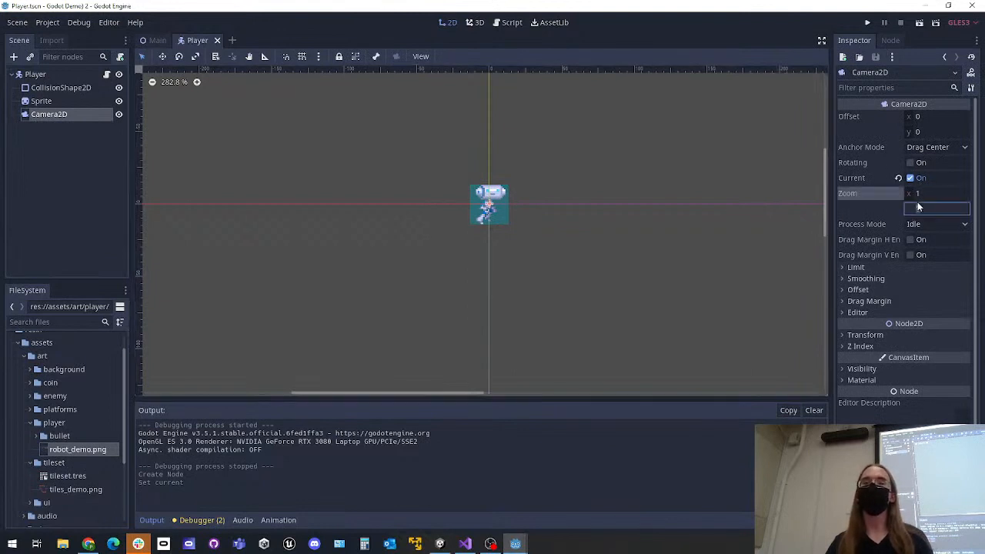
{"action": "type", "text": "0.5"}
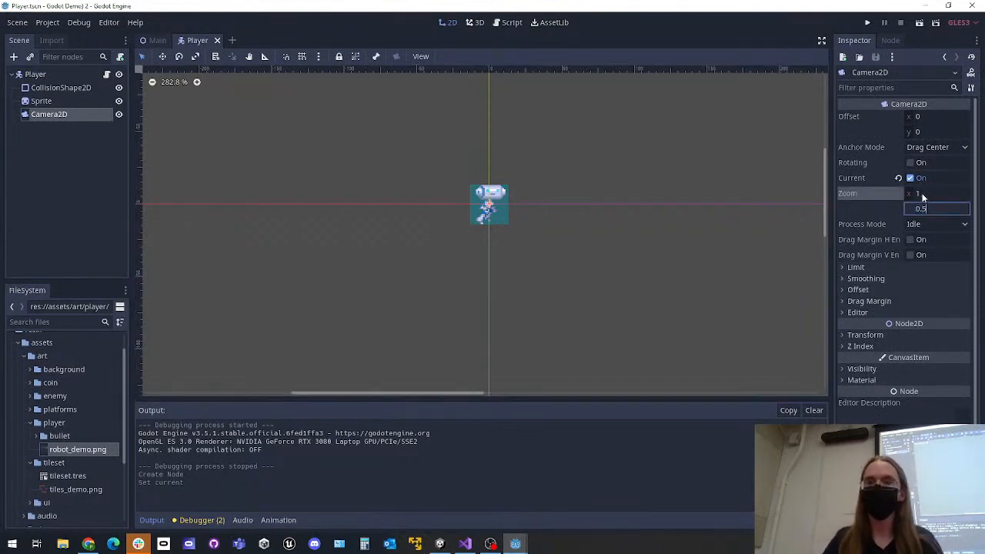
{"action": "left_click", "coordinate": [920, 193]}
{"action": "type", "text": "0.5"}
{"action": "key", "text": "Return"}
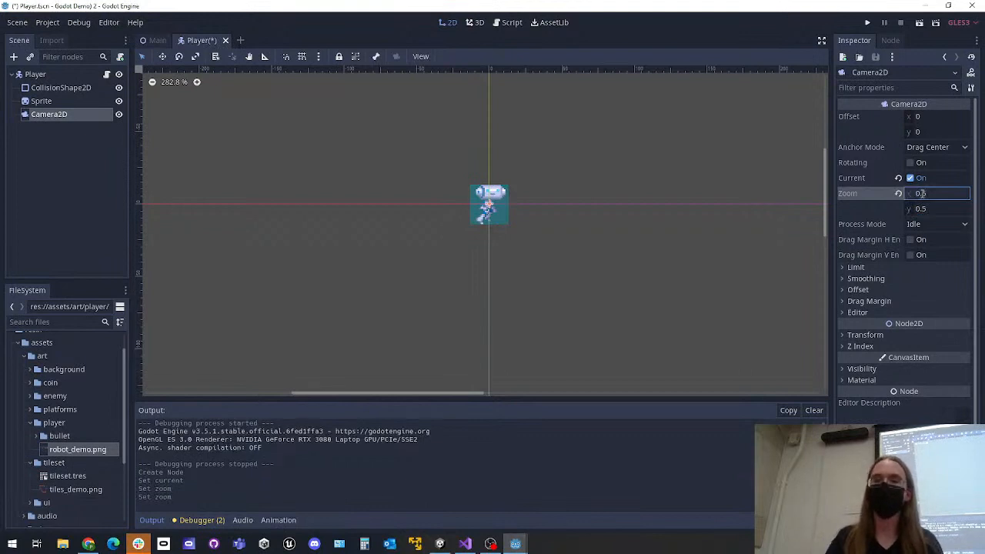
{"action": "left_click", "coordinate": [653, 205]}
{"action": "key", "text": "ctrl+s"}
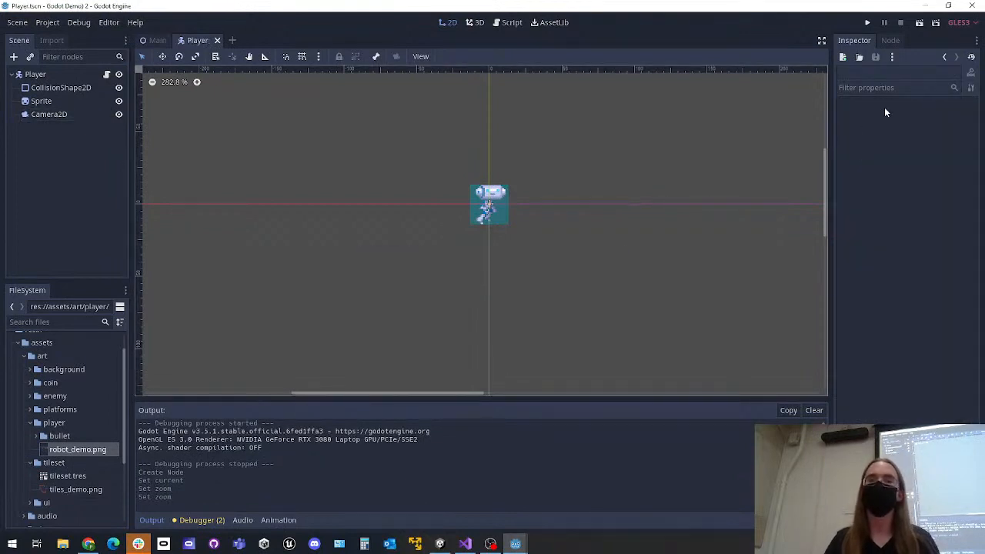
Run the project, move the Player around to check that the zoomed camera follows it, and close the game
{"action": "left_click", "coordinate": [867, 22]}
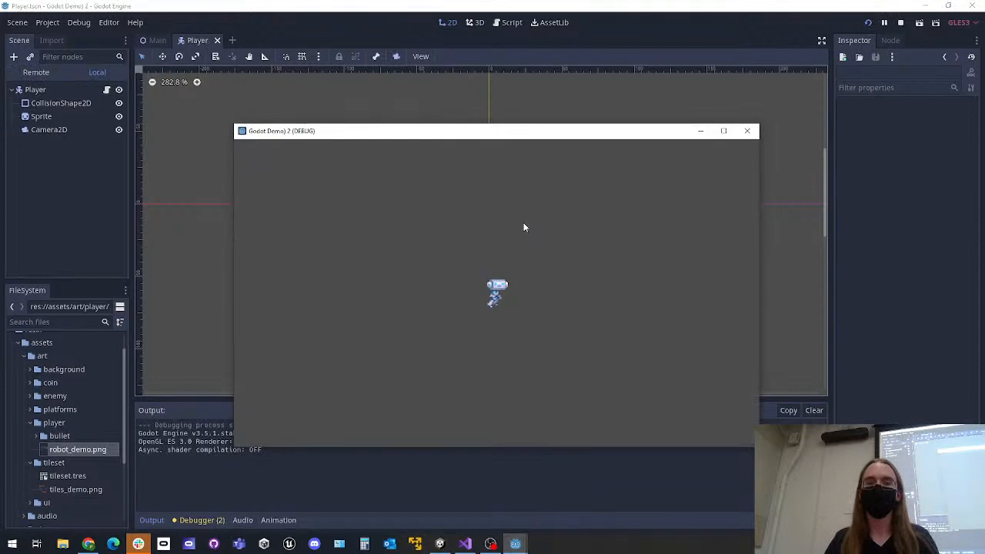
{"action": "key", "text": "Left"}
{"action": "key", "text": "Down"}
{"action": "key", "text": "Up"}
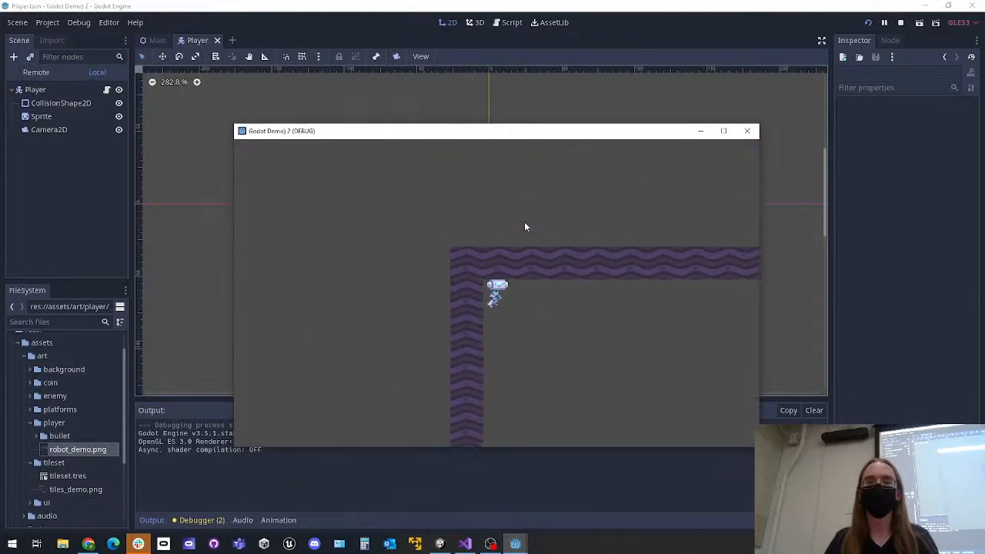
{"action": "key", "text": "Right"}
{"action": "key", "text": "Down"}
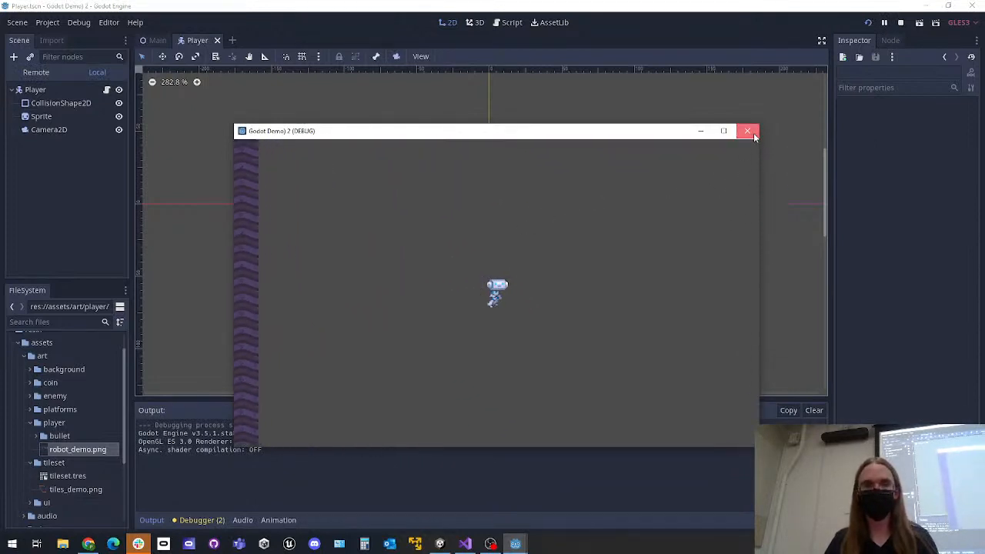
{"action": "left_click", "coordinate": [747, 130]}
Review the Camera2D node's Current and Zoom settings and the Player node's properties
{"action": "left_click", "coordinate": [48, 114]}
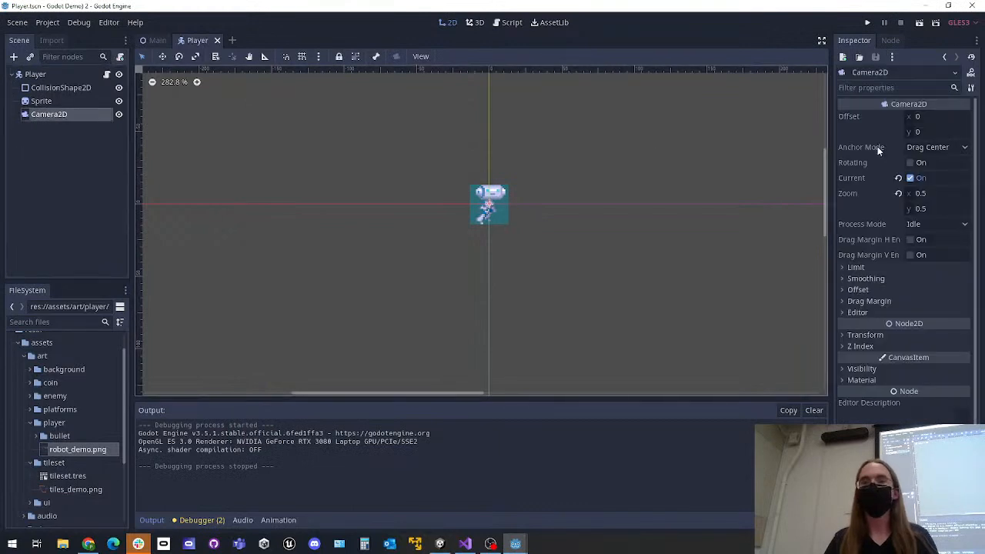
{"action": "left_click", "coordinate": [910, 178]}
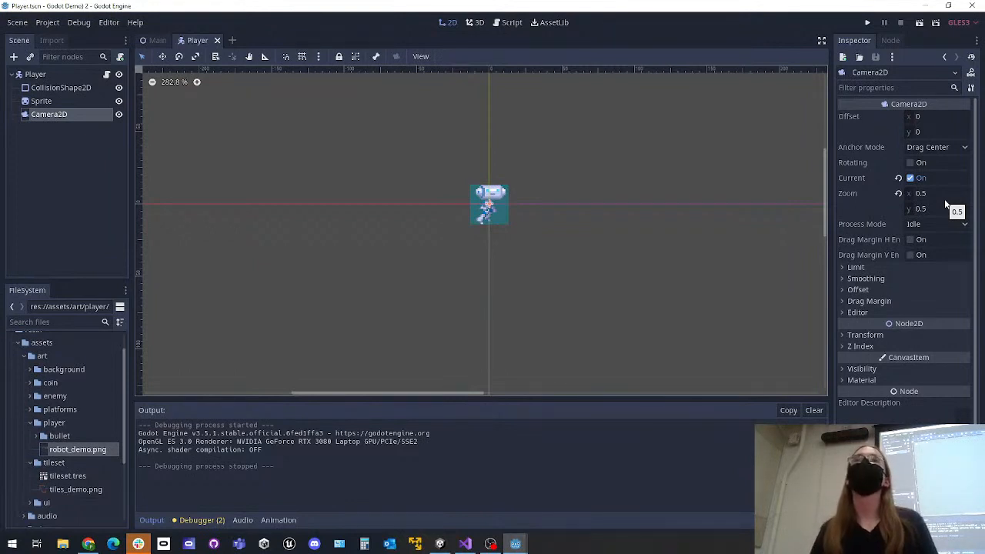
{"action": "left_click", "coordinate": [35, 75]}
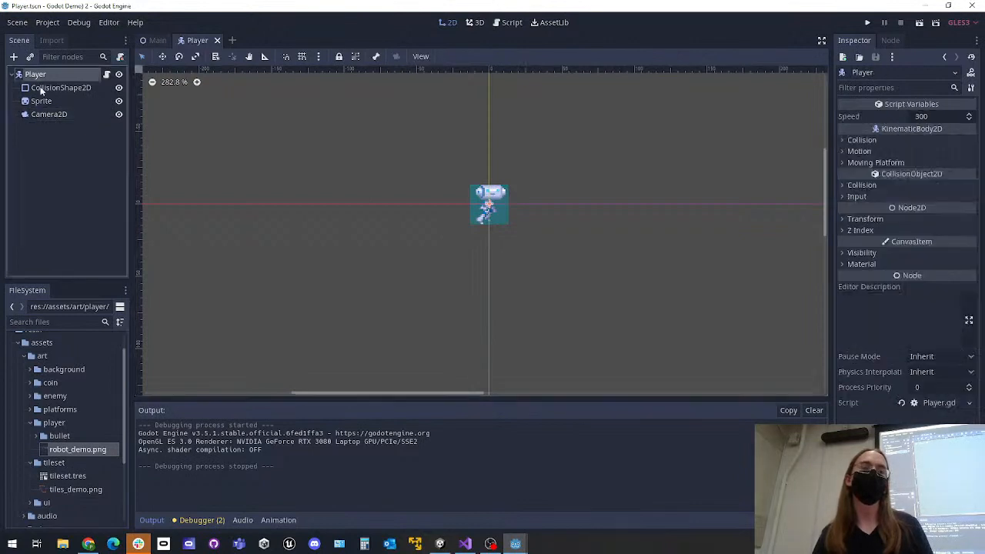
Assign robot_demo.png as the Sprite node's texture again and save the Player scene
{"action": "left_click", "coordinate": [42, 101]}
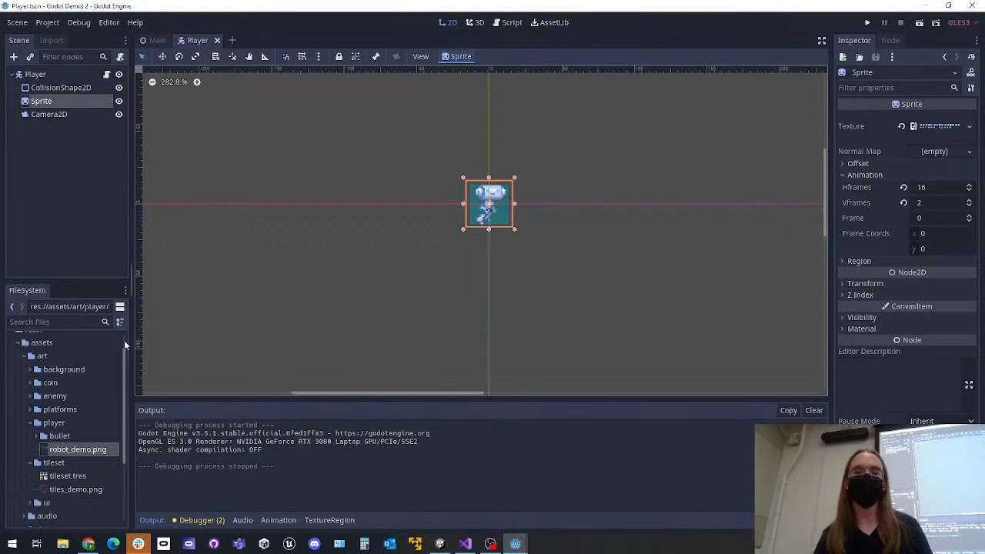
{"action": "left_click_drag", "start_coordinate": [85, 454], "coordinate": [939, 130]}
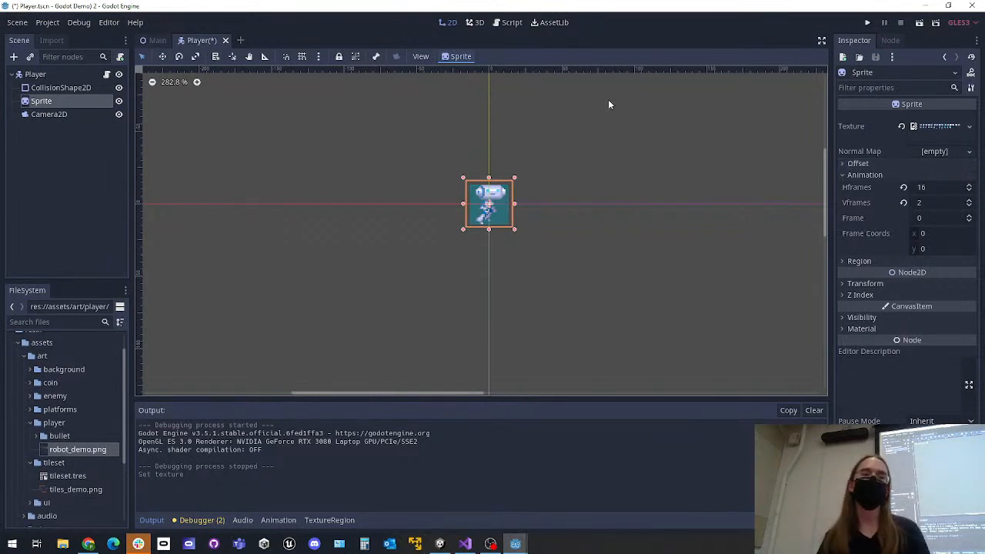
{"action": "left_click", "coordinate": [35, 74]}
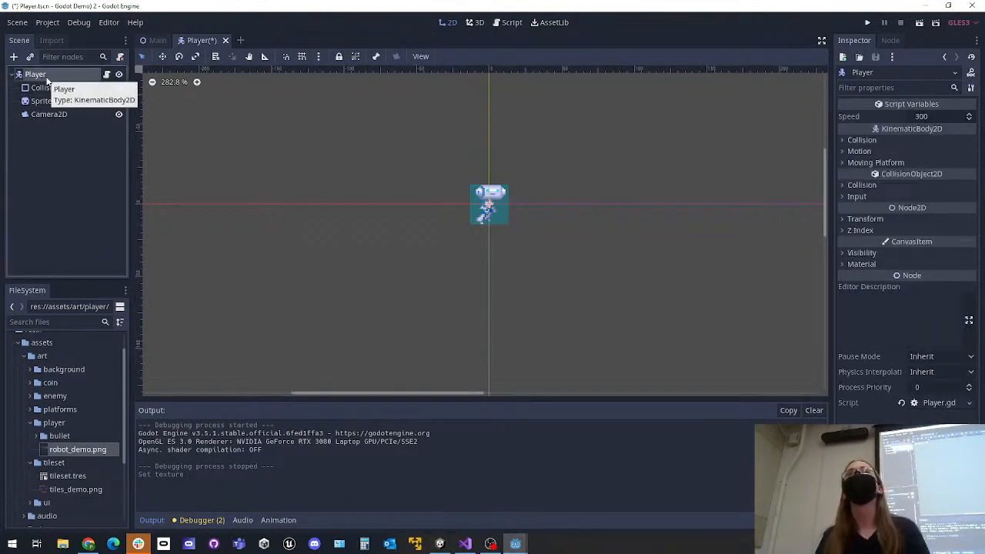
{"action": "left_click", "coordinate": [47, 101]}
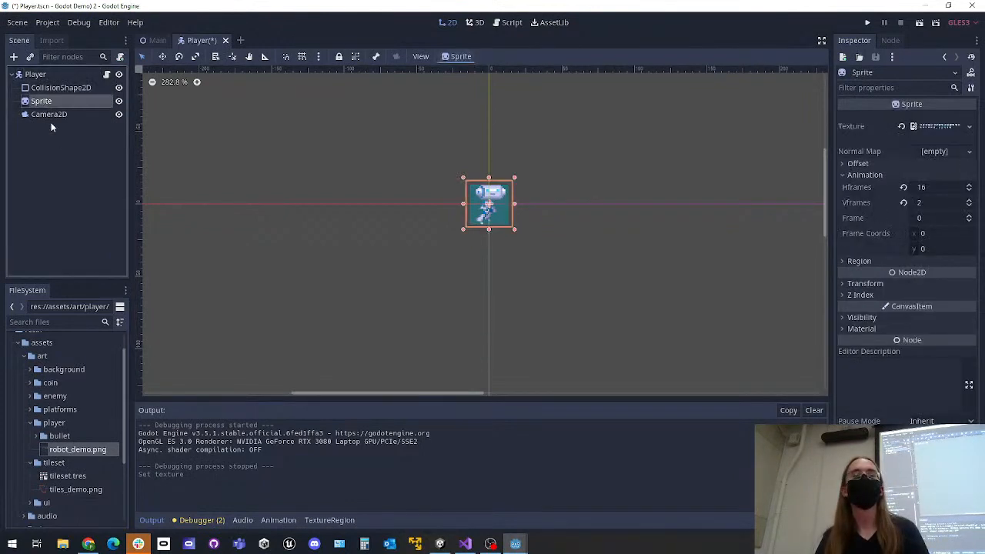
{"action": "left_click", "coordinate": [56, 154]}
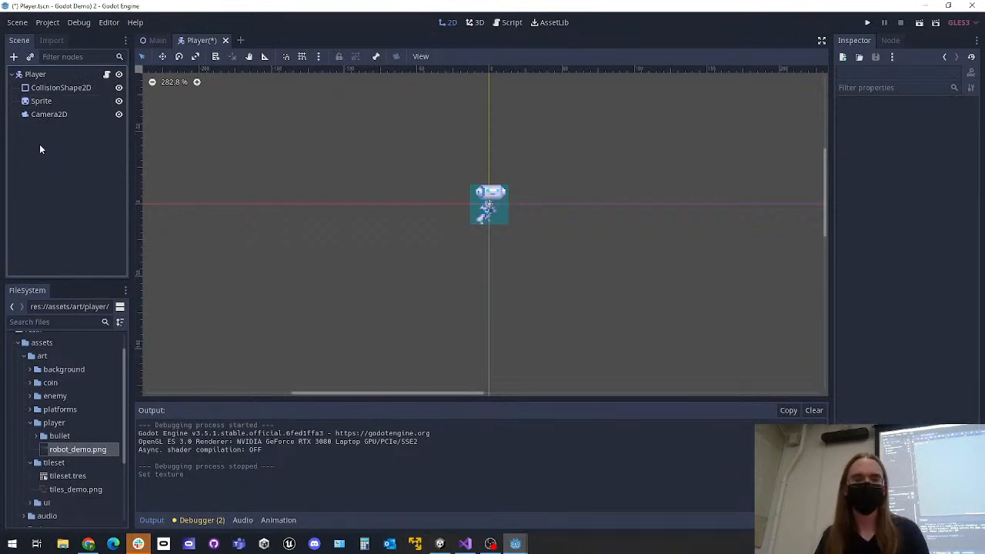
{"action": "key", "text": "ctrl+s"}
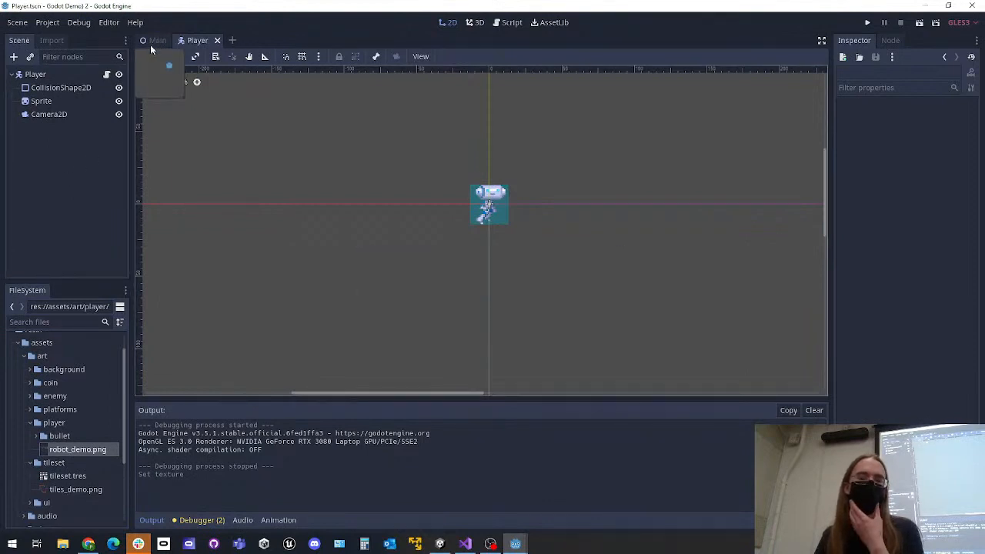
Examine the Sprite node's settings in the Player scene and compare them with the Main scene layout
{"action": "left_click", "coordinate": [70, 101]}
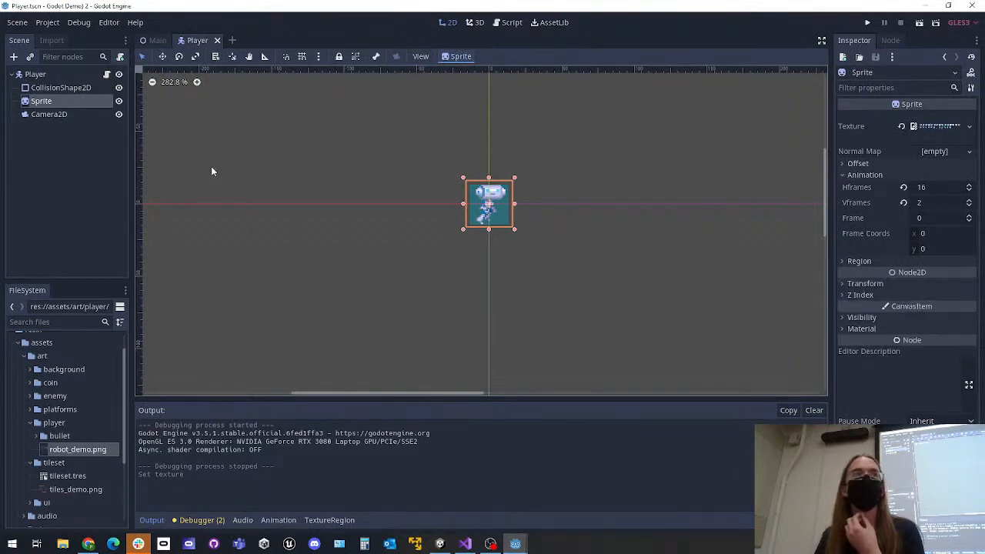
{"action": "left_click", "coordinate": [53, 165]}
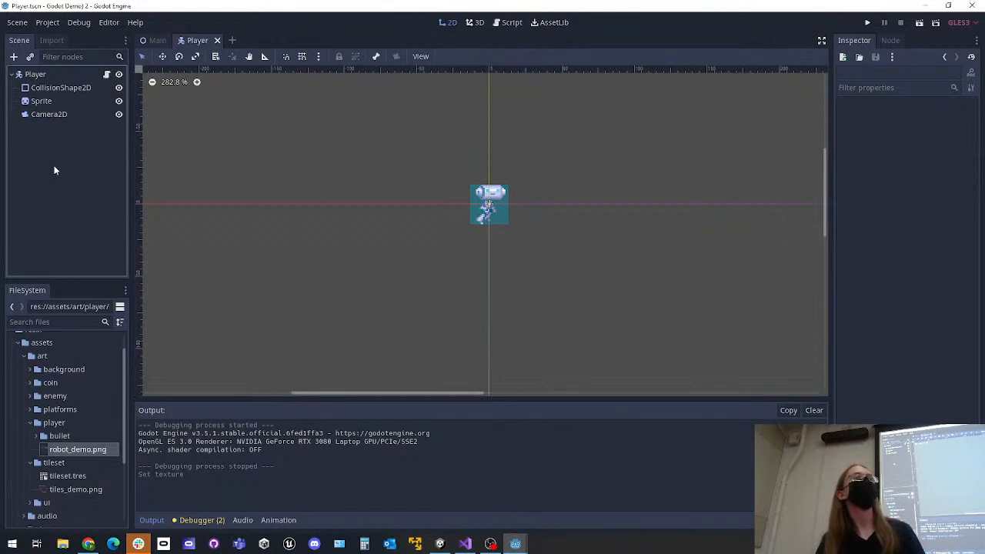
{"action": "left_click", "coordinate": [145, 38]}
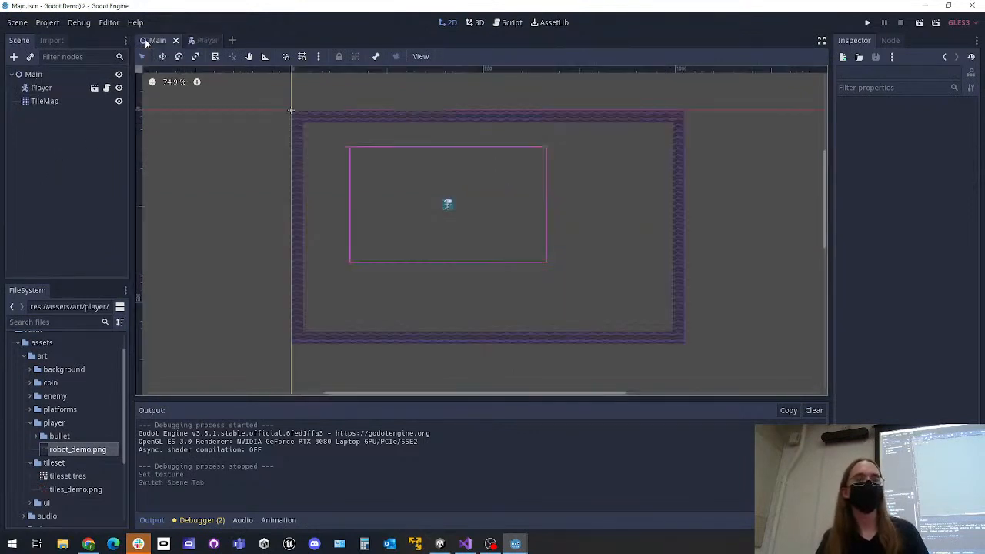
{"action": "left_click", "coordinate": [197, 40]}
{"action": "left_click", "coordinate": [41, 101]}
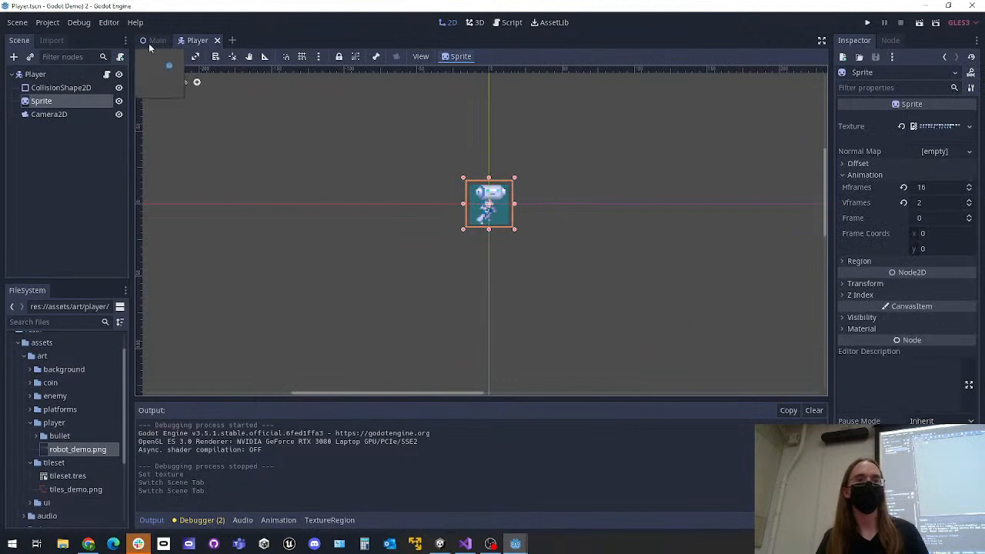
{"action": "left_click", "coordinate": [148, 43]}
{"action": "left_click", "coordinate": [94, 89]}
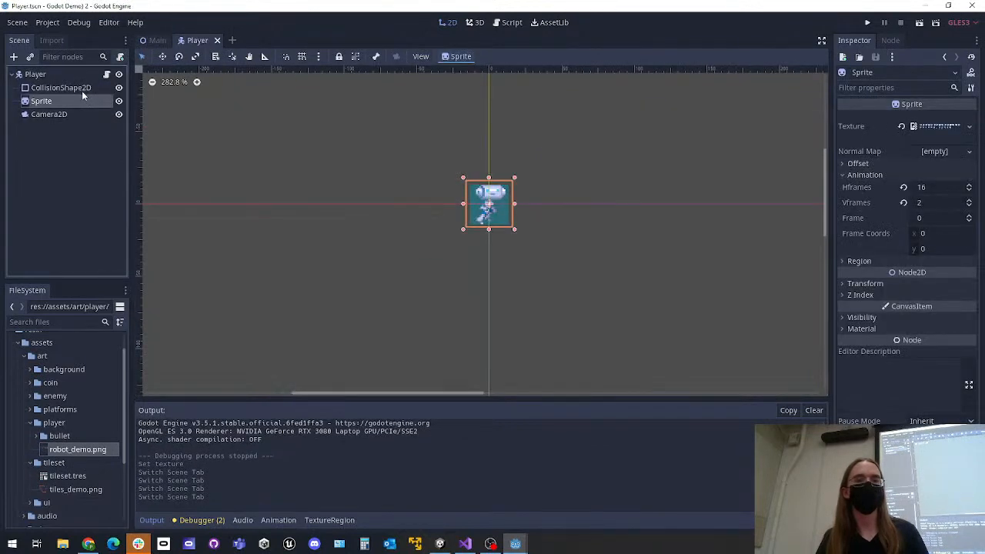
{"action": "left_click", "coordinate": [297, 179]}
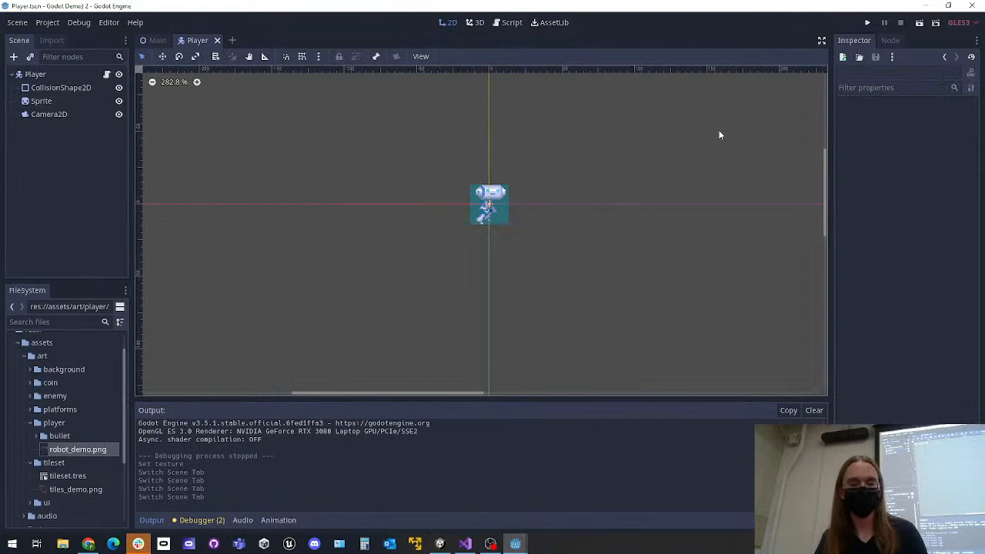
Run the project, move the Player in all directions to check the sprite and following camera, and close the game
{"action": "left_click", "coordinate": [866, 23]}
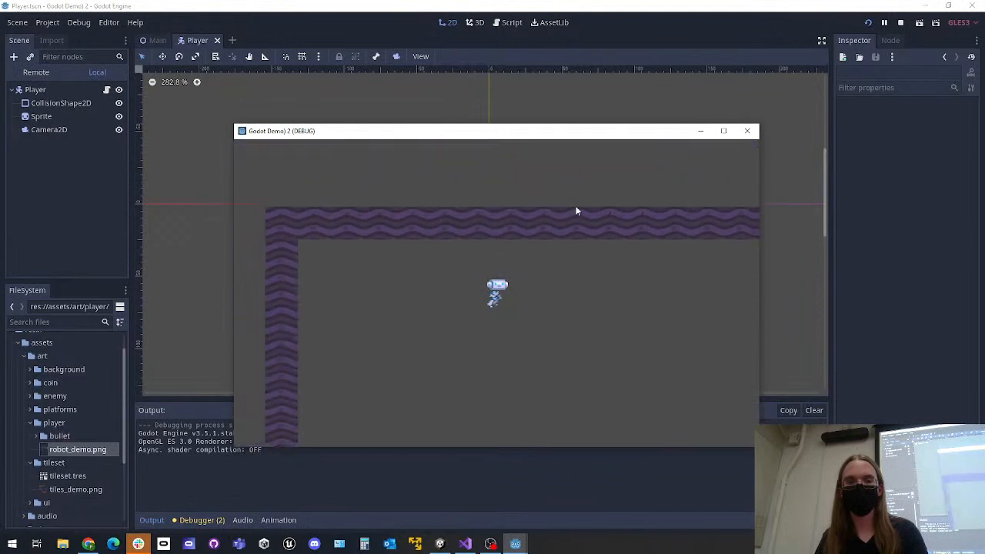
{"action": "key", "text": "Right"}
{"action": "key", "text": "Up"}
{"action": "key", "text": "Down"}
{"action": "key", "text": "Up"}
{"action": "key", "text": "Left"}
{"action": "key", "text": "Down"}
{"action": "key", "text": "Right"}
{"action": "key", "text": "Up"}
{"action": "key", "text": "Left"}
{"action": "key", "text": "Down"}
{"action": "key", "text": "Up"}
{"action": "key", "text": "Down"}
{"action": "key", "text": "Right"}
{"action": "left_click", "coordinate": [748, 132]}
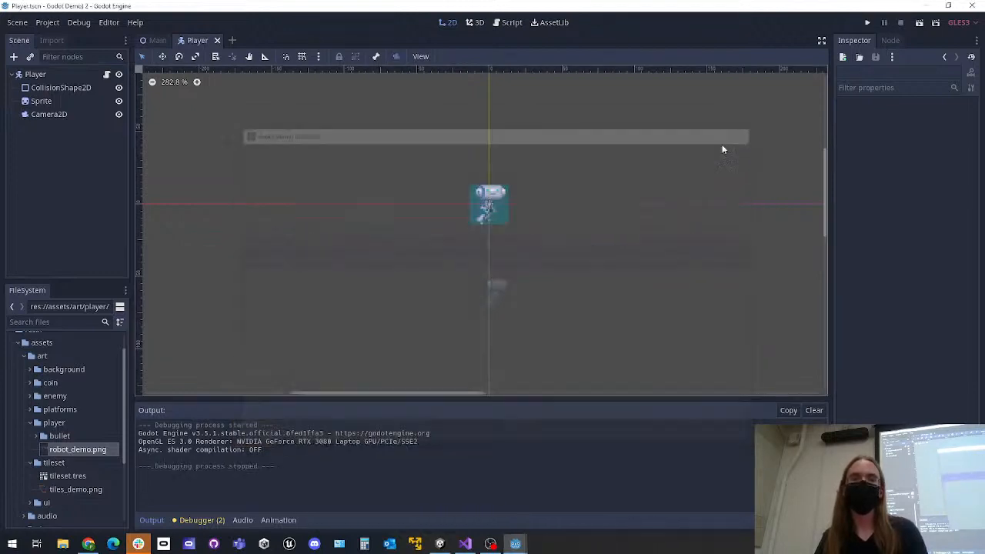
Add an AnimationPlayer node as a child of the Player node and save the Player scene
{"action": "left_click", "coordinate": [61, 76]}
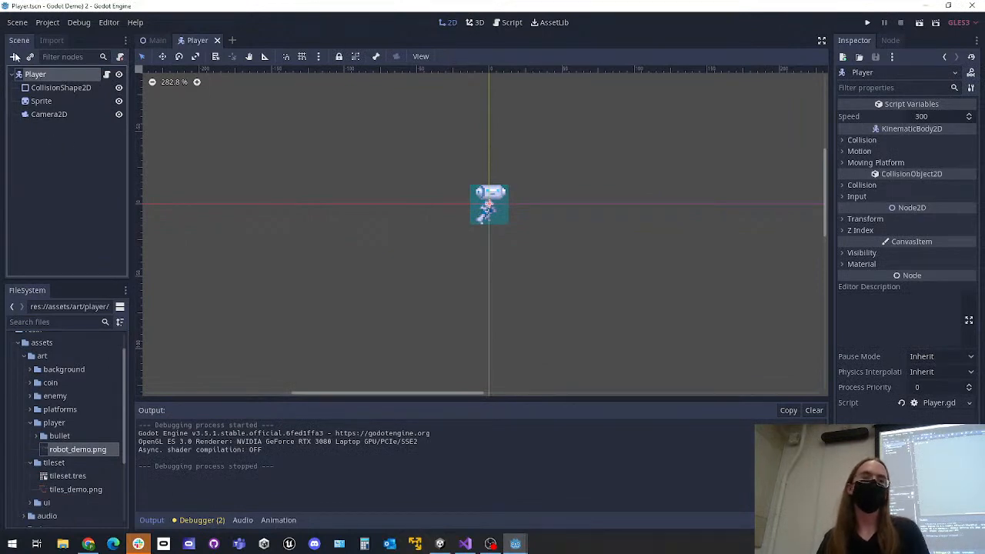
{"action": "left_click", "coordinate": [13, 57]}
{"action": "type", "text": "animationpla"}
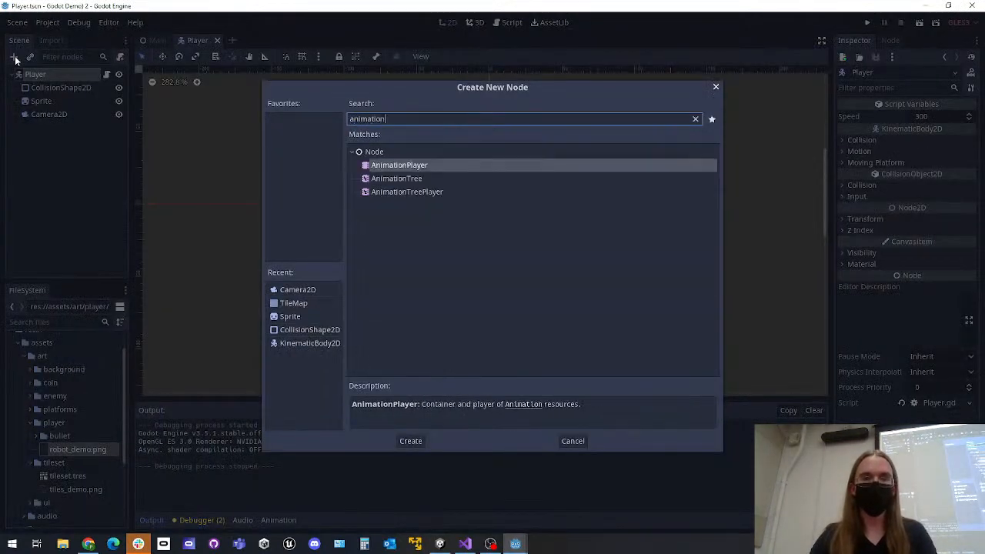
{"action": "key", "text": "Return"}
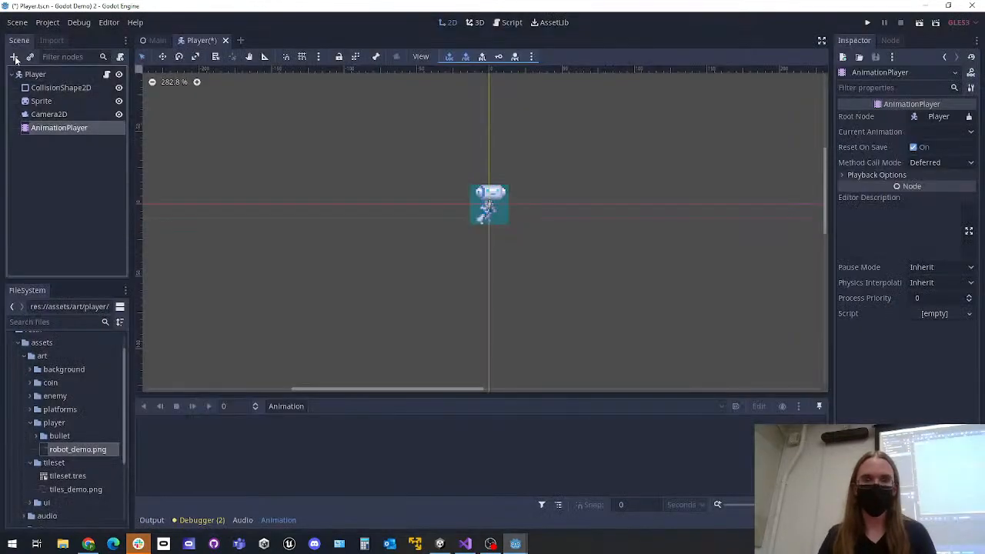
{"action": "left_click", "coordinate": [54, 185]}
{"action": "key", "text": "ctrl+s"}
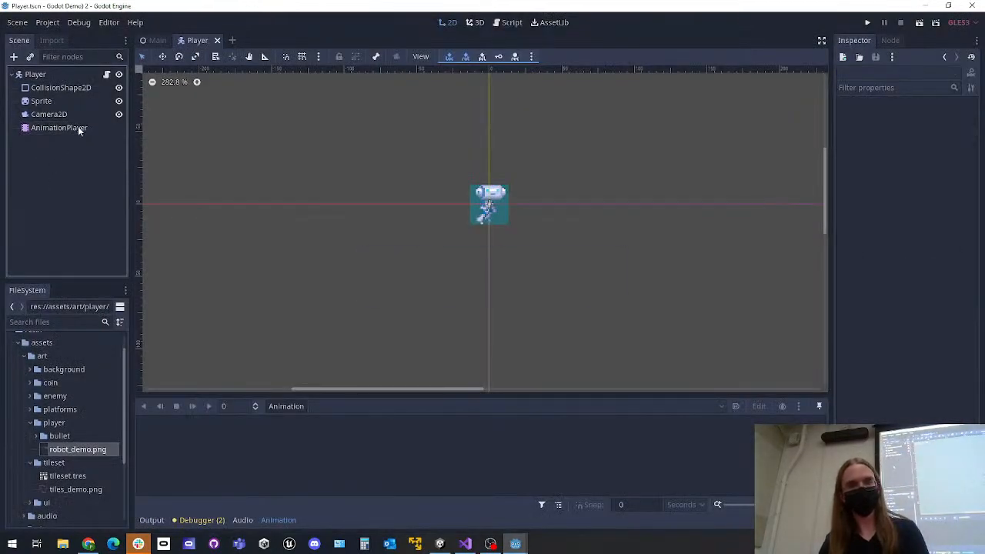
Create a new animation named running in the AnimationPlayer node
{"action": "left_click", "coordinate": [69, 127]}
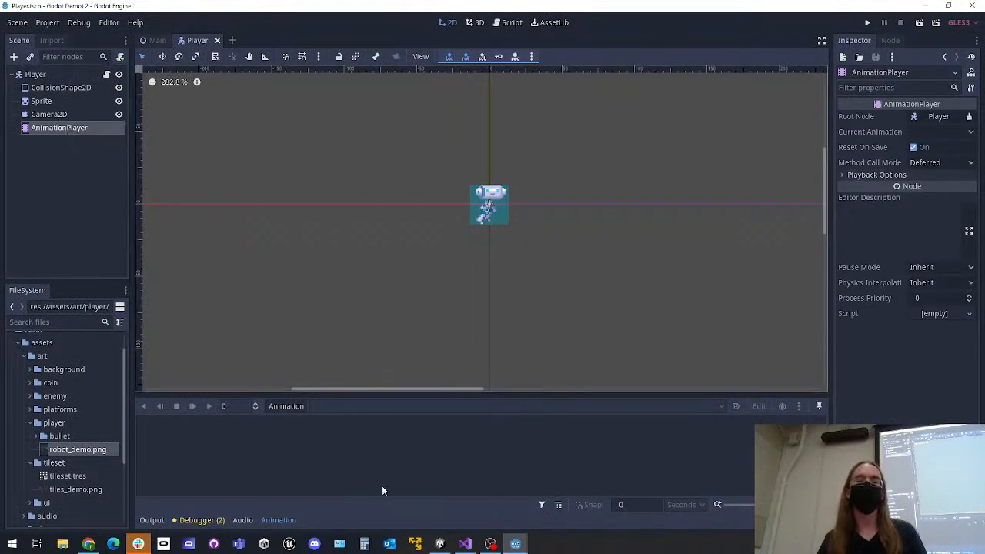
{"action": "left_click", "coordinate": [281, 406]}
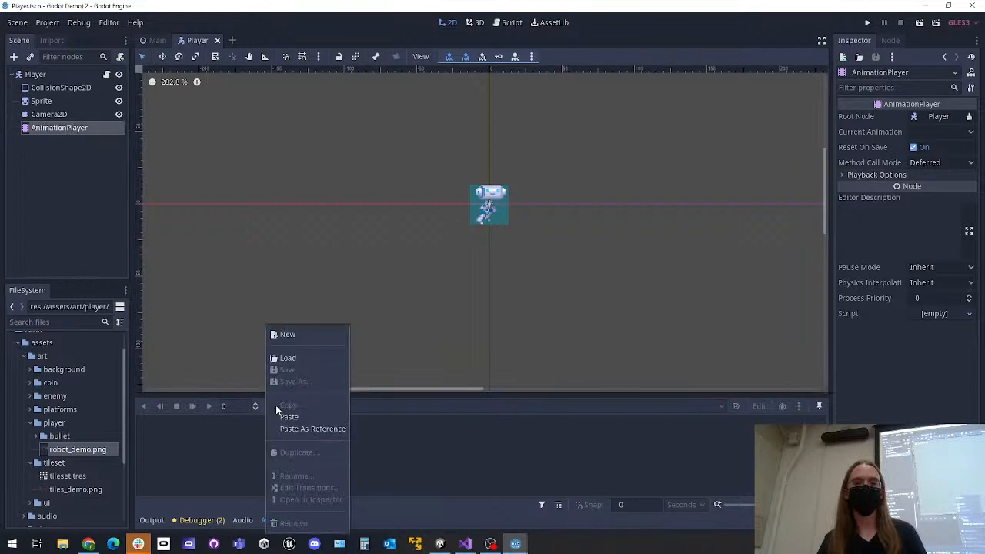
{"action": "left_click", "coordinate": [299, 334]}
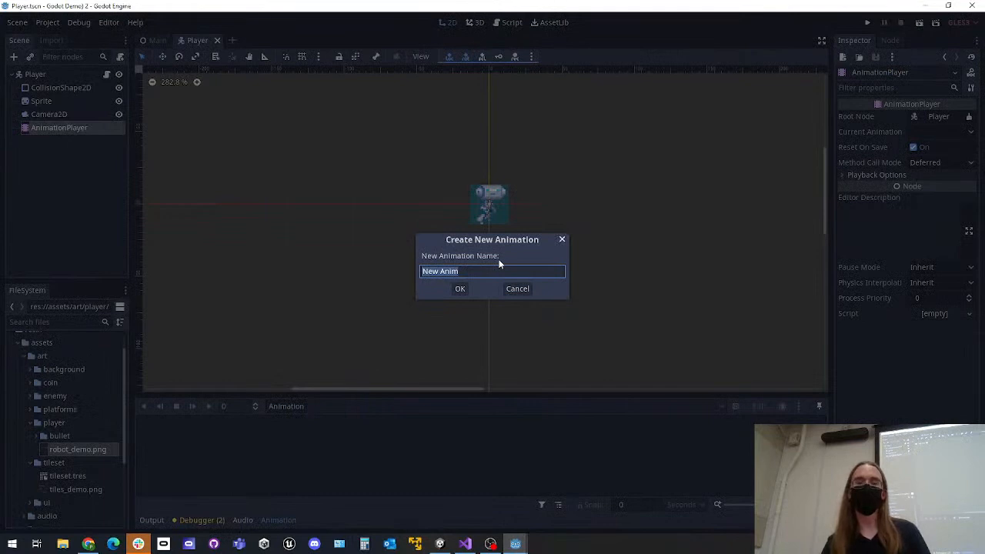
{"action": "type", "text": "r"}
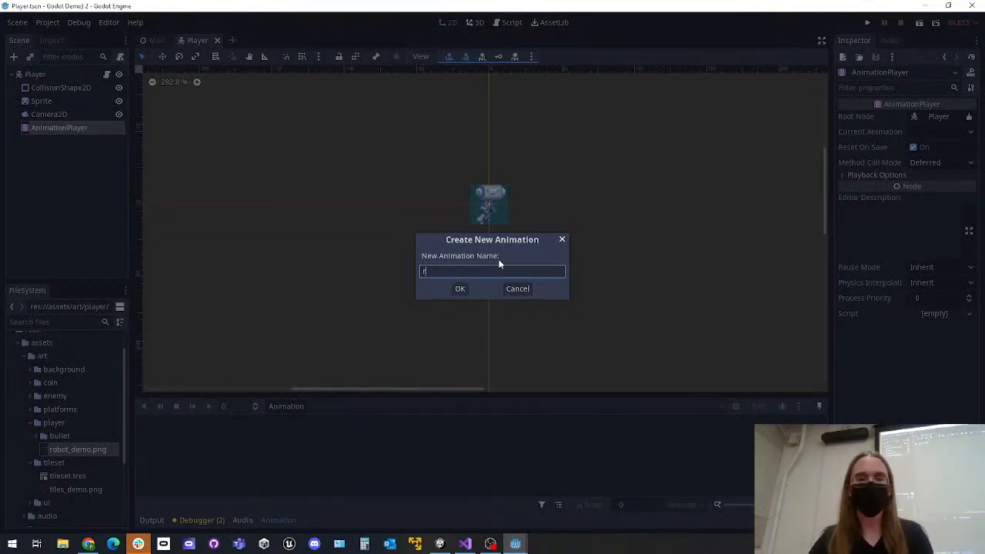
{"action": "type", "text": "unning"}
{"action": "key", "text": "Return"}
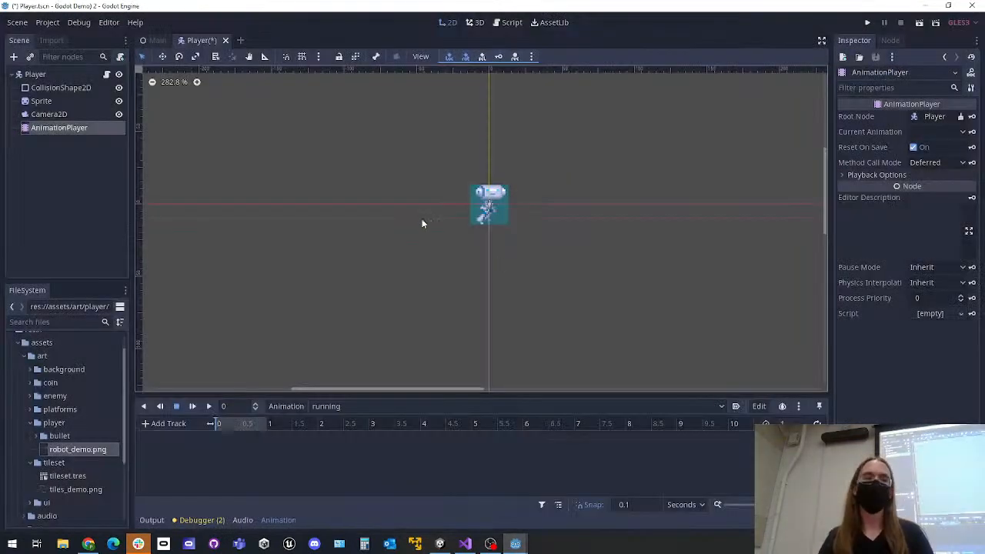
{"action": "left_click", "coordinate": [70, 119]}
{"action": "left_click", "coordinate": [64, 136]}
{"action": "left_click", "coordinate": [41, 75]}
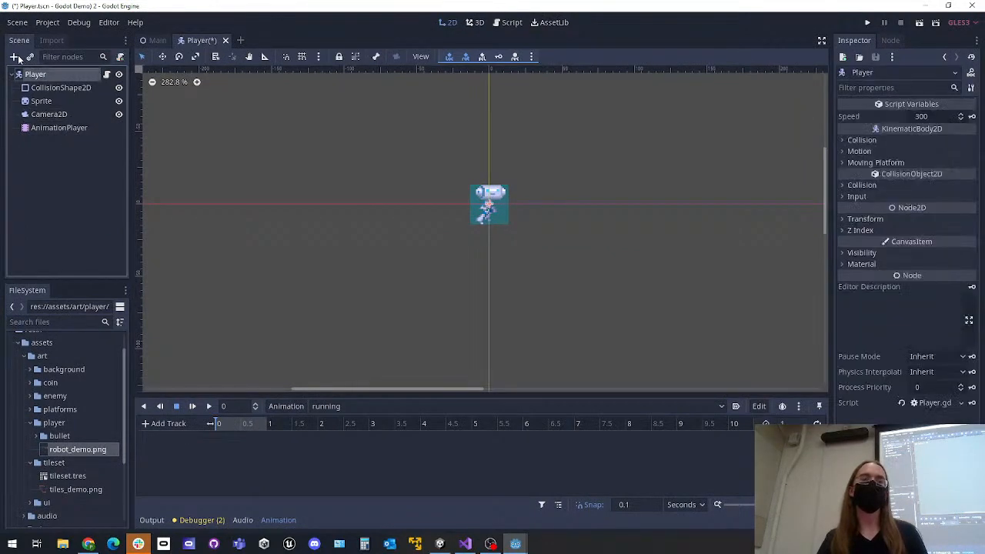
{"action": "left_click", "coordinate": [14, 58]}
{"action": "left_click", "coordinate": [572, 441]}
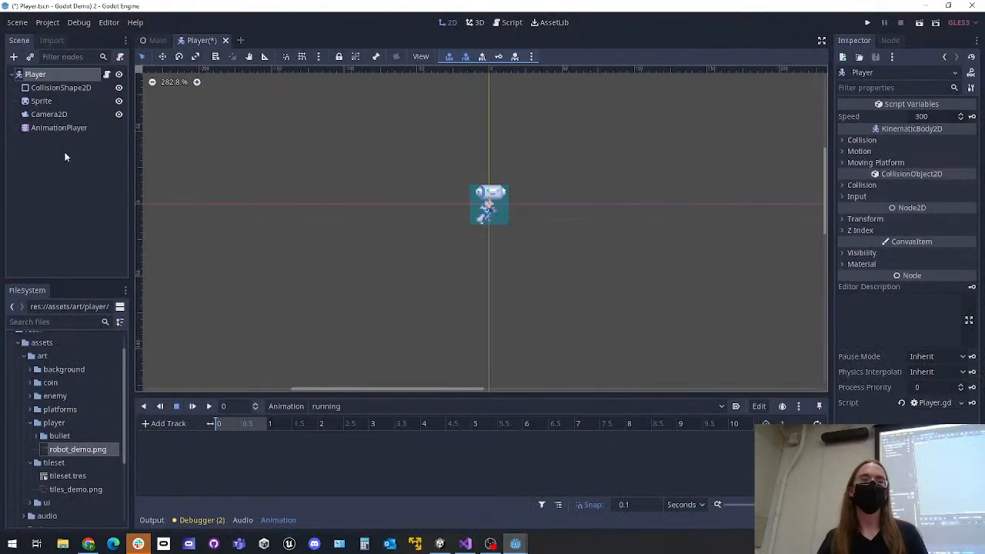
{"action": "left_click", "coordinate": [59, 128]}
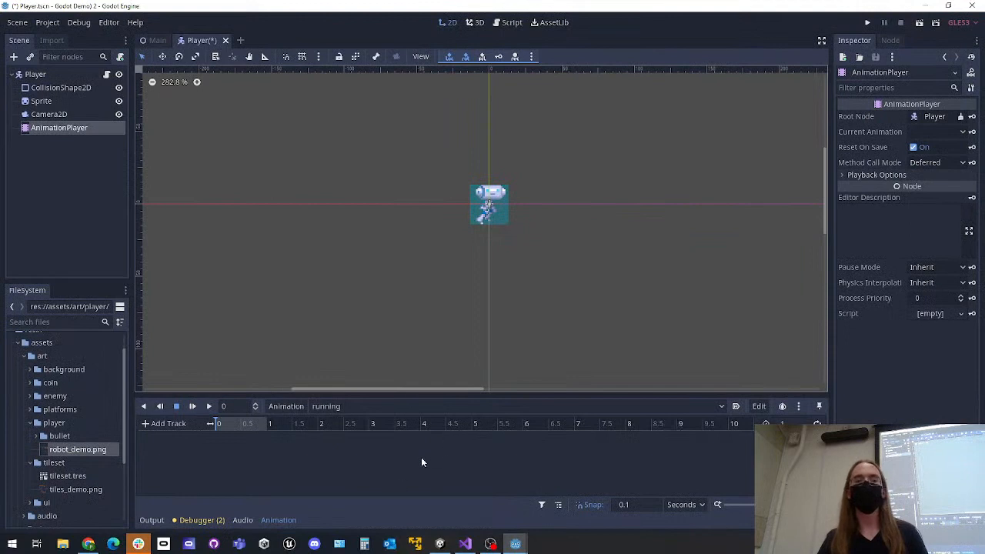
{"action": "left_click", "coordinate": [294, 406]}
{"action": "left_click", "coordinate": [302, 333]}
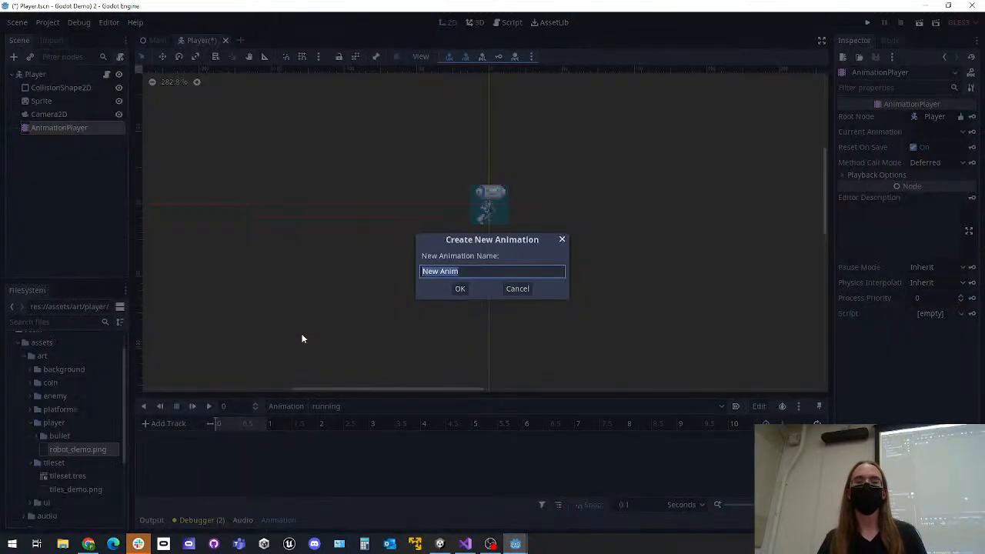
{"action": "left_click", "coordinate": [516, 289]}
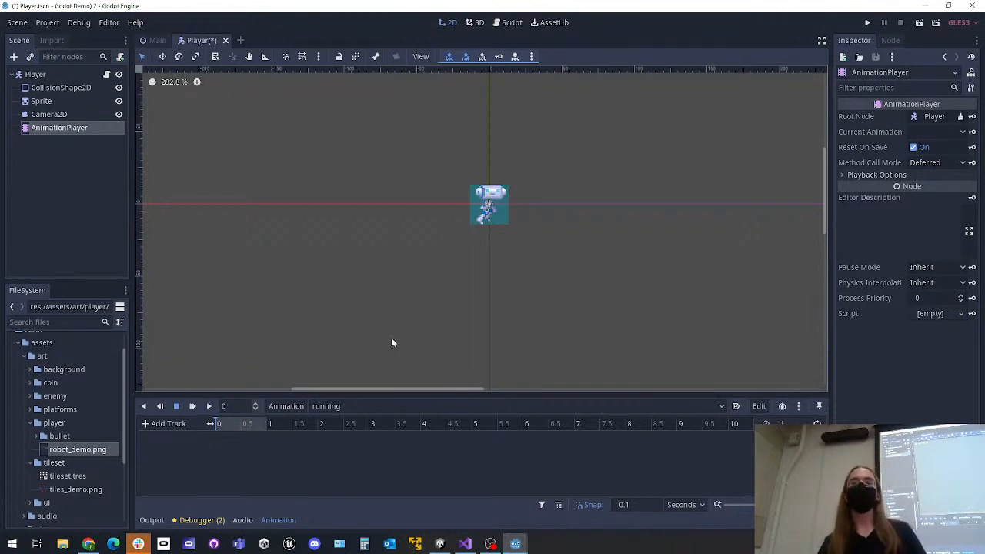
Step the Sprite node's Frame value up and down to preview the robot's animation frames, ending at frame 0
{"action": "left_click", "coordinate": [46, 101]}
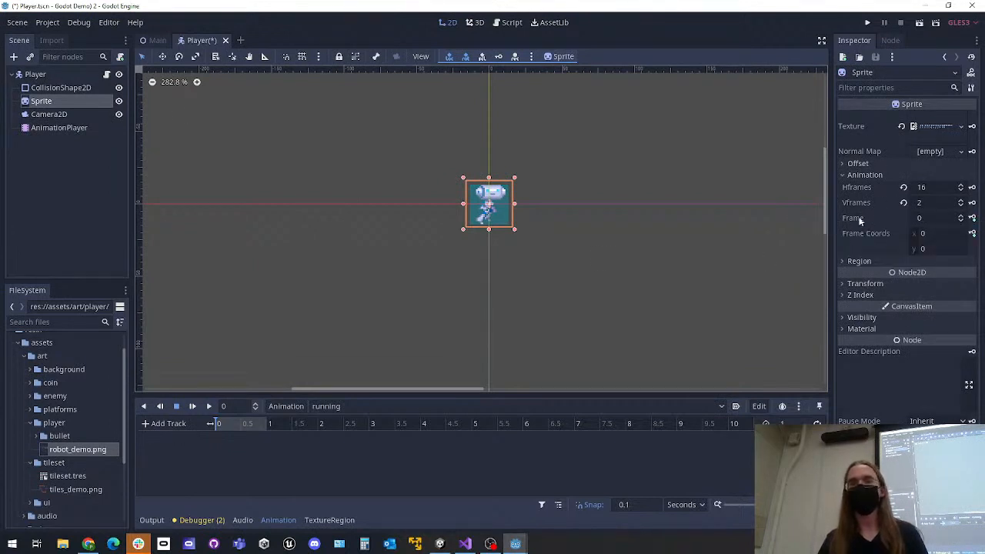
{"action": "left_click", "coordinate": [962, 216]}
{"action": "left_click", "coordinate": [962, 216]}
{"action": "left_click", "coordinate": [962, 217]}
{"action": "left_click", "coordinate": [962, 216]}
{"action": "left_click", "coordinate": [962, 217]}
{"action": "left_click", "coordinate": [962, 217]}
{"action": "left_click", "coordinate": [962, 220]}
{"action": "left_click", "coordinate": [962, 220]}
{"action": "left_click", "coordinate": [962, 221]}
{"action": "left_click", "coordinate": [962, 220]}
{"action": "left_click", "coordinate": [962, 220]}
{"action": "left_click", "coordinate": [962, 220]}
{"action": "left_click", "coordinate": [962, 216]}
{"action": "left_click", "coordinate": [961, 216]}
{"action": "left_click", "coordinate": [961, 216]}
{"action": "left_click", "coordinate": [961, 215]}
{"action": "left_click", "coordinate": [961, 221]}
{"action": "left_click", "coordinate": [961, 221]}
{"action": "left_click", "coordinate": [961, 222]}
{"action": "left_click", "coordinate": [961, 222]}
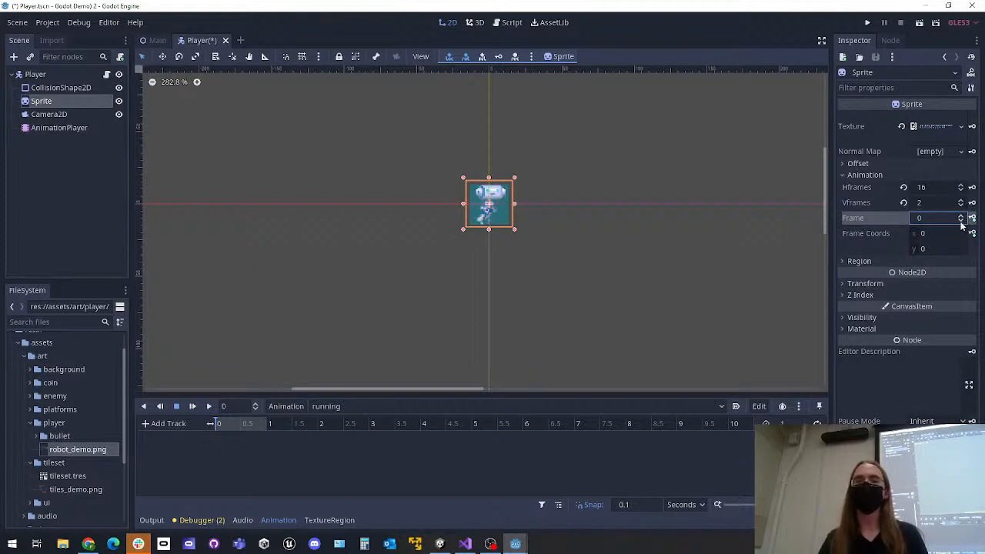
{"action": "left_click", "coordinate": [962, 216]}
{"action": "left_click", "coordinate": [962, 216]}
{"action": "left_click", "coordinate": [962, 220]}
{"action": "left_click", "coordinate": [962, 220]}
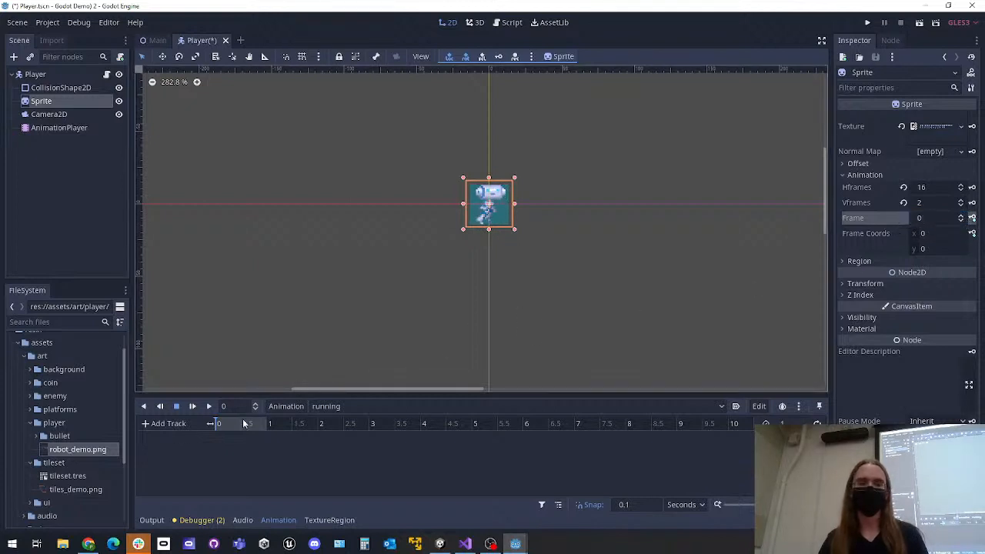
Key the Sprite's Frame value 0 at time 0 in the running animation, creating a frame track along with a RESET track
{"action": "left_click", "coordinate": [972, 218]}
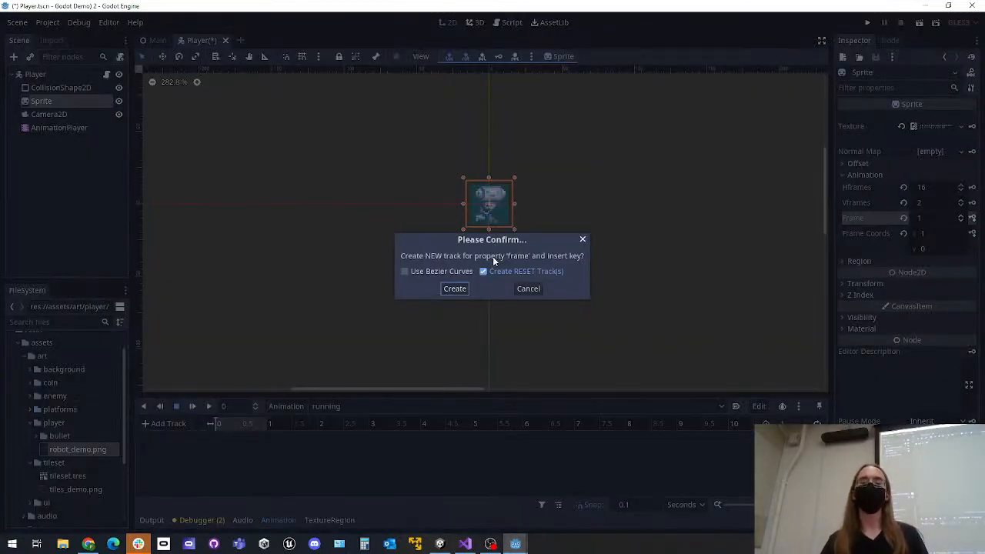
{"action": "left_click", "coordinate": [456, 289]}
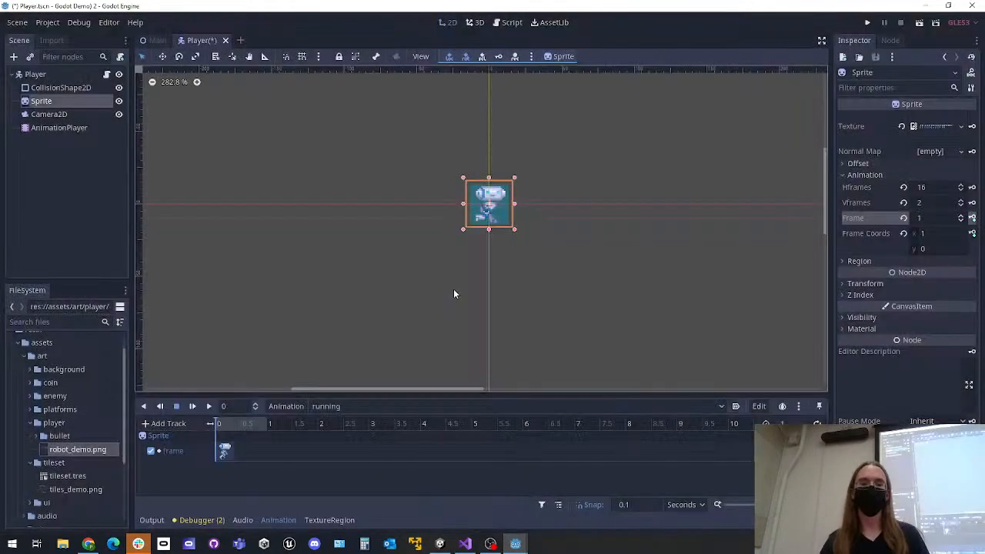
{"action": "left_click", "coordinate": [192, 406]}
{"action": "left_click", "coordinate": [220, 428]}
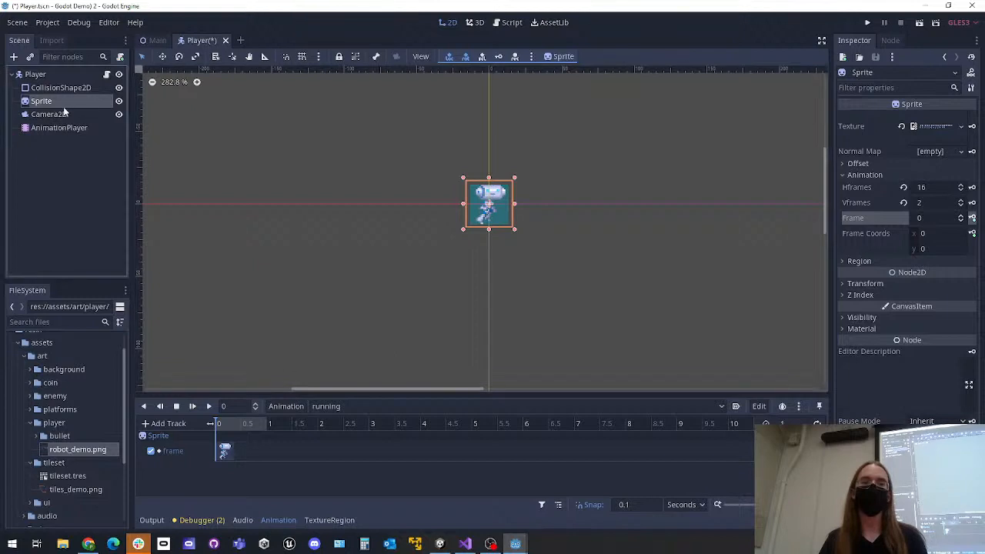
{"action": "left_click", "coordinate": [973, 218]}
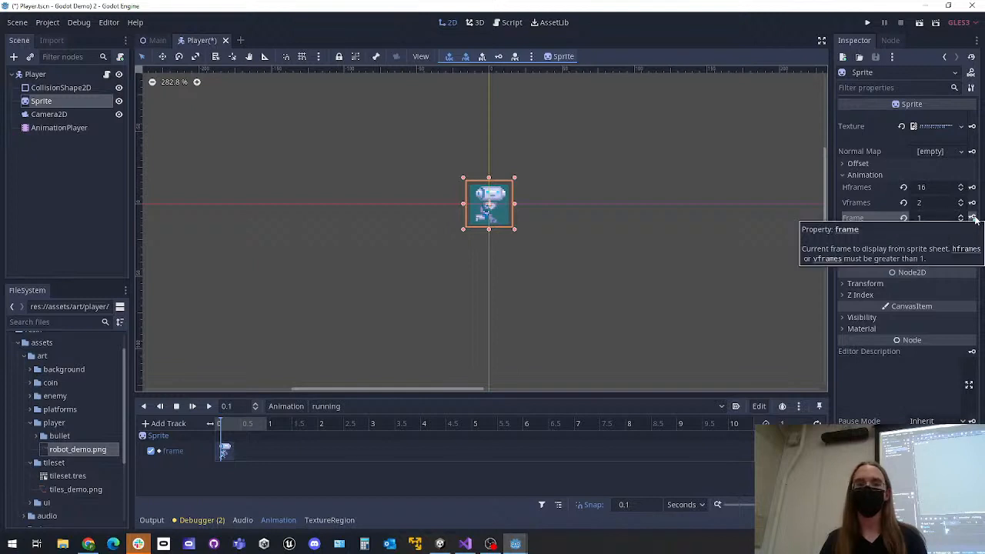
{"action": "left_click", "coordinate": [212, 425]}
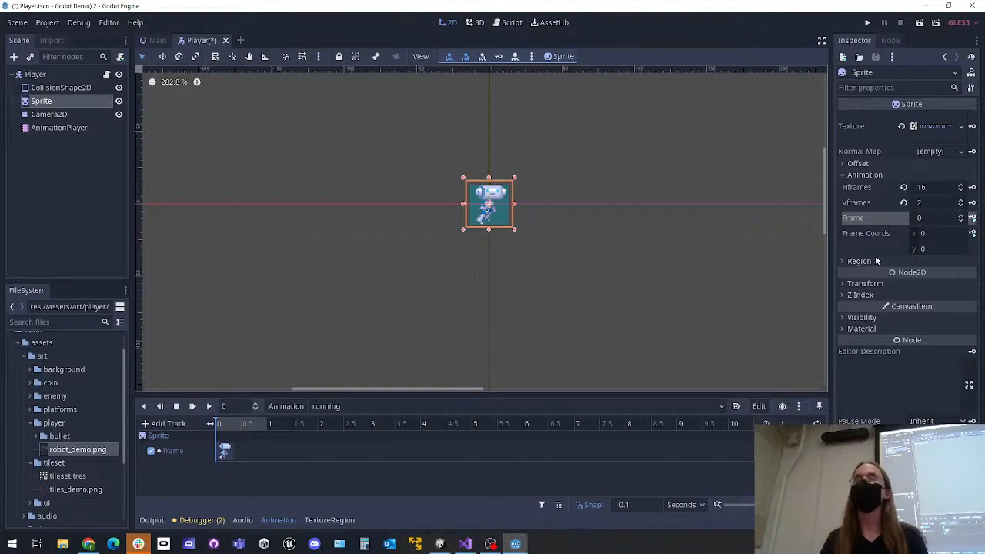
Key the Sprite's Frame values 1, 2, 3 and 4 at 0.1-second intervals in the running animation, starting at 0.1 s
{"action": "left_click", "coordinate": [234, 406]}
{"action": "type", "text": ".1"}
{"action": "key", "text": "Return"}
{"action": "left_click_drag", "start_coordinate": [242, 423], "coordinate": [225, 422]}
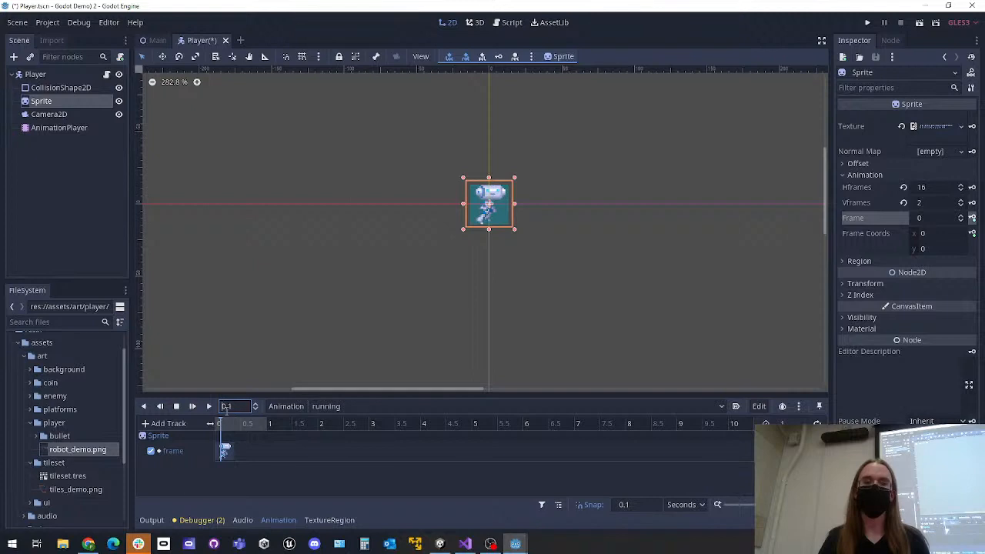
{"action": "left_click", "coordinate": [960, 219]}
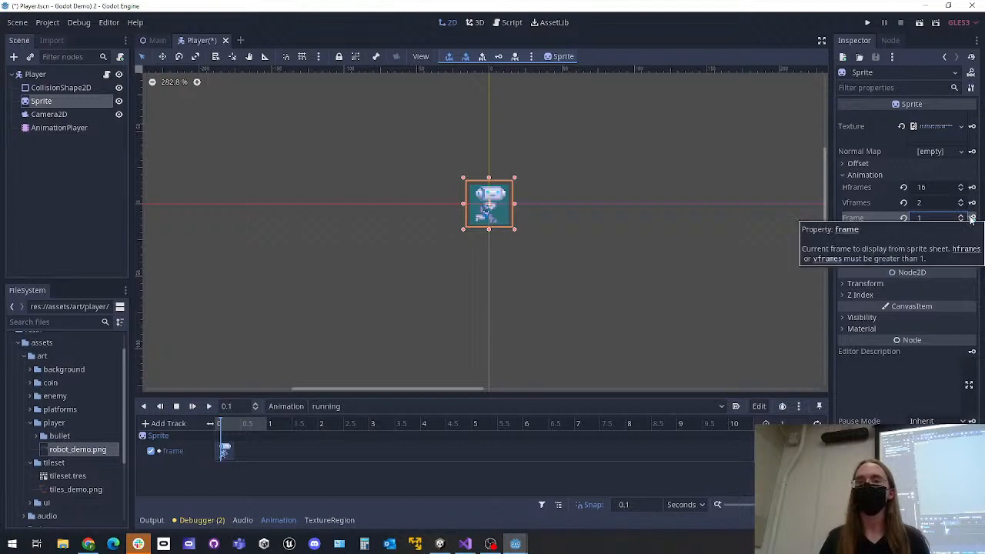
{"action": "left_click", "coordinate": [971, 218]}
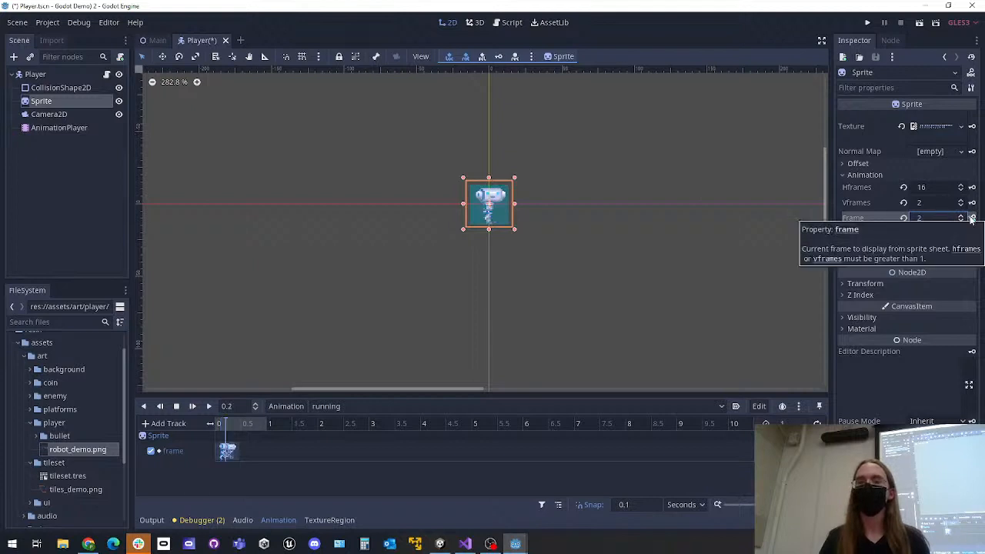
{"action": "left_click", "coordinate": [971, 218]}
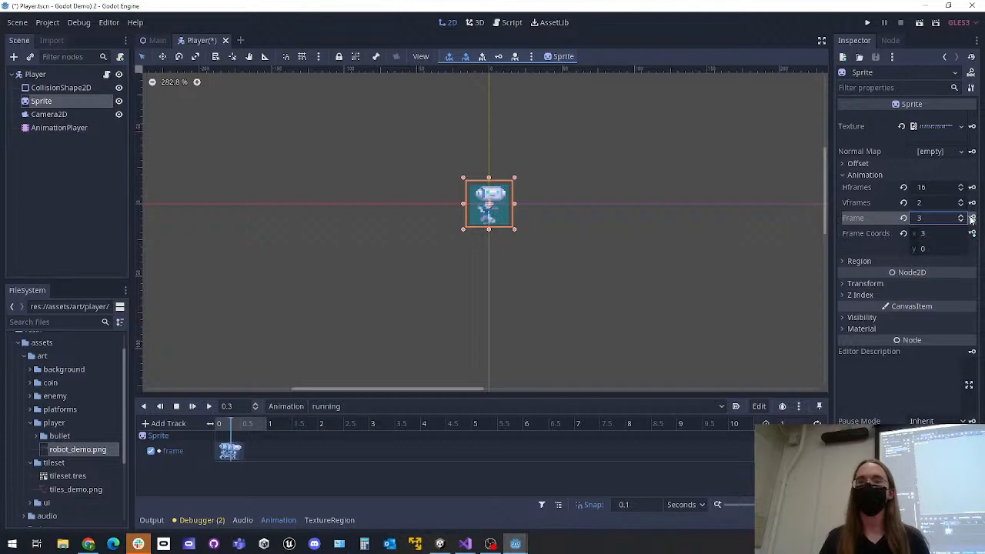
{"action": "left_click", "coordinate": [972, 219]}
{"action": "left_click", "coordinate": [971, 218]}
Play the running animation, re-key the Sprite's frames through frame 4, and play it from the start again
{"action": "left_click", "coordinate": [192, 406]}
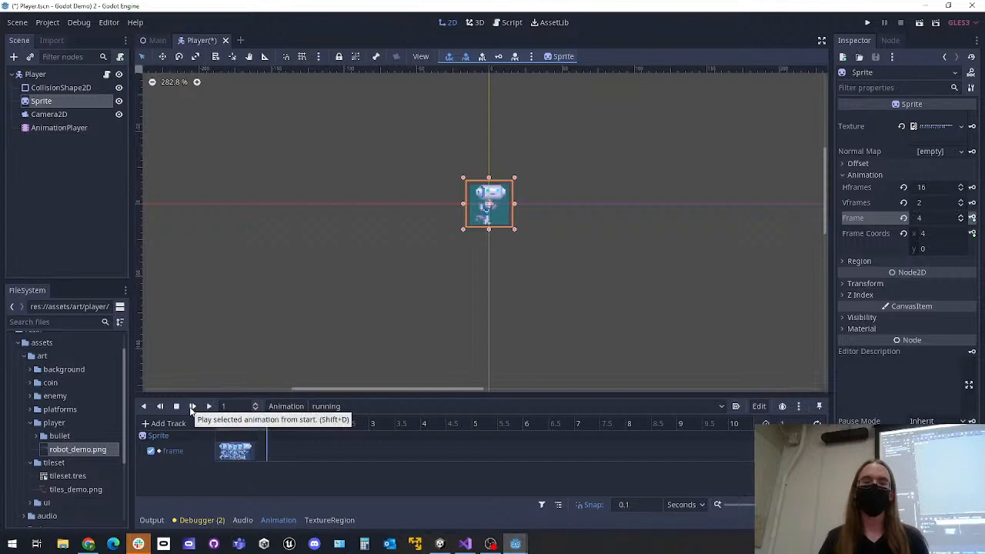
{"action": "left_click_drag", "start_coordinate": [248, 426], "coordinate": [220, 426]}
{"action": "left_click", "coordinate": [972, 218]}
{"action": "left_click", "coordinate": [972, 219]}
{"action": "left_click", "coordinate": [972, 219]}
{"action": "left_click", "coordinate": [973, 219]}
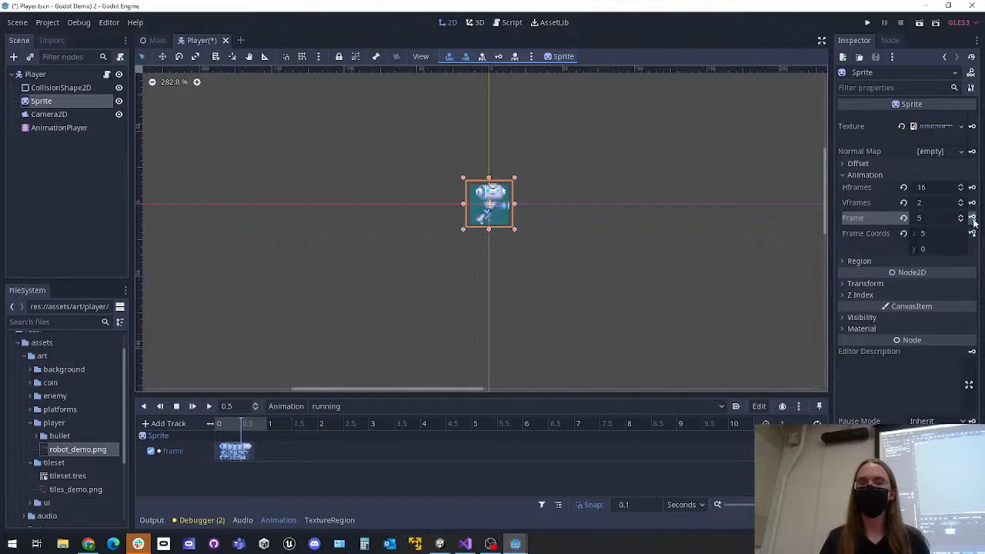
{"action": "left_click", "coordinate": [192, 406]}
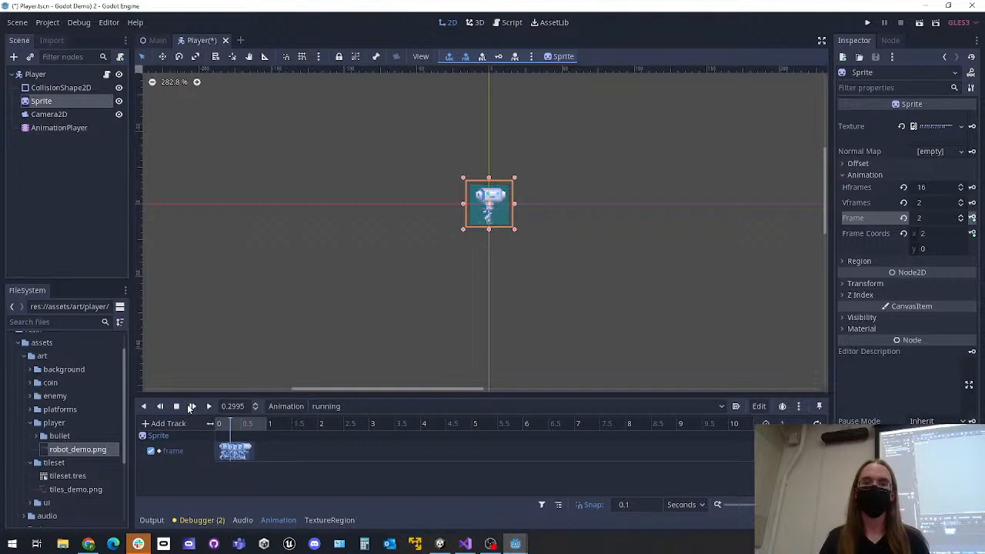
Try adding a Sprite frame 5 key at 0.8 s in the running animation, and delete that key
{"action": "left_click", "coordinate": [255, 425]}
{"action": "left_click", "coordinate": [250, 424]}
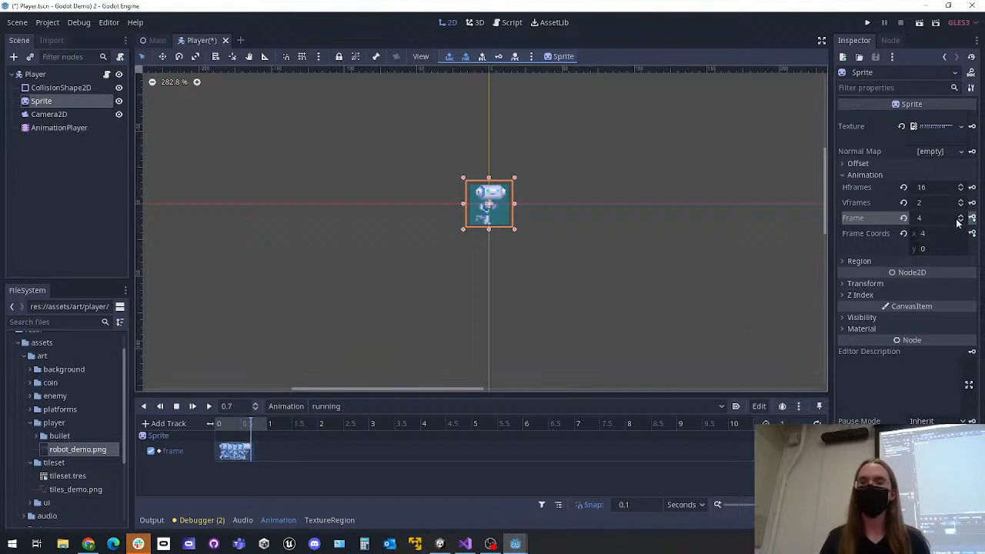
{"action": "left_click", "coordinate": [961, 217]}
{"action": "left_click", "coordinate": [960, 222]}
{"action": "left_click", "coordinate": [221, 426]}
{"action": "left_click", "coordinate": [257, 428]}
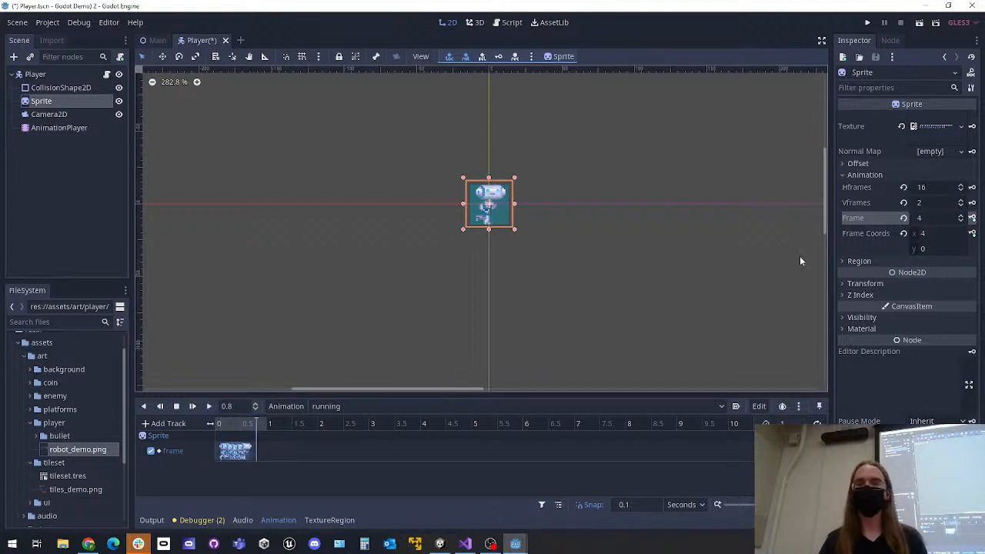
{"action": "left_click", "coordinate": [960, 215]}
{"action": "left_click", "coordinate": [972, 218]}
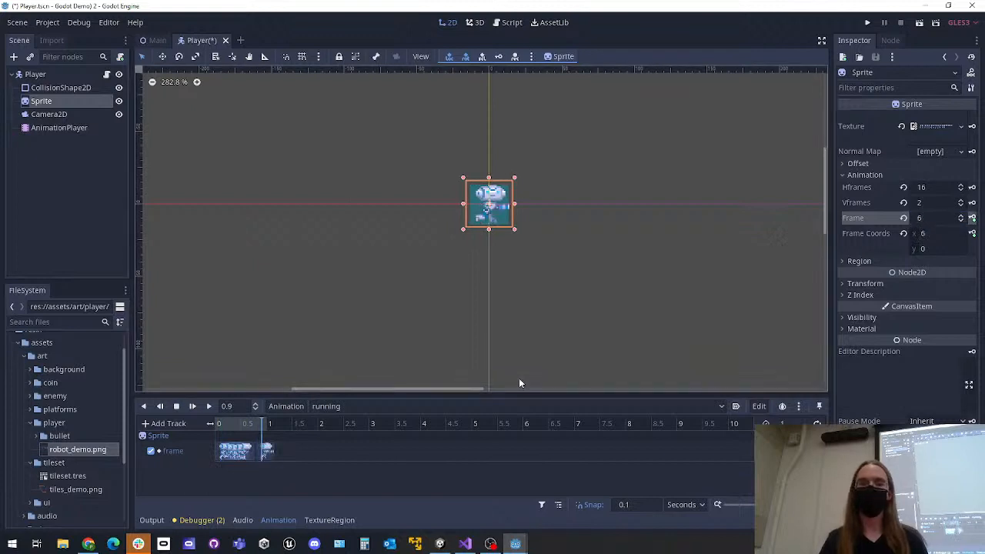
{"action": "left_click", "coordinate": [265, 451]}
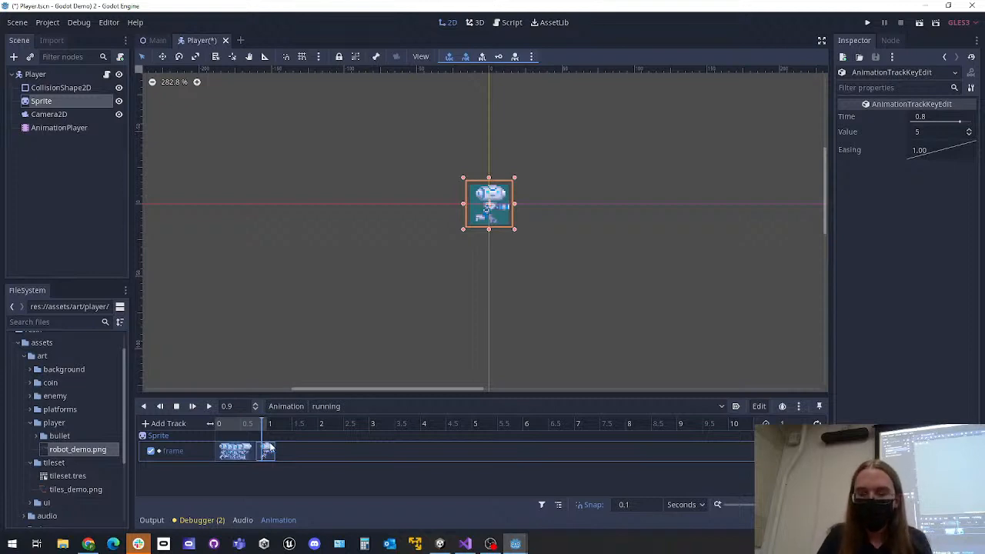
{"action": "key", "text": "Delete"}
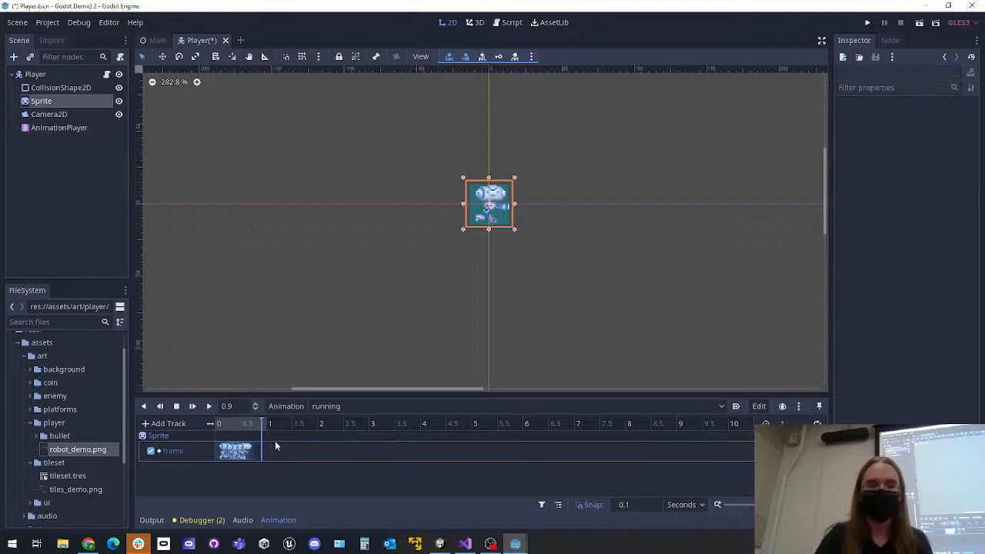
Play the running animation from the start and set its length to 0.5 seconds
{"action": "left_click_drag", "start_coordinate": [243, 424], "coordinate": [217, 424]}
{"action": "left_click", "coordinate": [193, 406]}
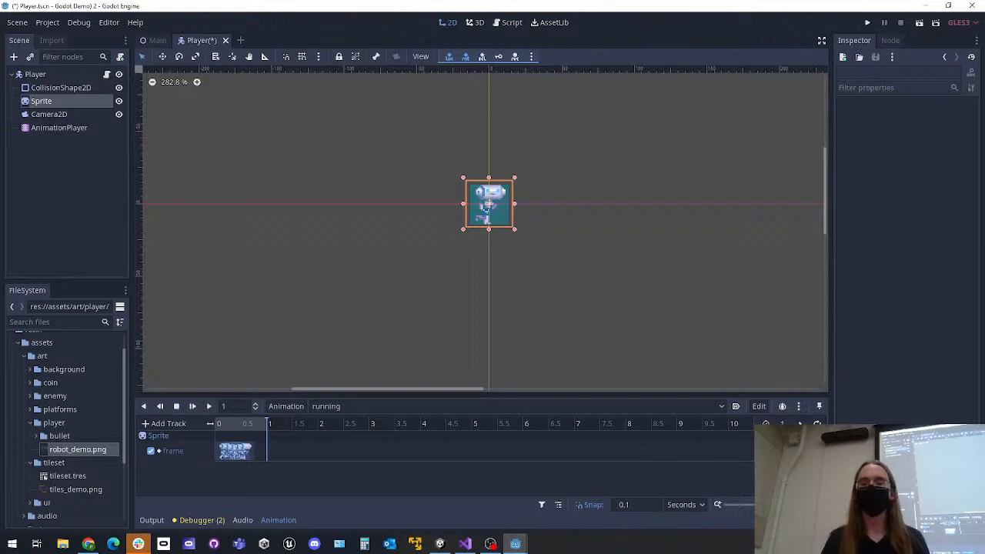
{"action": "type", "text": "0"}
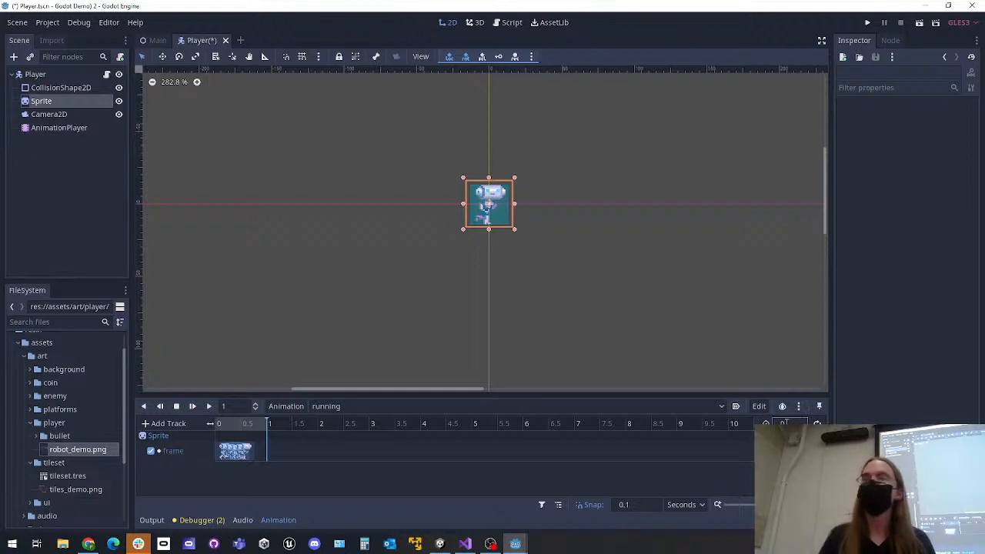
{"action": "type", "text": ".5"}
{"action": "key", "text": "Return"}
{"action": "left_click", "coordinate": [214, 429]}
Turn on looping for the running animation and preview its playback from the start
{"action": "left_click", "coordinate": [69, 102]}
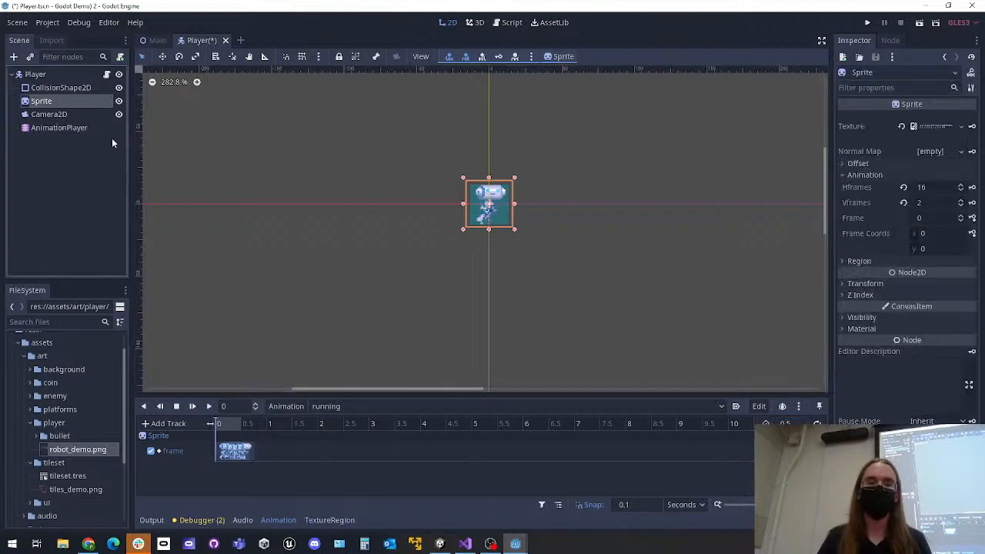
{"action": "mouse_move", "coordinate": [227, 425]}
{"action": "left_mouse_down"}
{"action": "mouse_move", "coordinate": [241, 423]}
{"action": "mouse_move", "coordinate": [219, 424]}
{"action": "mouse_move", "coordinate": [244, 424]}
{"action": "mouse_move", "coordinate": [214, 423]}
{"action": "mouse_move", "coordinate": [245, 424]}
{"action": "mouse_move", "coordinate": [214, 424]}
{"action": "left_mouse_up"}
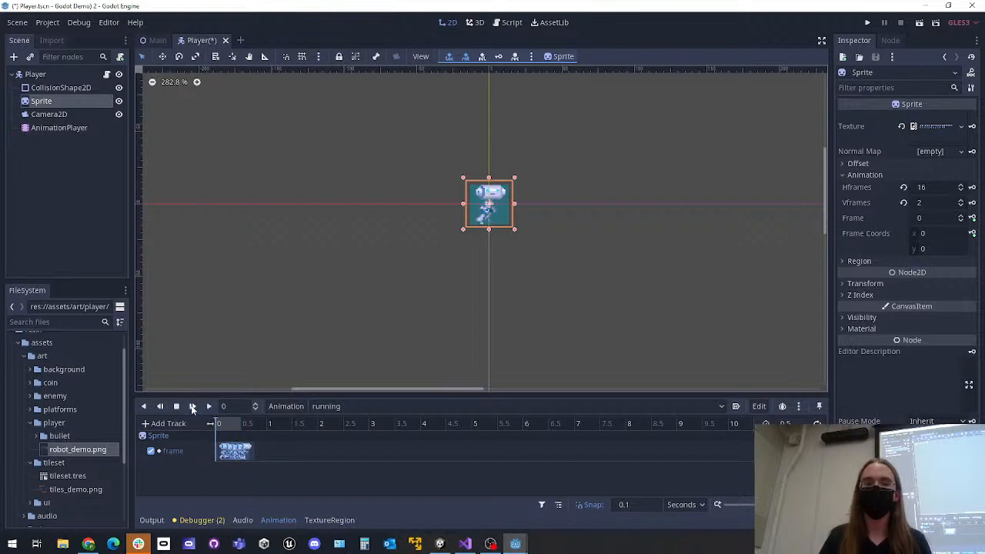
{"action": "left_click", "coordinate": [192, 408]}
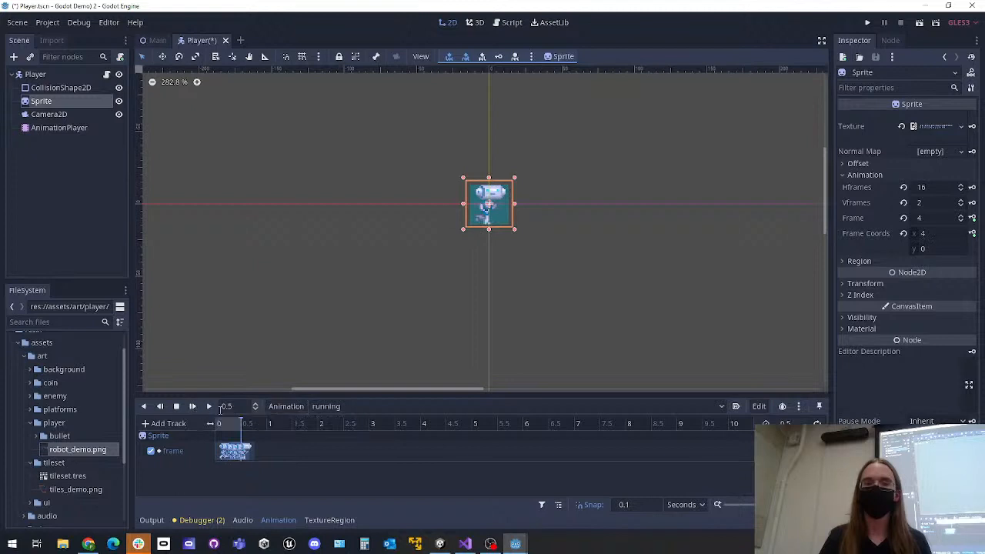
{"action": "mouse_move", "coordinate": [228, 429]}
{"action": "left_mouse_down"}
{"action": "mouse_move", "coordinate": [216, 425]}
{"action": "mouse_move", "coordinate": [241, 427]}
{"action": "mouse_move", "coordinate": [214, 424]}
{"action": "left_mouse_up"}
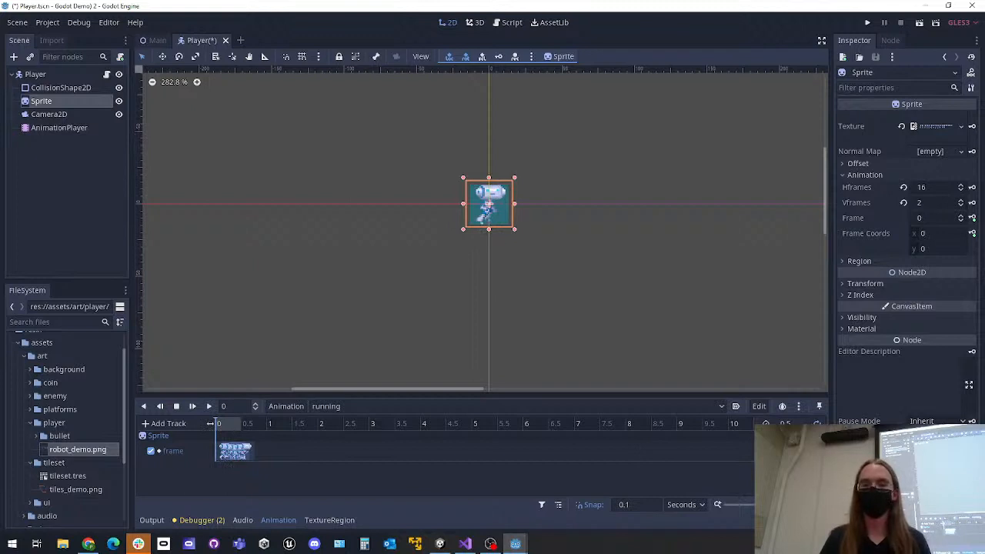
{"action": "left_click", "coordinate": [192, 406]}
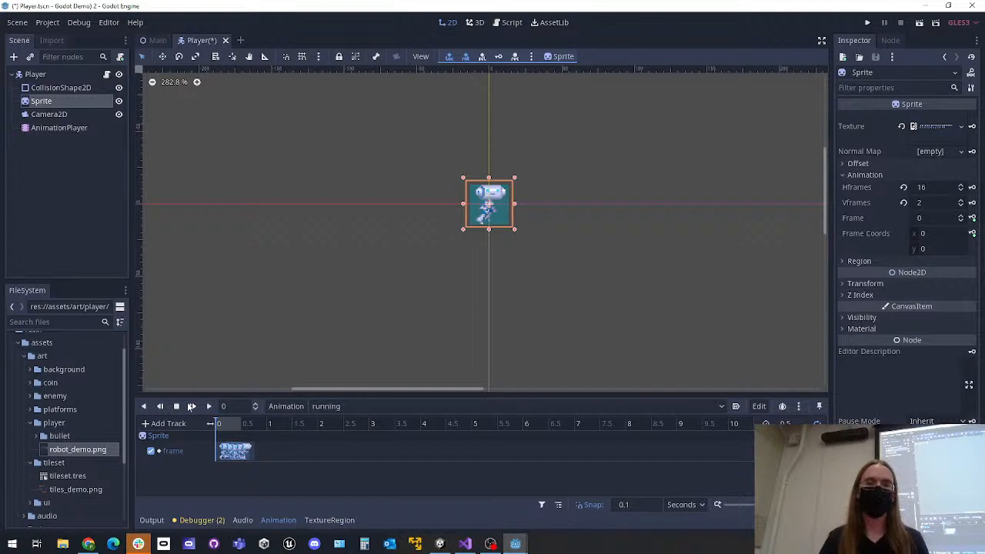
{"action": "left_click", "coordinate": [513, 326]}
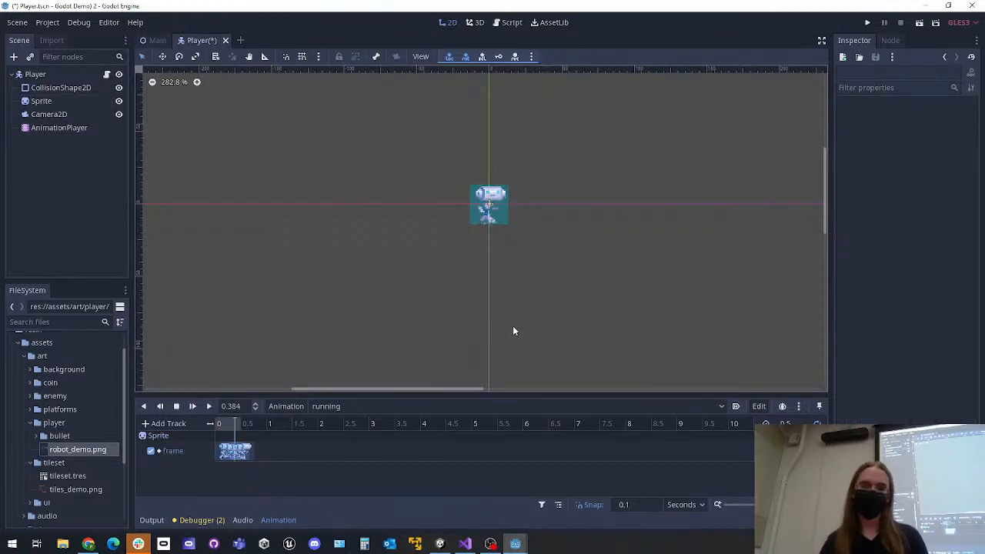
Set the running animation to autoplay on load and save the Player scene
{"action": "left_click", "coordinate": [736, 408]}
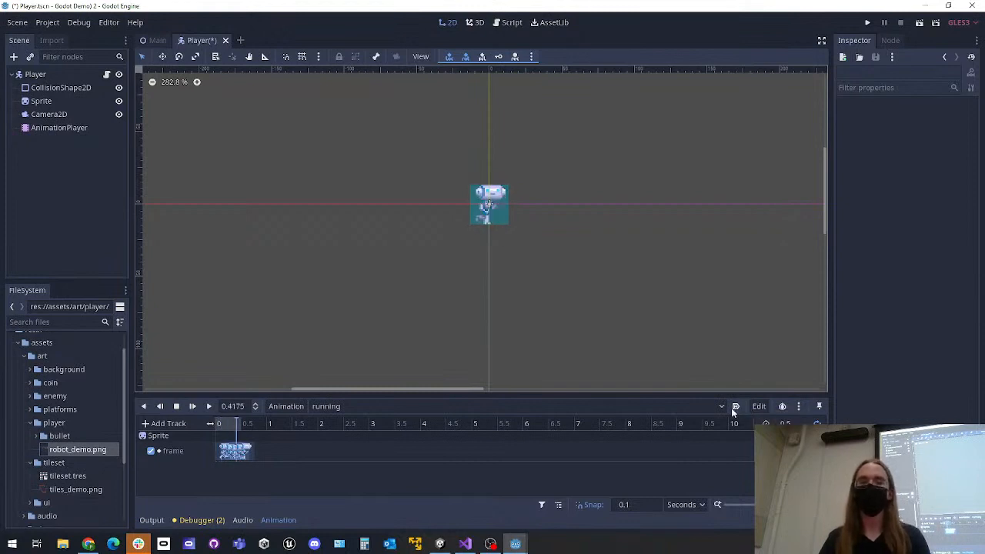
{"action": "left_click", "coordinate": [736, 408]}
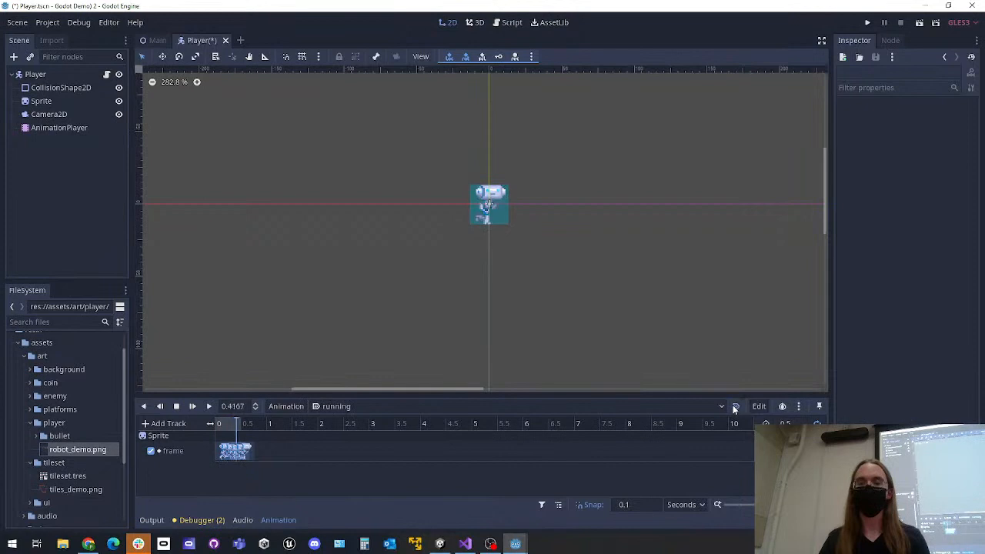
{"action": "key", "text": "ctrl+s"}
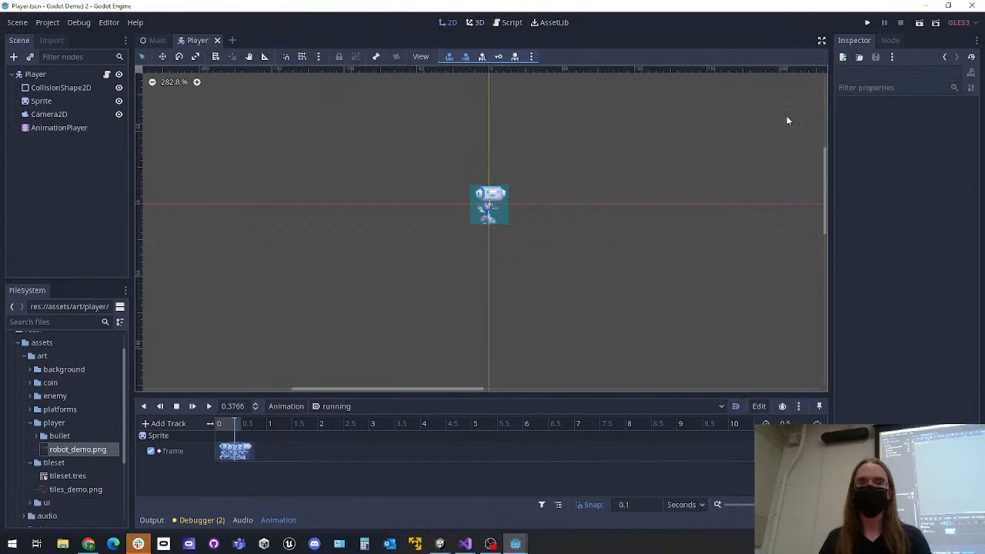
Run the project to check the Player's running animation, and close the game
{"action": "left_click", "coordinate": [870, 22]}
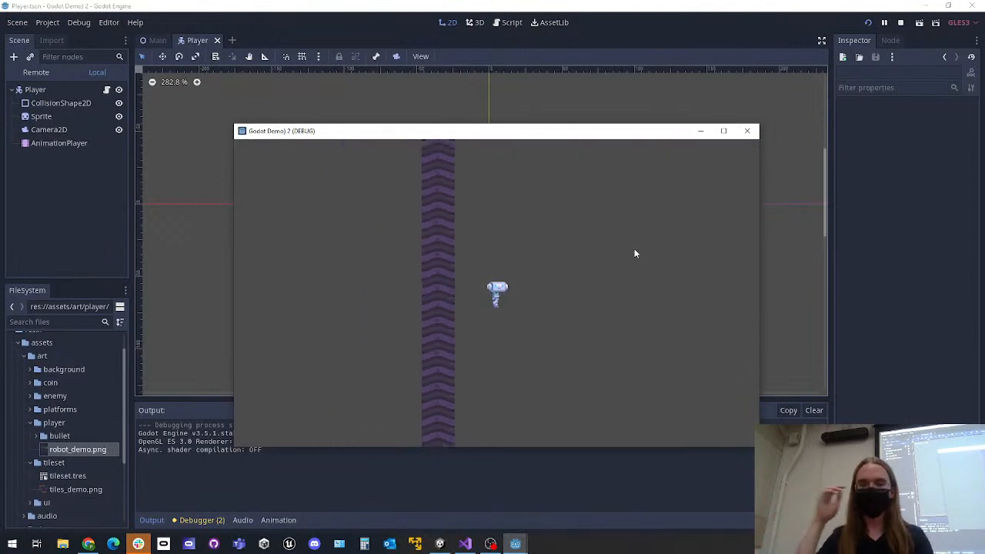
{"action": "left_click", "coordinate": [747, 131]}
Stop the AnimationPlayer's preview with the playhead at time 0, and make the animation editor slightly taller
{"action": "left_click", "coordinate": [46, 127]}
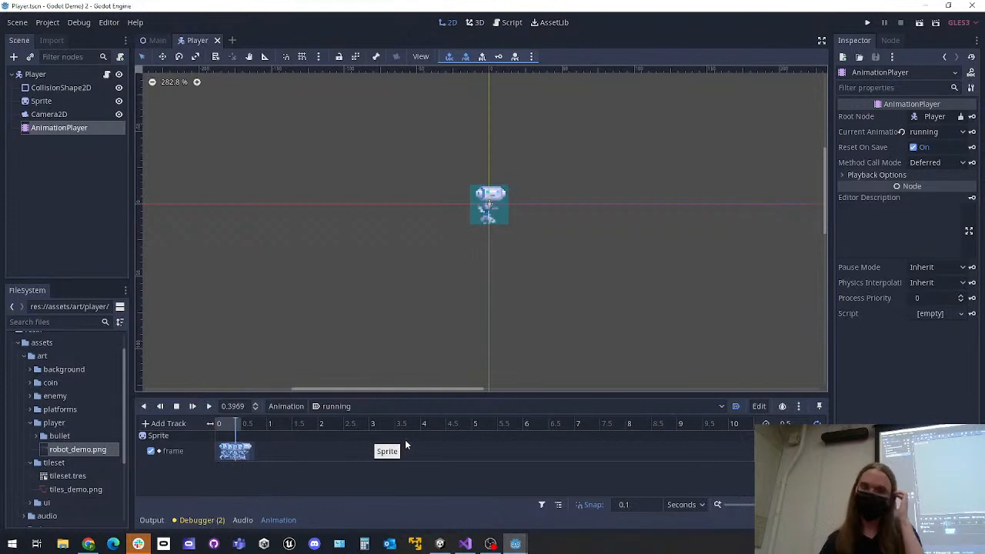
{"action": "left_click", "coordinate": [176, 406]}
{"action": "left_click_drag", "start_coordinate": [226, 423], "coordinate": [204, 422]}
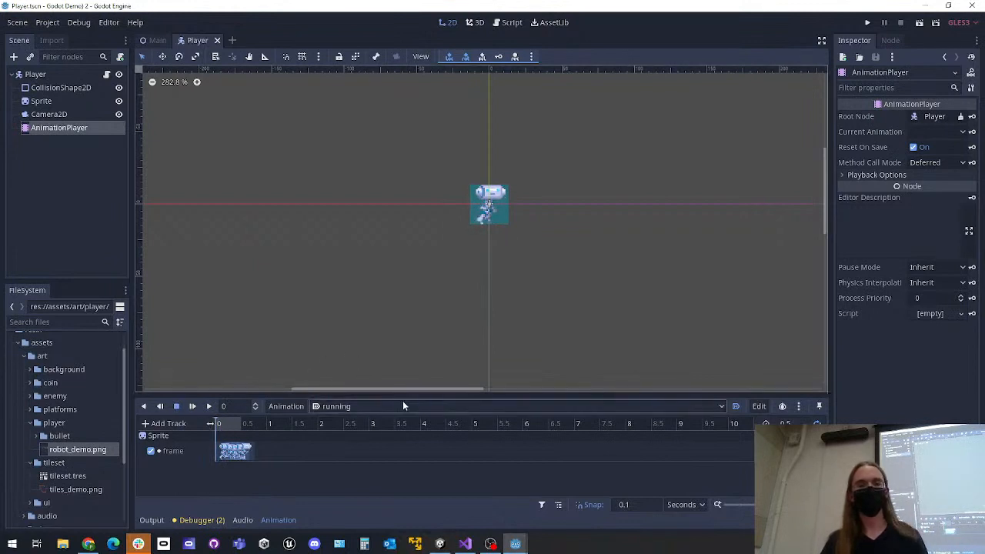
{"action": "left_click_drag", "start_coordinate": [408, 394], "coordinate": [417, 347]}
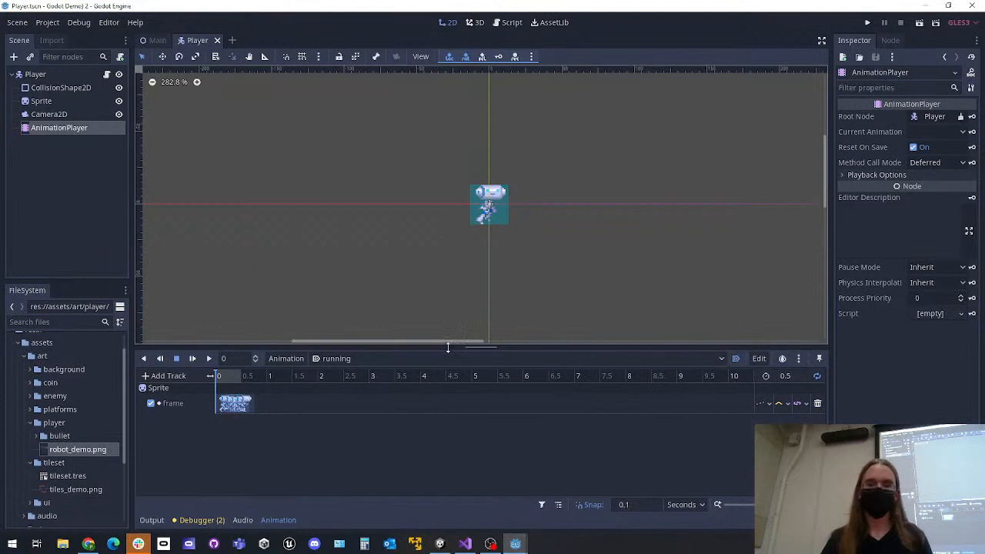
{"action": "left_click_drag", "start_coordinate": [448, 348], "coordinate": [448, 366]}
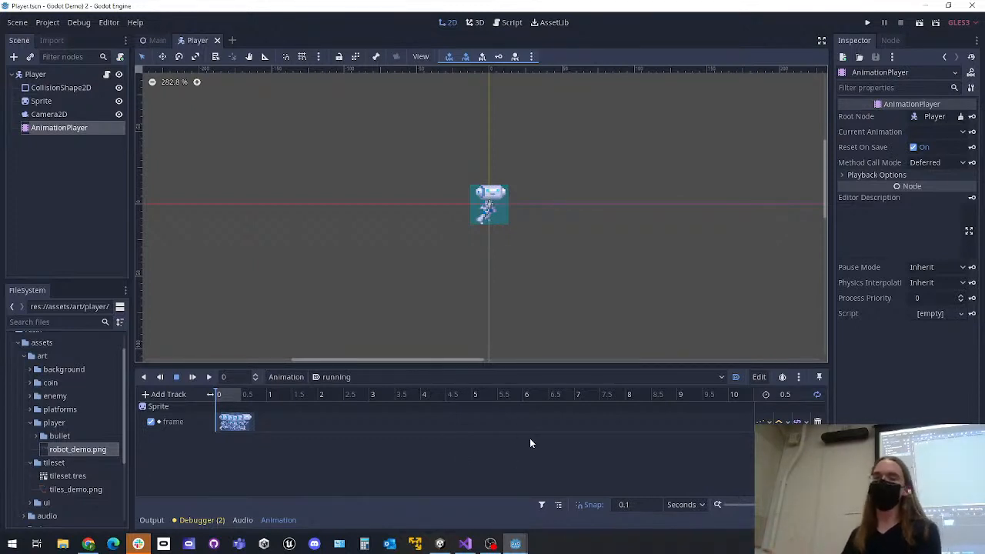
Create a new animation named fade_in_out in the AnimationPlayer
{"action": "left_click", "coordinate": [287, 377]}
{"action": "left_click", "coordinate": [313, 335]}
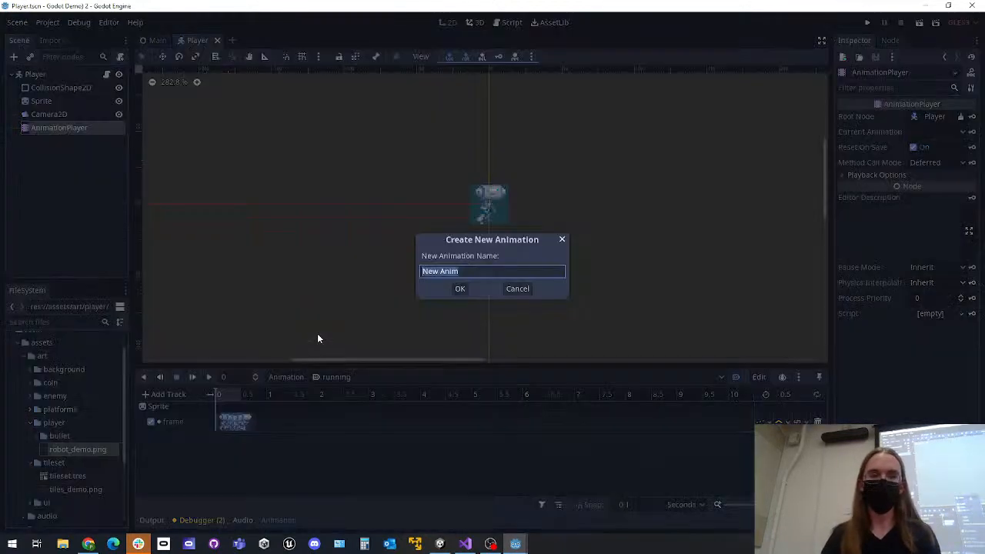
{"action": "type", "text": "fade"}
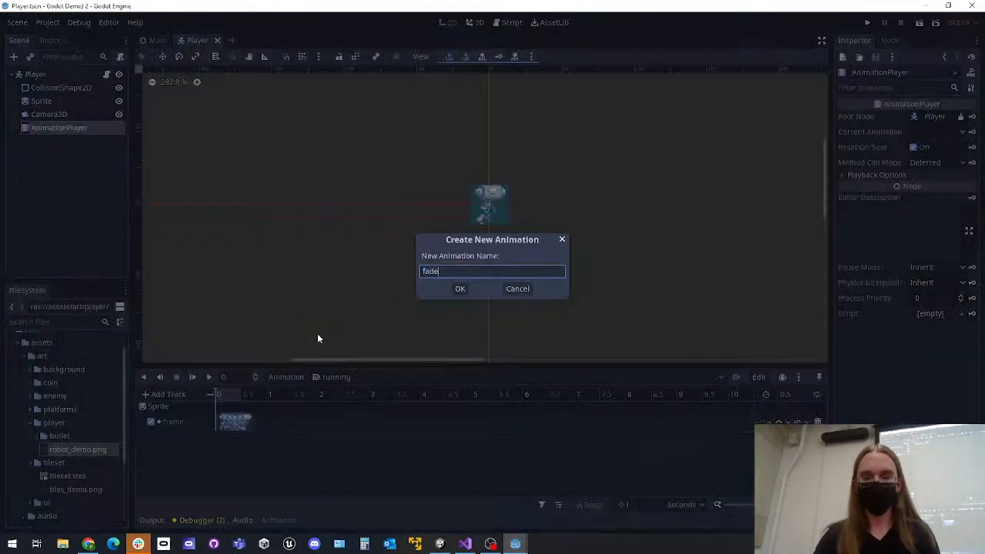
{"action": "type", "text": "_in_ou"}
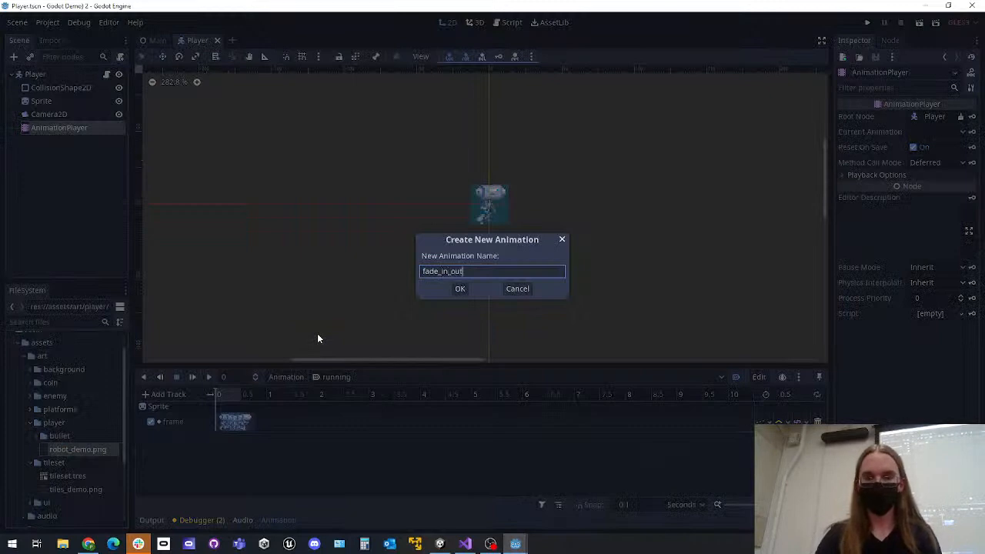
{"action": "type", "text": "t"}
{"action": "key", "text": "Return"}
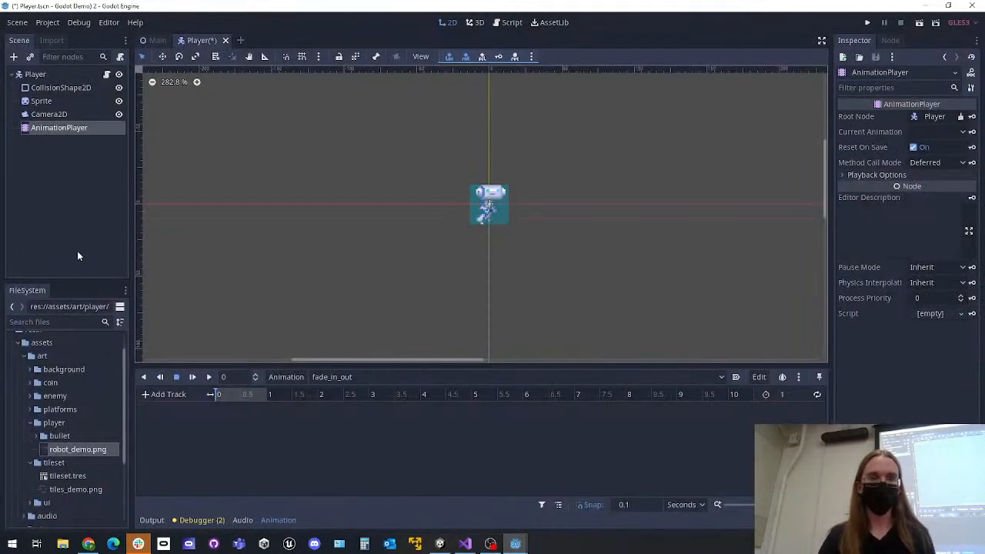
Insert a key for the Sprite's Self Modulate at time 0, creating a self_modulate track along with a RESET track
{"action": "left_click", "coordinate": [69, 101]}
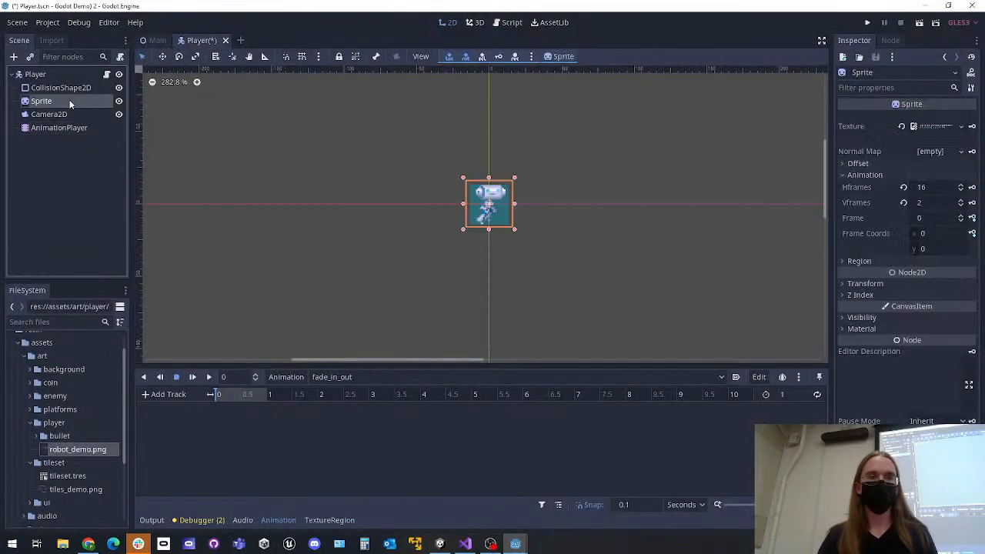
{"action": "left_click", "coordinate": [842, 284]}
{"action": "left_click", "coordinate": [843, 281]}
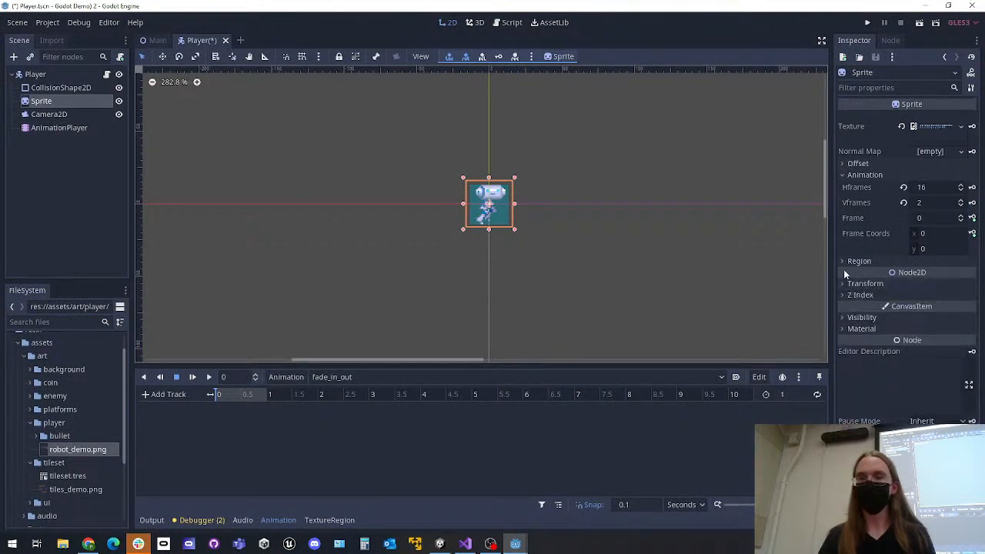
{"action": "left_click", "coordinate": [844, 317]}
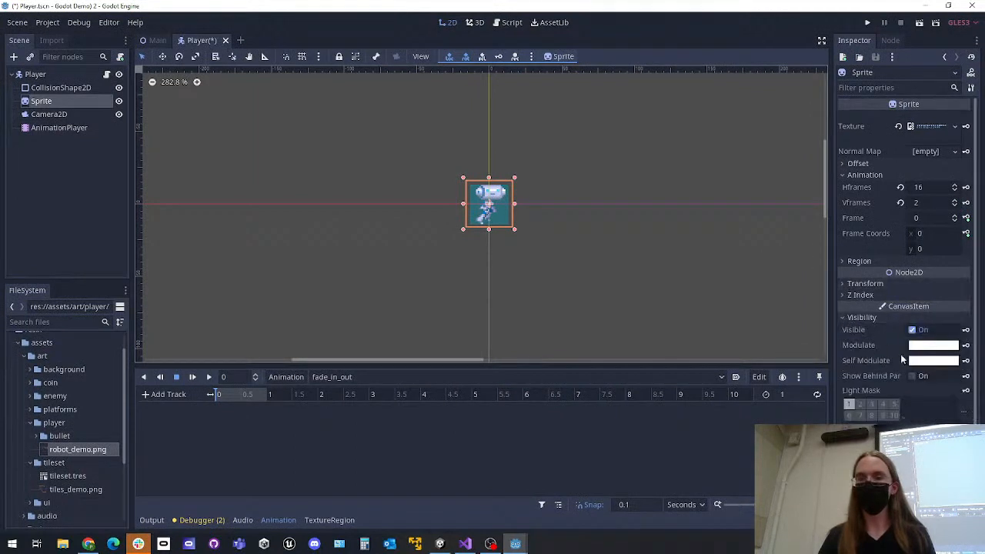
{"action": "left_click", "coordinate": [966, 360]}
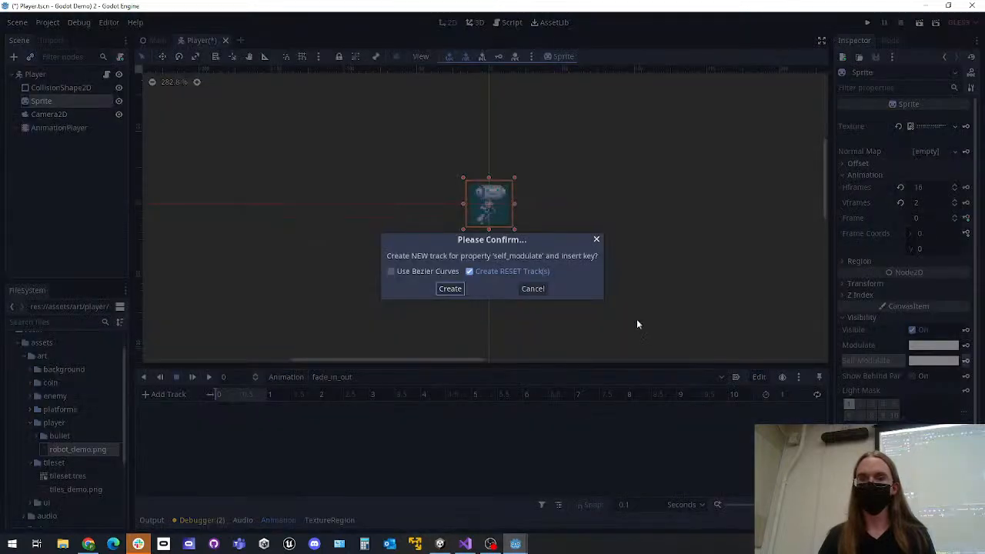
{"action": "left_click", "coordinate": [450, 288]}
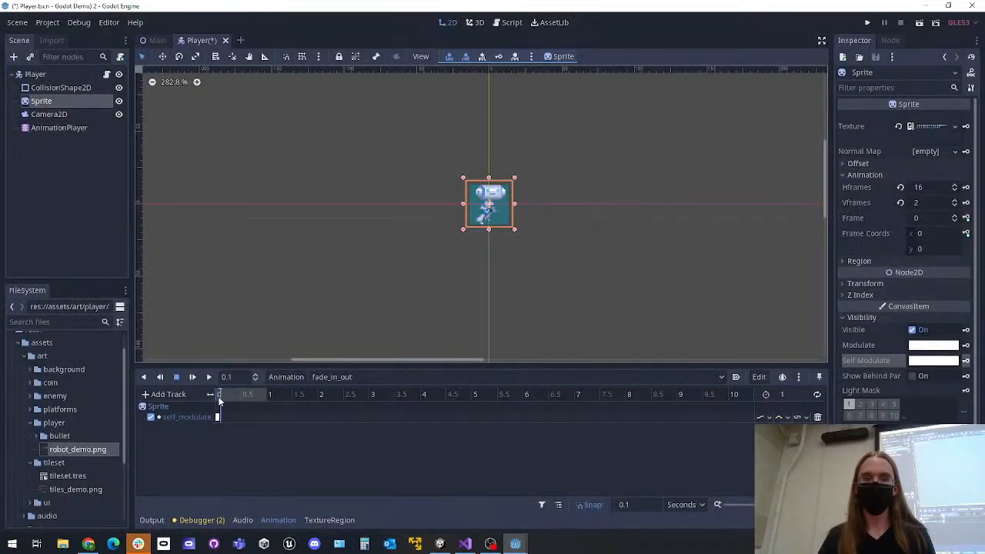
{"action": "left_click", "coordinate": [930, 361]}
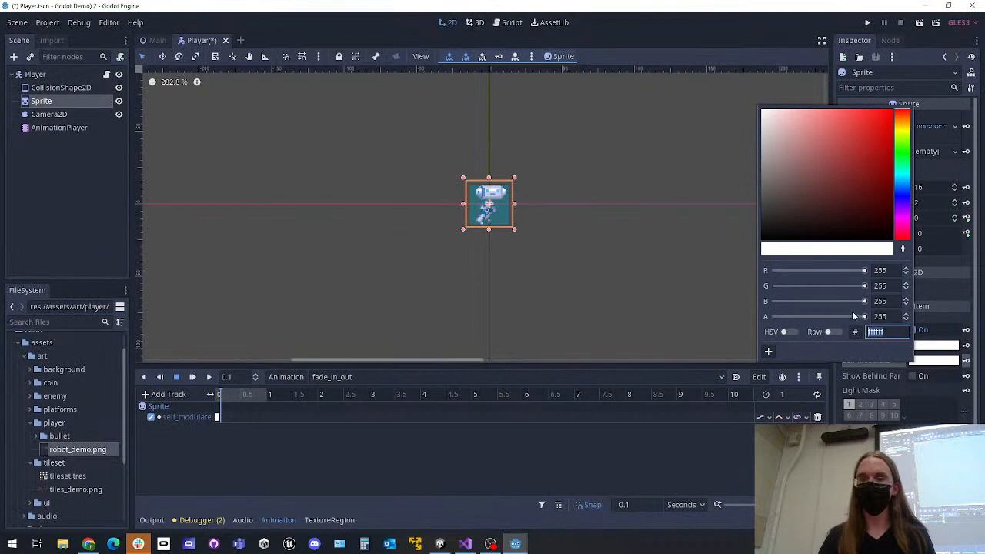
{"action": "left_click_drag", "start_coordinate": [866, 316], "coordinate": [754, 311]}
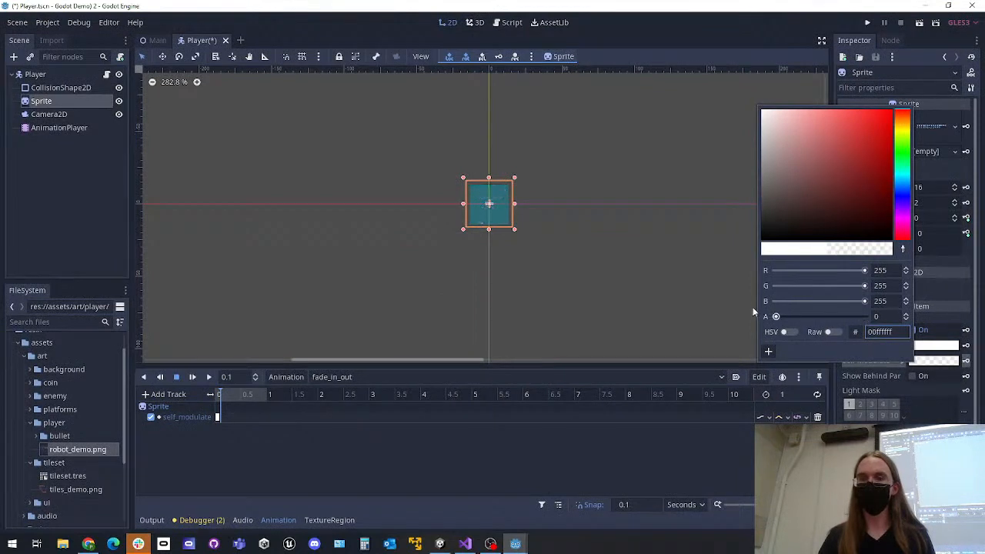
{"action": "left_click", "coordinate": [642, 307]}
{"action": "left_click", "coordinate": [218, 395]}
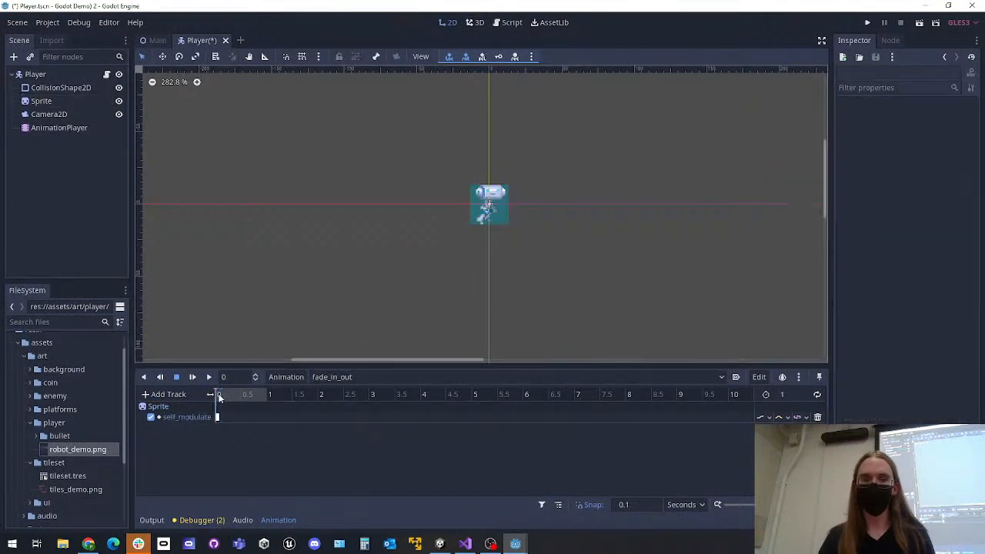
Set the Sprite's Self Modulate alpha to 0 and key it at 0.1 seconds in fade_in_out
{"action": "left_click", "coordinate": [224, 392]}
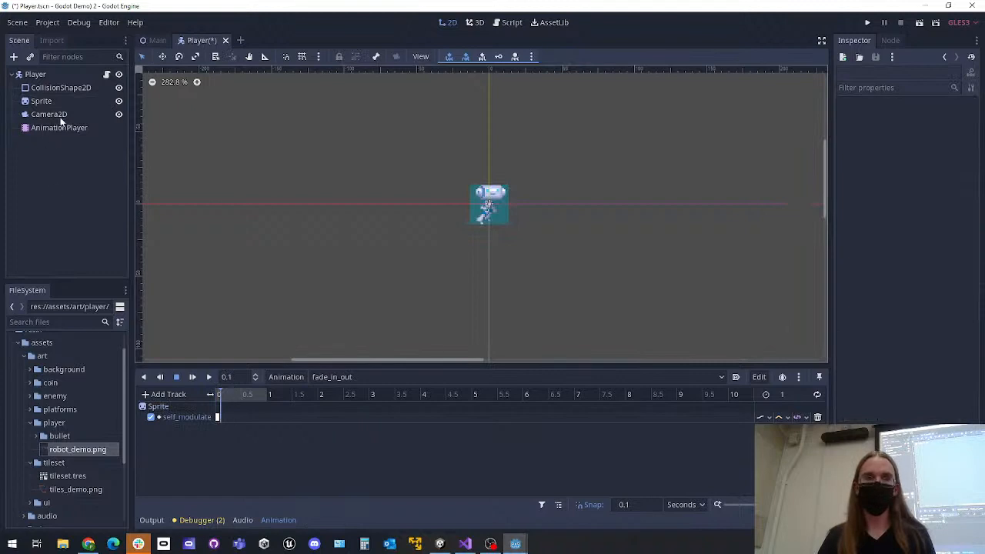
{"action": "left_click", "coordinate": [45, 101]}
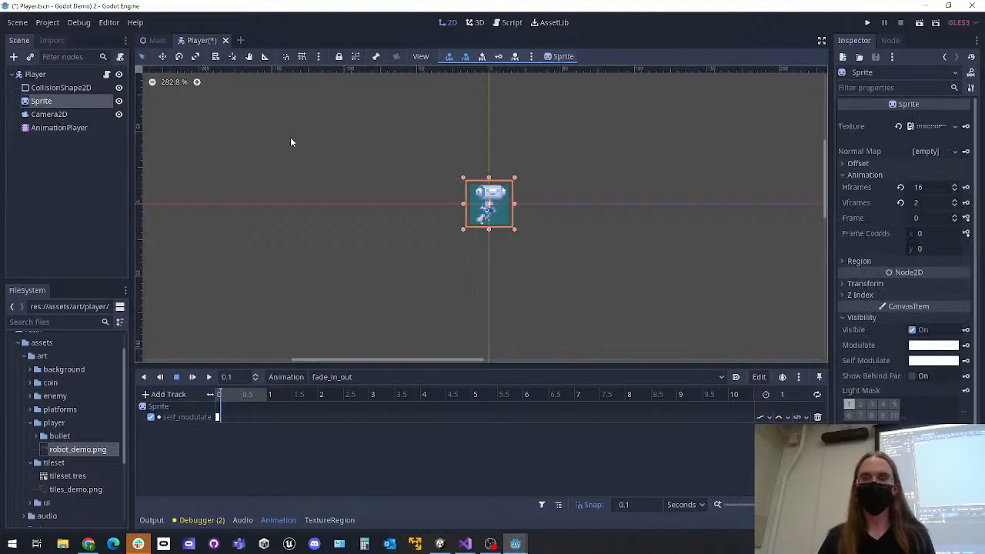
{"action": "left_click", "coordinate": [939, 362]}
{"action": "left_click_drag", "start_coordinate": [858, 318], "coordinate": [776, 318]}
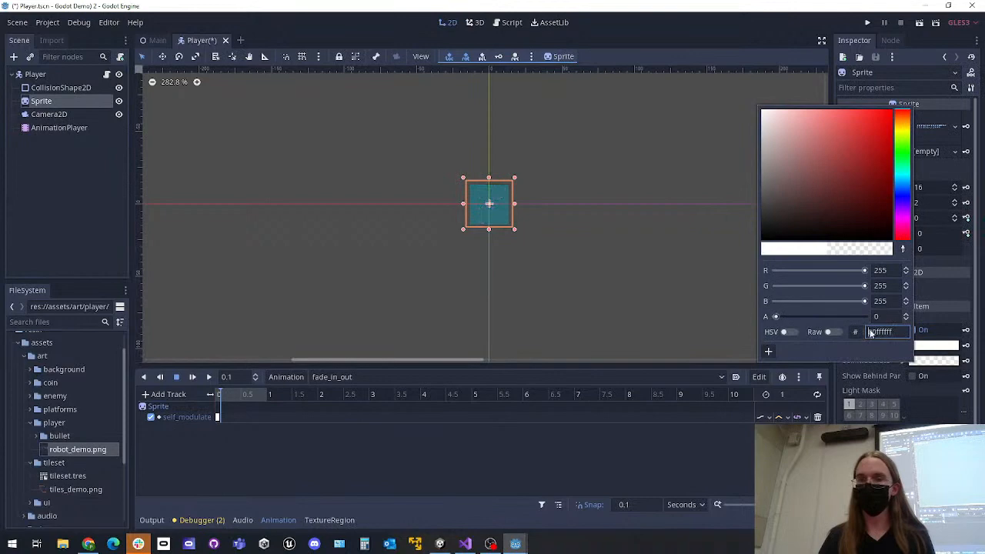
{"action": "left_click", "coordinate": [967, 361]}
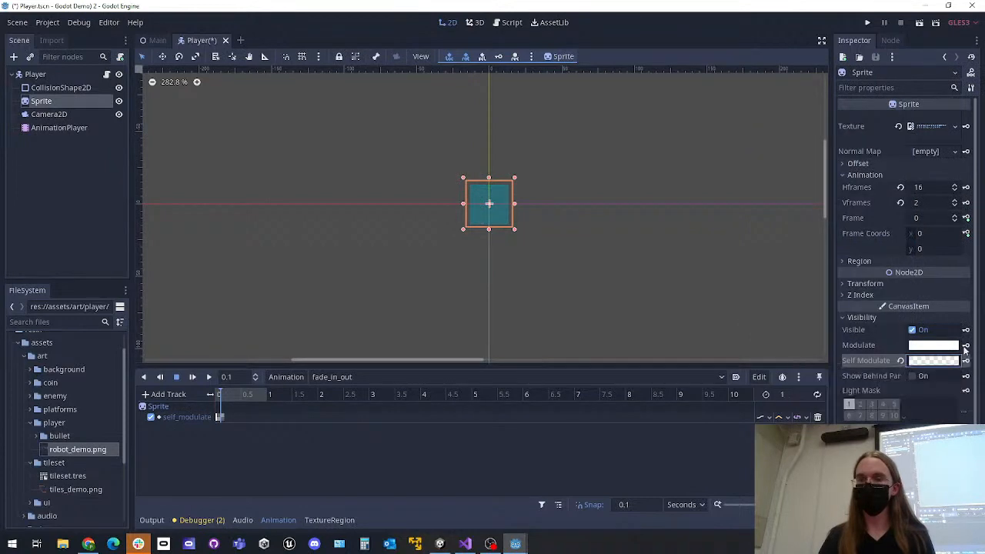
Set the Sprite's Modulate alpha to 0 and insert a key for it at 0.1 seconds in a new modulate track
{"action": "left_click", "coordinate": [940, 346]}
{"action": "left_click_drag", "start_coordinate": [865, 302], "coordinate": [776, 302]}
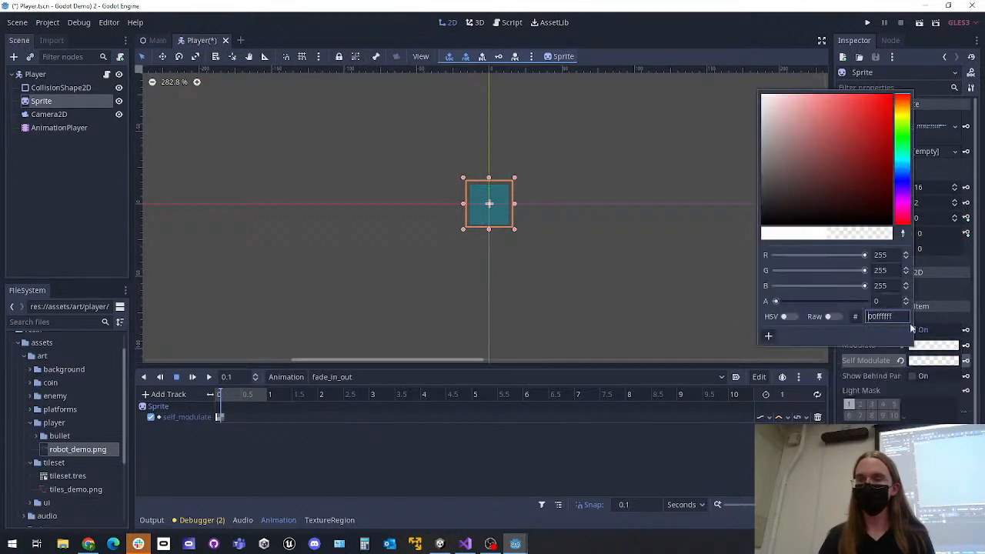
{"action": "left_click", "coordinate": [967, 346]}
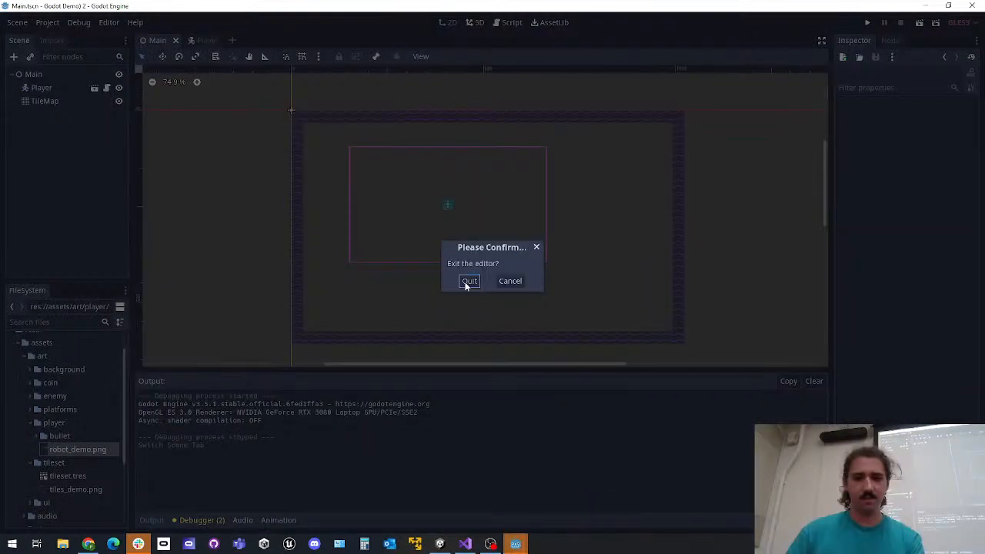
{"action": "left_click", "coordinate": [465, 282]}
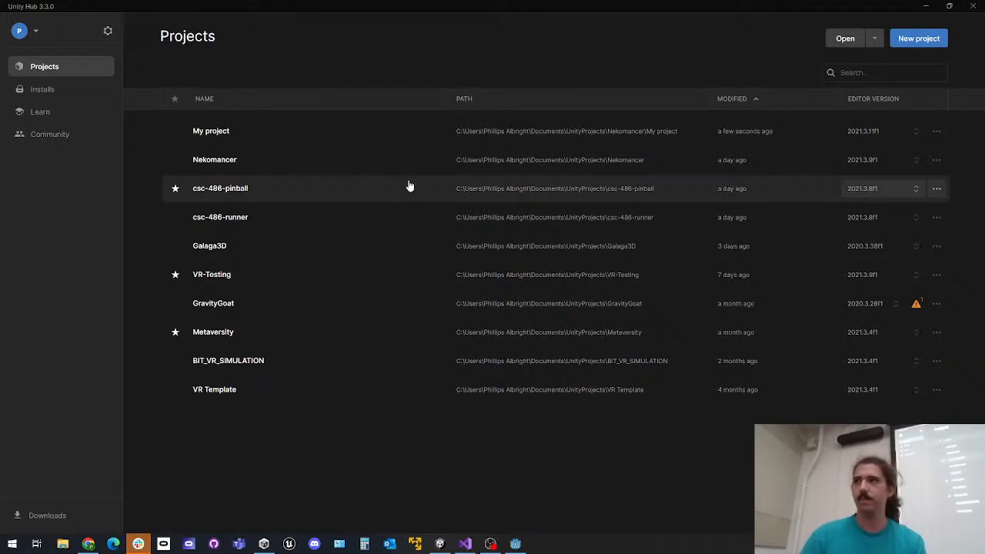
Start a new Unity project with the 2D Core template, using editor version 2021.3.11f1
{"action": "left_click", "coordinate": [911, 40]}
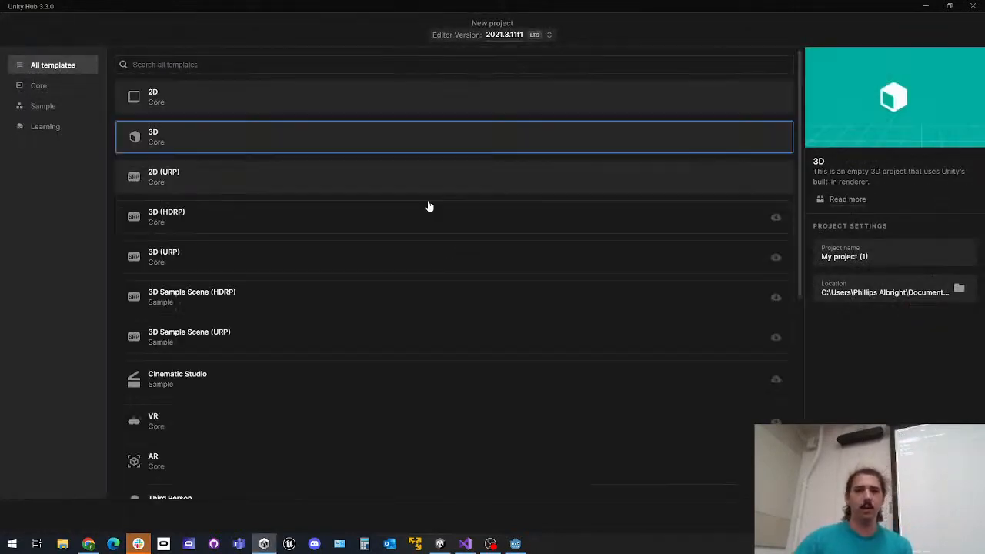
{"action": "left_click", "coordinate": [244, 103]}
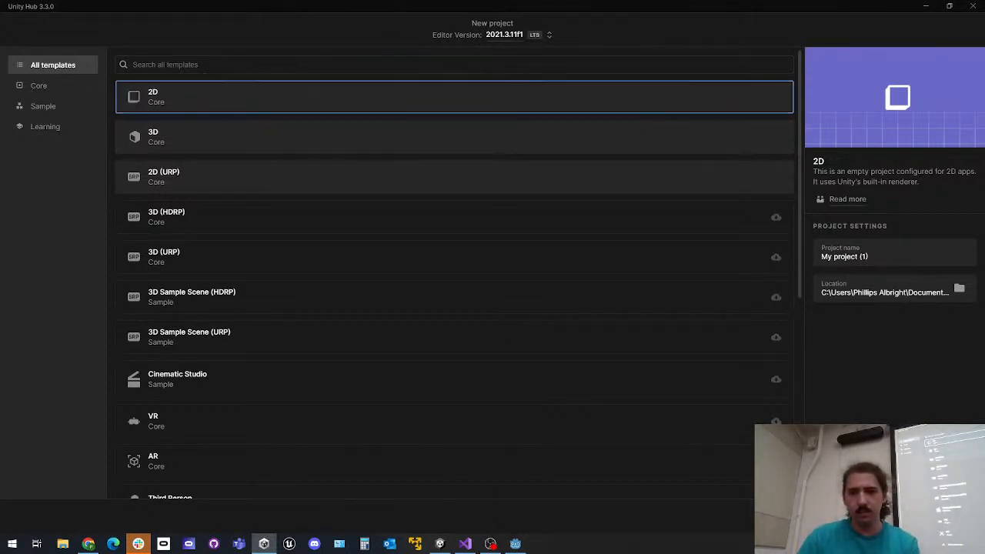
Close the windows that are no longer needed, quit the Platformer 2D Godot editor, and minimize Slack
{"action": "left_click", "coordinate": [973, 6]}
{"action": "left_click", "coordinate": [973, 6]}
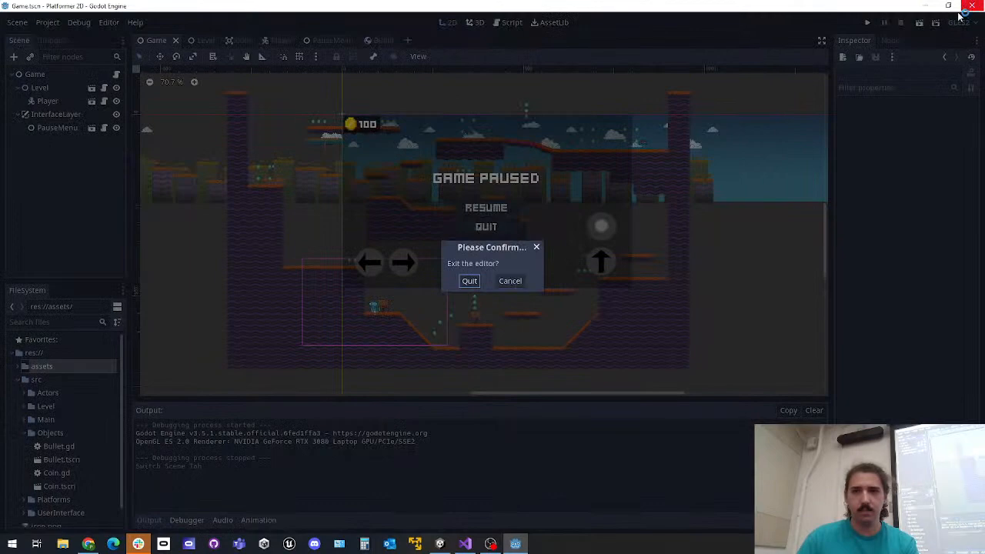
{"action": "left_click", "coordinate": [470, 282]}
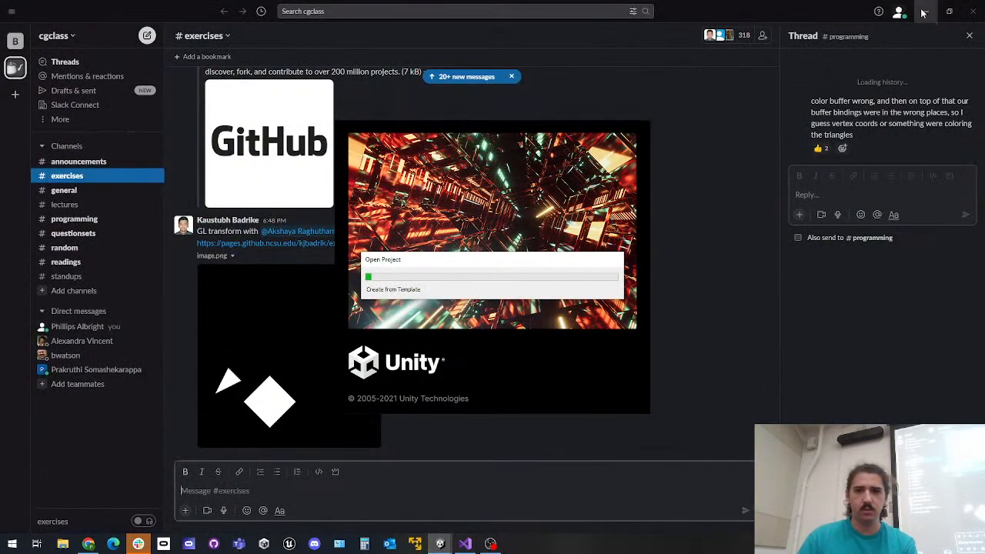
{"action": "left_click", "coordinate": [926, 11]}
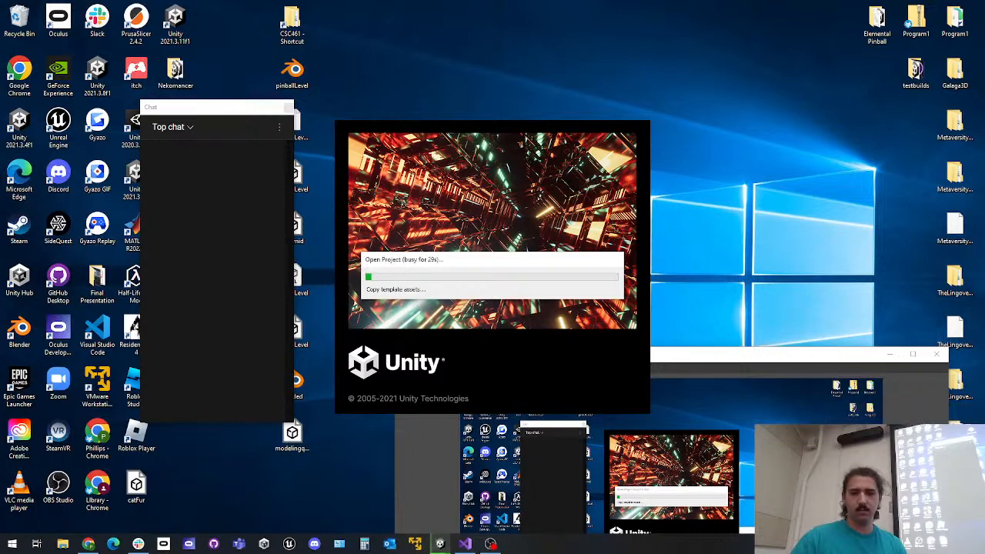
Check the running processes in Task Manager and close it
{"action": "right_click", "coordinate": [744, 547]}
{"action": "left_click", "coordinate": [748, 494]}
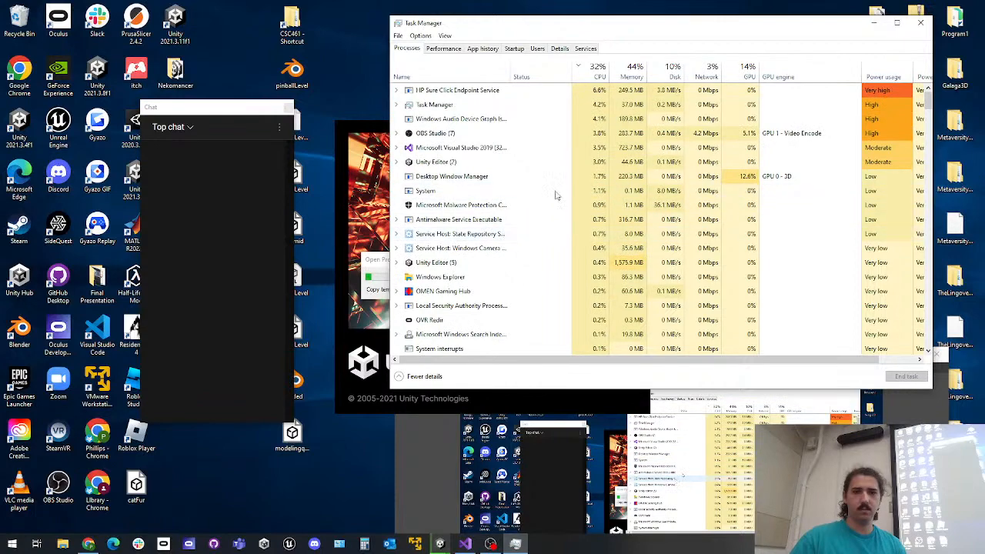
{"action": "left_click", "coordinate": [921, 23]}
Switch to Visual Studio, reload the externally modified My project solution, and close the program
{"action": "left_click", "coordinate": [464, 544]}
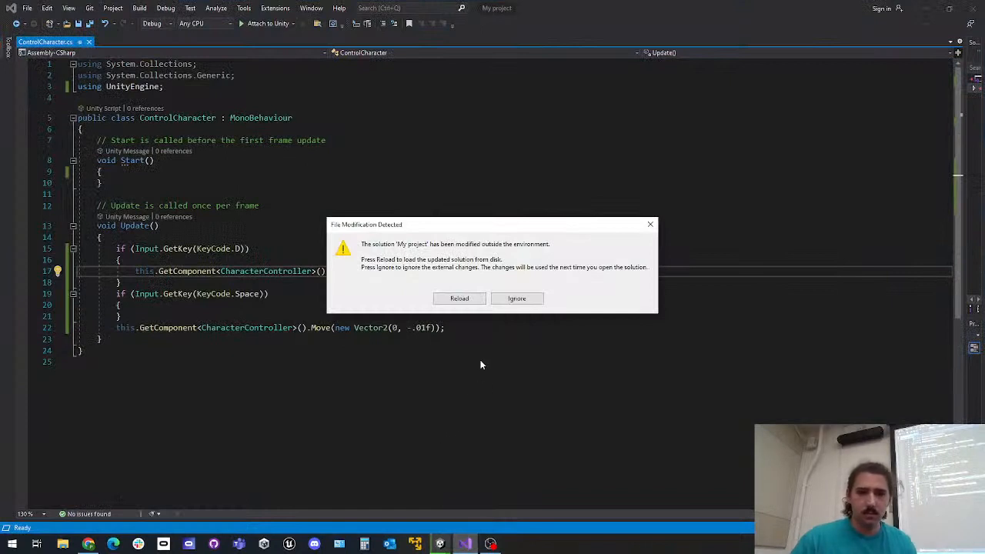
{"action": "left_click_drag", "start_coordinate": [450, 230], "coordinate": [582, 218]}
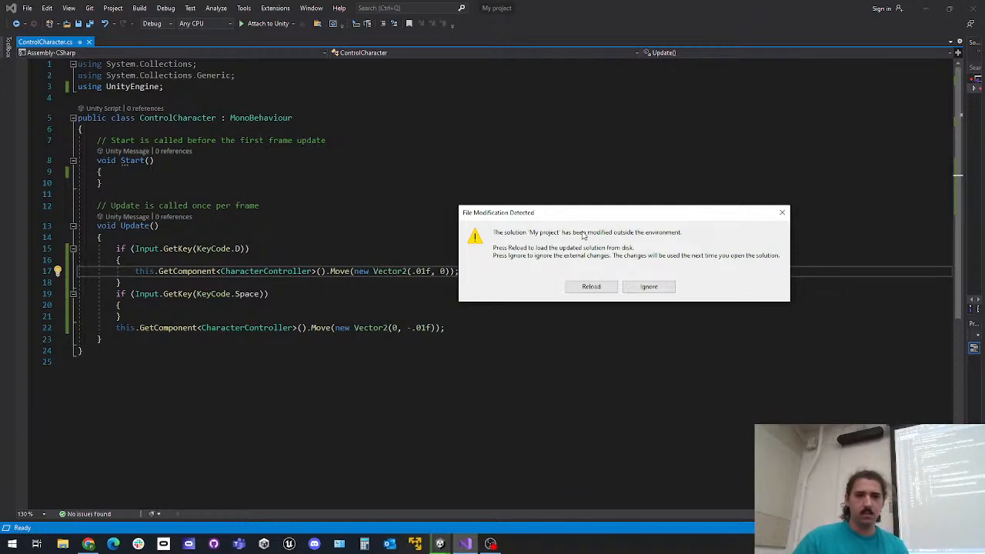
{"action": "left_click", "coordinate": [594, 288]}
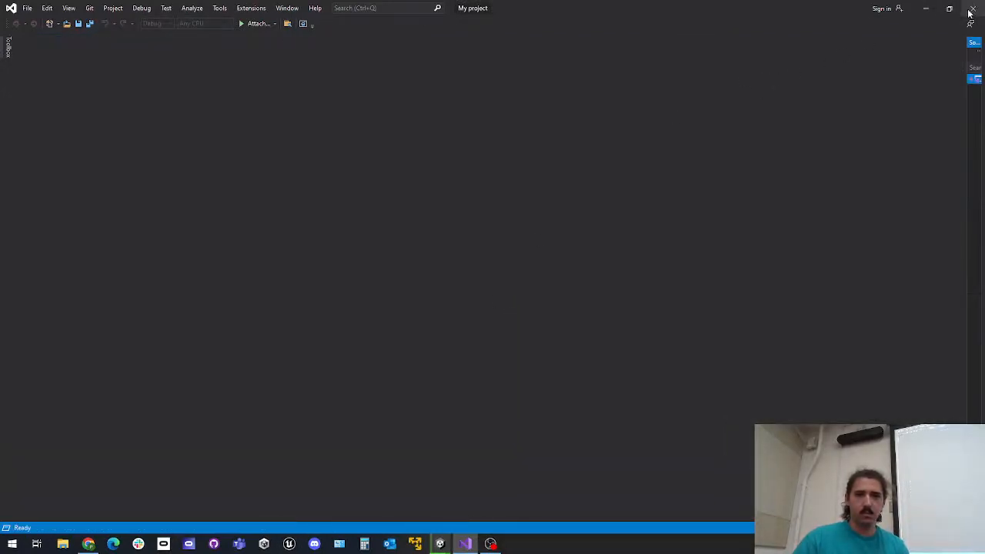
{"action": "left_click", "coordinate": [972, 7]}
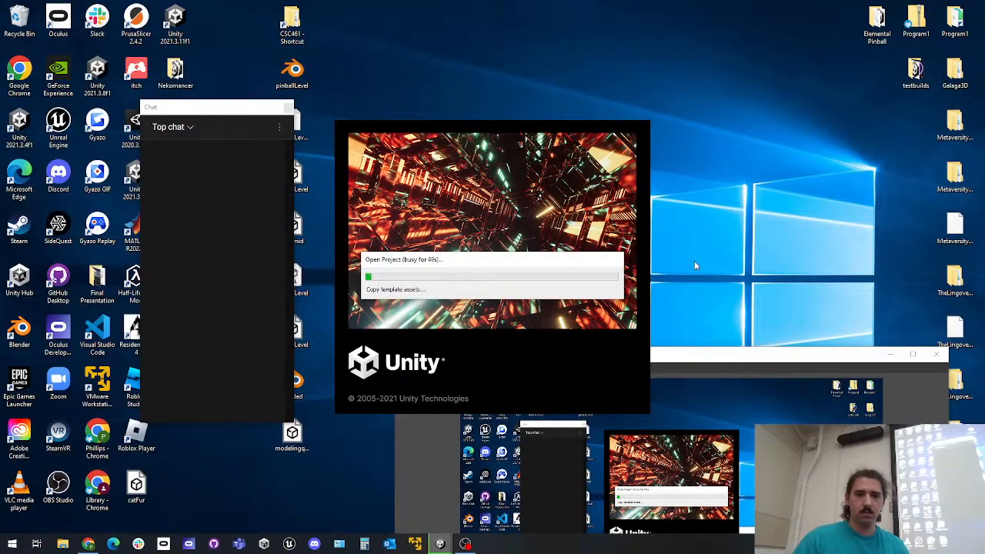
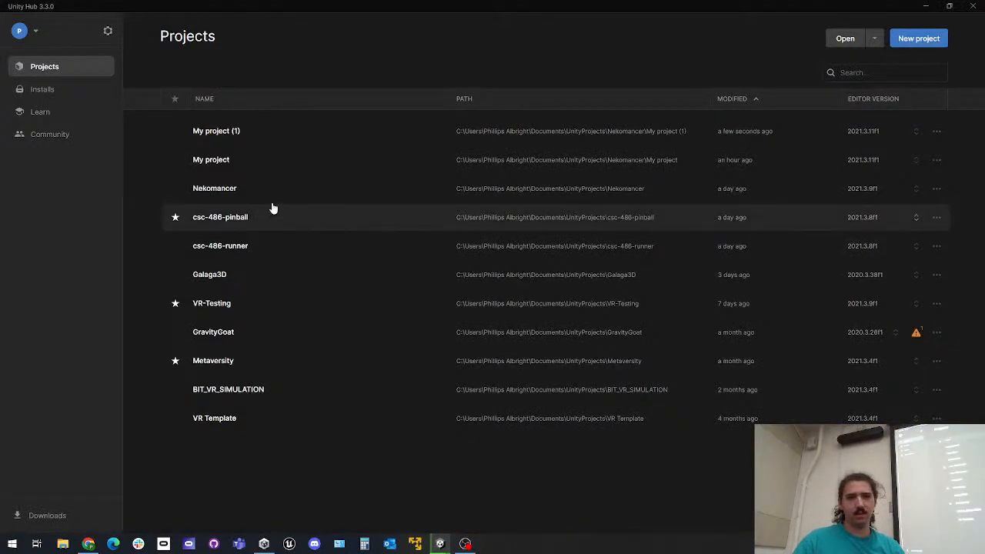
Bring the already running My project editor to the front and inspect the Square (1) object in SampleScene
{"action": "left_click", "coordinate": [283, 158]}
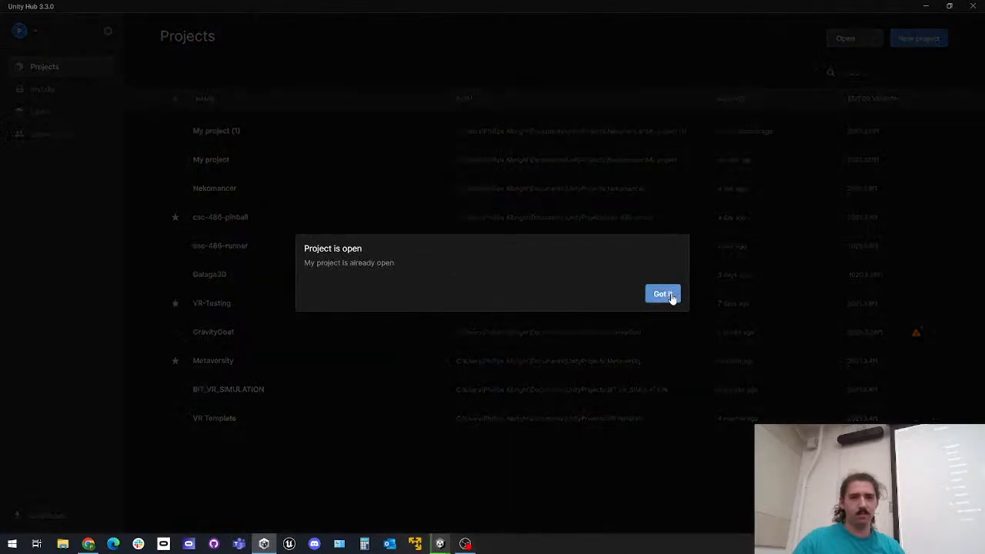
{"action": "left_click", "coordinate": [667, 293]}
{"action": "mouse_move", "coordinate": [441, 544]}
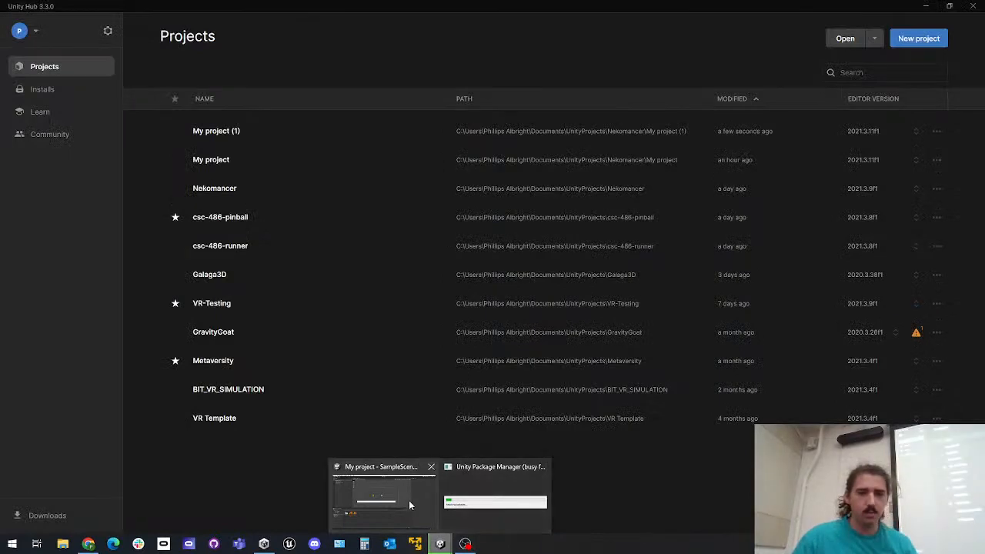
{"action": "left_click", "coordinate": [383, 496]}
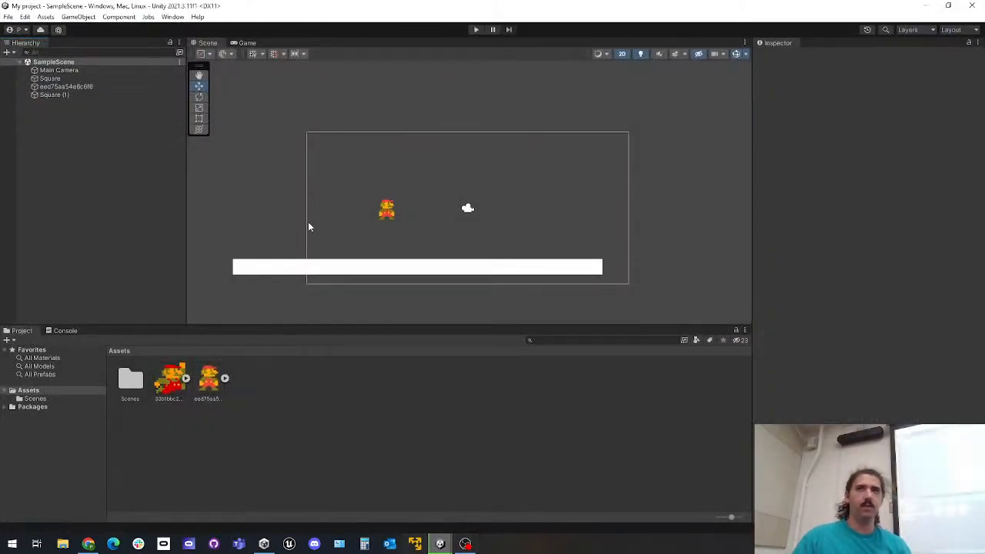
{"action": "scroll", "coordinate": [304, 229], "scroll_direction": "down", "scroll_amount": 2}
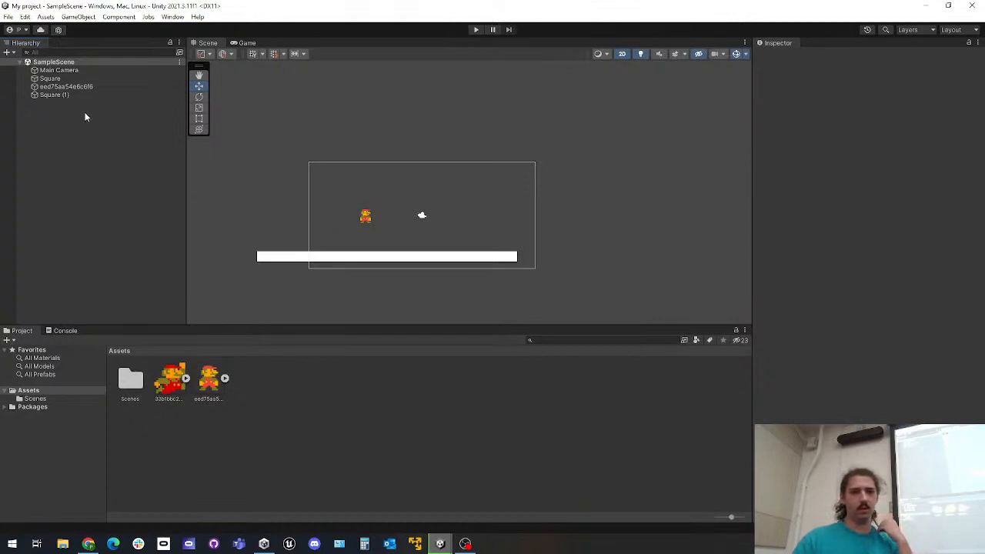
{"action": "left_click", "coordinate": [75, 93]}
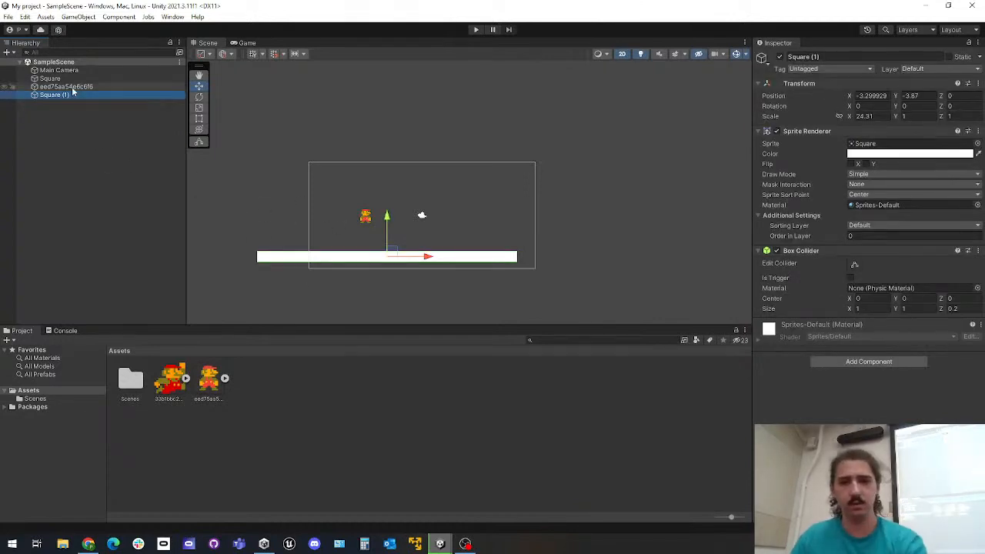
Create a scene with the default name in My project's Scenes folder and open it
{"action": "double_click", "coordinate": [131, 381]}
{"action": "right_click", "coordinate": [229, 420]}
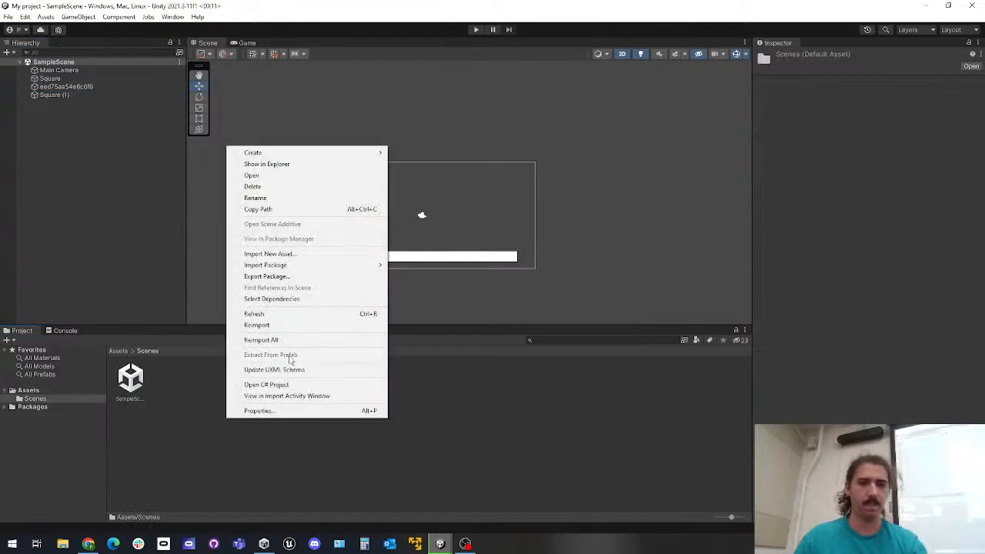
{"action": "mouse_move", "coordinate": [331, 153]}
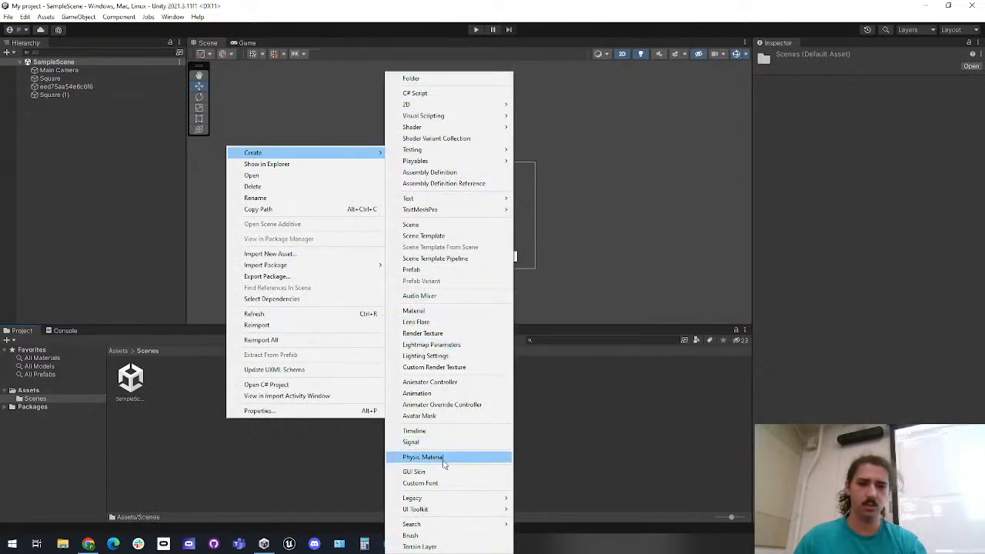
{"action": "left_click", "coordinate": [431, 224]}
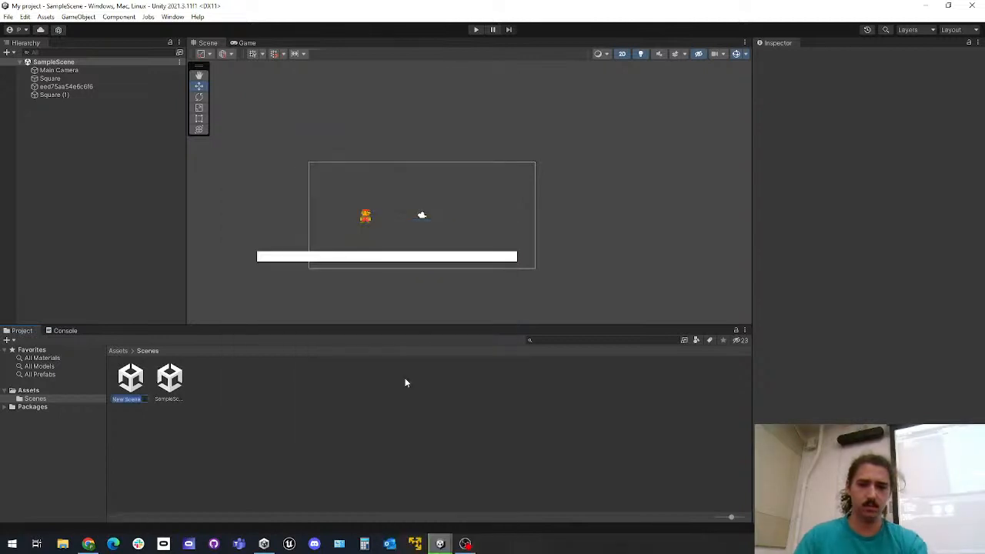
{"action": "key", "text": "Return"}
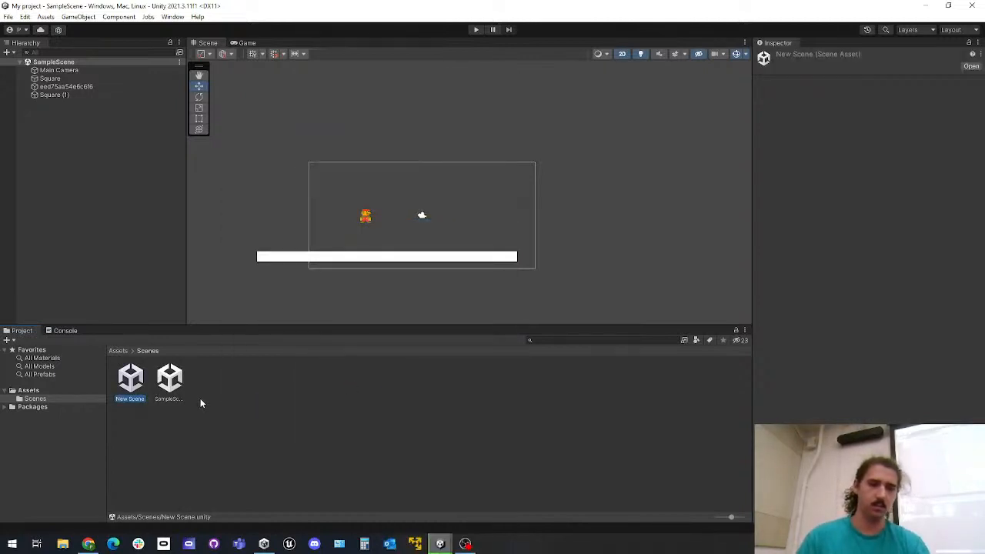
{"action": "double_click", "coordinate": [128, 387]}
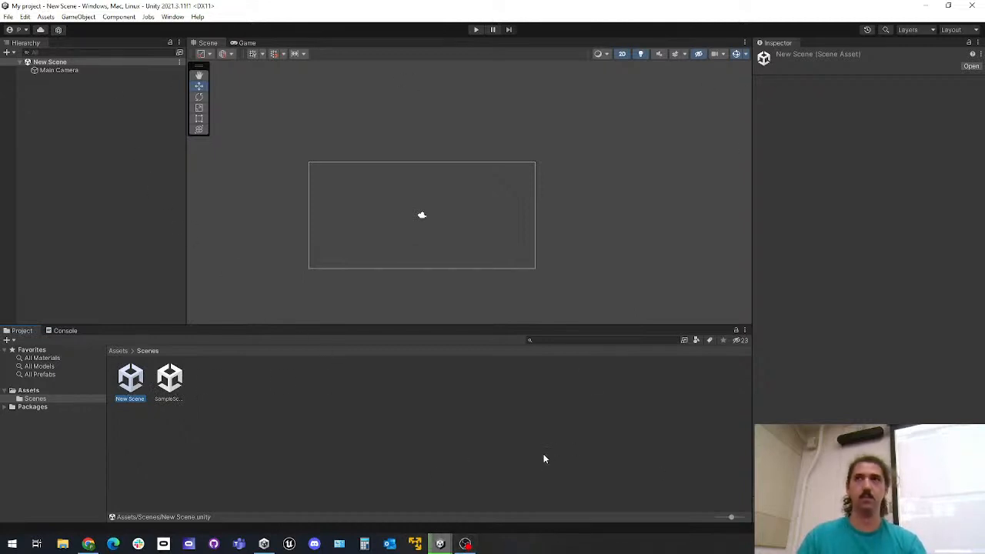
{"action": "left_click", "coordinate": [529, 467]}
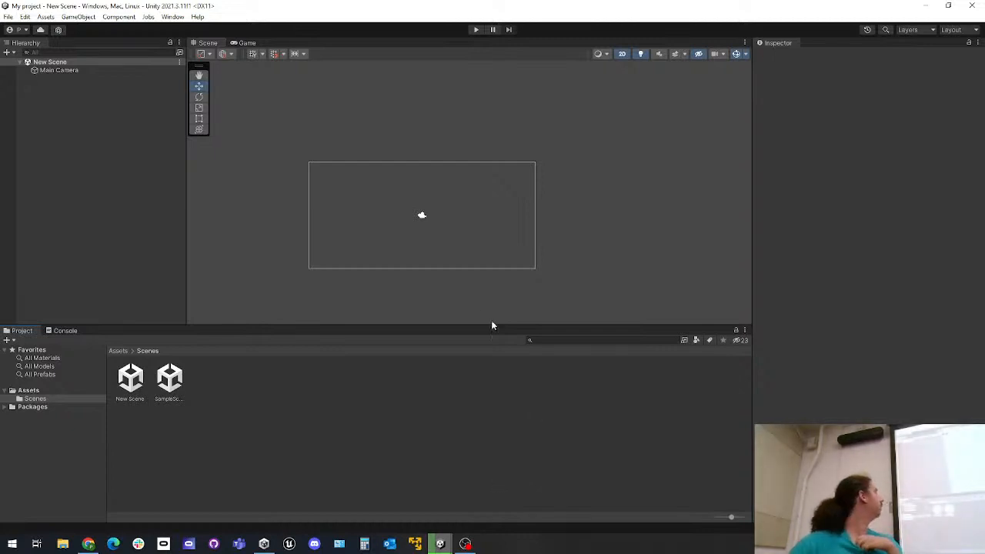
Search the editor preferences for "scale" and look through the Colors and Scene View settings
{"action": "left_click", "coordinate": [25, 17]}
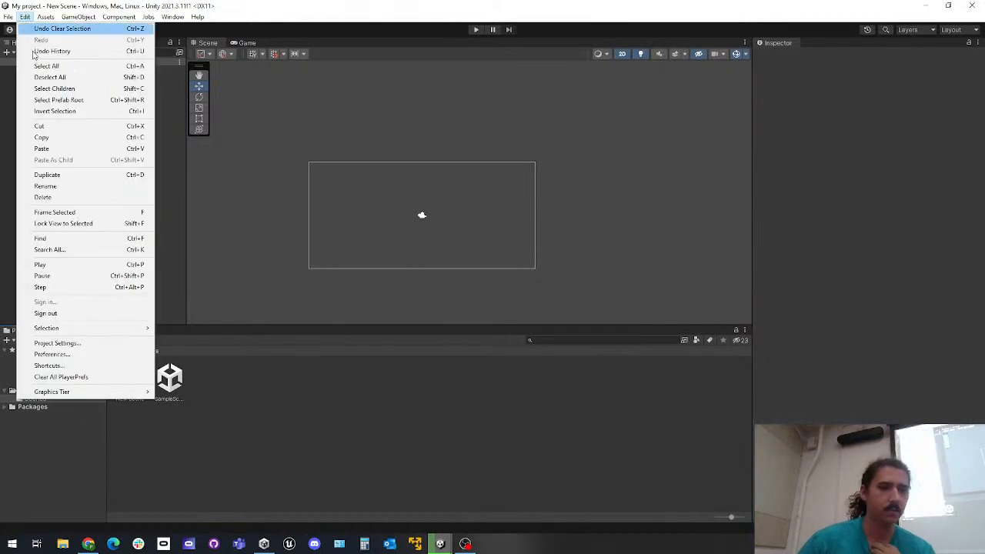
{"action": "left_click", "coordinate": [109, 351]}
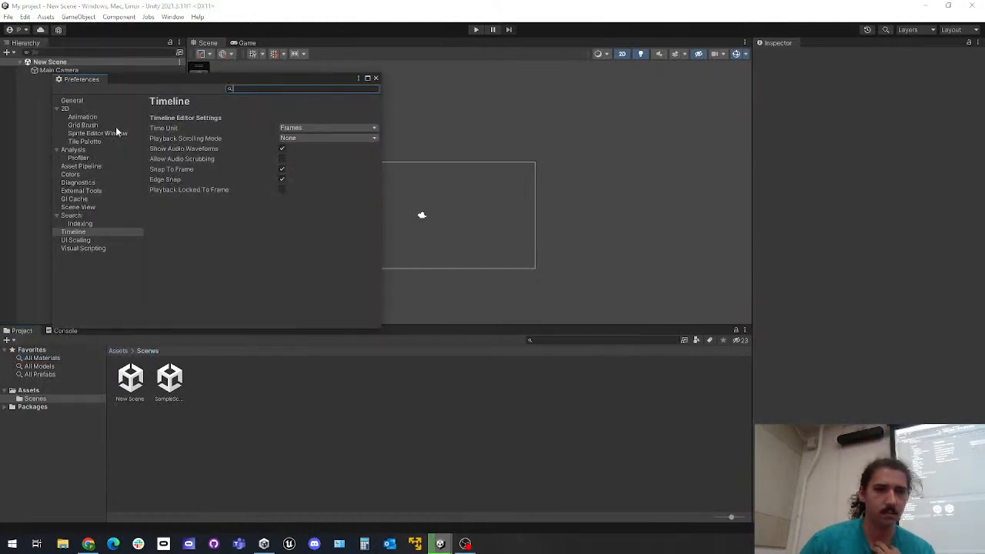
{"action": "left_click", "coordinate": [99, 100]}
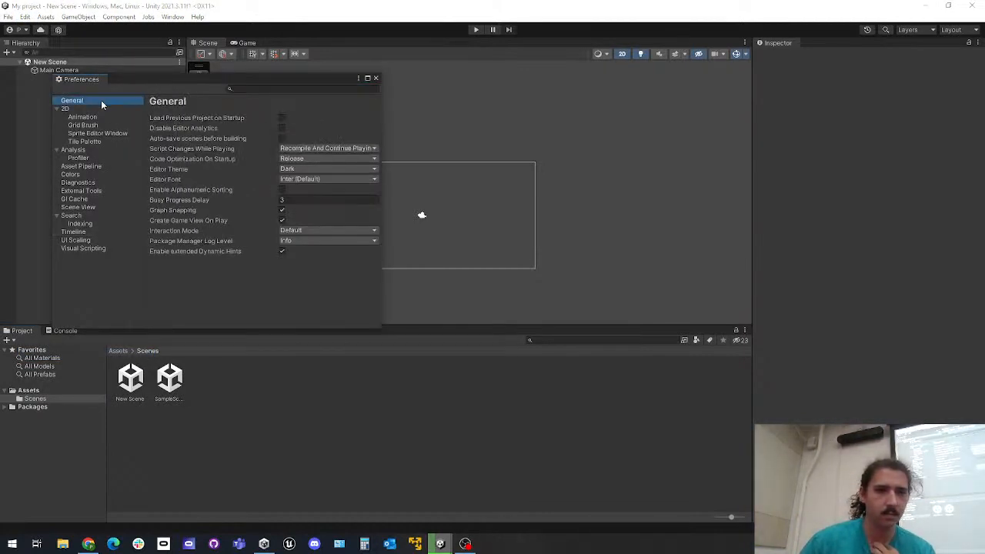
{"action": "left_click", "coordinate": [265, 89]}
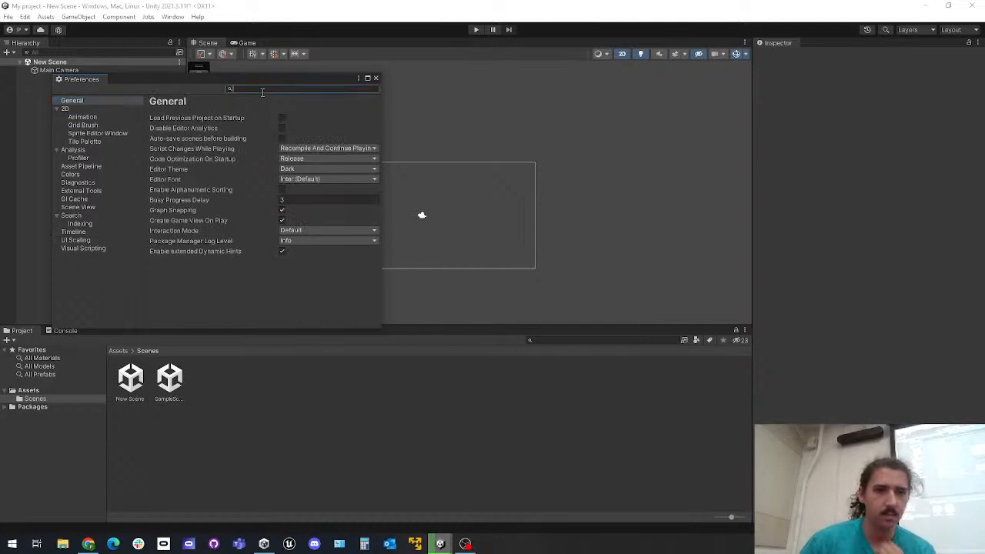
{"action": "type", "text": "scale"}
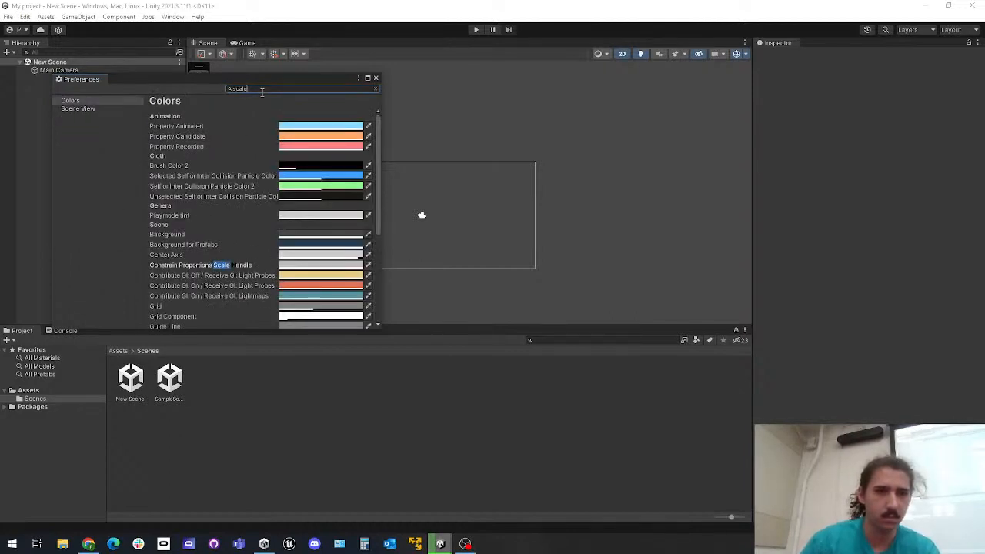
{"action": "scroll", "coordinate": [231, 115], "scroll_direction": "down", "scroll_amount": 10}
{"action": "left_click", "coordinate": [78, 108]}
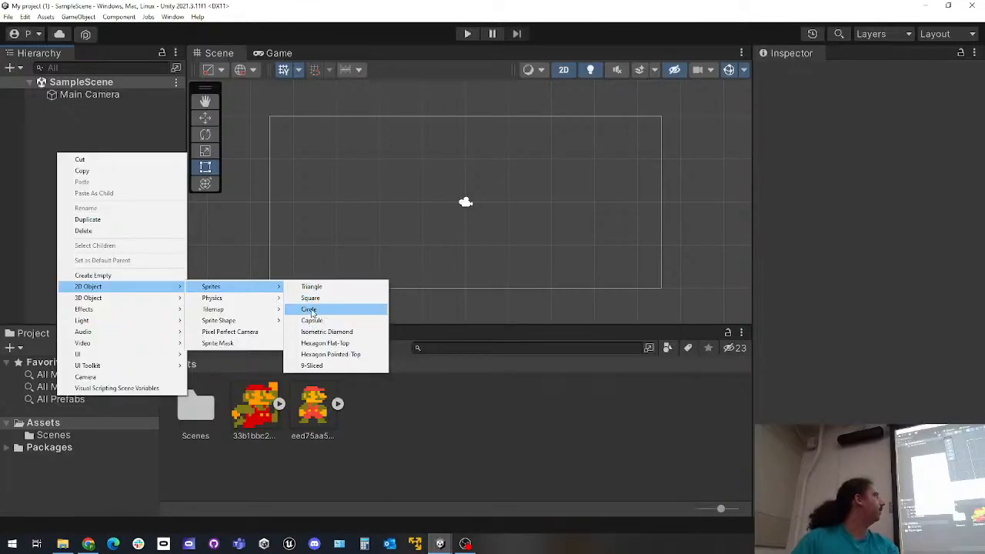
Switch to the My project (1) editor and add a 2D square sprite to SampleScene
{"action": "left_click", "coordinate": [319, 298]}
{"action": "scroll", "coordinate": [470, 235], "scroll_direction": "up", "scroll_amount": 5}
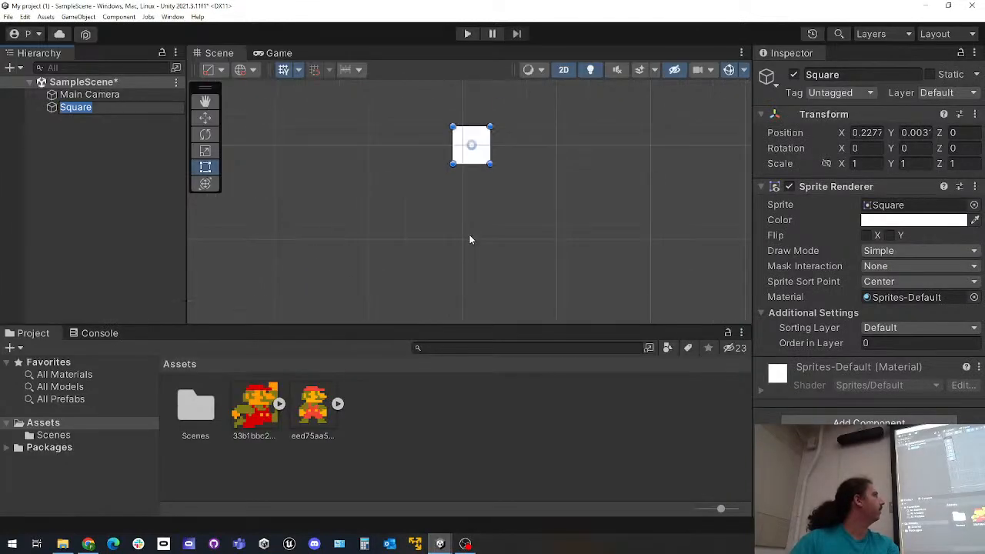
{"action": "middle_click_drag", "start_coordinate": [480, 193], "coordinate": [433, 321]}
{"action": "scroll", "coordinate": [444, 259], "scroll_direction": "down", "scroll_amount": 4}
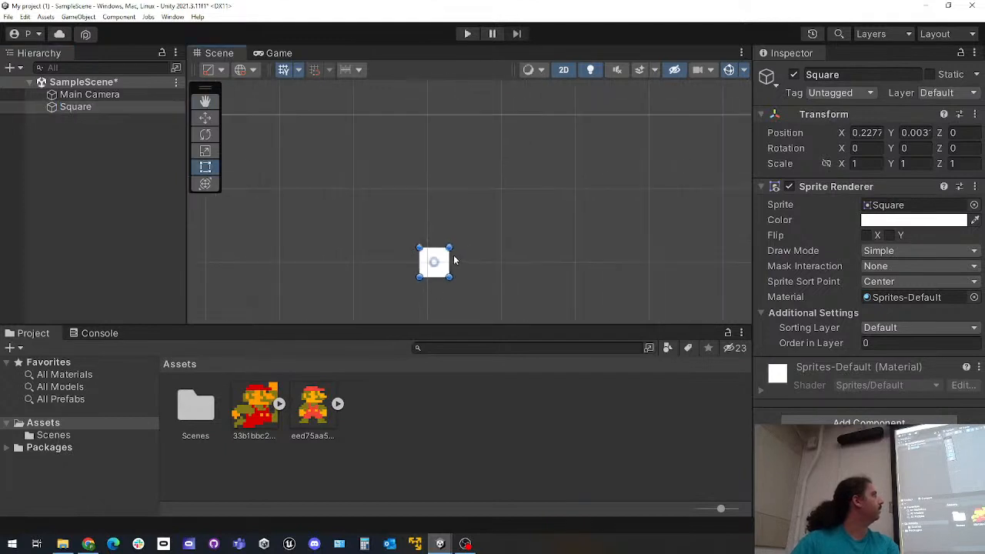
{"action": "scroll", "coordinate": [443, 259], "scroll_direction": "down", "scroll_amount": 3}
{"action": "scroll", "coordinate": [482, 260], "scroll_direction": "up", "scroll_amount": 3}
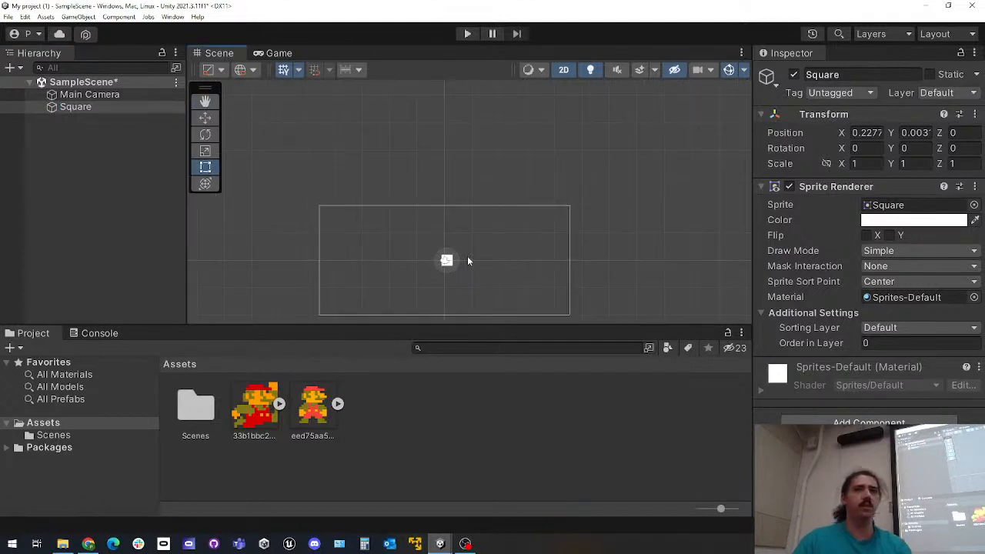
{"action": "middle_click_drag", "start_coordinate": [482, 260], "coordinate": [470, 185]}
{"action": "scroll", "coordinate": [438, 227], "scroll_direction": "up", "scroll_amount": 2}
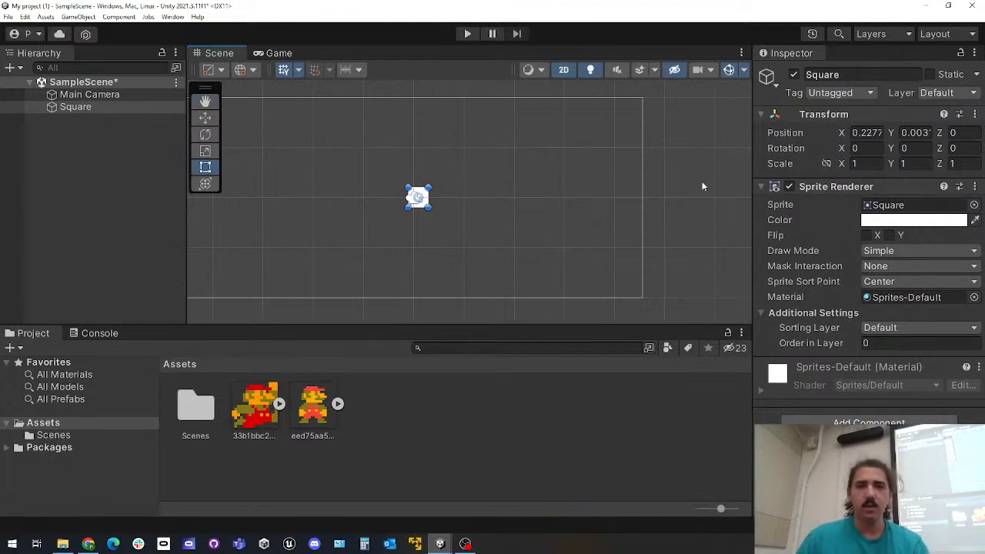
Inspect the Main Camera's settings, and change the square's sprite color to red
{"action": "left_click", "coordinate": [101, 94]}
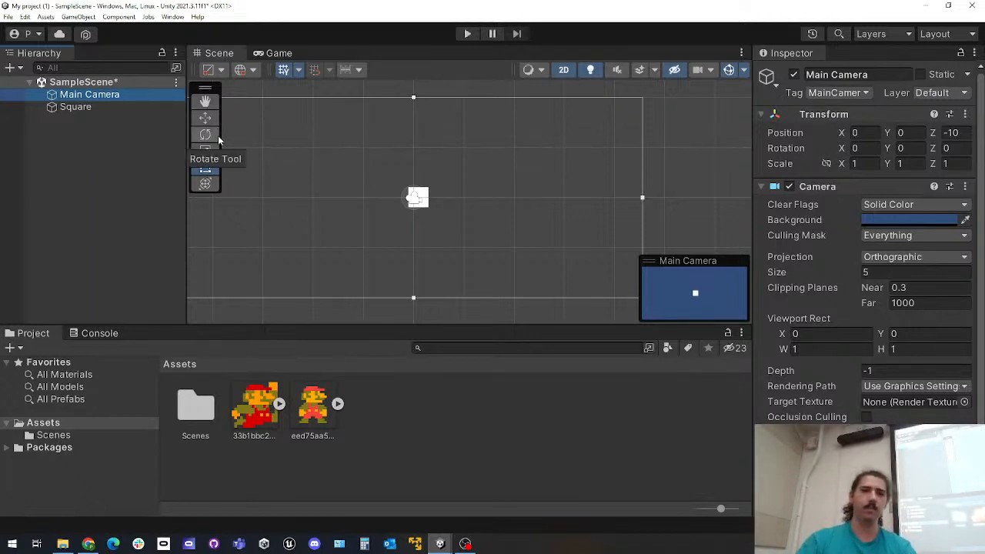
{"action": "left_click", "coordinate": [111, 107]}
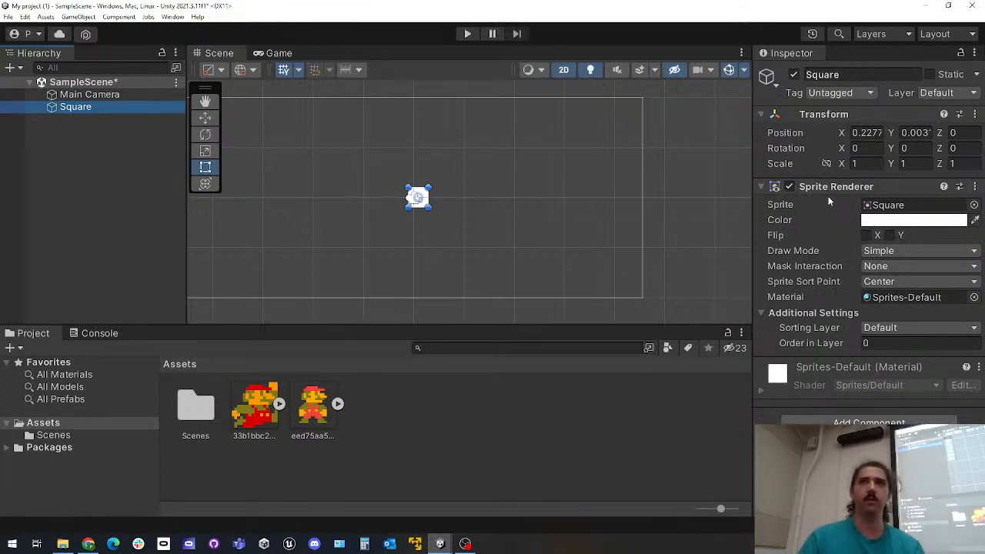
{"action": "left_click", "coordinate": [886, 221]}
{"action": "left_click", "coordinate": [894, 248]}
{"action": "left_click_drag", "start_coordinate": [858, 264], "coordinate": [915, 254]}
Hide all gizmos in the Scene view and set the square's sprite color to white
{"action": "left_click", "coordinate": [727, 74]}
{"action": "left_click", "coordinate": [727, 74]}
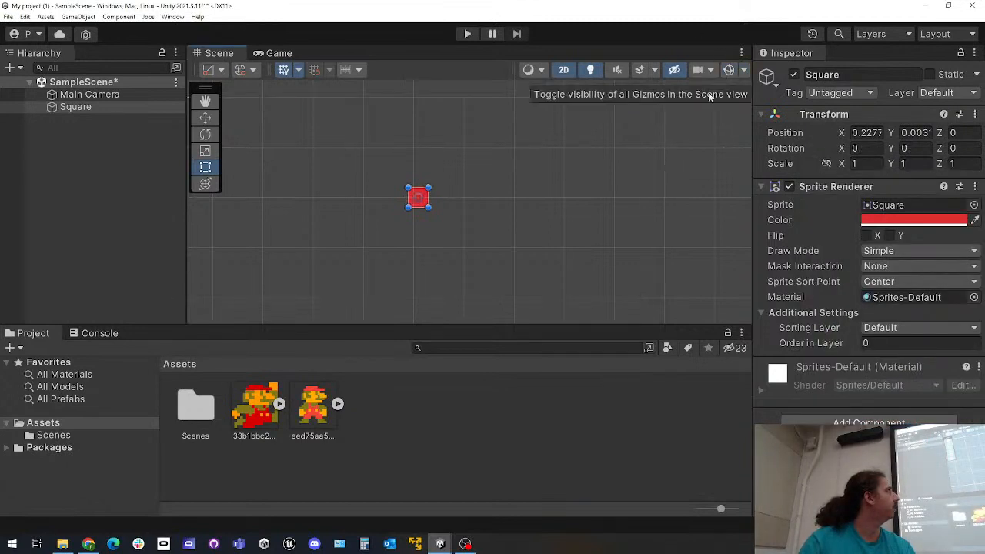
{"action": "left_click", "coordinate": [884, 221]}
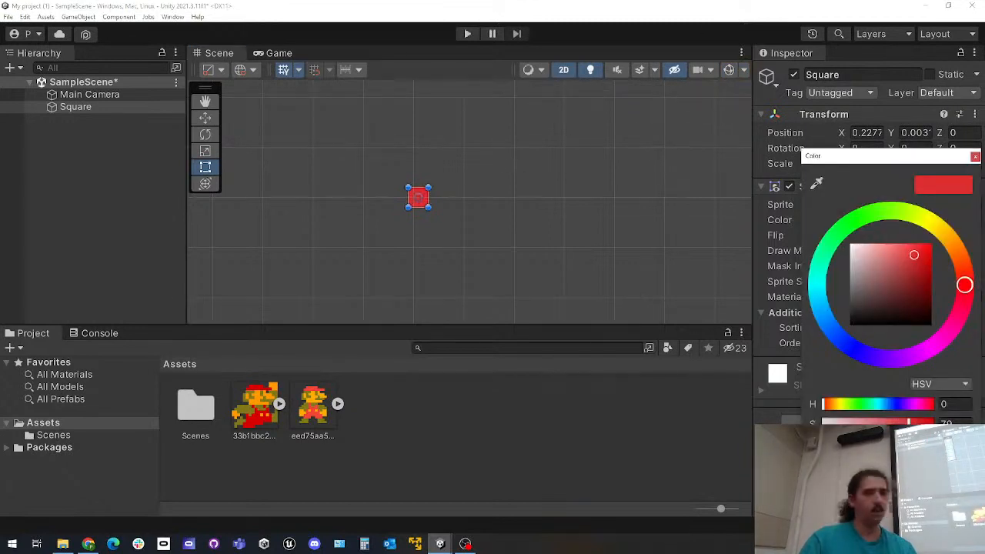
{"action": "left_click_drag", "start_coordinate": [882, 280], "coordinate": [847, 240]}
{"action": "left_click", "coordinate": [556, 443]}
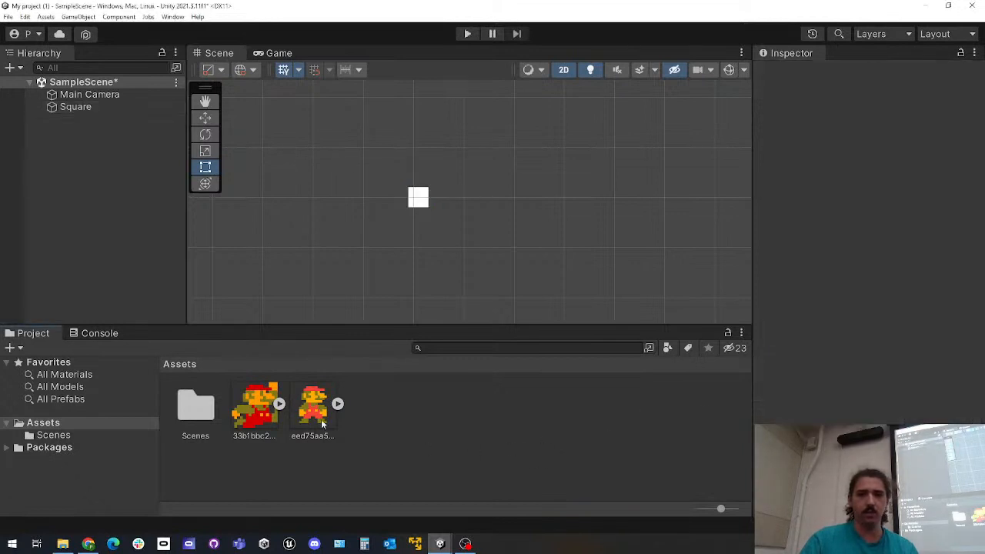
Assign the 33b1bbc23398be7 image as the square's sprite, and replace it with the eed75aa54e6c6f6 image
{"action": "left_click", "coordinate": [418, 199]}
{"action": "left_click_drag", "start_coordinate": [253, 401], "coordinate": [889, 208]}
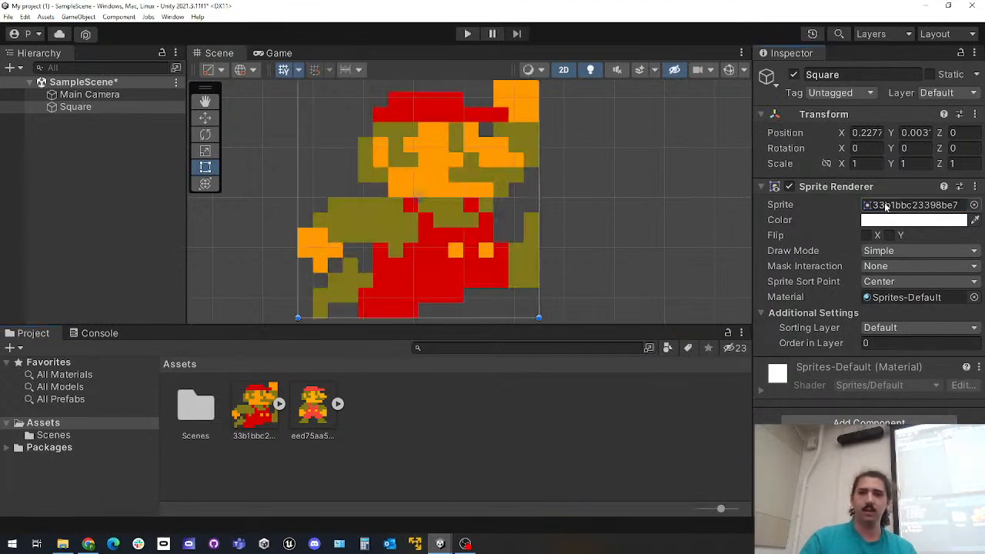
{"action": "scroll", "coordinate": [526, 240], "scroll_direction": "down", "scroll_amount": 8}
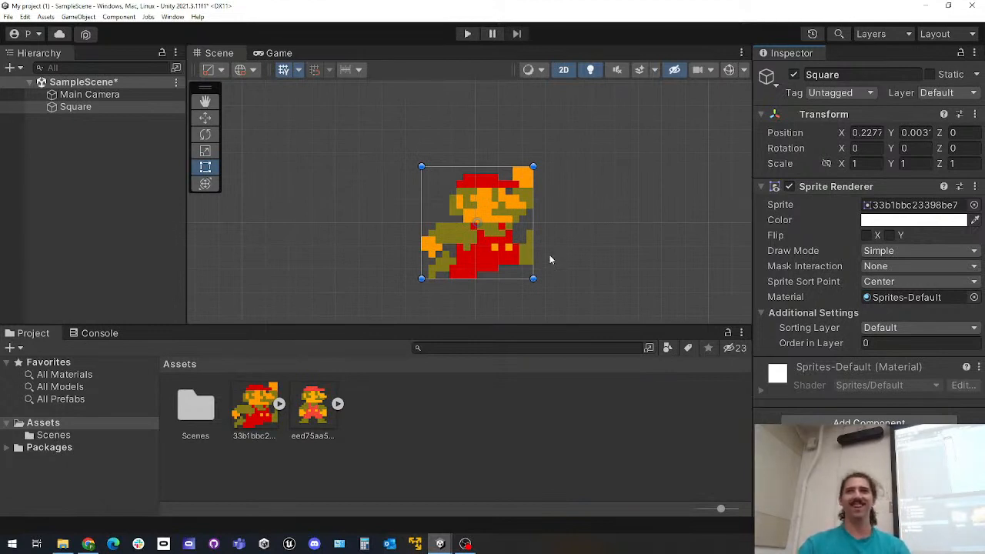
{"action": "scroll", "coordinate": [548, 254], "scroll_direction": "down", "scroll_amount": 3}
{"action": "scroll", "coordinate": [516, 247], "scroll_direction": "up", "scroll_amount": 4}
{"action": "left_click_drag", "start_coordinate": [320, 412], "coordinate": [913, 207]}
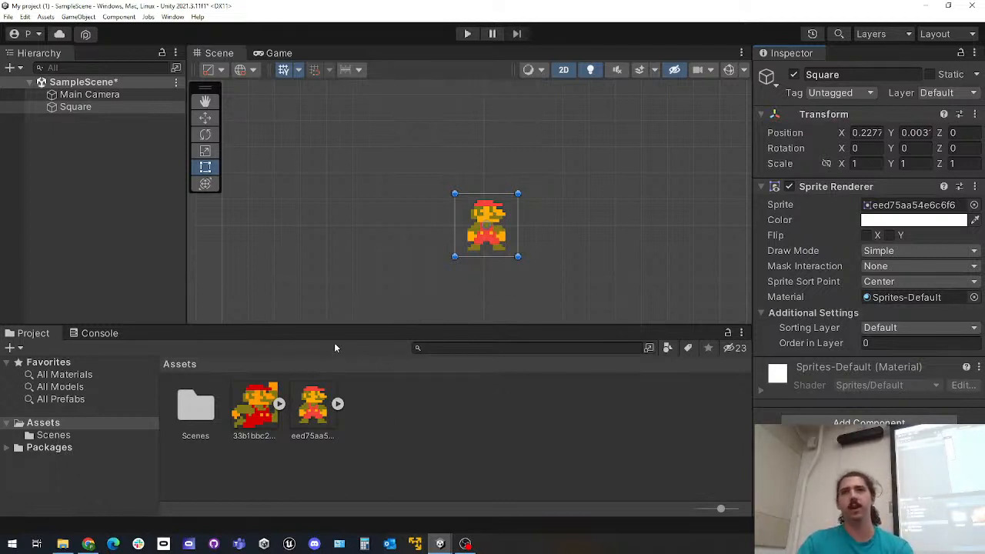
Set the eed75aa54e6c6f6 texture's Pixels Per Unit to 1024 and apply the import settings
{"action": "left_click", "coordinate": [312, 408]}
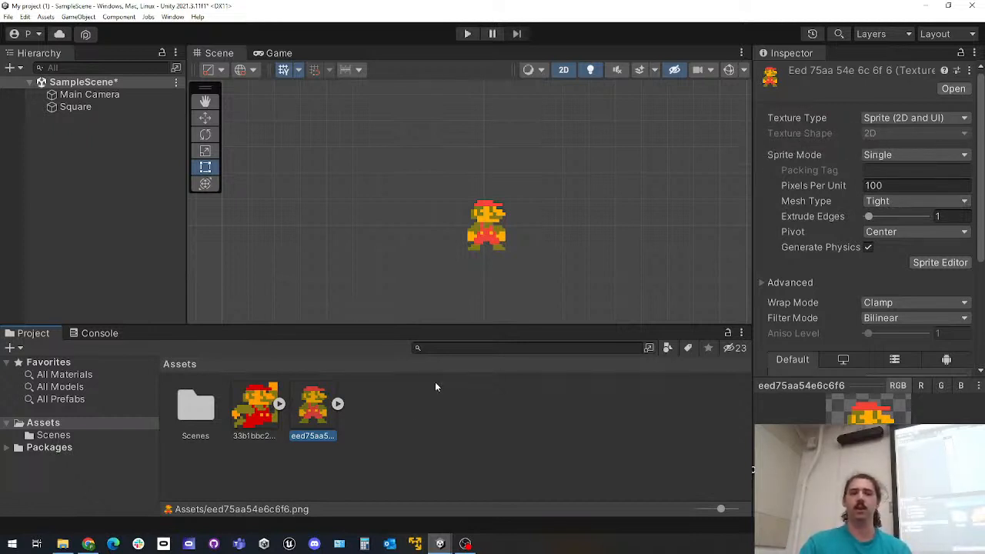
{"action": "left_click", "coordinate": [876, 120]}
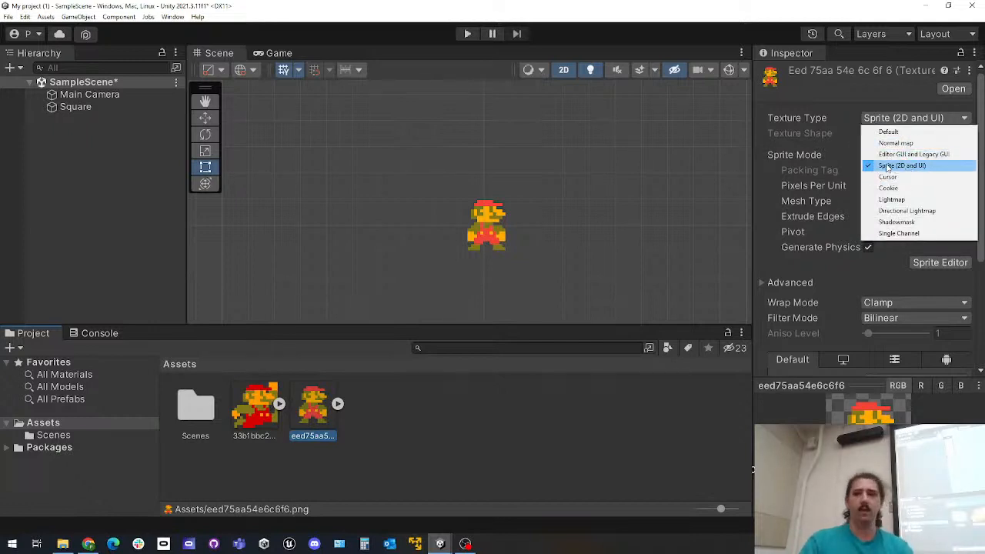
{"action": "left_click", "coordinate": [788, 123]}
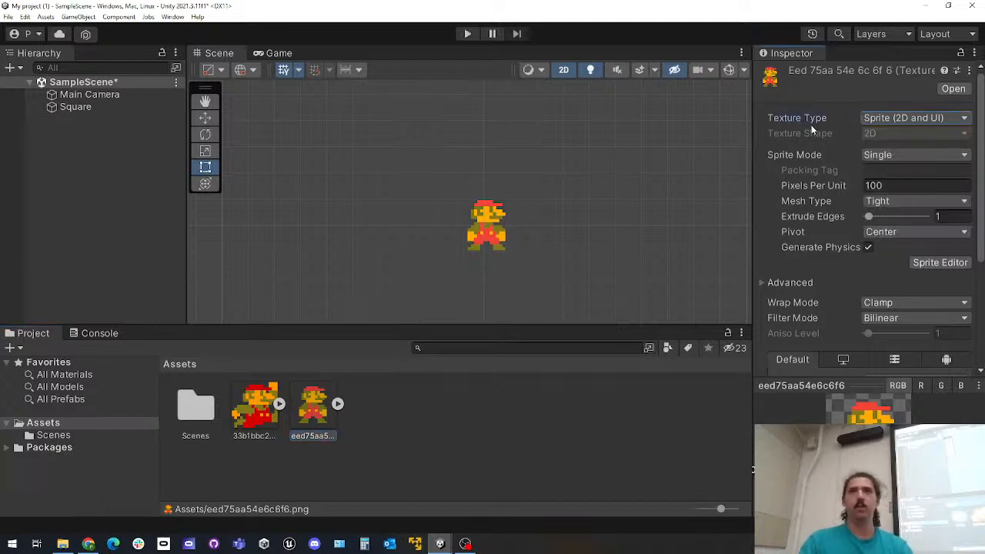
{"action": "left_click", "coordinate": [885, 185]}
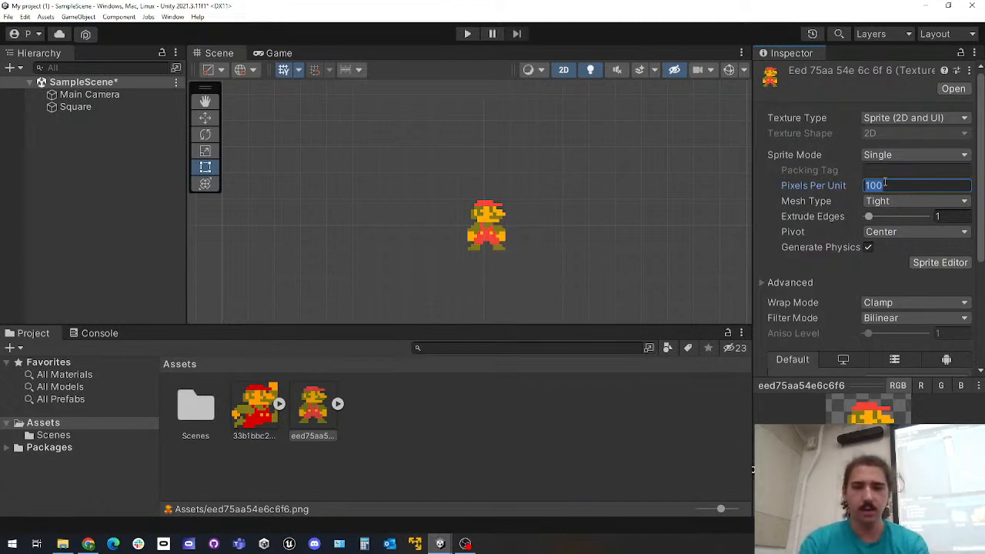
{"action": "type", "text": "10"}
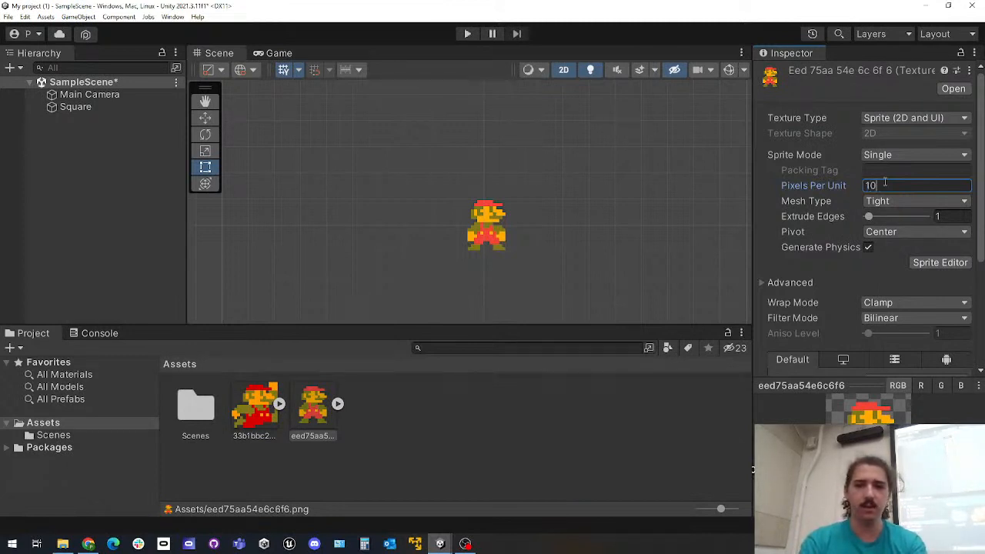
{"action": "type", "text": "24"}
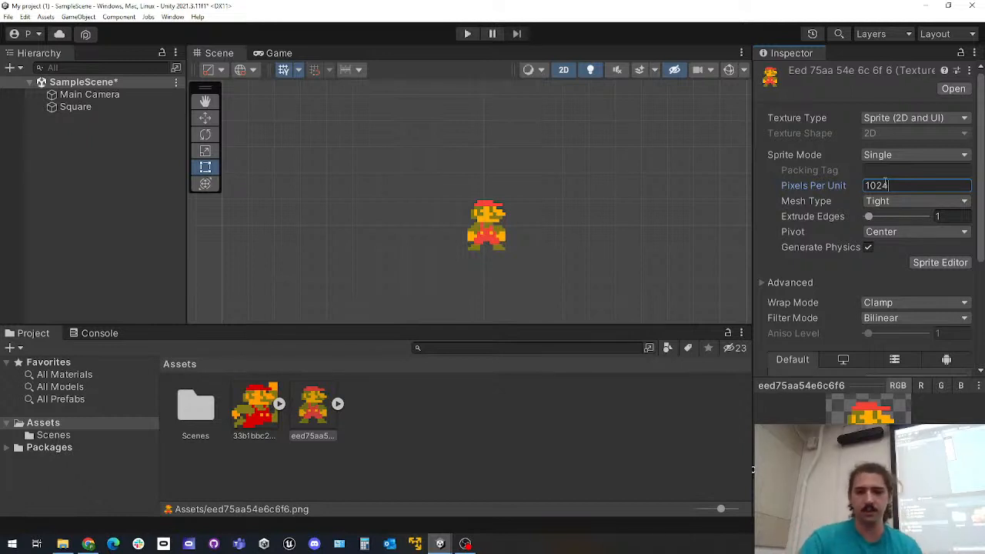
{"action": "scroll", "coordinate": [838, 295], "scroll_direction": "down", "scroll_amount": 4}
{"action": "scroll", "coordinate": [831, 285], "scroll_direction": "up", "scroll_amount": 4}
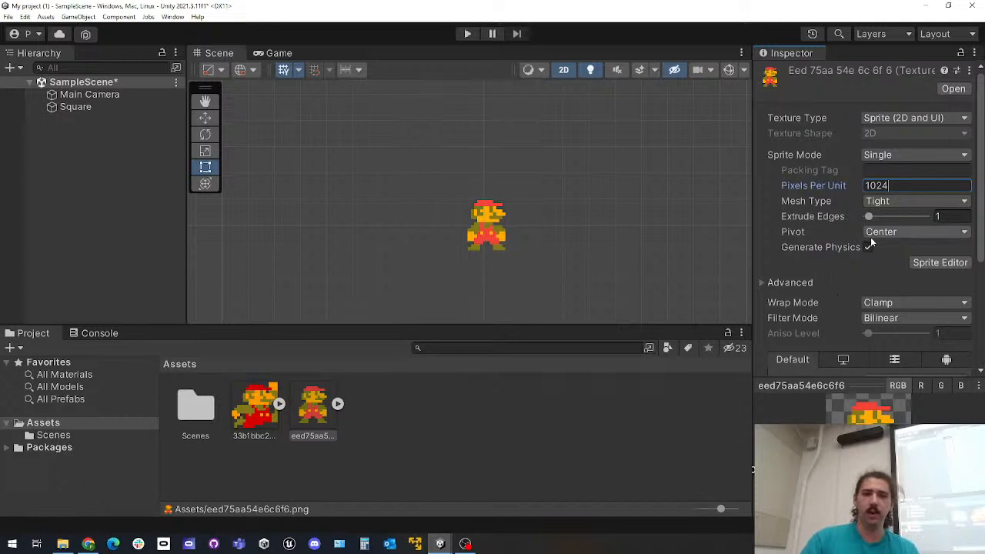
{"action": "scroll", "coordinate": [873, 254], "scroll_direction": "down", "scroll_amount": 4}
{"action": "left_click", "coordinate": [956, 301]}
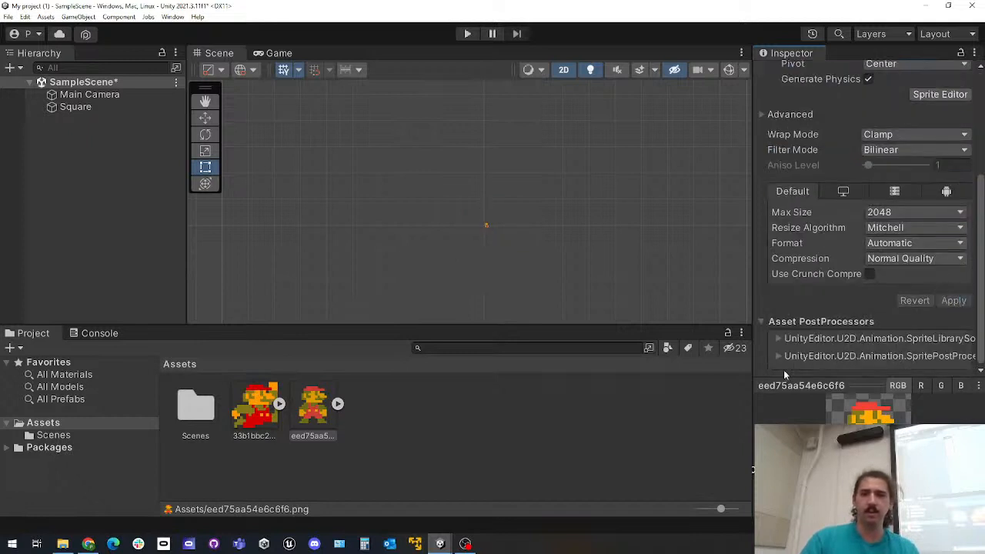
Examine the rescaled Mario sprite against the scene grid and inspect the Square object's components
{"action": "scroll", "coordinate": [551, 268], "scroll_direction": "up", "scroll_amount": 6}
{"action": "middle_click_drag", "start_coordinate": [596, 243], "coordinate": [587, 272]}
{"action": "scroll", "coordinate": [403, 226], "scroll_direction": "up", "scroll_amount": 3}
{"action": "middle_click_drag", "start_coordinate": [393, 170], "coordinate": [512, 263]}
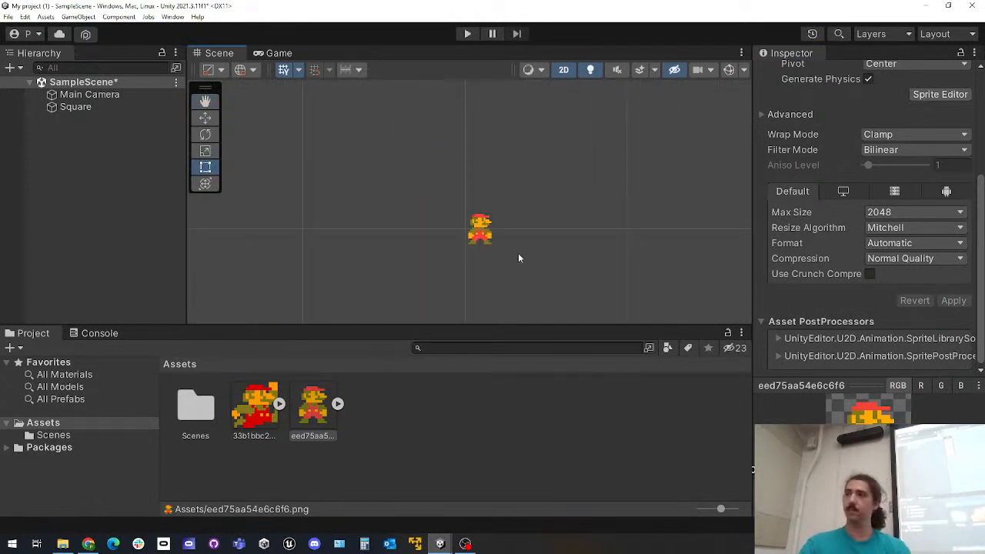
{"action": "scroll", "coordinate": [523, 255], "scroll_direction": "down", "scroll_amount": 2}
{"action": "scroll", "coordinate": [528, 252], "scroll_direction": "down", "scroll_amount": 1}
{"action": "left_click", "coordinate": [94, 108]}
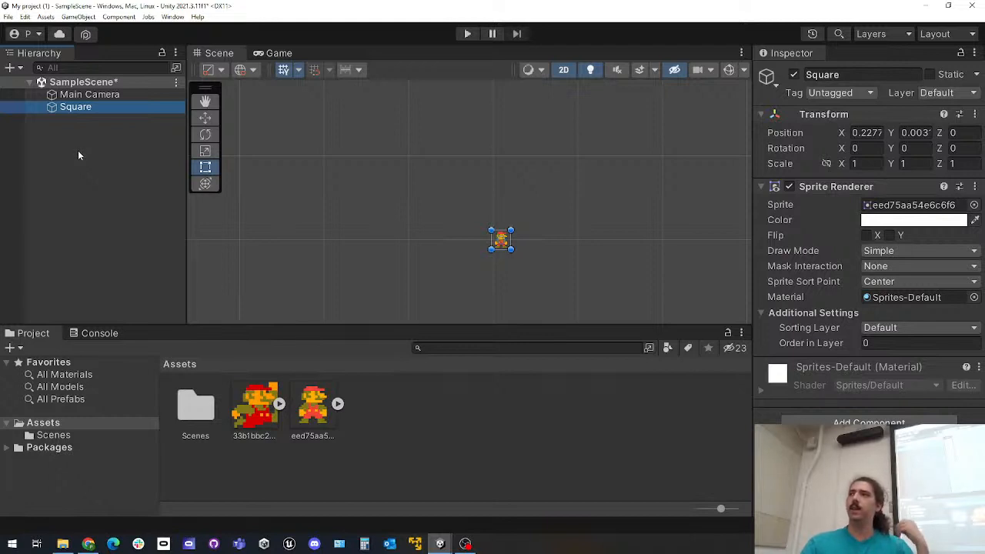
Create an empty game object in SampleScene and add a Sprite Renderer component to it
{"action": "right_click", "coordinate": [54, 164]}
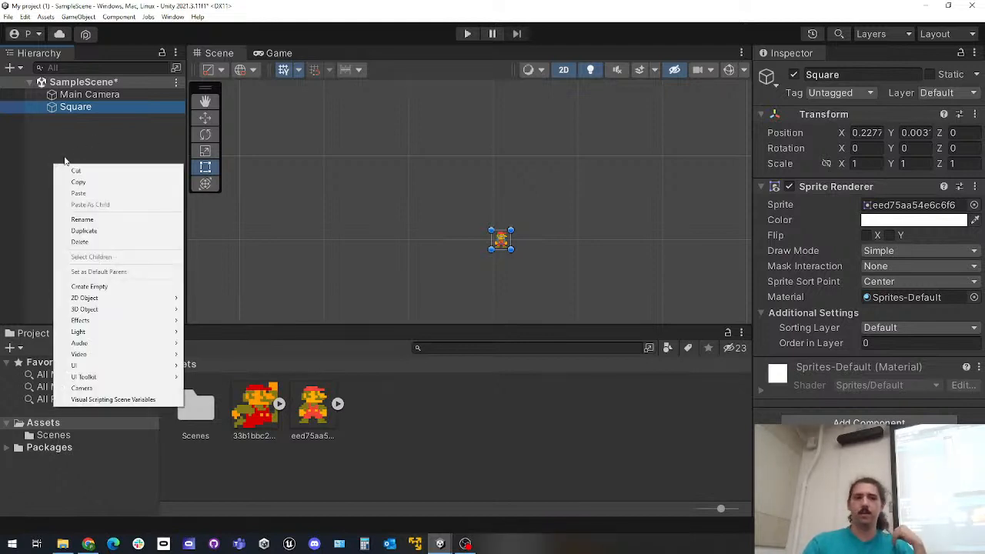
{"action": "left_click", "coordinate": [57, 140]}
{"action": "right_click", "coordinate": [57, 141]}
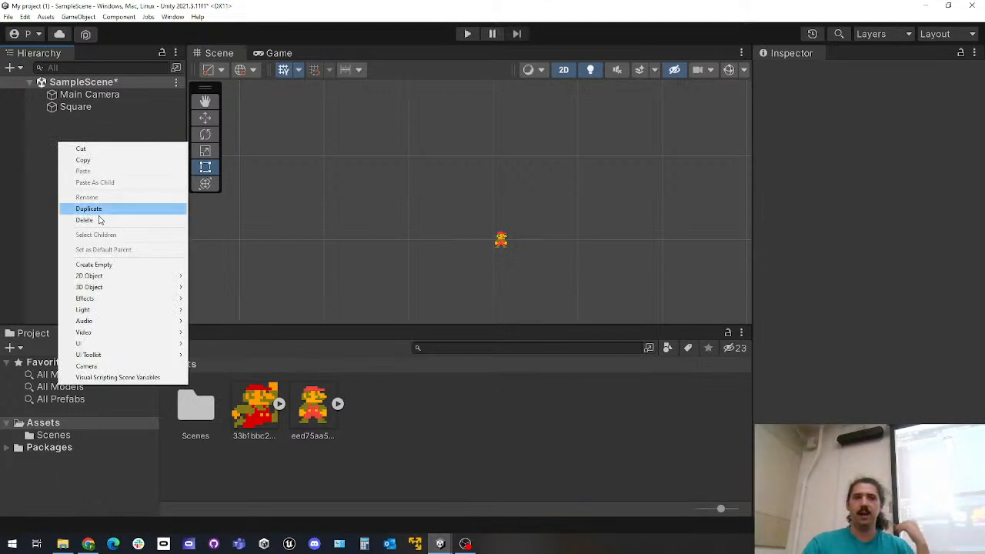
{"action": "left_click", "coordinate": [96, 264]}
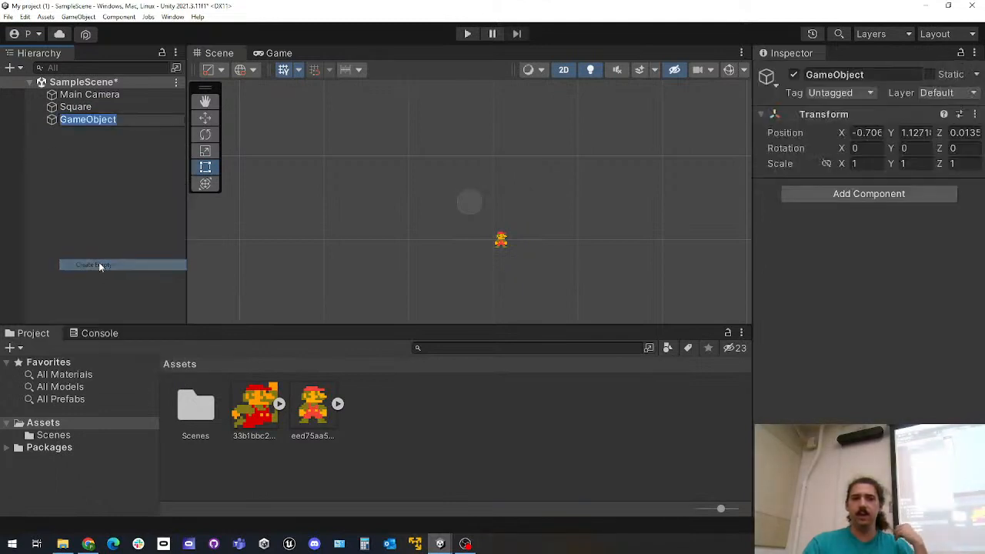
{"action": "left_click", "coordinate": [812, 189]}
{"action": "type", "text": "spri"}
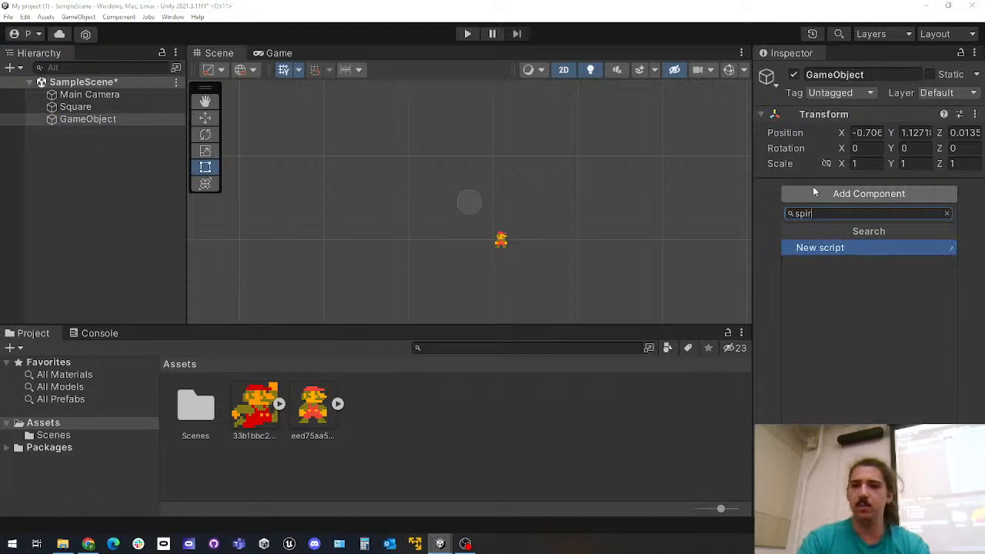
{"action": "type", "text": "te"}
{"action": "key", "text": "Down"}
{"action": "key", "text": "Down"}
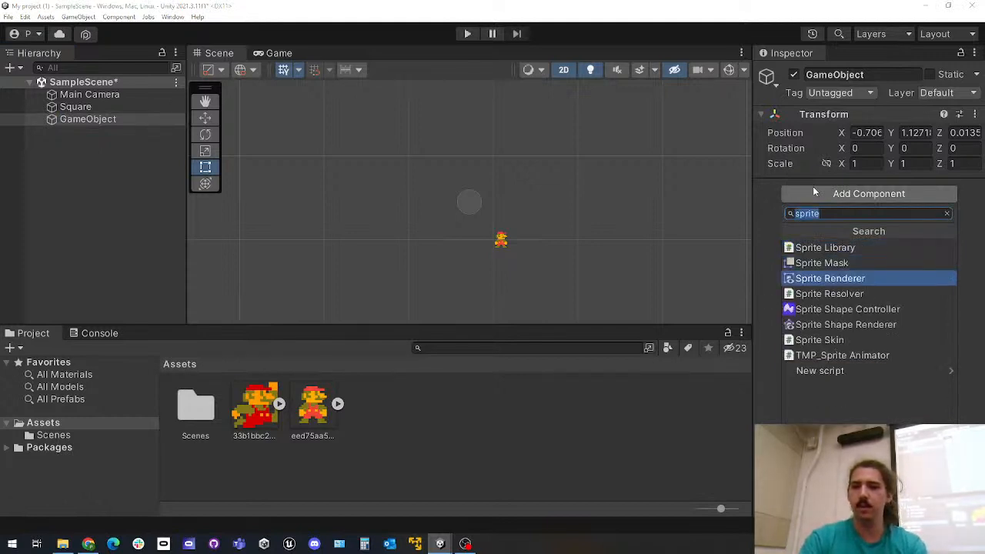
{"action": "key", "text": "Return"}
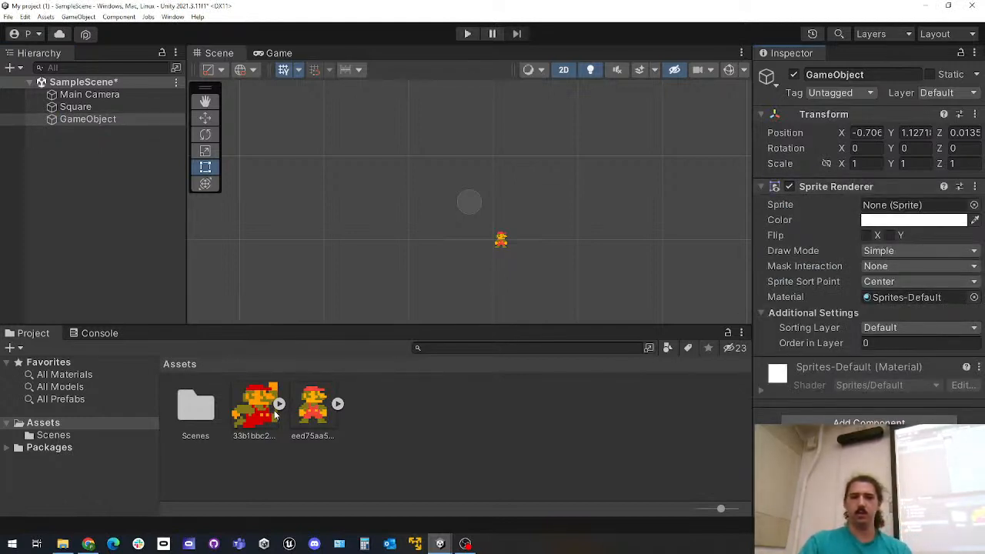
Assign the 33b1bbc23398be7 image as the new game object's sprite
{"action": "left_click_drag", "start_coordinate": [739, 319], "coordinate": [908, 205]}
{"action": "scroll", "coordinate": [631, 254], "scroll_direction": "down", "scroll_amount": 5}
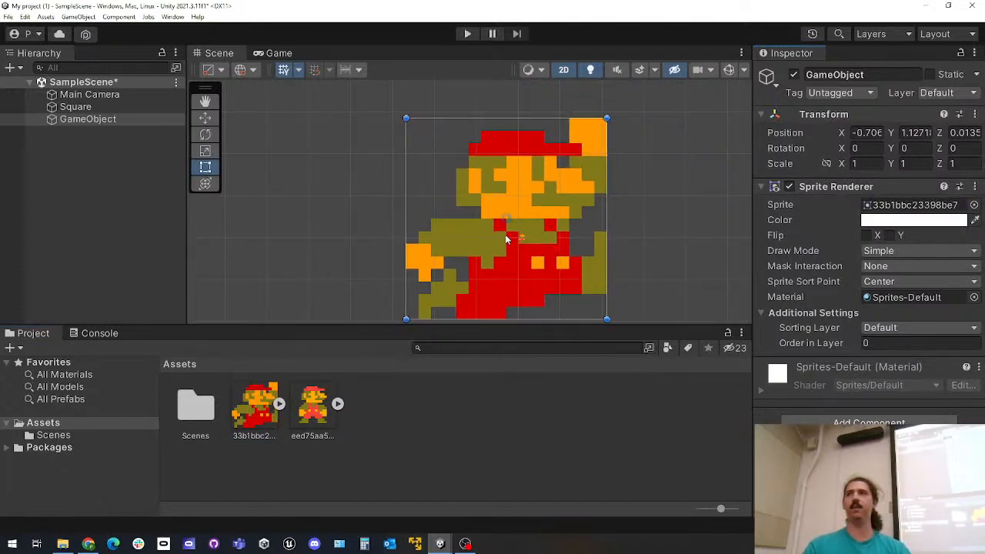
{"action": "left_click", "coordinate": [86, 122]}
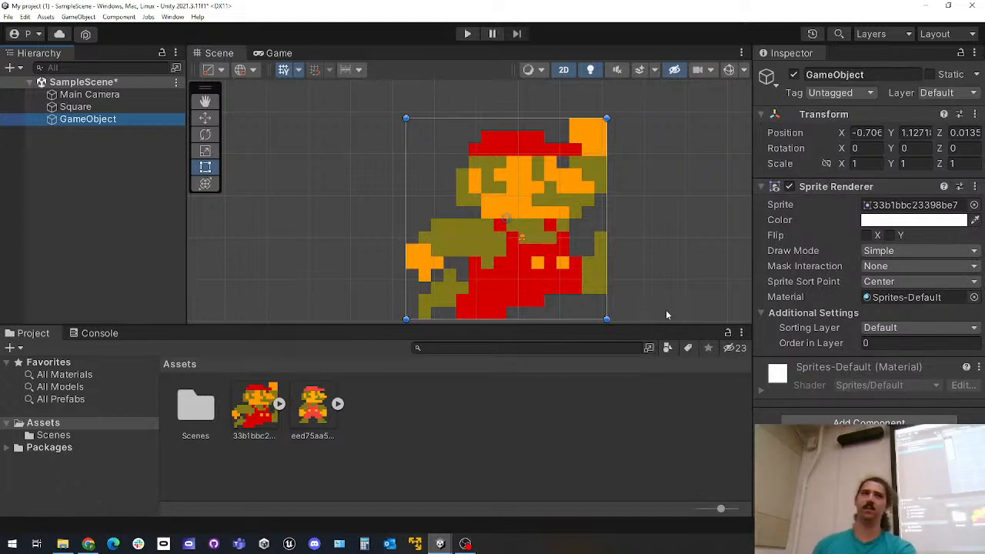
Compare the Square and GameObject sprites' sizes and Sprite Renderer settings in the scene
{"action": "left_click", "coordinate": [102, 106]}
{"action": "scroll", "coordinate": [403, 190], "scroll_direction": "up", "scroll_amount": 3}
{"action": "scroll", "coordinate": [434, 192], "scroll_direction": "down", "scroll_amount": 2}
{"action": "scroll", "coordinate": [482, 239], "scroll_direction": "up", "scroll_amount": 3}
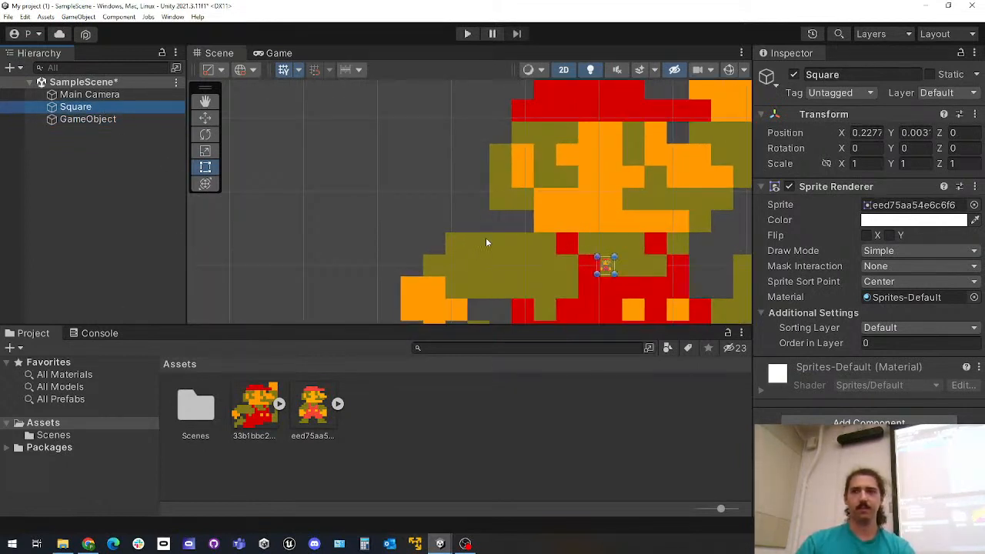
{"action": "middle_click_drag", "start_coordinate": [516, 242], "coordinate": [413, 213]}
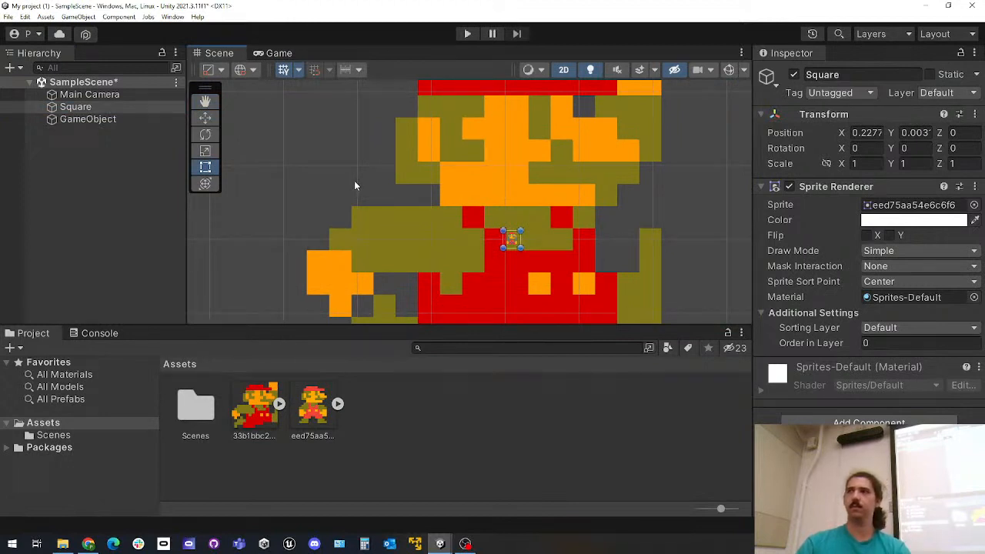
{"action": "left_click", "coordinate": [117, 121]}
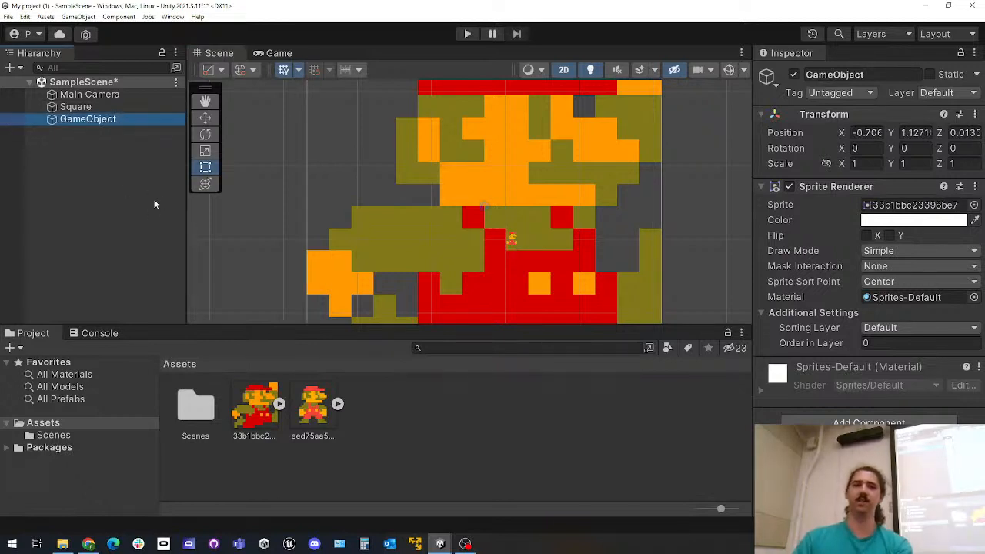
Place the 33b1bbc23398be7 image directly in the scene as a sprite, and delete the added object
{"action": "scroll", "coordinate": [346, 238], "scroll_direction": "down", "scroll_amount": 4}
{"action": "left_click_drag", "start_coordinate": [254, 408], "coordinate": [516, 218]}
{"action": "key", "text": "Delete"}
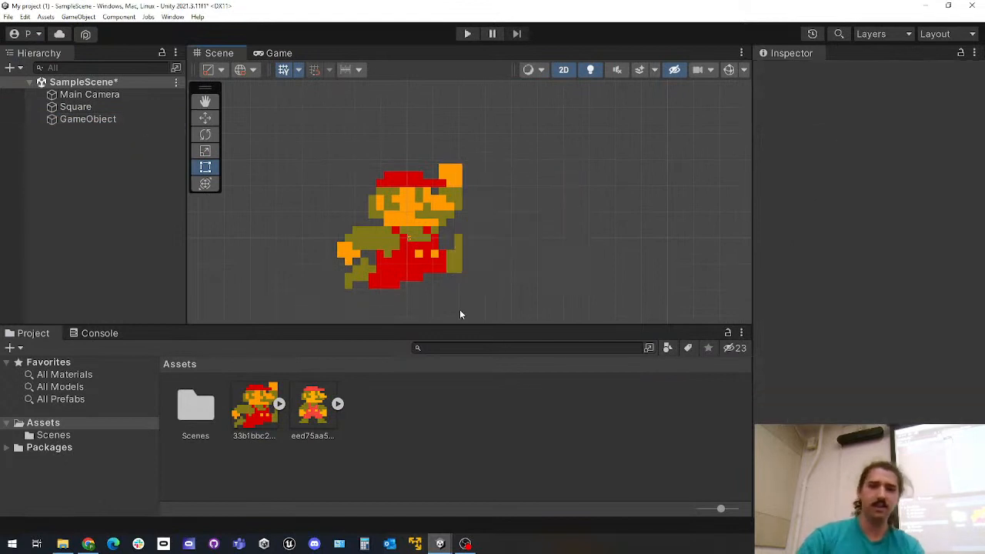
{"action": "left_click", "coordinate": [115, 119]}
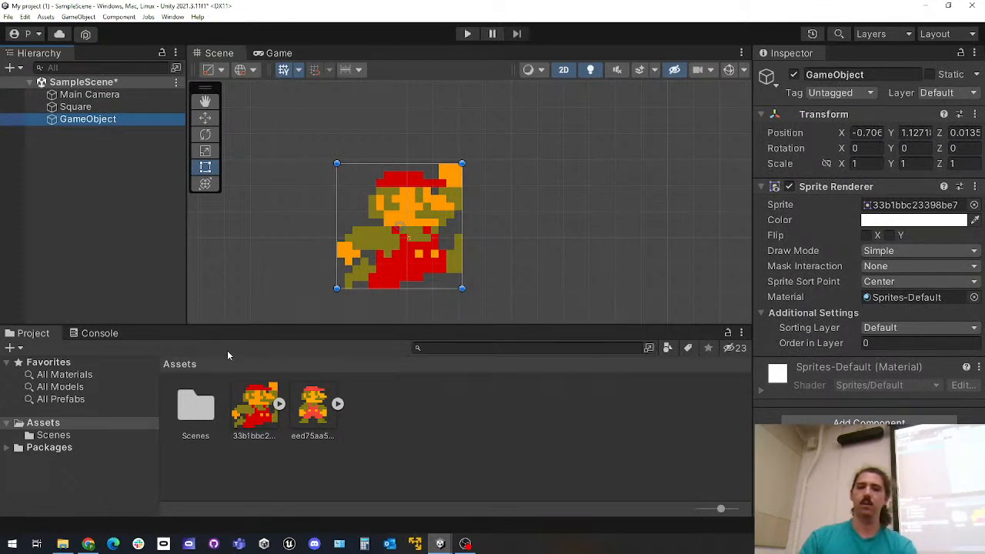
{"action": "left_click", "coordinate": [389, 446]}
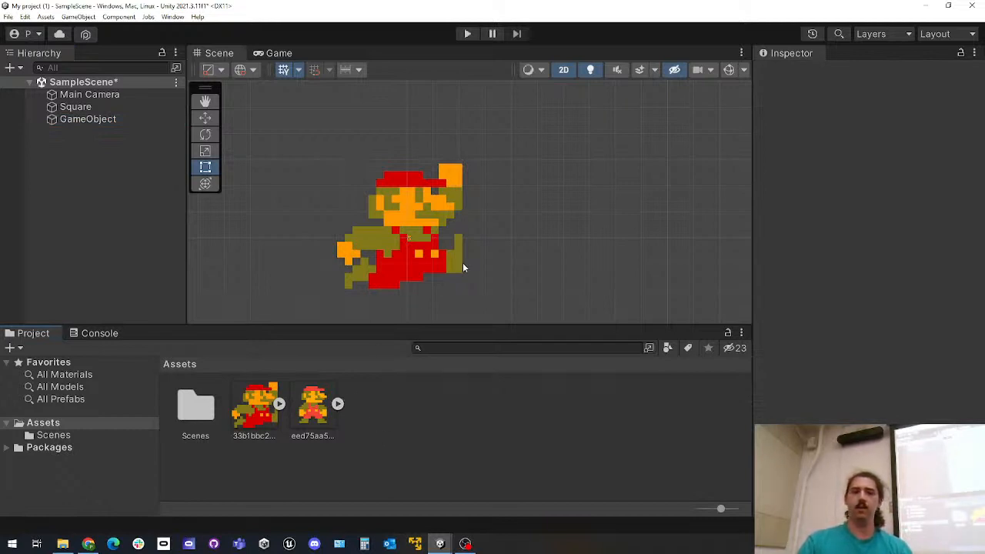
Add the eed75aa54e6c6f6 image directly to the scene beside the large Mario, and delete the resulting object
{"action": "scroll", "coordinate": [455, 275], "scroll_direction": "down", "scroll_amount": 6}
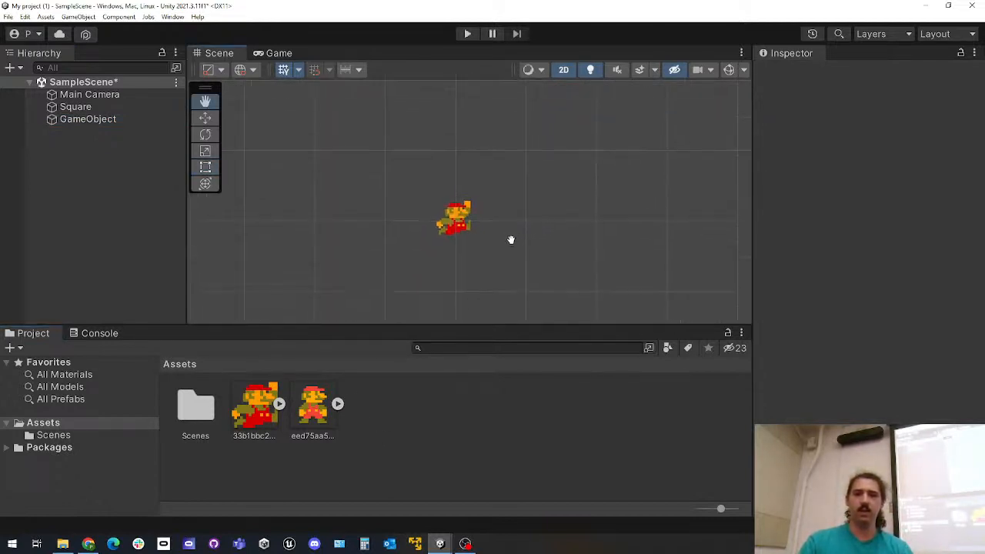
{"action": "left_click_drag", "start_coordinate": [323, 431], "coordinate": [520, 206]}
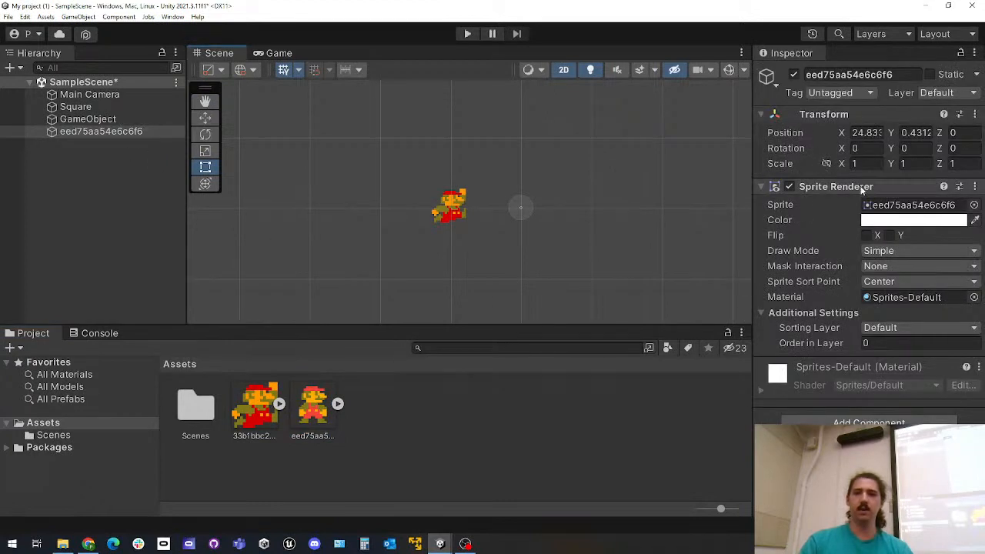
{"action": "left_click", "coordinate": [110, 133]}
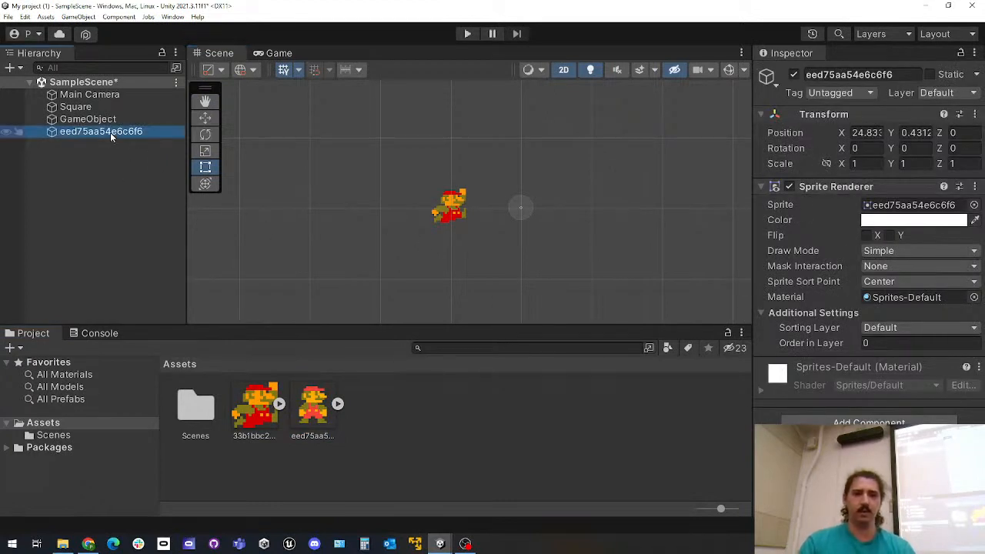
{"action": "key", "text": "Delete"}
{"action": "scroll", "coordinate": [354, 212], "scroll_direction": "up", "scroll_amount": 5}
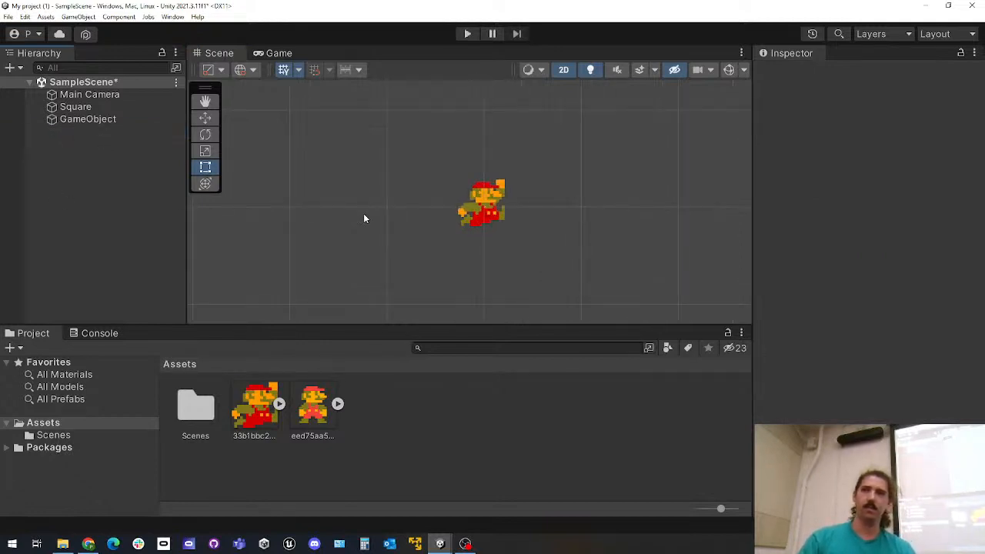
{"action": "middle_click_drag", "start_coordinate": [397, 211], "coordinate": [291, 210]}
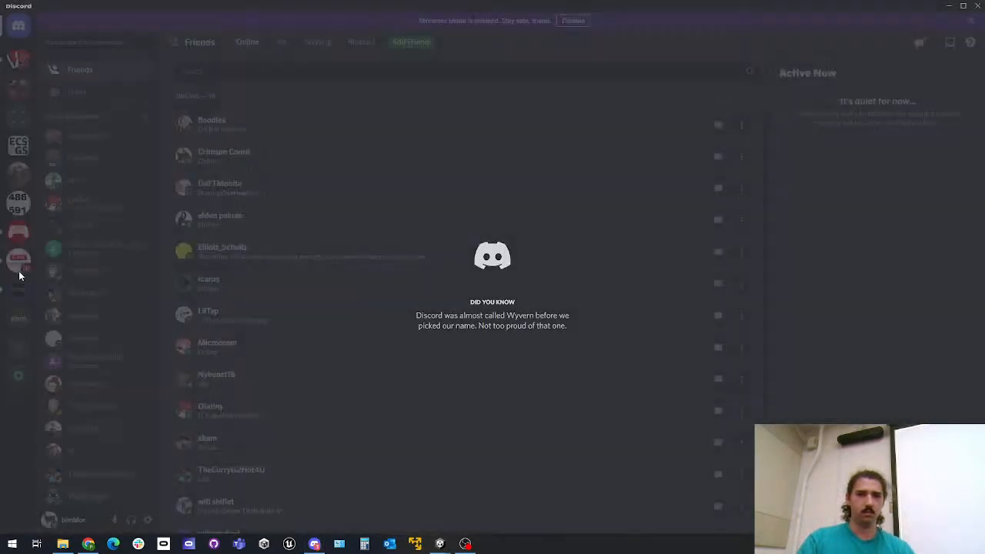
Switch to Discord, open the VGDC server's general_talking channel, and select the eed75aa54e6c6f6 image from Downloads for upload
{"action": "left_click", "coordinate": [18, 288]}
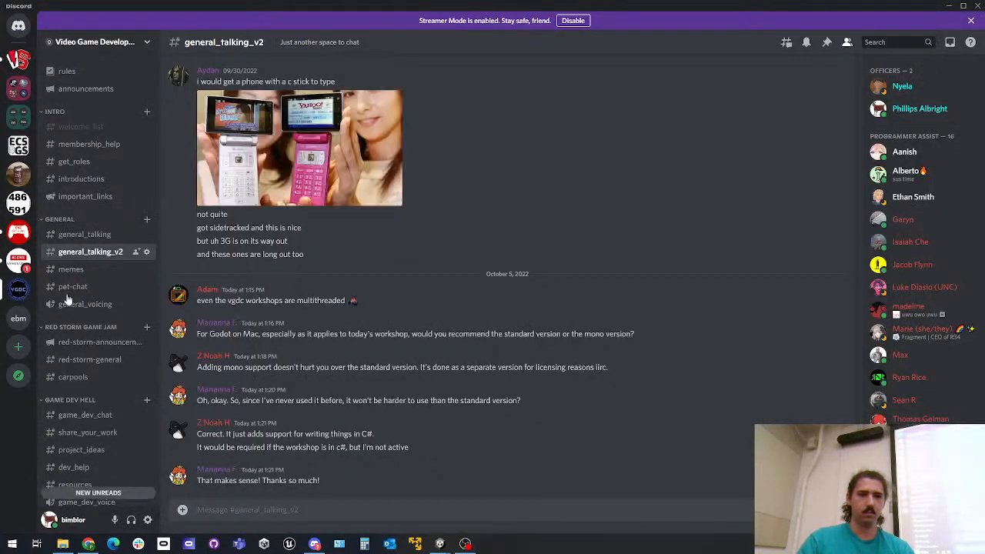
{"action": "left_click", "coordinate": [84, 235]}
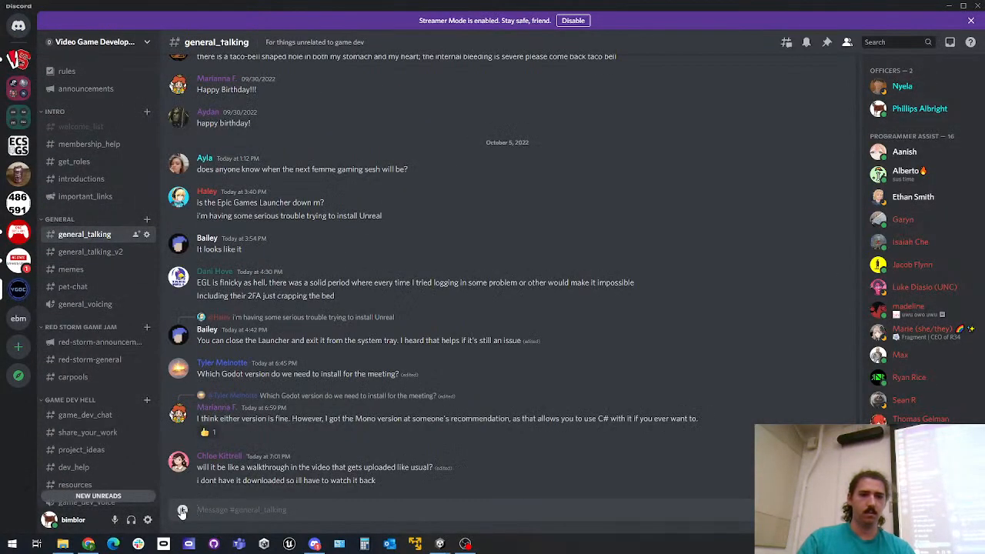
{"action": "left_click", "coordinate": [183, 511]}
{"action": "left_click", "coordinate": [207, 427]}
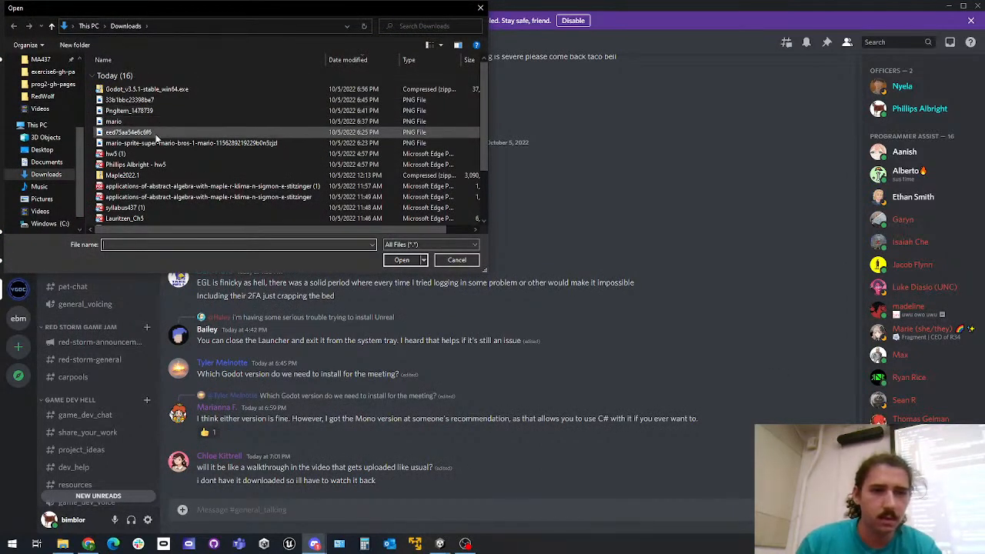
{"action": "left_click", "coordinate": [155, 133]}
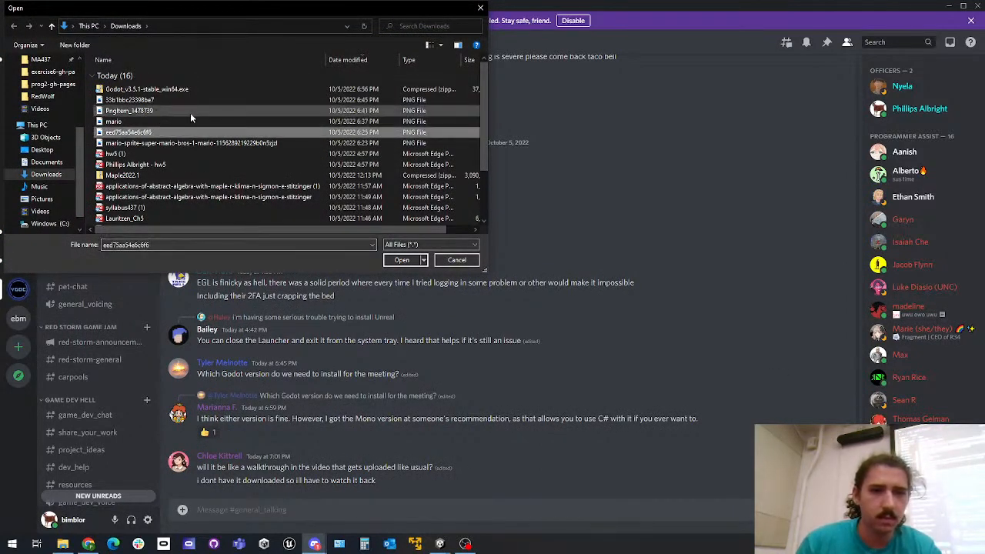
Switch to the My project (1) Unity editor and inspect the 33b1bbc23398be7 image asset
{"action": "mouse_move", "coordinate": [440, 544]}
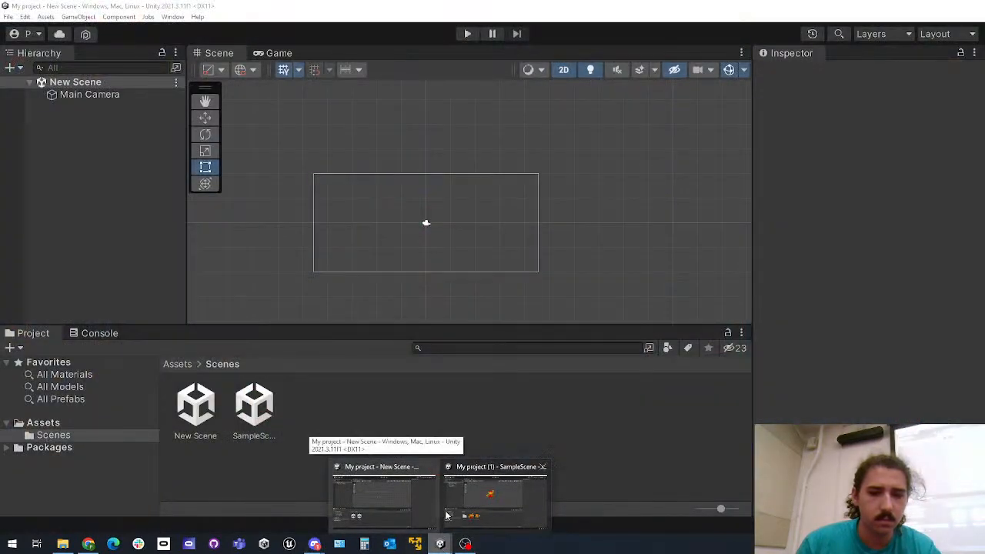
{"action": "left_click", "coordinate": [429, 472]}
{"action": "left_click", "coordinate": [258, 416]}
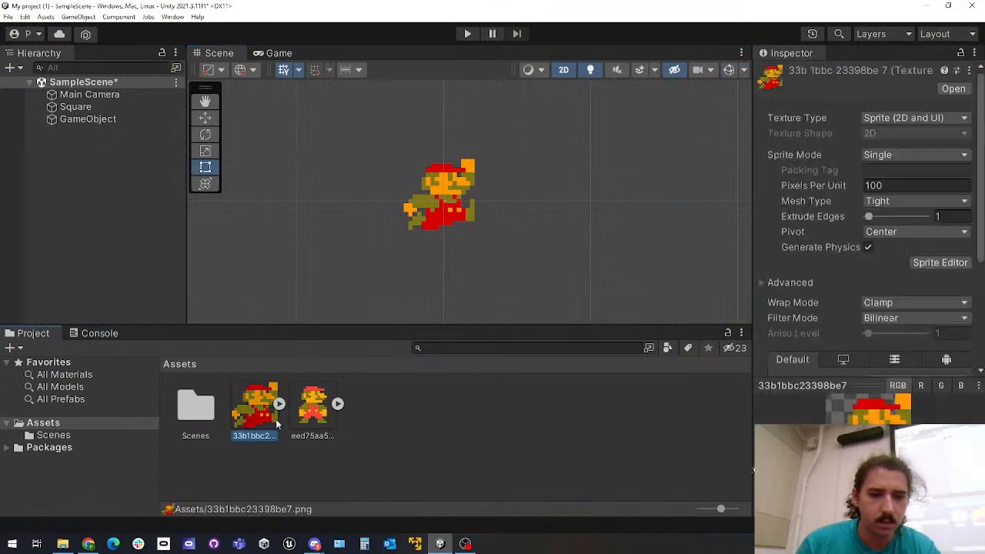
Switch back to Discord, add the 33b1bbc23398be7 image to the upload selection, and post both Mario images in general_talking
{"action": "left_click", "coordinate": [923, 6]}
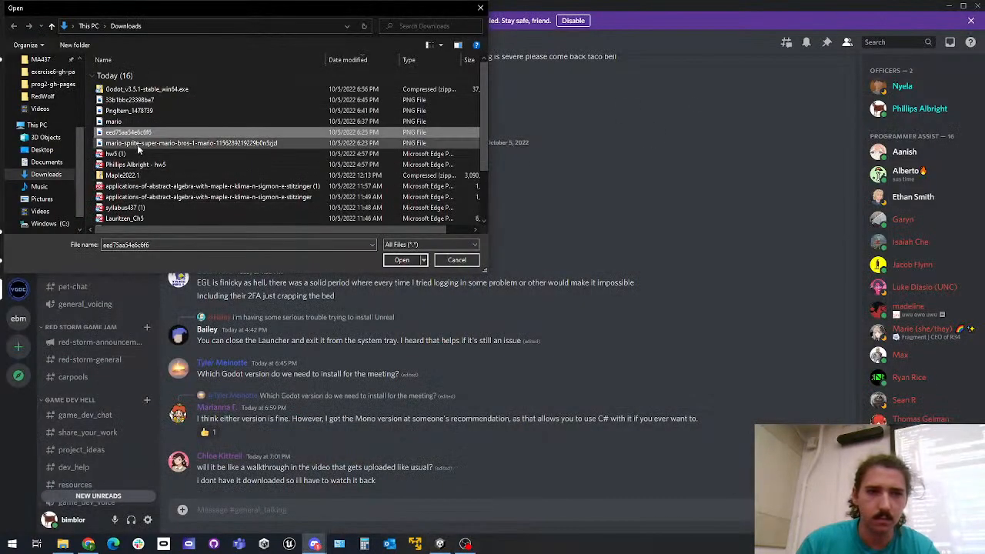
{"action": "left_click", "coordinate": [129, 100], "text": "ctrl"}
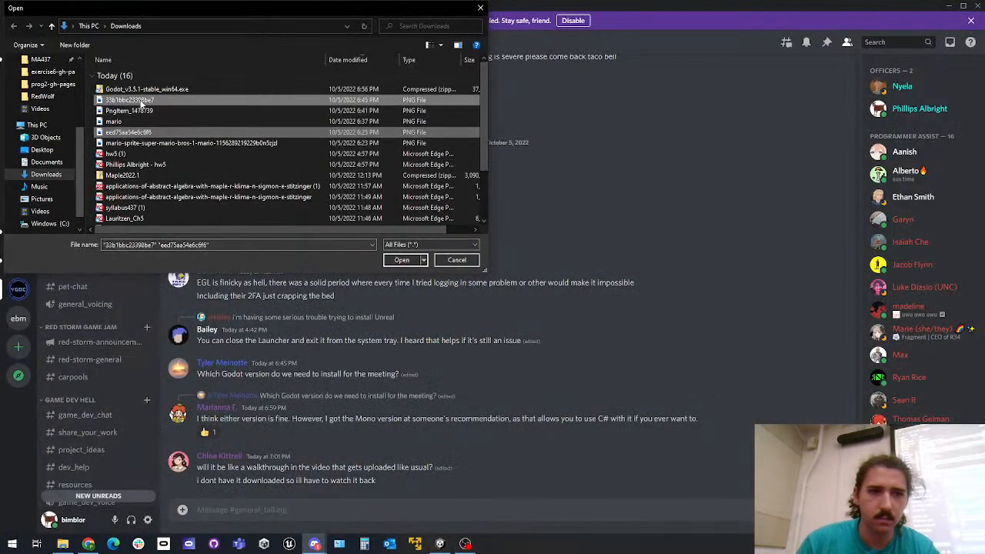
{"action": "left_click", "coordinate": [402, 260]}
{"action": "key", "text": "Return"}
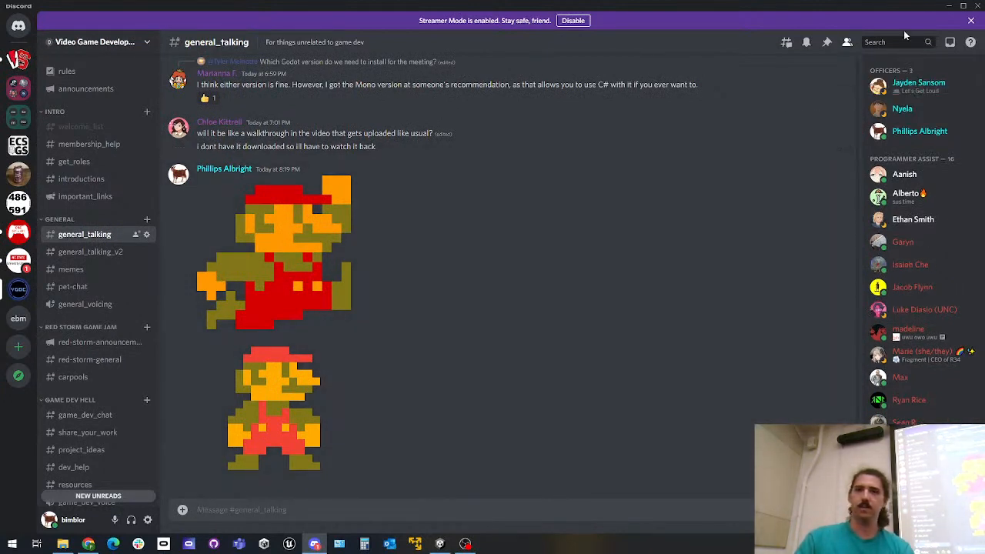
Switch to the Unity editor, set the eed75aa54e6c6f6 image's Pixels Per Unit to 512, and apply the import settings
{"action": "left_click", "coordinate": [948, 6]}
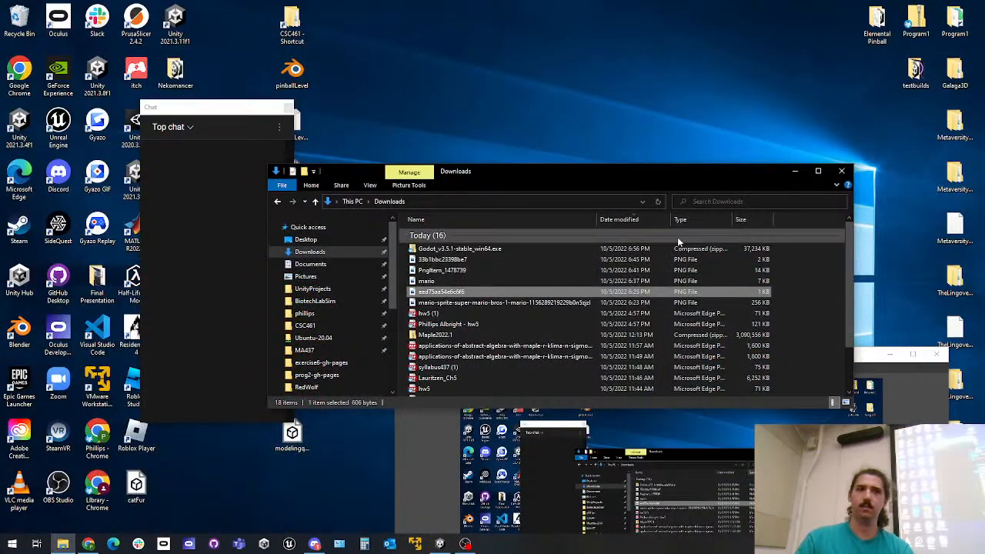
{"action": "left_click", "coordinate": [439, 544]}
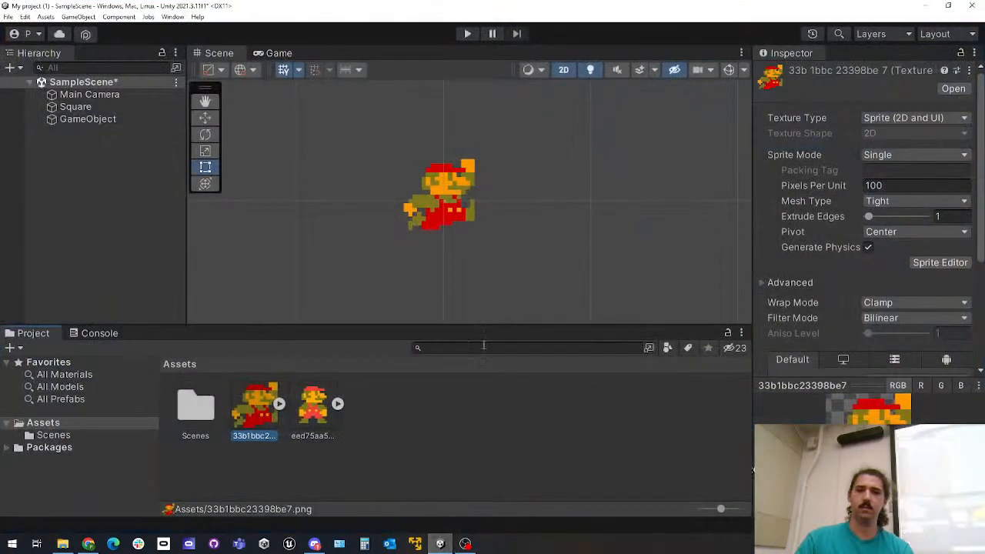
{"action": "scroll", "coordinate": [492, 247], "scroll_direction": "up", "scroll_amount": 5}
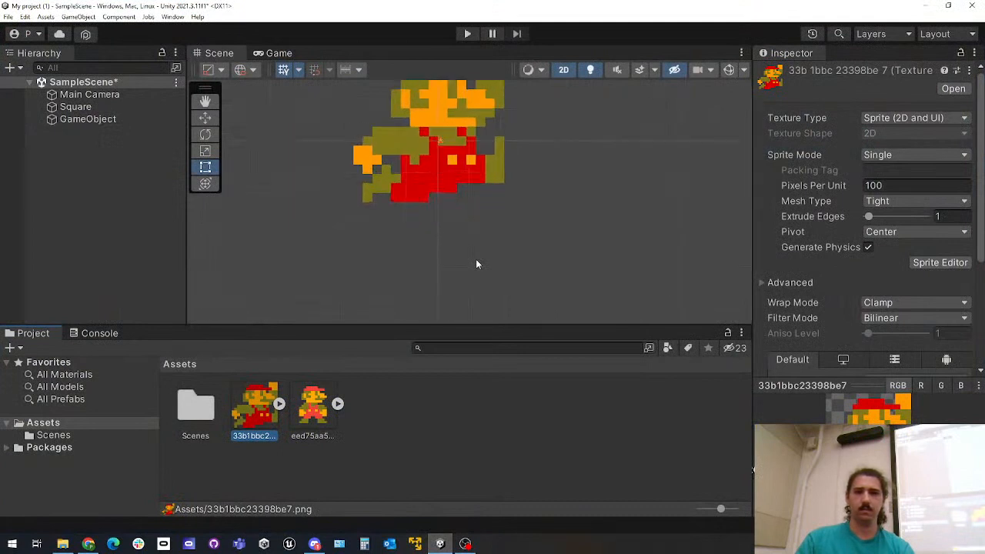
{"action": "left_click", "coordinate": [308, 409]}
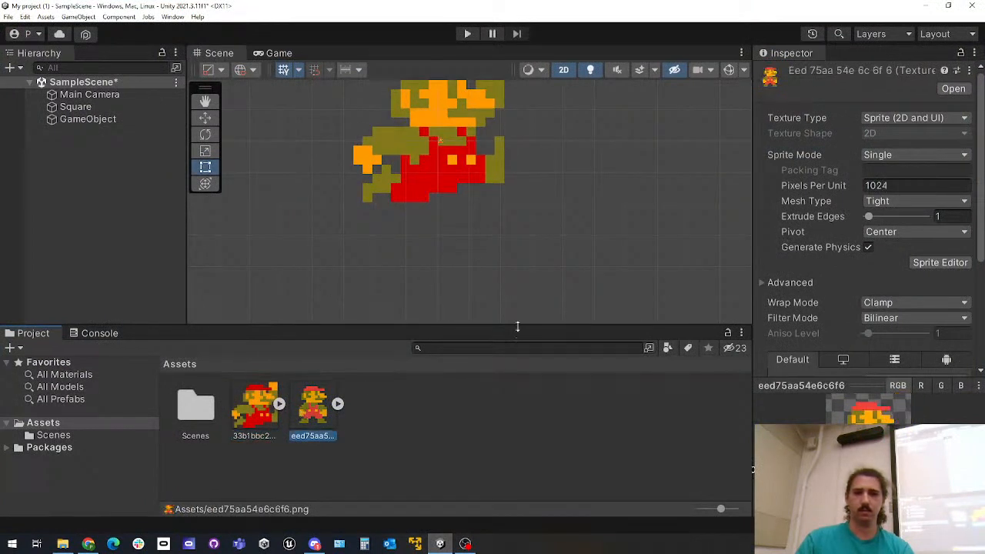
{"action": "left_click", "coordinate": [916, 186]}
{"action": "type", "text": "512"}
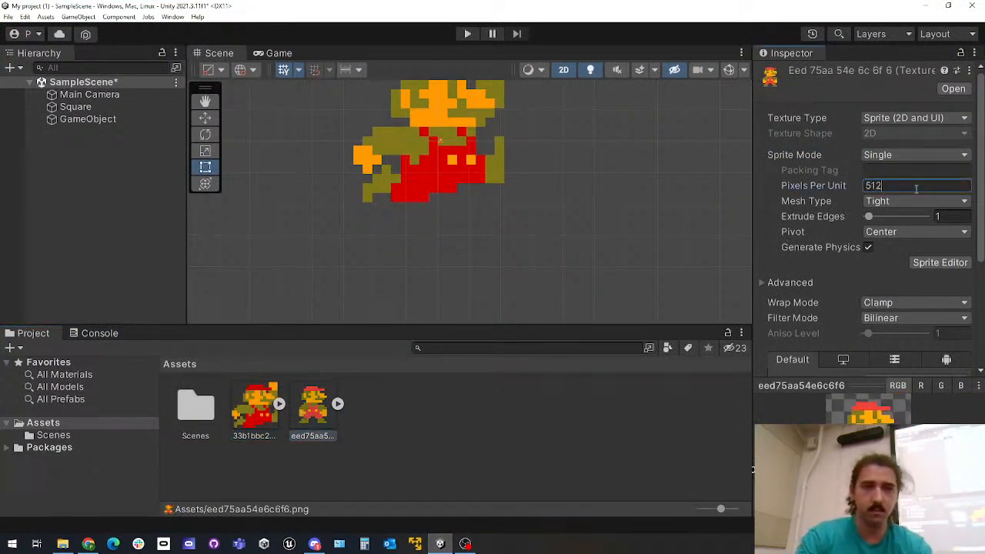
{"action": "scroll", "coordinate": [849, 268], "scroll_direction": "down", "scroll_amount": 5}
{"action": "left_click", "coordinate": [952, 301]}
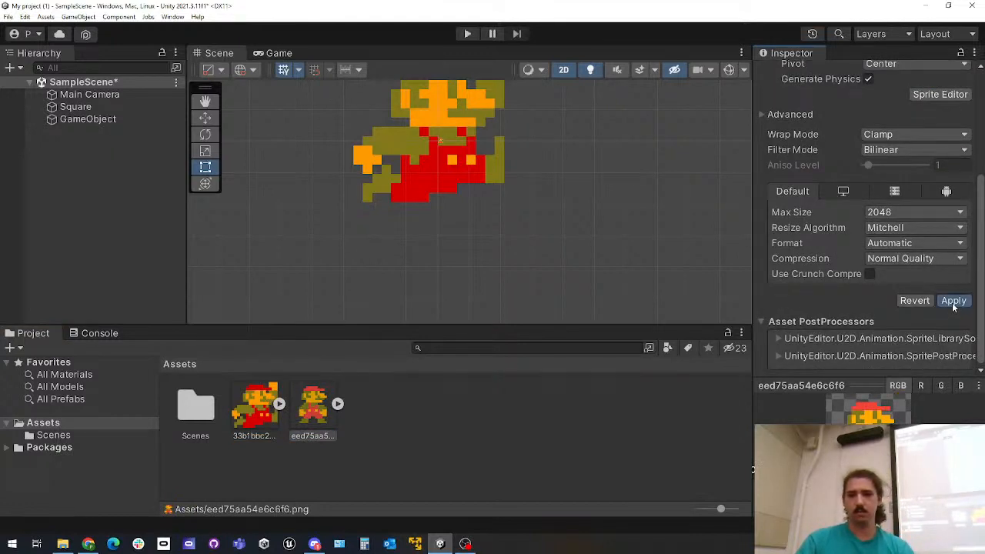
{"action": "left_click", "coordinate": [277, 53]}
{"action": "left_click", "coordinate": [219, 53]}
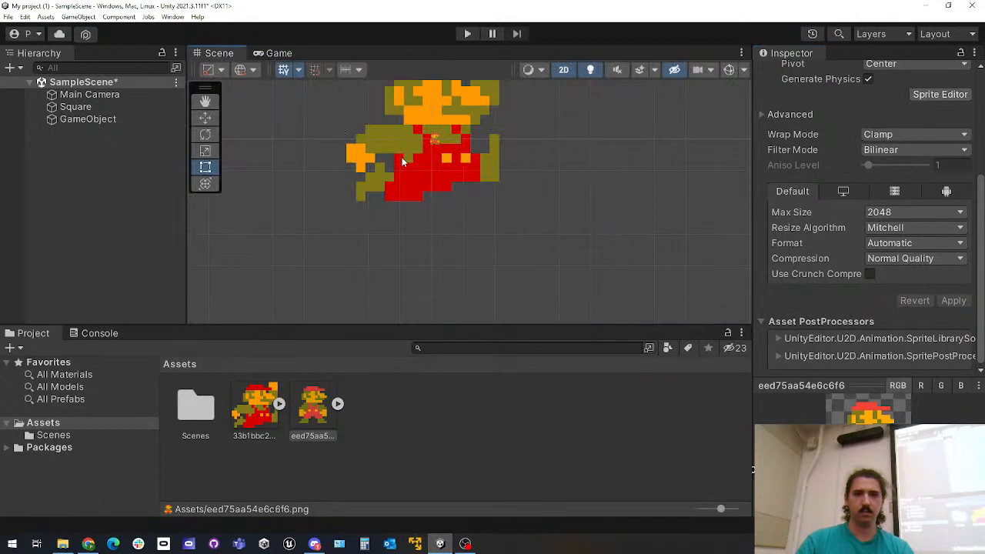
Delete the GameObject holding the large jumping Mario from the scene
{"action": "left_click", "coordinate": [88, 118]}
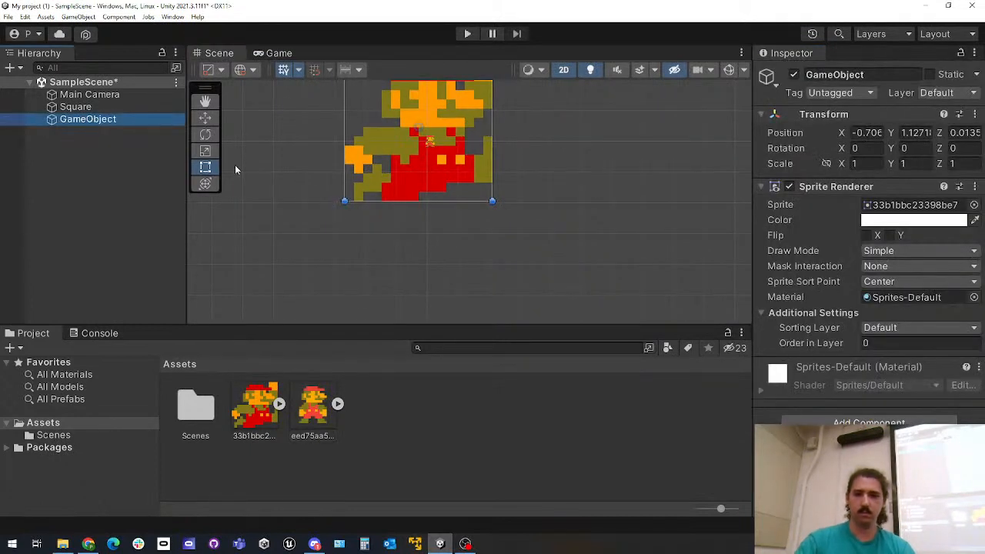
{"action": "key", "text": "Delete"}
{"action": "scroll", "coordinate": [359, 171], "scroll_direction": "up", "scroll_amount": 10}
{"action": "middle_click_drag", "start_coordinate": [497, 158], "coordinate": [371, 315]}
{"action": "scroll", "coordinate": [382, 247], "scroll_direction": "down", "scroll_amount": 5}
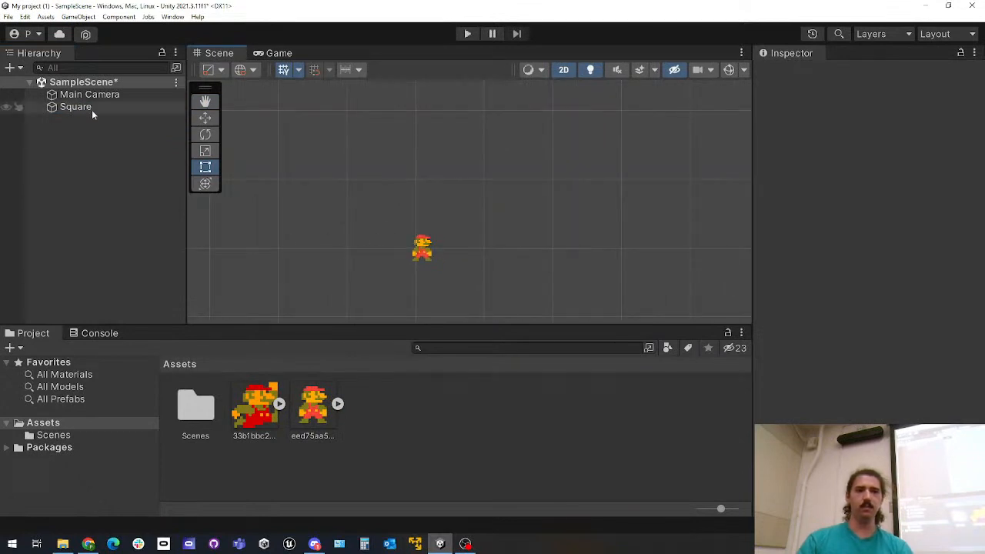
Check the Mario sprite in the Game view, inspect the Square object, and run and stop the game
{"action": "left_click", "coordinate": [279, 53]}
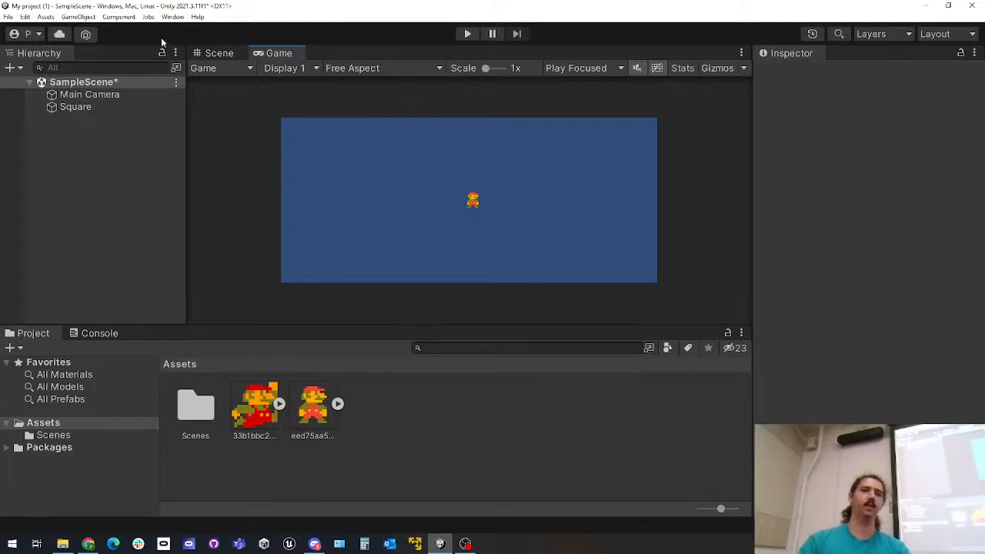
{"action": "left_click", "coordinate": [218, 53]}
{"action": "left_click_drag", "start_coordinate": [267, 398], "coordinate": [250, 453]}
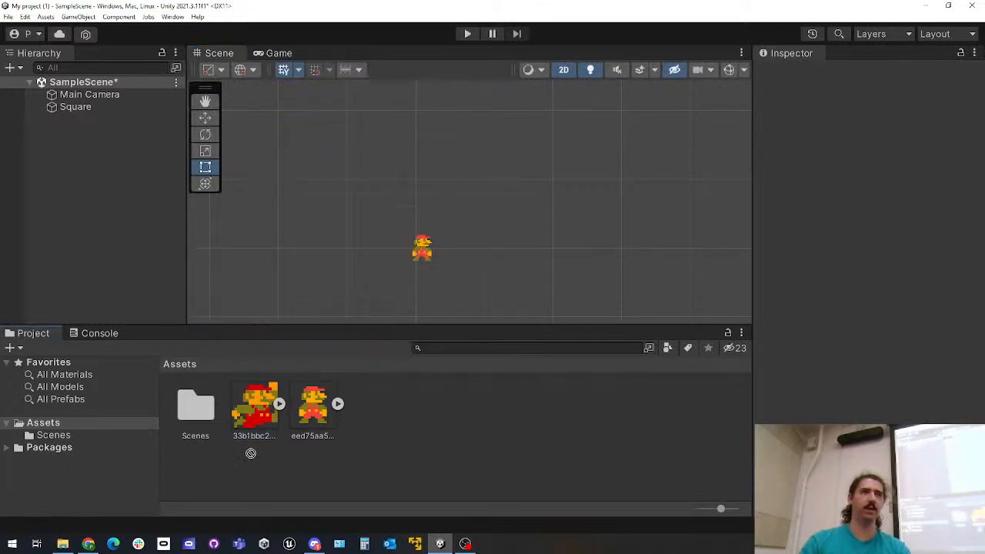
{"action": "left_click", "coordinate": [87, 95]}
{"action": "left_click", "coordinate": [89, 108]}
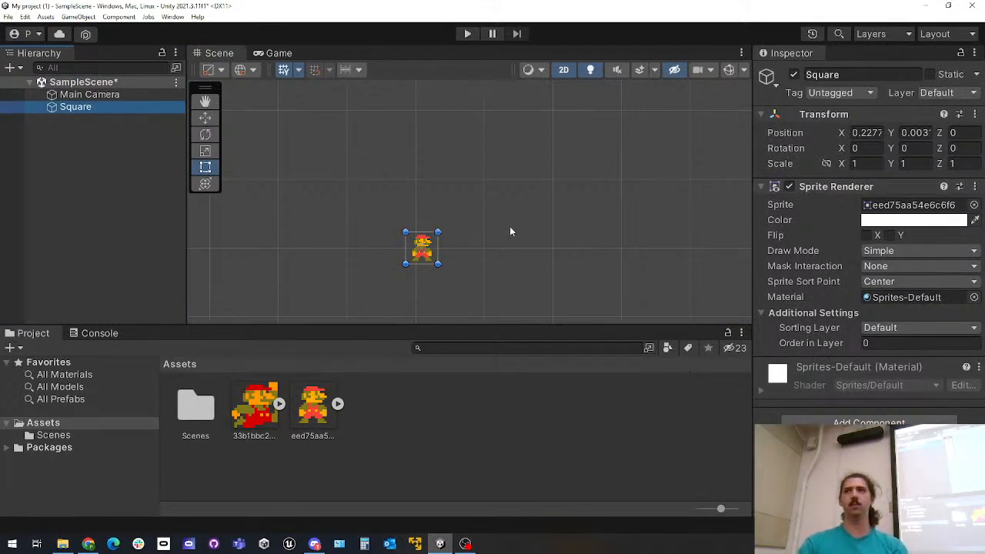
{"action": "left_click", "coordinate": [273, 53]}
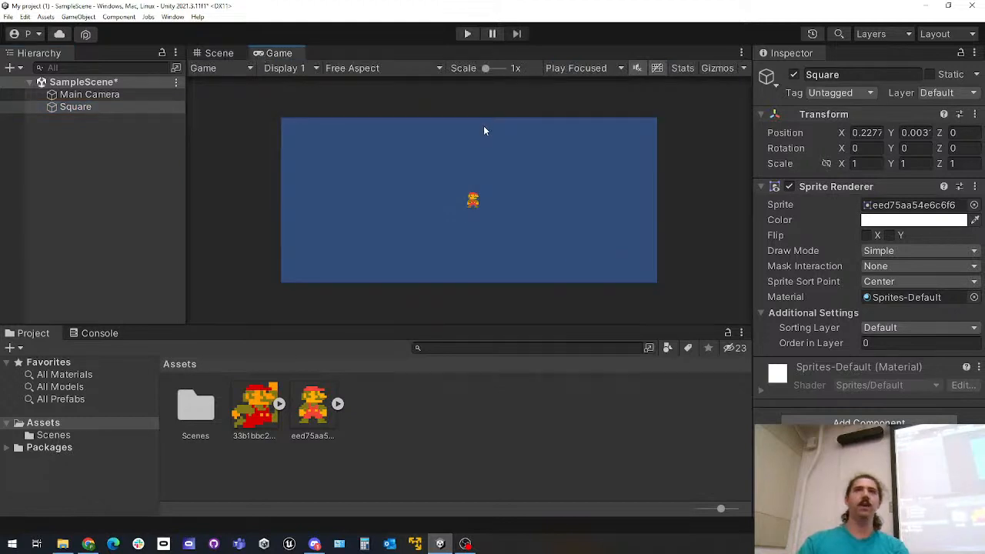
{"action": "left_click", "coordinate": [467, 34]}
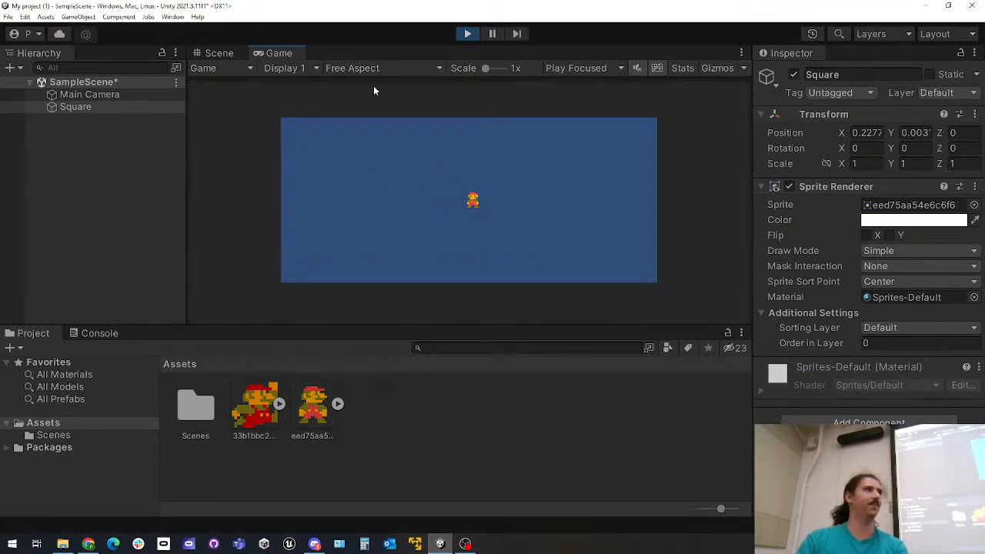
{"action": "left_click", "coordinate": [468, 34]}
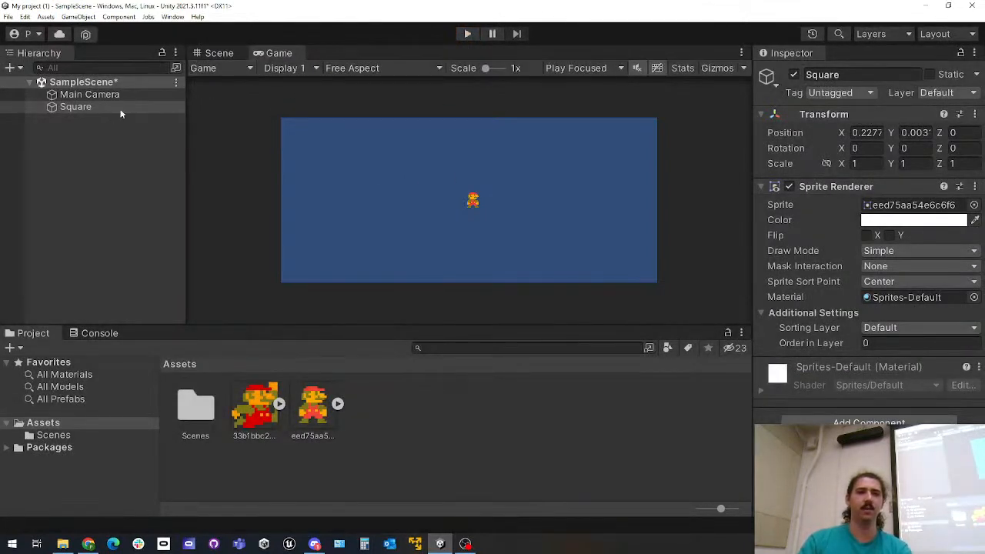
Add a Rigidbody 2D component to the Square object and review its physics settings
{"action": "left_click", "coordinate": [77, 109]}
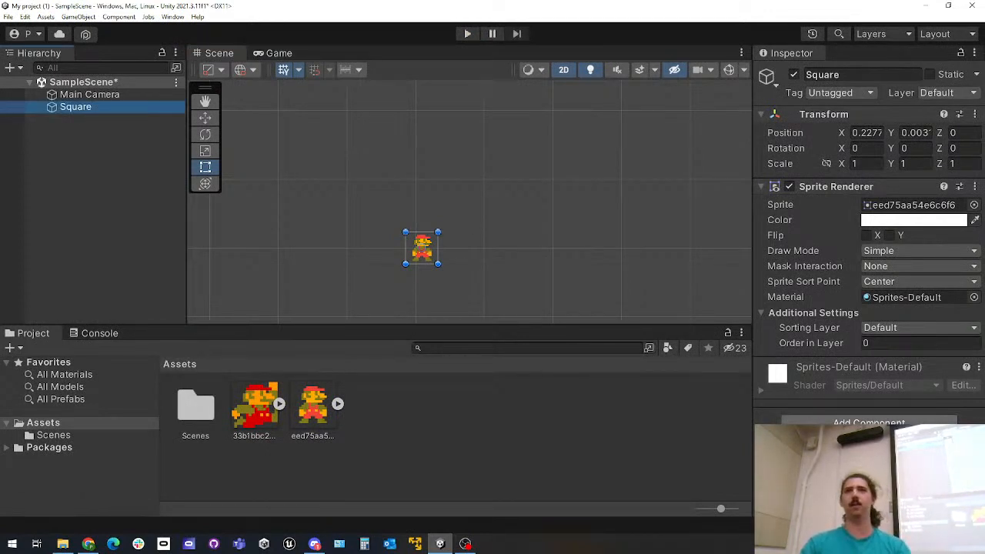
{"action": "left_click", "coordinate": [869, 423]}
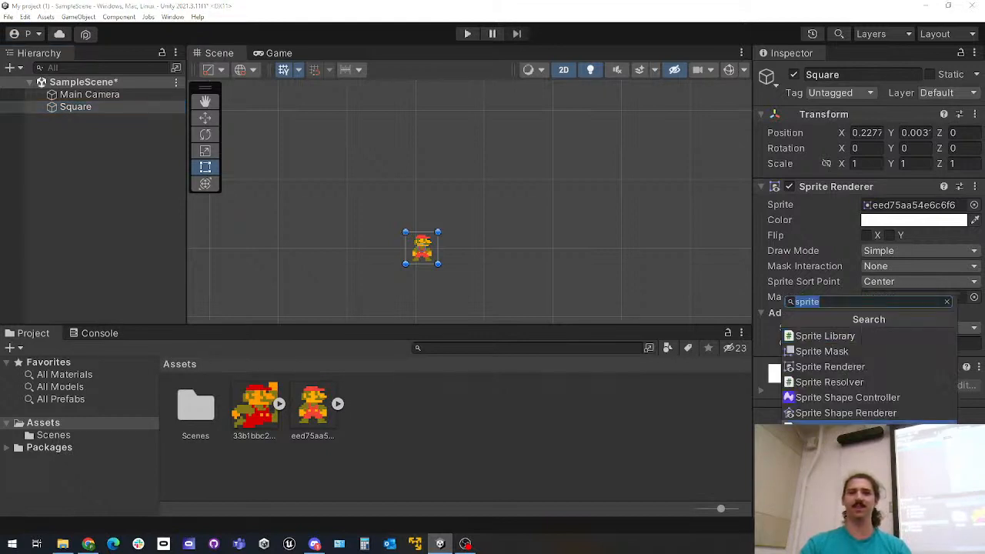
{"action": "type", "text": "rigi"}
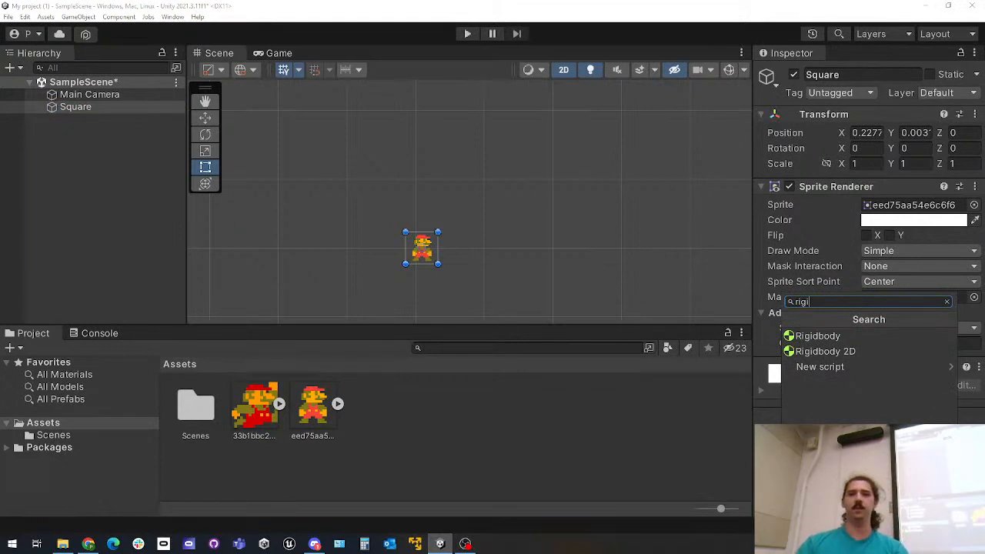
{"action": "left_click", "coordinate": [847, 352]}
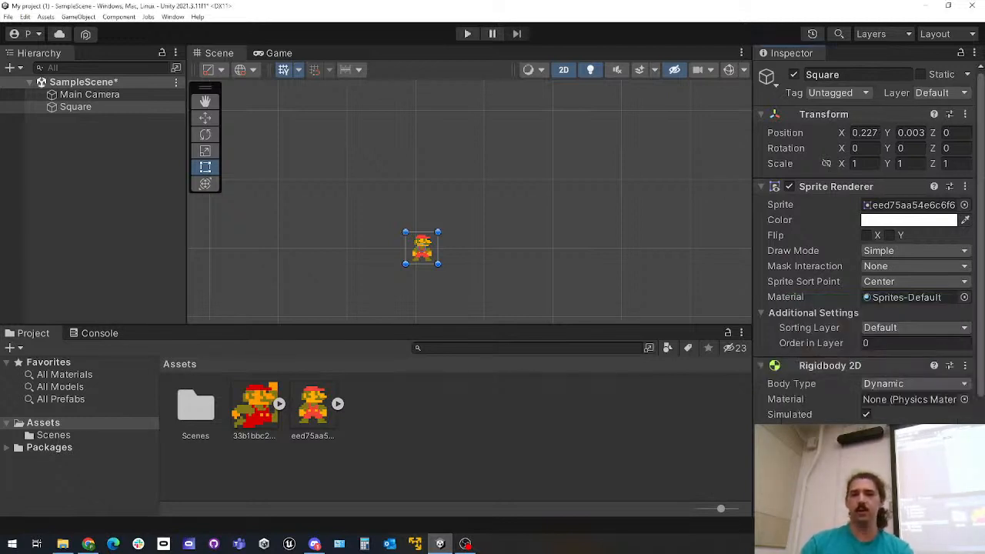
{"action": "scroll", "coordinate": [862, 308], "scroll_direction": "down", "scroll_amount": 3}
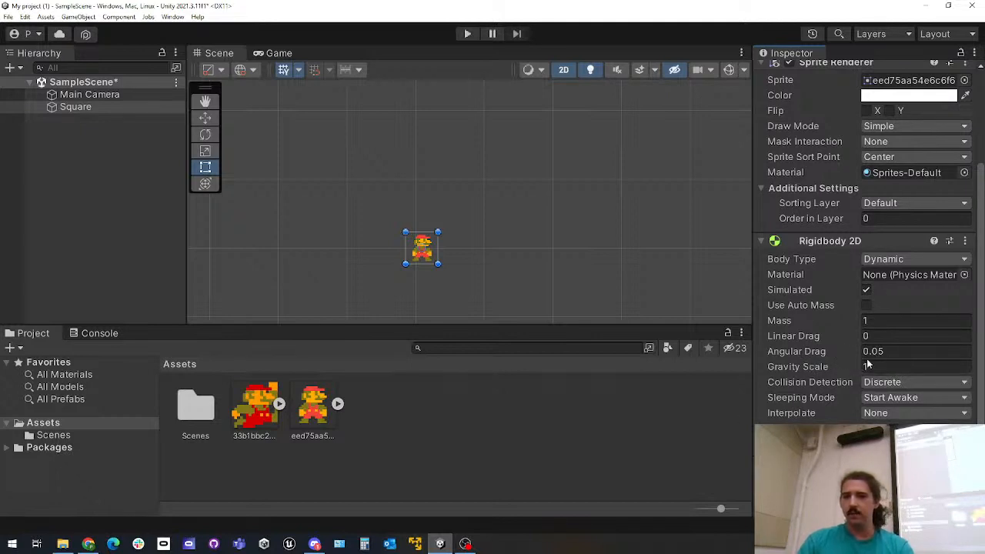
Play-test Mario's Rigidbody 2D gravity in the Game view, and stop the game
{"action": "left_click", "coordinate": [274, 53]}
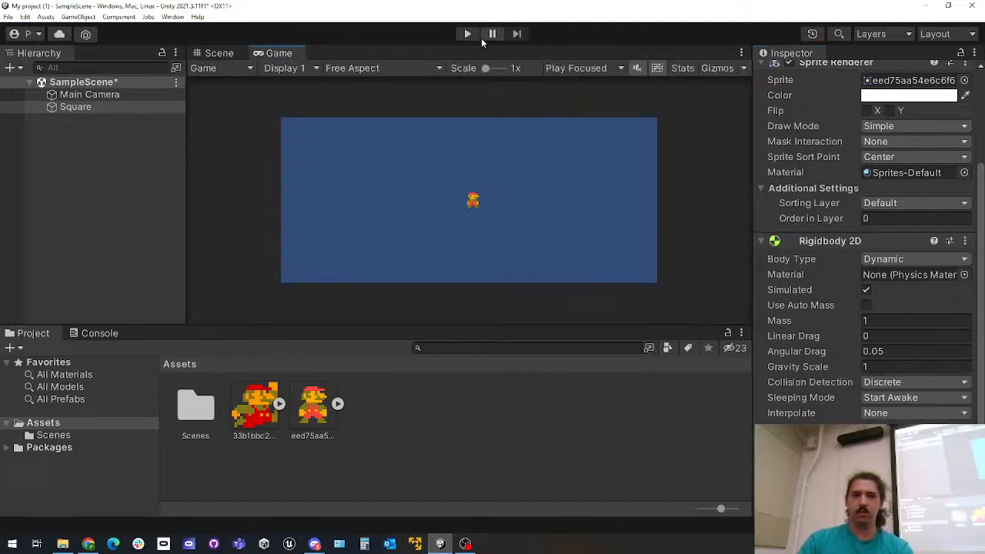
{"action": "left_click", "coordinate": [468, 33]}
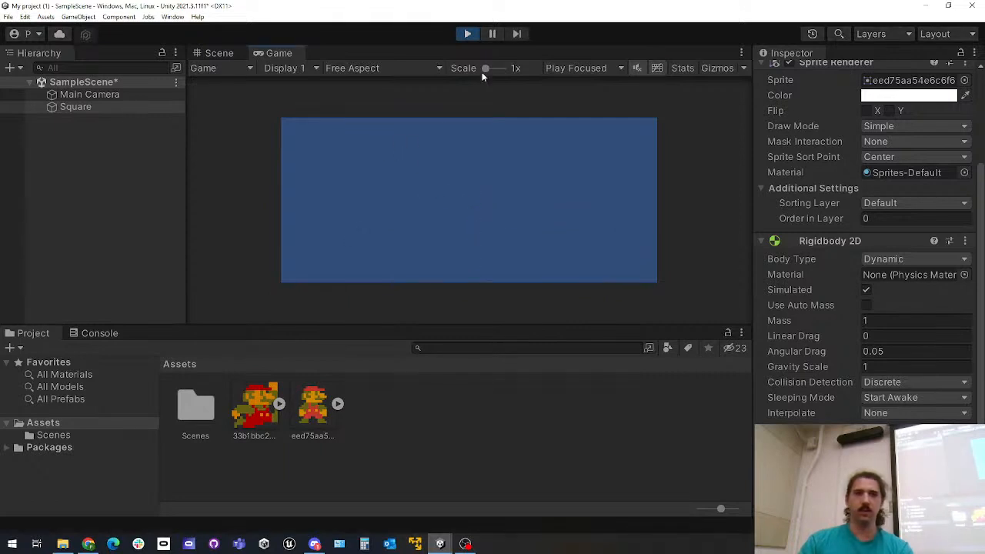
{"action": "left_click", "coordinate": [469, 34]}
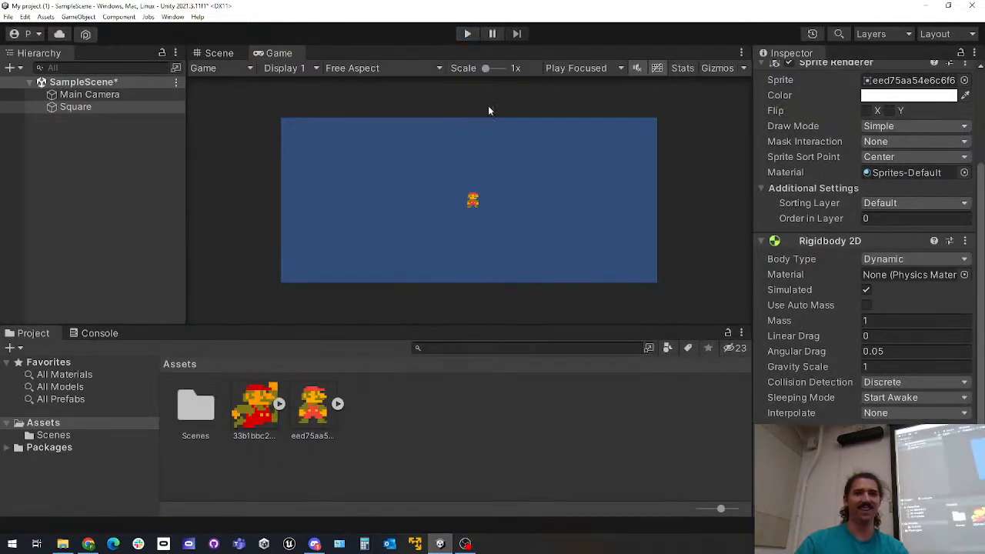
Create a 2D Square sprite in the scene and place it below Mario at about X 0.11, Y -3.13
{"action": "left_click", "coordinate": [219, 53]}
{"action": "left_click_drag", "start_coordinate": [484, 243], "coordinate": [523, 201]}
{"action": "scroll", "coordinate": [525, 202], "scroll_direction": "up", "scroll_amount": 8}
{"action": "middle_click_drag", "start_coordinate": [385, 237], "coordinate": [443, 235]}
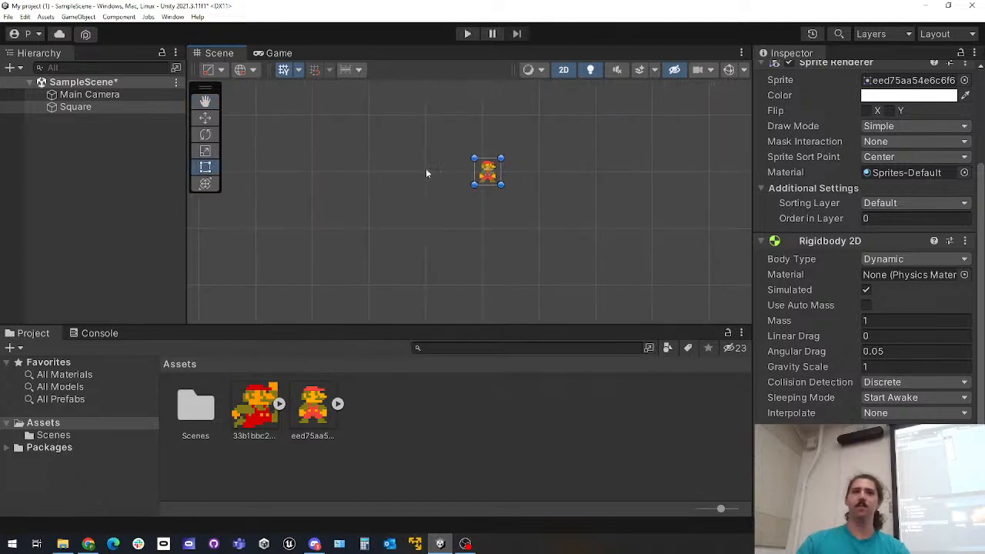
{"action": "left_click", "coordinate": [73, 138]}
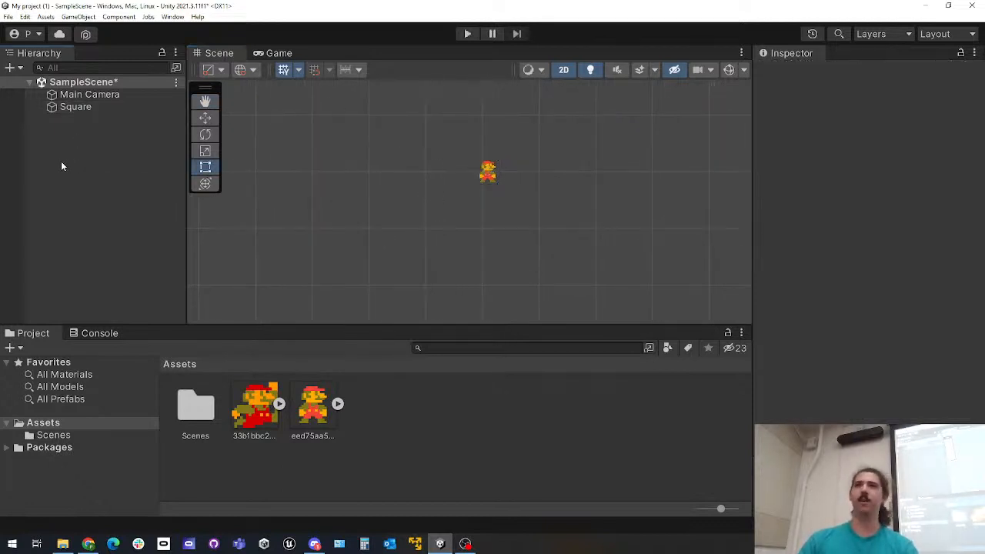
{"action": "right_click", "coordinate": [54, 159]}
{"action": "mouse_move", "coordinate": [136, 293]}
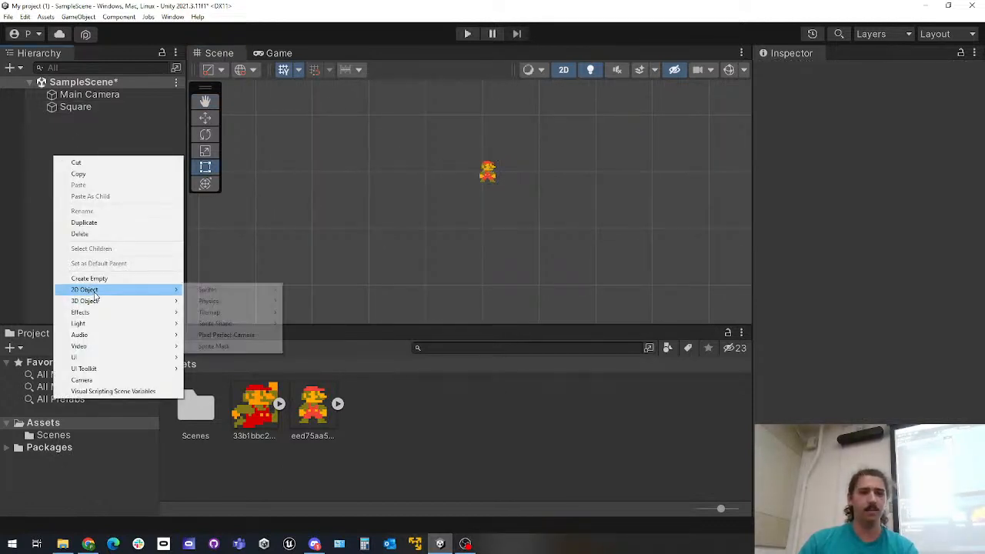
{"action": "mouse_move", "coordinate": [235, 291]}
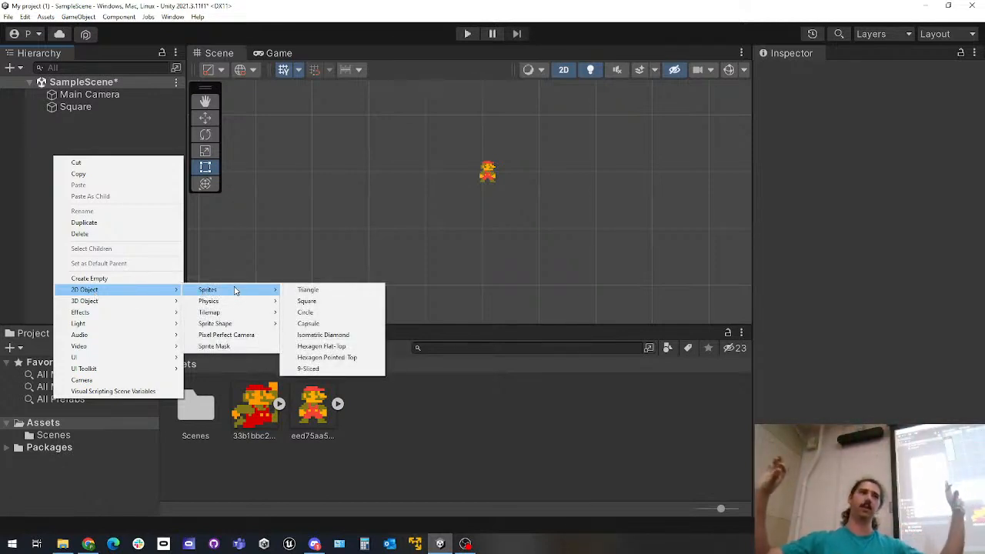
{"action": "left_click", "coordinate": [308, 301]}
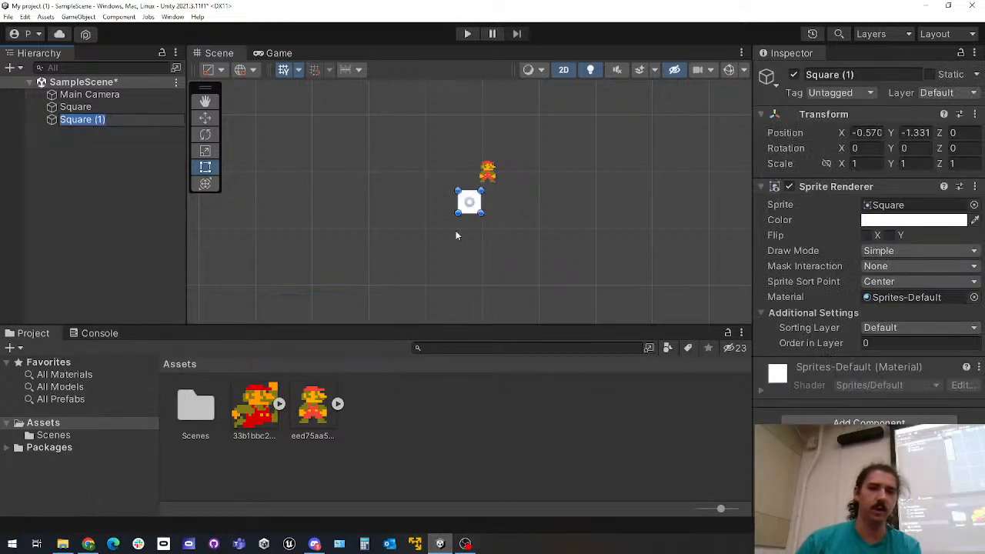
{"action": "left_click_drag", "start_coordinate": [468, 204], "coordinate": [481, 246]}
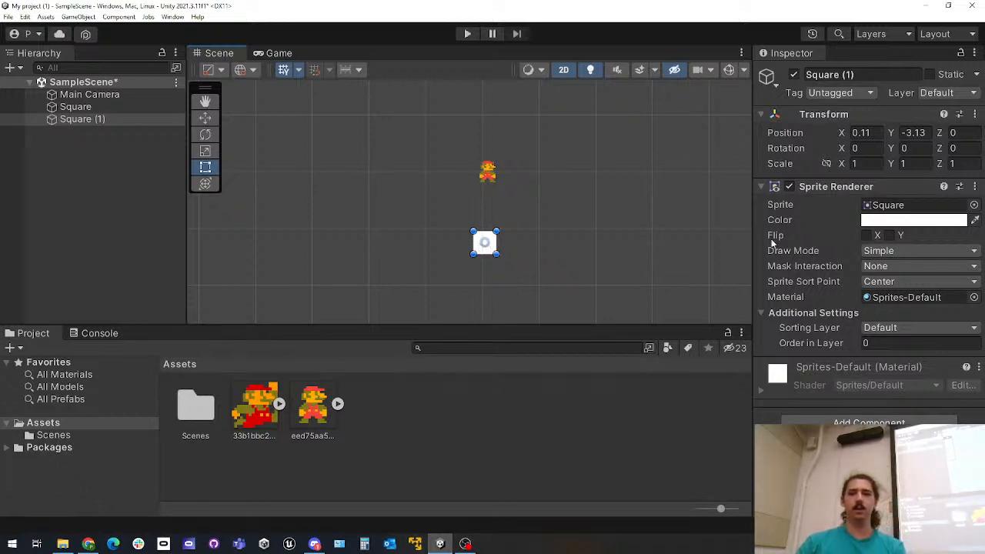
Stretch the white square into a wide platform with an X scale of about 16.74, and preview it in the Game view
{"action": "left_click", "coordinate": [853, 163]}
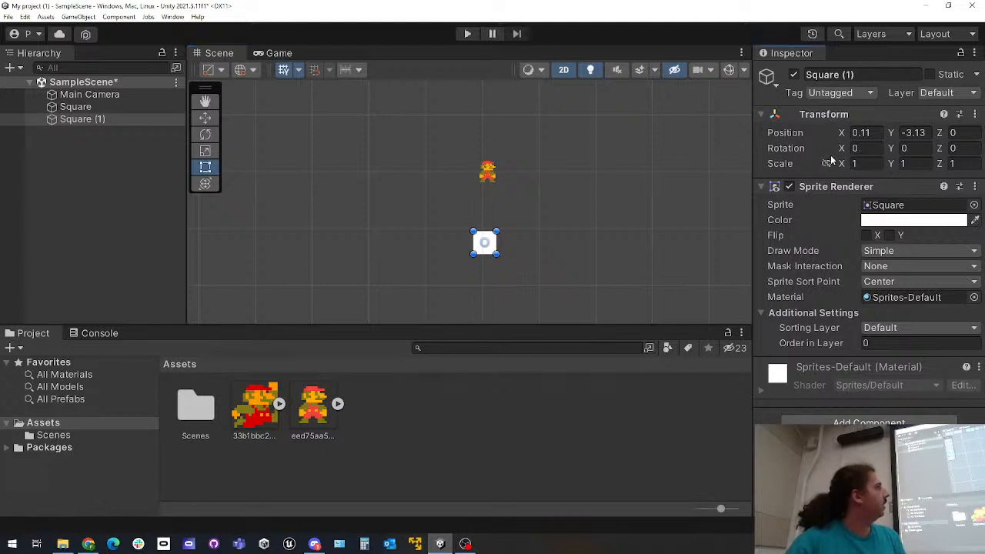
{"action": "left_click_drag", "start_coordinate": [842, 167], "coordinate": [279, 169]}
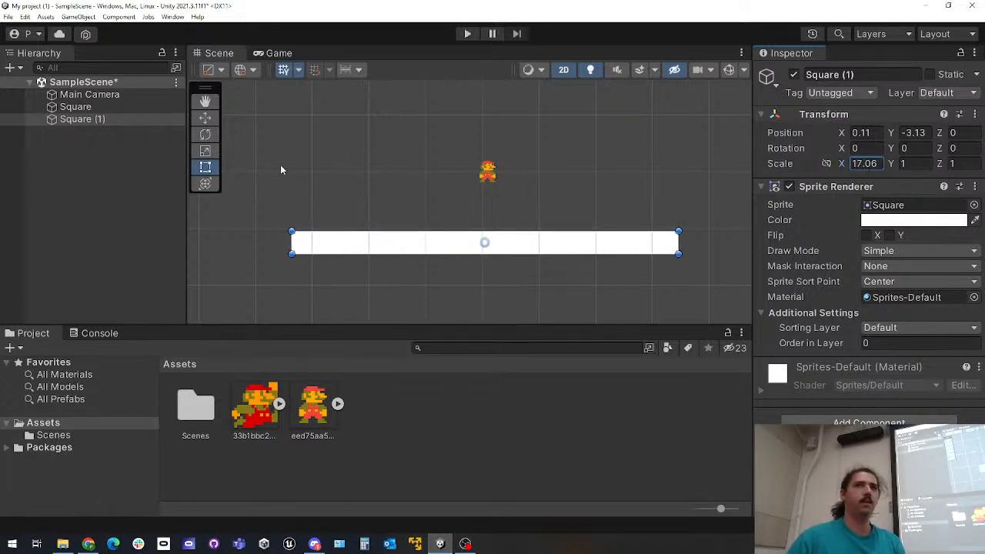
{"action": "left_click_drag", "start_coordinate": [281, 169], "coordinate": [295, 252]}
{"action": "left_click", "coordinate": [279, 52]}
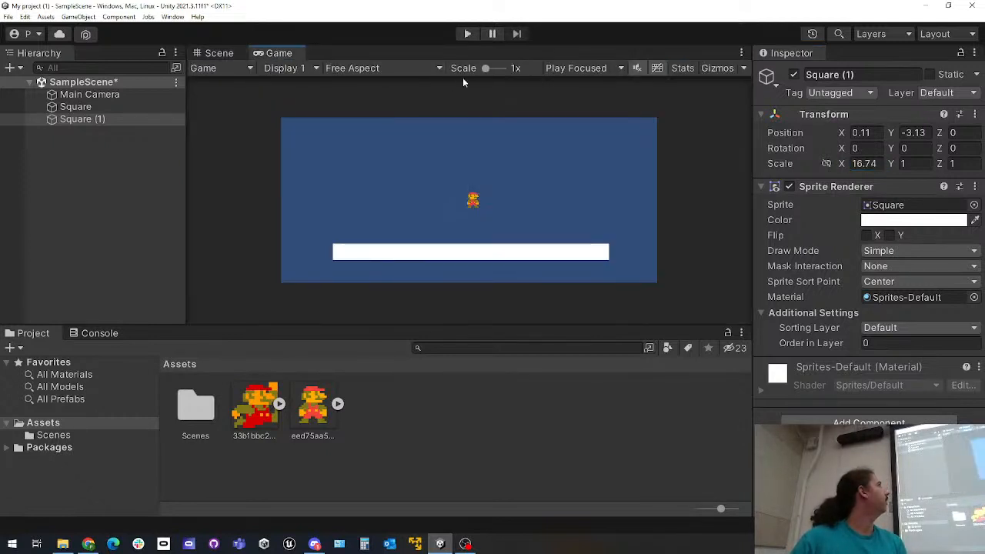
Play-test Mario falling onto the platform without colliders, stop the game and return to the Scene view
{"action": "left_click", "coordinate": [466, 34]}
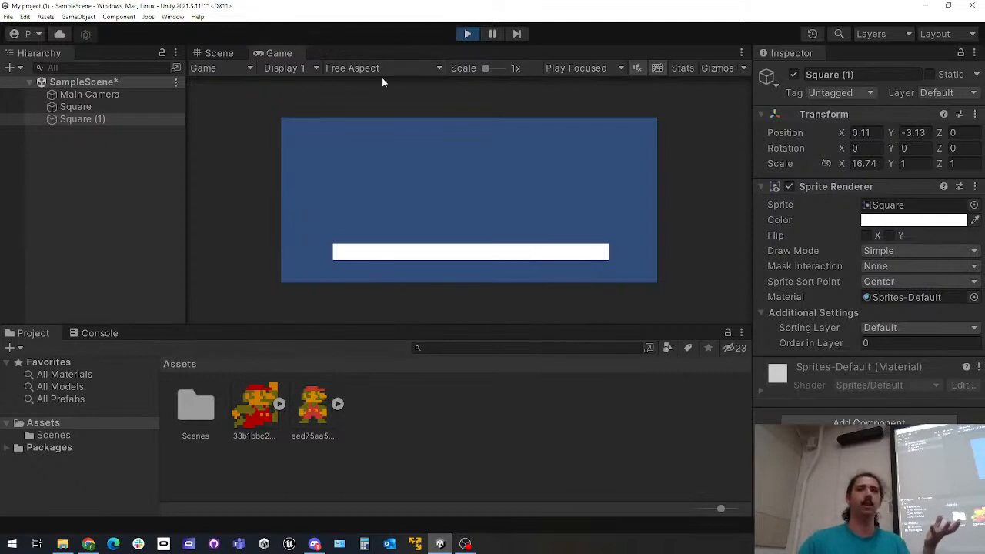
{"action": "left_click", "coordinate": [468, 33]}
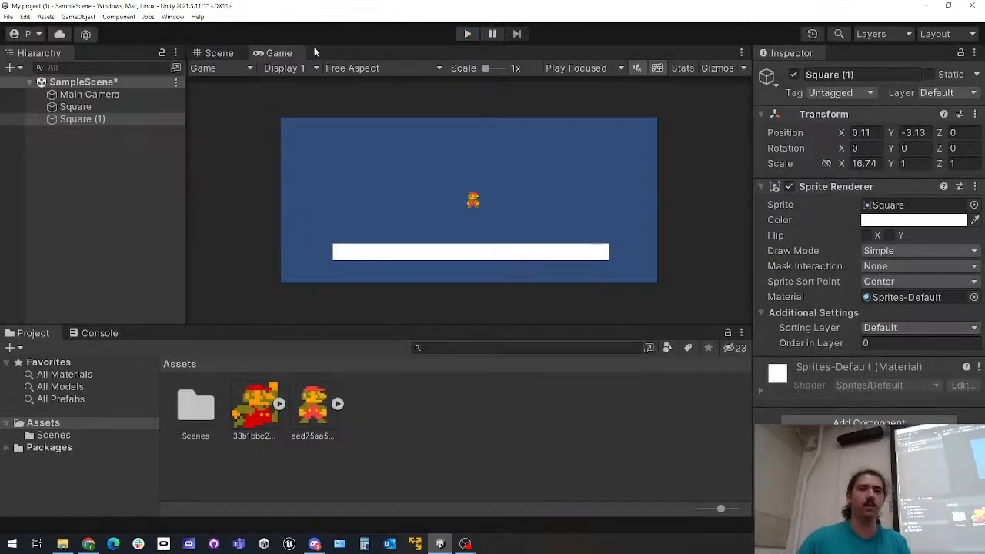
{"action": "left_click", "coordinate": [219, 52]}
Add a Box Collider 2D component to the white platform, Square (1)
{"action": "left_click", "coordinate": [108, 120]}
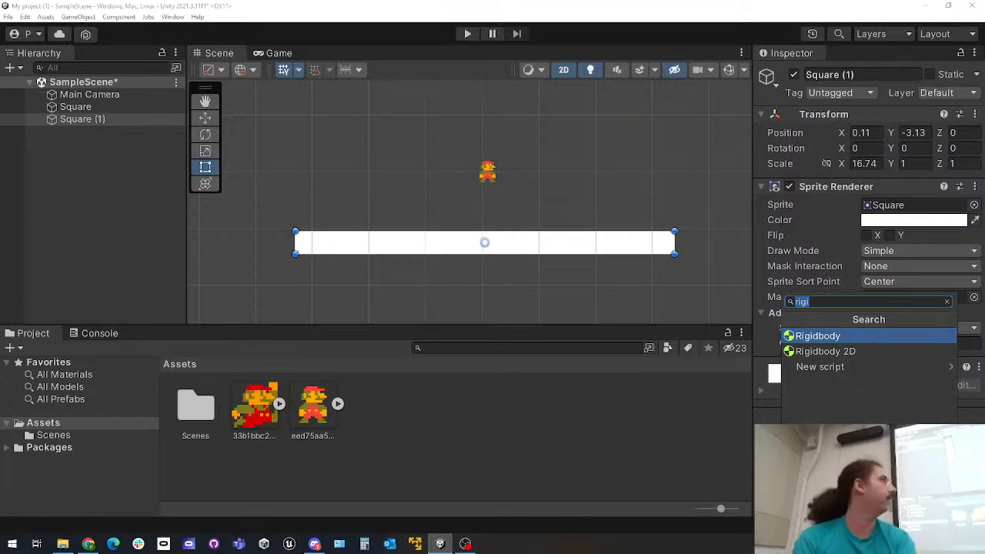
{"action": "type", "text": "box"}
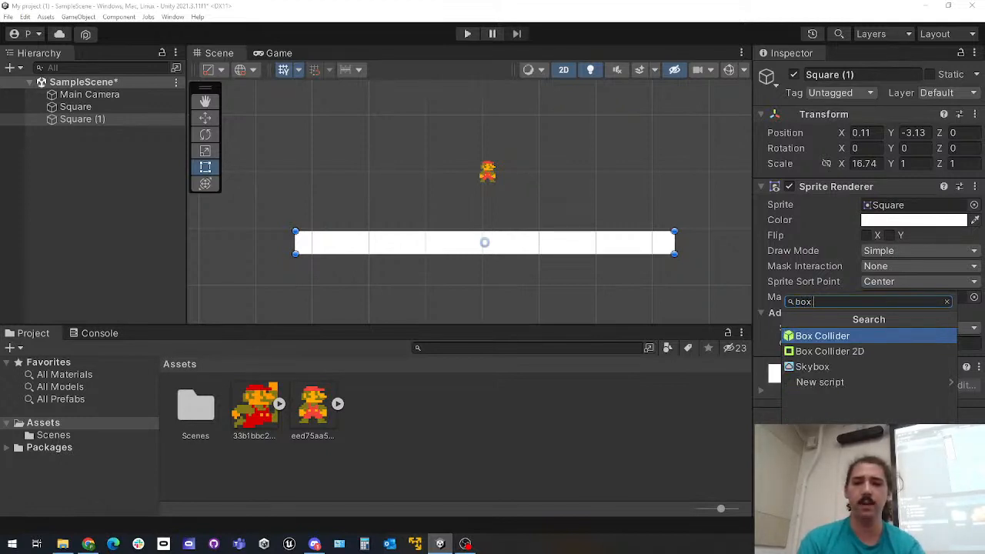
{"action": "key", "text": "Down"}
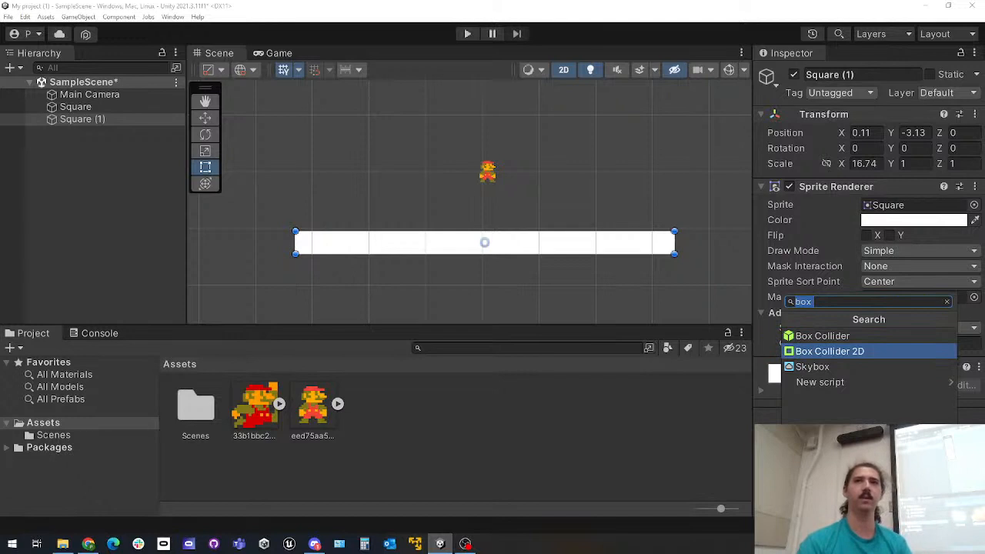
{"action": "key", "text": "Return"}
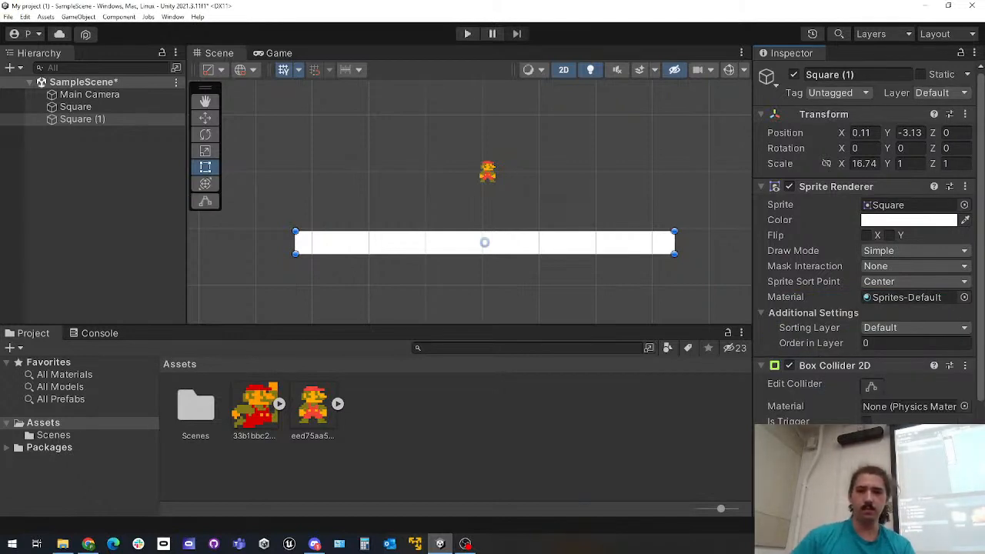
Temporarily disable the platform's Sprite Renderer to inspect its Box Collider 2D outline and the Game view, and re-enable it
{"action": "left_click", "coordinate": [789, 186]}
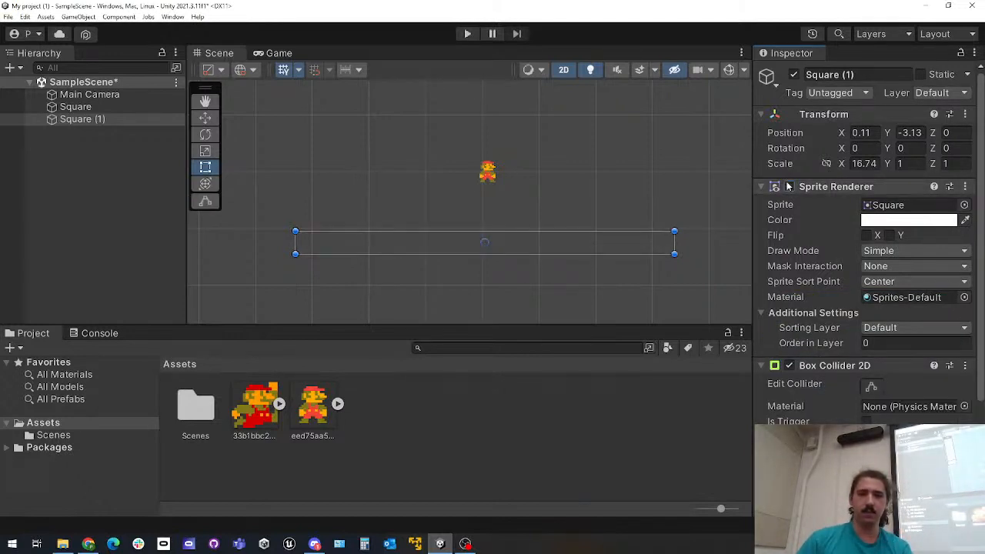
{"action": "scroll", "coordinate": [793, 193], "scroll_direction": "down", "scroll_amount": 3}
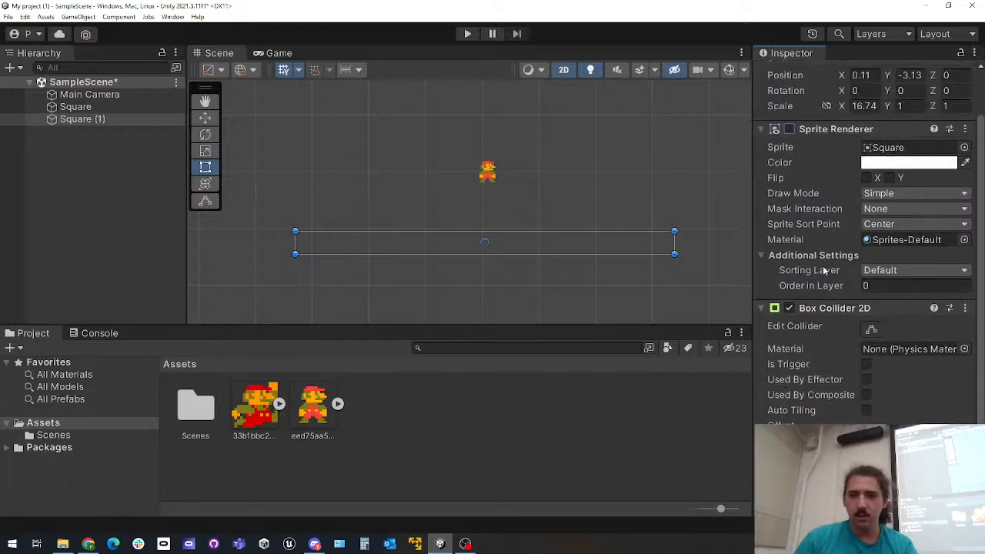
{"action": "left_click", "coordinate": [871, 329]}
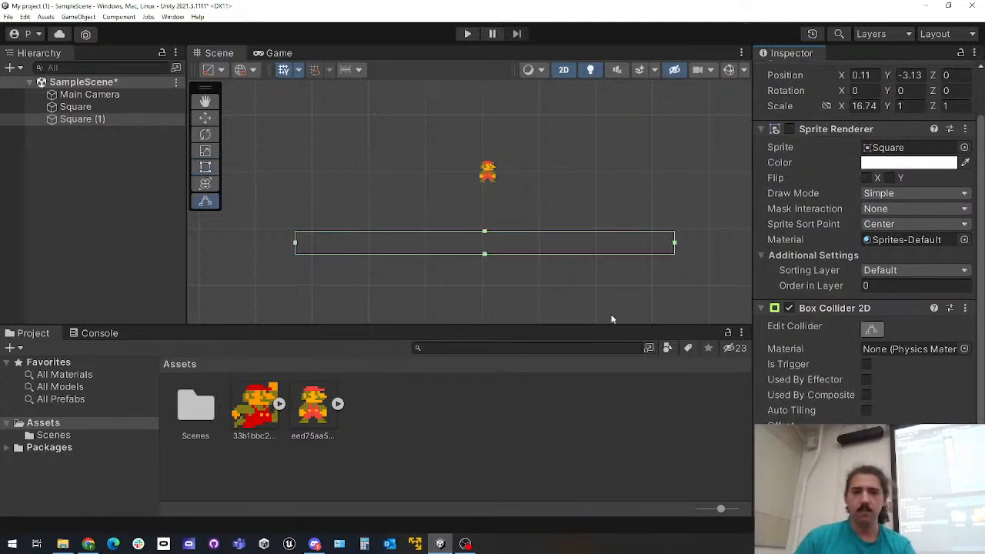
{"action": "left_click", "coordinate": [872, 329]}
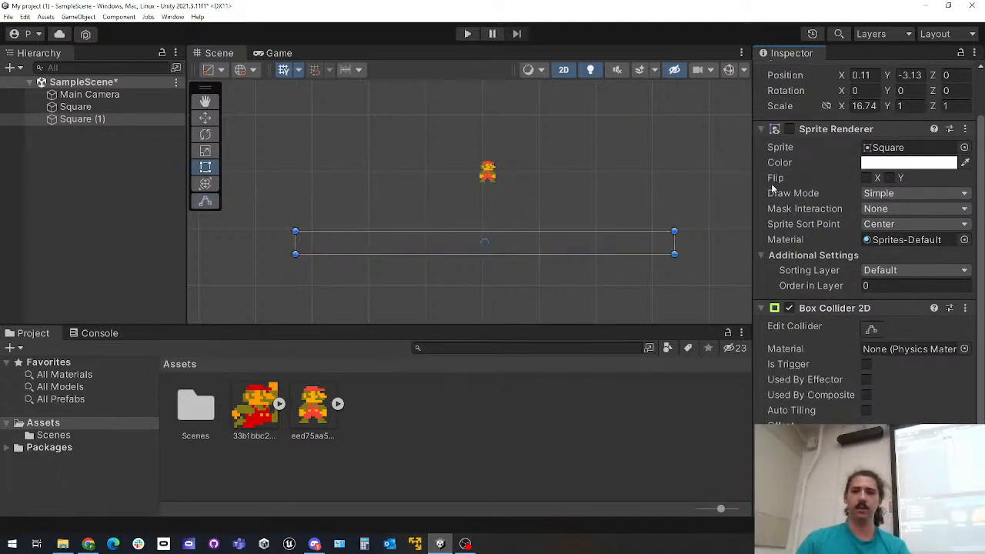
{"action": "scroll", "coordinate": [630, 240], "scroll_direction": "up", "scroll_amount": 3}
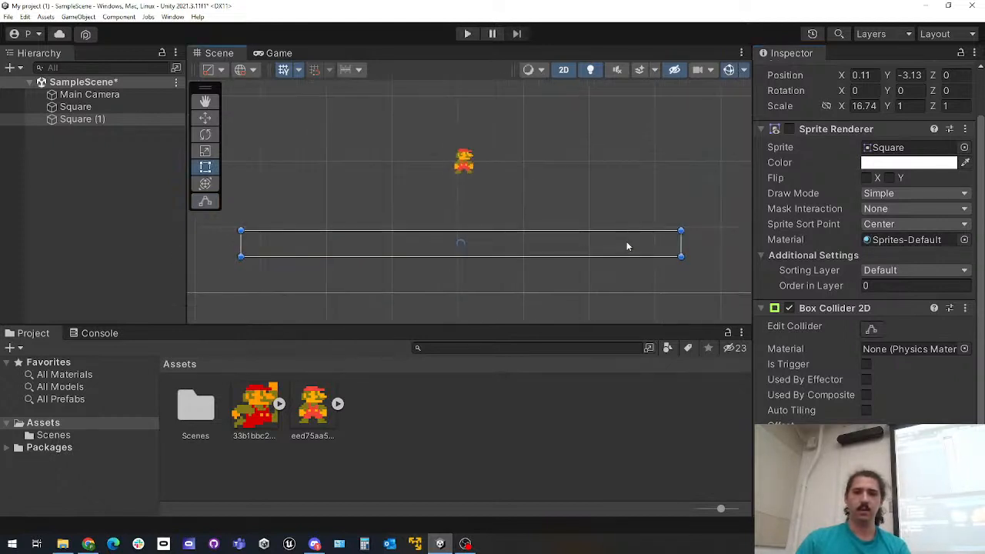
{"action": "left_click", "coordinate": [279, 54]}
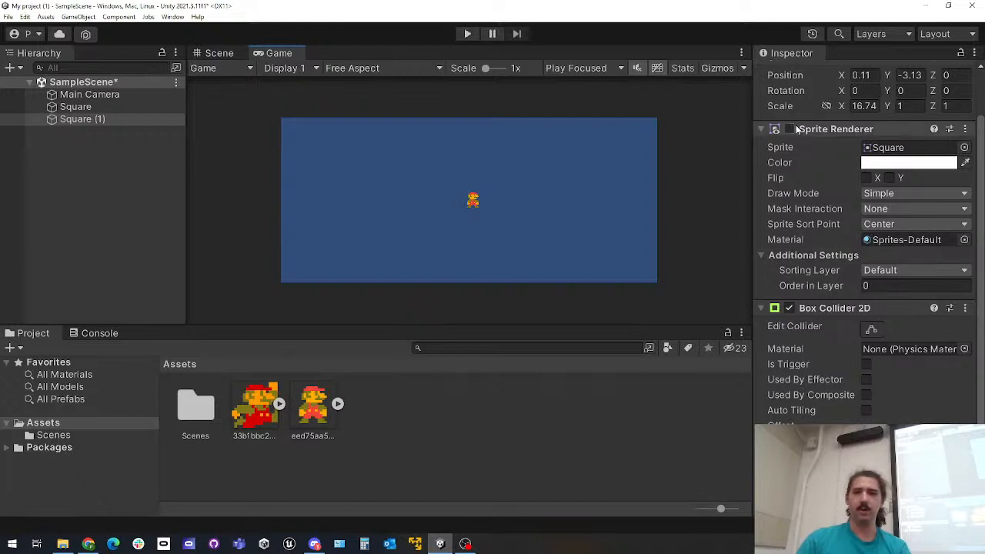
{"action": "left_click", "coordinate": [789, 128]}
Play-test the scene with a collider only on the platform, stop the game and return to the Scene view
{"action": "left_click", "coordinate": [467, 33]}
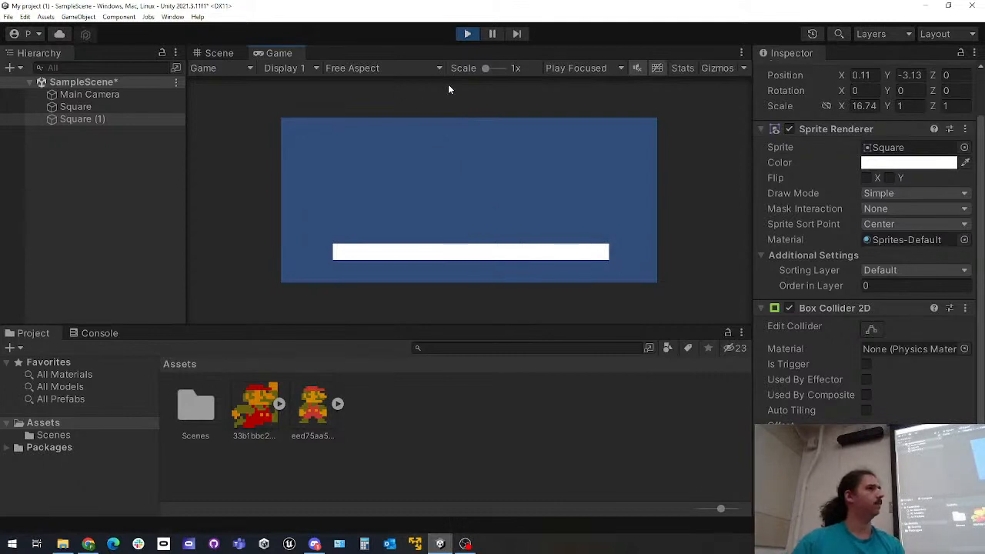
{"action": "left_click", "coordinate": [467, 34]}
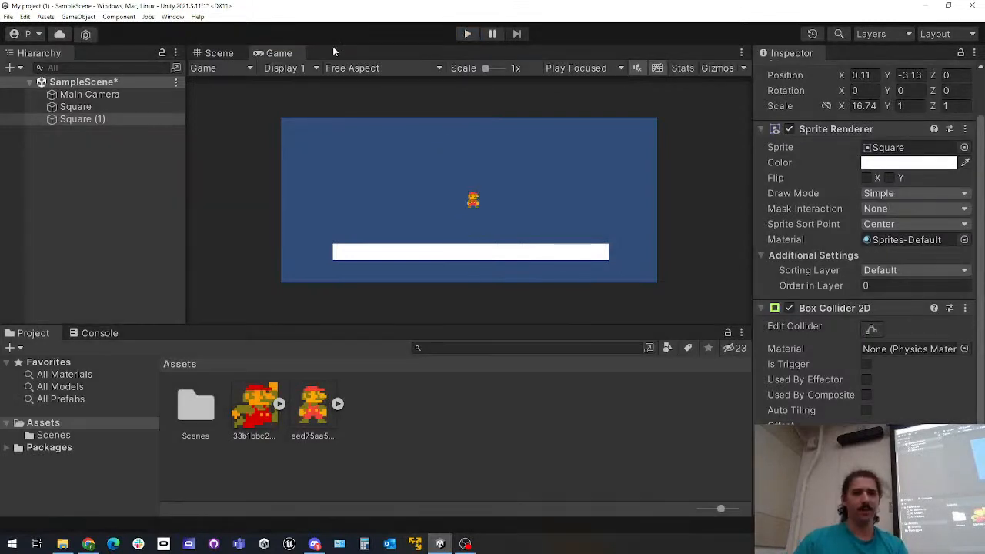
{"action": "left_click", "coordinate": [200, 56]}
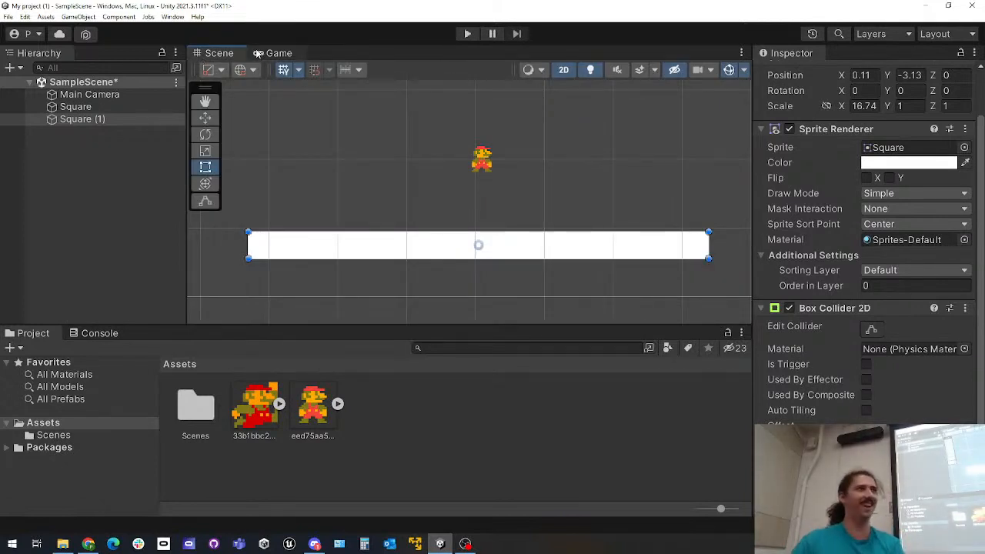
Add a Box Collider 2D component to Mario's Square object
{"action": "left_click", "coordinate": [118, 110]}
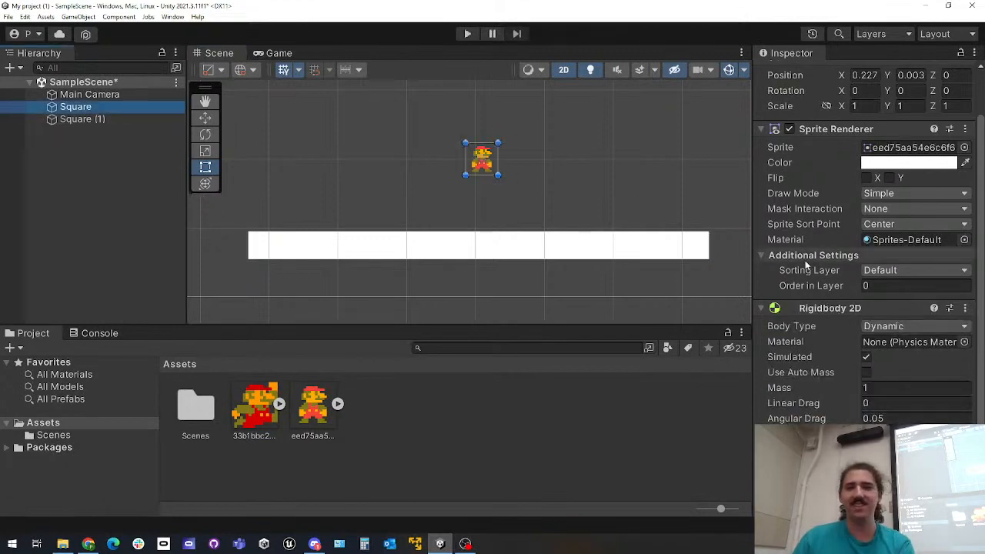
{"action": "scroll", "coordinate": [823, 285], "scroll_direction": "down", "scroll_amount": 3}
{"action": "scroll", "coordinate": [822, 291], "scroll_direction": "up", "scroll_amount": 5}
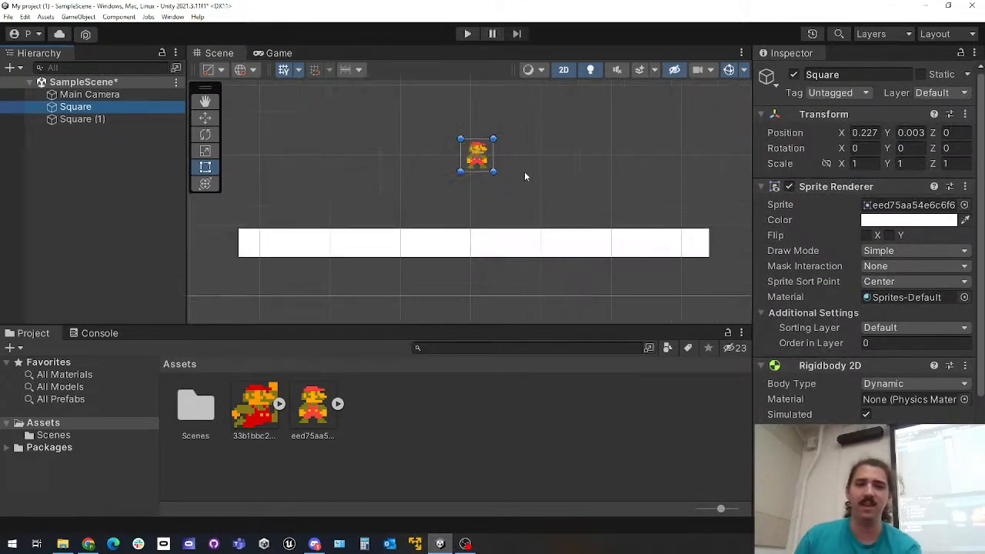
{"action": "scroll", "coordinate": [527, 173], "scroll_direction": "up", "scroll_amount": 3}
{"action": "middle_click_drag", "start_coordinate": [528, 175], "coordinate": [551, 238]}
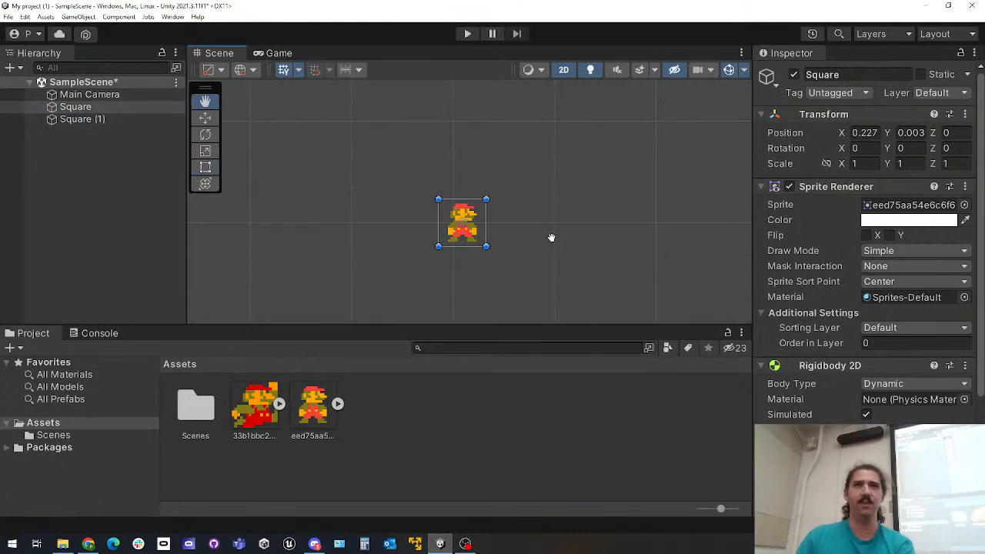
{"action": "scroll", "coordinate": [841, 253], "scroll_direction": "down", "scroll_amount": 3}
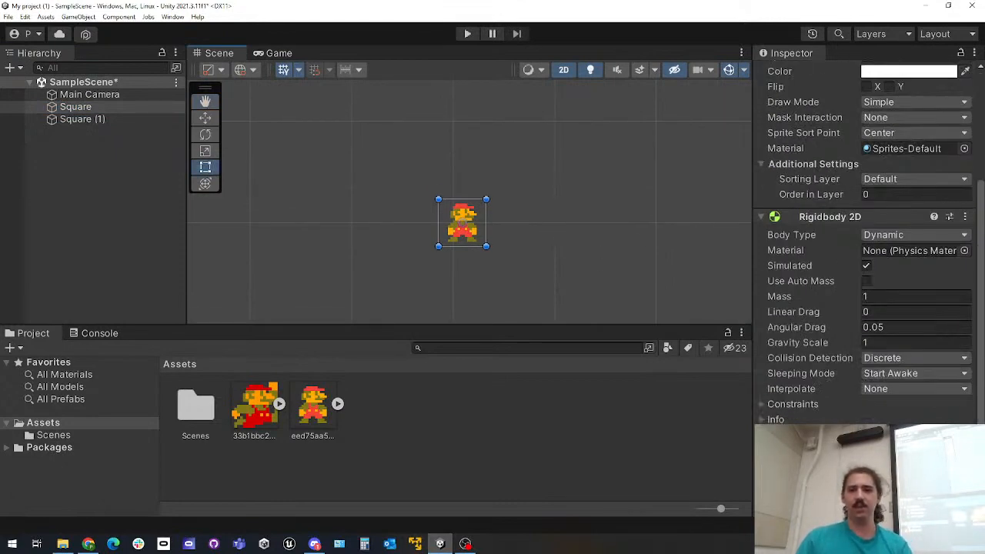
{"action": "key", "text": "ctrl+shift+a"}
{"action": "type", "text": "box"}
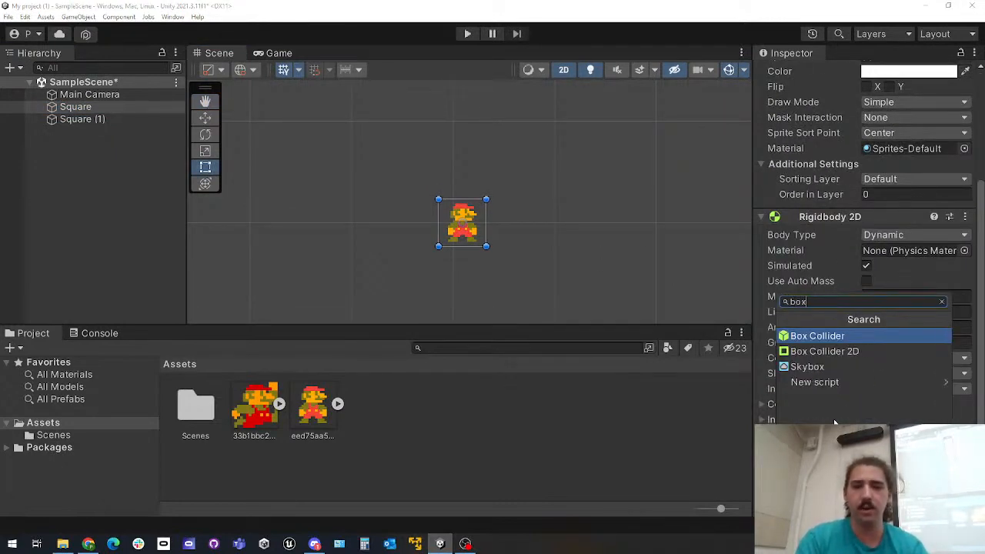
{"action": "type", "text": " collid"}
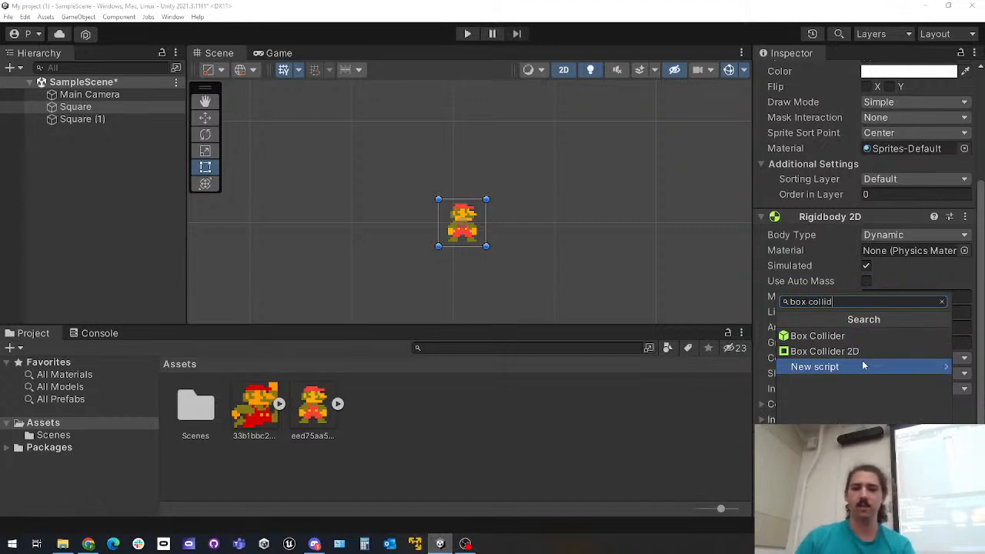
{"action": "left_click", "coordinate": [839, 351]}
{"action": "scroll", "coordinate": [528, 251], "scroll_direction": "up", "scroll_amount": 5}
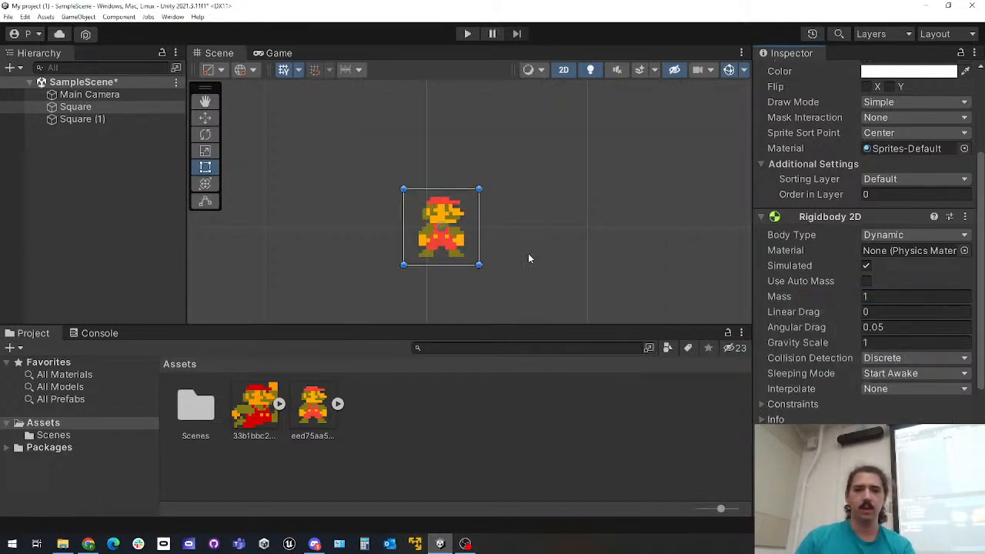
Shrink Mario's Box Collider 2D on all four sides to fit the sprite, about 0.79 wide by 0.96 high
{"action": "scroll", "coordinate": [834, 375], "scroll_direction": "down", "scroll_amount": 5}
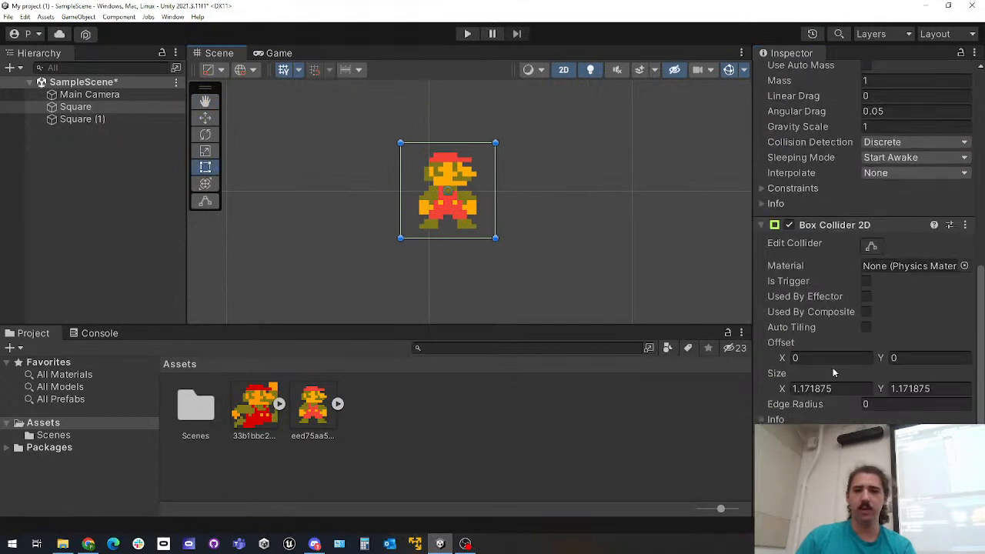
{"action": "left_click", "coordinate": [873, 247]}
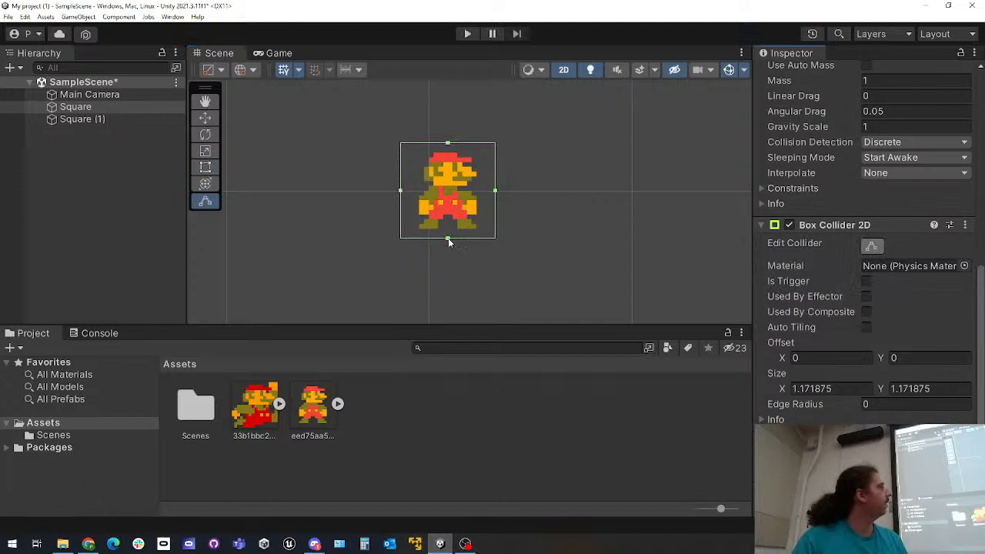
{"action": "left_click_drag", "start_coordinate": [449, 237], "coordinate": [448, 229]}
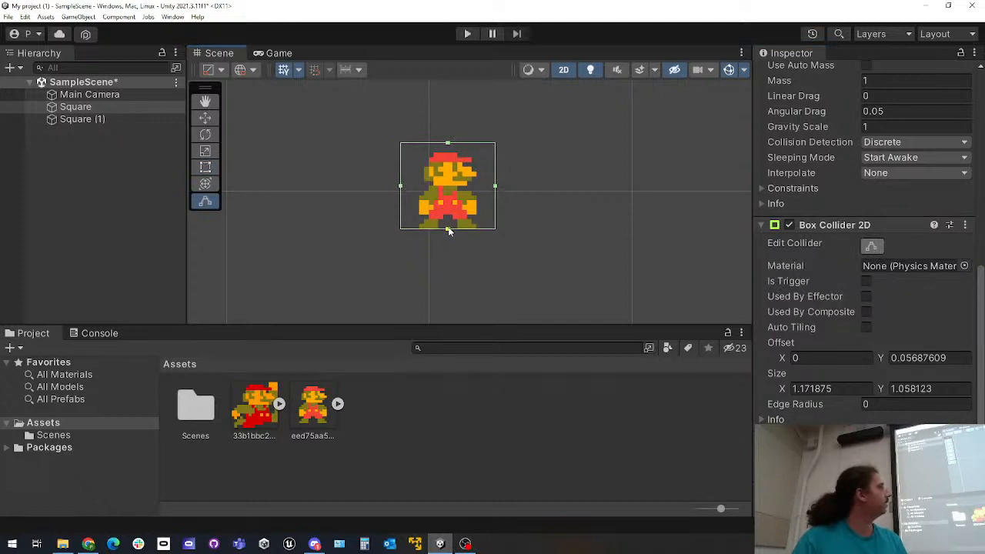
{"action": "mouse_move", "coordinate": [400, 186]}
{"action": "left_mouse_down"}
{"action": "mouse_move", "coordinate": [426, 189]}
{"action": "mouse_move", "coordinate": [416, 190]}
{"action": "left_mouse_up"}
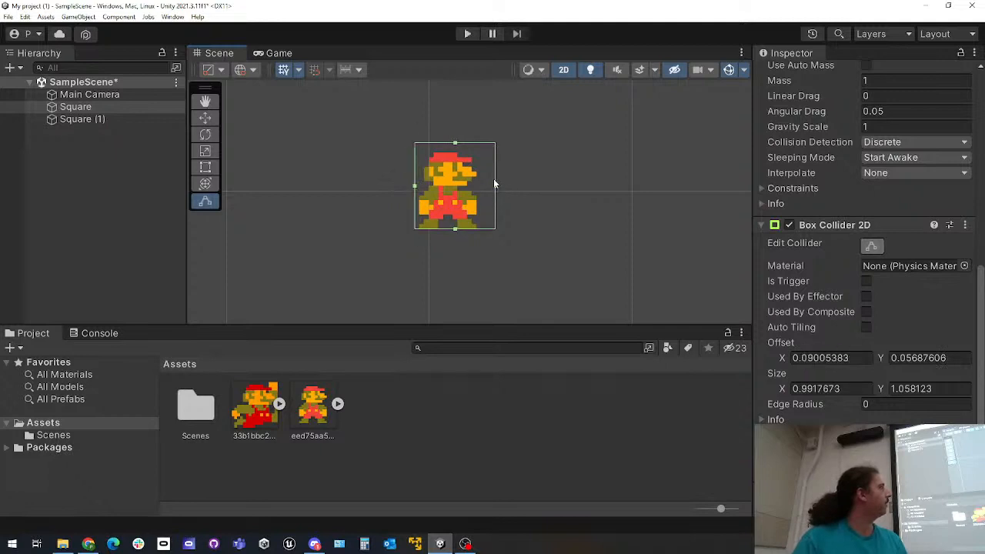
{"action": "left_click_drag", "start_coordinate": [494, 188], "coordinate": [478, 188]}
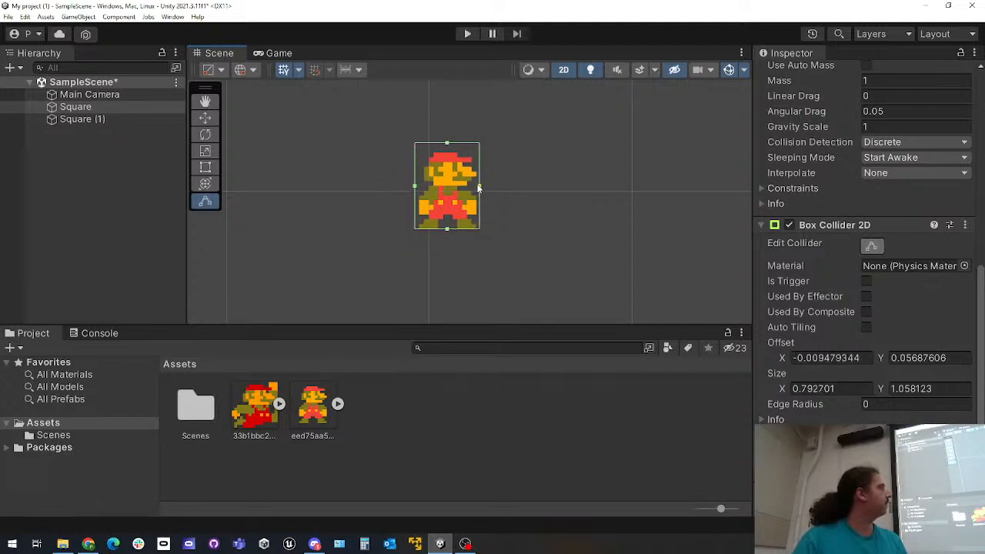
{"action": "left_click_drag", "start_coordinate": [447, 143], "coordinate": [448, 151]}
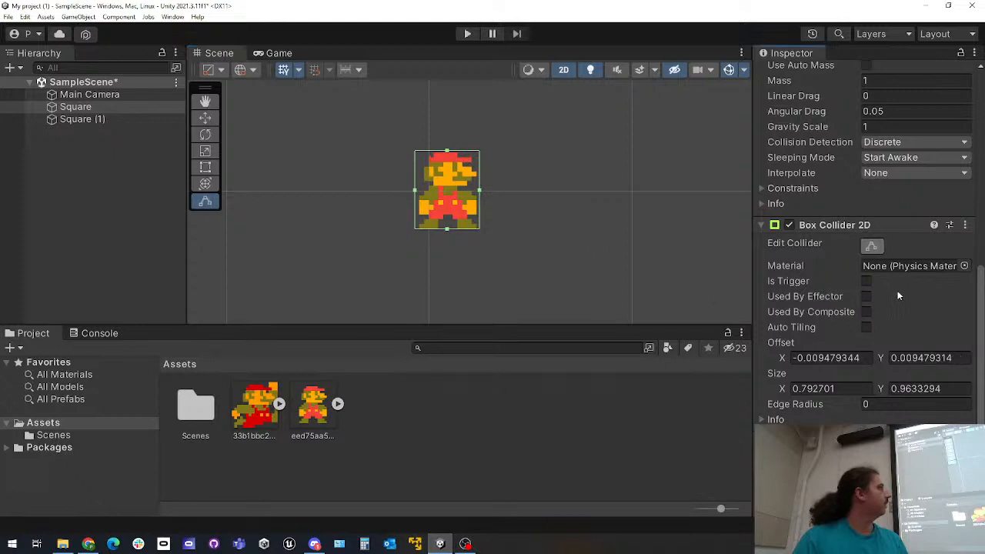
{"action": "scroll", "coordinate": [892, 231], "scroll_direction": "up", "scroll_amount": 5}
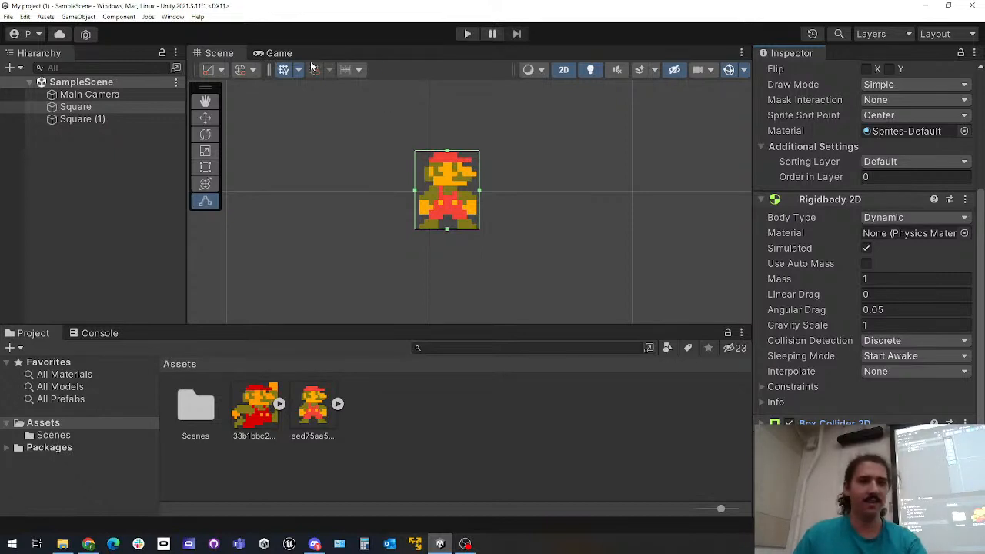
Play-test Mario landing on the platform in the Game view, stop the game and return to the Scene view
{"action": "left_click", "coordinate": [274, 53]}
{"action": "left_click", "coordinate": [472, 34]}
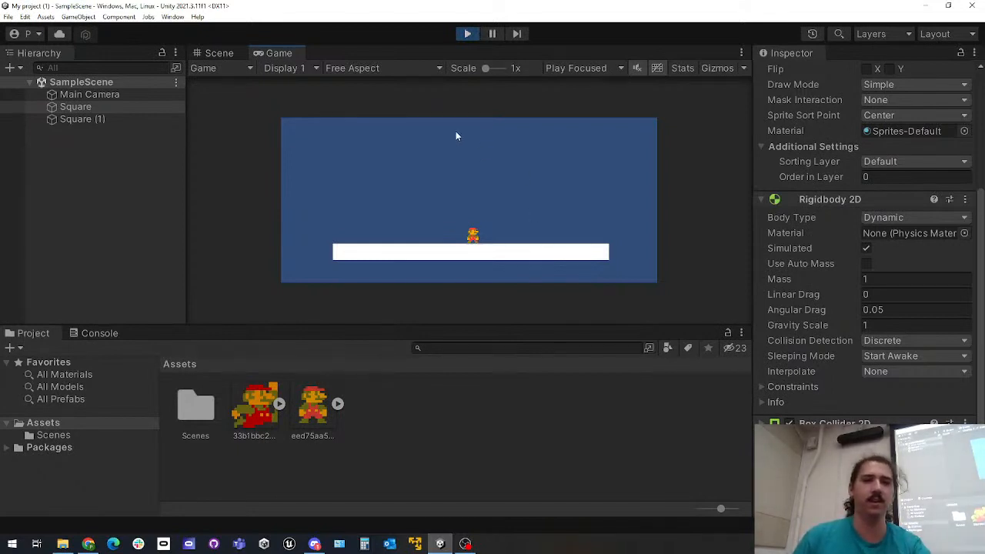
{"action": "left_click", "coordinate": [475, 35]}
{"action": "left_click", "coordinate": [233, 55]}
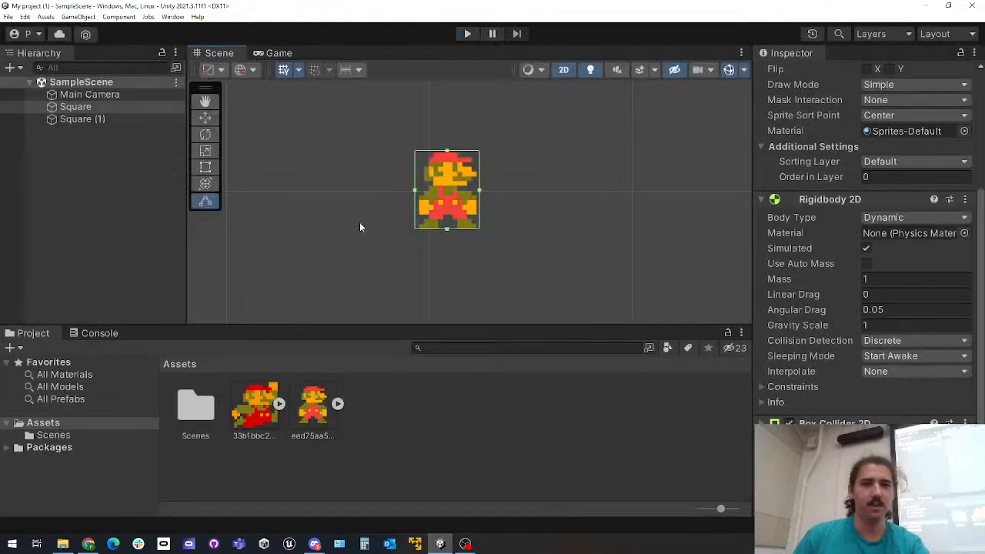
{"action": "scroll", "coordinate": [374, 297], "scroll_direction": "down", "scroll_amount": 2}
{"action": "scroll", "coordinate": [370, 270], "scroll_direction": "up", "scroll_amount": 3}
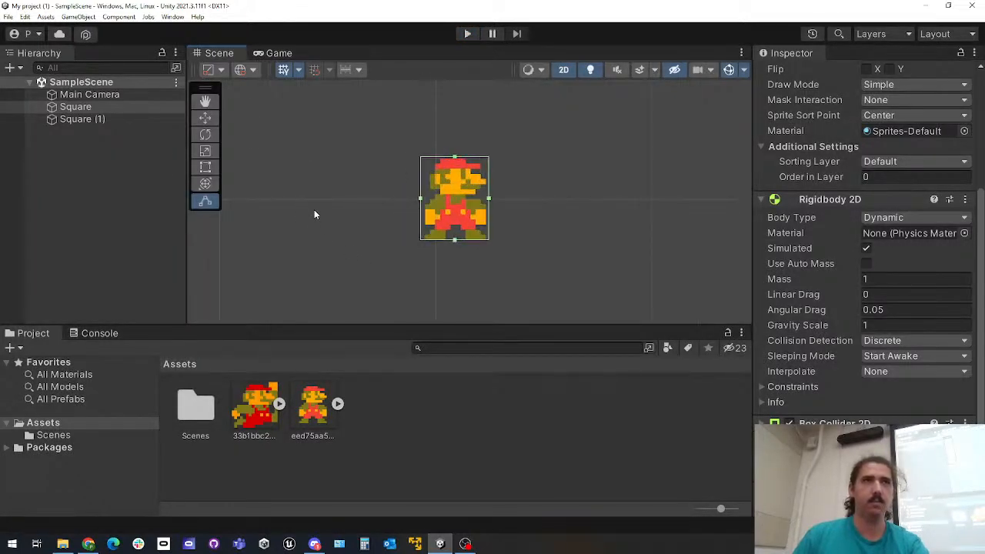
{"action": "middle_click_drag", "start_coordinate": [297, 196], "coordinate": [329, 194]}
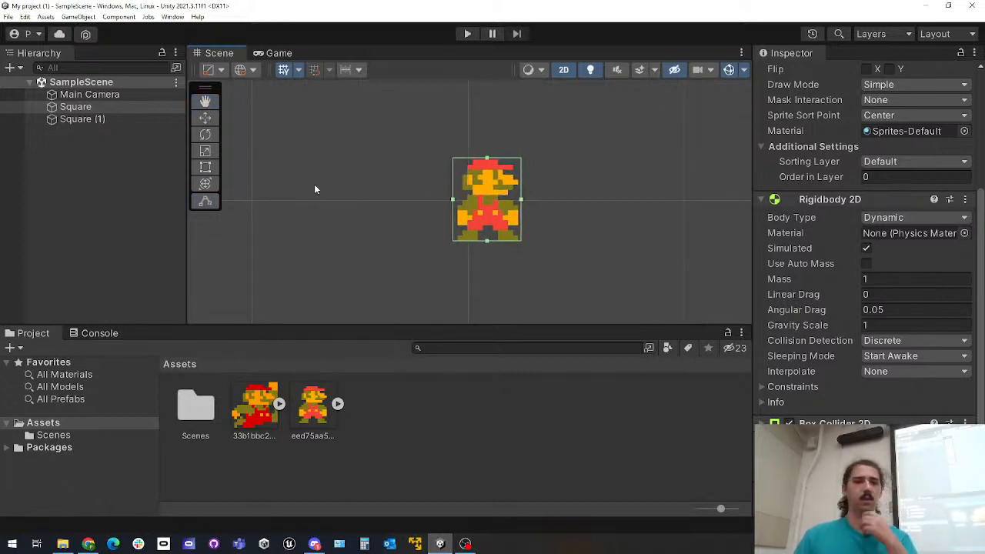
{"action": "left_click", "coordinate": [89, 119]}
{"action": "left_click", "coordinate": [100, 101]}
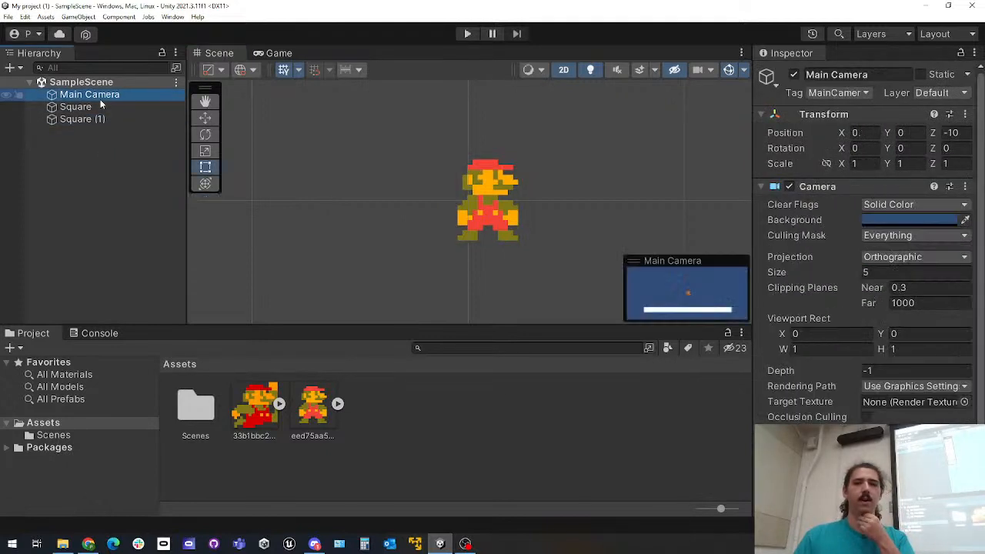
{"action": "left_click", "coordinate": [101, 107]}
{"action": "left_click", "coordinate": [104, 98]}
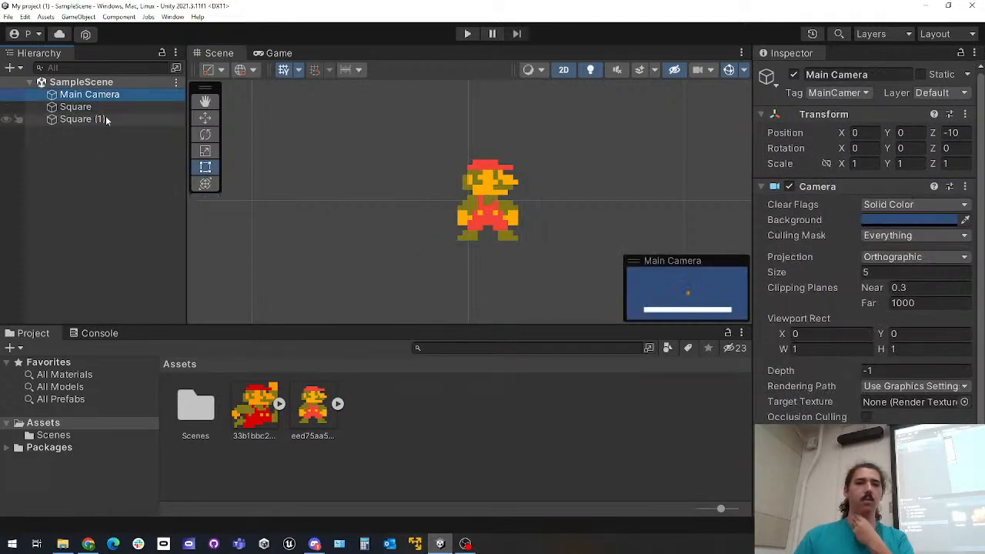
Select Mario's Square object and look through its Rigidbody 2D and collider components
{"action": "left_click", "coordinate": [100, 120]}
{"action": "left_click", "coordinate": [102, 107]}
{"action": "scroll", "coordinate": [828, 296], "scroll_direction": "down", "scroll_amount": 5}
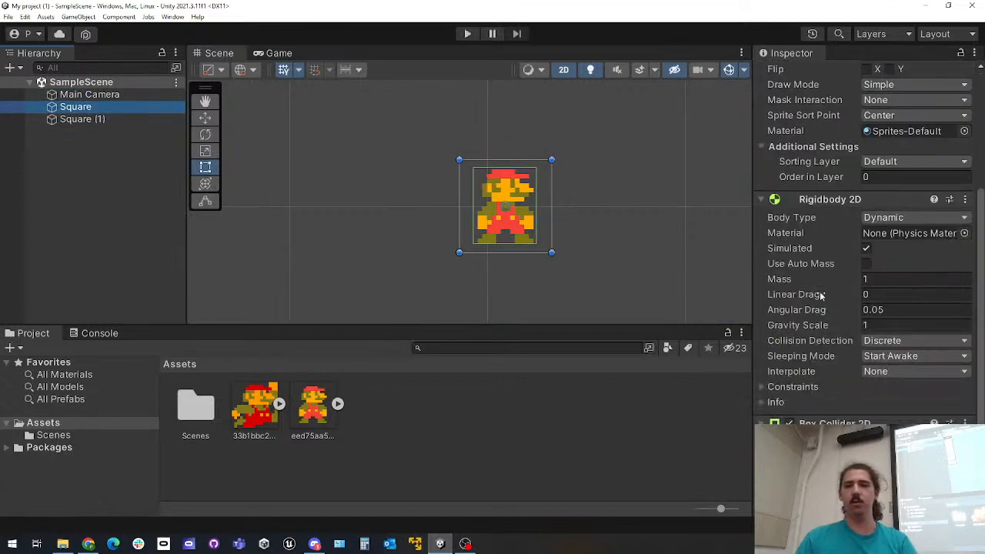
{"action": "scroll", "coordinate": [616, 241], "scroll_direction": "down", "scroll_amount": 2}
{"action": "middle_click_drag", "start_coordinate": [605, 234], "coordinate": [540, 224]}
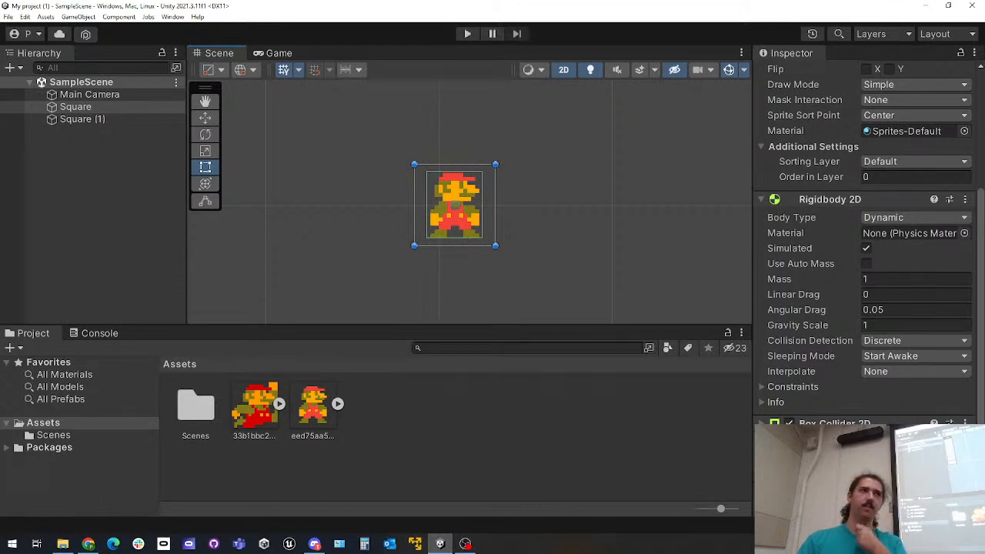
Try to add a Character Controller component to Mario's Square object
{"action": "left_click", "coordinate": [863, 493]}
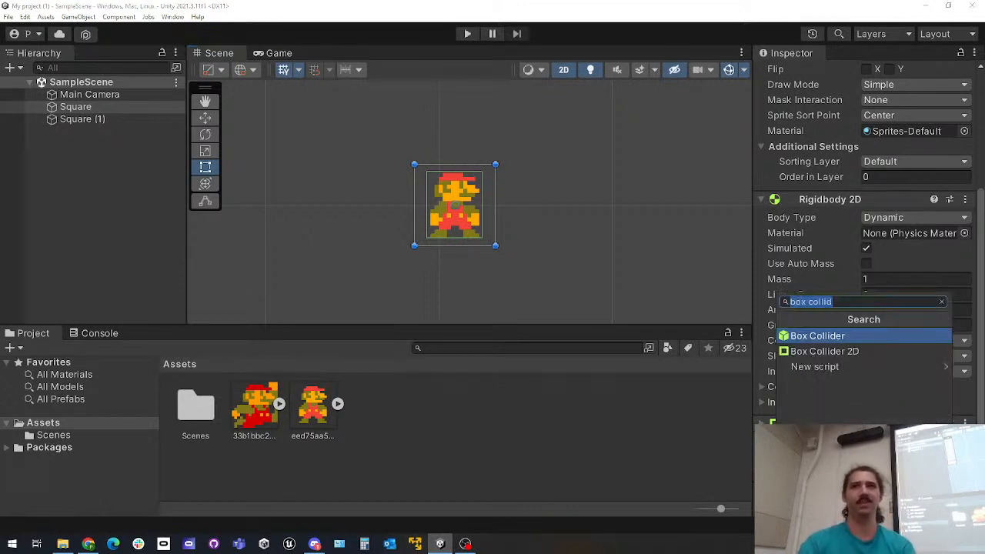
{"action": "type", "text": "chara"}
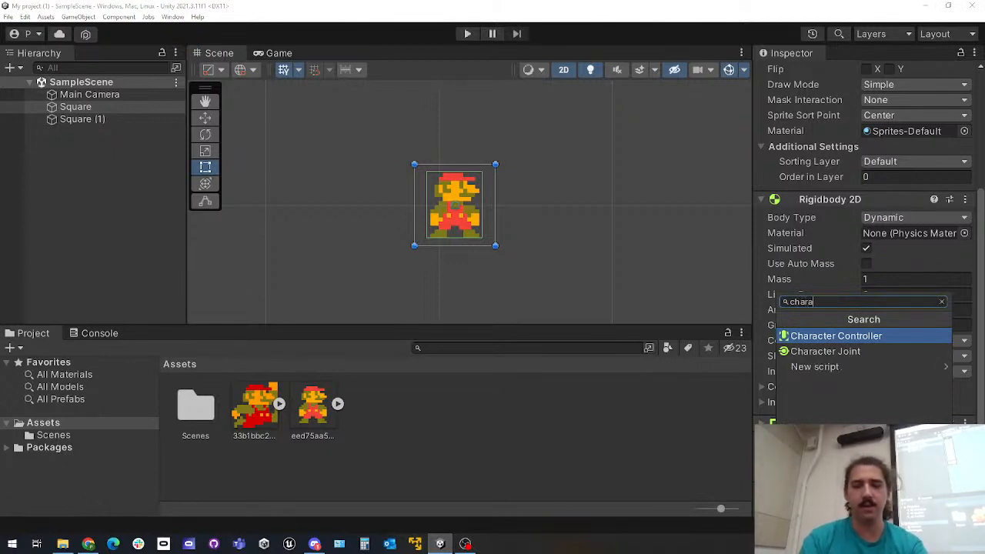
{"action": "key", "text": "Return"}
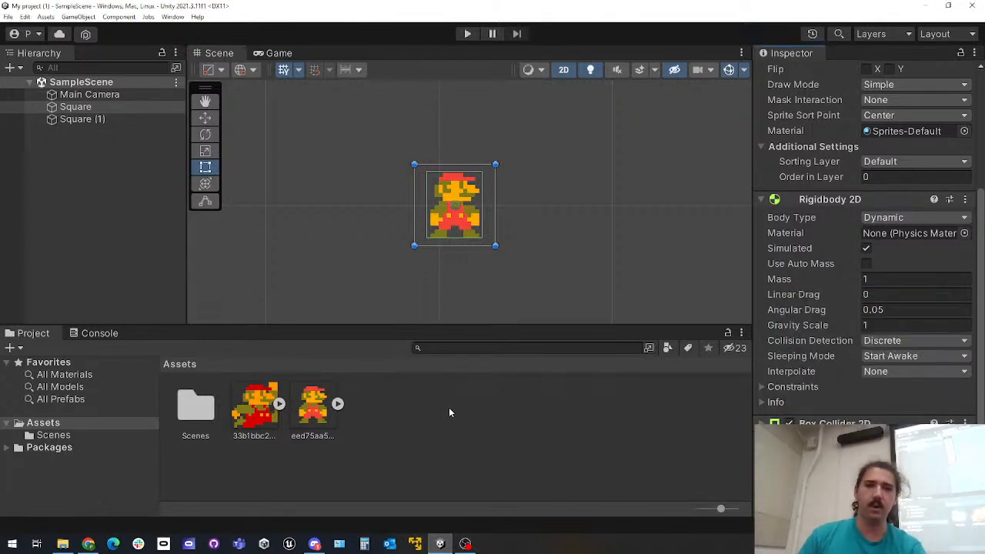
Create a new script named playerController as a component on Mario's Square object
{"action": "left_click", "coordinate": [864, 493]}
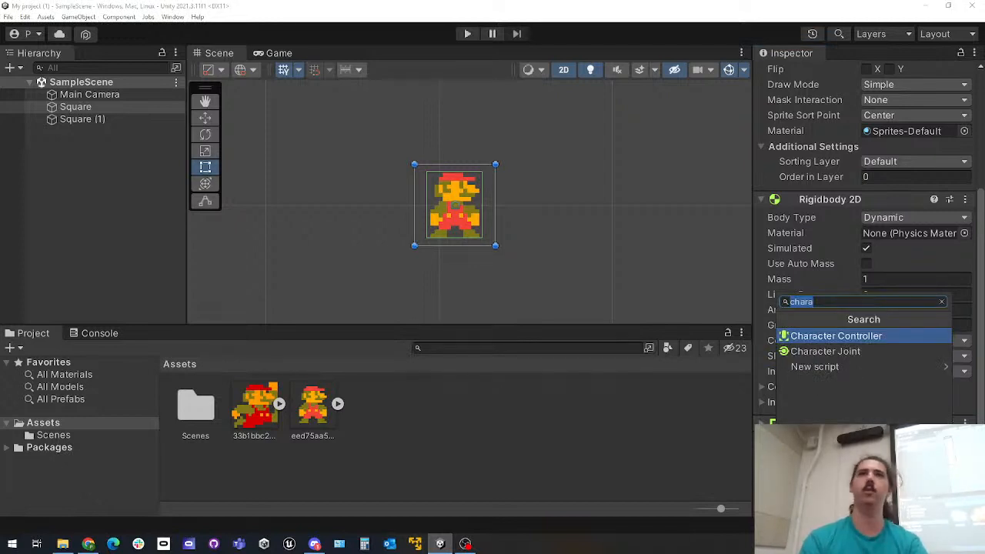
{"action": "type", "text": "playerController"}
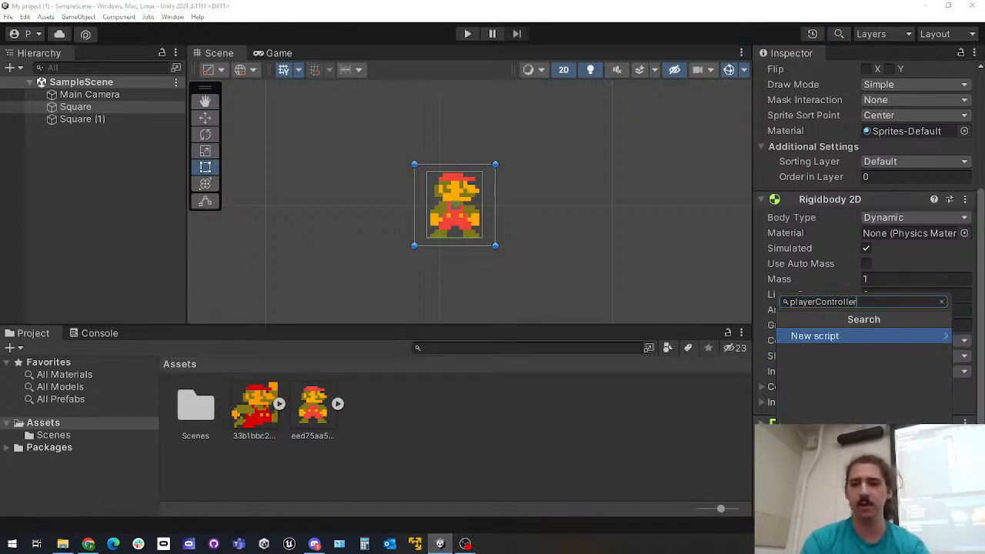
{"action": "key", "text": "Return"}
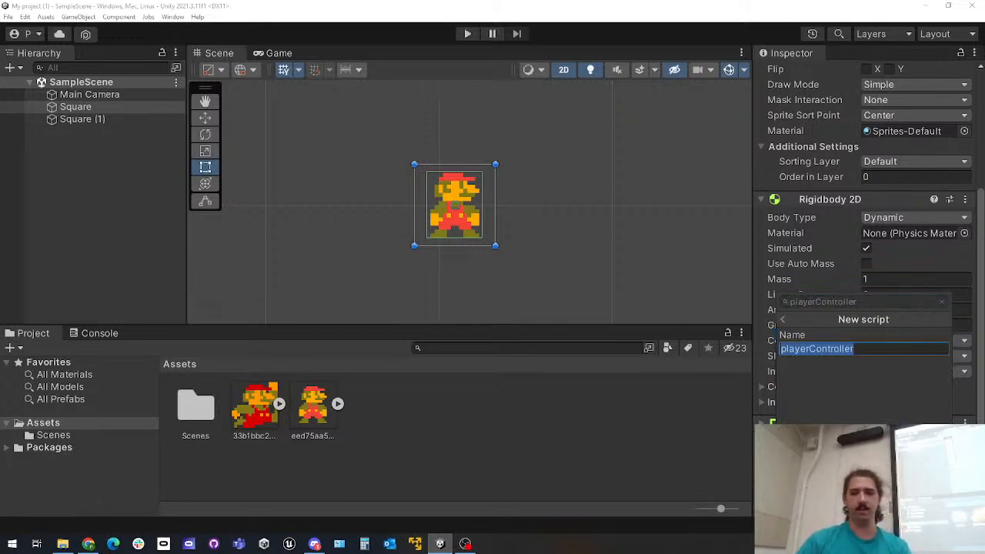
{"action": "key", "text": "Return"}
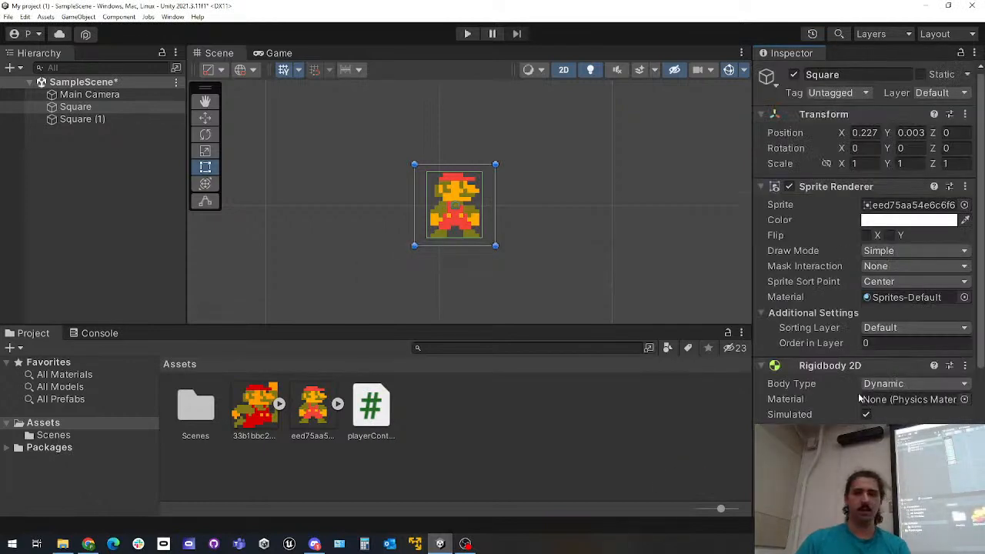
{"action": "scroll", "coordinate": [817, 408], "scroll_direction": "down", "scroll_amount": 5}
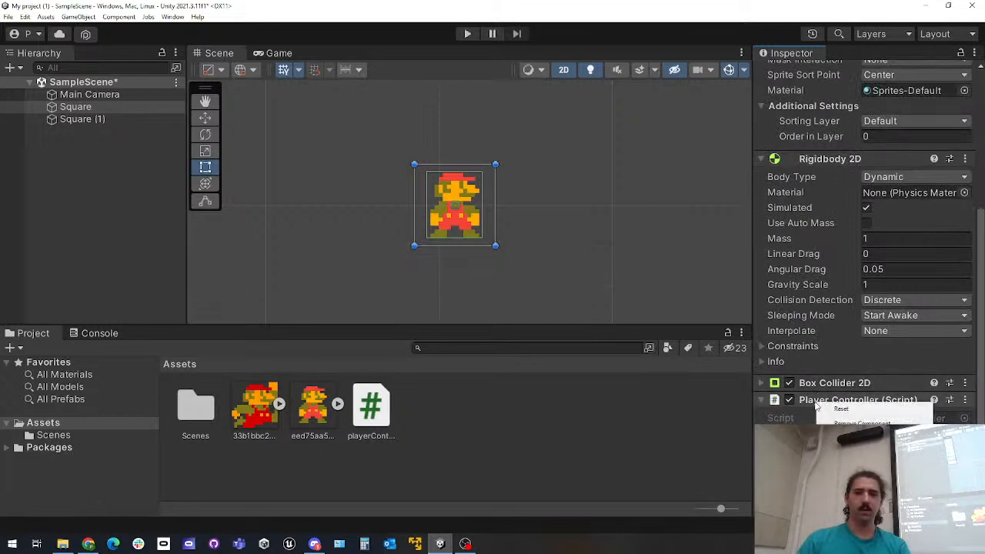
Open the playerController script from the project assets in Visual Studio and dismiss the feedback survey
{"action": "left_click", "coordinate": [723, 433]}
{"action": "left_click", "coordinate": [382, 418]}
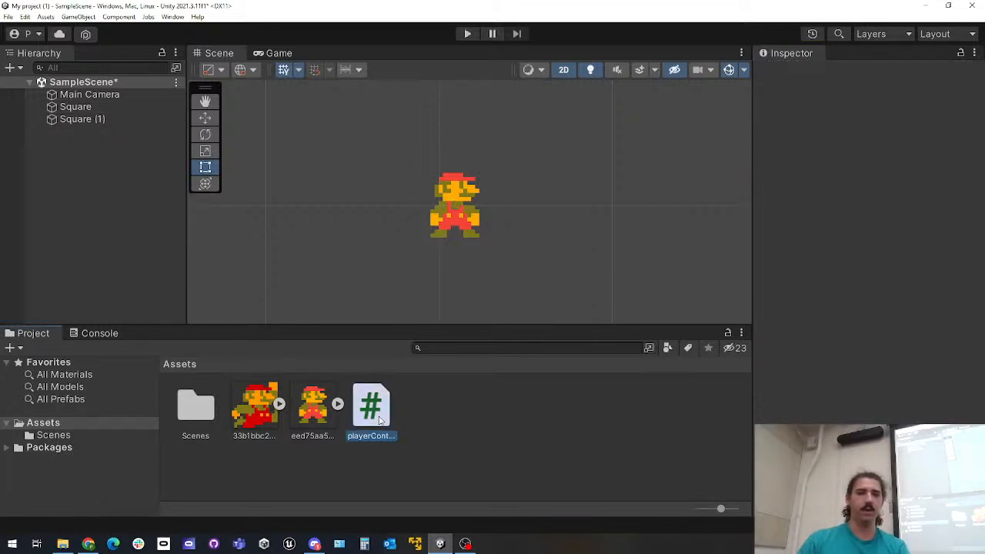
{"action": "left_click", "coordinate": [84, 120]}
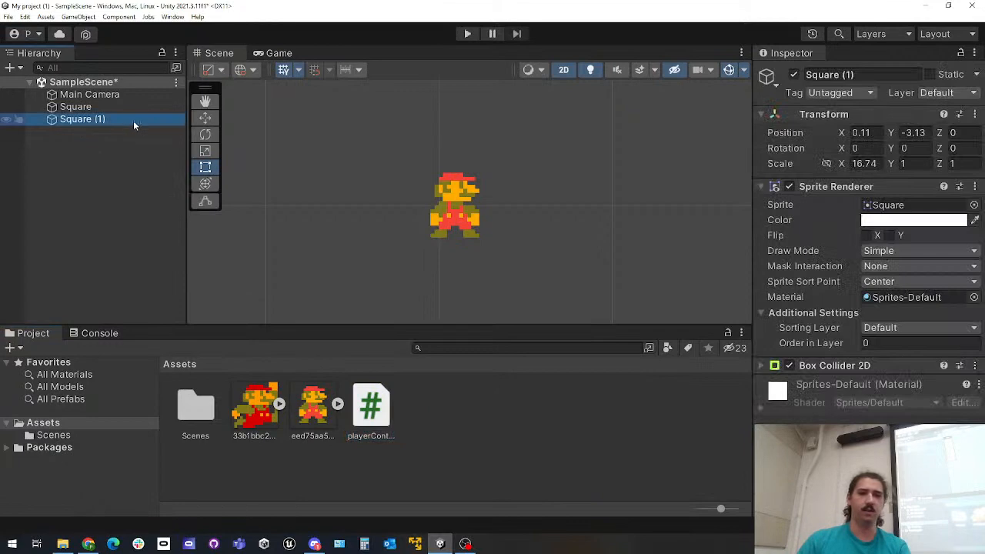
{"action": "double_click", "coordinate": [371, 406]}
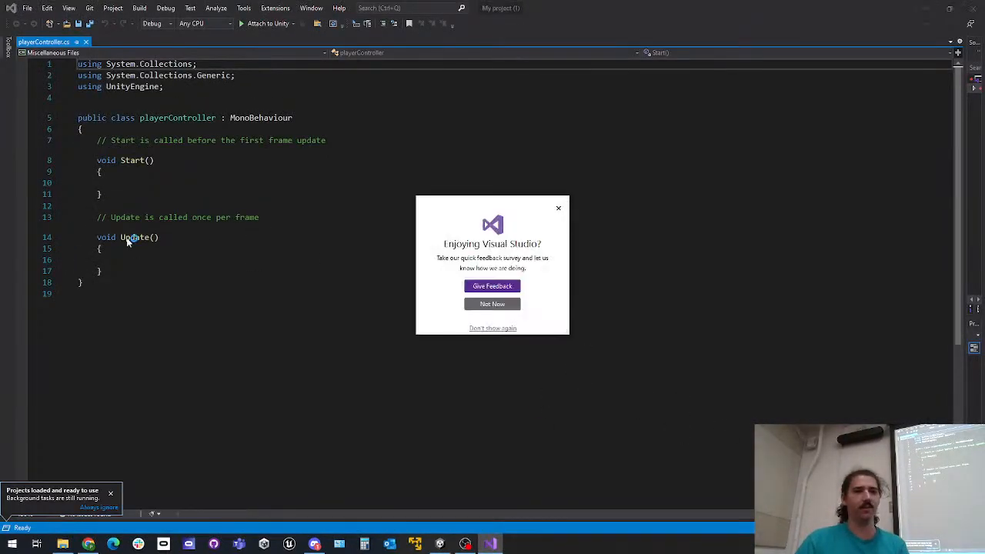
{"action": "left_click", "coordinate": [558, 207]}
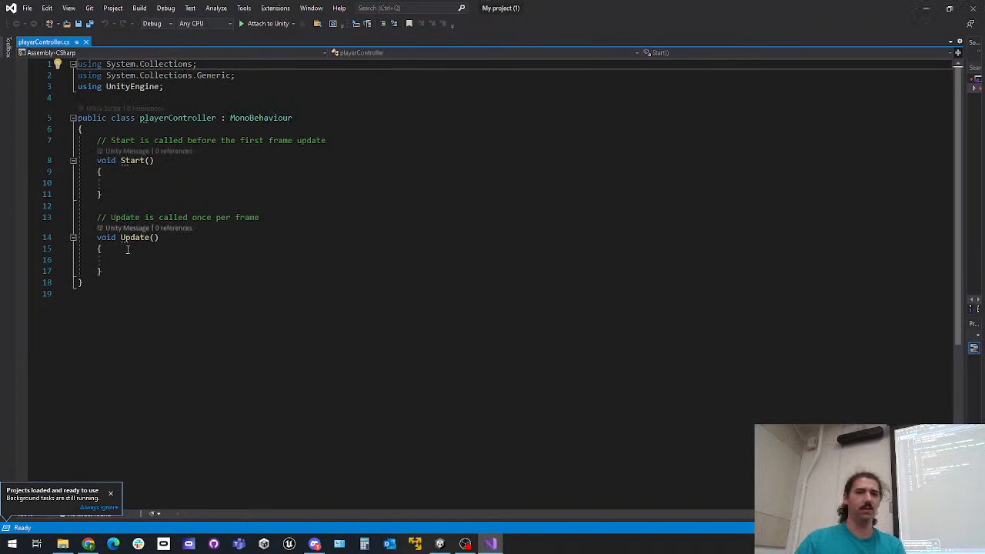
Declare the field private Rigidbody2D rb; at the start of the playerController class
{"action": "left_click", "coordinate": [213, 132]}
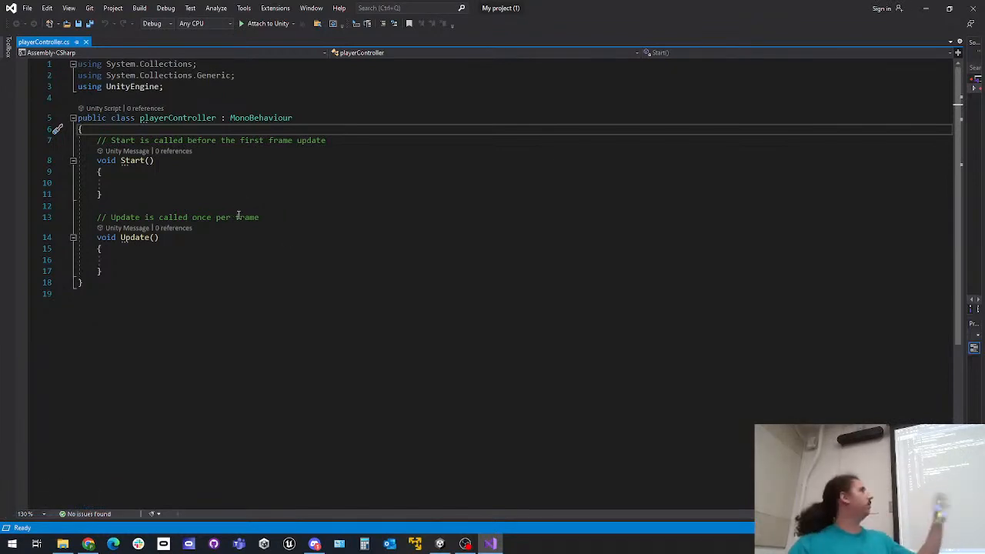
{"action": "scroll", "coordinate": [384, 274], "scroll_direction": "up", "scroll_amount": 6, "text": "ctrl"}
{"action": "scroll", "coordinate": [385, 274], "scroll_direction": "up", "scroll_amount": 4, "text": "ctrl"}
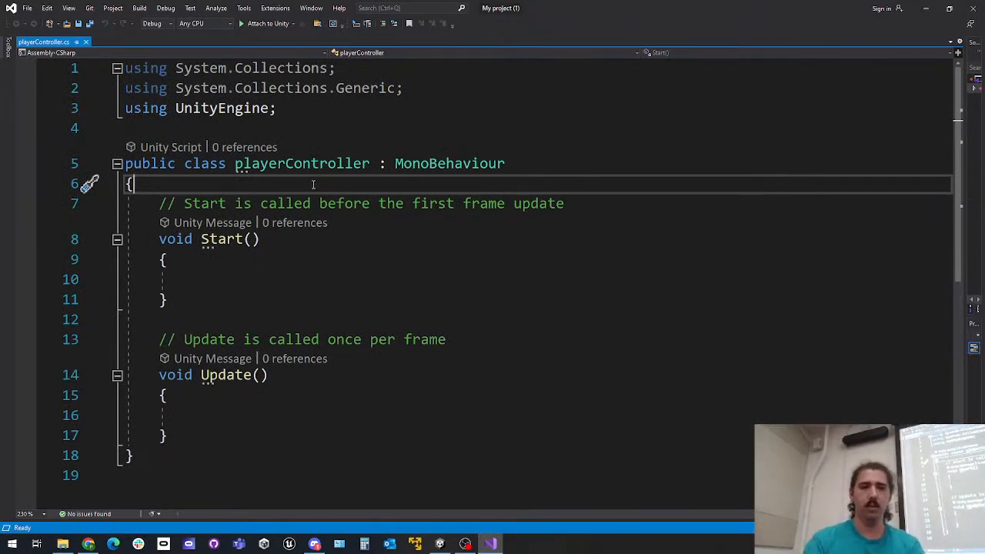
{"action": "key", "text": "Return"}
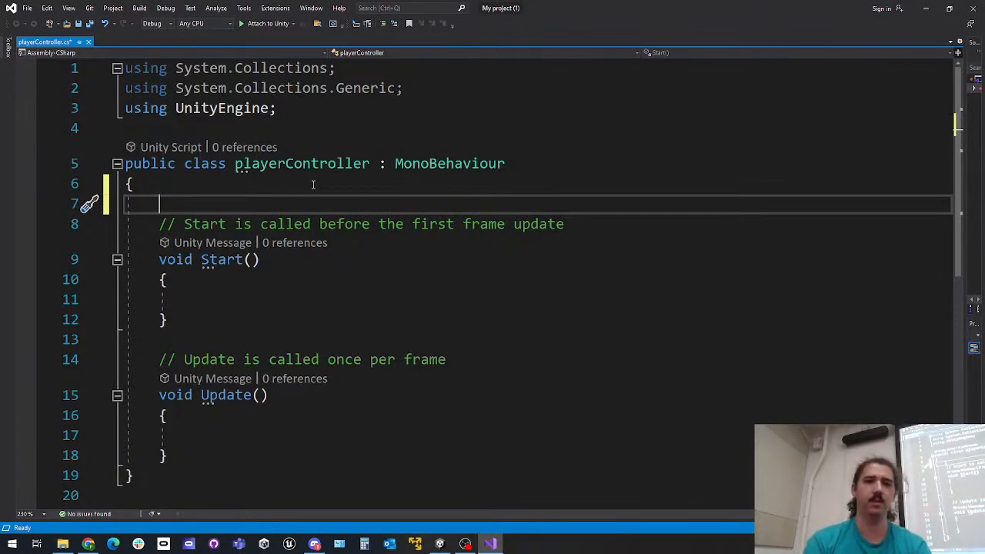
{"action": "type", "text": "private "}
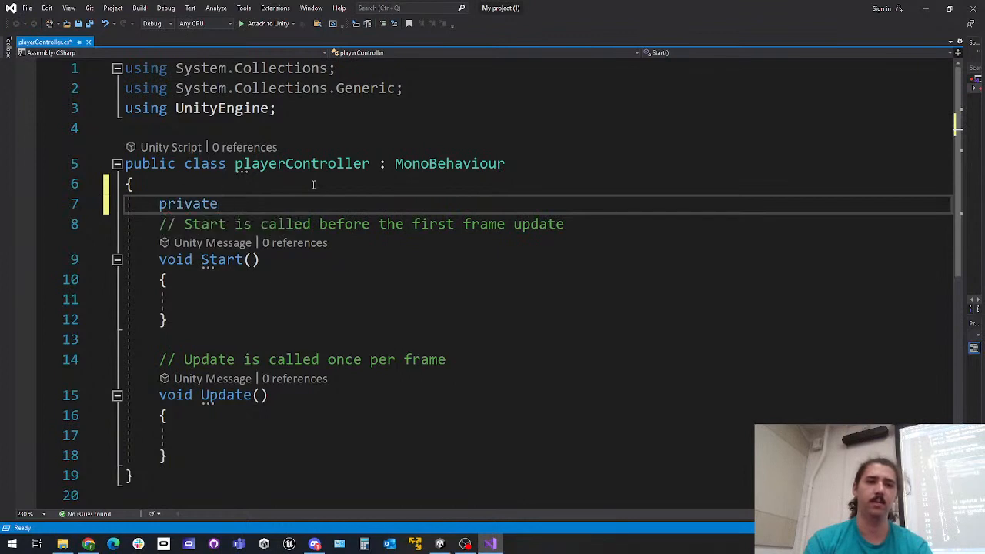
{"action": "type", "text": "rigi"}
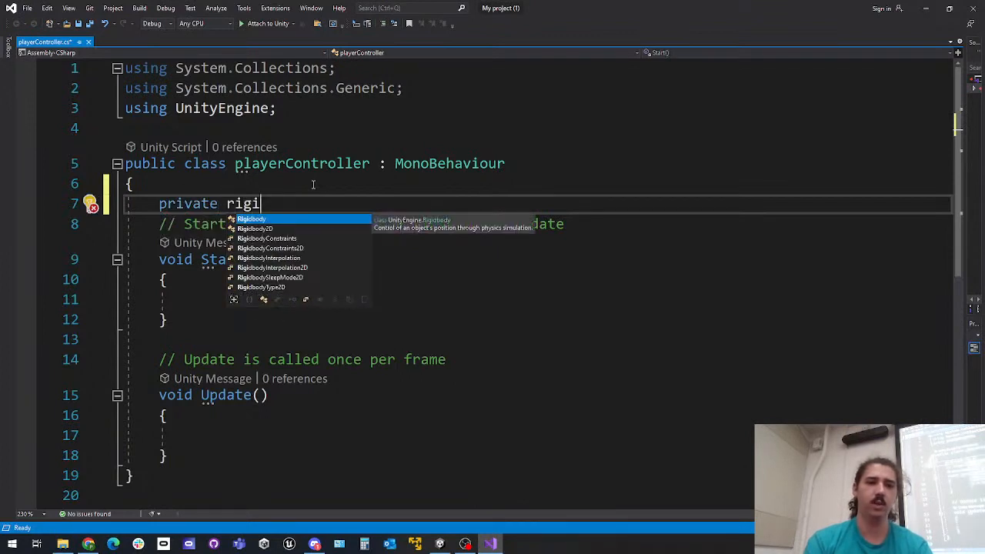
{"action": "key", "text": "Tab"}
{"action": "type", "text": "rb;"}
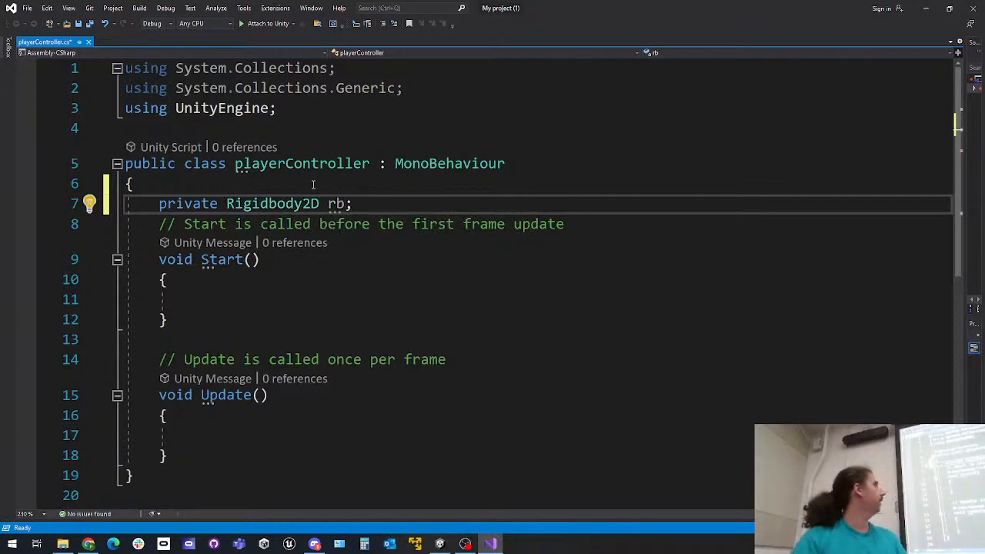
In the Start method, add rb = this.GetComponent<Rigidbody2D>(); and save the script
{"action": "left_click", "coordinate": [240, 285]}
{"action": "left_click", "coordinate": [228, 295]}
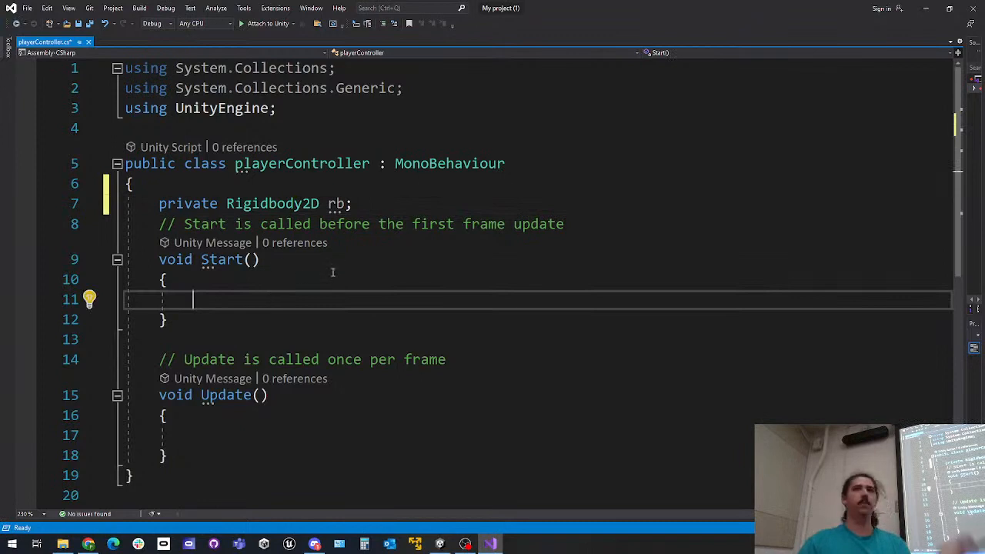
{"action": "left_click_drag", "start_coordinate": [379, 205], "coordinate": [179, 203]}
{"action": "left_click", "coordinate": [272, 286]}
{"action": "left_click", "coordinate": [248, 295]}
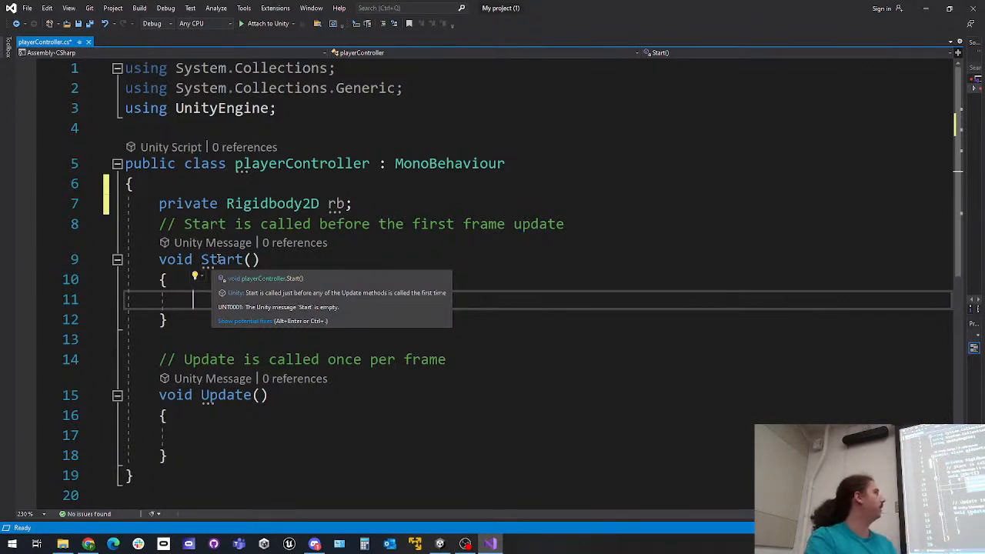
{"action": "type", "text": "rb = this.GetComponent<Rigidbody2D>()"}
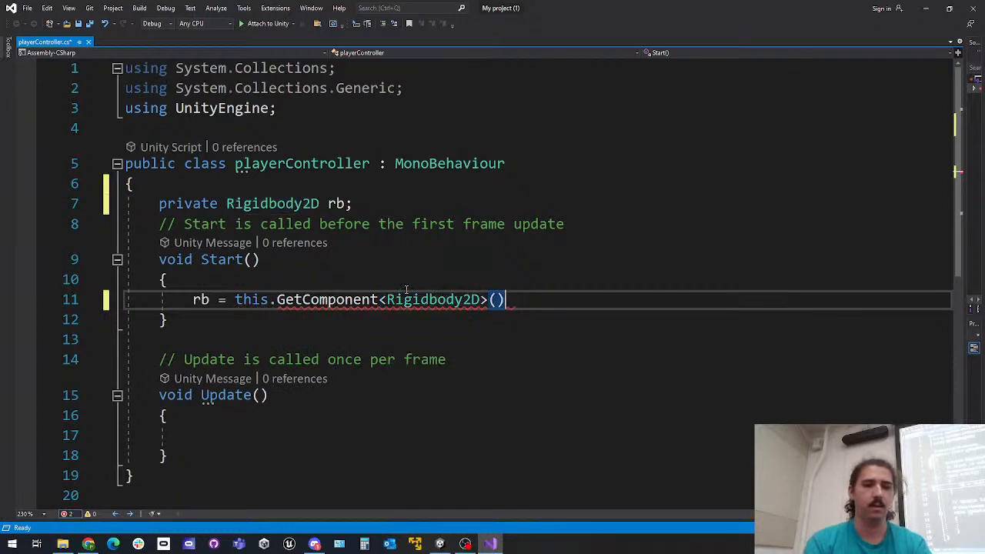
{"action": "type", "text": ";"}
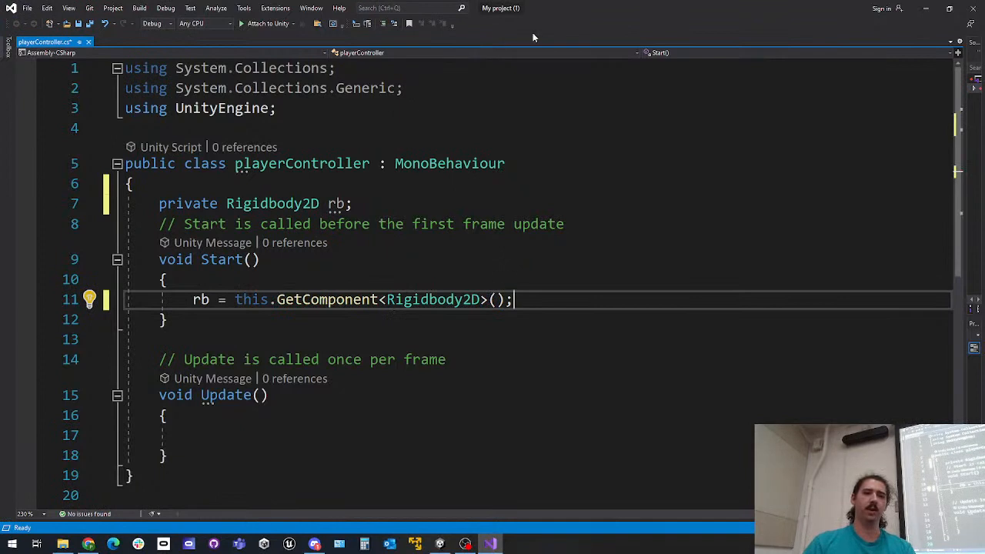
{"action": "key", "text": "ctrl+s"}
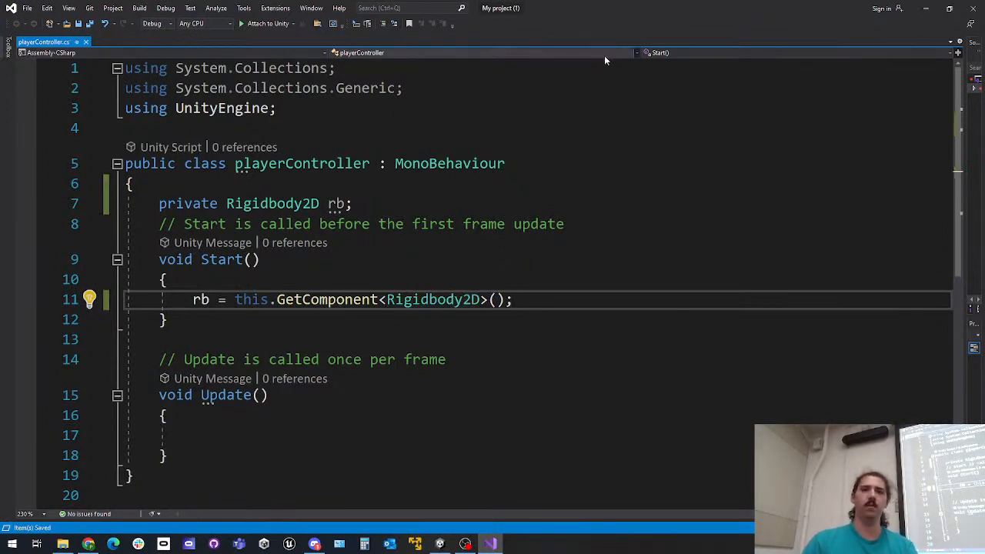
Shrink Visual Studio to a floating window over Unity and highlight the GetComponent<Rigidbody2D> line in Start
{"action": "left_click_drag", "start_coordinate": [638, 15], "coordinate": [388, 100]}
{"action": "scroll", "coordinate": [346, 278], "scroll_direction": "down", "scroll_amount": 3}
{"action": "scroll", "coordinate": [295, 257], "scroll_direction": "up", "scroll_amount": 1}
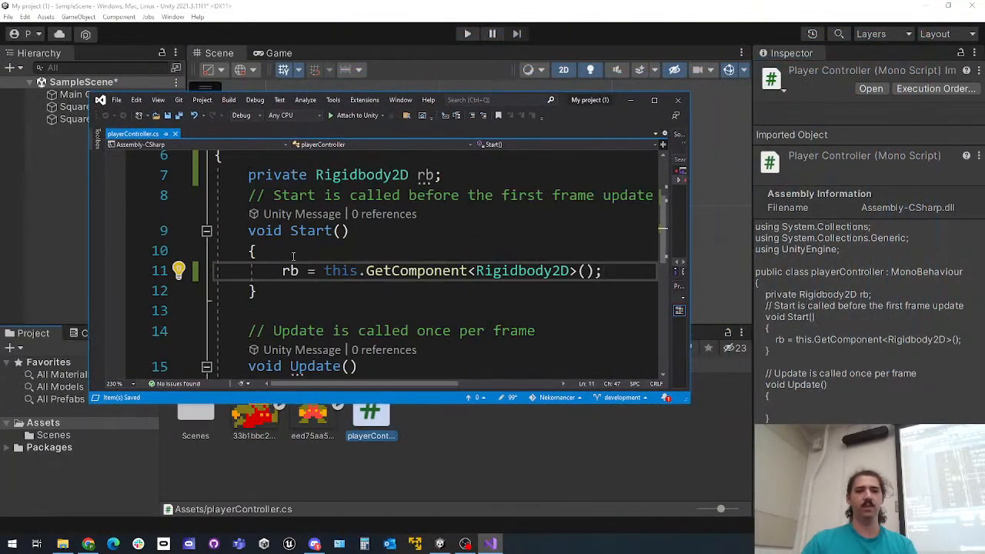
{"action": "left_click_drag", "start_coordinate": [269, 273], "coordinate": [611, 265]}
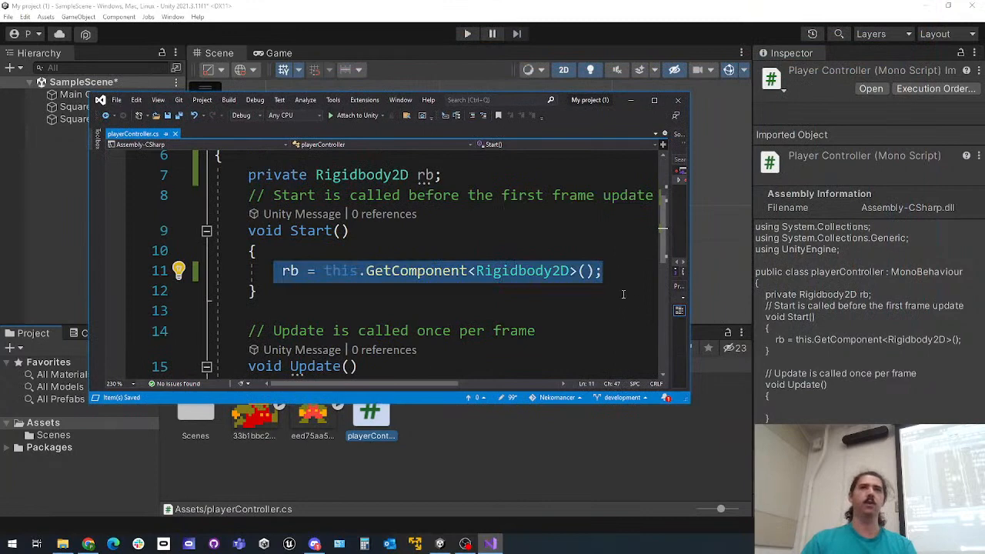
Check the components on Mario's Square object in Unity, collapsing Rigidbody 2D, and return to the playerController script in Visual Studio
{"action": "left_click", "coordinate": [649, 16]}
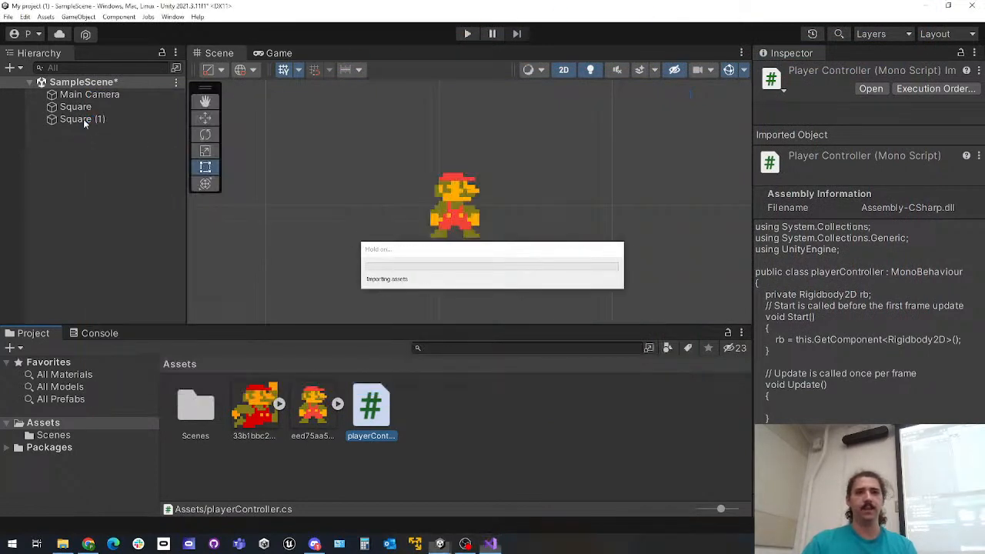
{"action": "left_click", "coordinate": [84, 120]}
{"action": "left_click", "coordinate": [83, 120]}
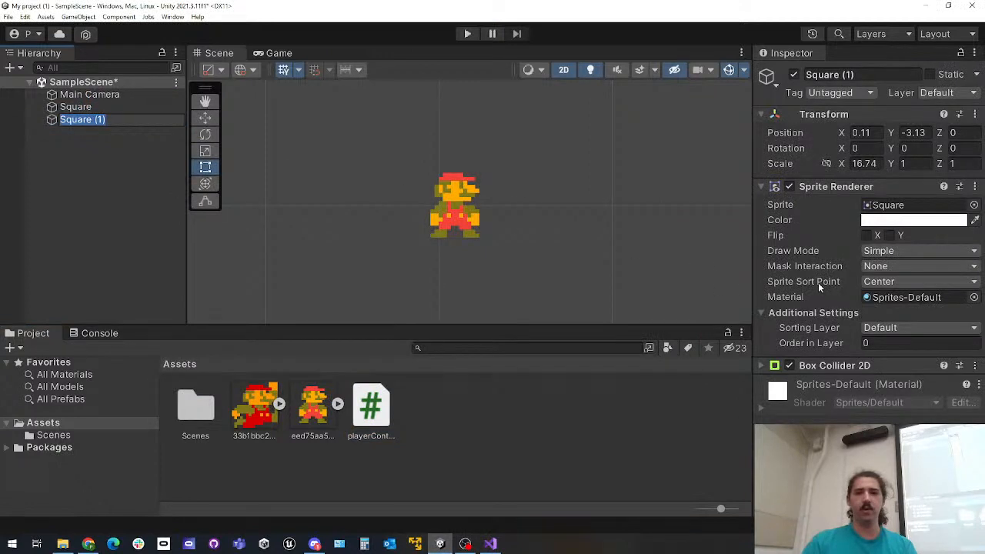
{"action": "left_click", "coordinate": [84, 107]}
{"action": "scroll", "coordinate": [846, 308], "scroll_direction": "down", "scroll_amount": 5}
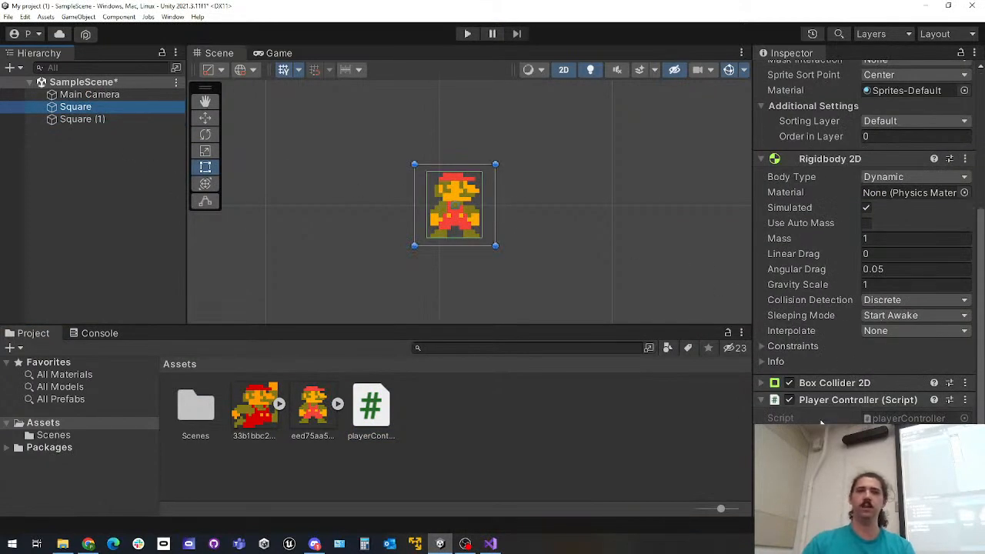
{"action": "scroll", "coordinate": [809, 346], "scroll_direction": "up", "scroll_amount": 5}
{"action": "scroll", "coordinate": [814, 308], "scroll_direction": "down", "scroll_amount": 4}
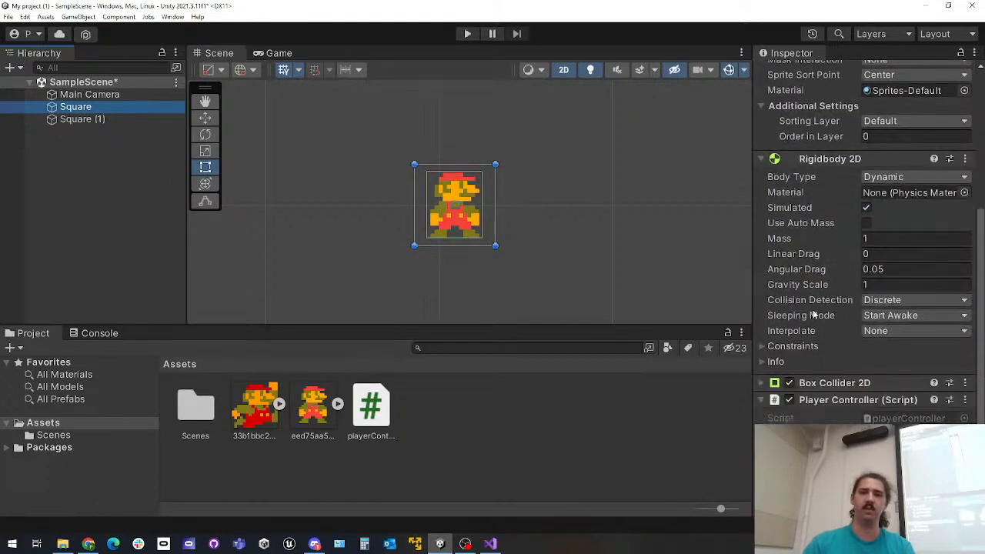
{"action": "scroll", "coordinate": [788, 362], "scroll_direction": "up", "scroll_amount": 4}
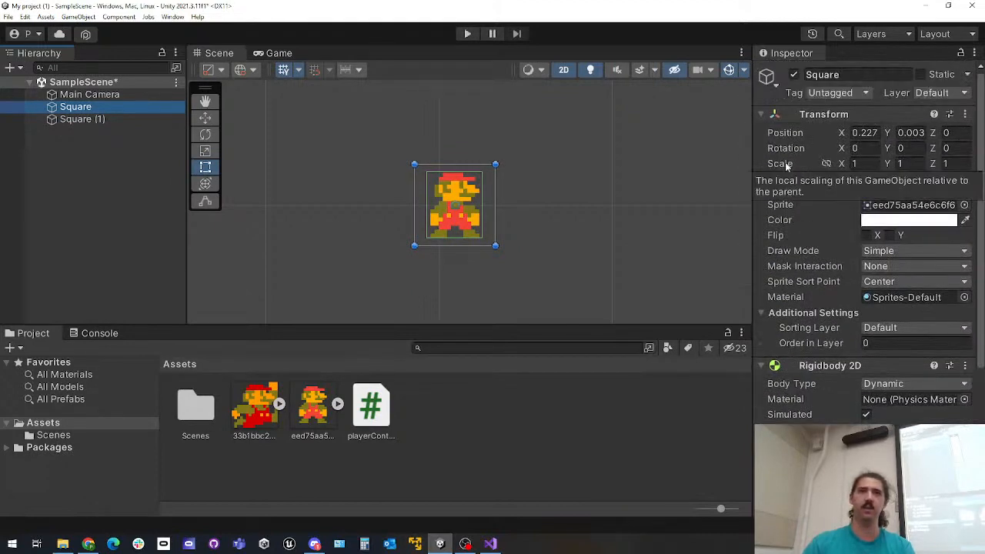
{"action": "scroll", "coordinate": [802, 293], "scroll_direction": "down", "scroll_amount": 4}
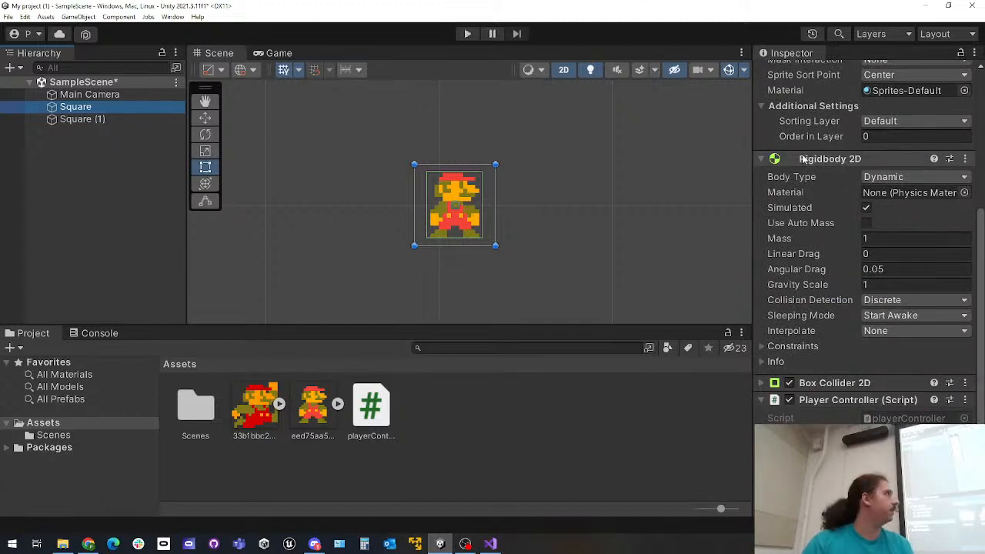
{"action": "left_click", "coordinate": [761, 158]}
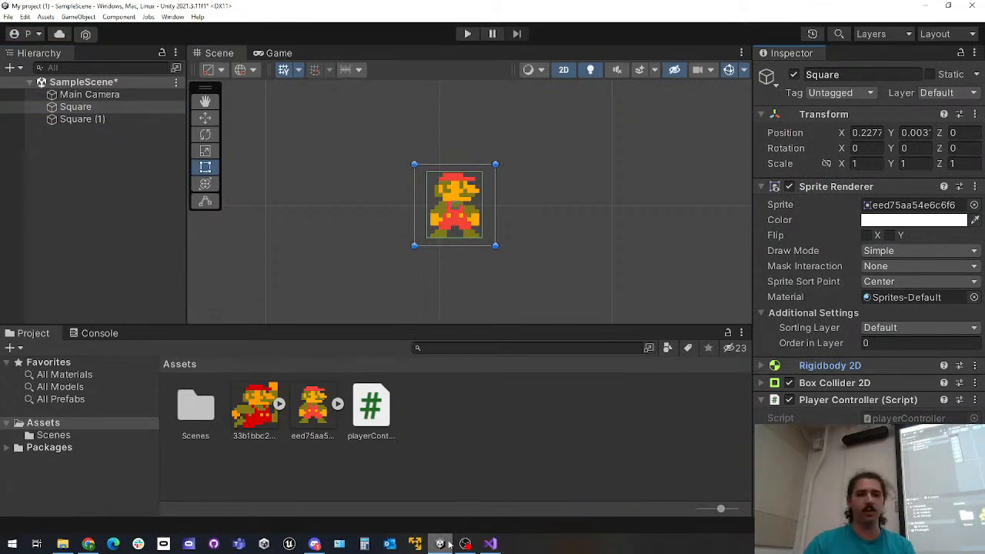
{"action": "left_click", "coordinate": [491, 544]}
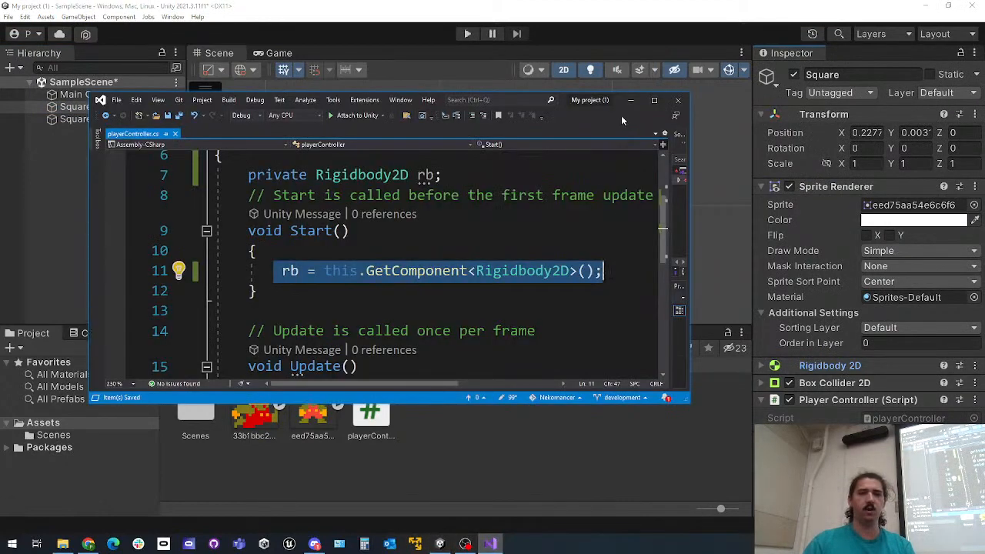
Maximize Visual Studio and start an if statement in the empty body of the Update method
{"action": "left_click", "coordinate": [654, 100]}
{"action": "left_click", "coordinate": [274, 433]}
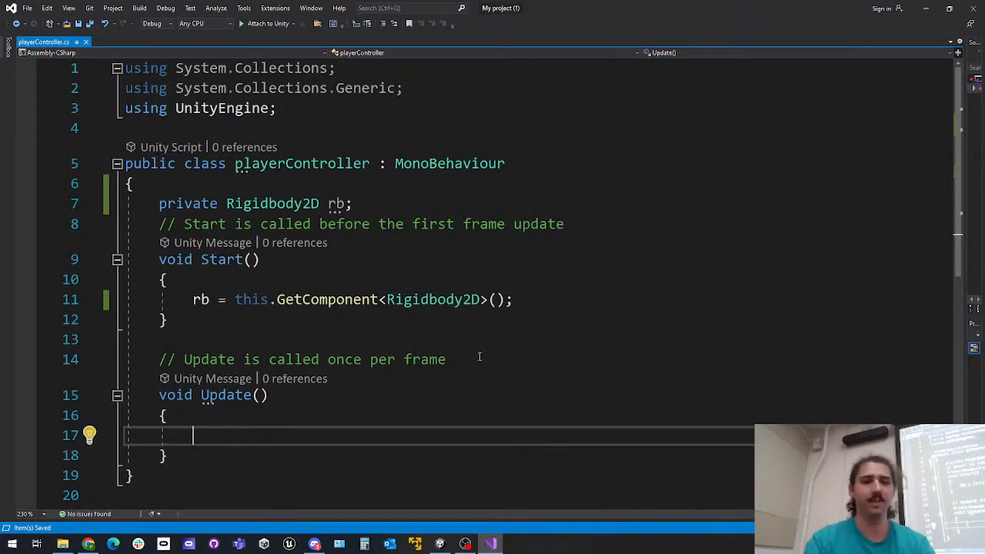
{"action": "type", "text": "if"}
{"action": "key", "text": "BackSpace"}
{"action": "key", "text": "BackSpace"}
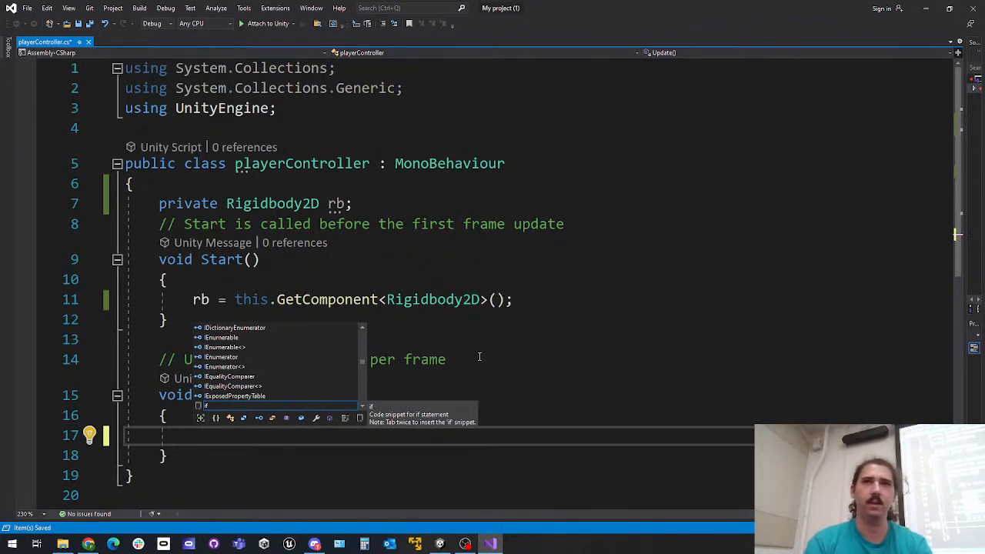
{"action": "type", "text": "if ("}
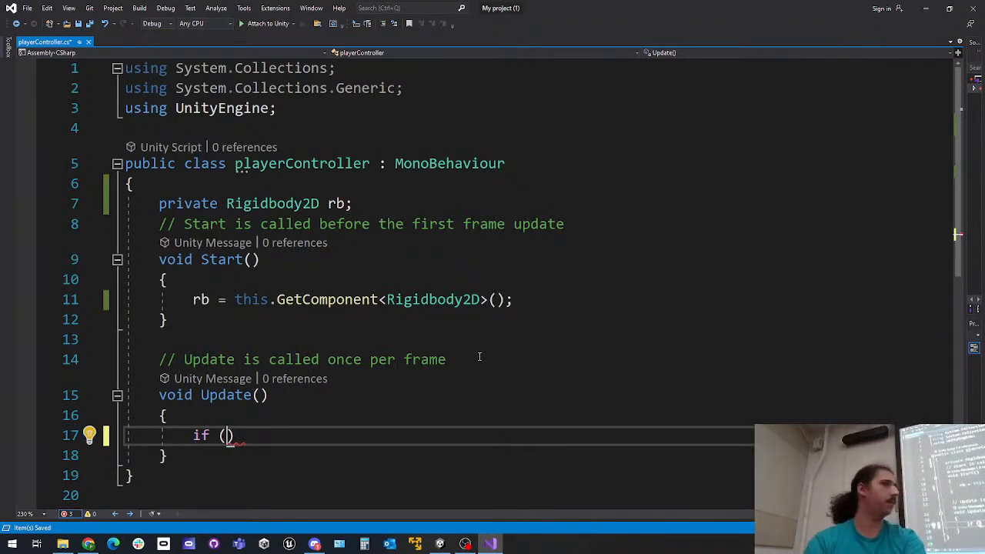
{"action": "scroll", "coordinate": [465, 365], "scroll_direction": "down", "scroll_amount": 5}
{"action": "scroll", "coordinate": [465, 365], "scroll_direction": "up", "scroll_amount": 5}
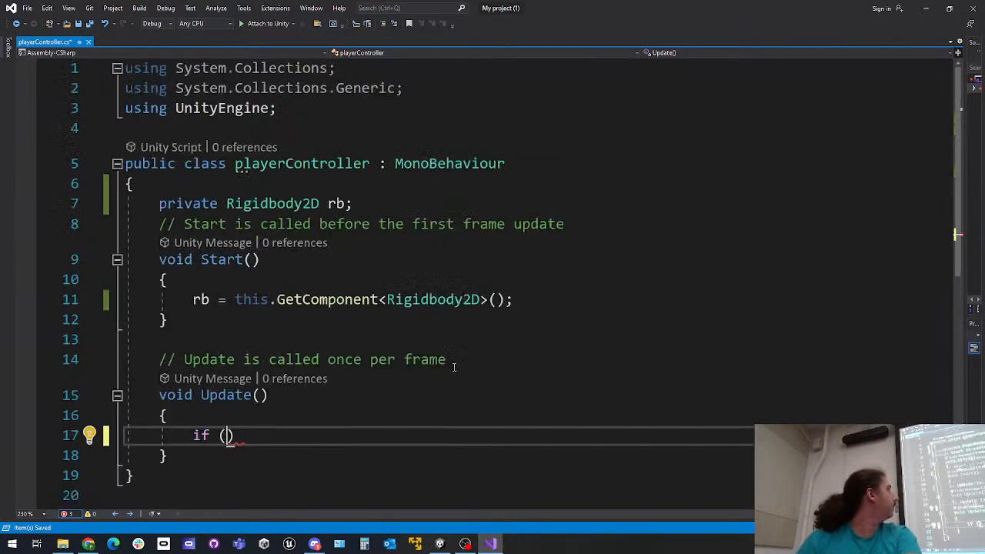
Complete the if condition as Input.GetKey(KeyCode.A) and add an empty pair of braces below it
{"action": "type", "text": "Input."}
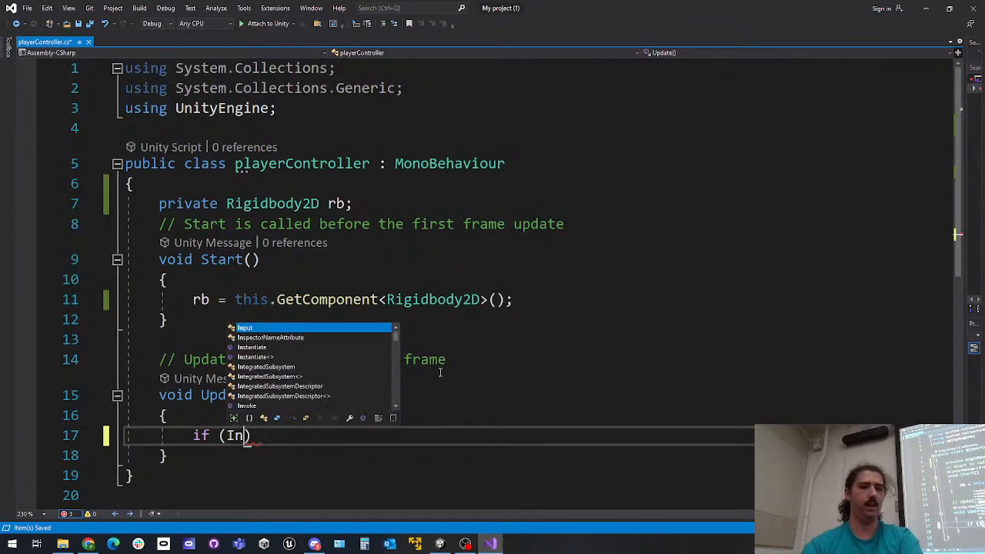
{"action": "type", "text": "GetKey"}
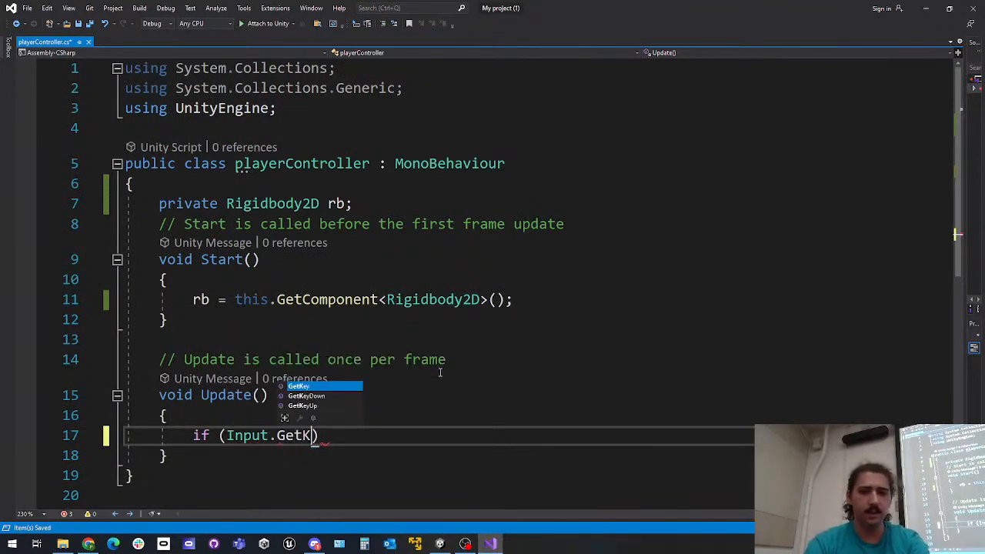
{"action": "type", "text": "("}
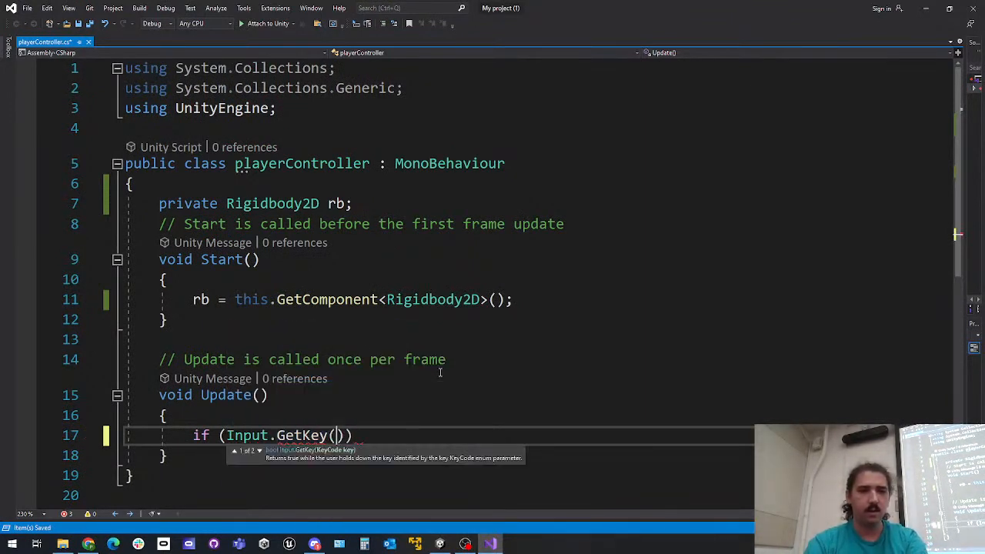
{"action": "type", "text": "KeyCode"}
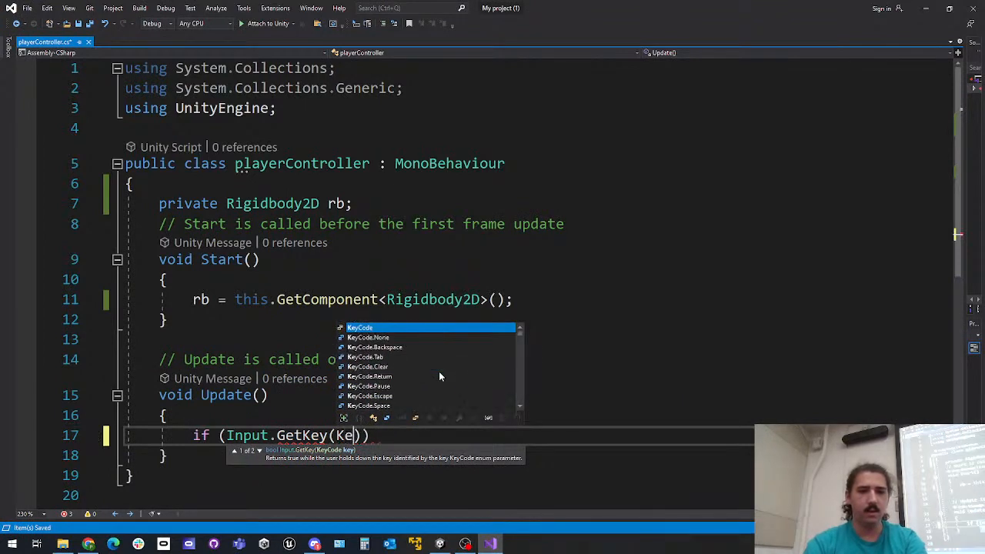
{"action": "type", "text": ".A)) ;"}
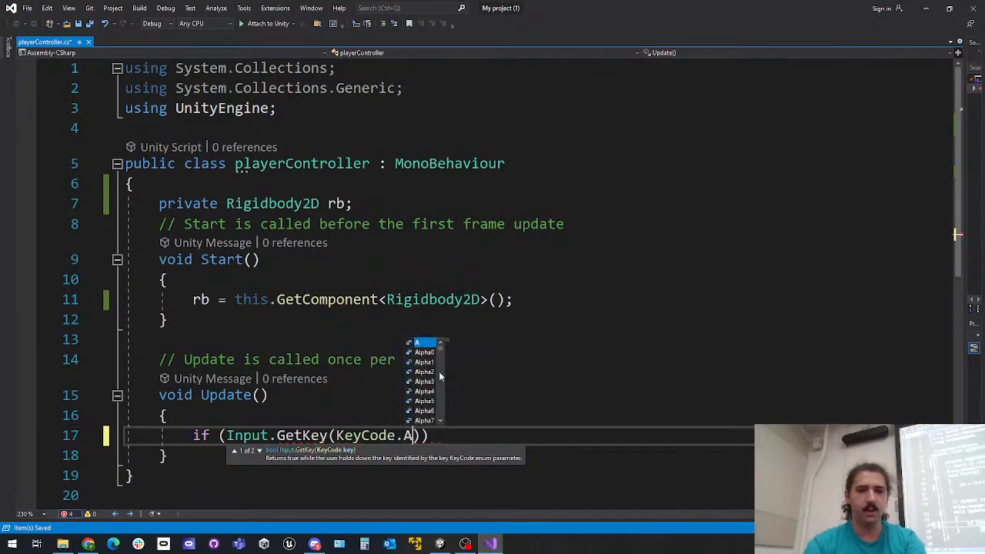
{"action": "key", "text": "BackSpace"}
{"action": "key", "text": "BackSpace"}
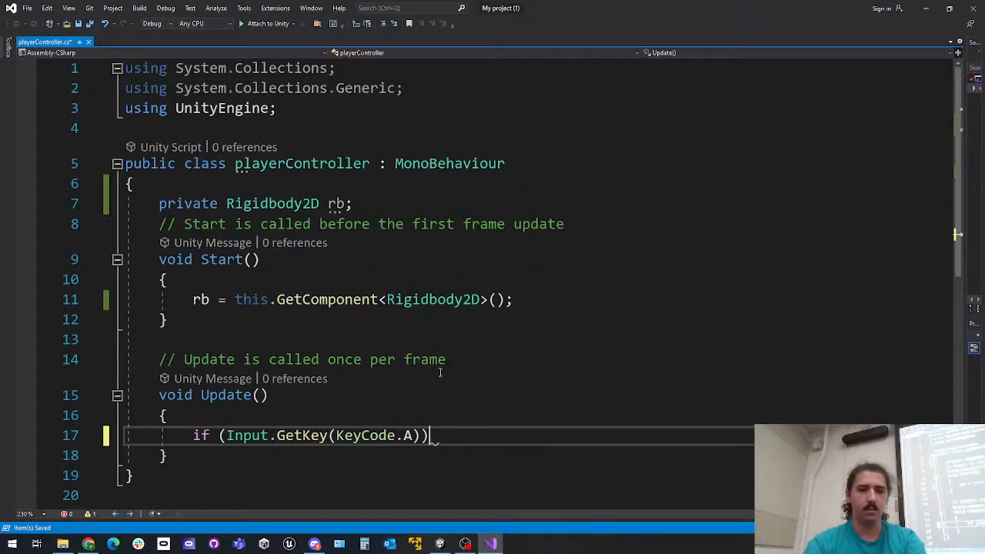
{"action": "key", "text": "Return"}
{"action": "type", "text": "{"}
{"action": "key", "text": "Return"}
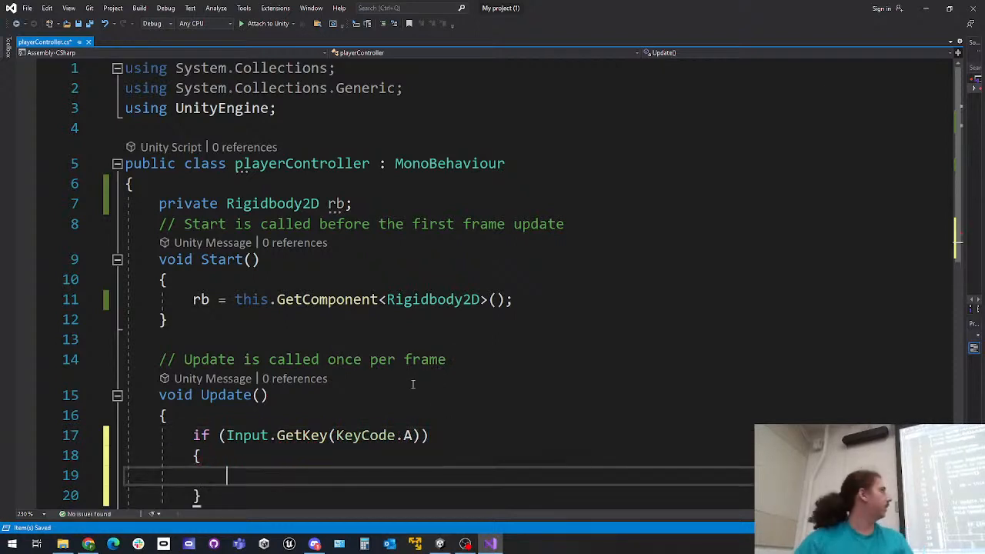
Review the Input.GetKey(KeyCode.A) condition and the using UnityEngine; line by highlighting them in the script
{"action": "scroll", "coordinate": [431, 376], "scroll_direction": "down", "scroll_amount": 2}
{"action": "left_click_drag", "start_coordinate": [225, 315], "coordinate": [270, 315]}
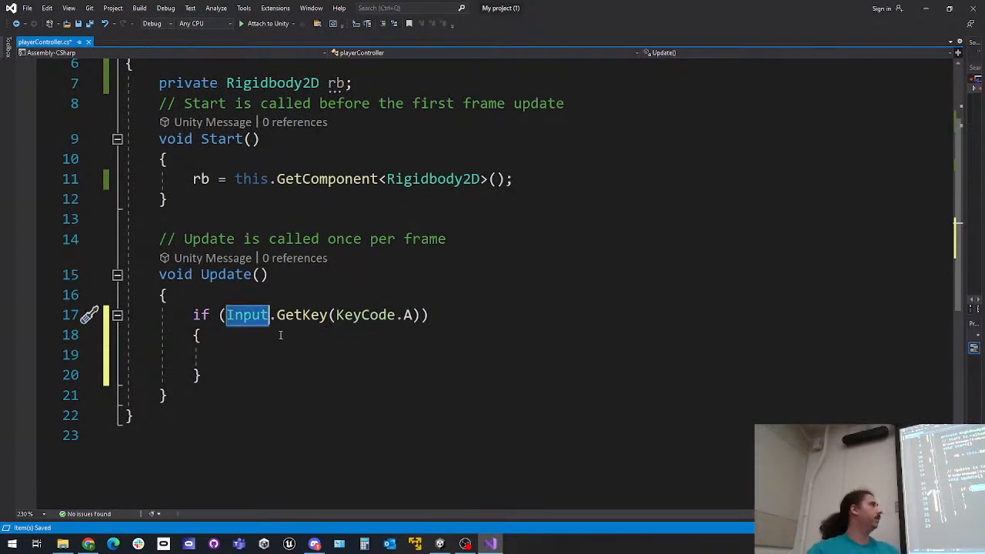
{"action": "left_click_drag", "start_coordinate": [270, 315], "coordinate": [330, 316]}
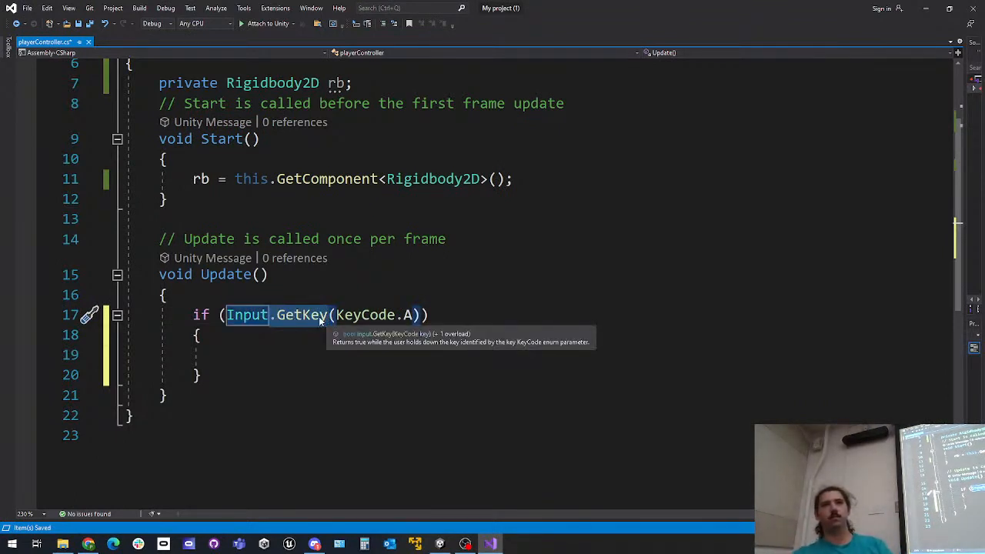
{"action": "scroll", "coordinate": [320, 320], "scroll_direction": "up", "scroll_amount": 1}
{"action": "scroll", "coordinate": [311, 315], "scroll_direction": "down", "scroll_amount": 1}
{"action": "scroll", "coordinate": [312, 315], "scroll_direction": "up", "scroll_amount": 2}
{"action": "left_click_drag", "start_coordinate": [281, 112], "coordinate": [124, 108]}
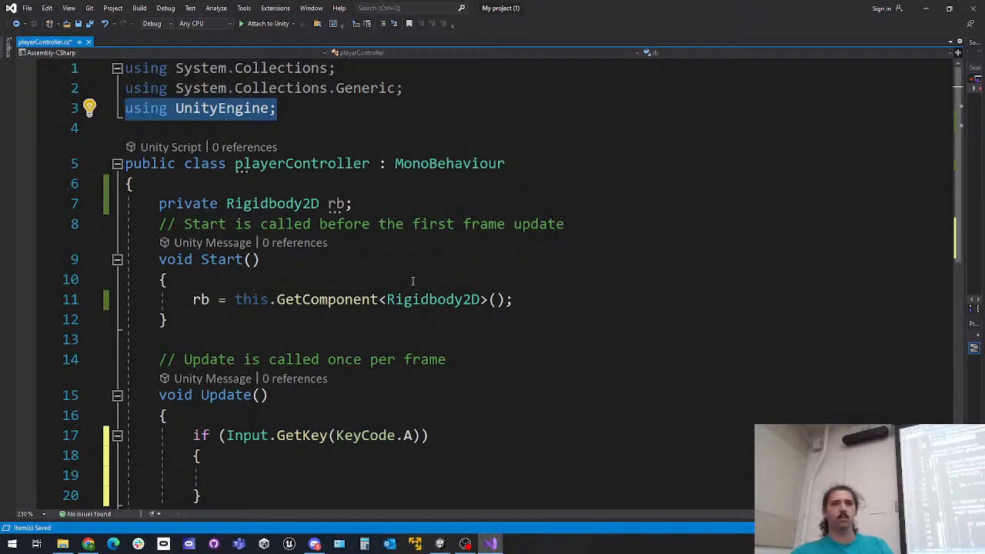
{"action": "scroll", "coordinate": [413, 281], "scroll_direction": "down", "scroll_amount": 1}
{"action": "left_click", "coordinate": [345, 408]}
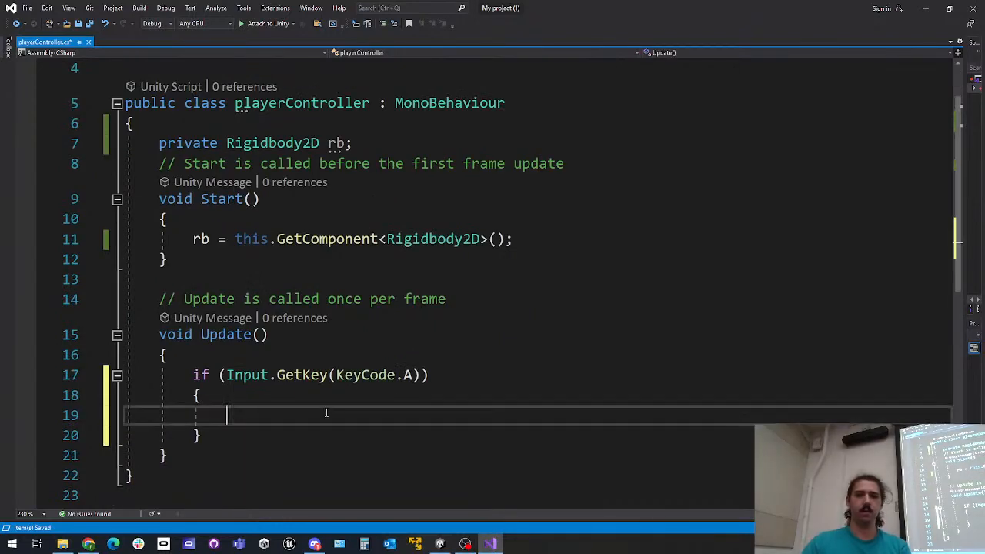
{"action": "scroll", "coordinate": [408, 394], "scroll_direction": "down", "scroll_amount": 1}
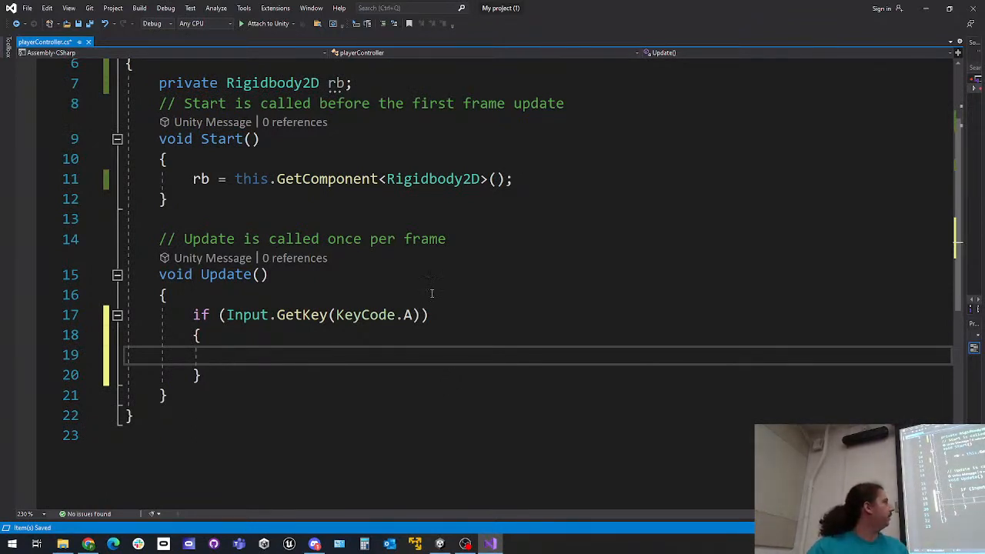
{"action": "left_click_drag", "start_coordinate": [225, 315], "coordinate": [423, 315]}
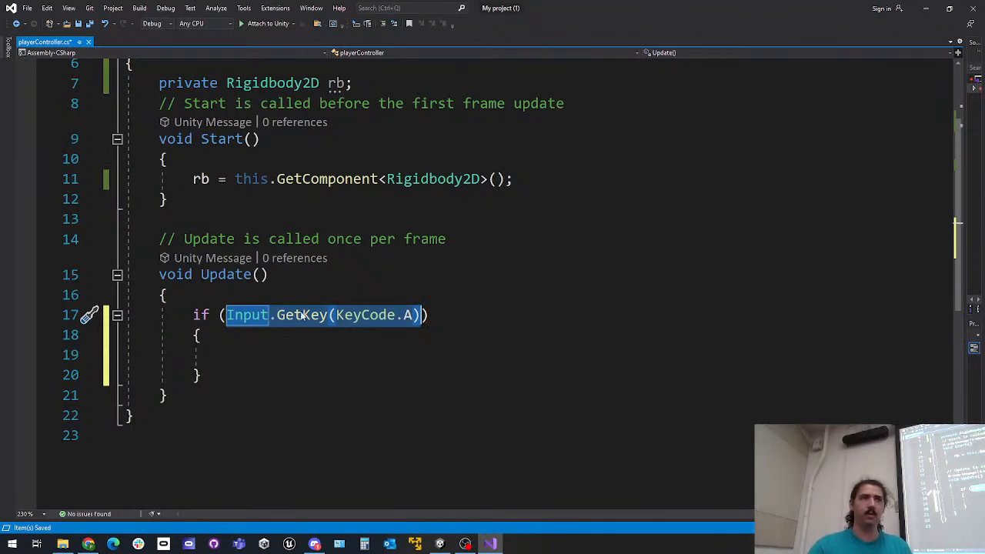
Inside the KeyCode.A if block, begin an rb.AddForce call with a new Vector2 as its argument
{"action": "left_click", "coordinate": [299, 342]}
{"action": "left_click", "coordinate": [300, 359]}
{"action": "type", "text": "rb.Ad"}
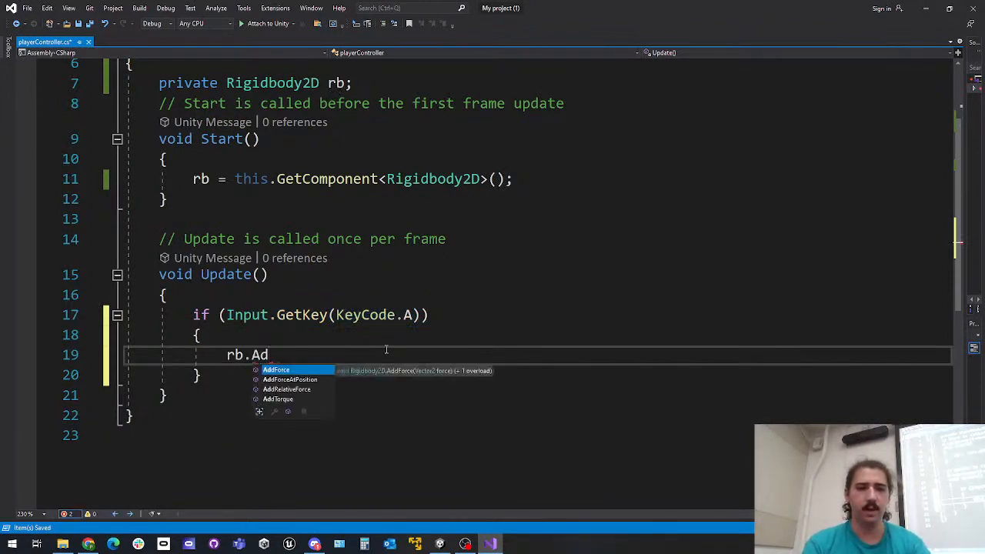
{"action": "type", "text": "dForce("}
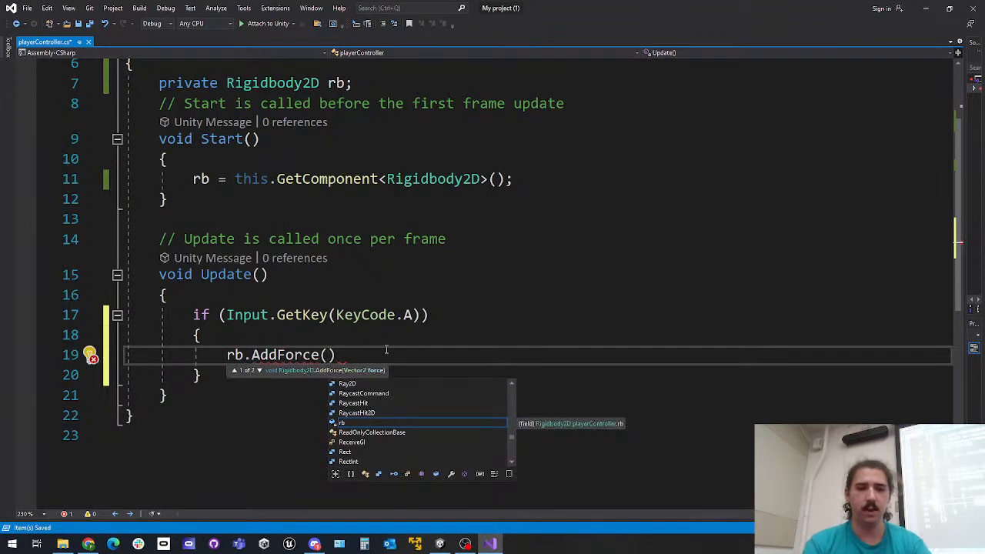
{"action": "type", "text": "new Vector"}
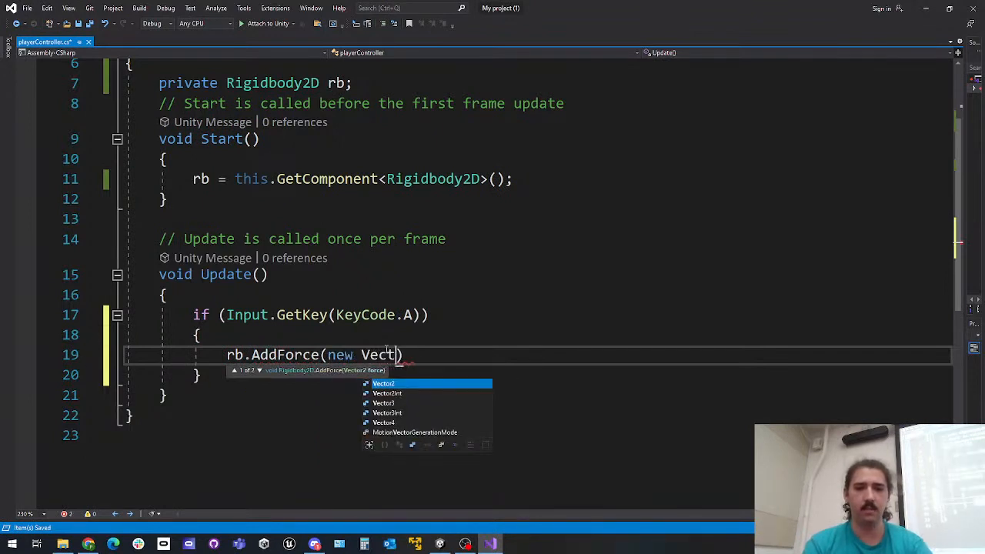
{"action": "type", "text": "3"}
{"action": "key", "text": "BackSpace"}
{"action": "type", "text": "2("}
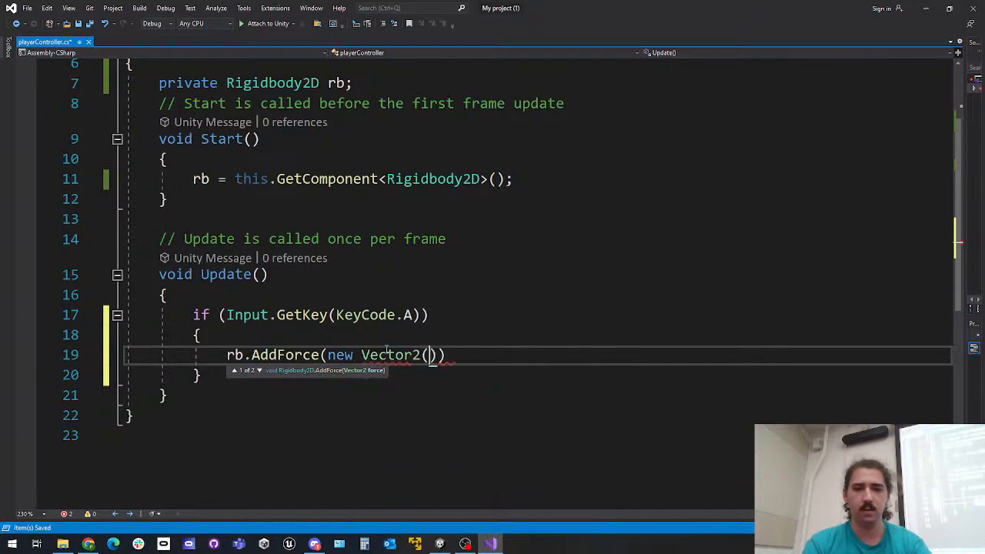
{"action": "type", "text": "4"}
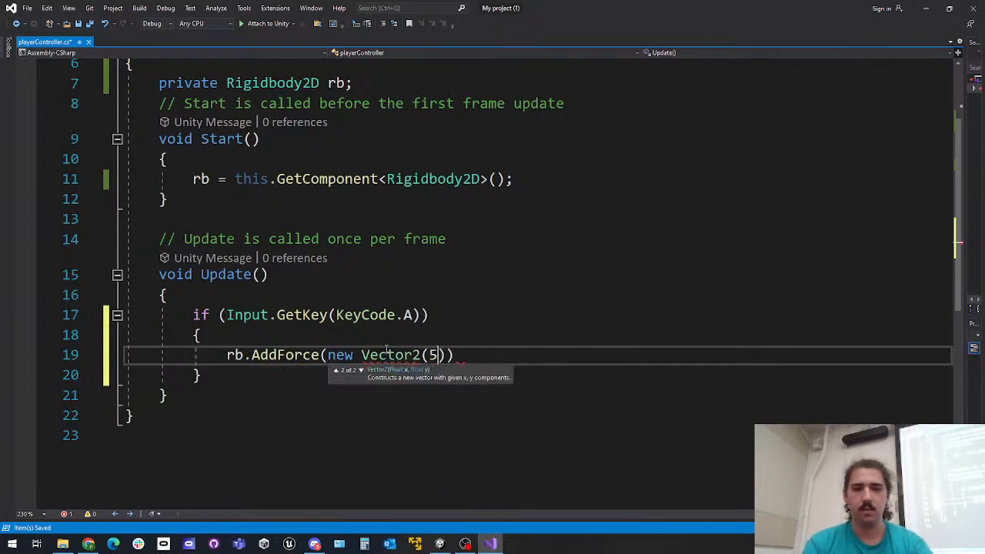
{"action": "type", "text": ", "}
{"action": "type", "text": "90"}
Fill the Vector2 with 5, 0, end the AddForce statement with a semicolon and save the script
{"action": "key", "text": "BackSpace"}
{"action": "key", "text": "BackSpace"}
{"action": "type", "text": "0"}
{"action": "key", "text": "End"}
{"action": "type", "text": ";"}
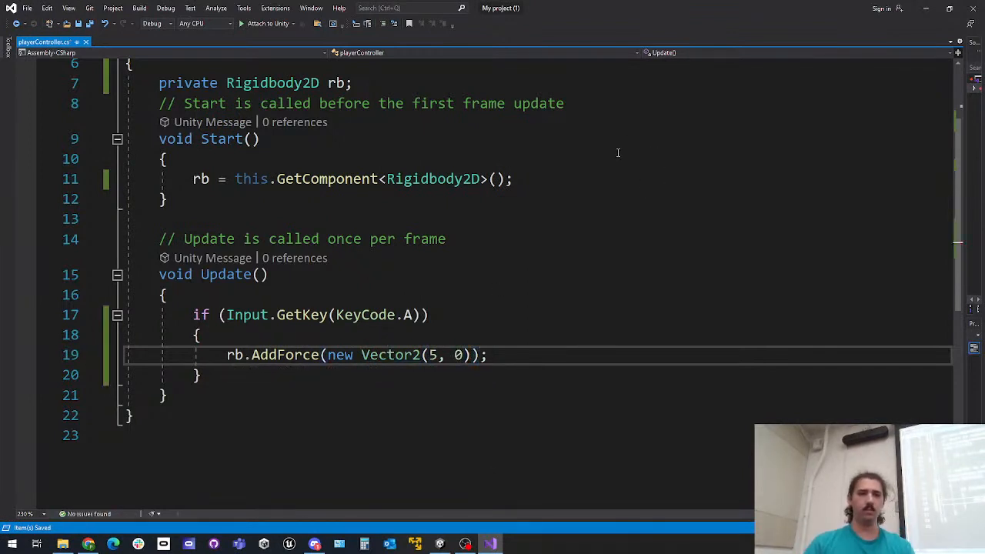
Highlight the new Vector2(5, 0) argument of the AddForce call to examine it
{"action": "scroll", "coordinate": [608, 177], "scroll_direction": "down", "scroll_amount": 2}
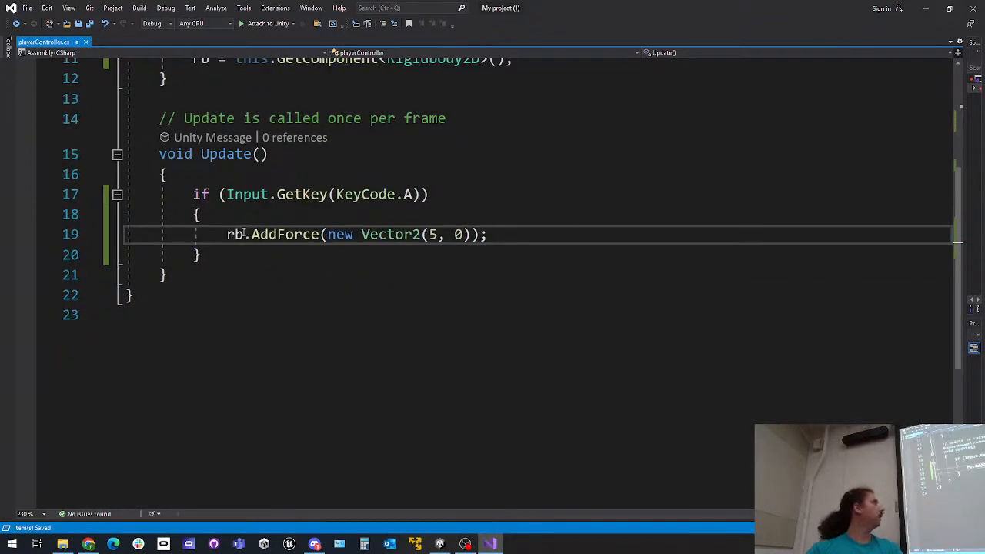
{"action": "left_click", "coordinate": [327, 235]}
{"action": "left_click_drag", "start_coordinate": [328, 234], "coordinate": [467, 236]}
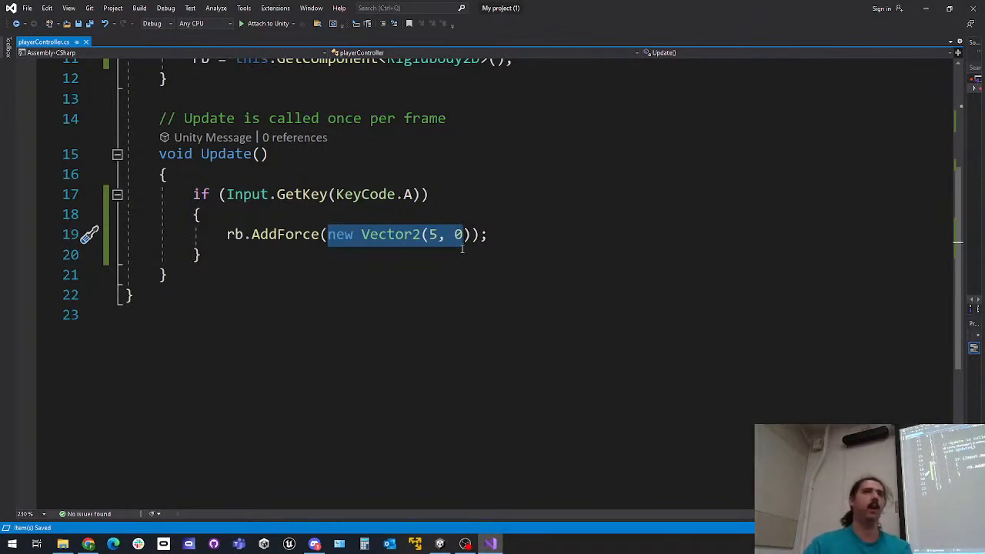
{"action": "left_click", "coordinate": [381, 234]}
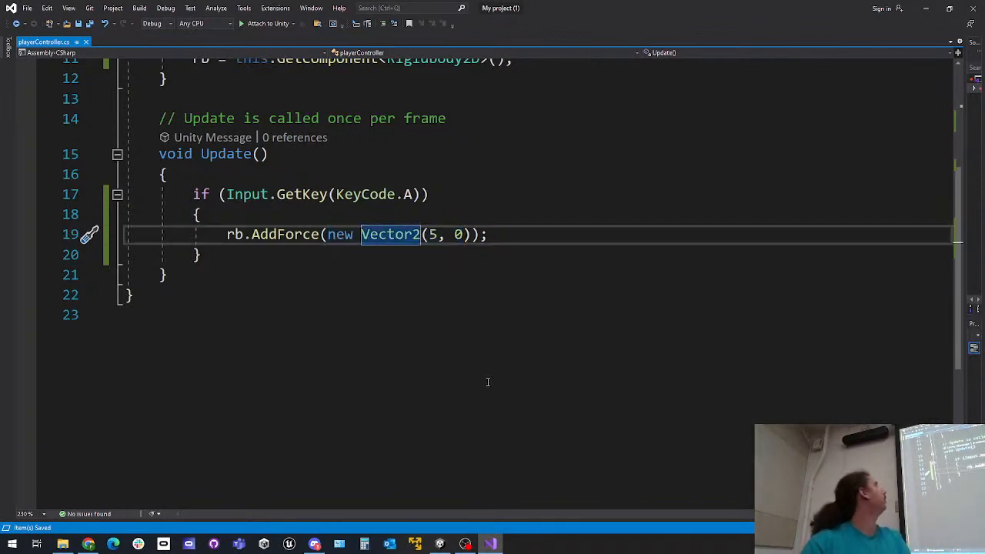
Switch to Unity, show the Game view and play-test Mario's keyboard movement repeatedly, stopping play mode at the end
{"action": "left_click", "coordinate": [440, 544]}
{"action": "left_click", "coordinate": [283, 54]}
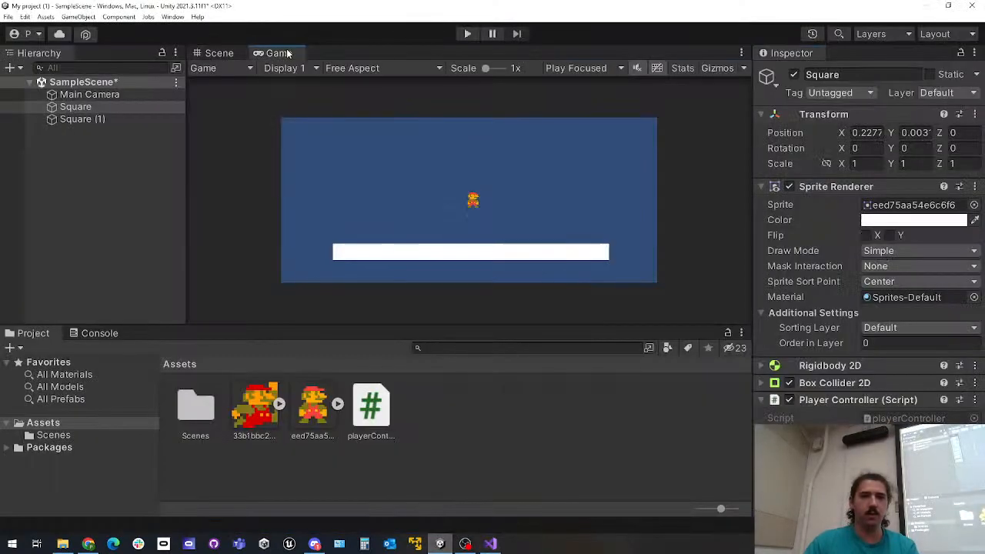
{"action": "left_click", "coordinate": [469, 35]}
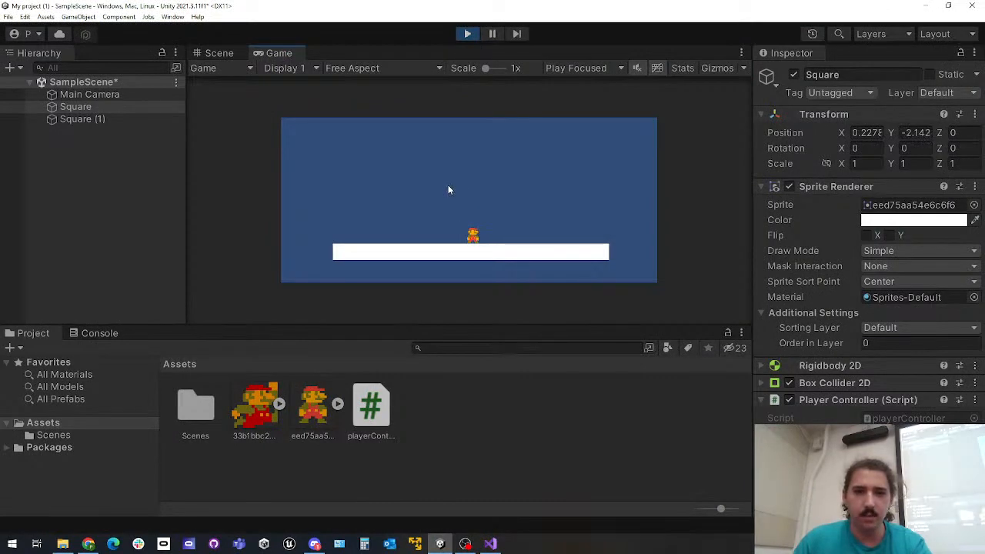
{"action": "left_click", "coordinate": [466, 35]}
{"action": "left_click", "coordinate": [466, 35]}
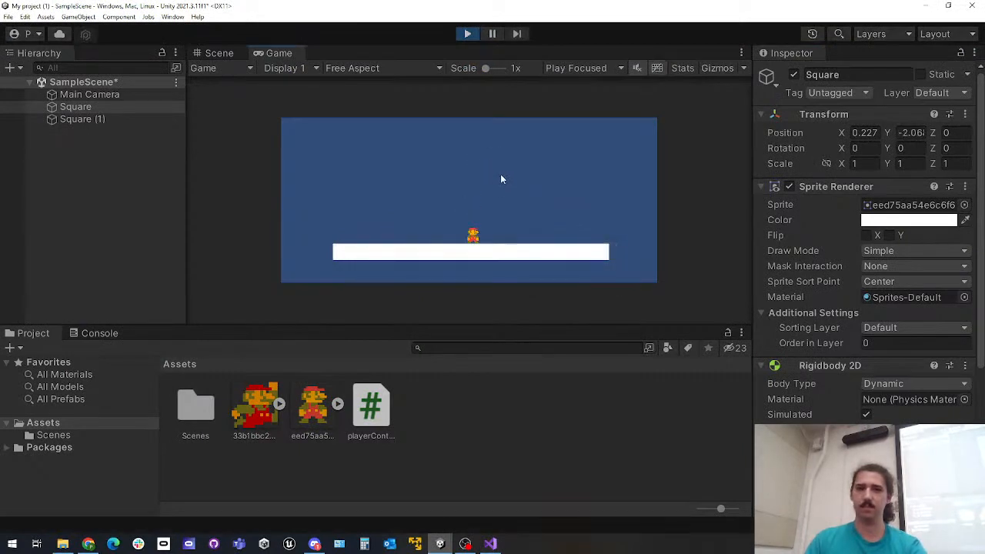
{"action": "key", "text": "d"}
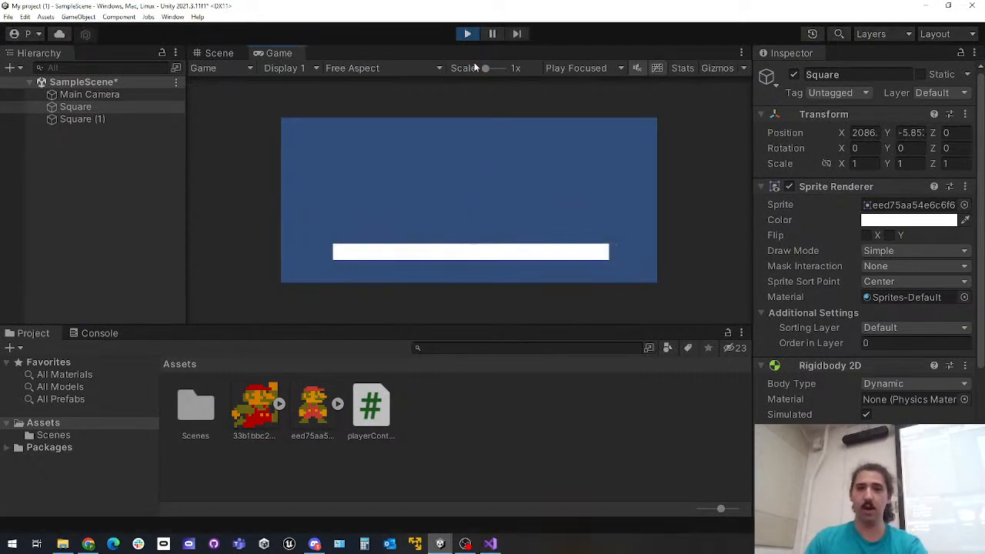
{"action": "left_click", "coordinate": [467, 35]}
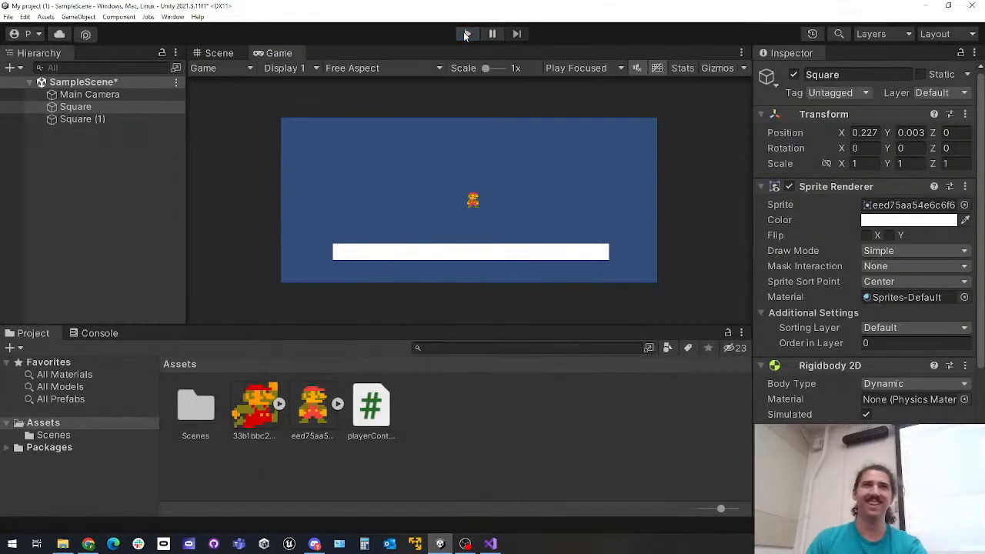
{"action": "left_click", "coordinate": [465, 34]}
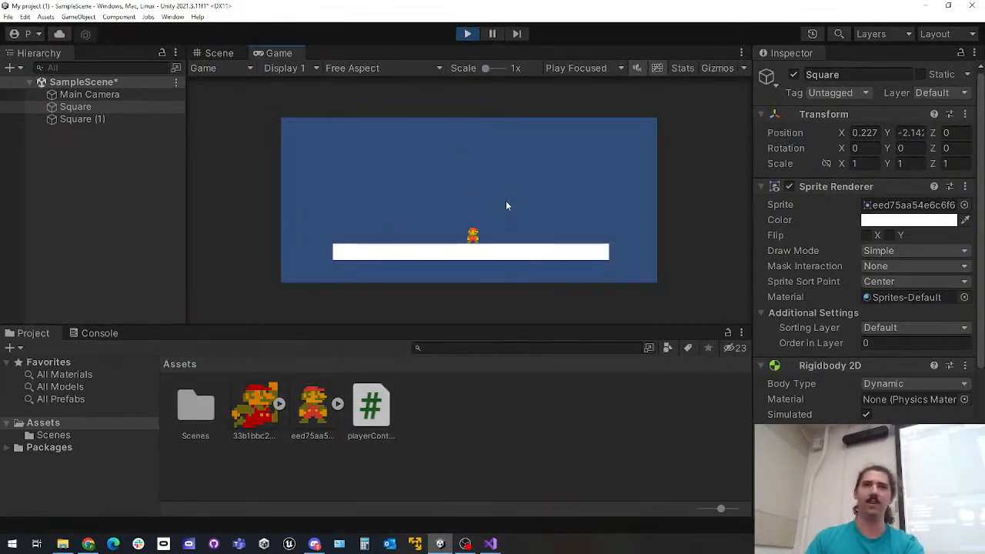
{"action": "key", "text": "d"}
{"action": "left_click", "coordinate": [466, 35]}
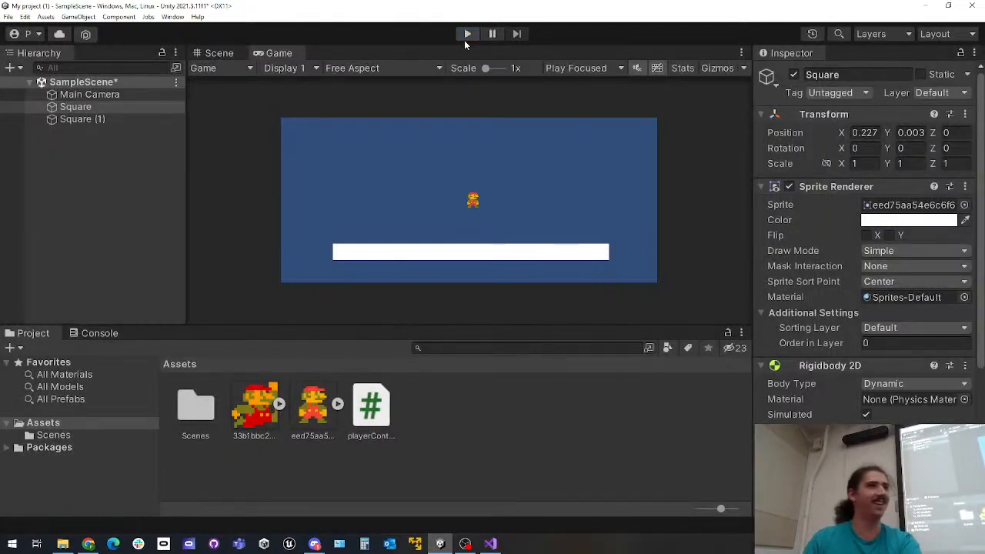
Return to the script in Visual Studio, change the AddForce vector's x value to -5 and place the cursor after the if block
{"action": "left_click", "coordinate": [491, 544]}
{"action": "double_click", "coordinate": [440, 236]}
{"action": "type", "text": "-5"}
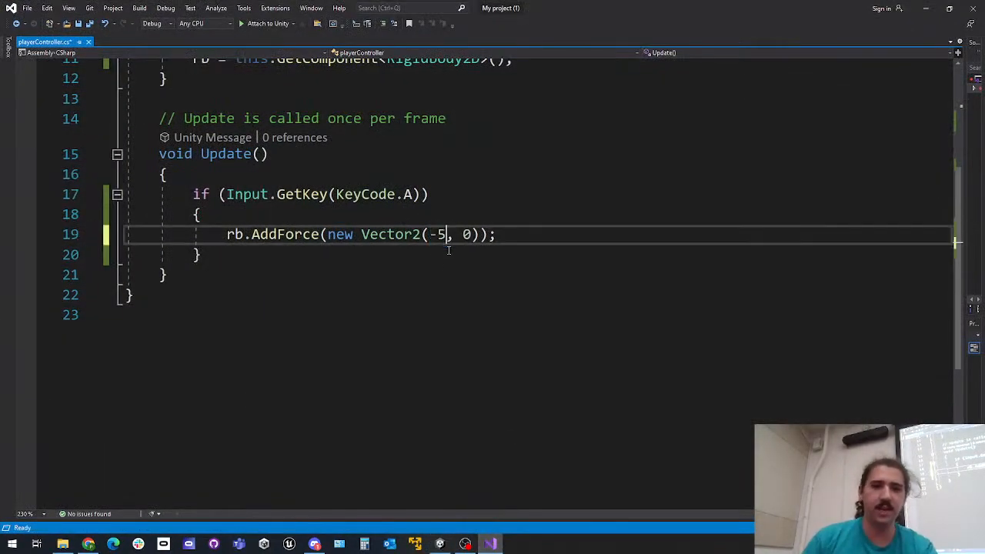
{"action": "left_click", "coordinate": [378, 267]}
{"action": "left_click", "coordinate": [381, 258]}
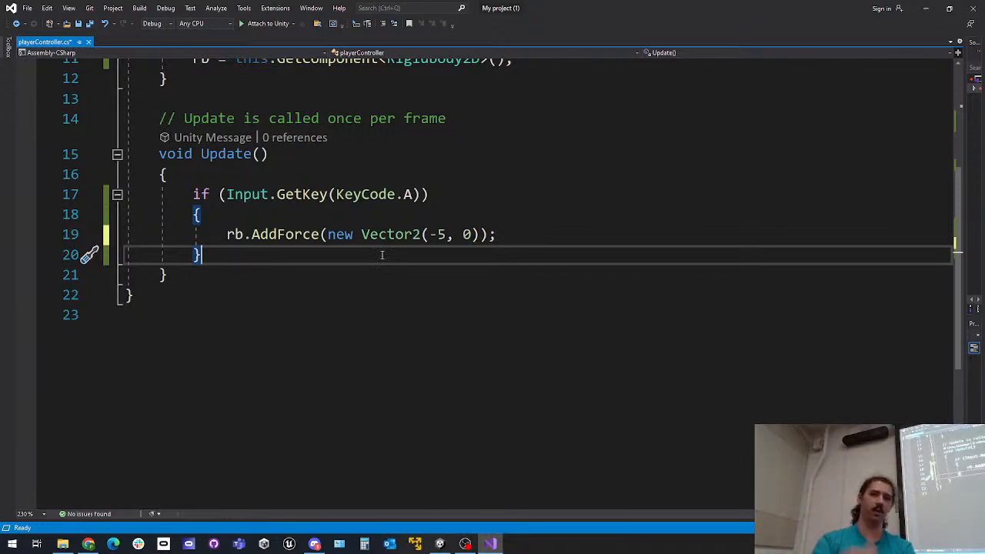
Below the A-key block, add a second if statement testing Input.GetKey(KeyCode.D) with a braced body
{"action": "key", "text": "Return"}
{"action": "type", "text": "if (Input.GetKey("}
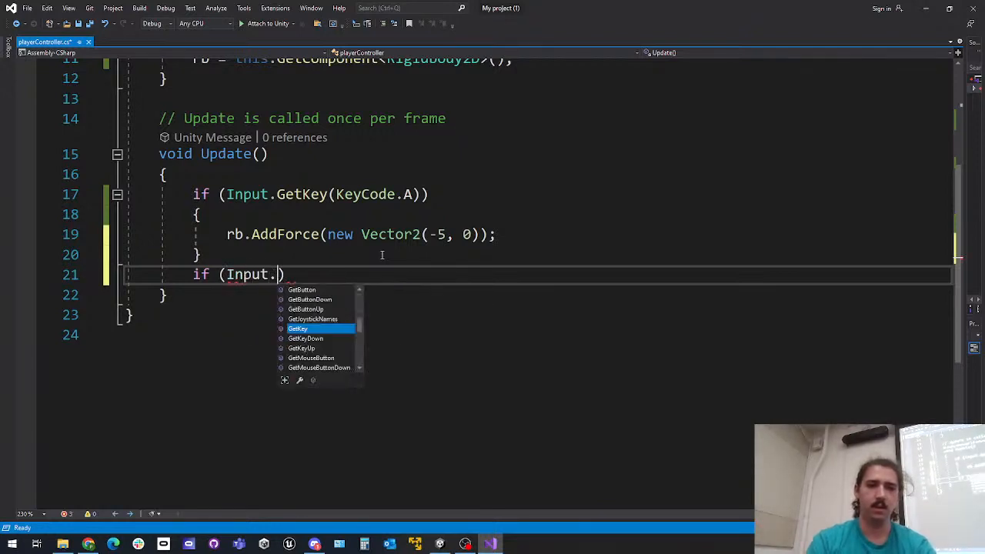
{"action": "type", "text": "KeyCode."}
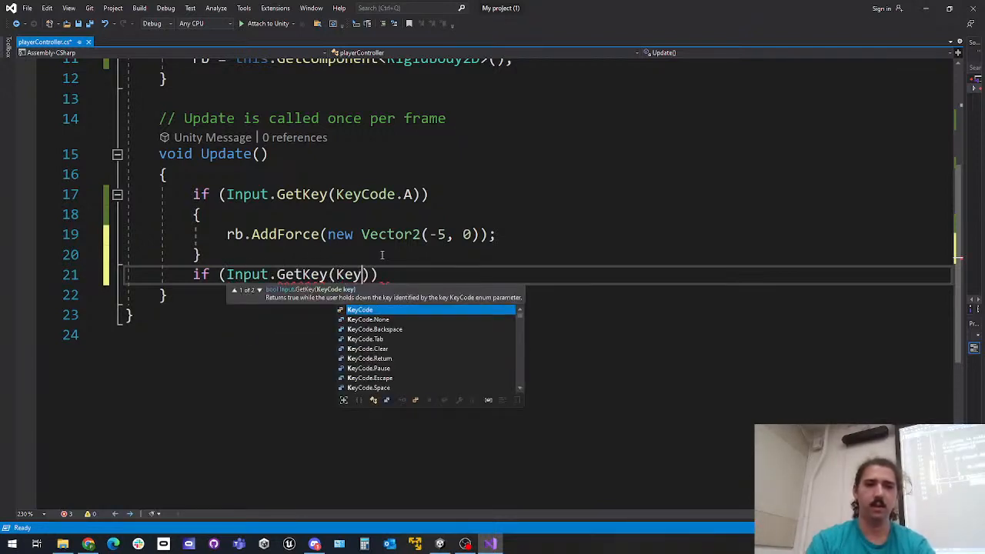
{"action": "type", "text": "w"}
{"action": "key", "text": "BackSpace"}
{"action": "type", "text": "D))"}
{"action": "key", "text": "Return"}
{"action": "type", "text": "{"}
{"action": "key", "text": "Return"}
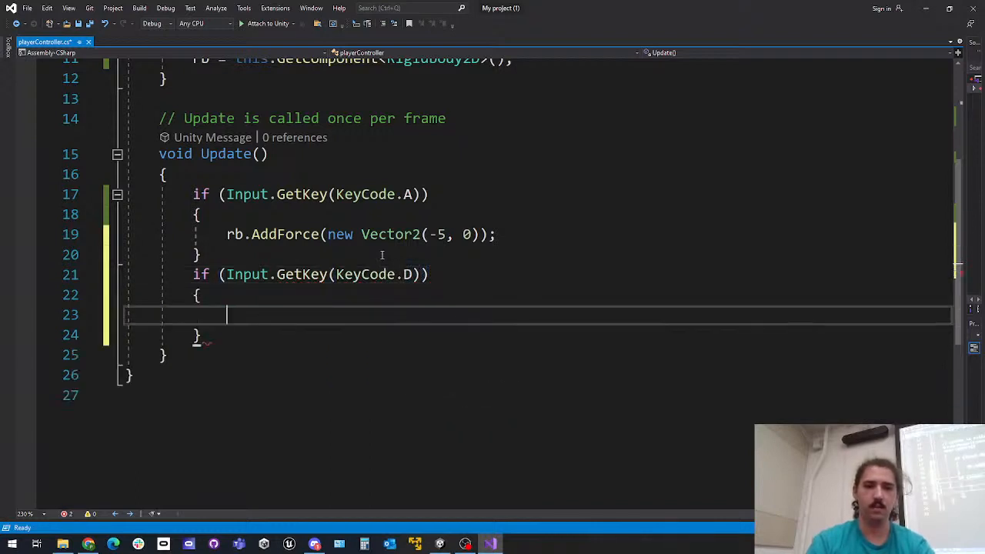
Inside the D-key block, write rb.AddForce(new Vector2(5, 0)); and save the script
{"action": "type", "text": "rb"}
{"action": "key", "text": "BackSpace"}
{"action": "type", "text": ".AddFor"}
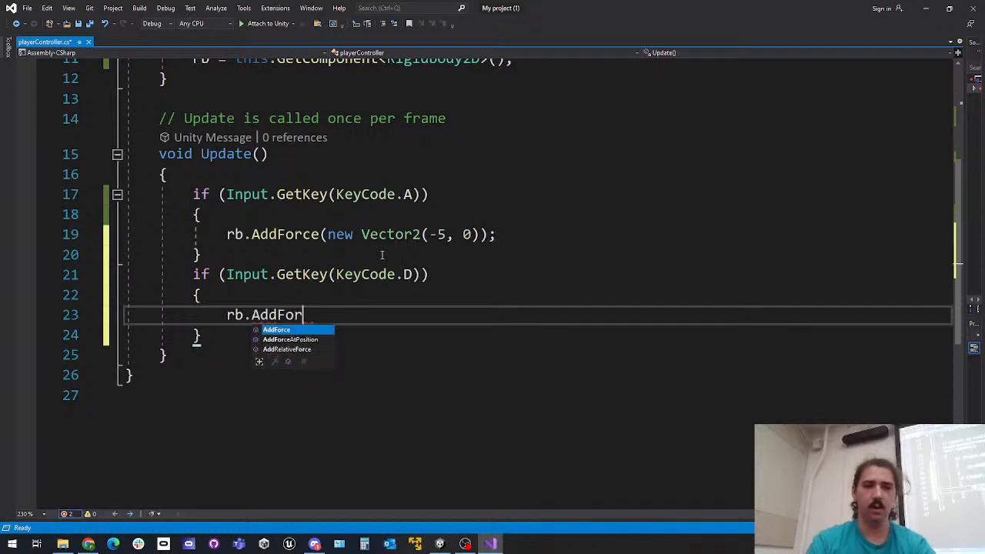
{"action": "key", "text": "Tab"}
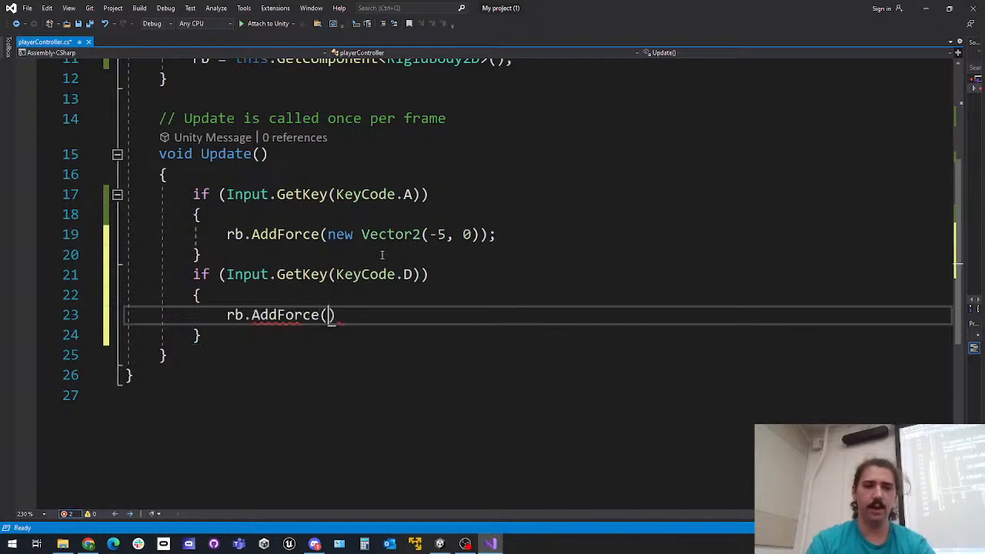
{"action": "type", "text": "(new Ve"}
{"action": "type", "text": "ctor2"}
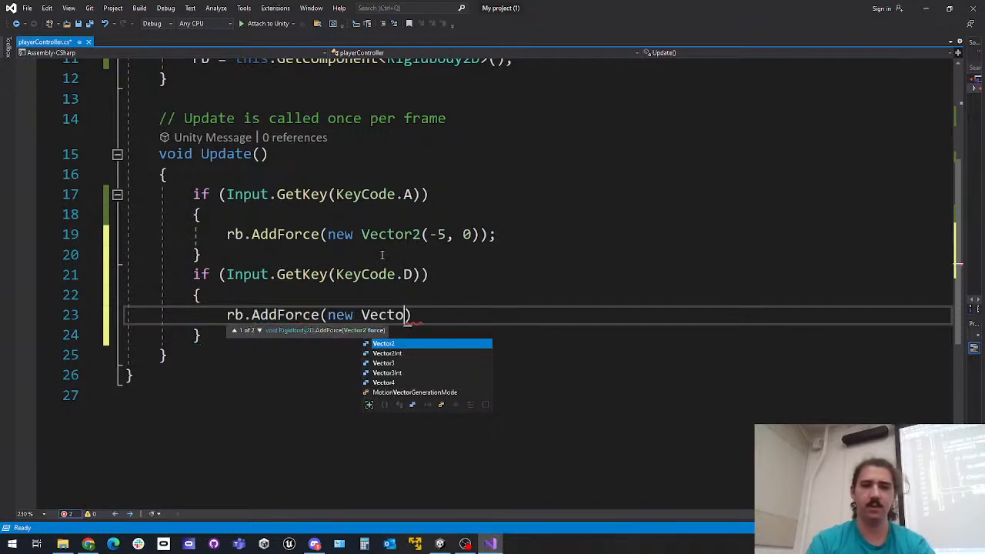
{"action": "type", "text": "(5, 0));"}
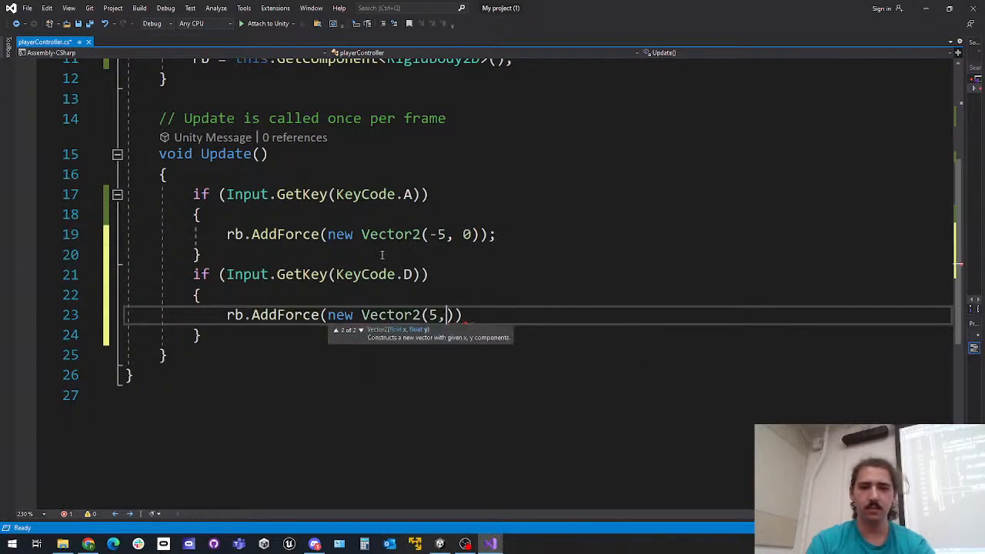
{"action": "key", "text": "ctrl+s"}
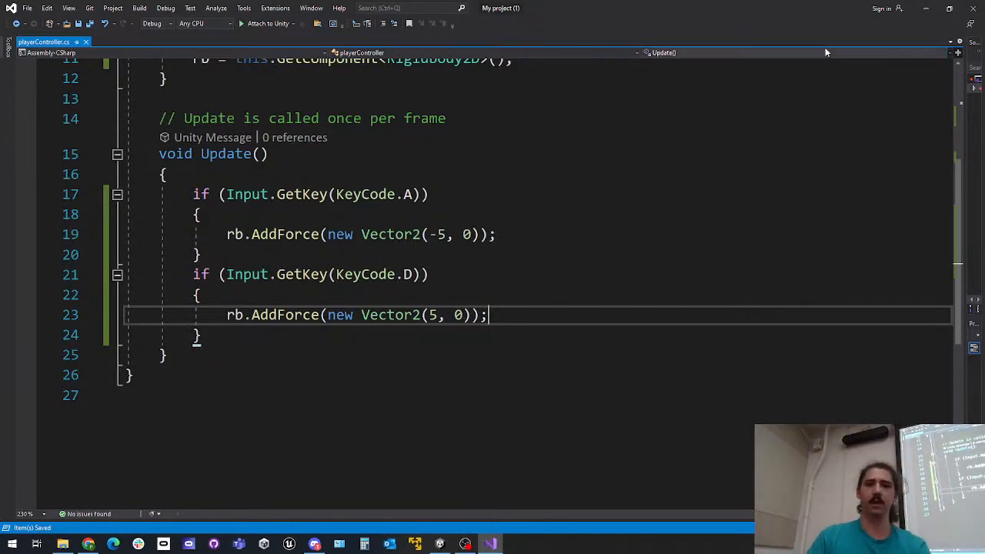
Switch to Unity, play-test Mario's movement with the A and D keys, and stop play mode
{"action": "left_click", "coordinate": [926, 16]}
{"action": "left_click", "coordinate": [467, 33]}
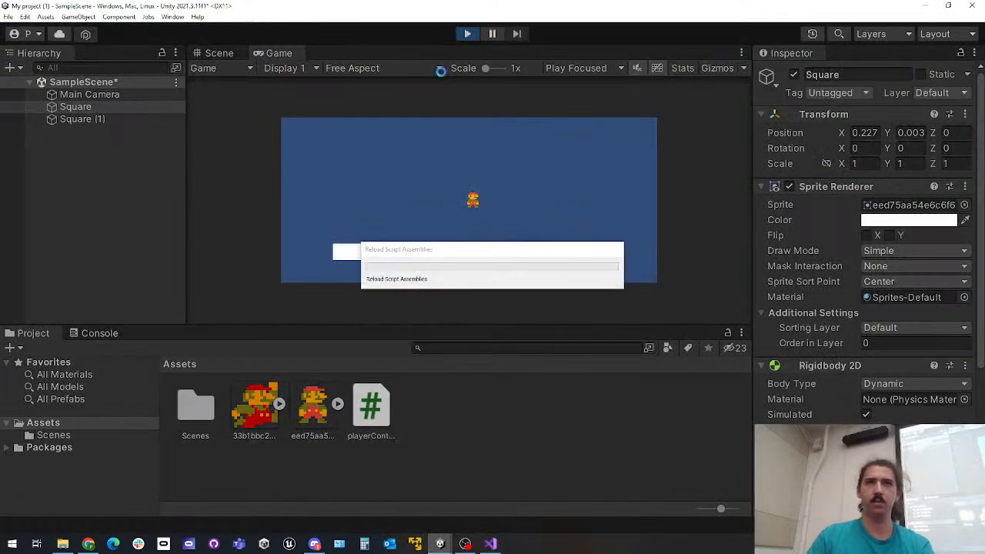
{"action": "key", "text": "a"}
{"action": "key", "text": "d"}
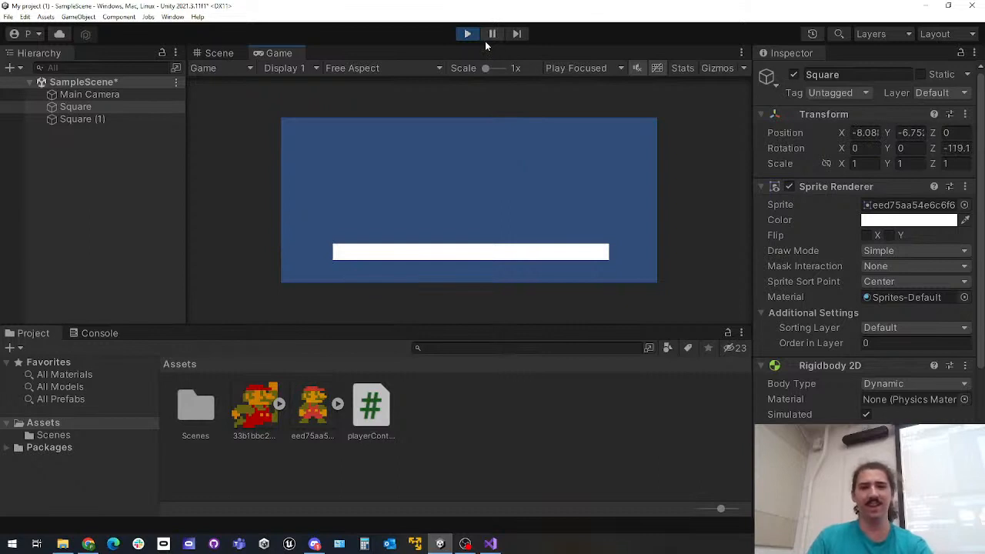
{"action": "left_click", "coordinate": [467, 33]}
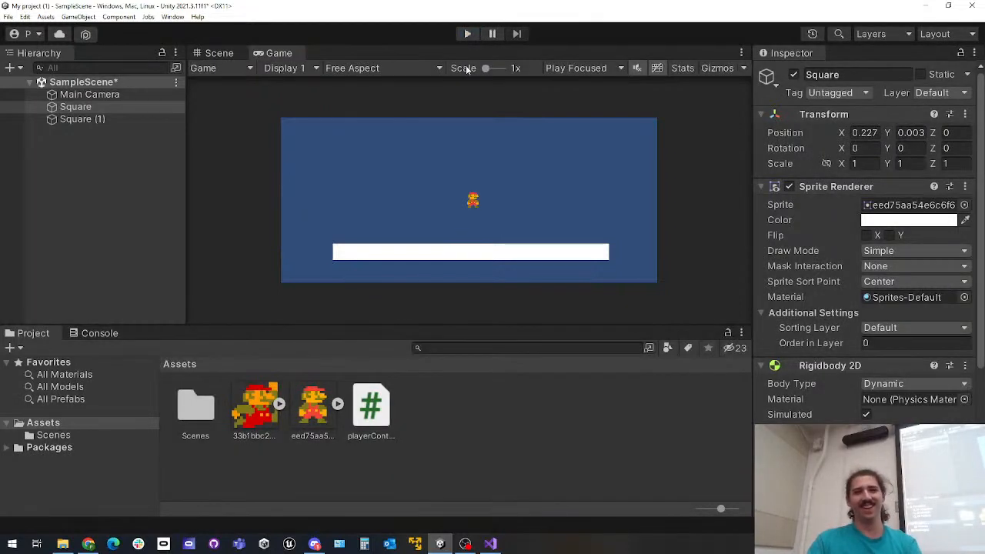
{"action": "scroll", "coordinate": [787, 327], "scroll_direction": "down", "scroll_amount": 3}
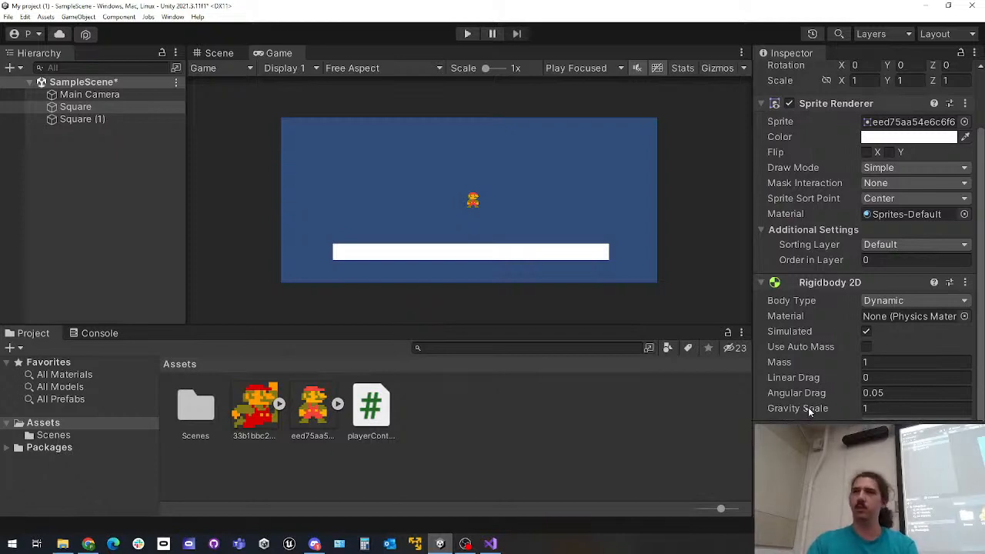
Return to the script in Visual Studio and start an if statement calling Input.GetKey, one blank line below the D-key block
{"action": "left_click", "coordinate": [490, 544]}
{"action": "left_click", "coordinate": [242, 352]}
{"action": "left_click", "coordinate": [273, 341]}
{"action": "key", "text": "Return"}
{"action": "key", "text": "Return"}
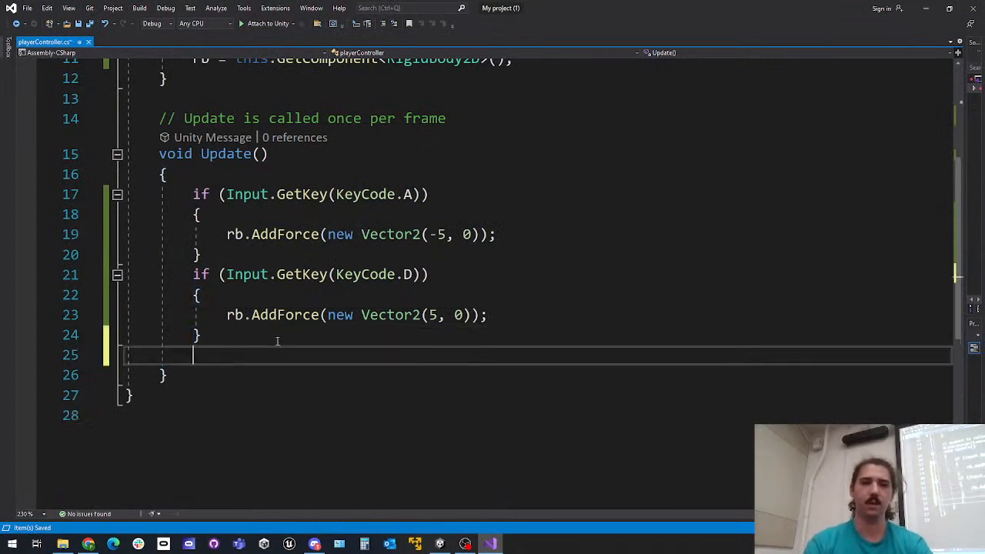
{"action": "type", "text": "if ("}
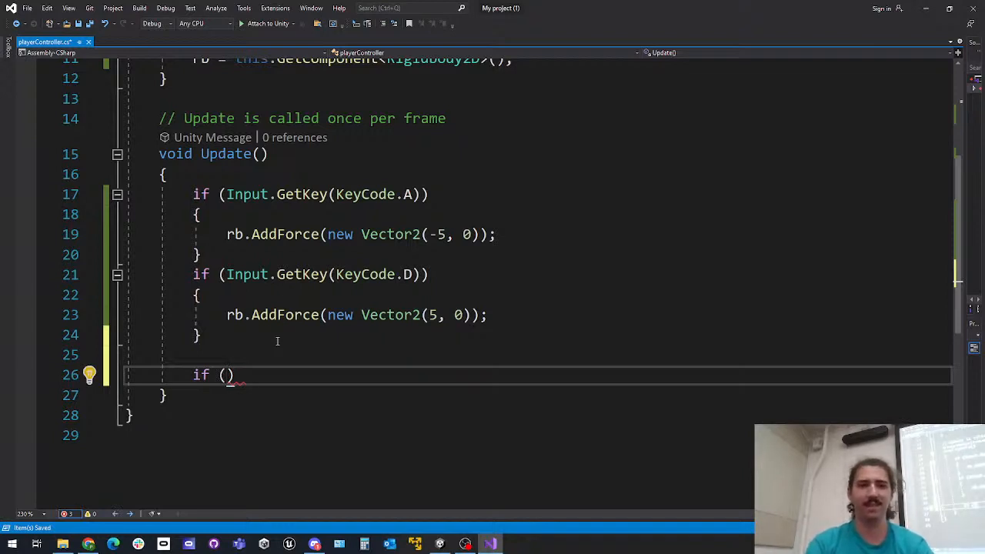
{"action": "type", "text": "Input.GetKey"}
{"action": "type", "text": "(KeyCocde"}
Complete the new if condition with KeyCode.Space and open a braced body for it
{"action": "key", "text": "BackSpace"}
{"action": "key", "text": "BackSpace"}
{"action": "type", "text": "d"}
{"action": "key", "text": "Home"}
{"action": "scroll", "coordinate": [355, 285], "scroll_direction": "down", "scroll_amount": 1, "text": "ctrl"}
{"action": "scroll", "coordinate": [355, 289], "scroll_direction": "up", "scroll_amount": 2}
{"action": "scroll", "coordinate": [358, 285], "scroll_direction": "down", "scroll_amount": 1}
{"action": "scroll", "coordinate": [361, 280], "scroll_direction": "up", "scroll_amount": 1}
{"action": "left_click", "coordinate": [347, 455]}
{"action": "double_click", "coordinate": [347, 455]}
{"action": "type", "text": "KeyCo"}
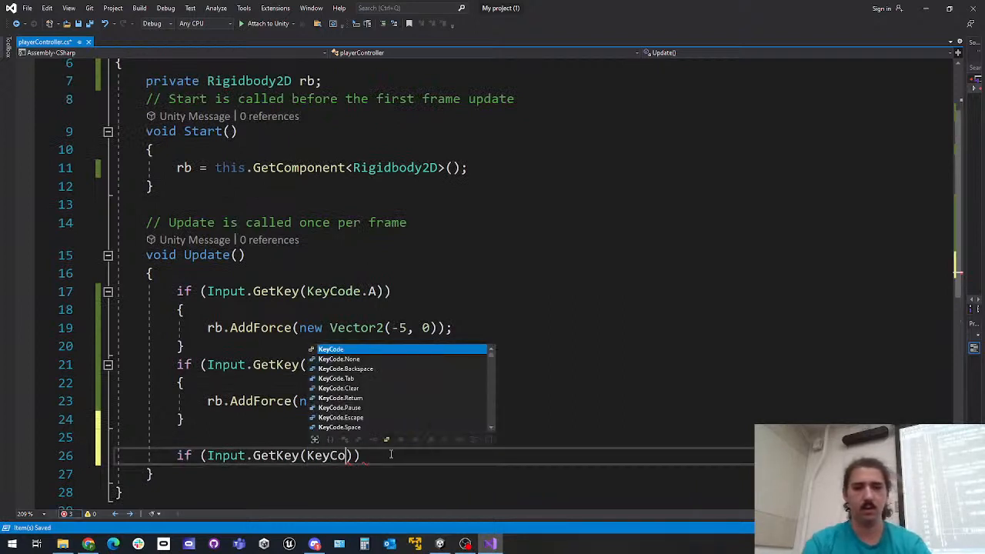
{"action": "type", "text": "de.Space))"}
{"action": "key", "text": "BackSpace"}
{"action": "key", "text": "BackSpace"}
{"action": "key", "text": "BackSpace"}
{"action": "key", "text": "Right"}
{"action": "key", "text": "Right"}
{"action": "type", "text": "{"}
{"action": "key", "text": "Return"}
Inside the Space-key block, write rb.AddForce(new Vector2(0, 10)); and save the script
{"action": "type", "text": "r"}
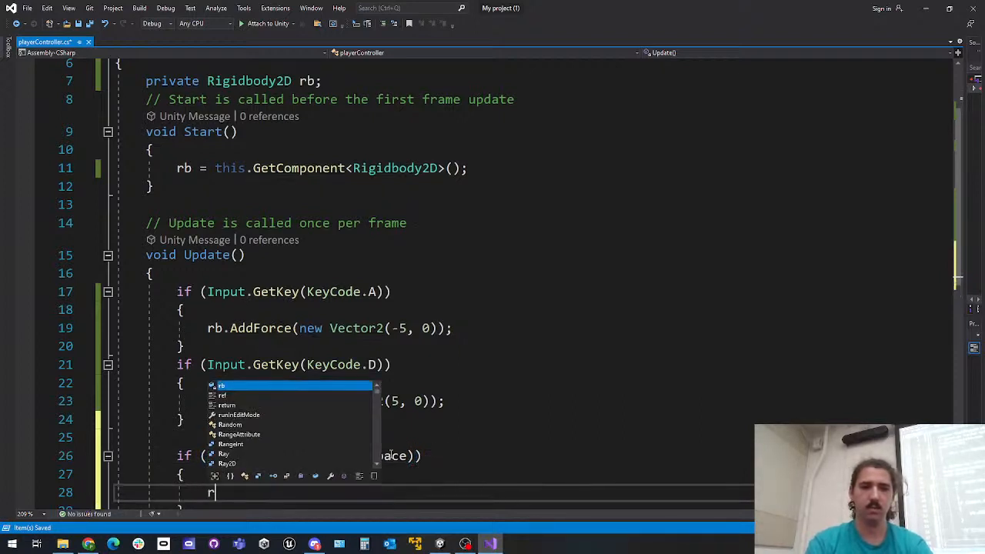
{"action": "type", "text": "b.AddFor"}
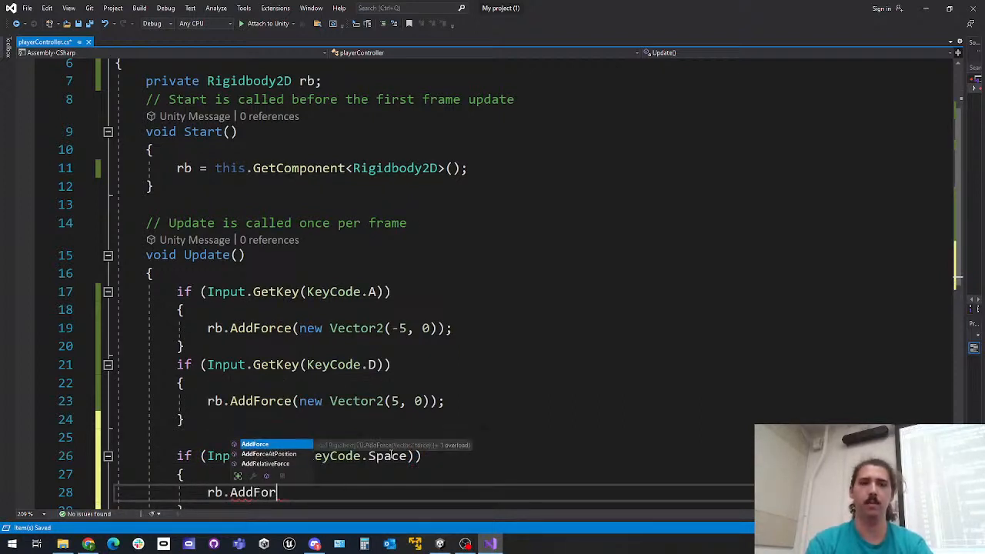
{"action": "type", "text": "ce(new Vector"}
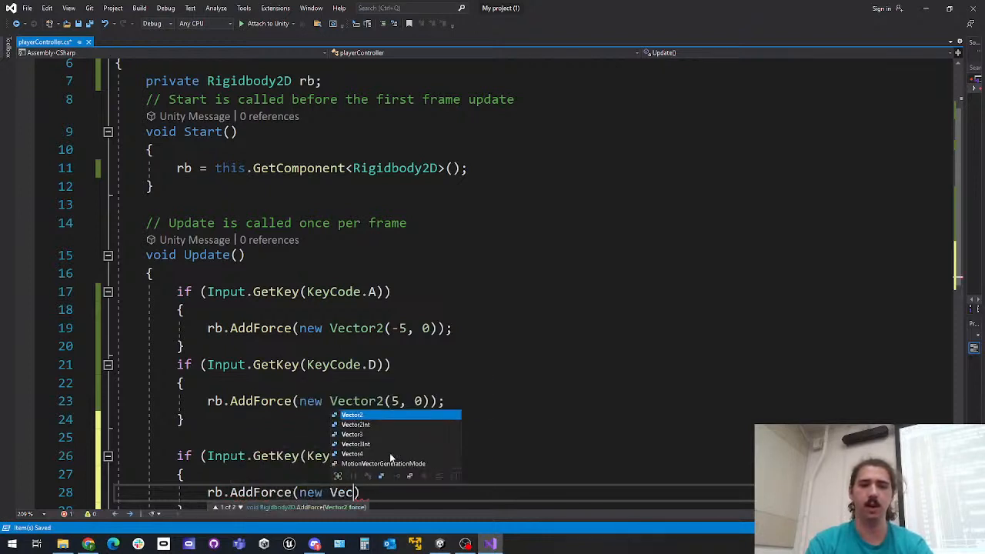
{"action": "type", "text": "2(0"}
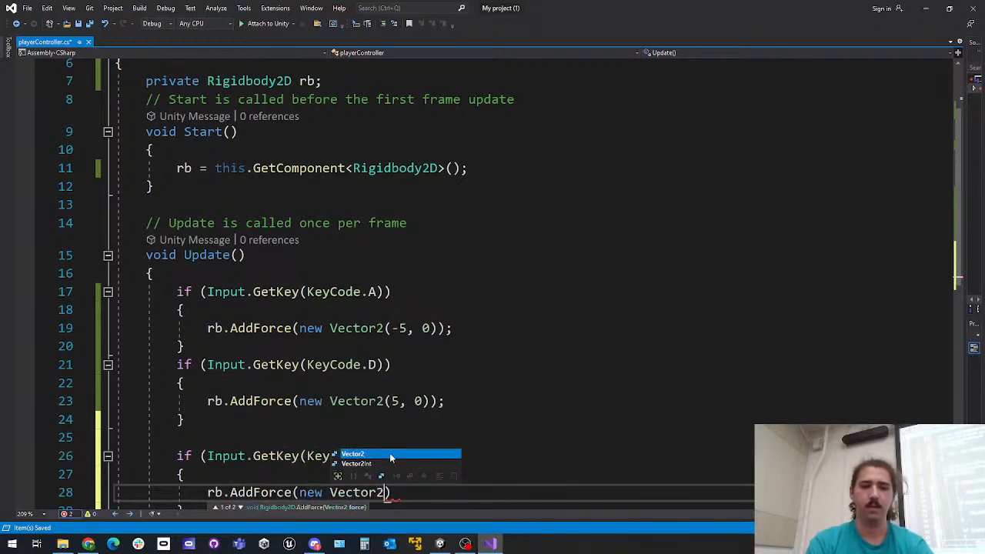
{"action": "type", "text": ", 10"}
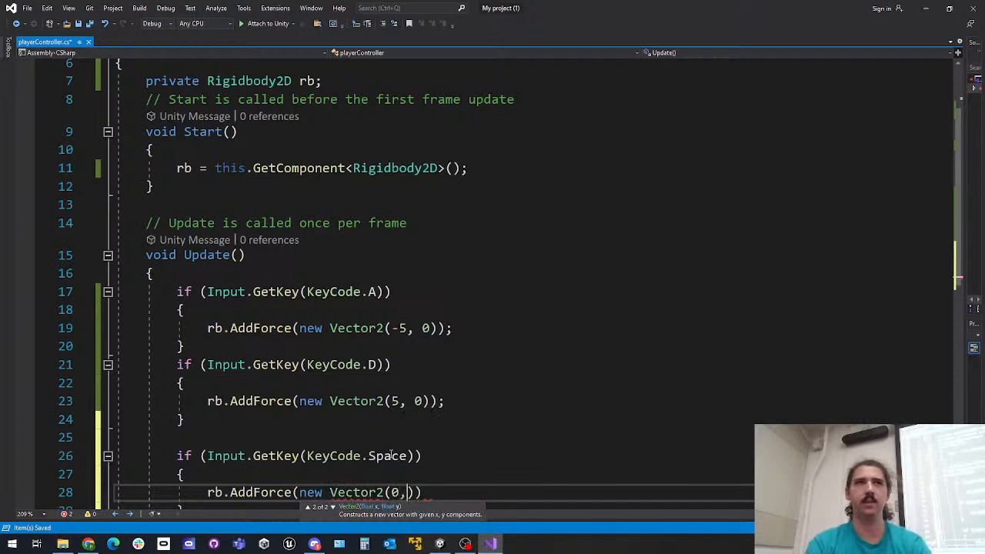
{"action": "type", "text": "));"}
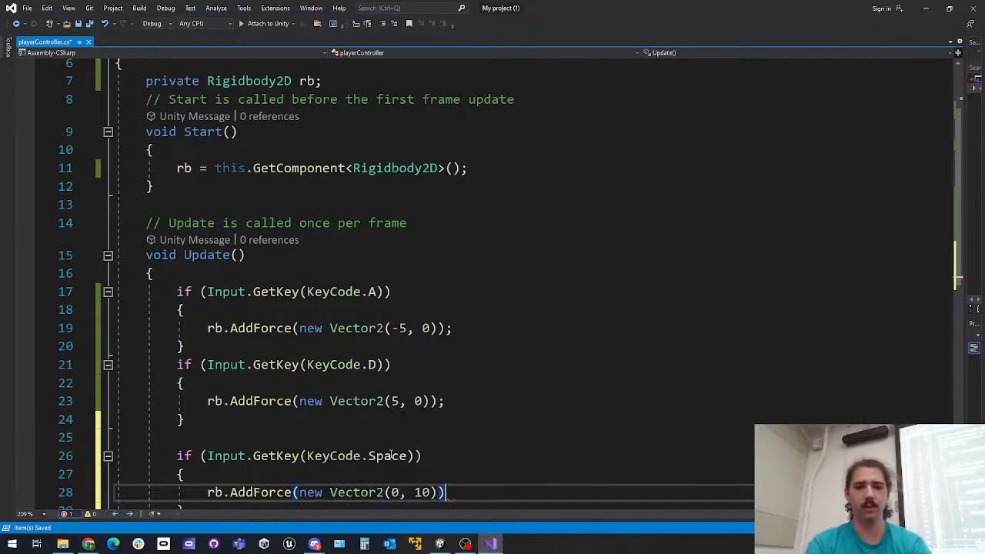
{"action": "scroll", "coordinate": [501, 418], "scroll_direction": "down", "scroll_amount": 1}
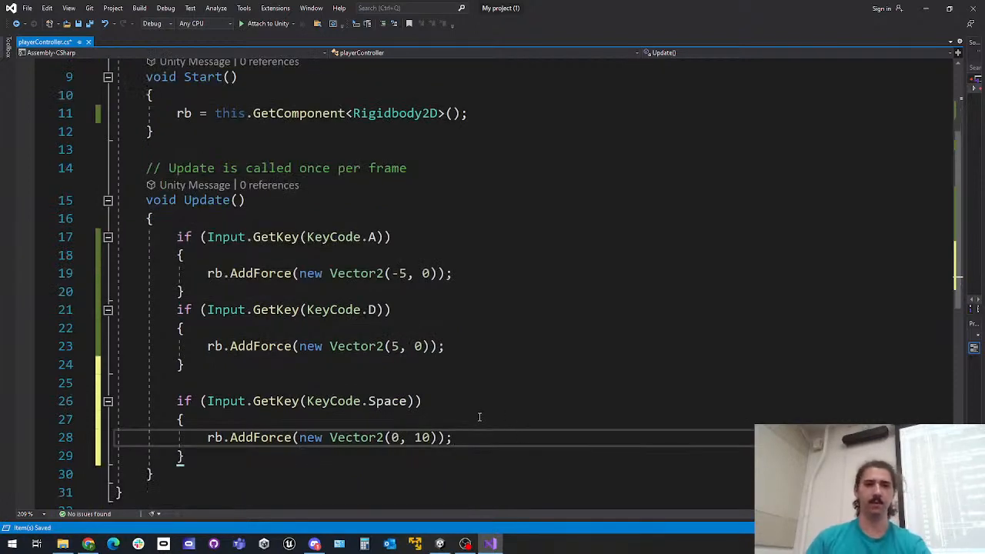
{"action": "scroll", "coordinate": [479, 423], "scroll_direction": "down", "scroll_amount": 3}
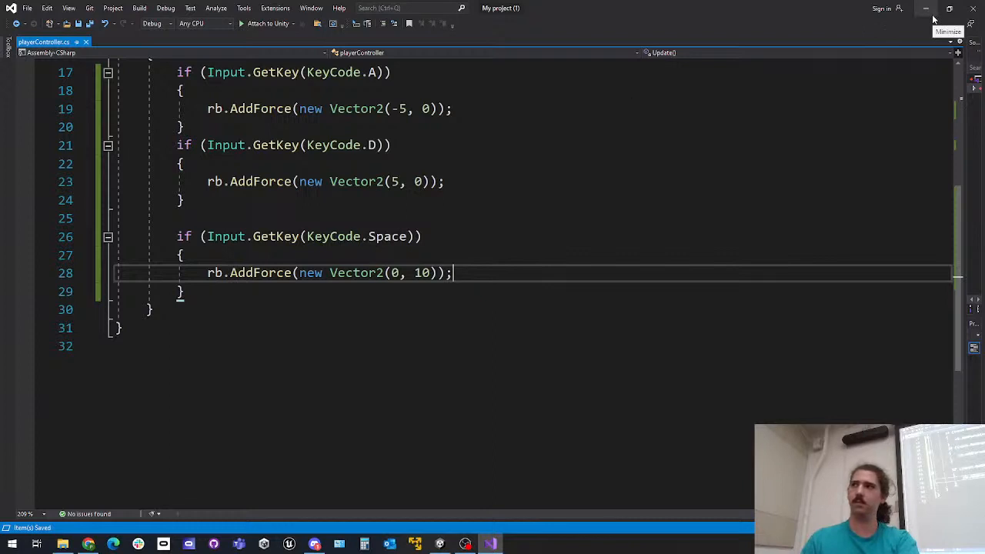
Change the AddForce vectors to -4, 0 for the A key, 4, 0 for D and 0, 7 for Space, and save the script
{"action": "scroll", "coordinate": [655, 218], "scroll_direction": "up", "scroll_amount": 6}
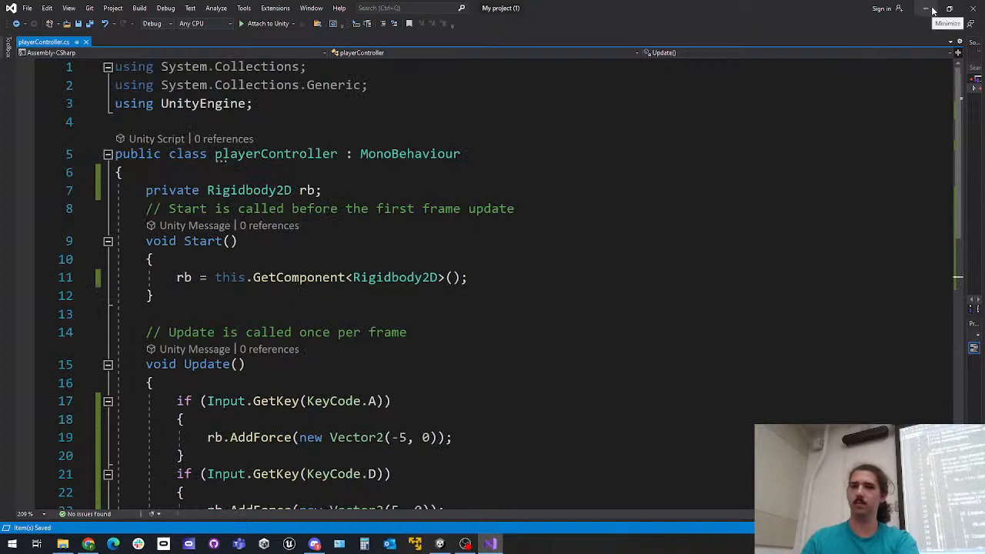
{"action": "scroll", "coordinate": [743, 191], "scroll_direction": "down", "scroll_amount": 3, "text": "ctrl"}
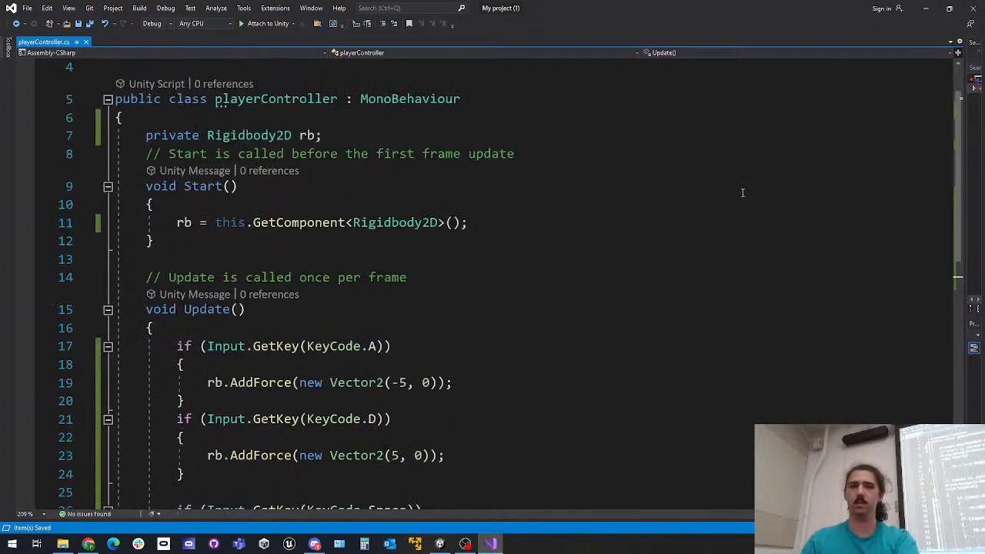
{"action": "scroll", "coordinate": [726, 211], "scroll_direction": "down", "scroll_amount": 1}
{"action": "scroll", "coordinate": [724, 216], "scroll_direction": "up", "scroll_amount": 2}
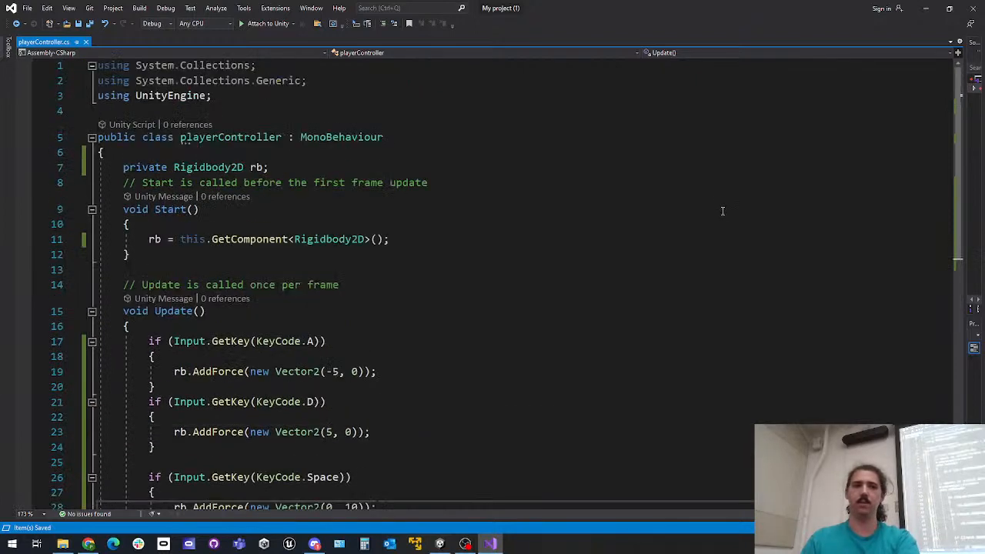
{"action": "scroll", "coordinate": [719, 221], "scroll_direction": "down", "scroll_amount": 1}
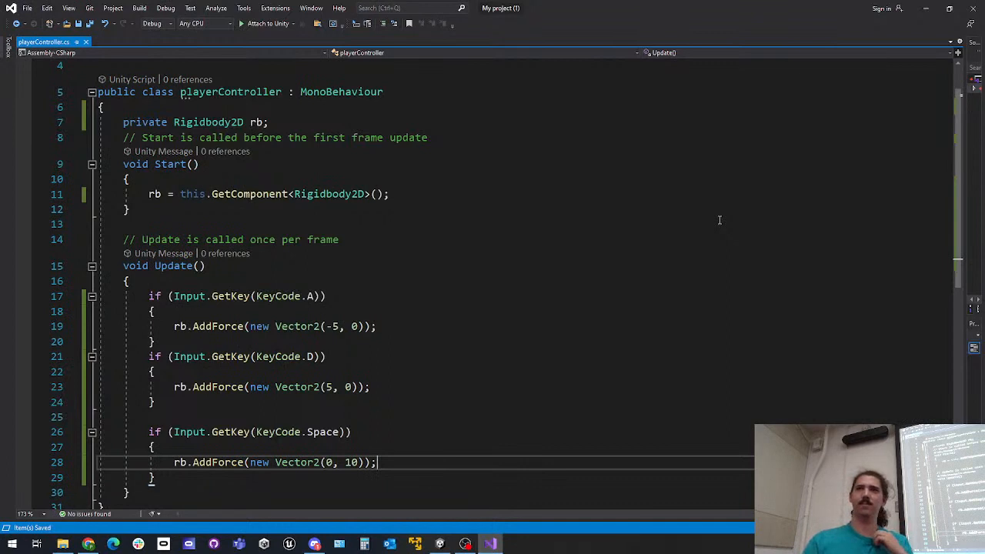
{"action": "left_click", "coordinate": [337, 326]}
{"action": "key", "text": "BackSpace"}
{"action": "type", "text": "4"}
{"action": "key", "text": "Down"}
{"action": "key", "text": "Down"}
{"action": "key", "text": "Down"}
{"action": "key", "text": "Down"}
{"action": "key", "text": "Down"}
{"action": "key", "text": "Up"}
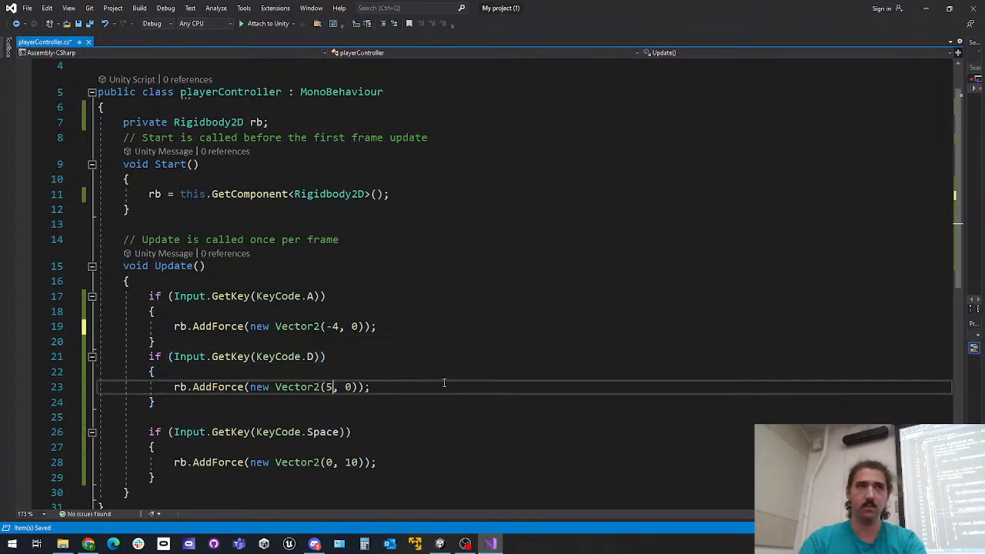
{"action": "key", "text": "BackSpace"}
{"action": "type", "text": "4"}
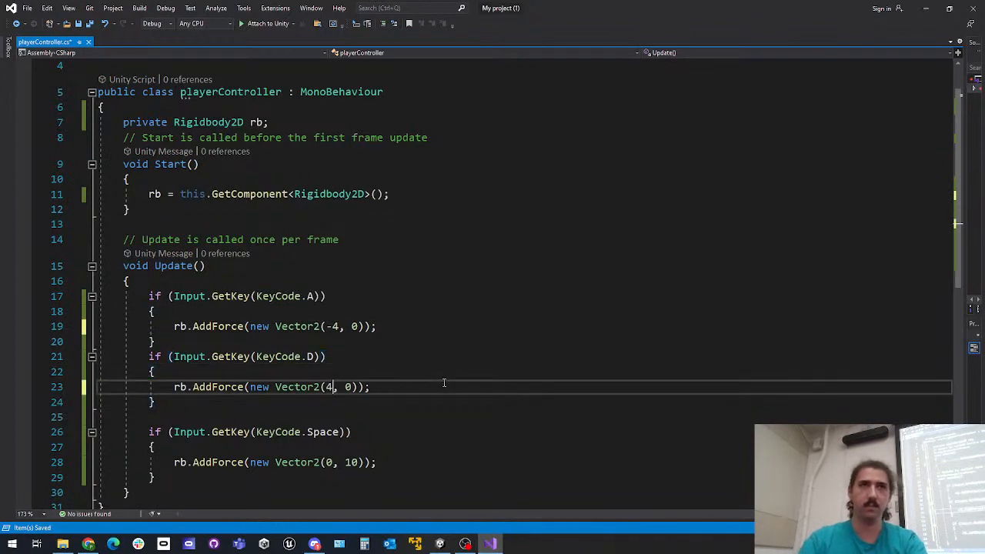
{"action": "double_click", "coordinate": [352, 463]}
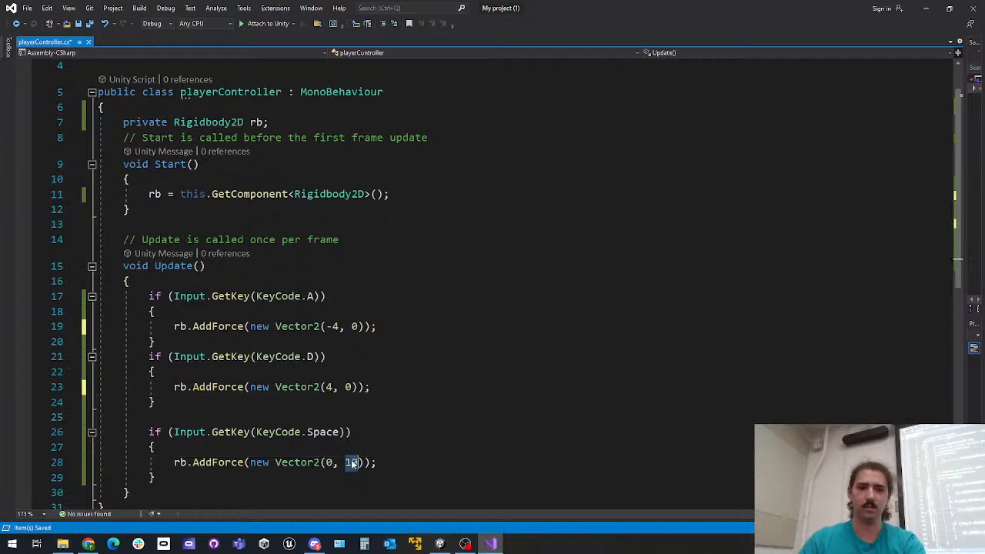
{"action": "type", "text": "7"}
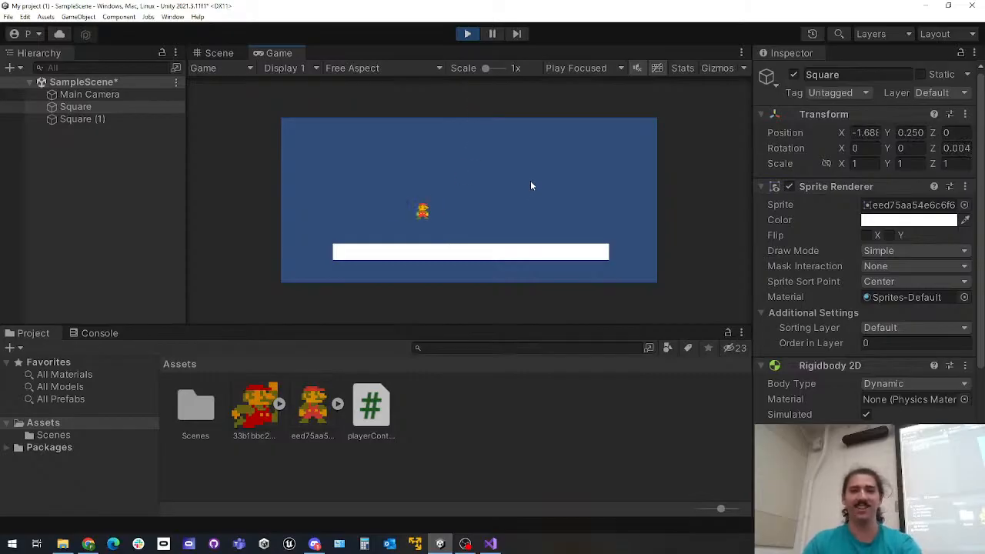
Play-test Mario's movement and jump forces in Unity, and stop play mode
{"action": "key", "text": "d"}
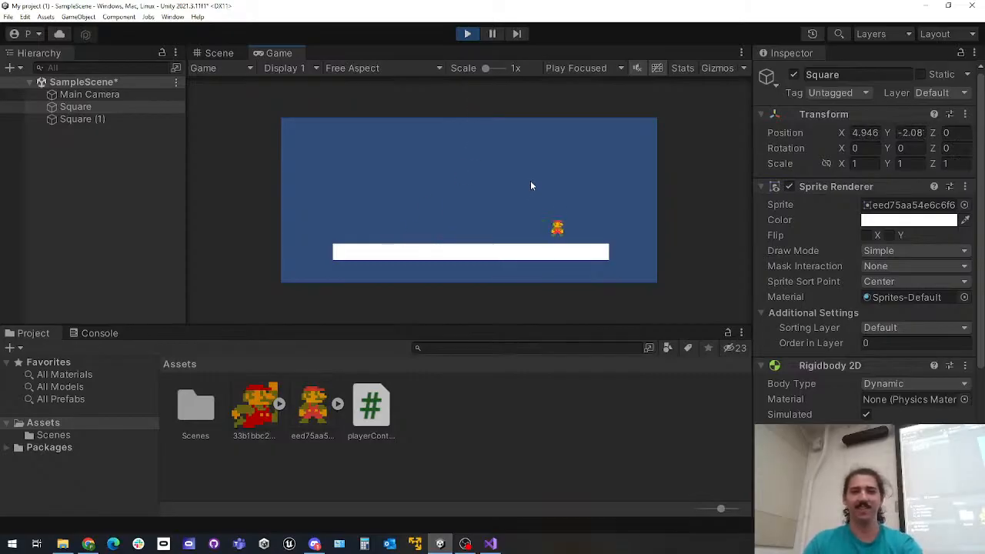
{"action": "left_click", "coordinate": [467, 33]}
In the script, set the Space vector's y to 2 and the D and A vectors' x to 3 and -3, save and switch to Unity
{"action": "left_click", "coordinate": [490, 543]}
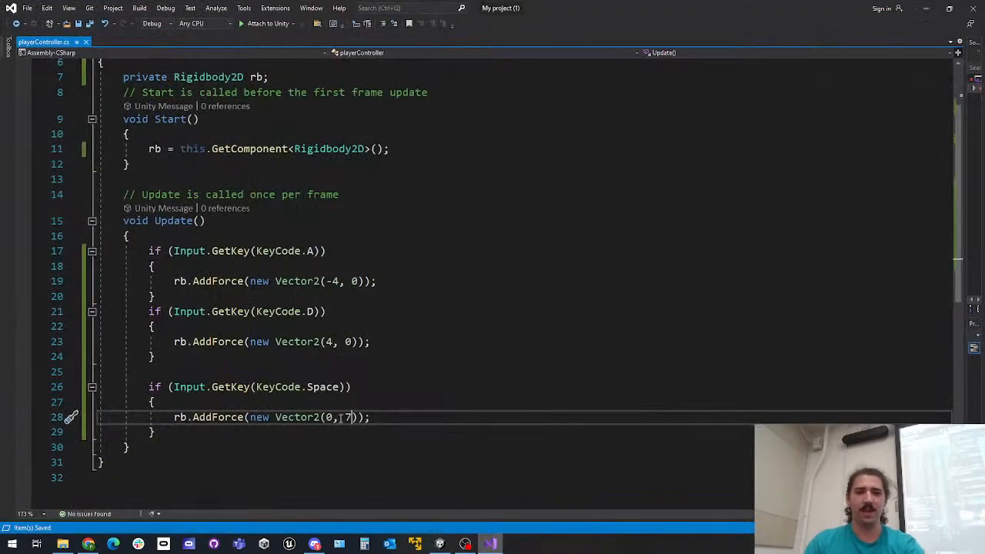
{"action": "key", "text": "BackSpace"}
{"action": "type", "text": "2"}
{"action": "left_click", "coordinate": [331, 341]}
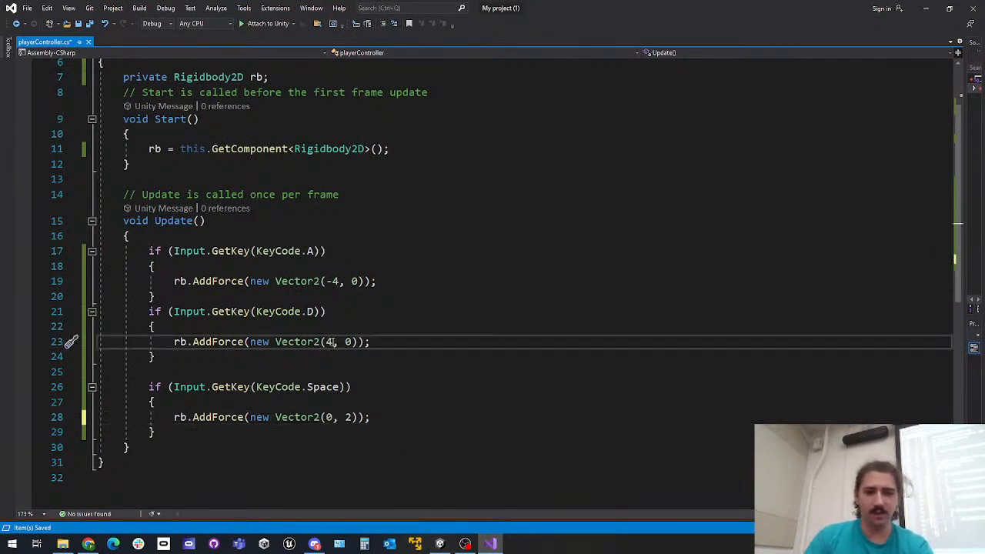
{"action": "key", "text": "BackSpace"}
{"action": "type", "text": "3"}
{"action": "left_click", "coordinate": [339, 281]}
{"action": "key", "text": "BackSpace"}
{"action": "type", "text": "3"}
{"action": "key", "text": "ctrl+s"}
{"action": "key", "text": "alt+Tab"}
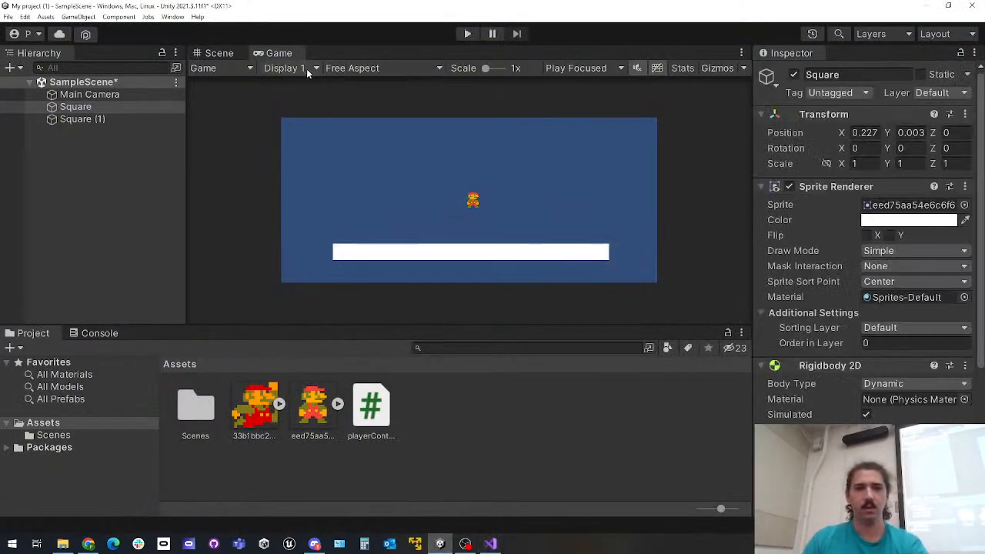
Run the game to test Mario's jumping and left-right movement with the reduced forces, and stop play mode
{"action": "left_click", "coordinate": [468, 35]}
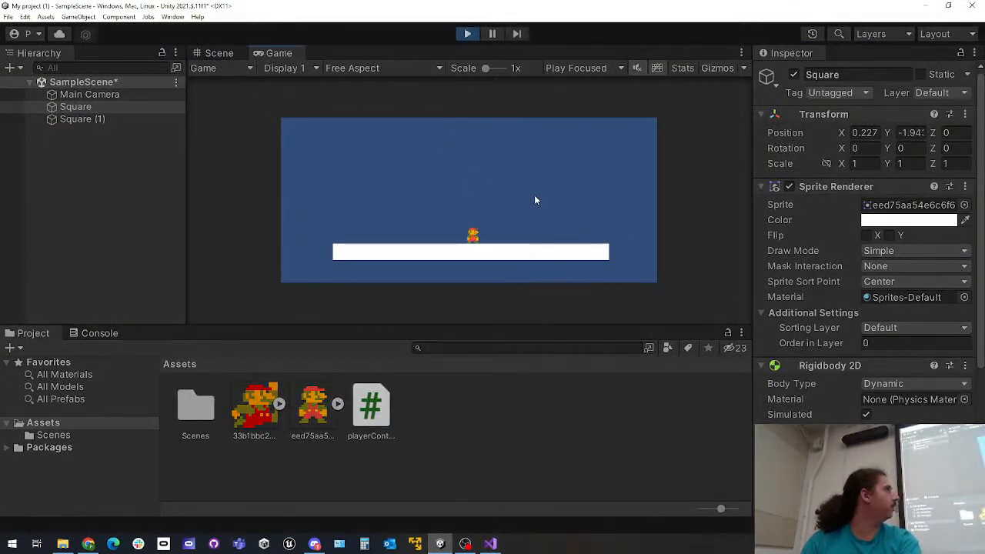
{"action": "key", "text": "space"}
{"action": "key", "text": "space"}
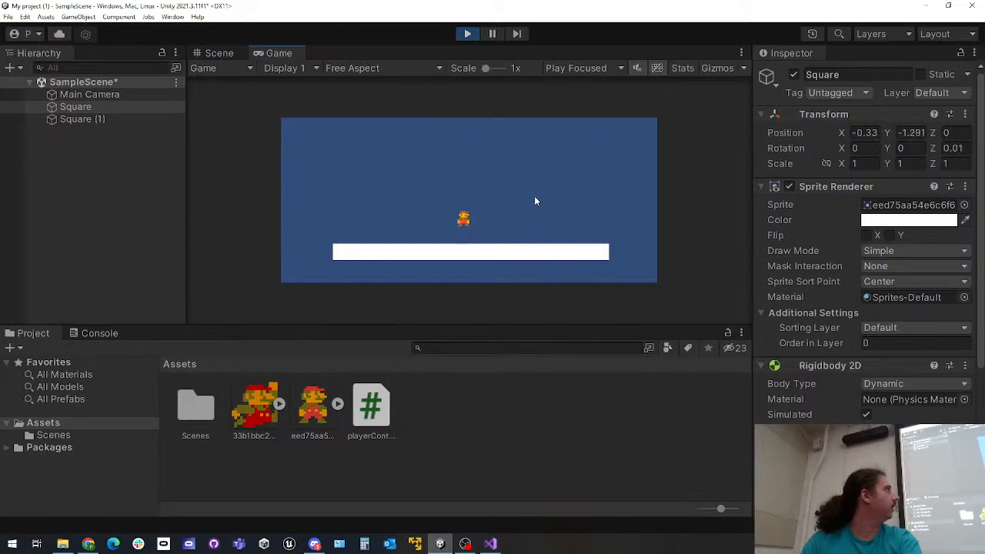
{"action": "key", "text": "Left"}
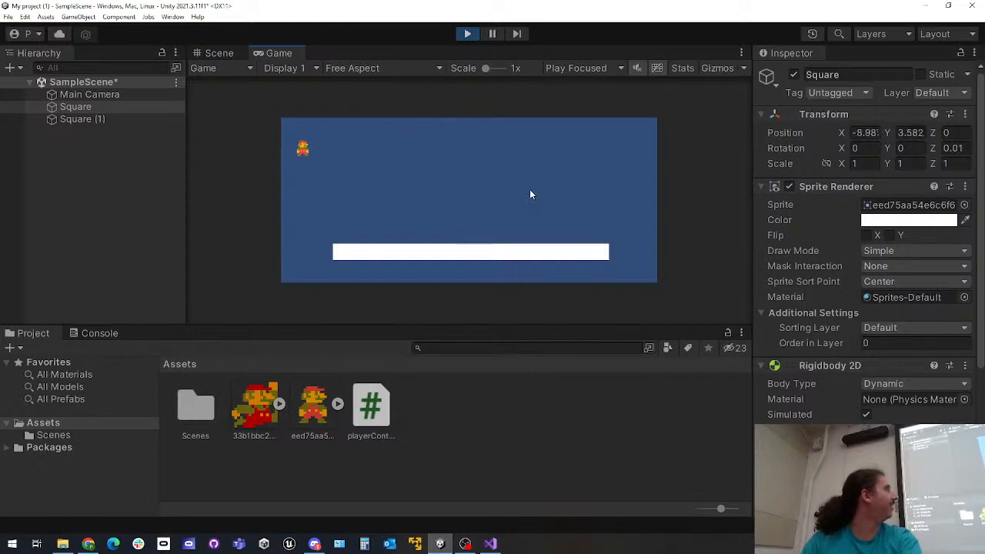
{"action": "key", "text": "Right"}
{"action": "key", "text": "space"}
{"action": "key", "text": "Left"}
{"action": "key", "text": "Right"}
{"action": "key", "text": "Right"}
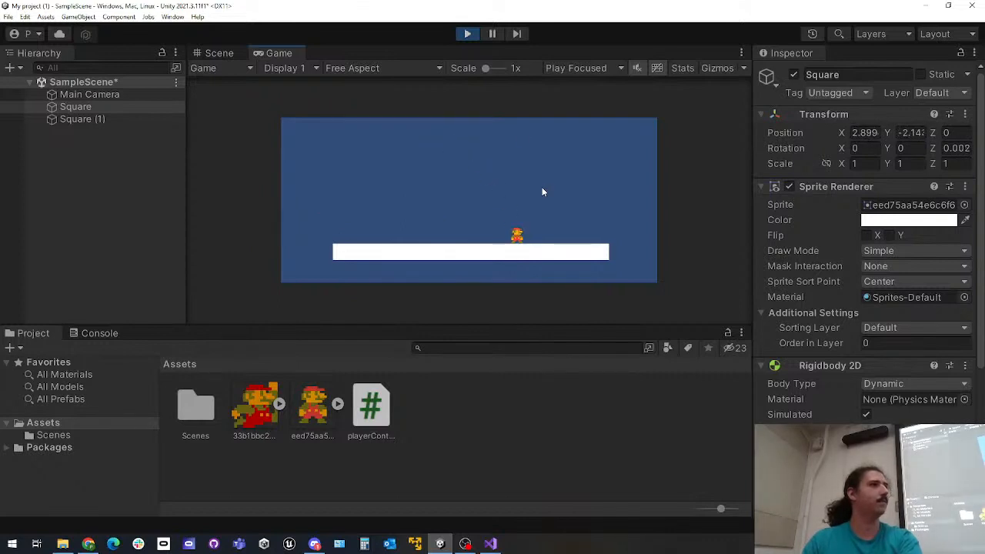
{"action": "left_click", "coordinate": [467, 34]}
Review the Rigidbody 2D settings of Mario's Square object and expand its Constraints options
{"action": "scroll", "coordinate": [885, 396], "scroll_direction": "down", "scroll_amount": 3}
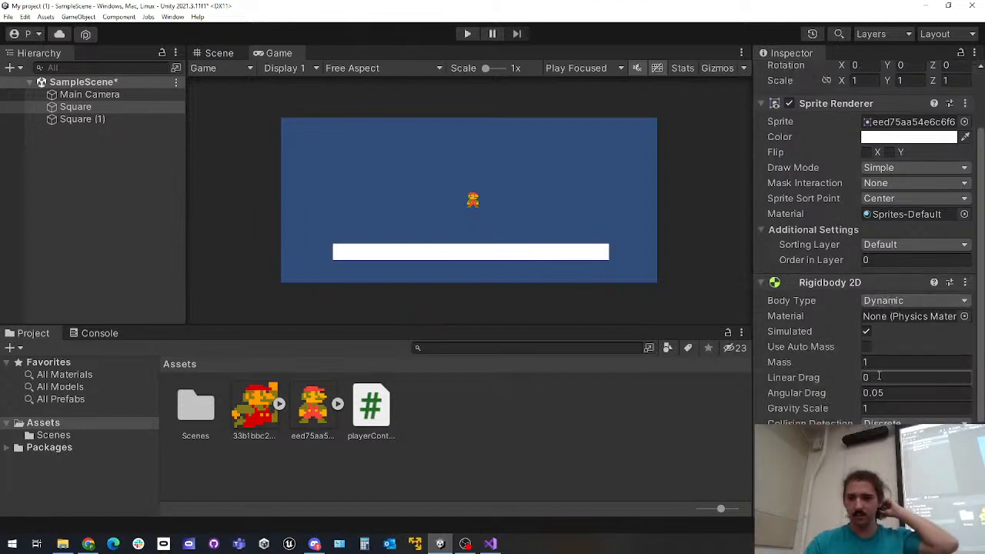
{"action": "left_click", "coordinate": [880, 303]}
{"action": "left_click", "coordinate": [826, 303]}
{"action": "left_click", "coordinate": [829, 284]}
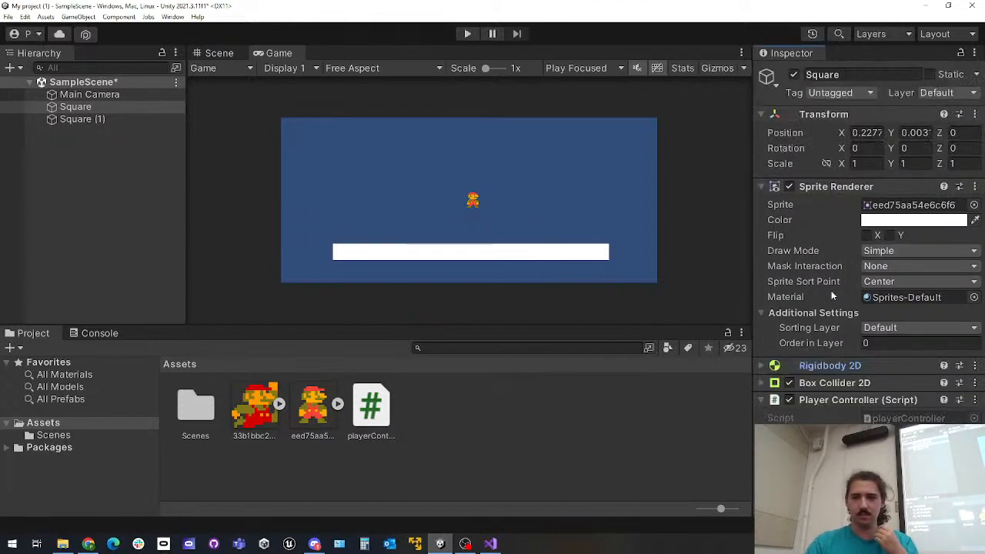
{"action": "left_click", "coordinate": [820, 367]}
{"action": "scroll", "coordinate": [825, 339], "scroll_direction": "down", "scroll_amount": 3}
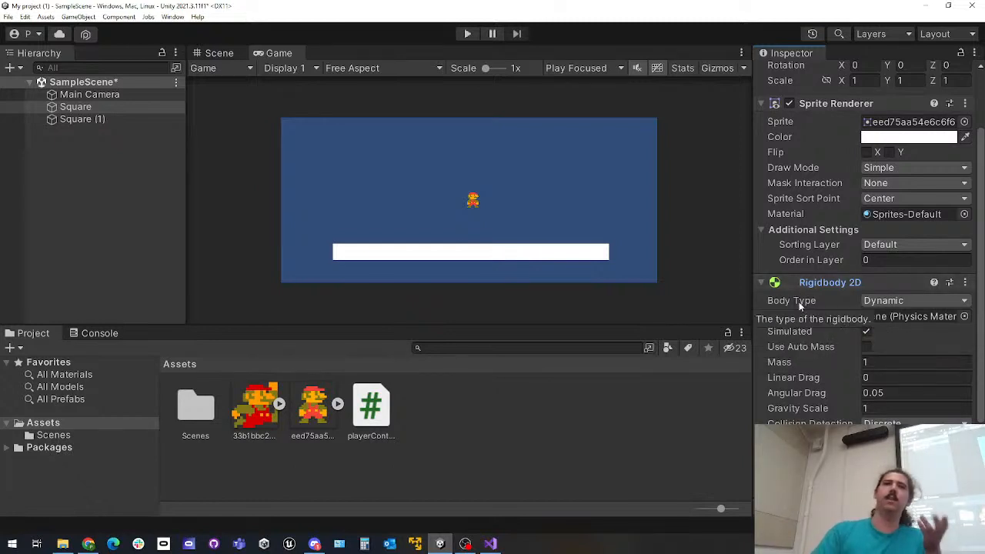
{"action": "scroll", "coordinate": [820, 296], "scroll_direction": "down", "scroll_amount": 4}
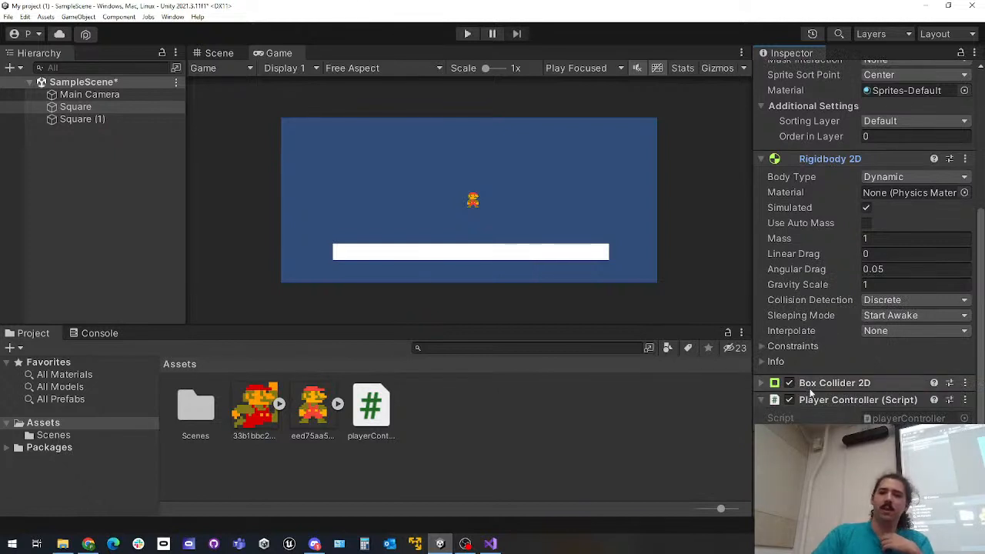
{"action": "left_click", "coordinate": [792, 347]}
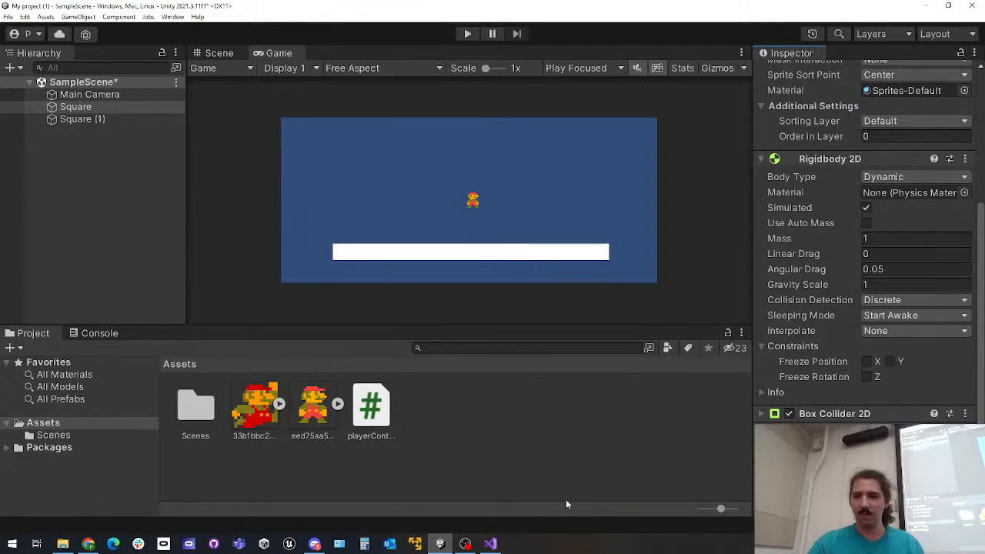
Check the A key's AddForce line in the script, and return to Unity to inspect the Main Camera's settings
{"action": "left_click", "coordinate": [491, 544]}
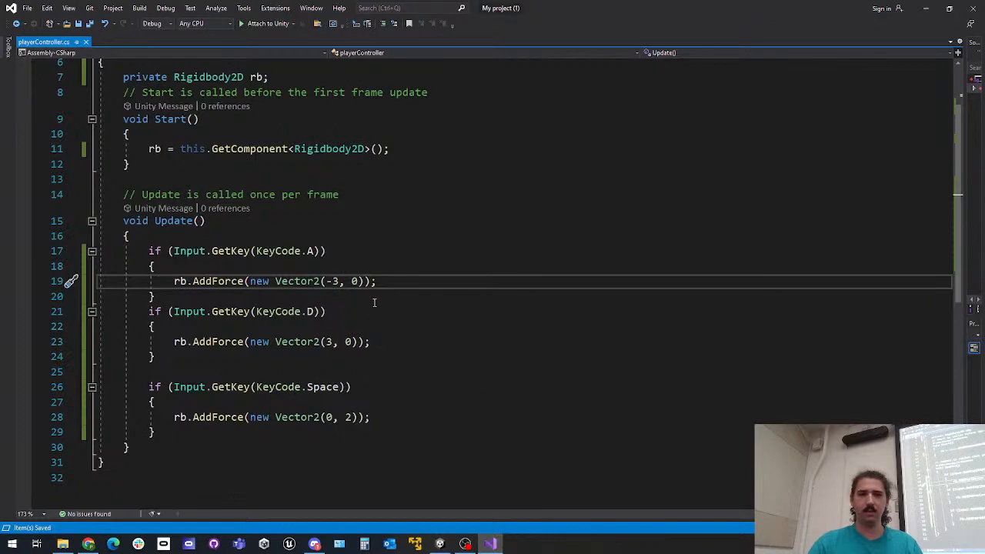
{"action": "left_click", "coordinate": [363, 282]}
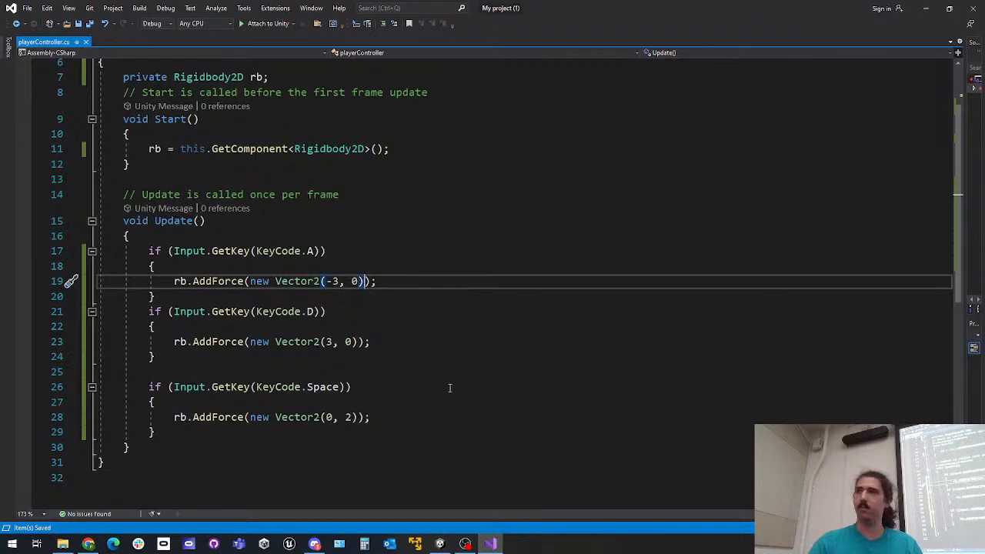
{"action": "left_click", "coordinate": [928, 10]}
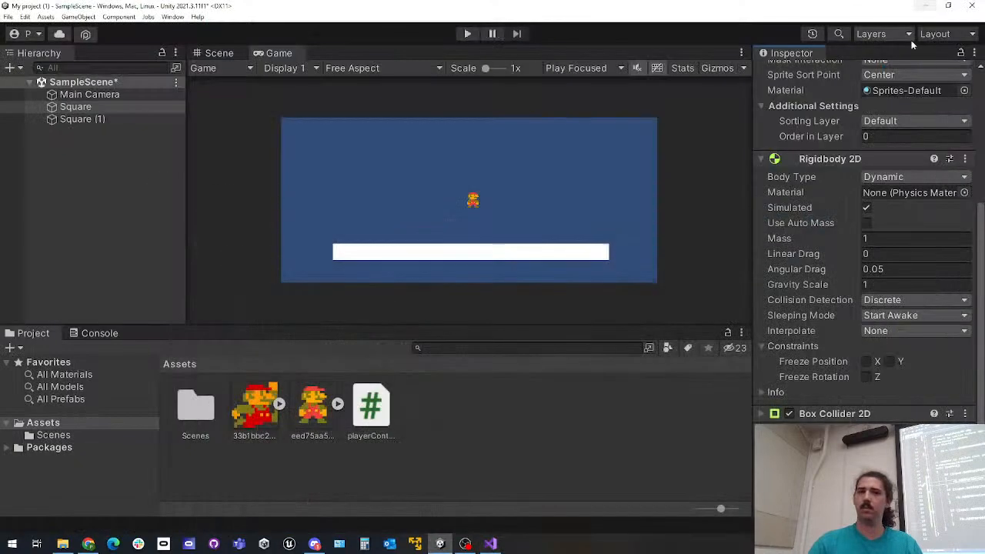
{"action": "left_click", "coordinate": [111, 119]}
{"action": "left_click", "coordinate": [108, 95]}
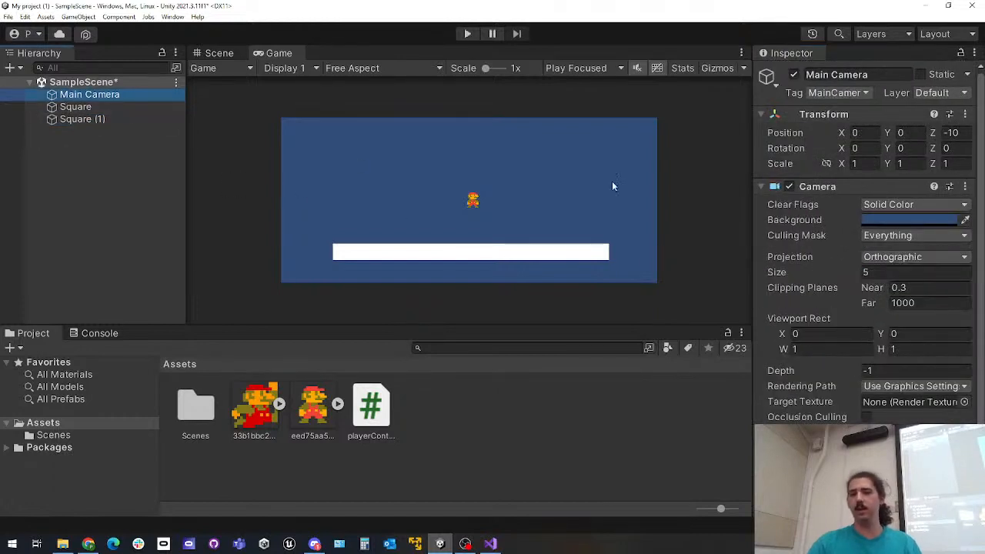
{"action": "scroll", "coordinate": [842, 267], "scroll_direction": "down", "scroll_amount": 3}
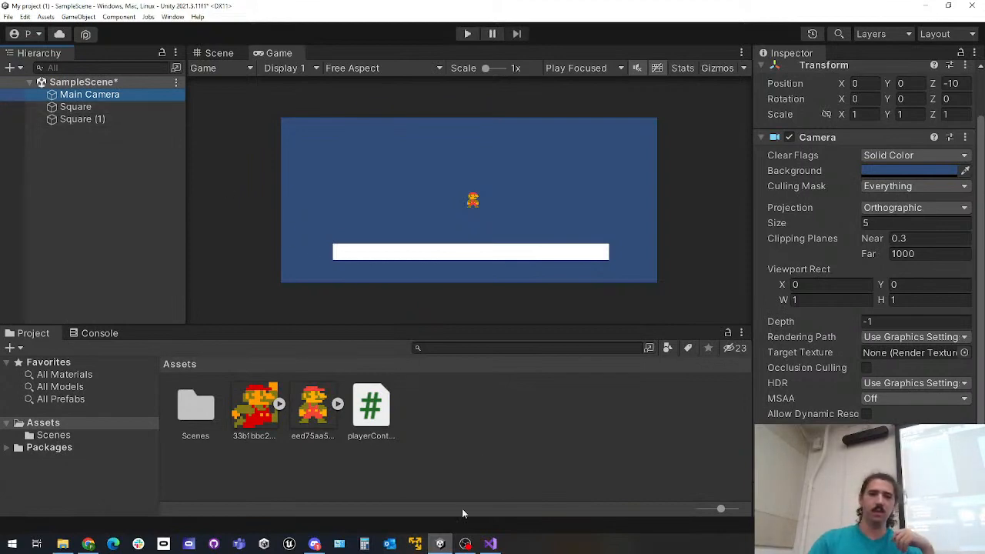
Back in the script, try ForceMode.Acceleration as the second argument of the A key's AddForce call and inspect the flagged argument
{"action": "left_click", "coordinate": [490, 543]}
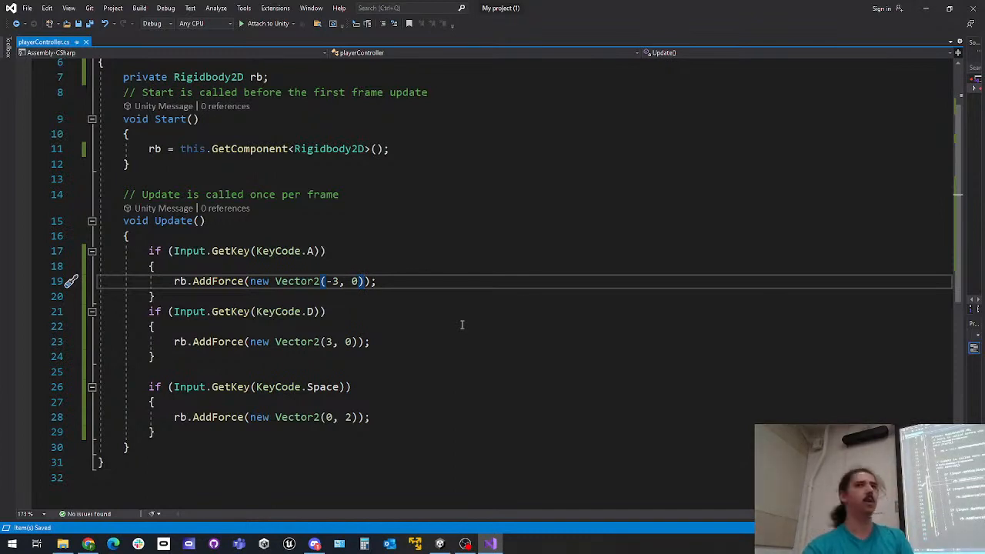
{"action": "type", "text": ","}
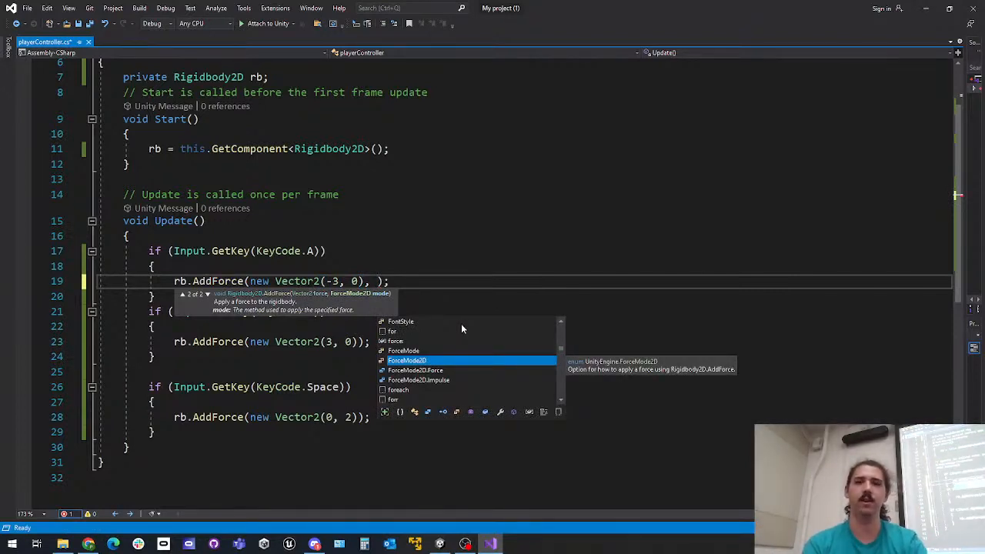
{"action": "type", "text": "Force"}
{"action": "type", "text": "Mode.Ac"}
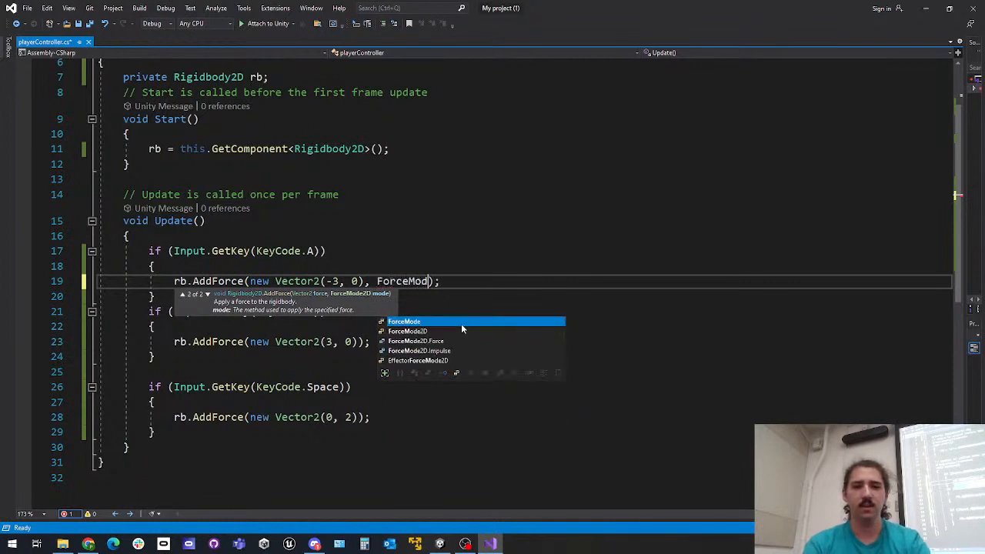
{"action": "type", "text": "celeration"}
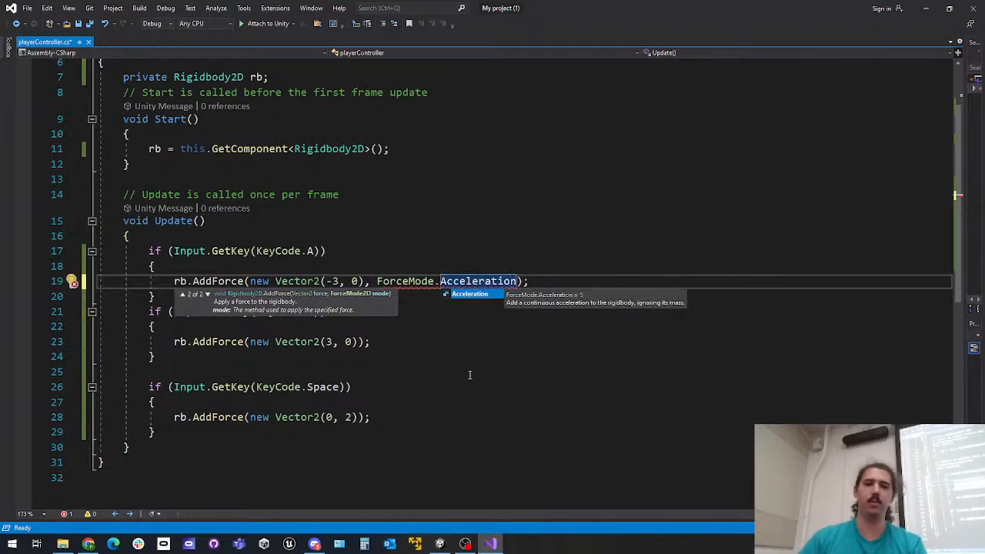
{"action": "key", "text": "Escape"}
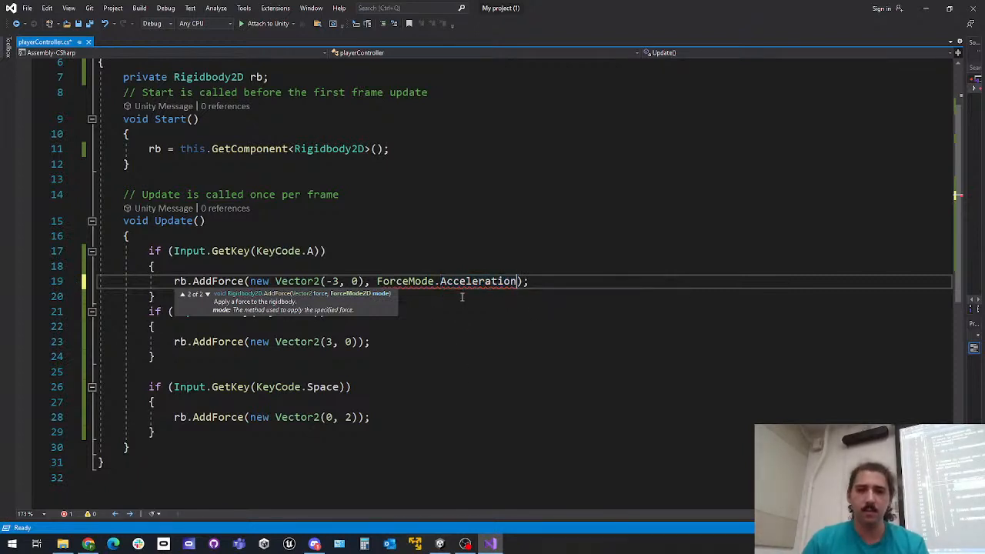
{"action": "mouse_move", "coordinate": [391, 290]}
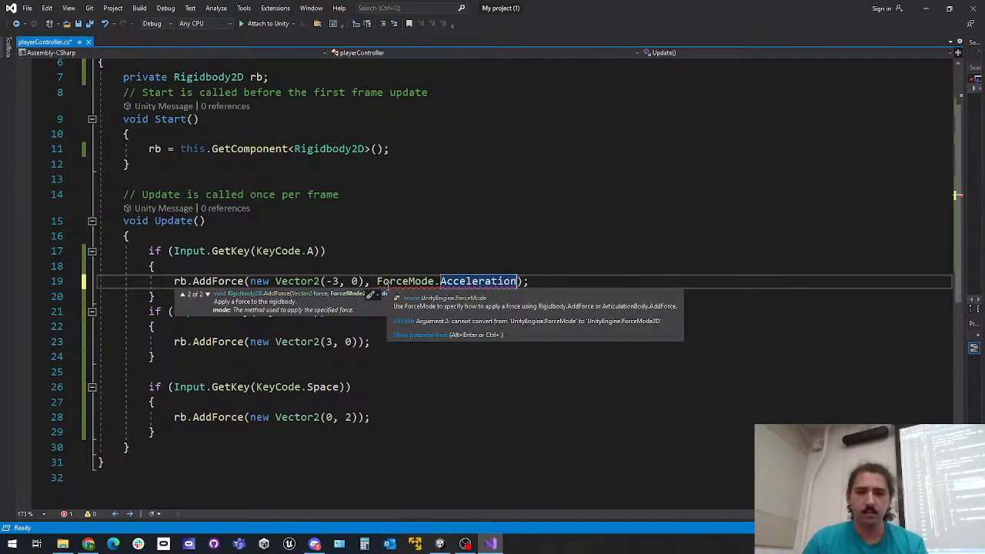
{"action": "left_click", "coordinate": [408, 280]}
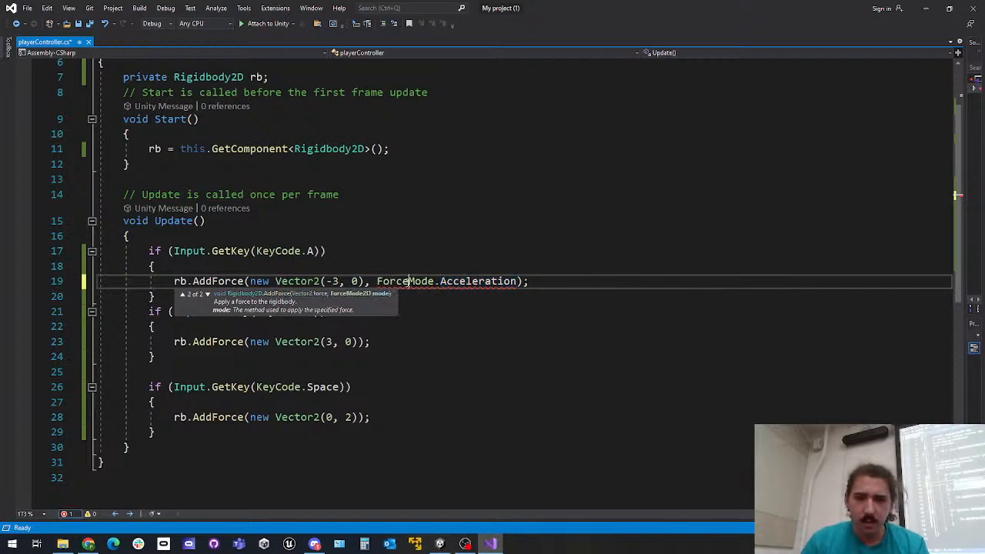
{"action": "right_click", "coordinate": [377, 283]}
{"action": "left_click", "coordinate": [202, 296]}
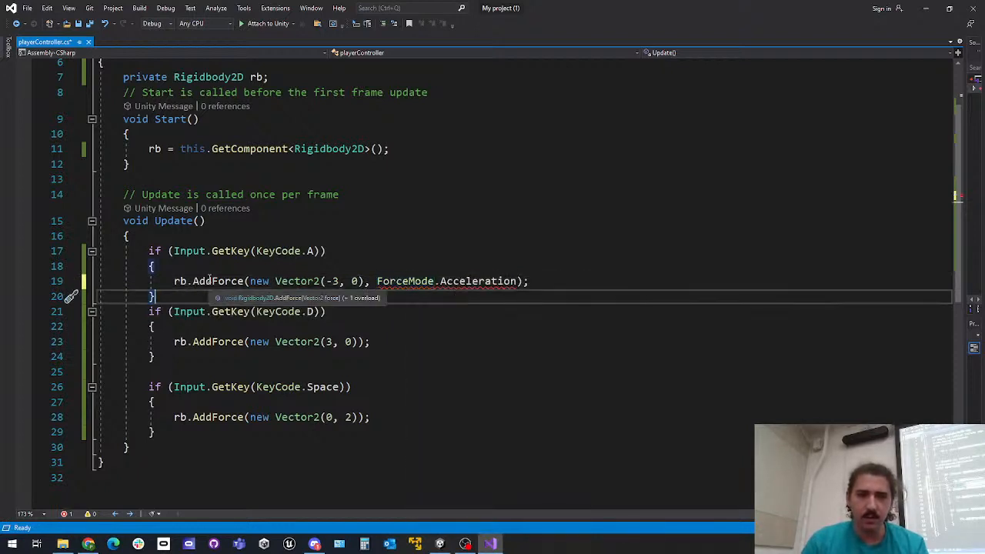
{"action": "mouse_move", "coordinate": [425, 281]}
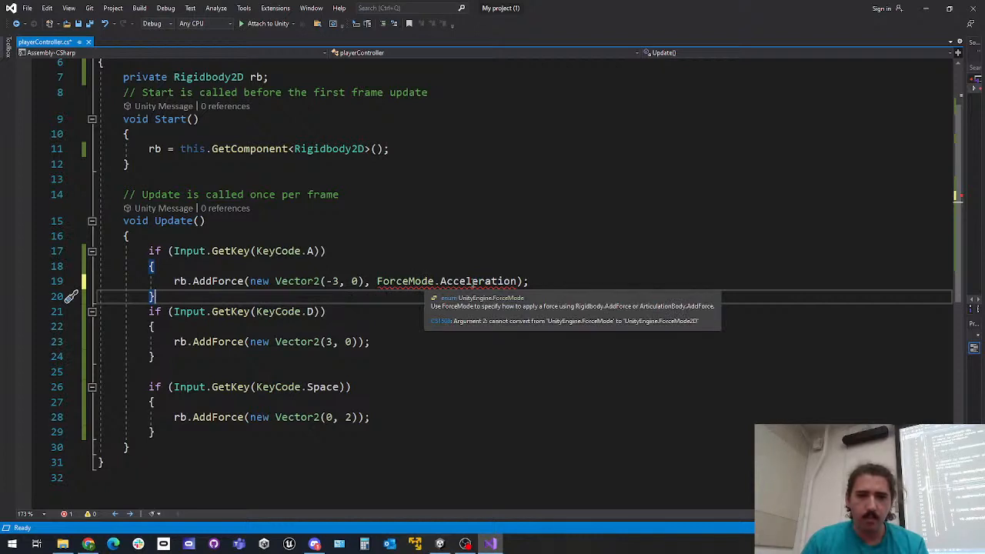
Replace the A key's force mode argument with ForceMode2D.Force
{"action": "double_click", "coordinate": [405, 281]}
{"action": "type", "text": "Foc"}
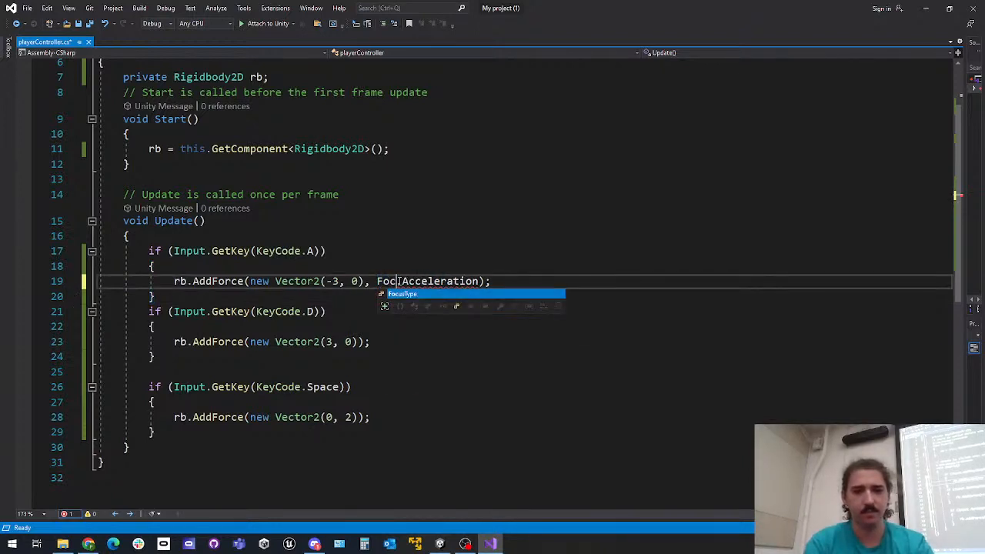
{"action": "key", "text": "BackSpace"}
{"action": "type", "text": "rceMode"}
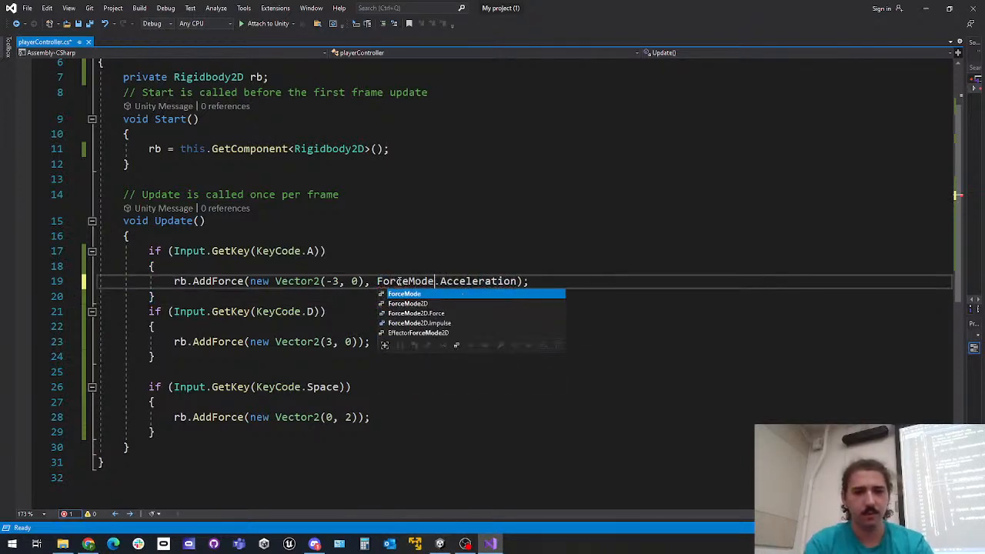
{"action": "type", "text": "2D"}
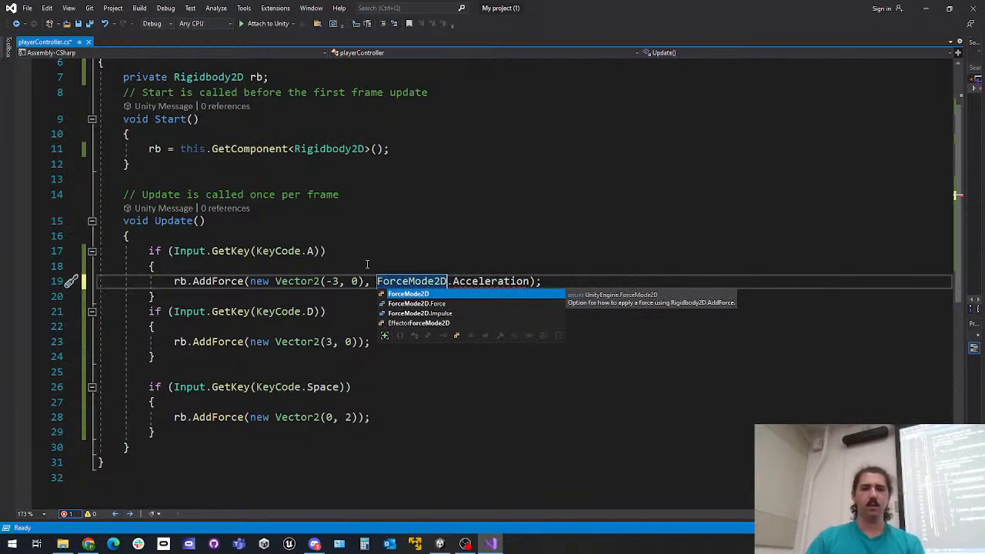
{"action": "double_click", "coordinate": [480, 281]}
{"action": "key", "text": "BackSpace"}
{"action": "key", "text": "ctrl+space"}
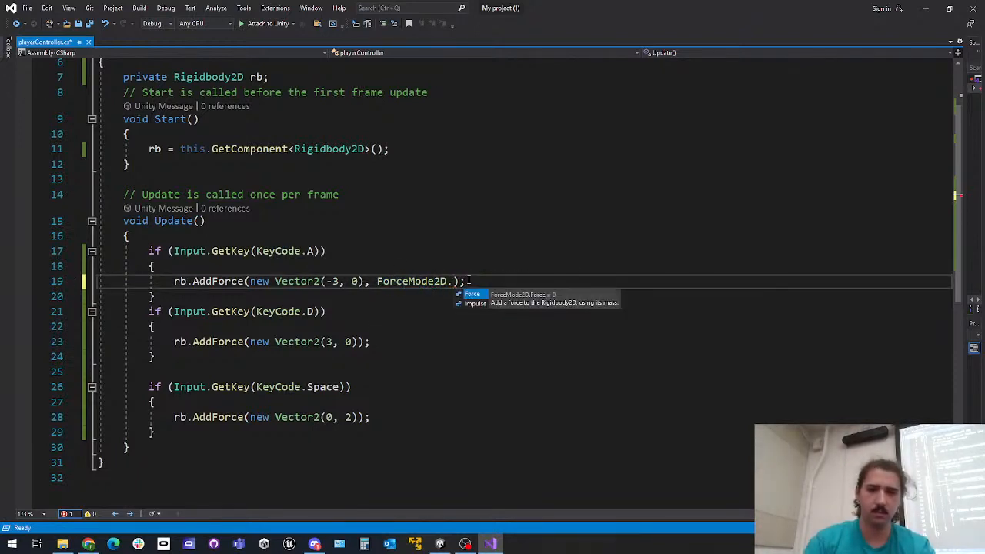
{"action": "key", "text": "Tab"}
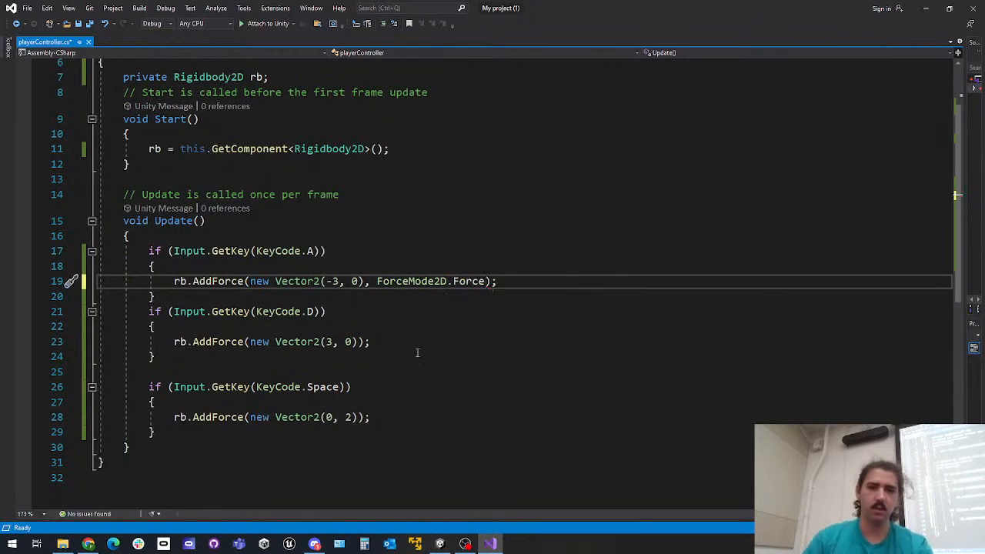
Add ForceMode2D.Force as the second argument of the D key's AddForce call
{"action": "left_click", "coordinate": [354, 342]}
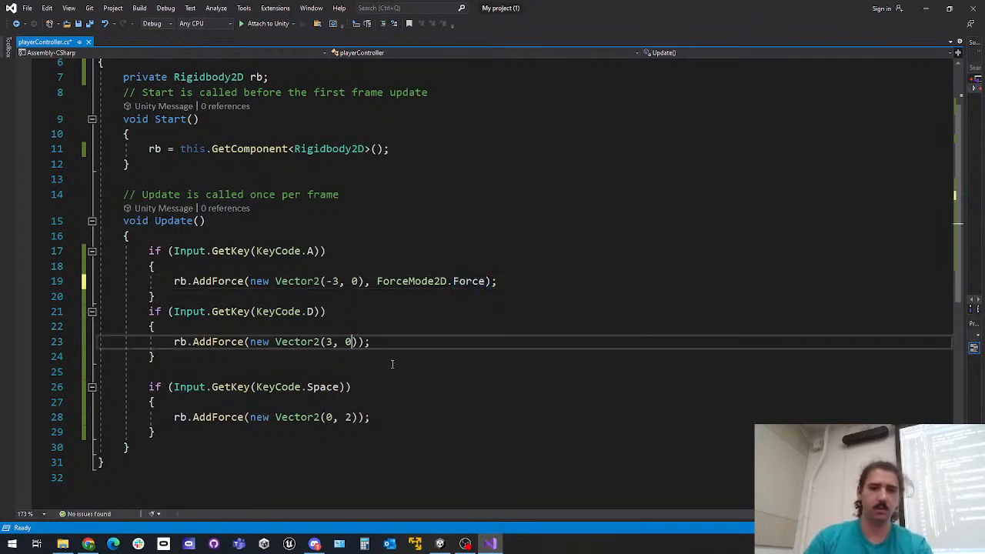
{"action": "key", "text": "Right"}
{"action": "type", "text": ", Force"}
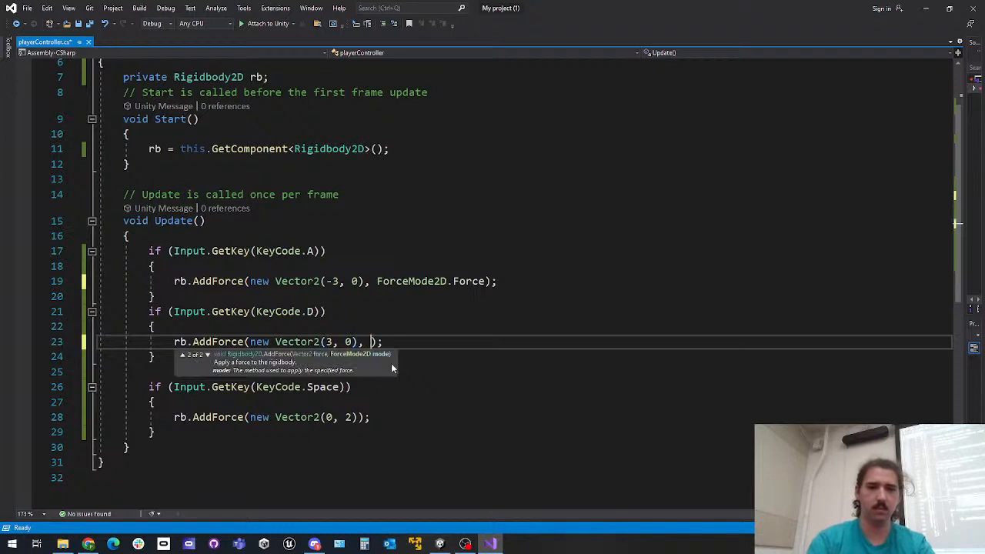
{"action": "type", "text": "Mode2D."}
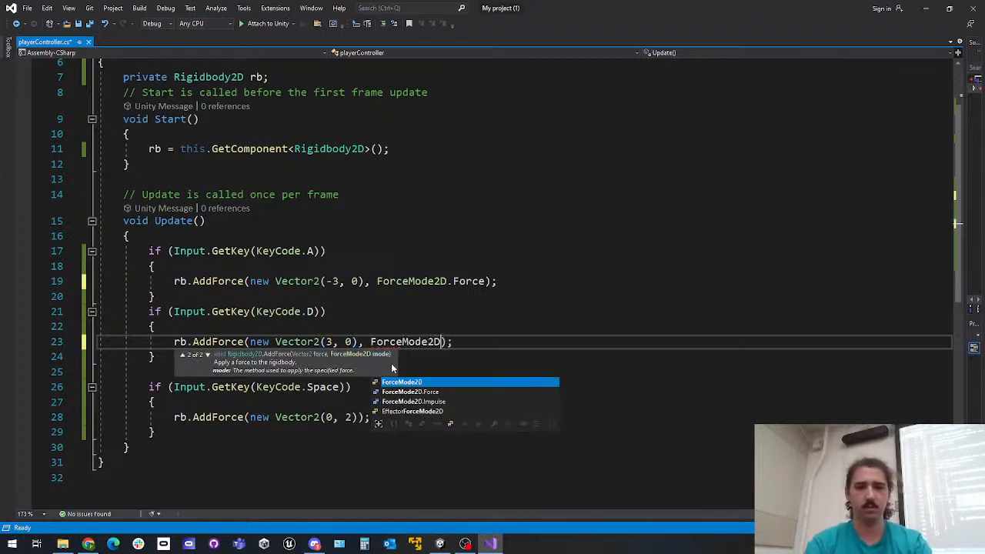
{"action": "type", "text": "Force"}
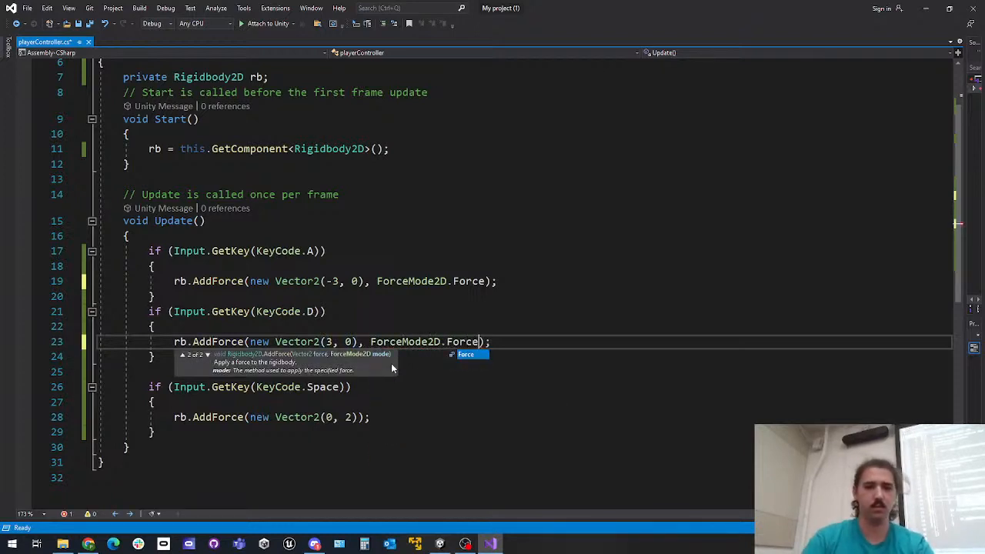
Add ForceMode2D.Impulse as the second argument of the Space key's AddForce call, save the script and return to Unity
{"action": "left_click", "coordinate": [368, 417]}
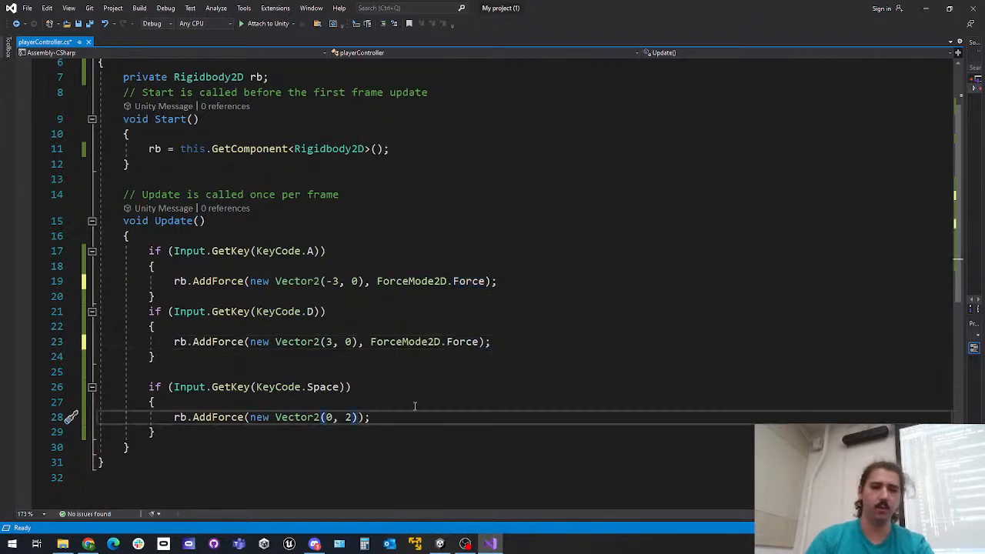
{"action": "type", "text": ", ForceMo"}
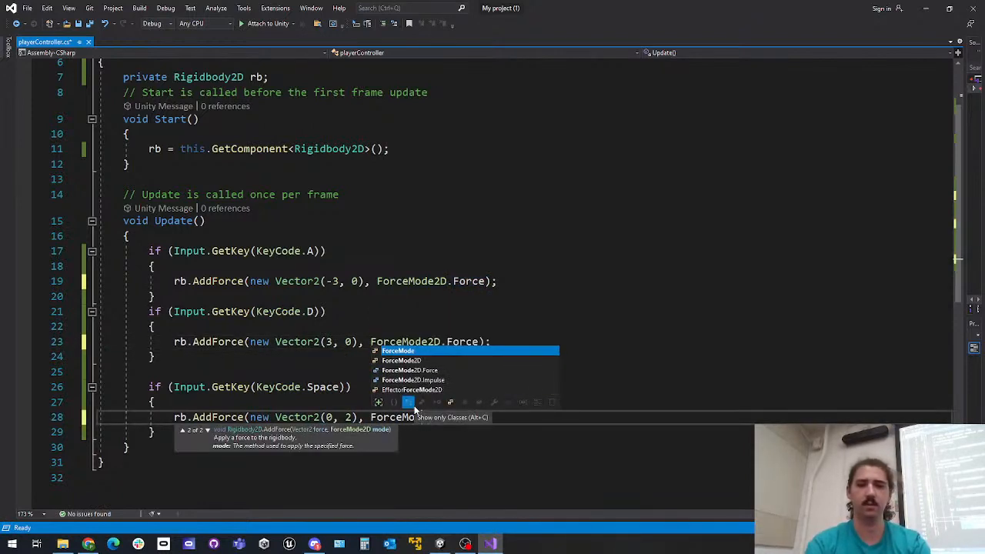
{"action": "type", "text": "de2D.I"}
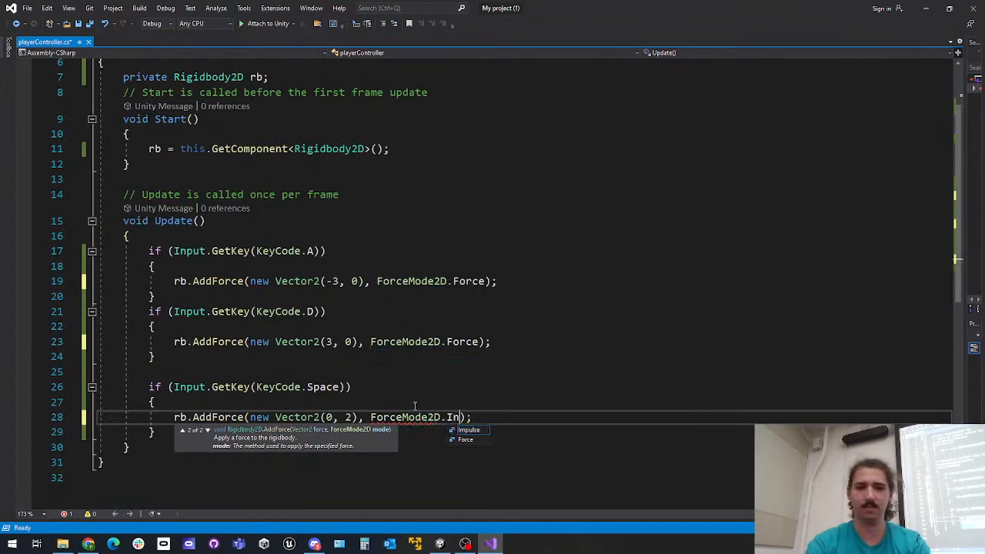
{"action": "type", "text": "mpulse"}
{"action": "key", "text": "ctrl+s"}
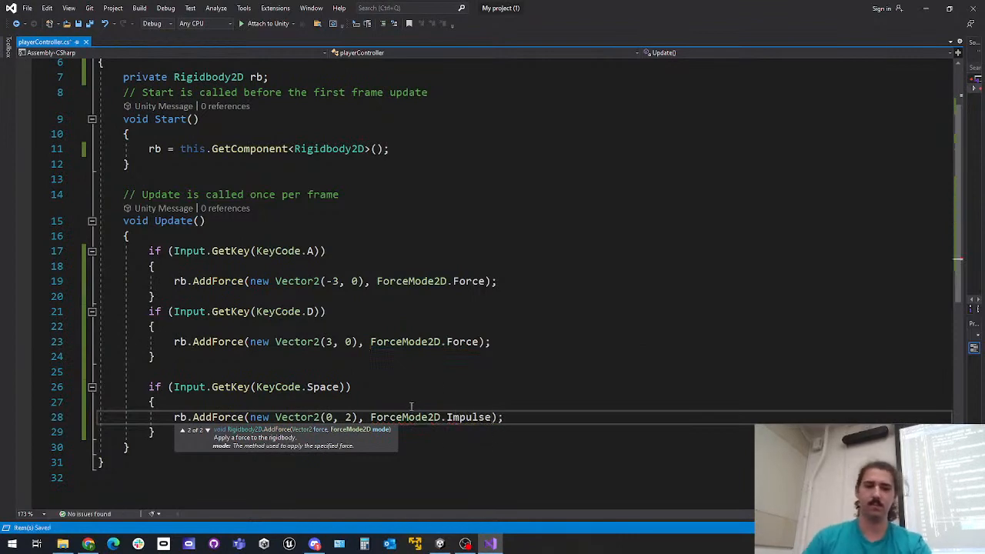
{"action": "left_click", "coordinate": [927, 9]}
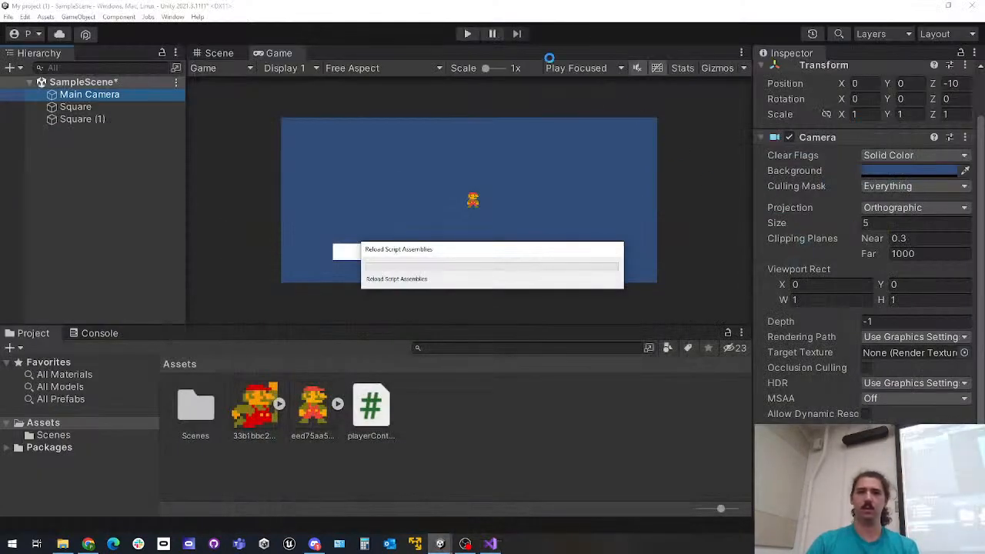
Examine the Main Camera's Camera component settings, including its projection and viewport options
{"action": "mouse_move", "coordinate": [485, 68]}
{"action": "left_mouse_down"}
{"action": "mouse_move", "coordinate": [496, 71]}
{"action": "mouse_move", "coordinate": [485, 69]}
{"action": "left_mouse_up"}
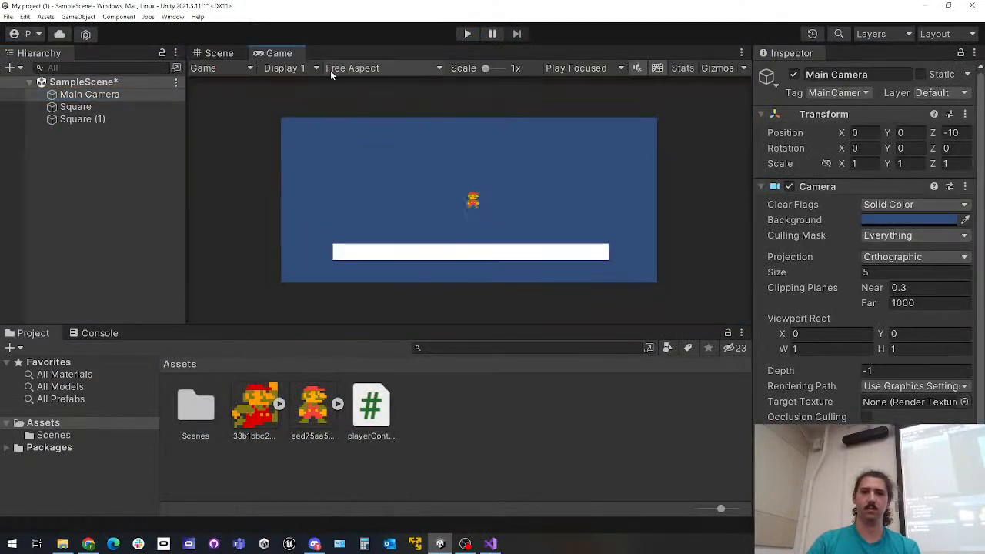
{"action": "left_click", "coordinate": [100, 96]}
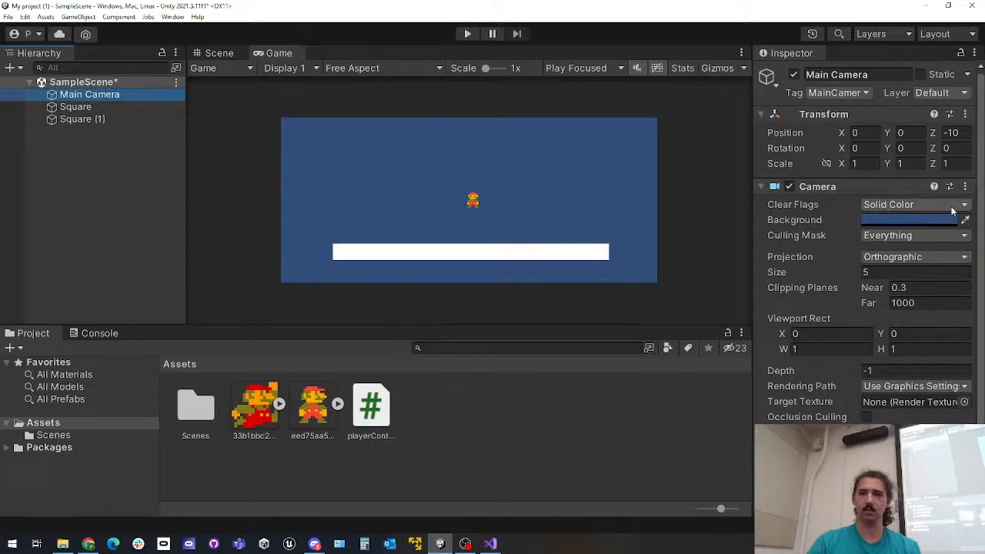
{"action": "scroll", "coordinate": [905, 409], "scroll_direction": "down", "scroll_amount": 3}
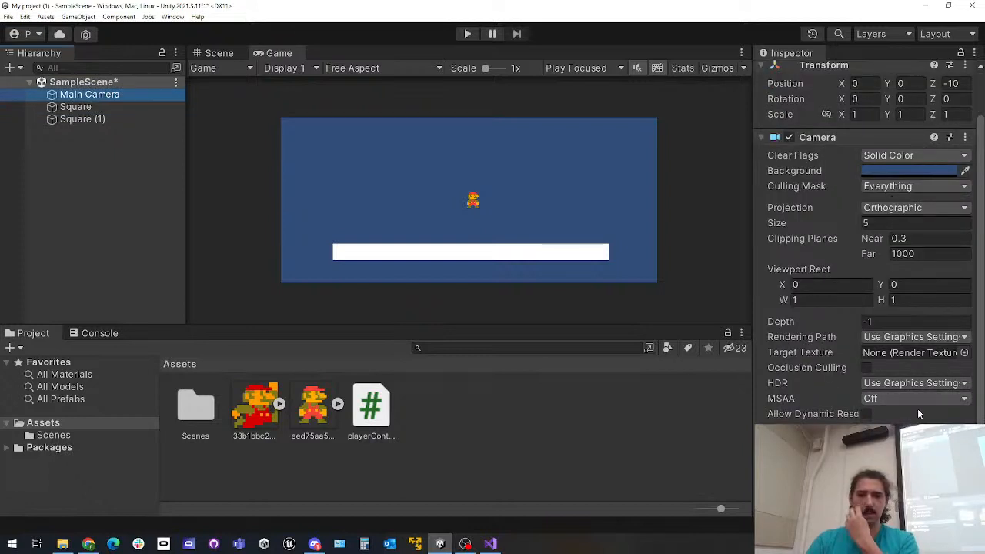
{"action": "scroll", "coordinate": [929, 290], "scroll_direction": "up", "scroll_amount": 3}
{"action": "left_click", "coordinate": [899, 250]}
{"action": "left_click", "coordinate": [840, 248]}
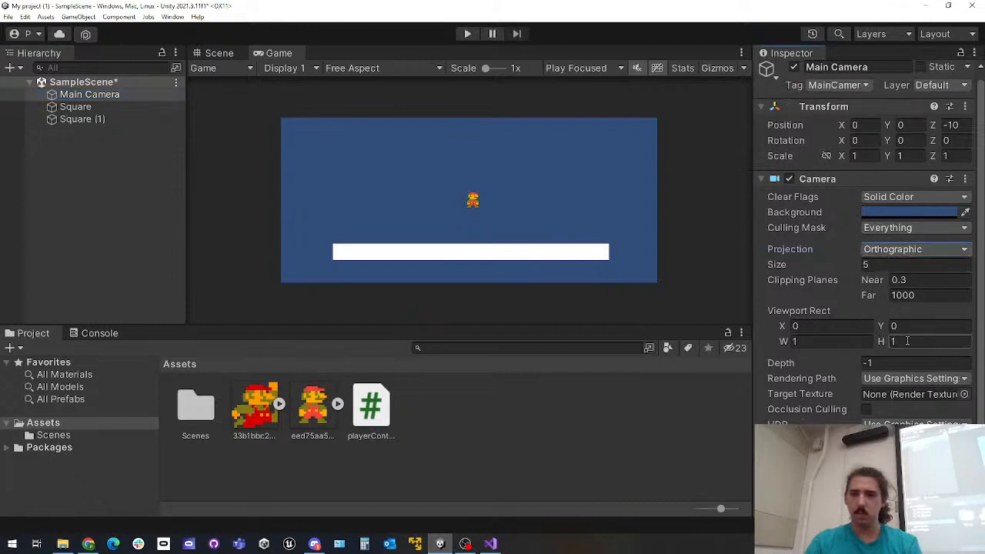
{"action": "scroll", "coordinate": [891, 385], "scroll_direction": "down", "scroll_amount": 3}
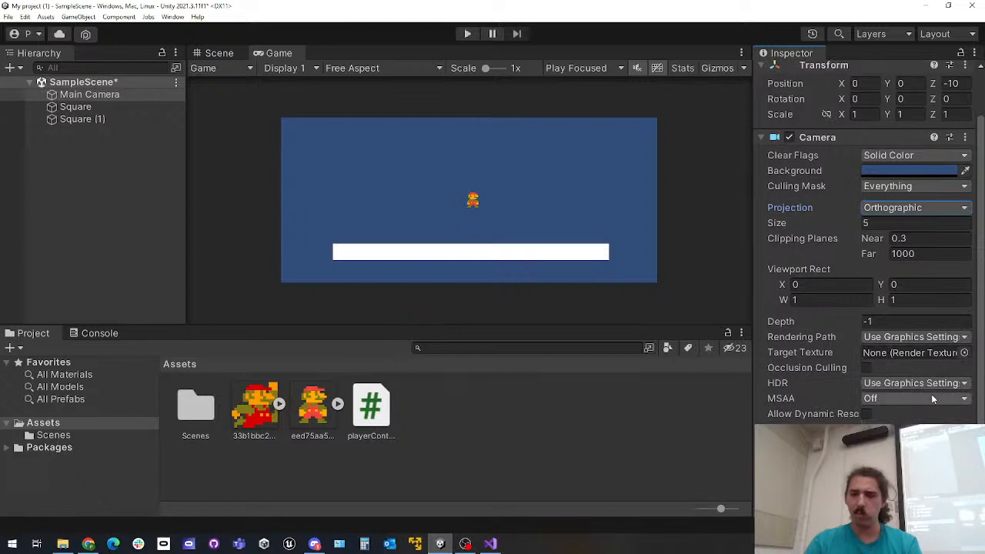
{"action": "left_click", "coordinate": [910, 436]}
{"action": "left_click", "coordinate": [910, 435]}
{"action": "scroll", "coordinate": [886, 327], "scroll_direction": "up", "scroll_amount": 4}
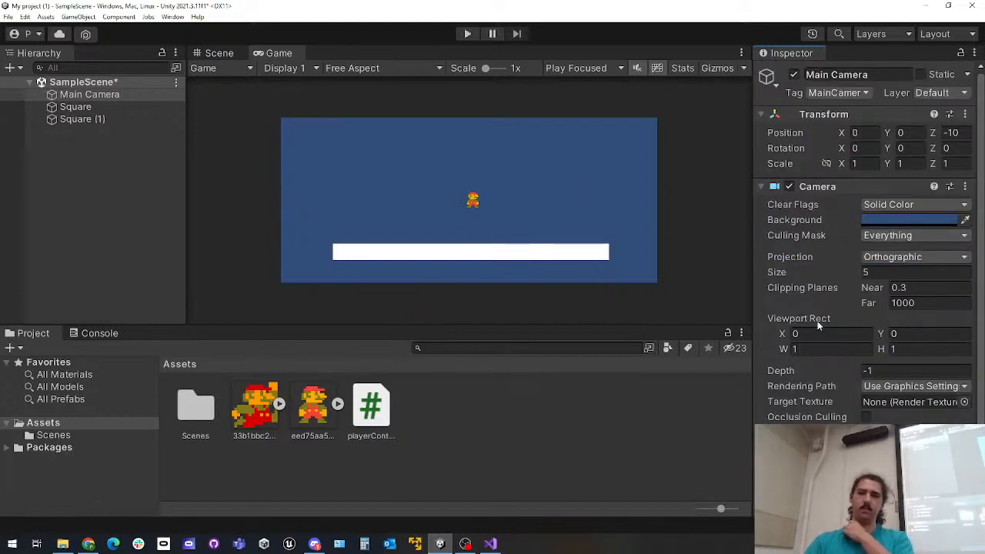
Try shifting the Main Camera's Viewport Rect X to 0.54, and undo the shift
{"action": "left_click_drag", "start_coordinate": [781, 334], "coordinate": [797, 336]}
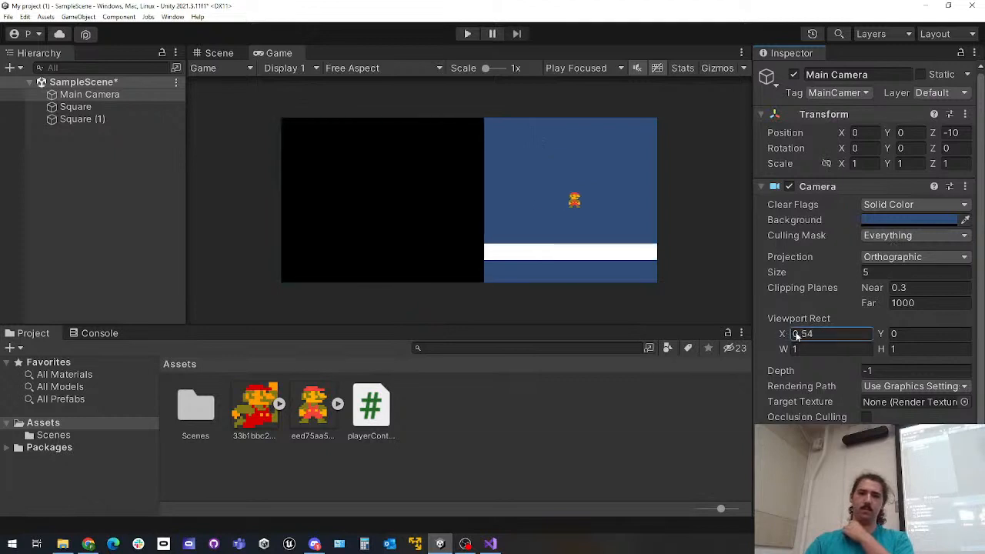
{"action": "key", "text": "ctrl+z"}
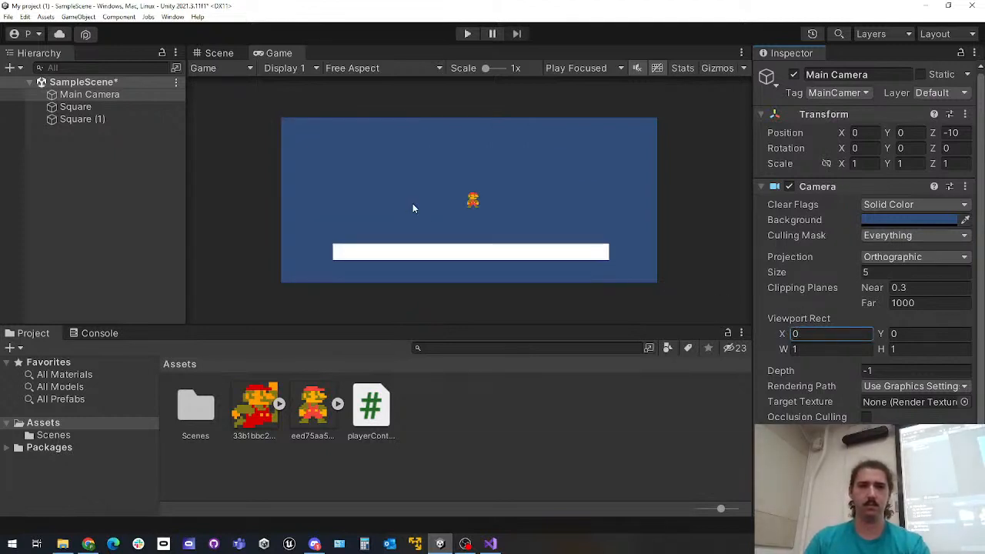
Enlarge the Game view to 1.5x, start a play test, and inspect the platform's and Mario's component settings
{"action": "scroll", "coordinate": [413, 203], "scroll_direction": "up", "scroll_amount": 5}
{"action": "left_click", "coordinate": [474, 31]}
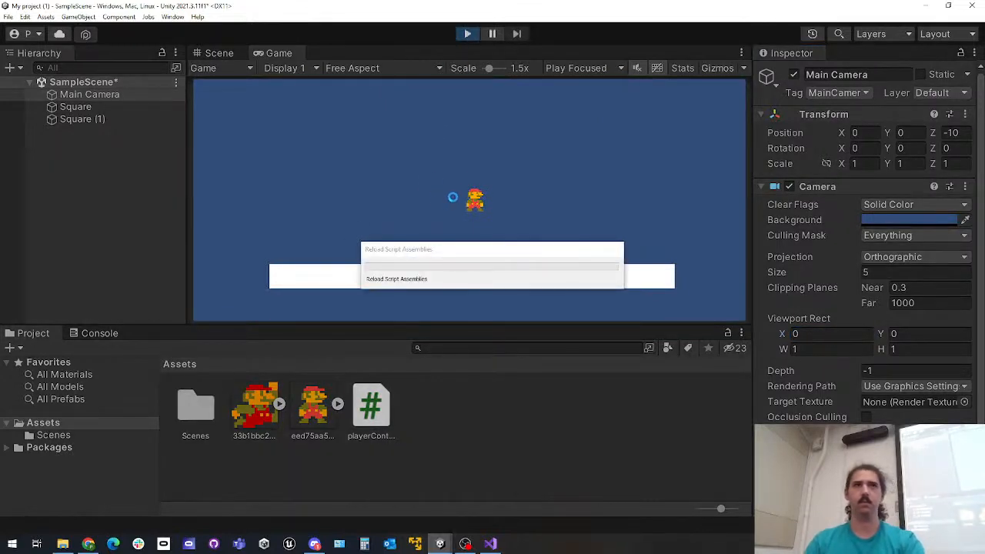
{"action": "left_click", "coordinate": [77, 120]}
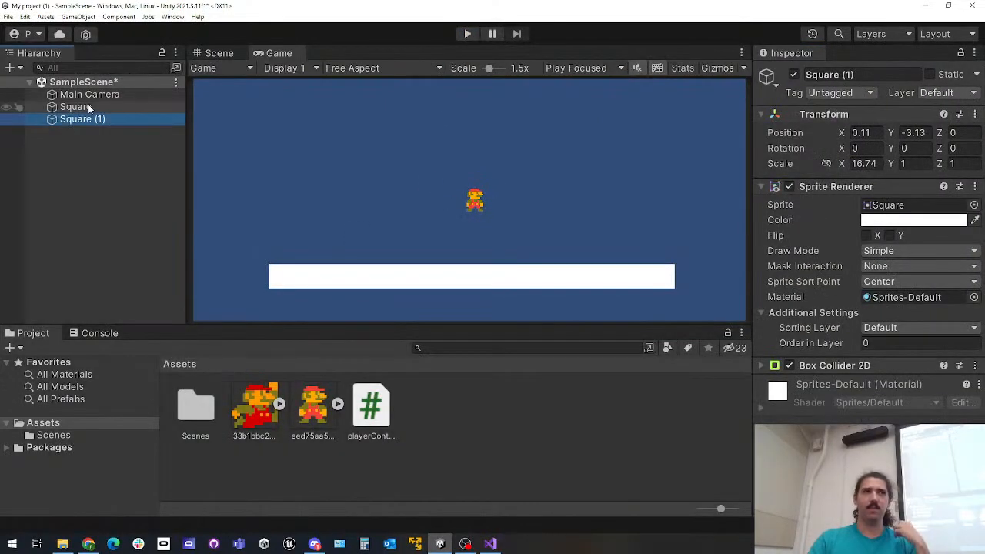
{"action": "left_click", "coordinate": [73, 107]}
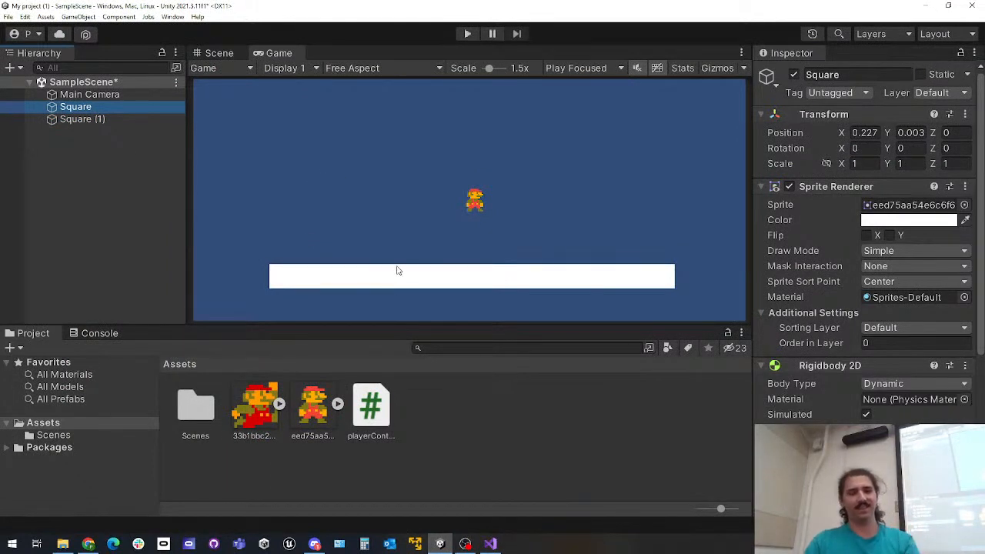
Compare the Scene and Game views, and examine Mario and the platform at different magnifications in the Scene view
{"action": "left_click", "coordinate": [215, 53]}
{"action": "left_click", "coordinate": [279, 53]}
{"action": "left_click", "coordinate": [218, 53]}
{"action": "scroll", "coordinate": [366, 219], "scroll_direction": "down", "scroll_amount": 5}
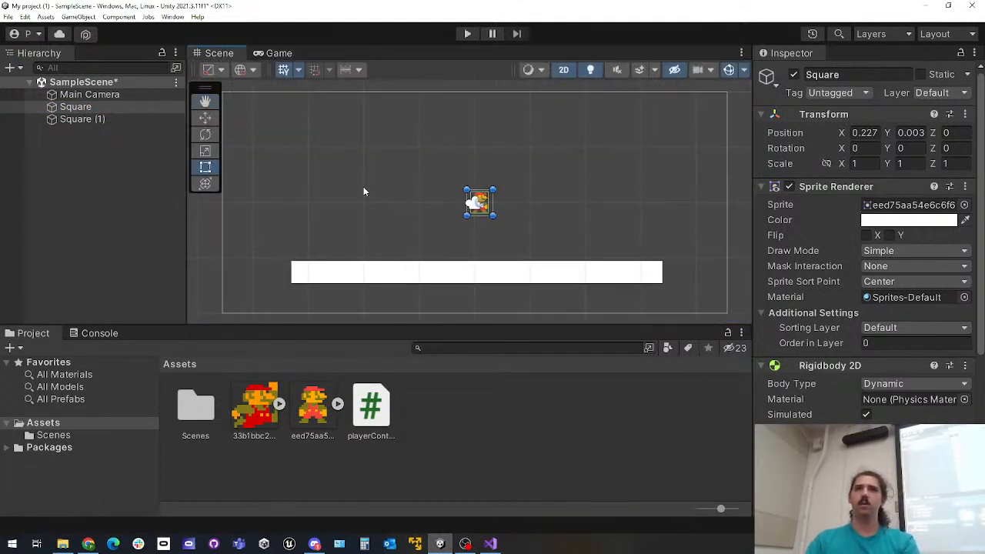
{"action": "scroll", "coordinate": [362, 190], "scroll_direction": "up", "scroll_amount": 2}
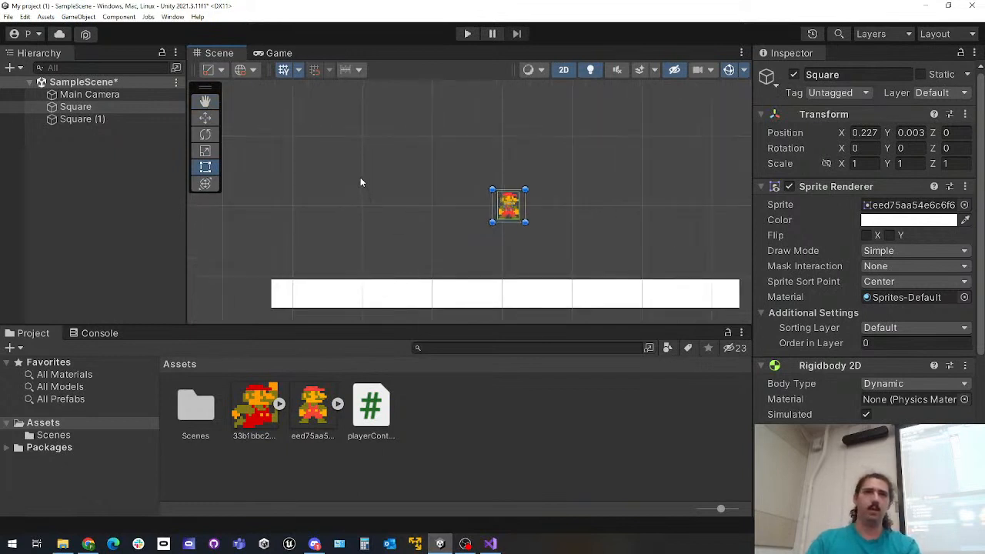
{"action": "scroll", "coordinate": [361, 181], "scroll_direction": "up", "scroll_amount": 2}
{"action": "scroll", "coordinate": [361, 172], "scroll_direction": "down", "scroll_amount": 1}
{"action": "scroll", "coordinate": [359, 172], "scroll_direction": "down", "scroll_amount": 2}
{"action": "scroll", "coordinate": [339, 183], "scroll_direction": "up", "scroll_amount": 3}
{"action": "scroll", "coordinate": [371, 189], "scroll_direction": "up", "scroll_amount": 1}
{"action": "middle_click_drag", "start_coordinate": [412, 187], "coordinate": [358, 182]}
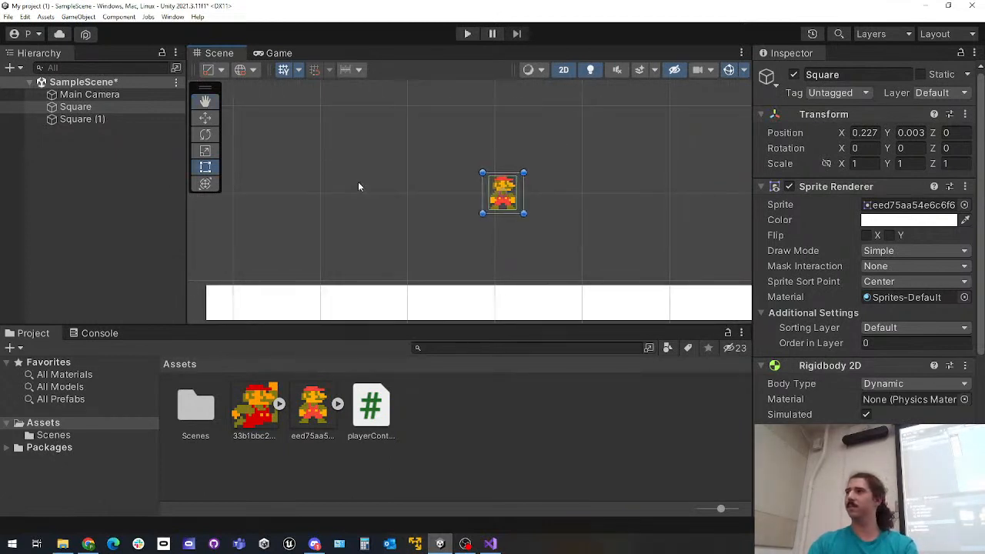
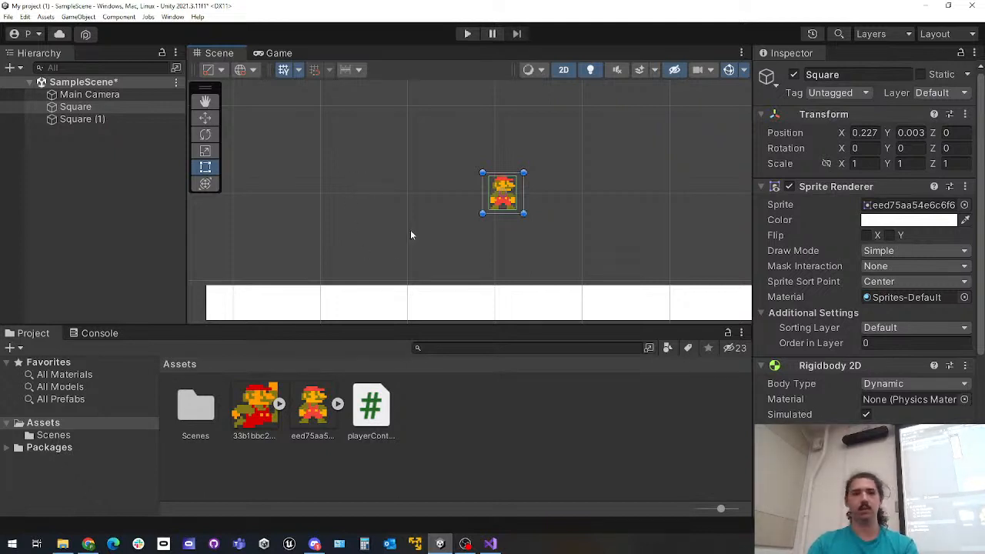
Add a circle sprite to the scene above the white platform near the player and color it yellow
{"action": "scroll", "coordinate": [409, 229], "scroll_direction": "down", "scroll_amount": 1}
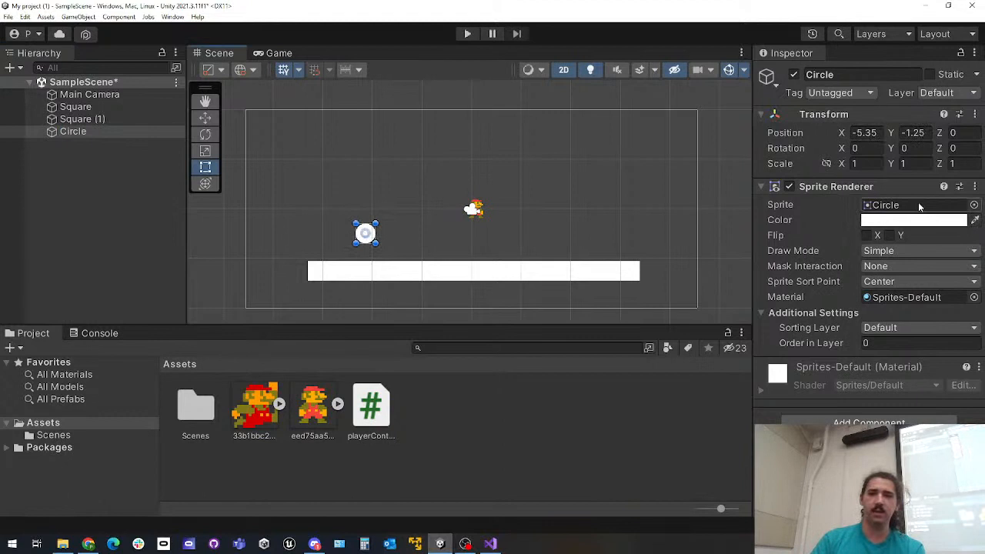
{"action": "left_click", "coordinate": [916, 220]}
{"action": "left_click", "coordinate": [932, 222]}
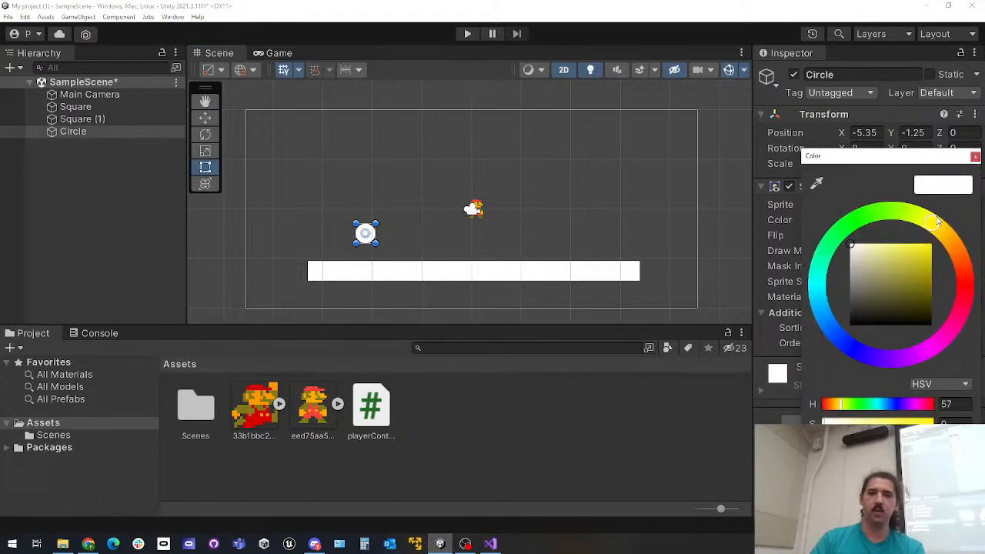
{"action": "left_click_drag", "start_coordinate": [914, 261], "coordinate": [949, 223]}
{"action": "left_click", "coordinate": [783, 442]}
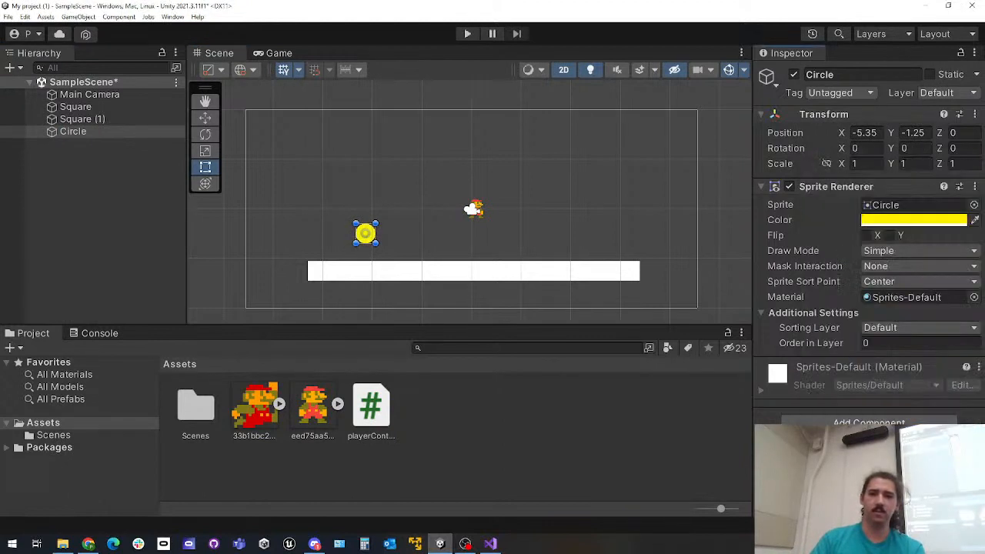
{"action": "scroll", "coordinate": [357, 225], "scroll_direction": "up", "scroll_amount": 2}
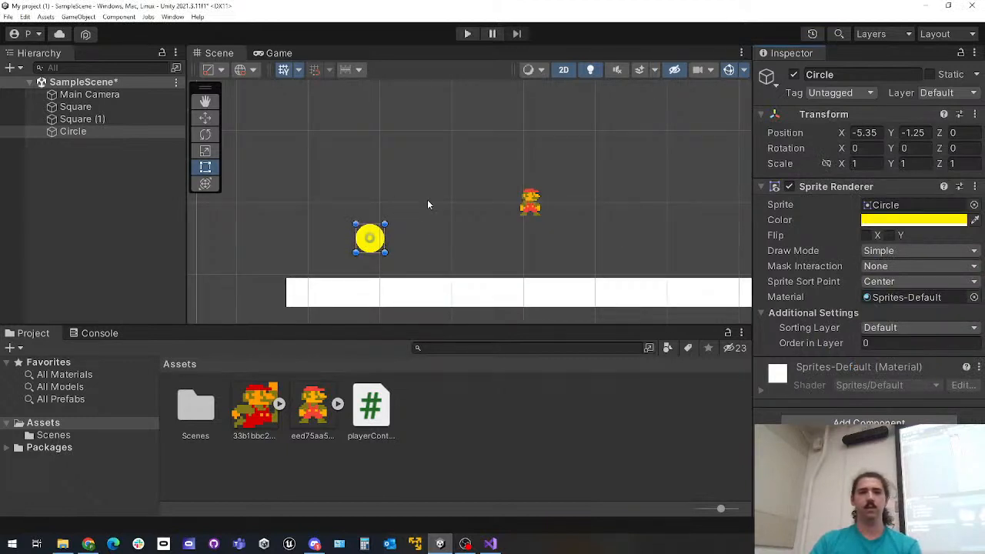
{"action": "left_click", "coordinate": [277, 52]}
{"action": "left_click", "coordinate": [219, 53]}
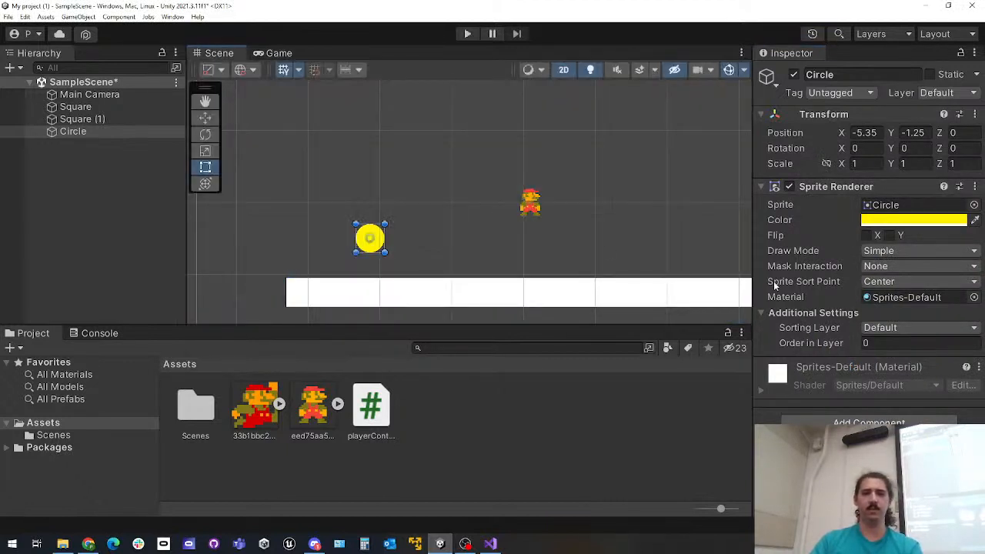
Add a Circle Collider 2D component to the yellow circle
{"action": "left_click", "coordinate": [115, 131]}
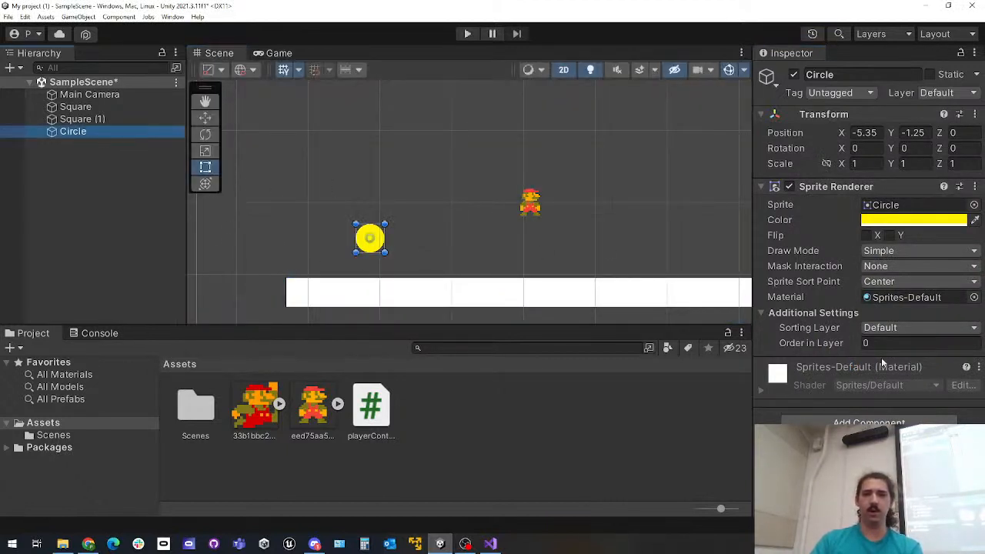
{"action": "left_click", "coordinate": [868, 422]}
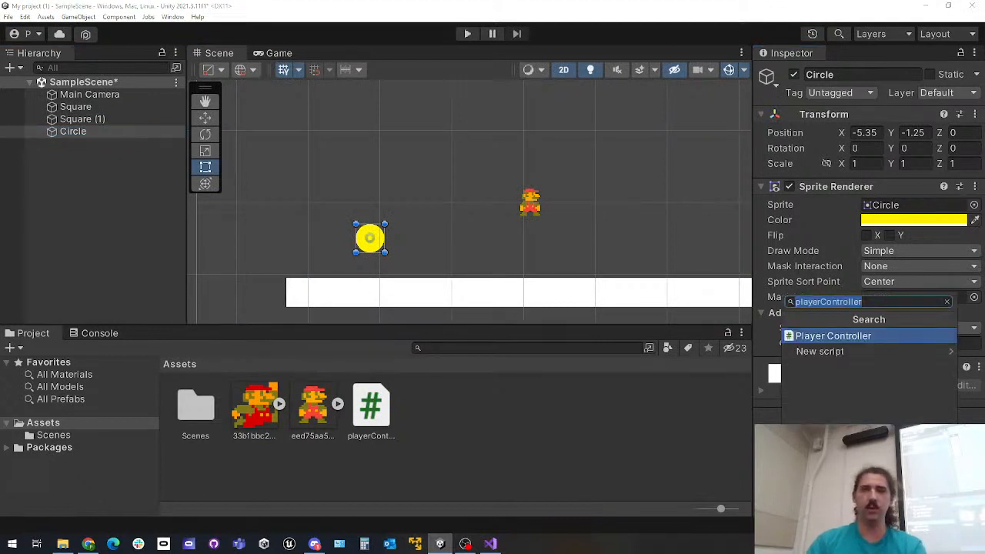
{"action": "type", "text": "circle"}
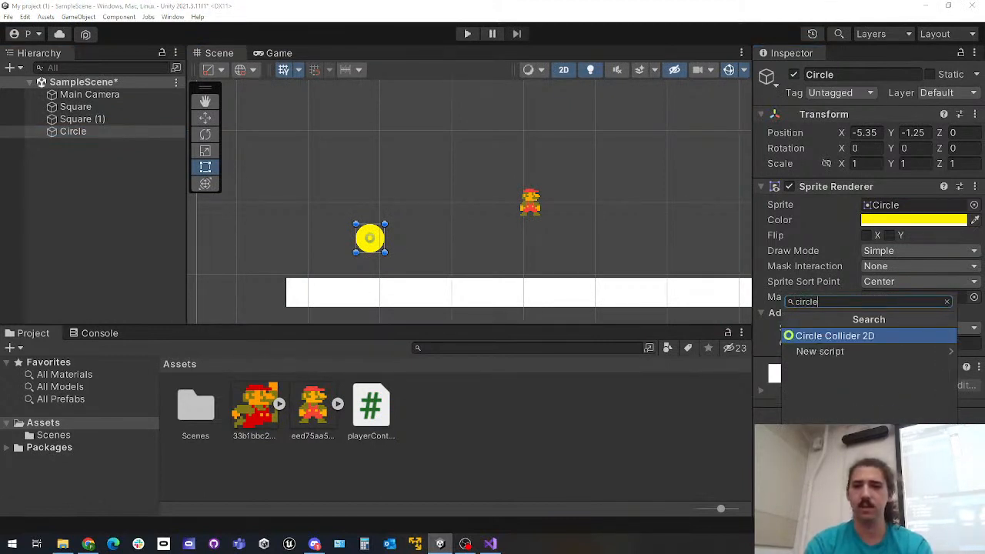
{"action": "key", "text": "Return"}
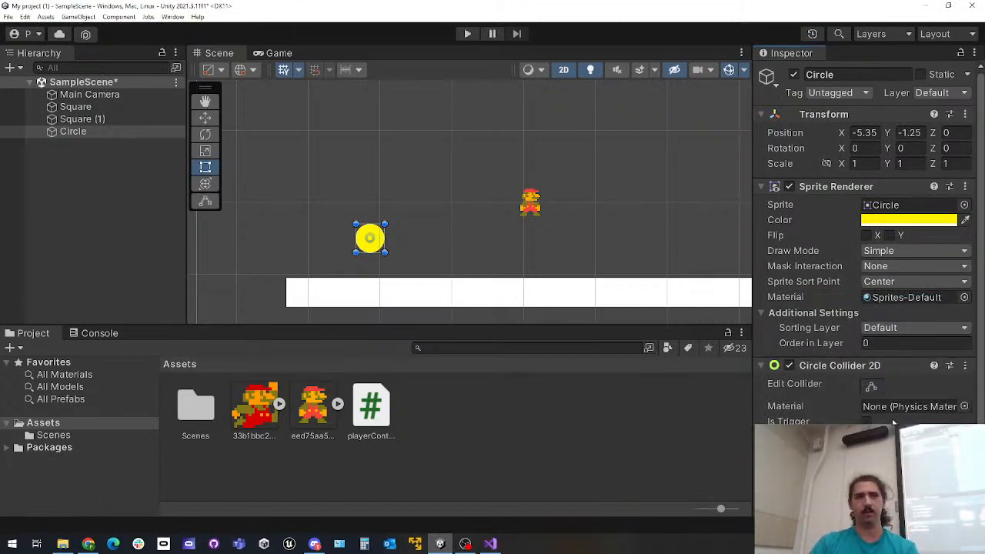
{"action": "scroll", "coordinate": [893, 422], "scroll_direction": "down", "scroll_amount": 3}
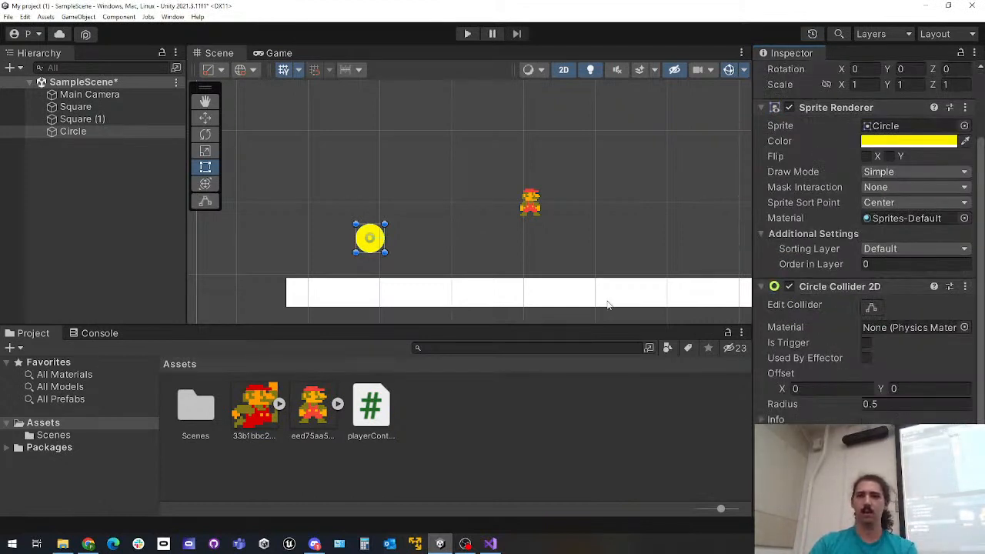
Create a new script named coin and attach it to the yellow circle
{"action": "left_click", "coordinate": [67, 133]}
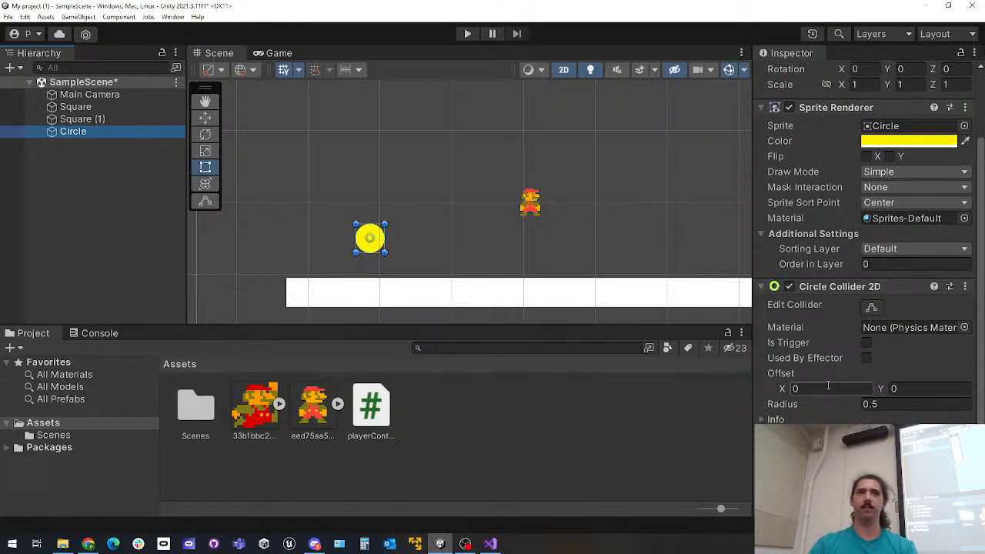
{"action": "left_click", "coordinate": [863, 498]}
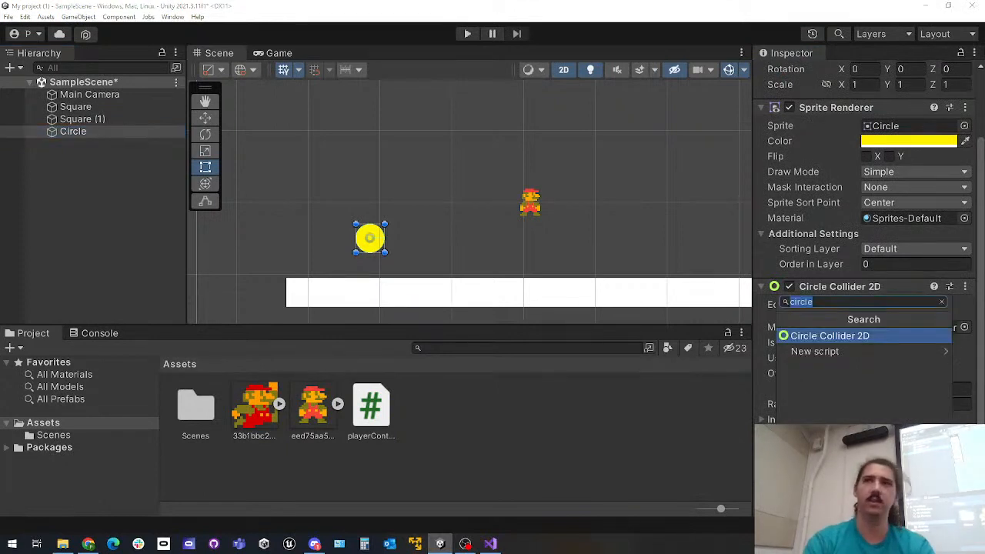
{"action": "type", "text": "coin"}
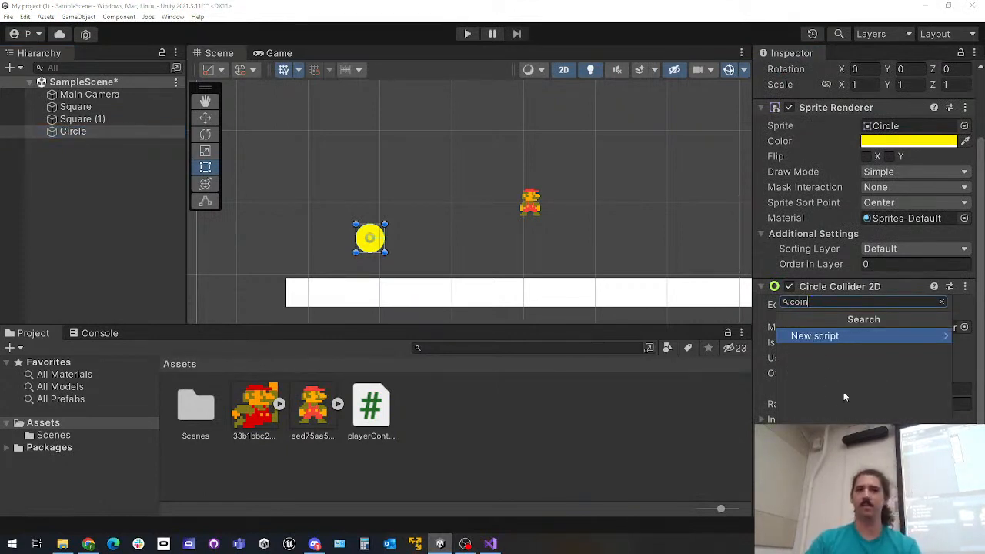
{"action": "left_click", "coordinate": [832, 336]}
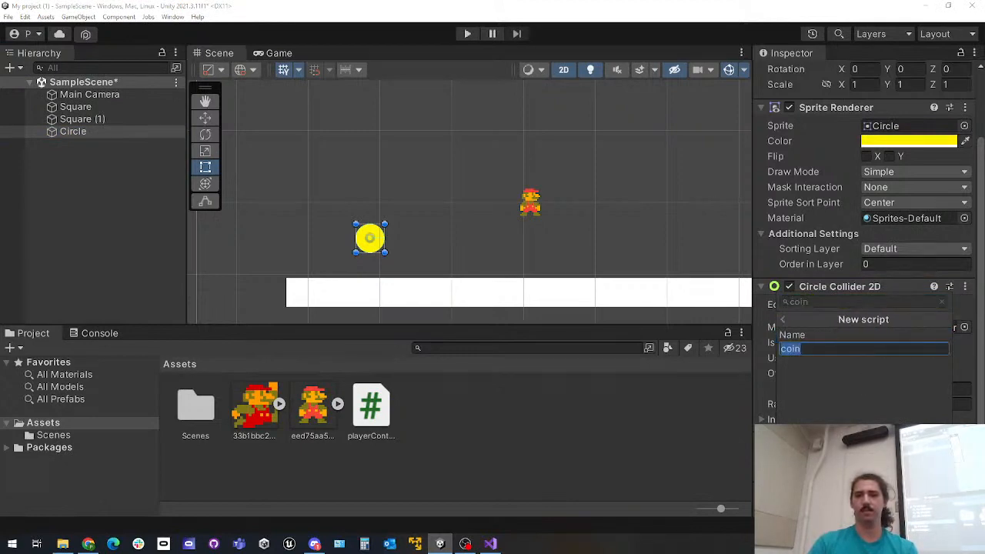
{"action": "key", "text": "Escape"}
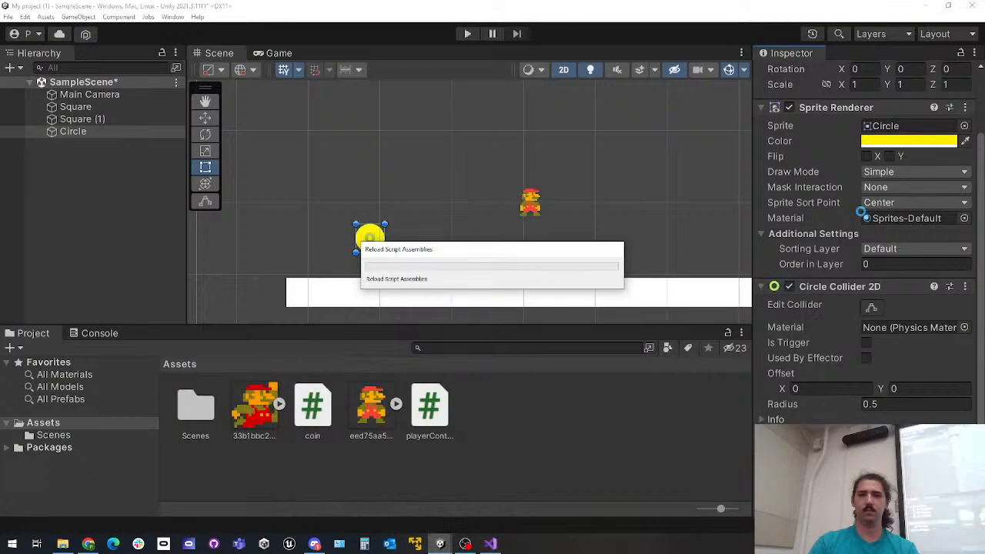
Open the coin script for editing and replace its Start and Update methods with an OnCollisionEnter(Collision collision) method
{"action": "left_click", "coordinate": [926, 9]}
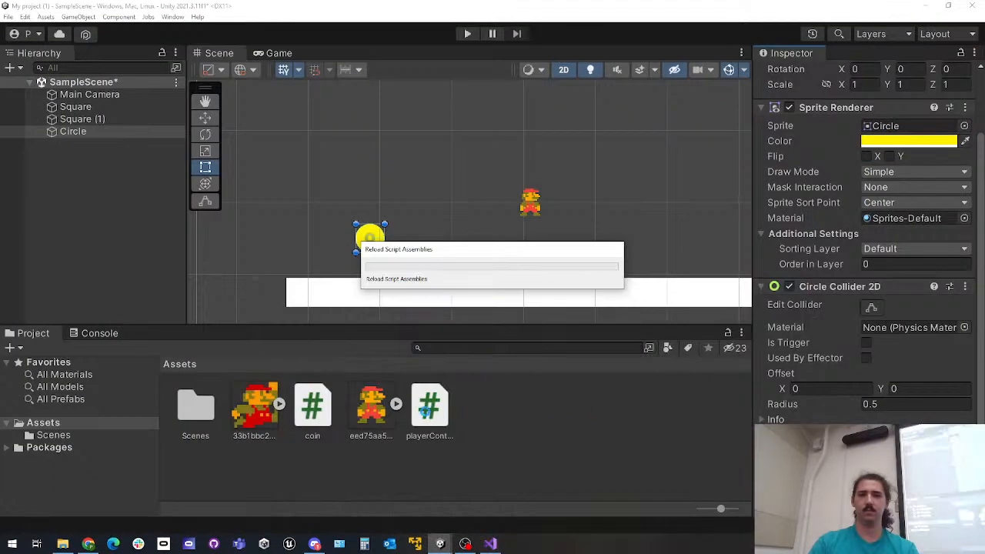
{"action": "double_click", "coordinate": [313, 406]}
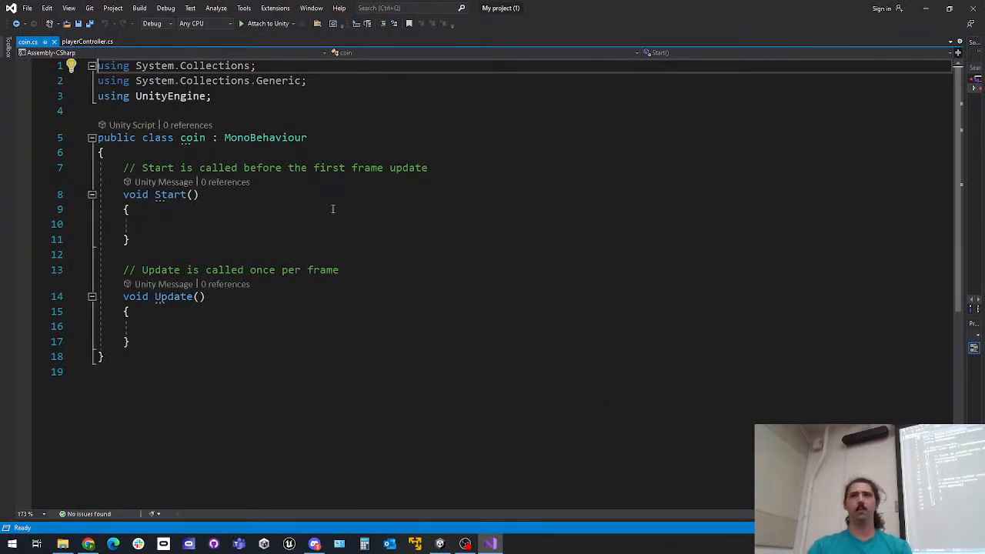
{"action": "left_click_drag", "start_coordinate": [137, 341], "coordinate": [124, 168]}
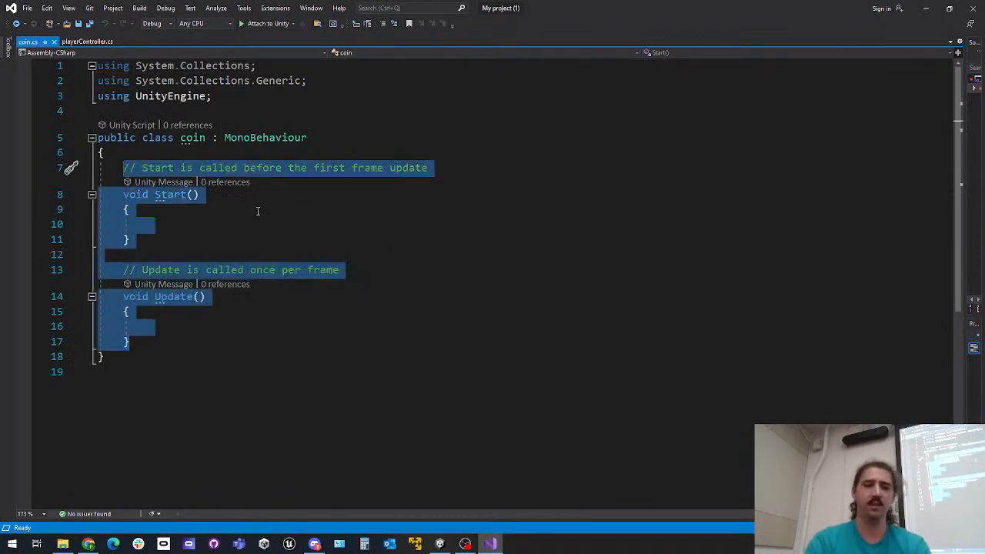
{"action": "type", "text": "OnCollisionEnter"}
{"action": "key", "text": "Tab"}
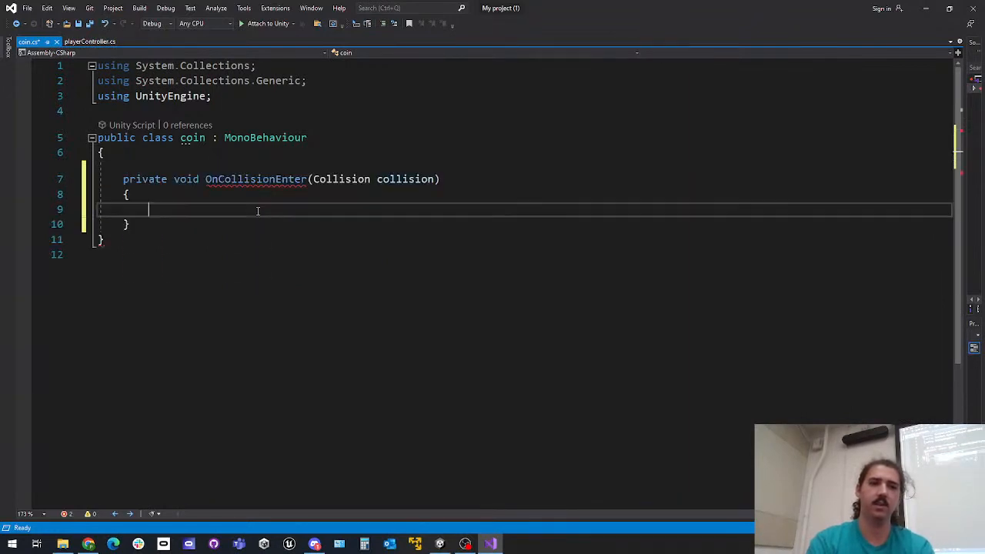
Make OnCollisionEnter call Destroy(this.gameObject); and save the coin script
{"action": "type", "text": "Destr"}
{"action": "key", "text": "Tab"}
{"action": "type", "text": "(this.g"}
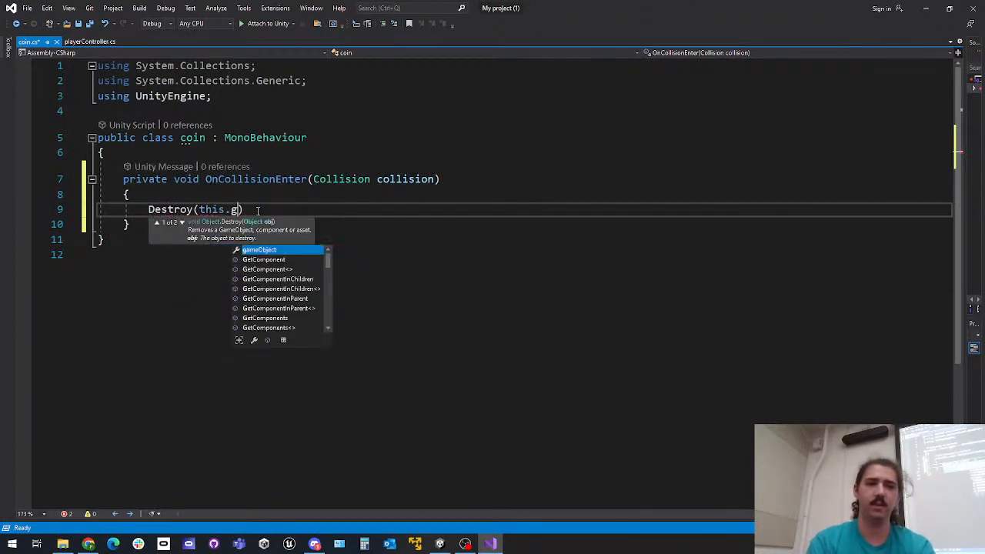
{"action": "type", "text": "ameObject"}
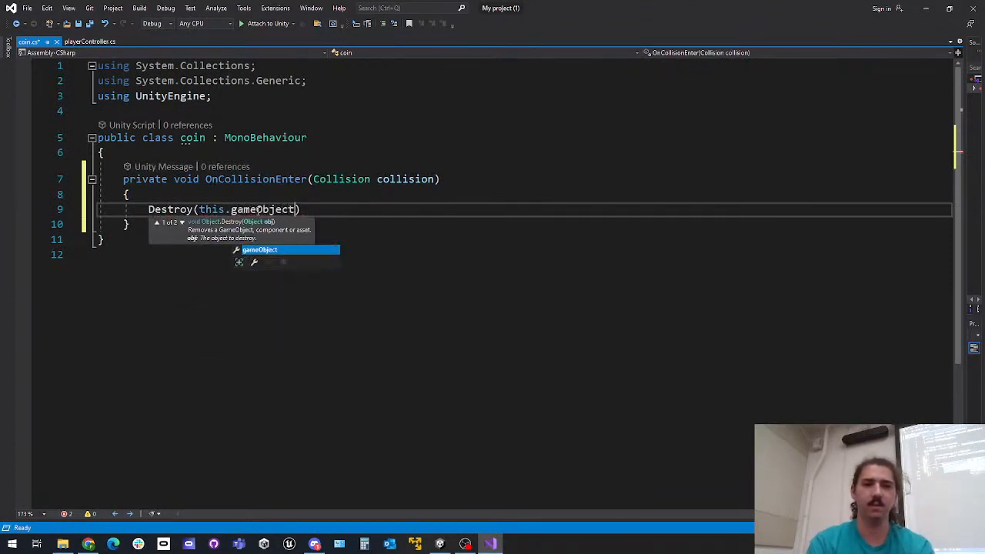
{"action": "type", "text": ");"}
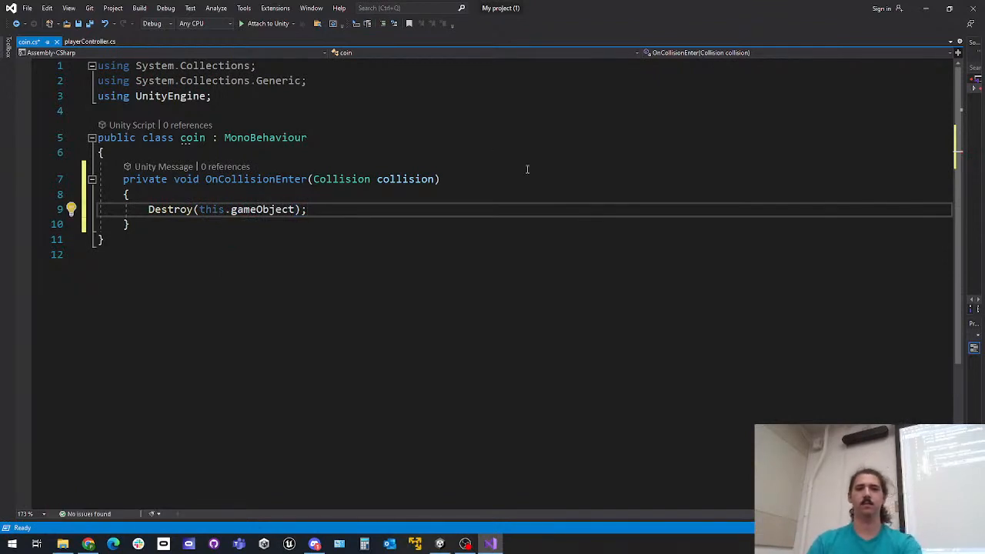
{"action": "key", "text": "ctrl+s"}
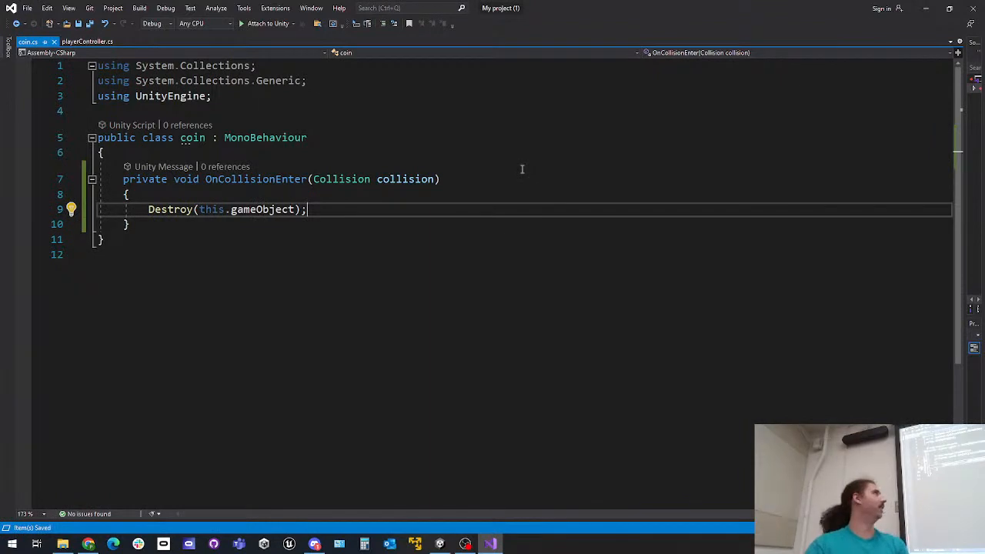
Switch back to Unity and play-test the scene in a maximized Game view, moving and jumping the player around the coin before stopping play
{"action": "left_click", "coordinate": [925, 9]}
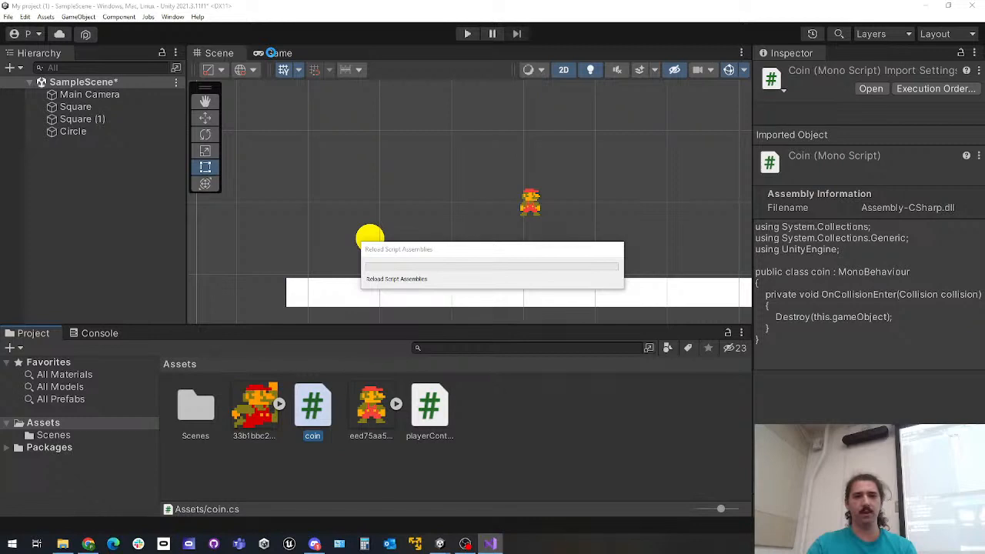
{"action": "double_click", "coordinate": [271, 54]}
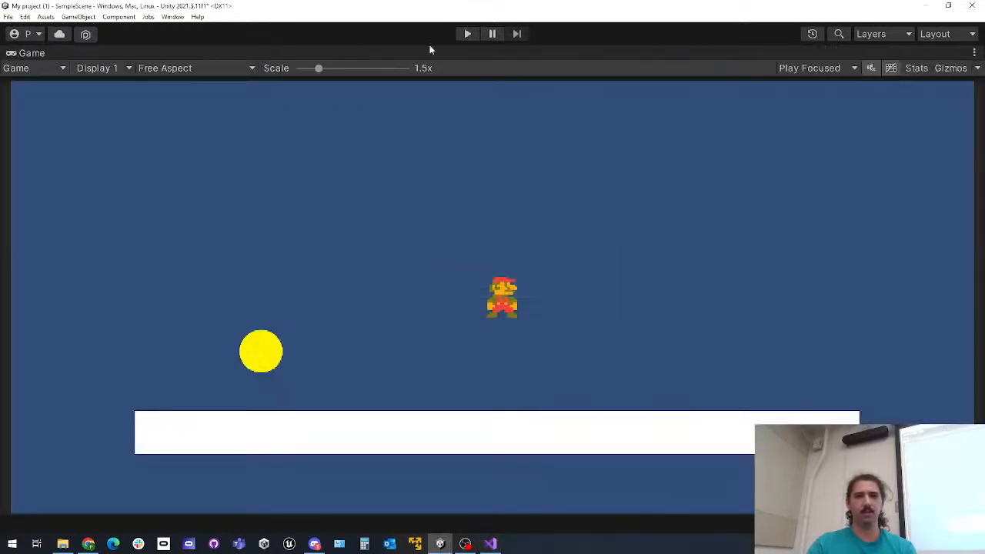
{"action": "left_click", "coordinate": [468, 34]}
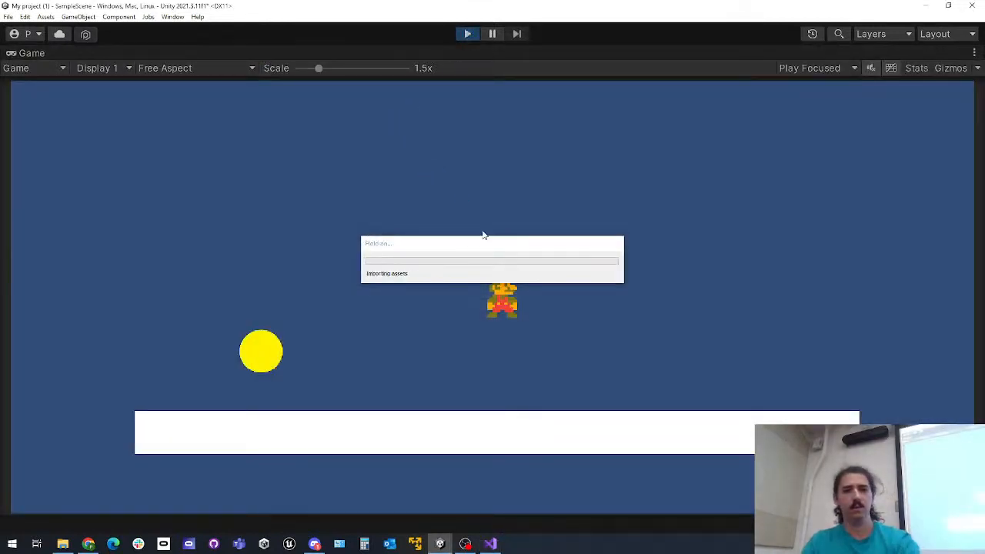
{"action": "key", "text": "Left"}
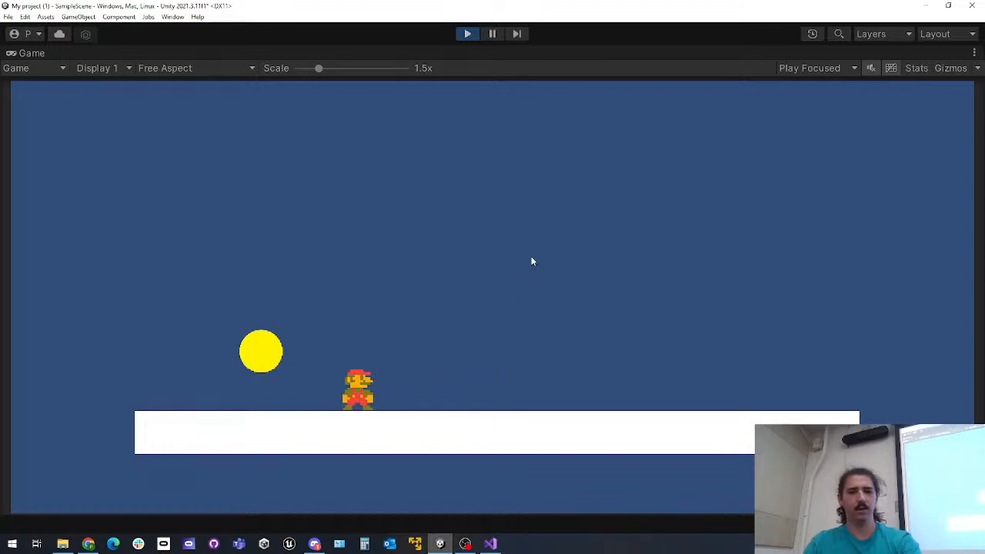
{"action": "key", "text": "Right"}
{"action": "key", "text": "space"}
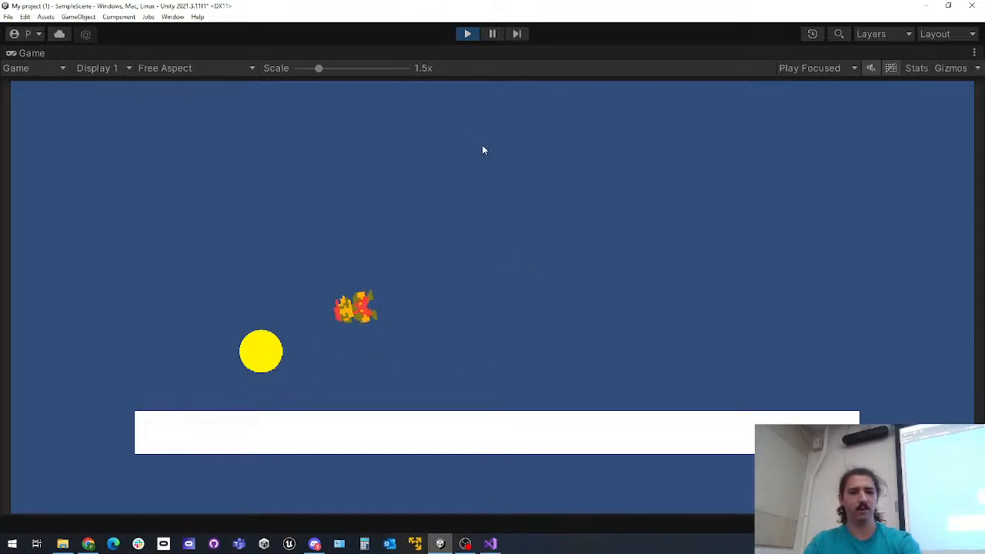
{"action": "key", "text": "Right"}
{"action": "key", "text": "Left"}
{"action": "key", "text": "space"}
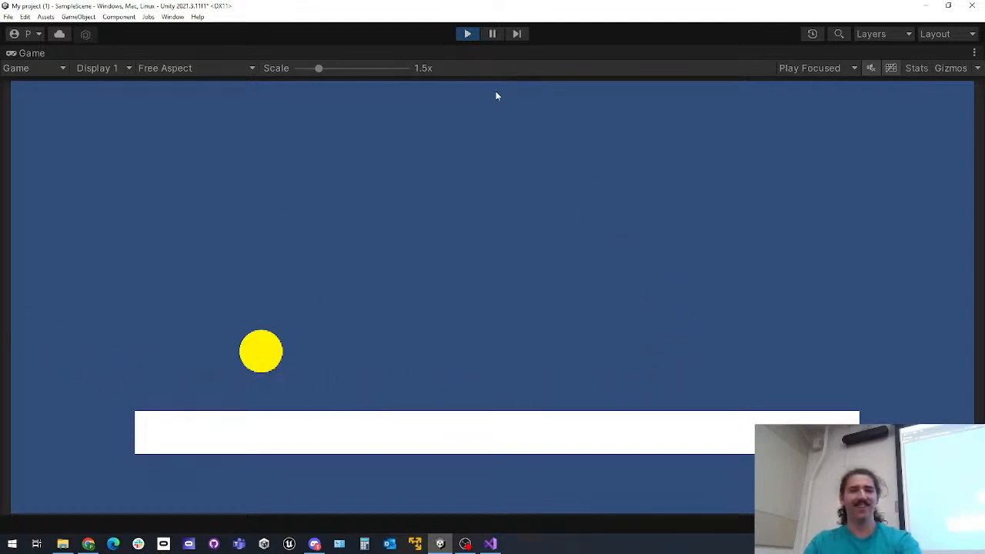
{"action": "left_click", "coordinate": [467, 35]}
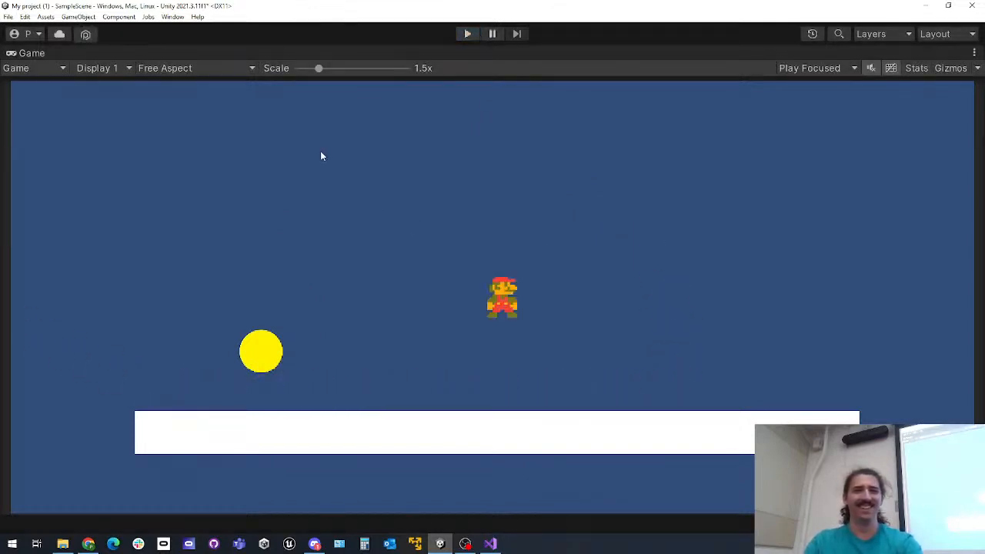
Restore the Game view to its docked size and freeze Z rotation in the player square's Rigidbody 2D constraints
{"action": "double_click", "coordinate": [40, 55]}
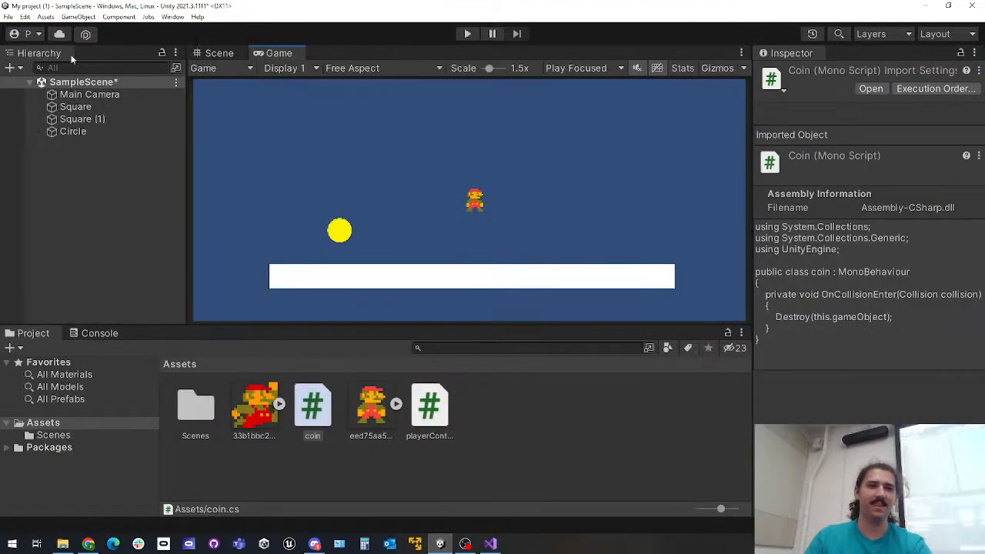
{"action": "left_click", "coordinate": [105, 131]}
{"action": "scroll", "coordinate": [836, 322], "scroll_direction": "down", "scroll_amount": 3}
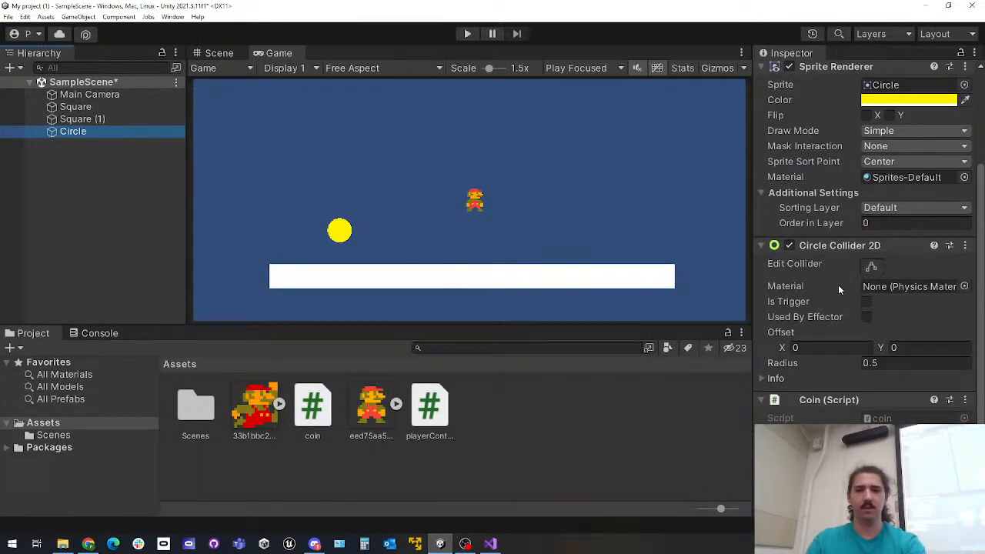
{"action": "scroll", "coordinate": [760, 250], "scroll_direction": "up", "scroll_amount": 3}
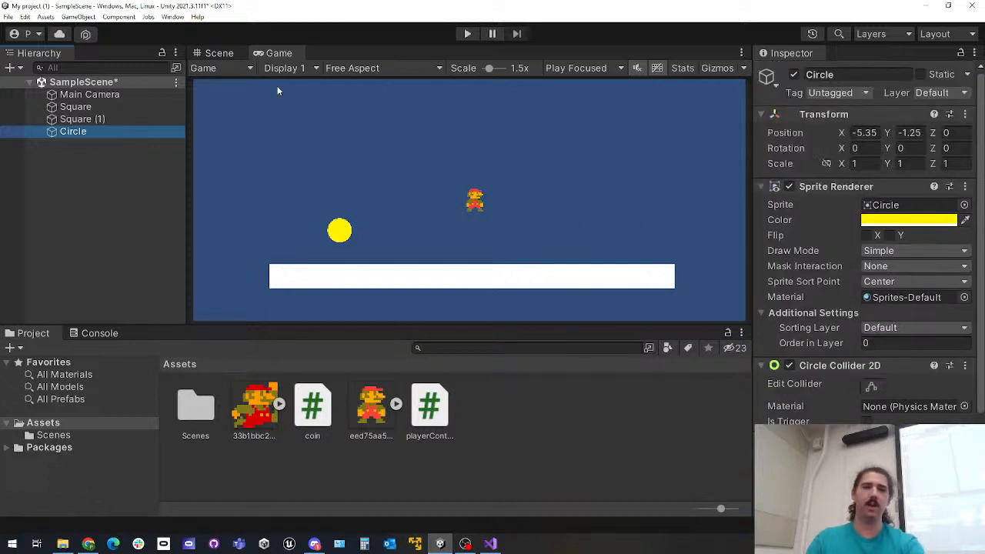
{"action": "left_click", "coordinate": [77, 107]}
{"action": "scroll", "coordinate": [825, 292], "scroll_direction": "down", "scroll_amount": 5}
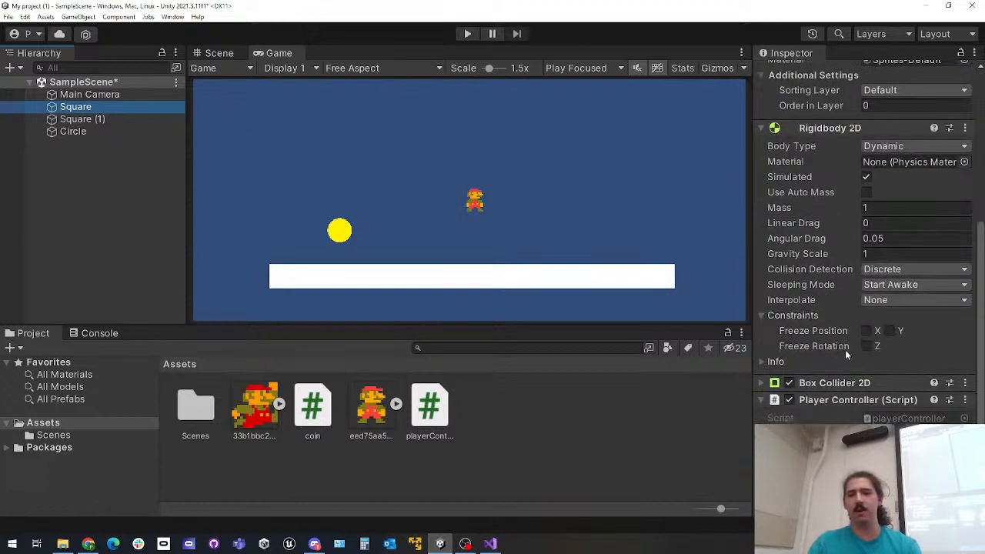
{"action": "left_click", "coordinate": [866, 346]}
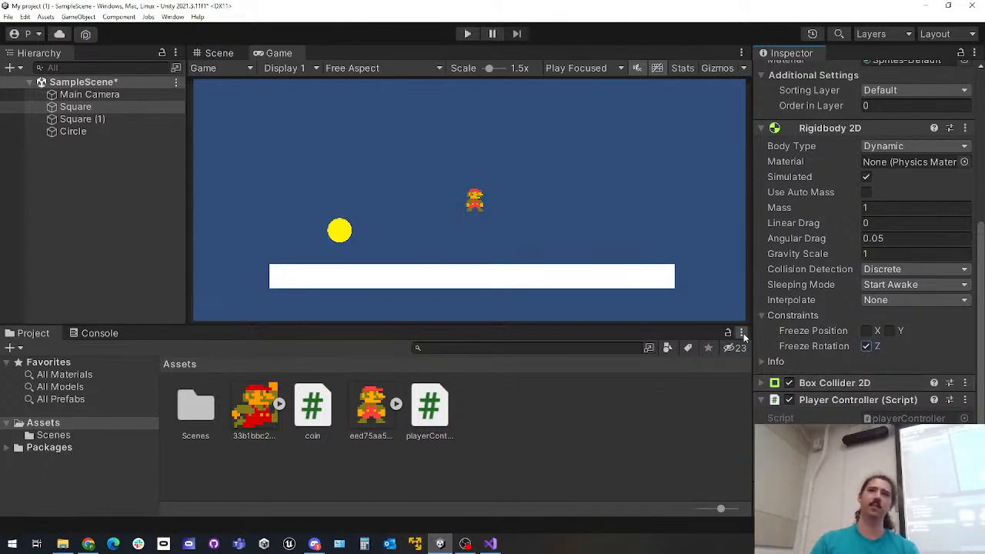
Clear the object selection in the scene and switch to the coin script in Visual Studio
{"action": "left_click", "coordinate": [138, 247]}
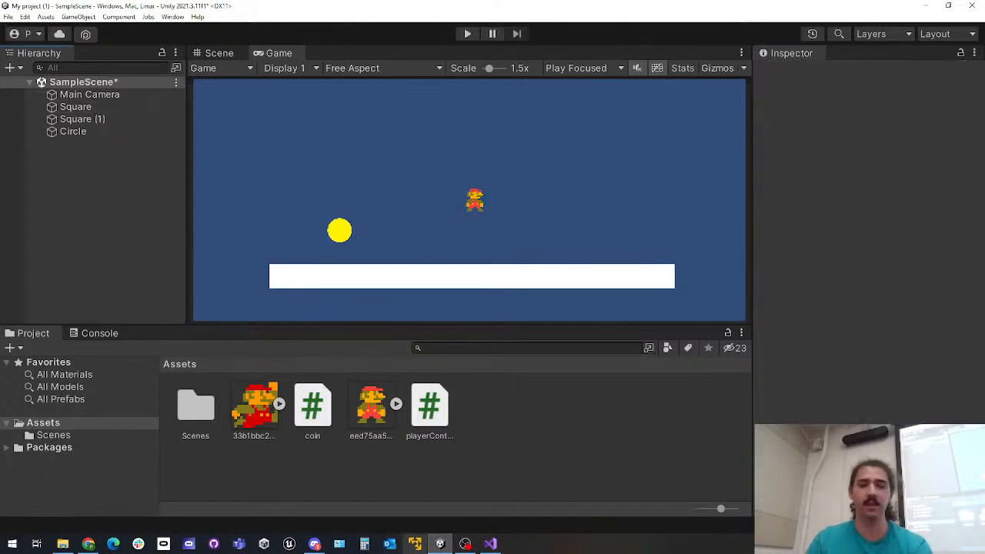
{"action": "left_click", "coordinate": [490, 543]}
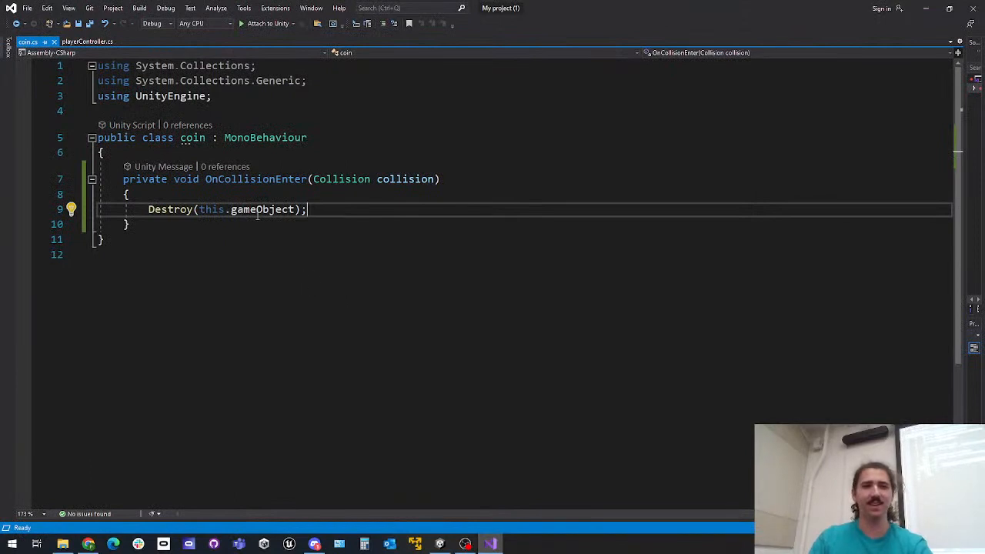
{"action": "double_click", "coordinate": [246, 178]}
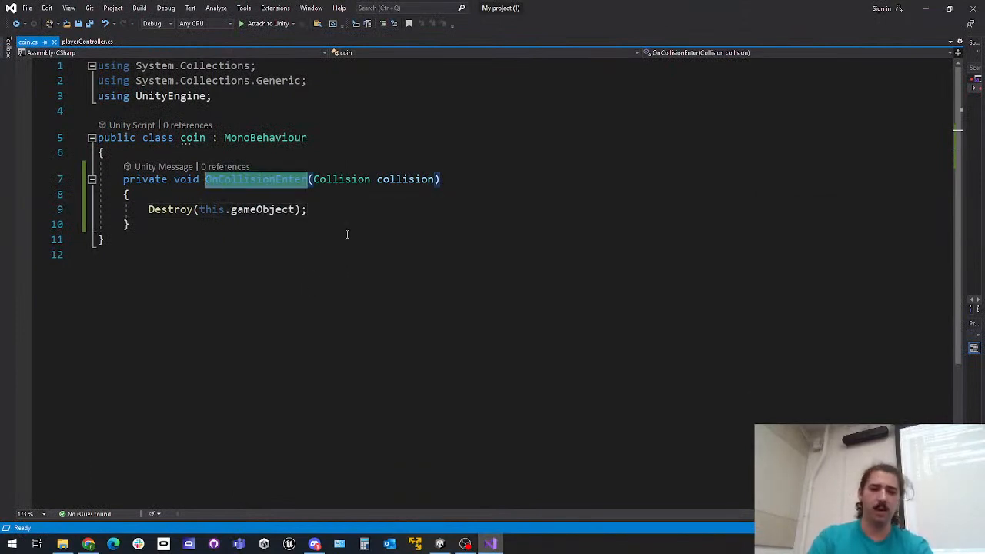
{"action": "type", "text": "OnColli"}
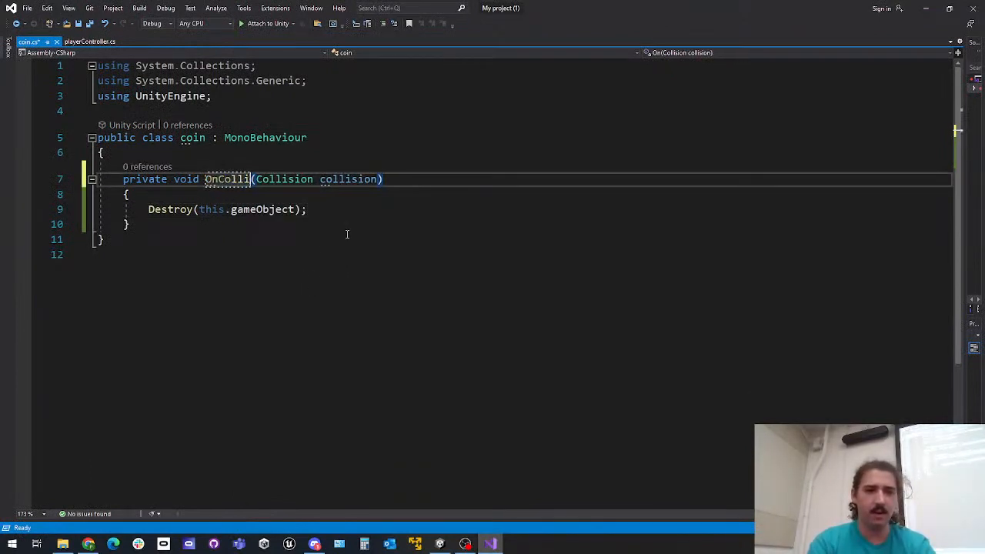
Add an OnCollisionEnter2D(Collision2D collision) method below the existing method in the coin class
{"action": "left_click", "coordinate": [187, 228]}
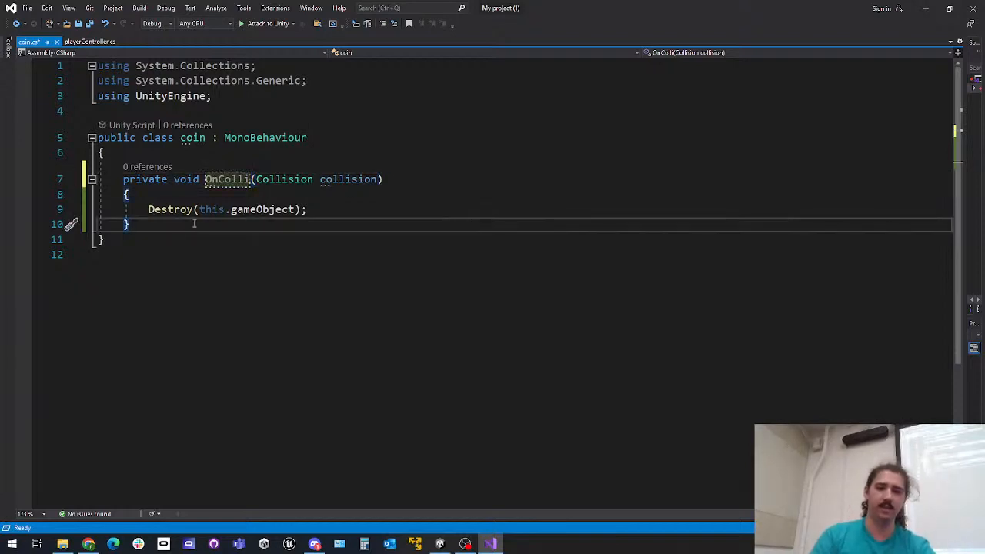
{"action": "key", "text": "Return"}
{"action": "key", "text": "Return"}
{"action": "type", "text": "OnCollision"}
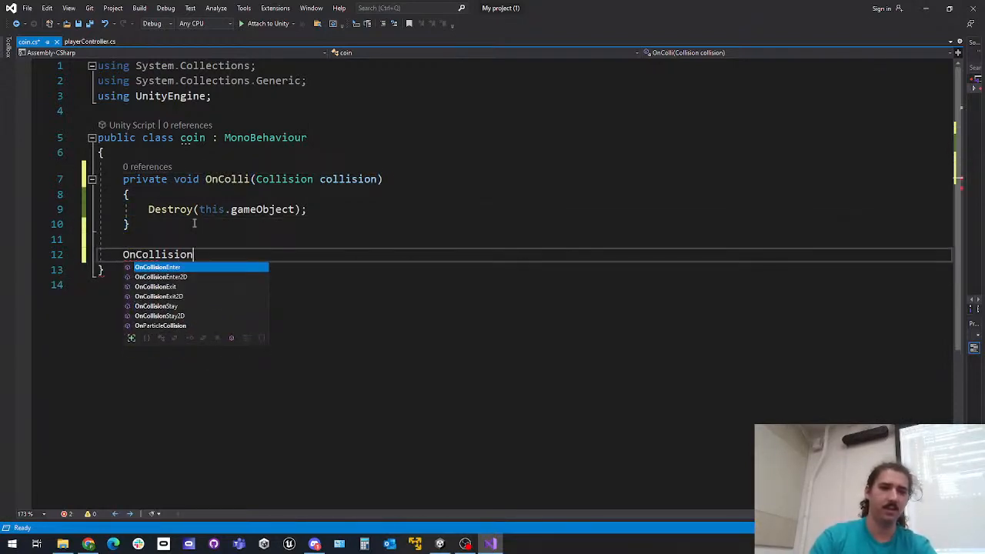
{"action": "key", "text": "Down"}
{"action": "key", "text": "Tab"}
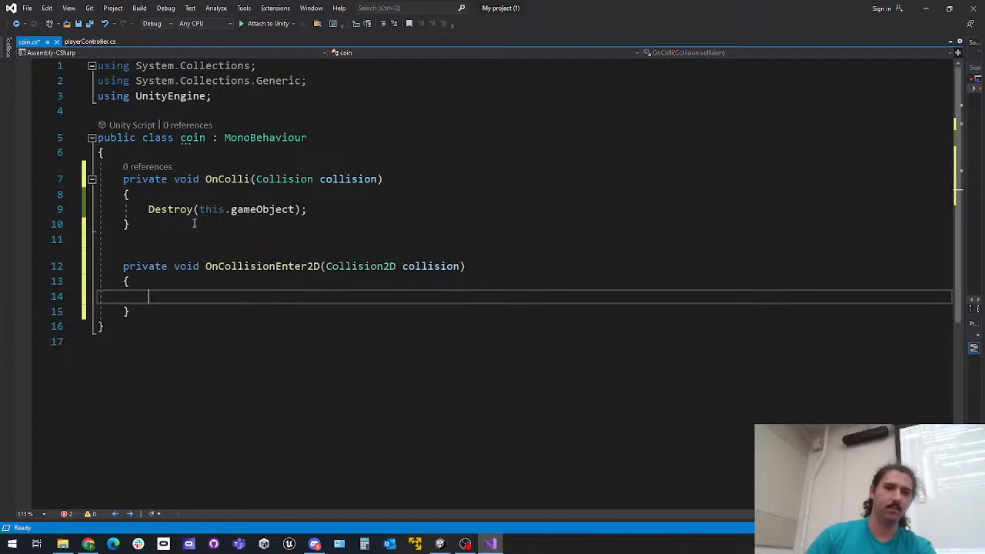
Delete the old non-2D collision method and the blank lines above OnCollisionEnter2D
{"action": "left_click_drag", "start_coordinate": [162, 223], "coordinate": [98, 152]}
{"action": "key", "text": "Delete"}
{"action": "key", "text": "Down"}
{"action": "key", "text": "BackSpace"}
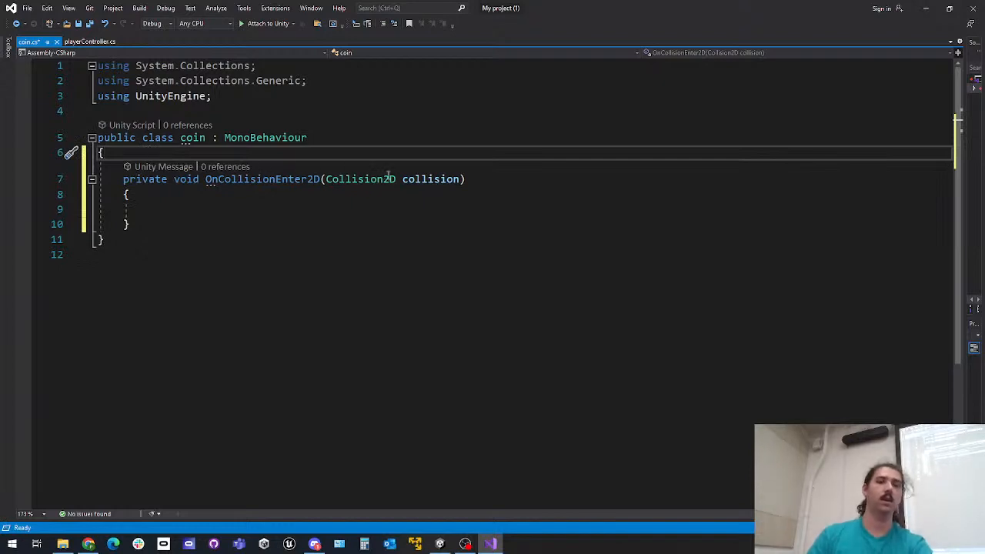
Make OnCollisionEnter2D call Destroy(this.gameObject); and save the coin script
{"action": "left_click", "coordinate": [276, 214]}
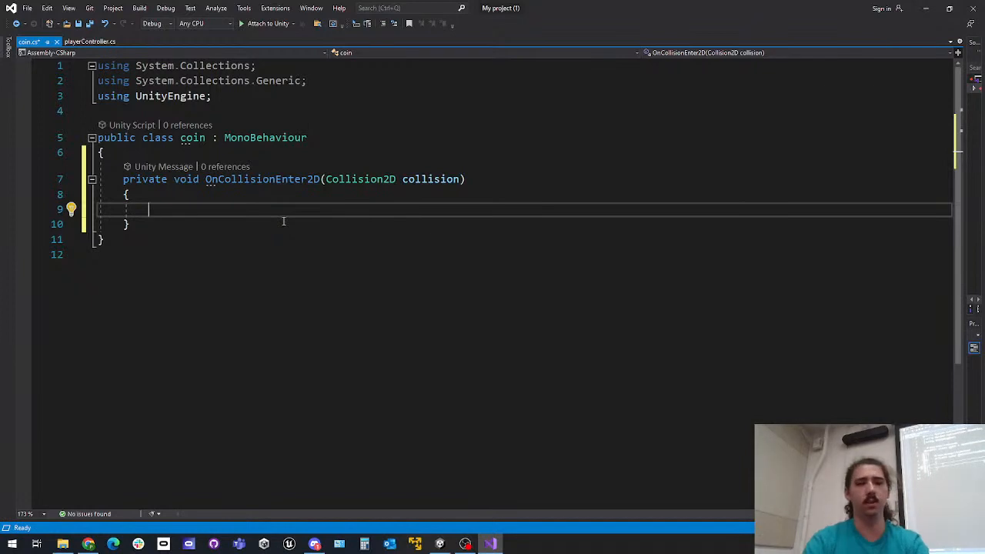
{"action": "type", "text": "Dest"}
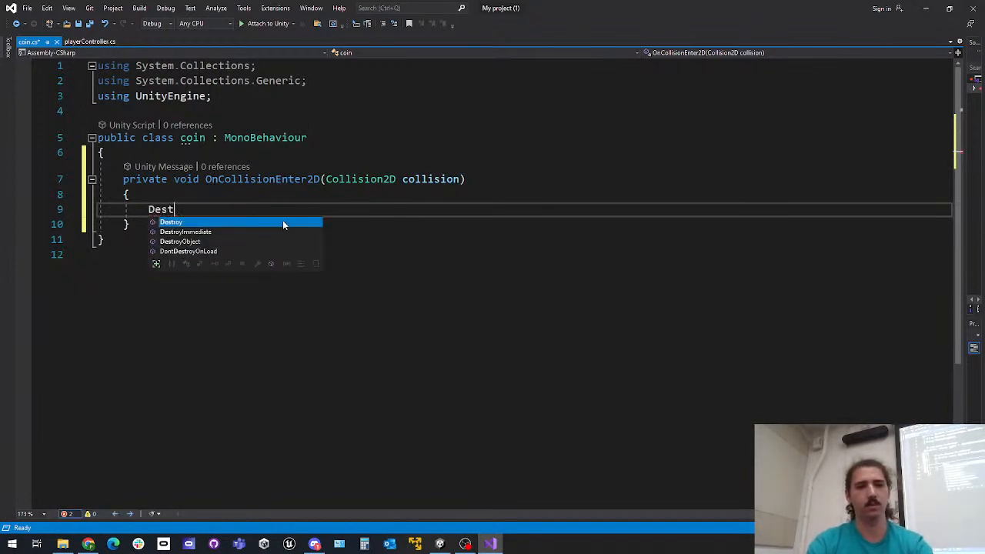
{"action": "type", "text": "roy(this.gameObject)"}
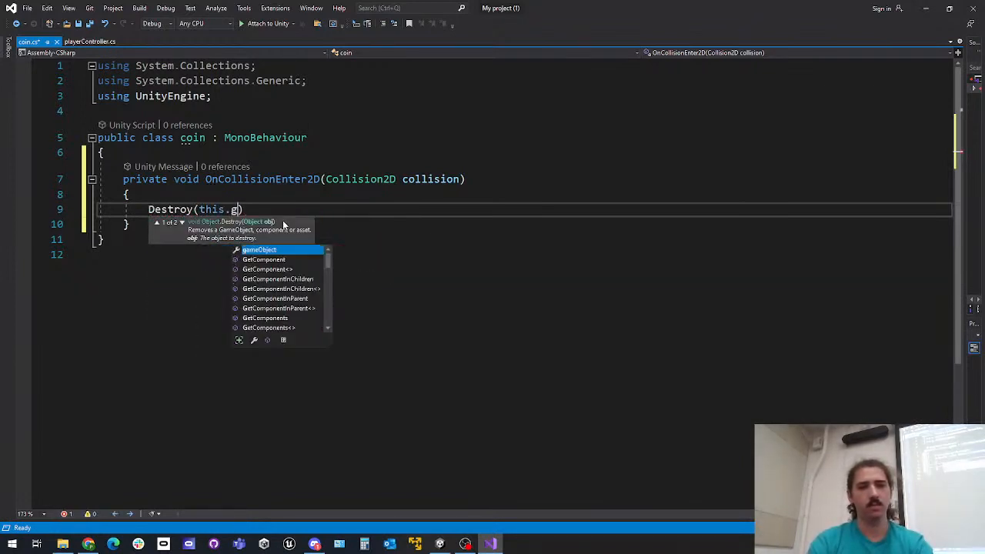
{"action": "type", "text": ";"}
{"action": "key", "text": "ctrl+s"}
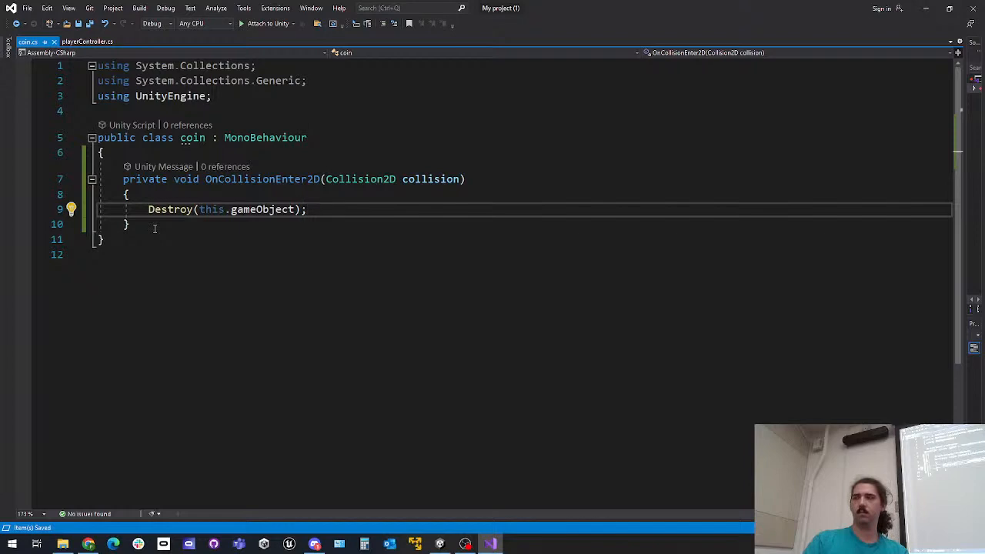
Review the Start and Update code in the playerController script and return to the coin script
{"action": "left_click", "coordinate": [90, 42]}
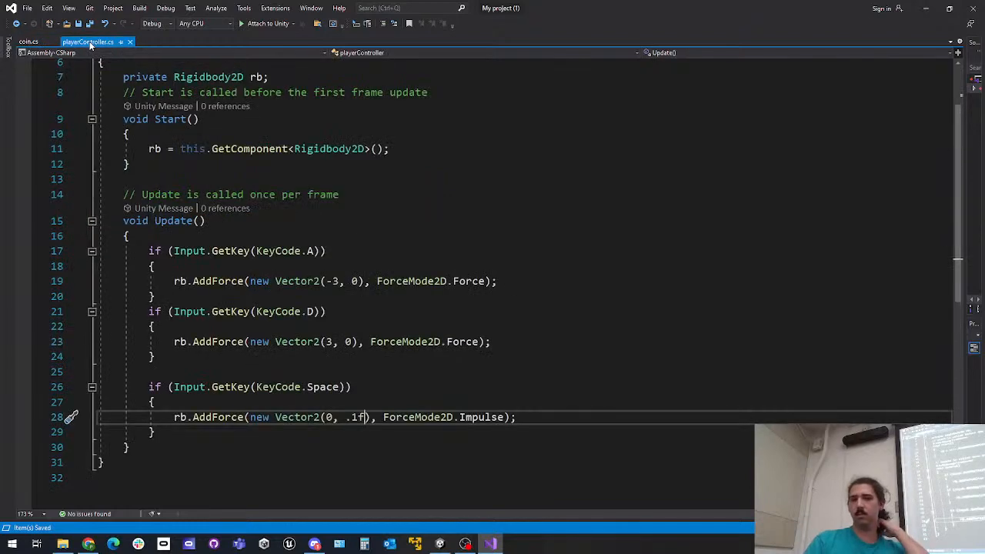
{"action": "scroll", "coordinate": [289, 290], "scroll_direction": "up", "scroll_amount": 2}
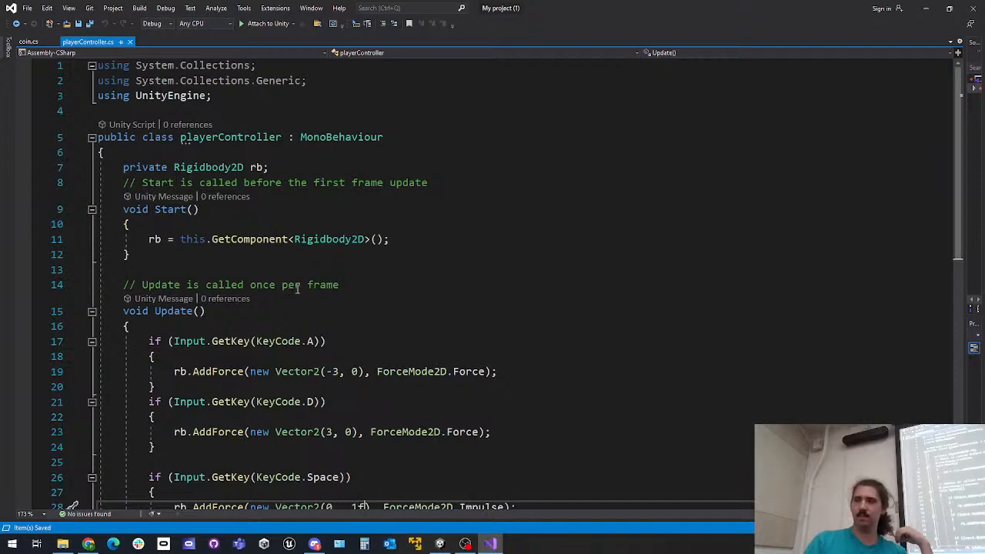
{"action": "scroll", "coordinate": [364, 274], "scroll_direction": "down", "scroll_amount": 3}
{"action": "scroll", "coordinate": [364, 274], "scroll_direction": "up", "scroll_amount": 1}
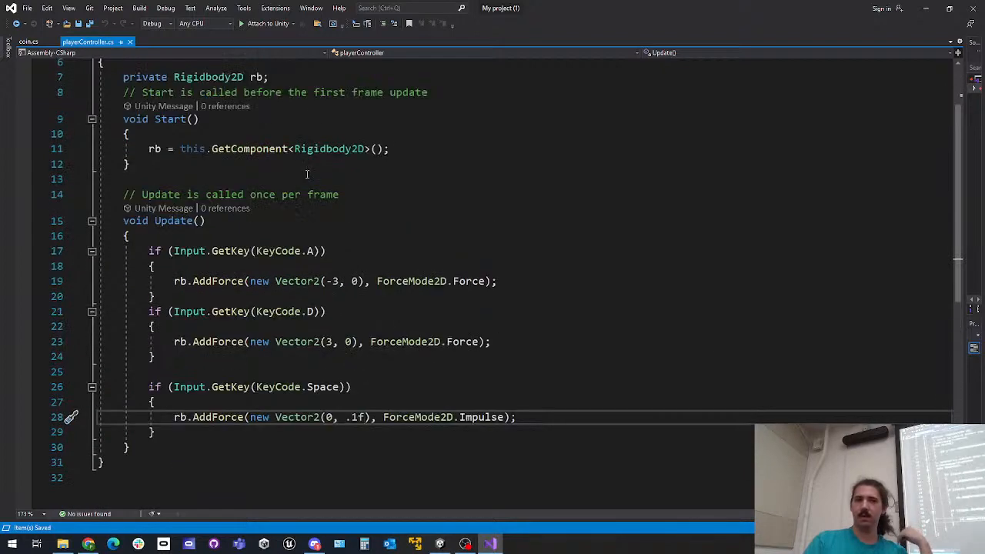
{"action": "left_click", "coordinate": [28, 41]}
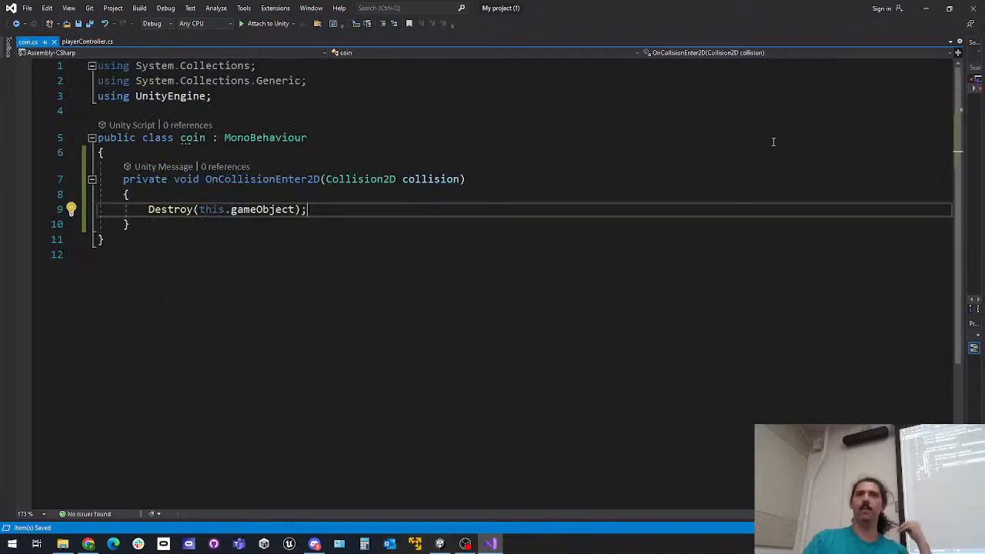
Switch back to Unity and play-test the scene, moving the player into the coin before stopping play
{"action": "left_click", "coordinate": [926, 9]}
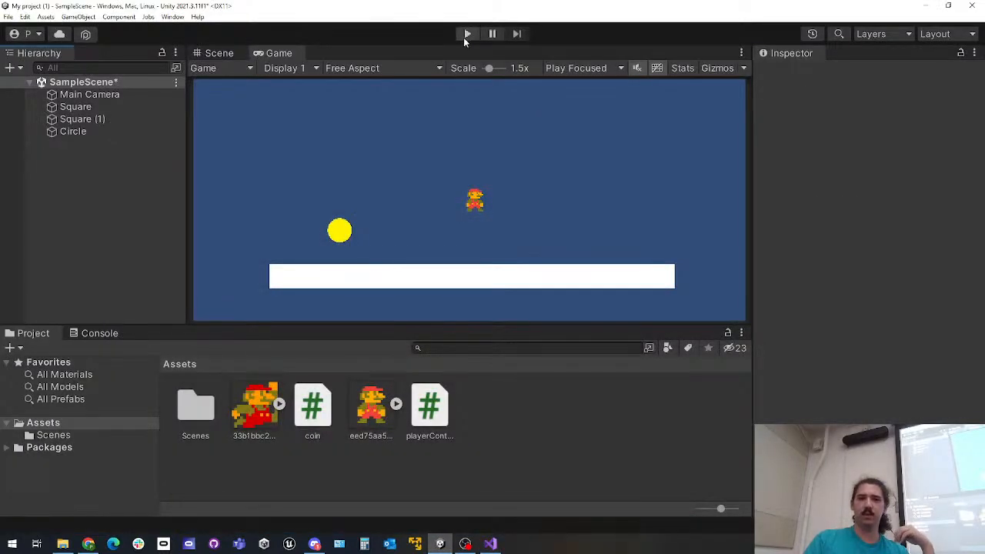
{"action": "left_click", "coordinate": [469, 34]}
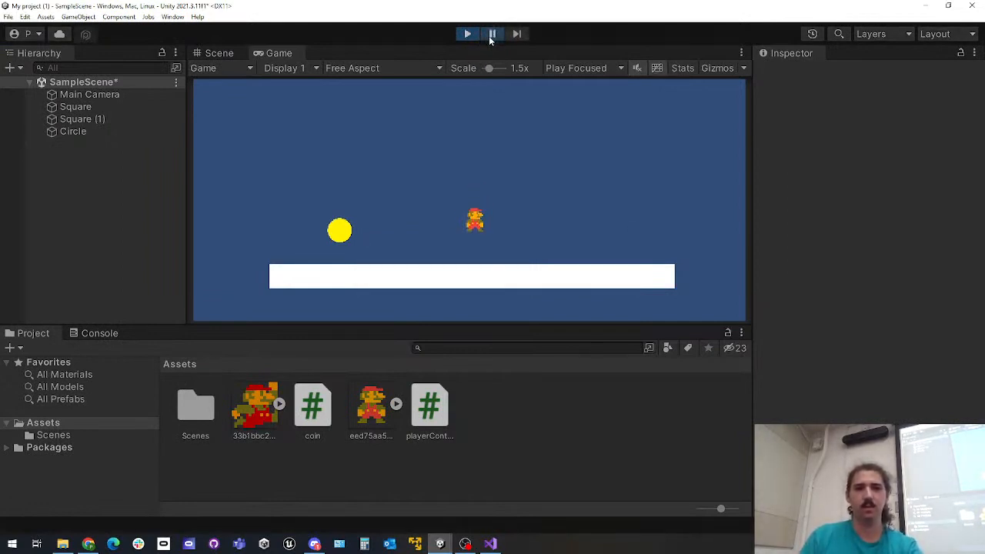
{"action": "key", "text": "Left"}
{"action": "key", "text": "Right"}
{"action": "key", "text": "space"}
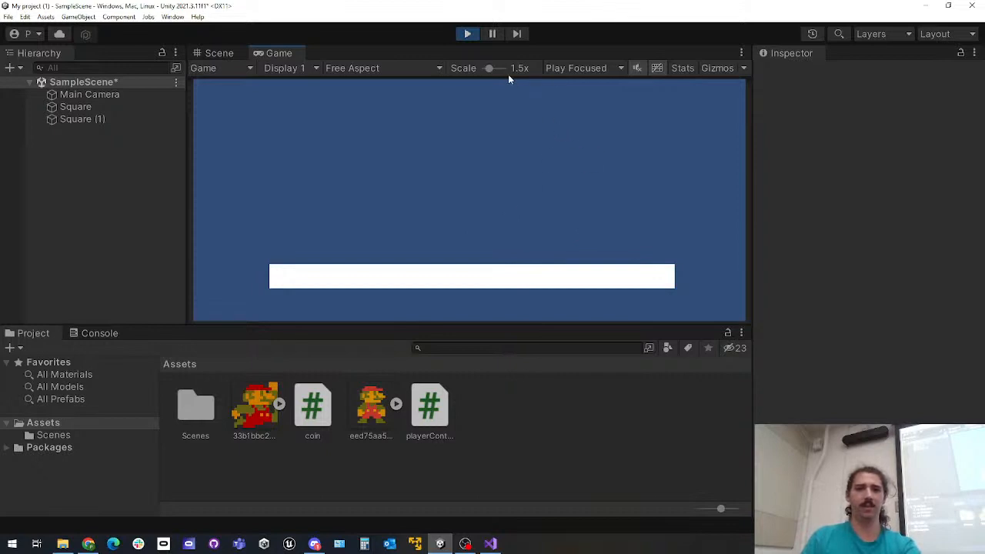
{"action": "left_click", "coordinate": [467, 34]}
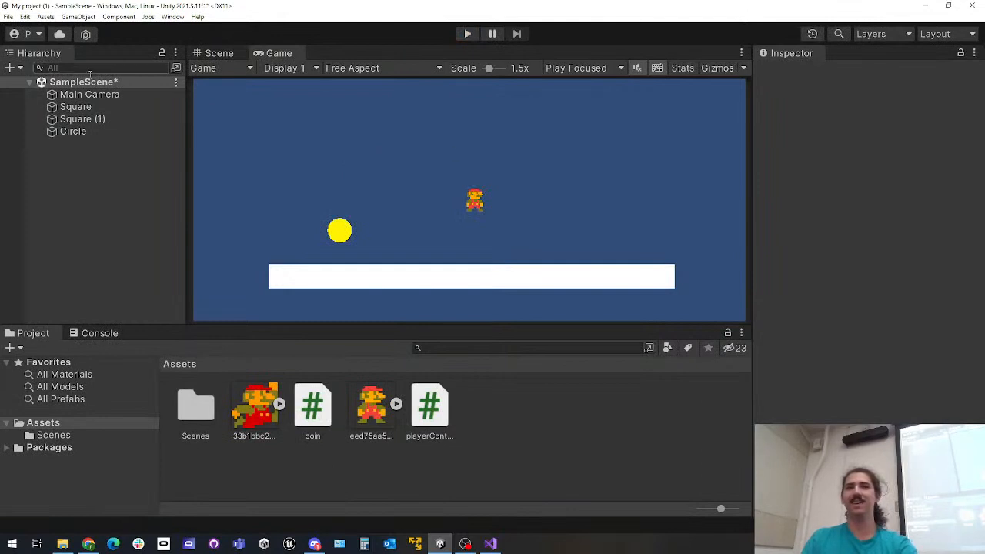
Add a 2D Circle sprite to the scene, show the Scene view, and rename the sprite Enemy
{"action": "right_click", "coordinate": [97, 166]}
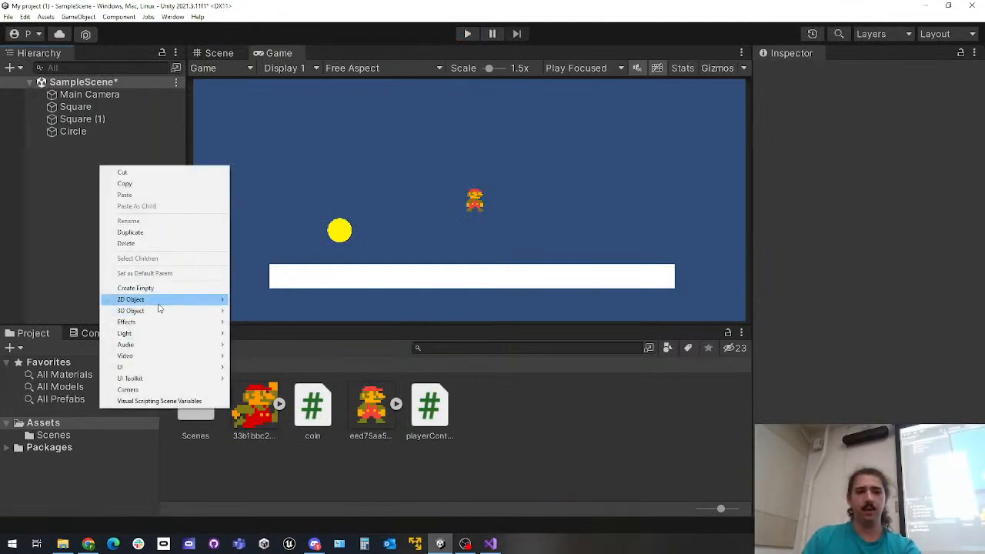
{"action": "mouse_move", "coordinate": [165, 300]}
{"action": "mouse_move", "coordinate": [266, 299]}
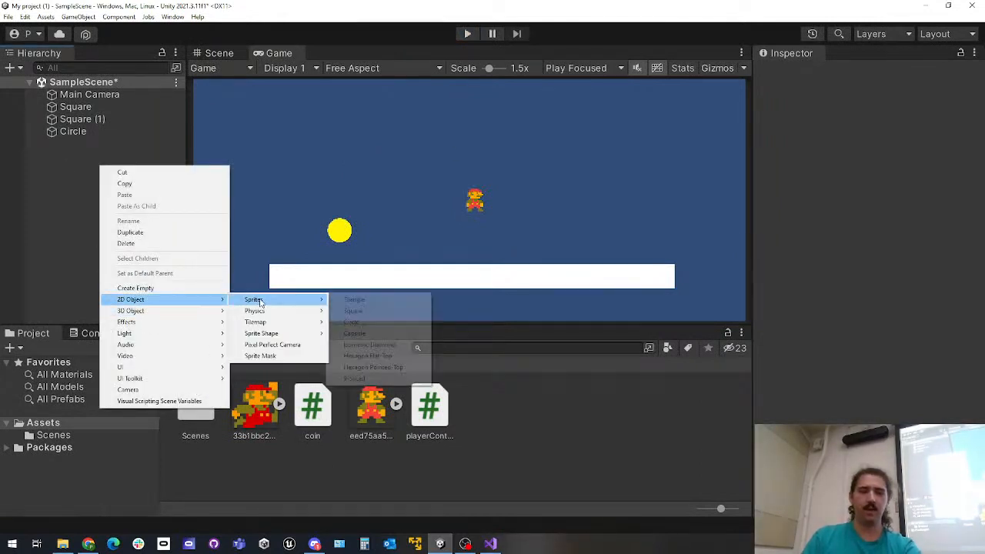
{"action": "left_click", "coordinate": [374, 322]}
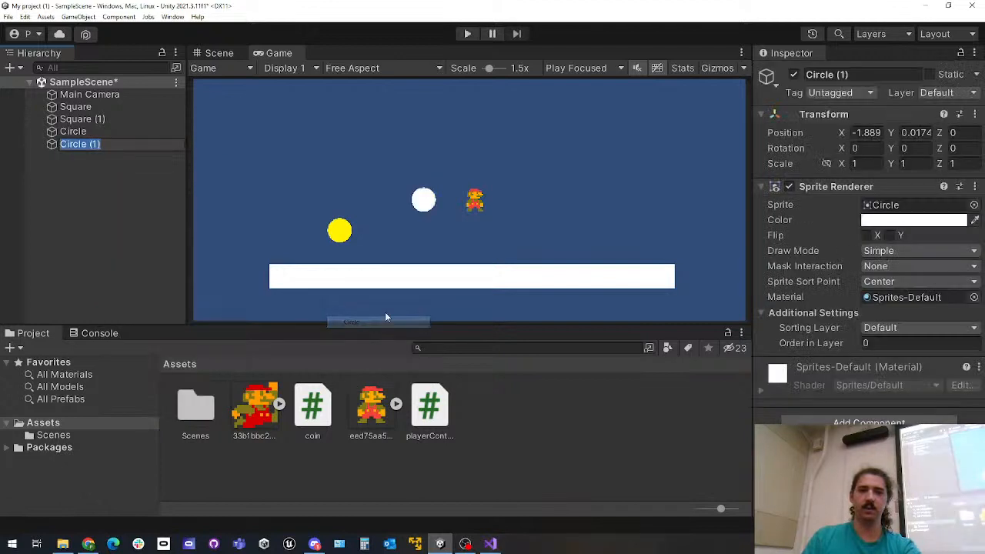
{"action": "left_click", "coordinate": [219, 52]}
{"action": "left_click", "coordinate": [108, 146]}
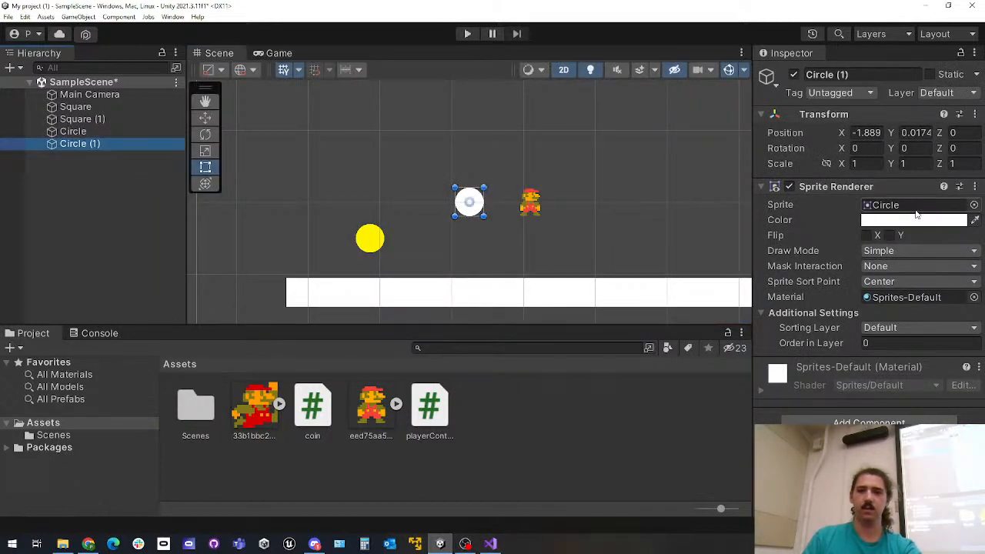
{"action": "key", "text": "F2"}
{"action": "type", "text": "Enemy"}
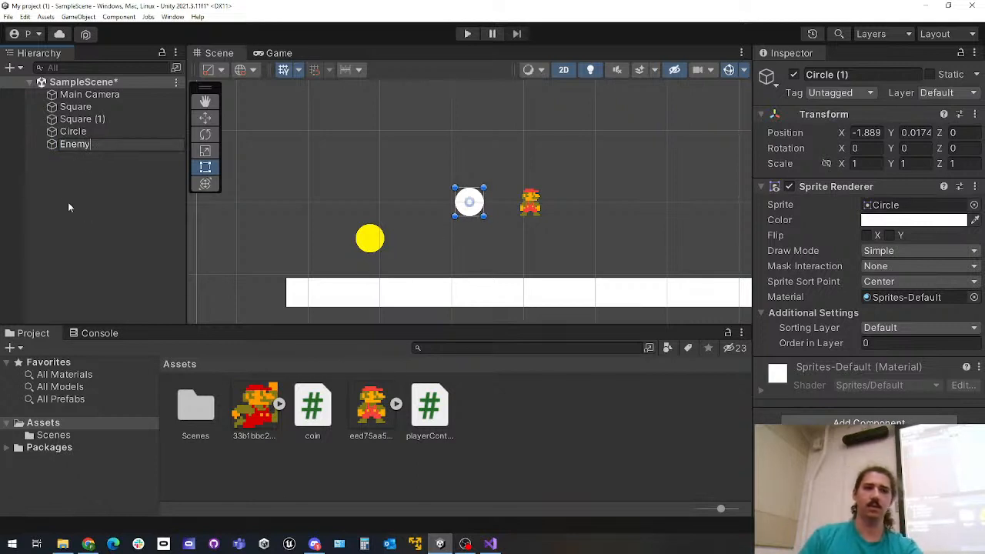
{"action": "left_click", "coordinate": [77, 143]}
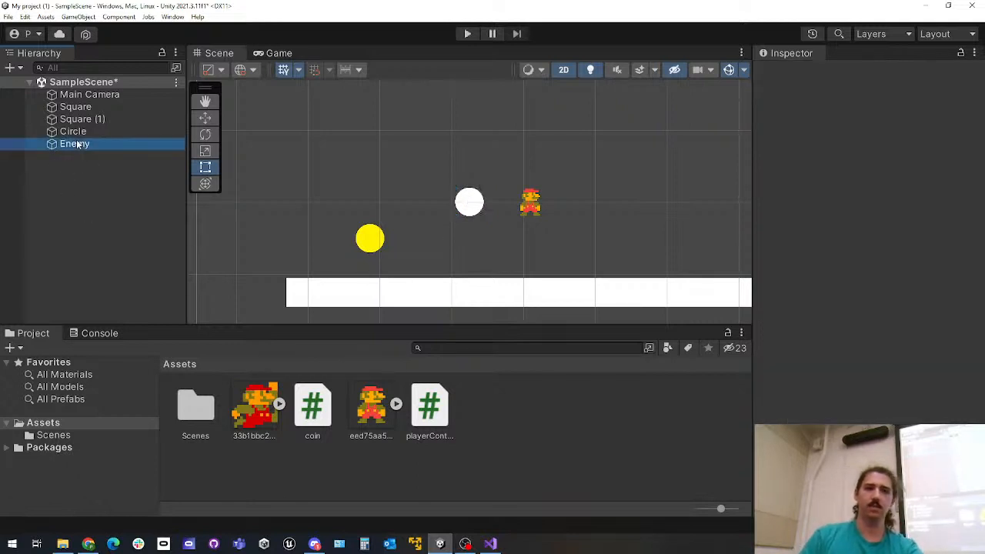
Color the Enemy circle red and place it above the platform's right end at about X 6.18, Y -1.38, saving the scene
{"action": "left_click", "coordinate": [910, 221]}
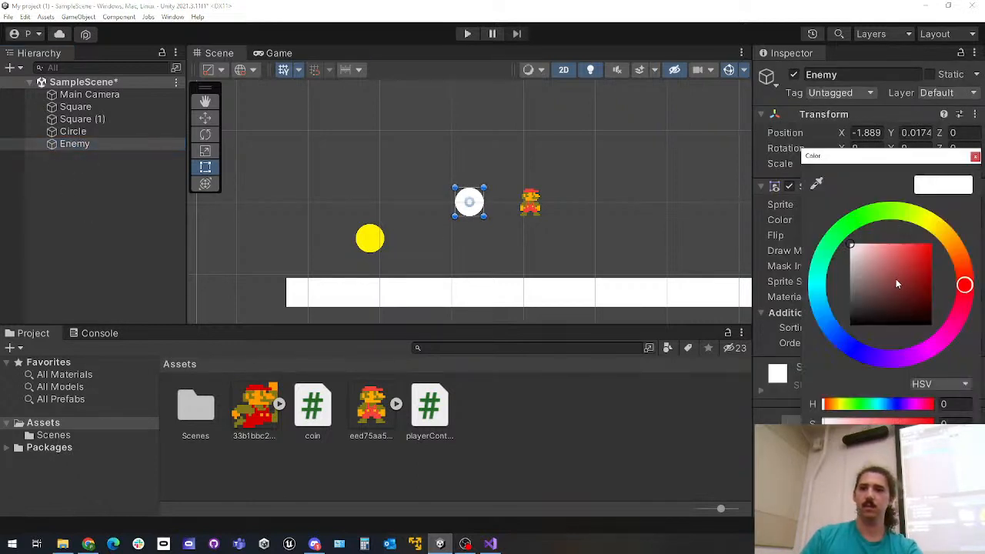
{"action": "left_click_drag", "start_coordinate": [896, 285], "coordinate": [933, 243]}
{"action": "left_click_drag", "start_coordinate": [475, 202], "coordinate": [707, 242]}
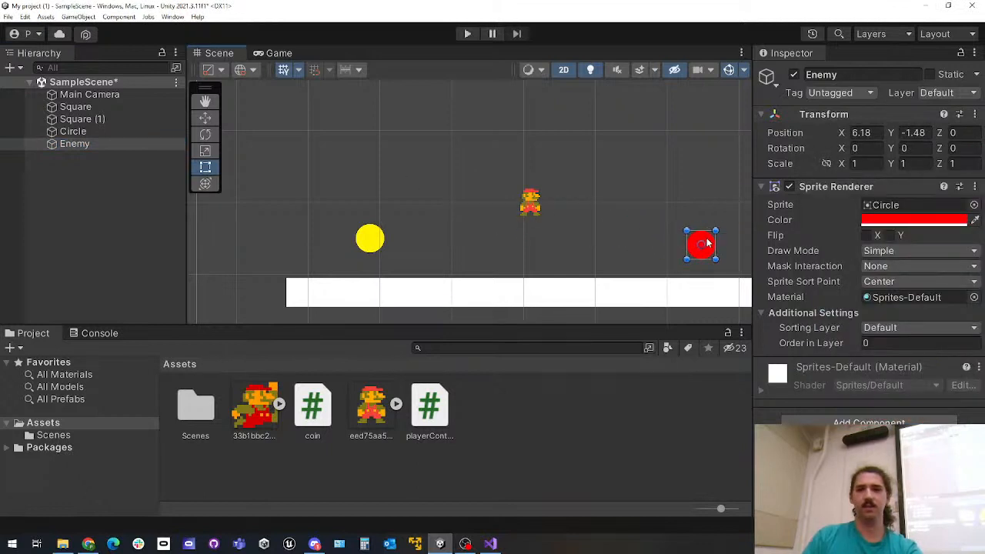
{"action": "left_click", "coordinate": [89, 247]}
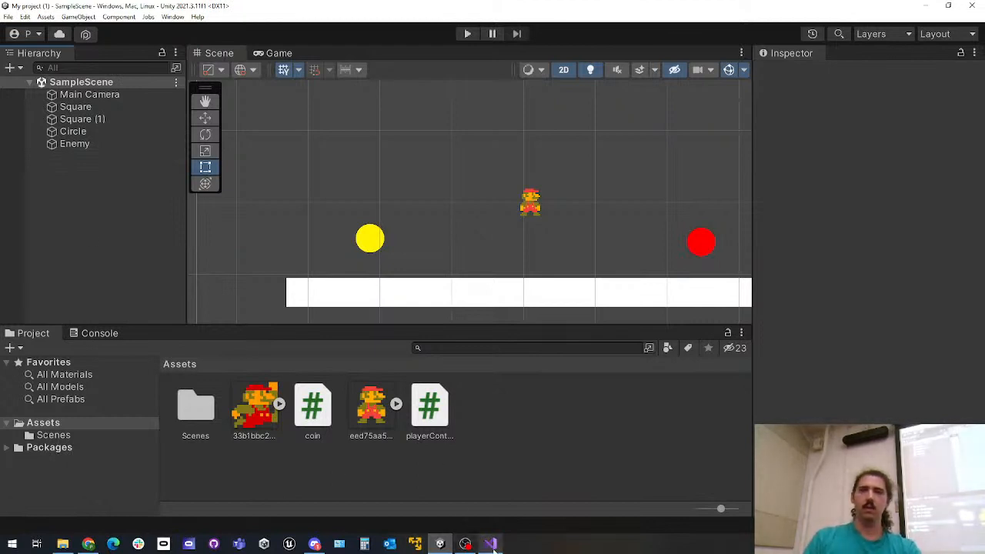
Add a Circle Collider 2D component to the Enemy object
{"action": "left_click", "coordinate": [81, 145]}
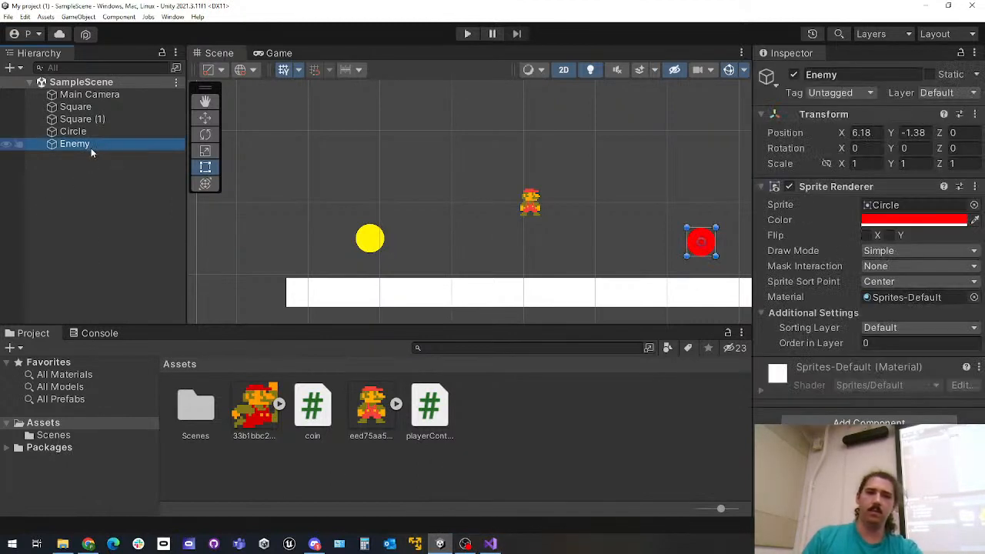
{"action": "left_click", "coordinate": [910, 418]}
{"action": "type", "text": "collid"}
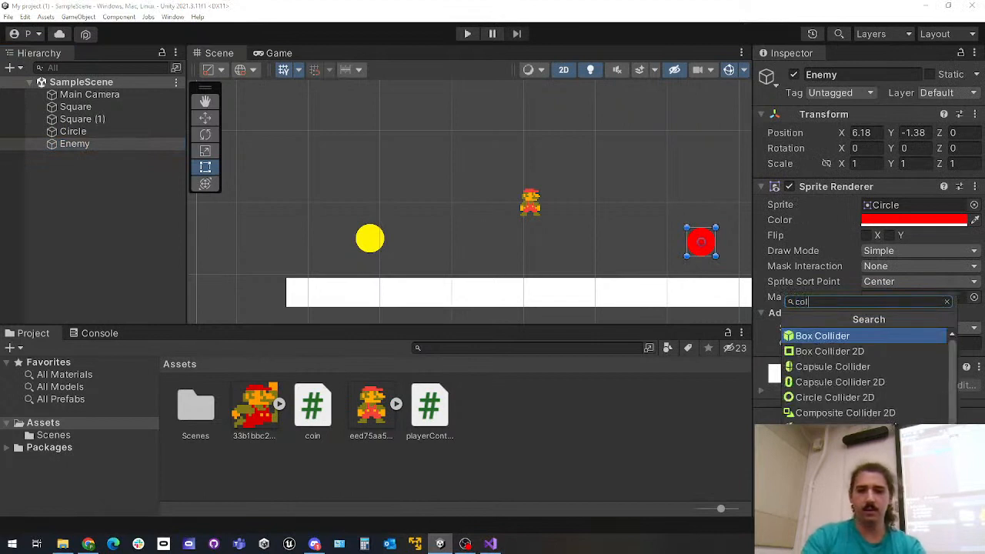
{"action": "key", "text": "Down"}
{"action": "key", "text": "Down"}
{"action": "key", "text": "Down"}
{"action": "key", "text": "Down"}
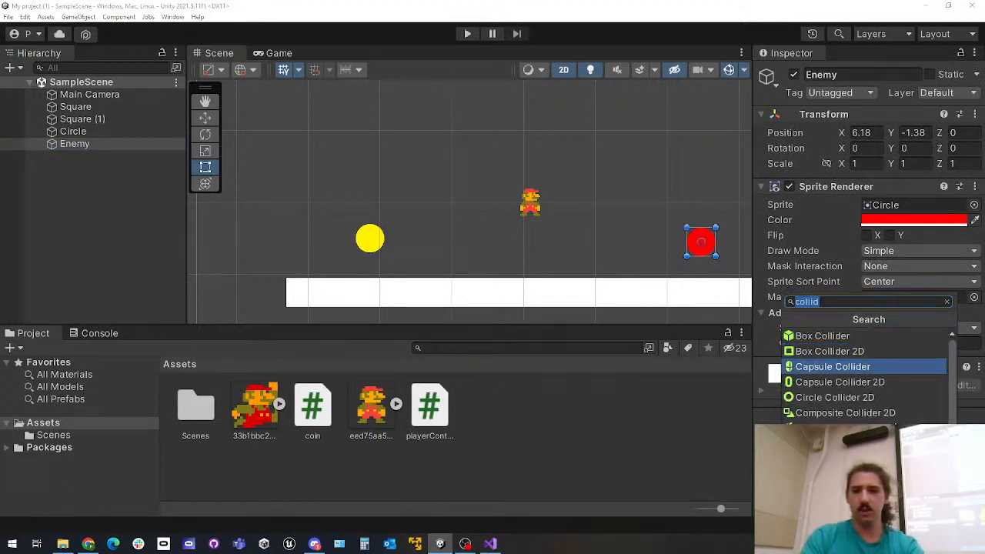
{"action": "key", "text": "Return"}
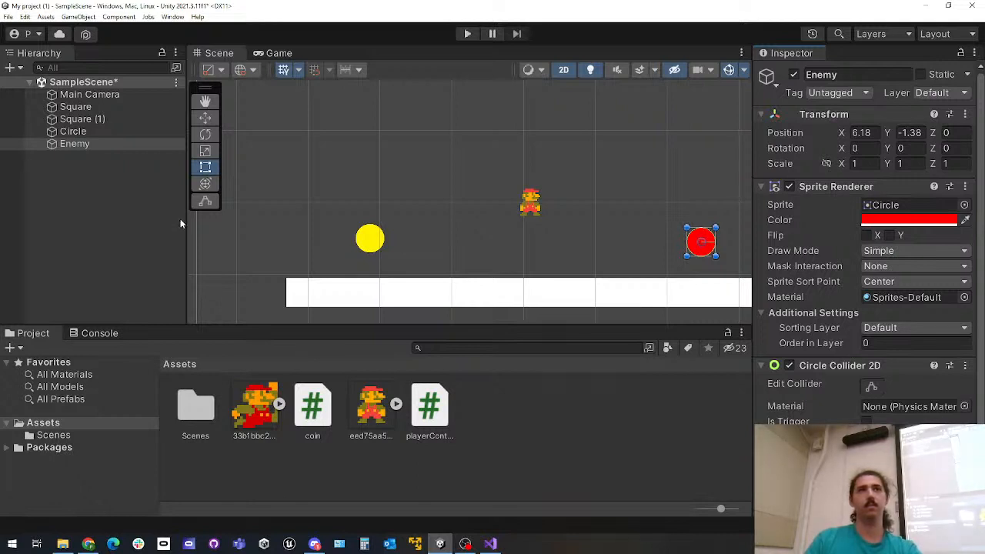
{"action": "scroll", "coordinate": [496, 188], "scroll_direction": "down", "scroll_amount": 5}
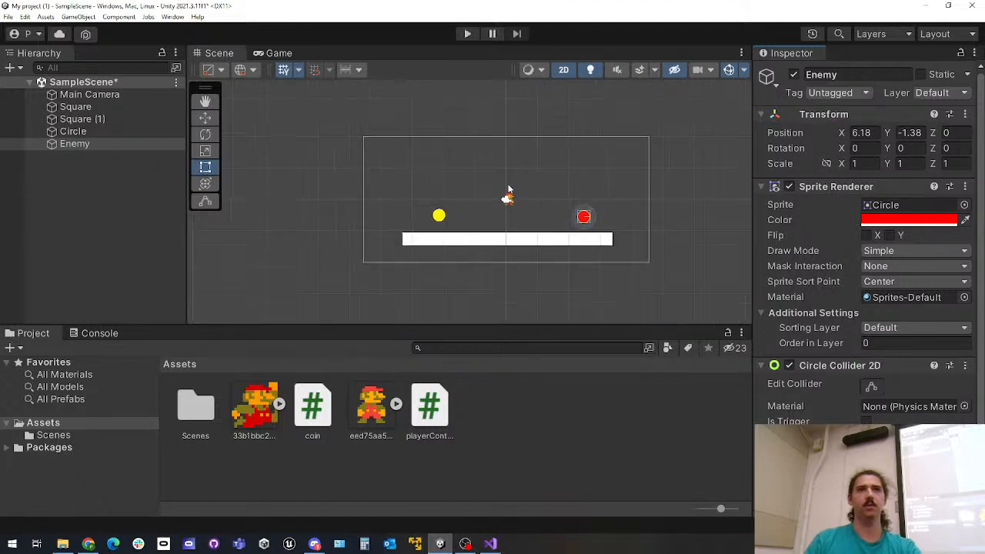
{"action": "scroll", "coordinate": [516, 198], "scroll_direction": "up", "scroll_amount": 6}
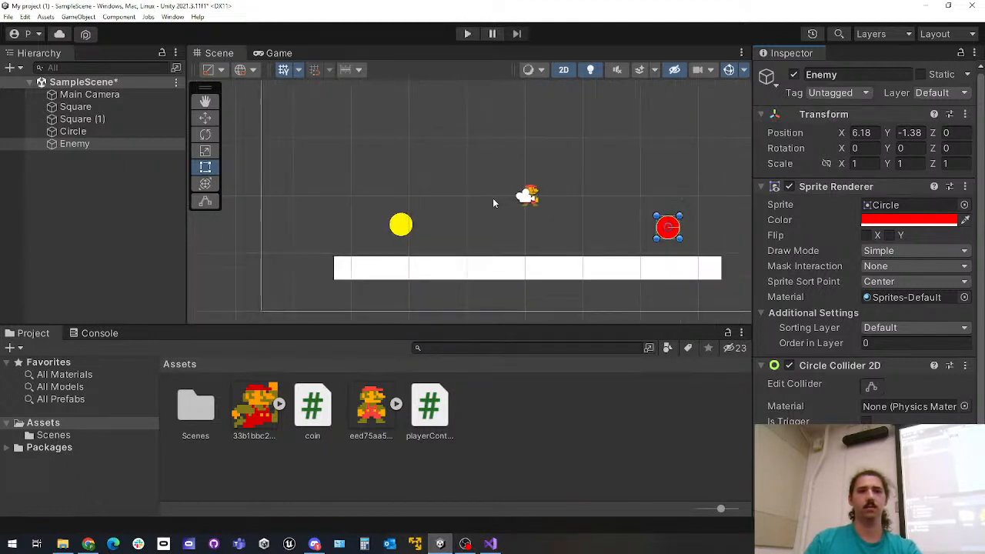
Switch to Visual Studio and review the player's Update code and the coin script's collision method
{"action": "middle_click_drag", "start_coordinate": [544, 179], "coordinate": [480, 200]}
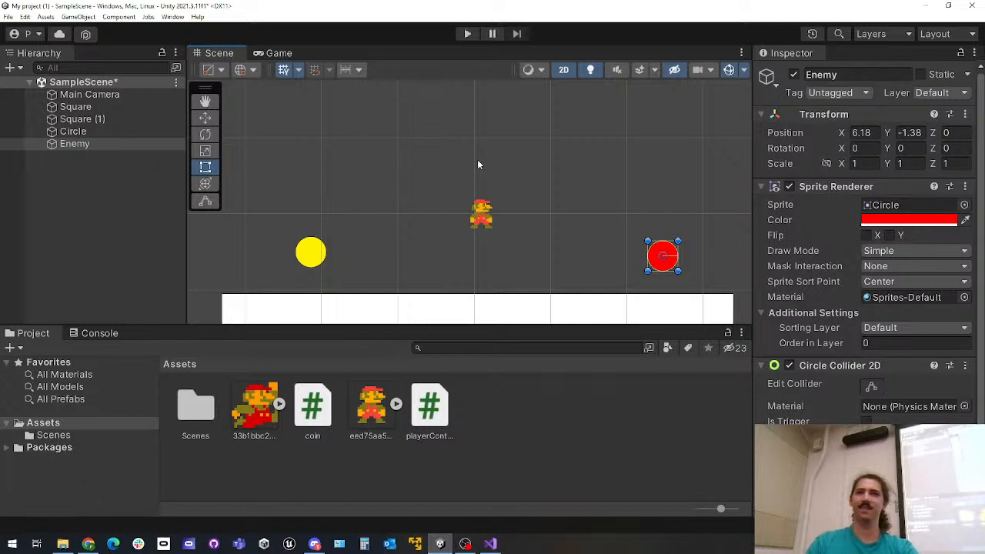
{"action": "scroll", "coordinate": [529, 205], "scroll_direction": "down", "scroll_amount": 5}
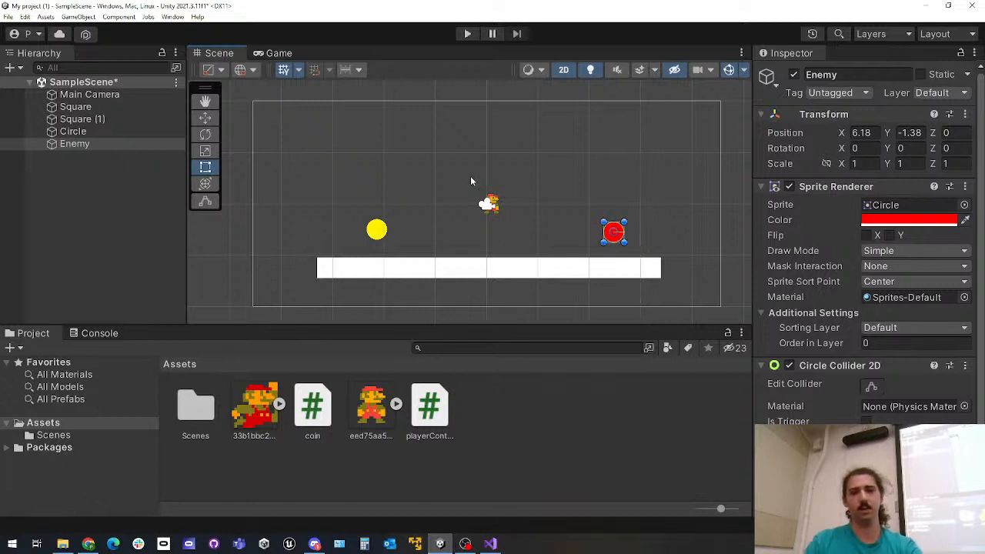
{"action": "left_click", "coordinate": [490, 544]}
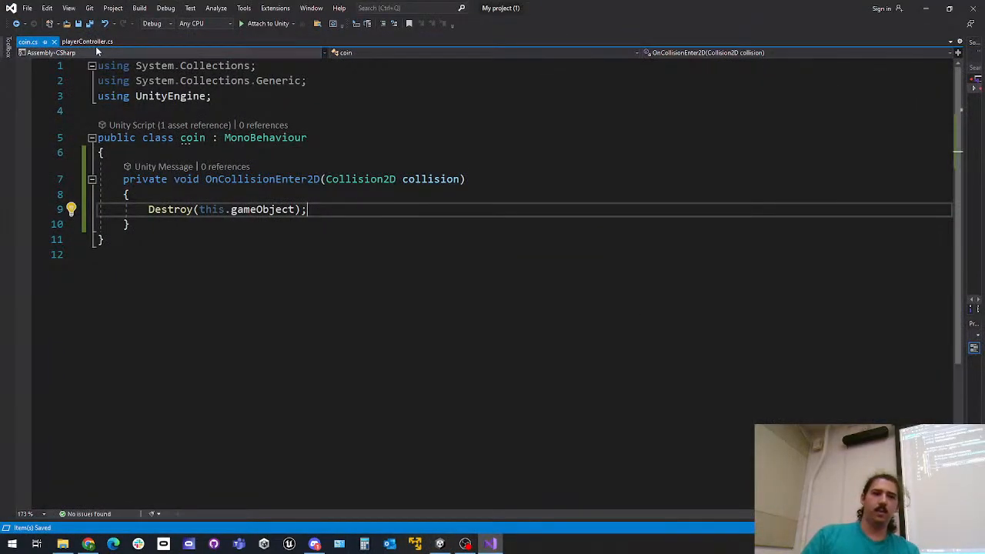
{"action": "left_click", "coordinate": [84, 41]}
{"action": "scroll", "coordinate": [286, 282], "scroll_direction": "down", "scroll_amount": 9}
{"action": "scroll", "coordinate": [286, 281], "scroll_direction": "up", "scroll_amount": 8}
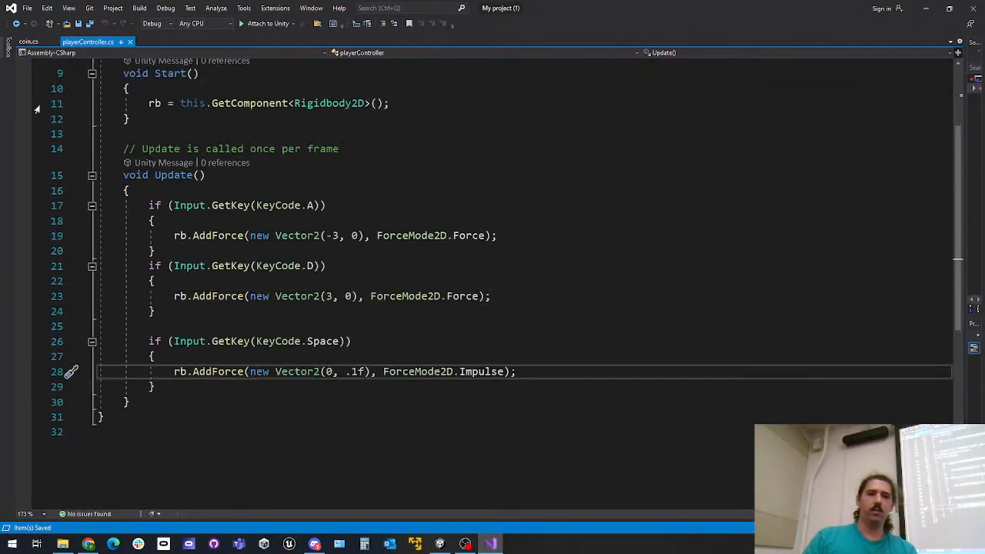
{"action": "left_click", "coordinate": [28, 42]}
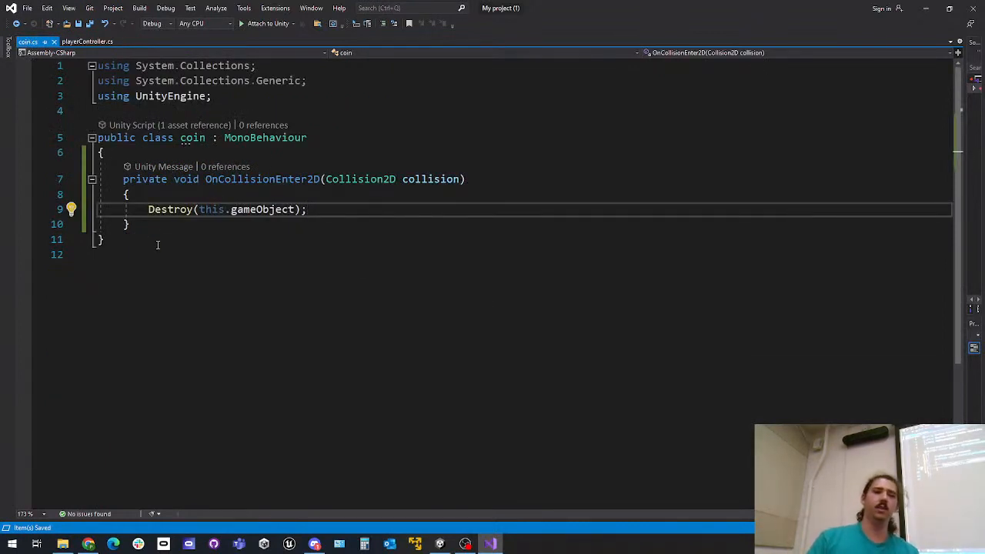
{"action": "left_click_drag", "start_coordinate": [144, 246], "coordinate": [97, 139]}
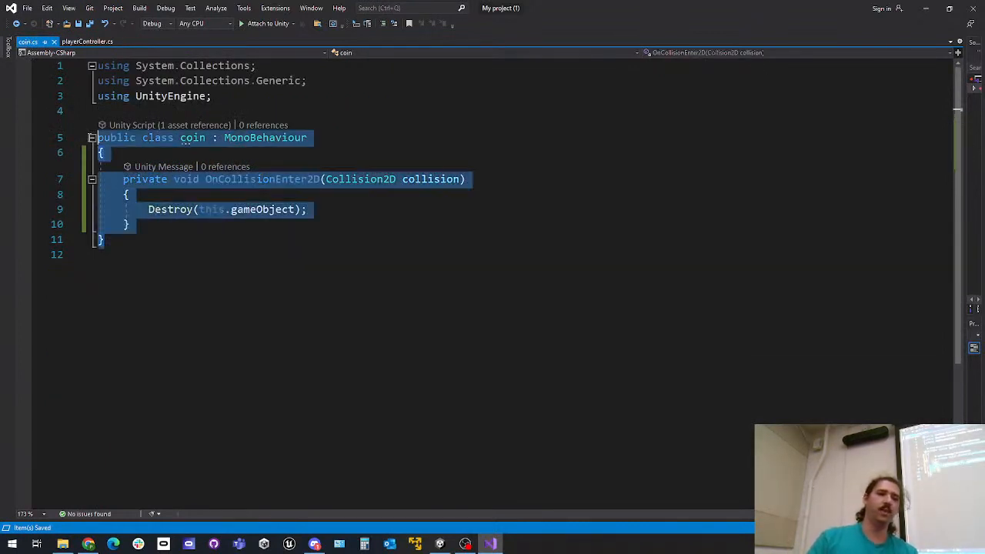
{"action": "left_click", "coordinate": [247, 264]}
Add an empty OnCollisionEnter2D method below Update in playerController.cs
{"action": "left_click", "coordinate": [87, 41]}
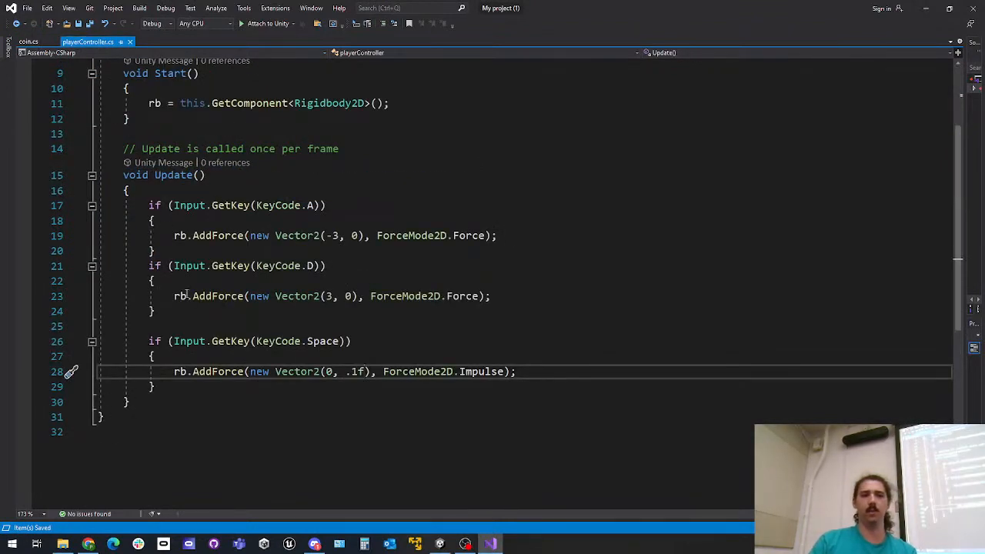
{"action": "scroll", "coordinate": [170, 327], "scroll_direction": "down", "scroll_amount": 2}
{"action": "left_click", "coordinate": [171, 313]}
{"action": "key", "text": "Return"}
{"action": "key", "text": "Return"}
{"action": "type", "text": "OnCollis"}
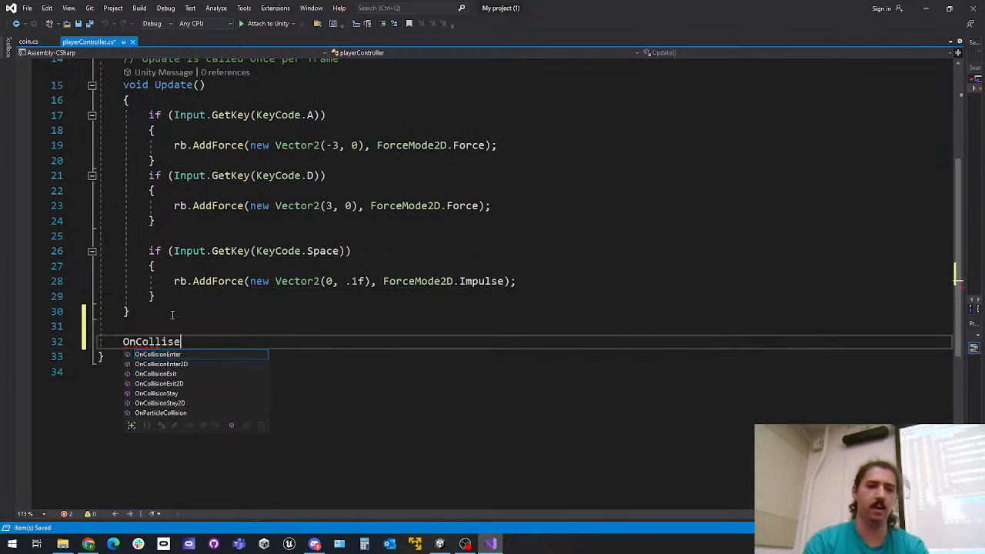
{"action": "key", "text": "Down"}
{"action": "key", "text": "Tab"}
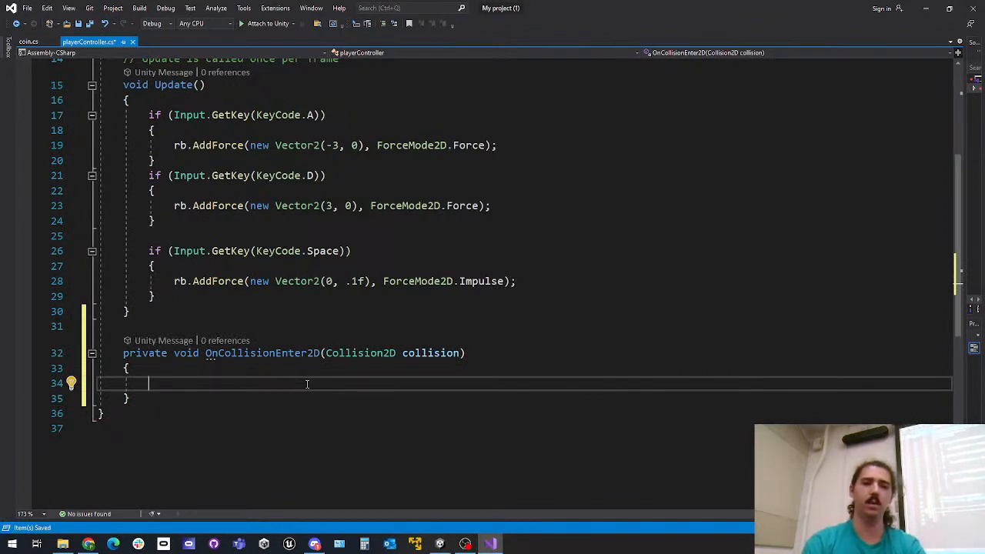
Insert a //die comment with a blank line below it inside the player's OnCollisionEnter2D method
{"action": "type", "text": "//"}
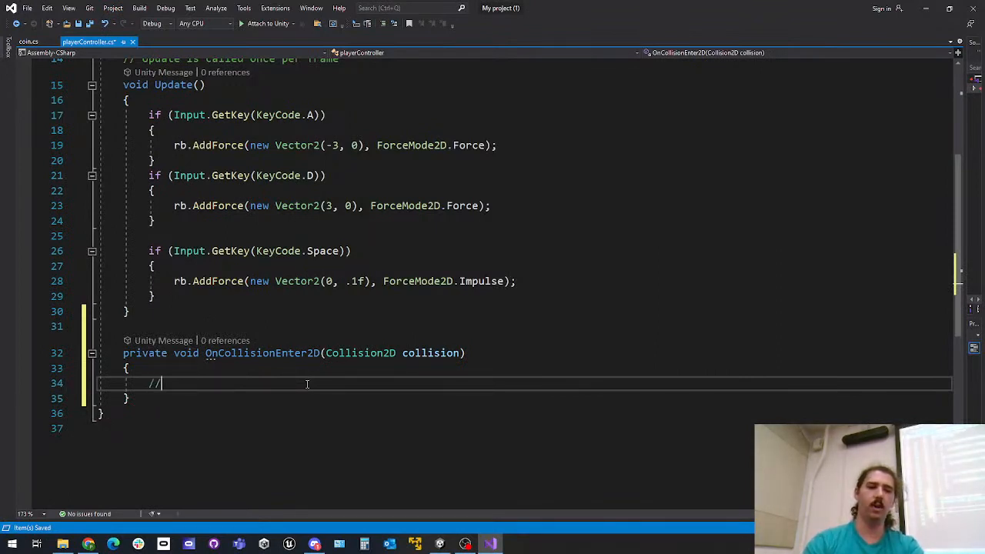
{"action": "key", "text": "BackSpace"}
{"action": "key", "text": "BackSpace"}
{"action": "type", "text": "//die"}
{"action": "key", "text": "Return"}
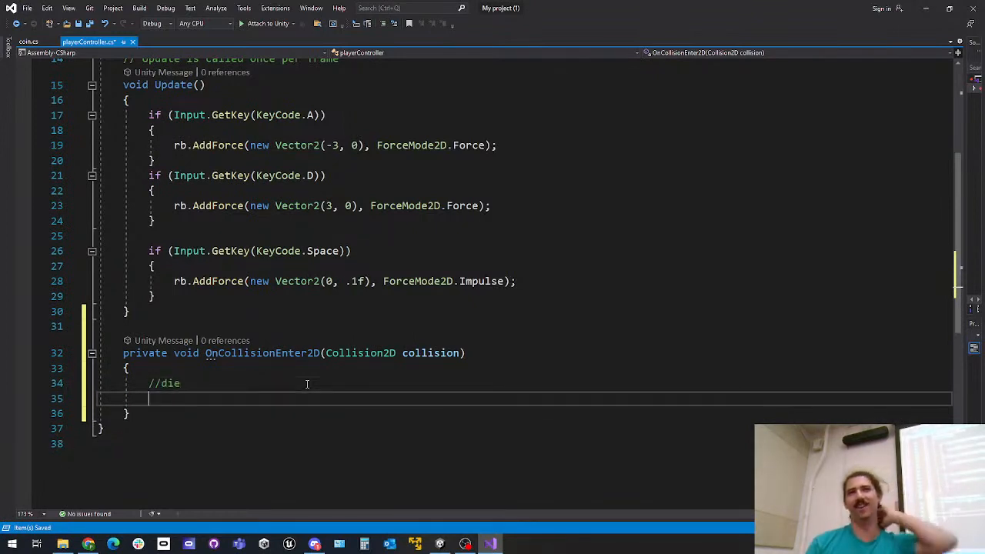
{"action": "left_click_drag", "start_coordinate": [215, 381], "coordinate": [104, 374]}
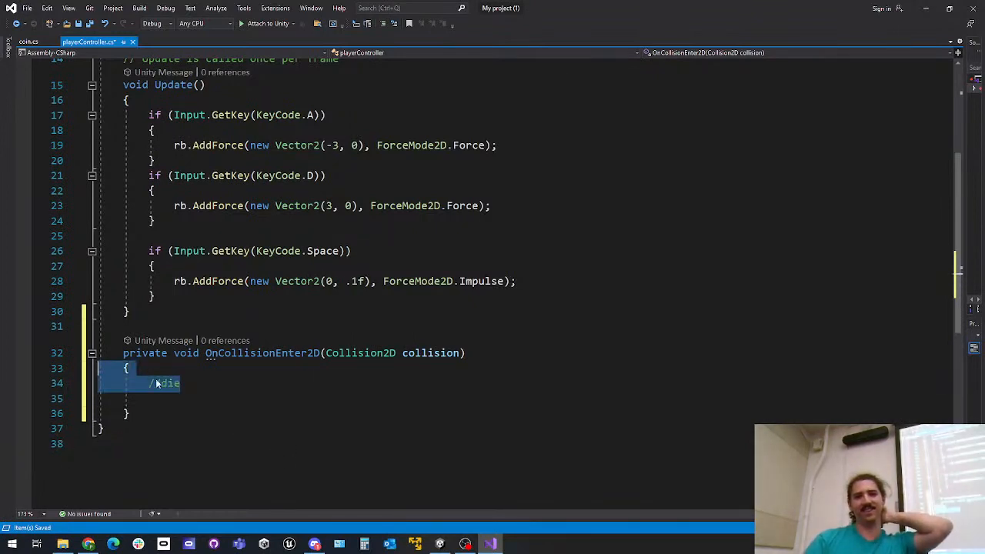
{"action": "left_click", "coordinate": [298, 400]}
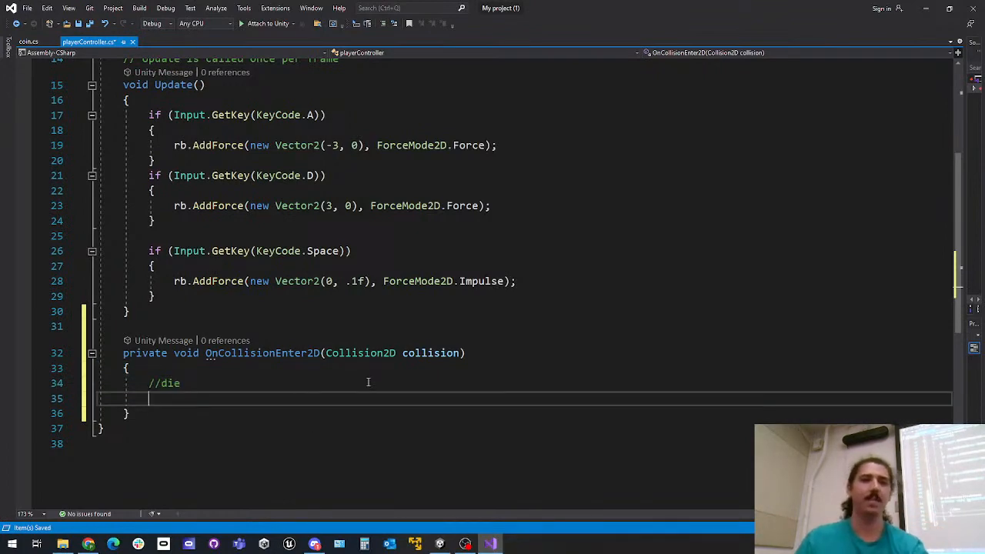
Add the directive using UnityEngine.SceneManagement; below using UnityEngine; in playerController.cs
{"action": "scroll", "coordinate": [369, 383], "scroll_direction": "up", "scroll_amount": 5}
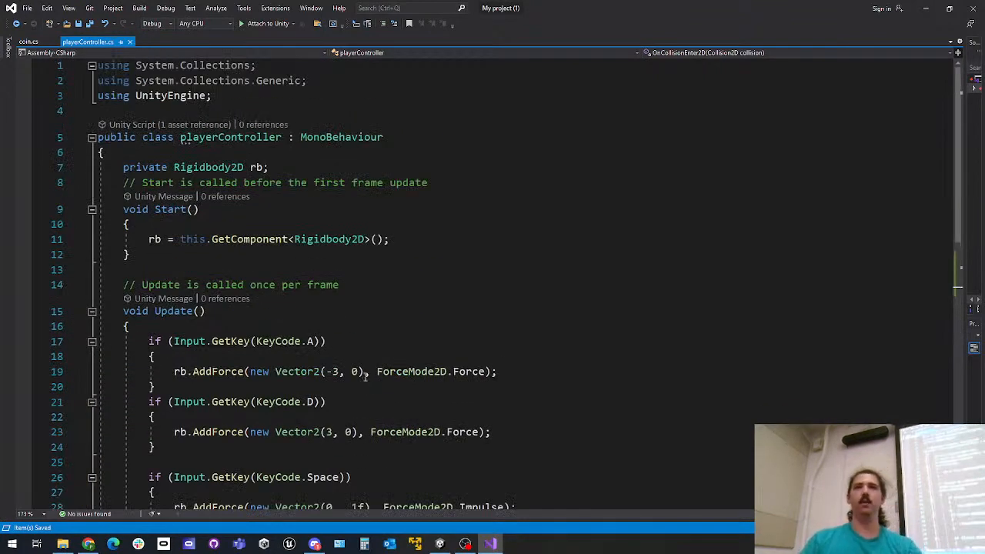
{"action": "scroll", "coordinate": [365, 381], "scroll_direction": "down", "scroll_amount": 9}
{"action": "scroll", "coordinate": [353, 323], "scroll_direction": "down", "scroll_amount": 3}
{"action": "scroll", "coordinate": [356, 324], "scroll_direction": "up", "scroll_amount": 12}
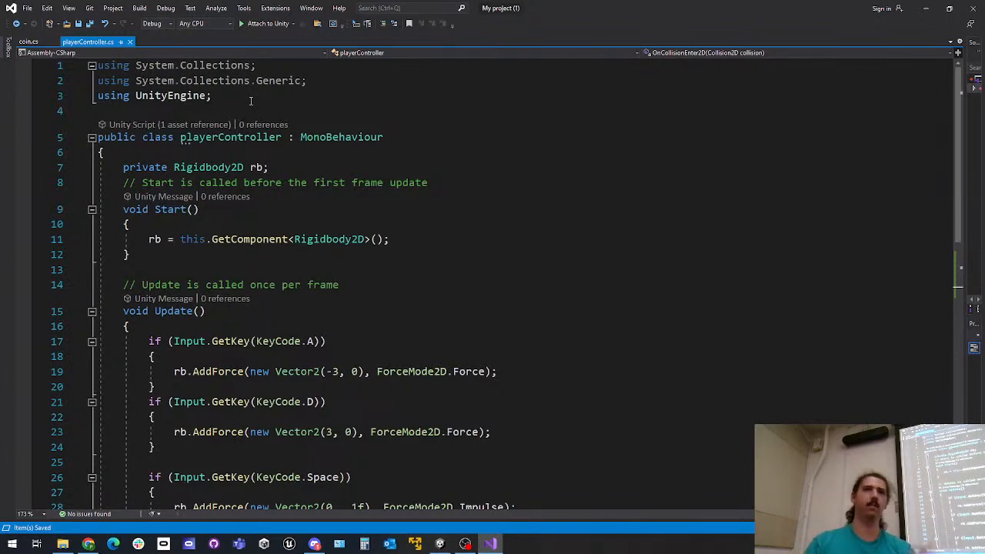
{"action": "left_click", "coordinate": [248, 82]}
{"action": "left_click", "coordinate": [234, 95]}
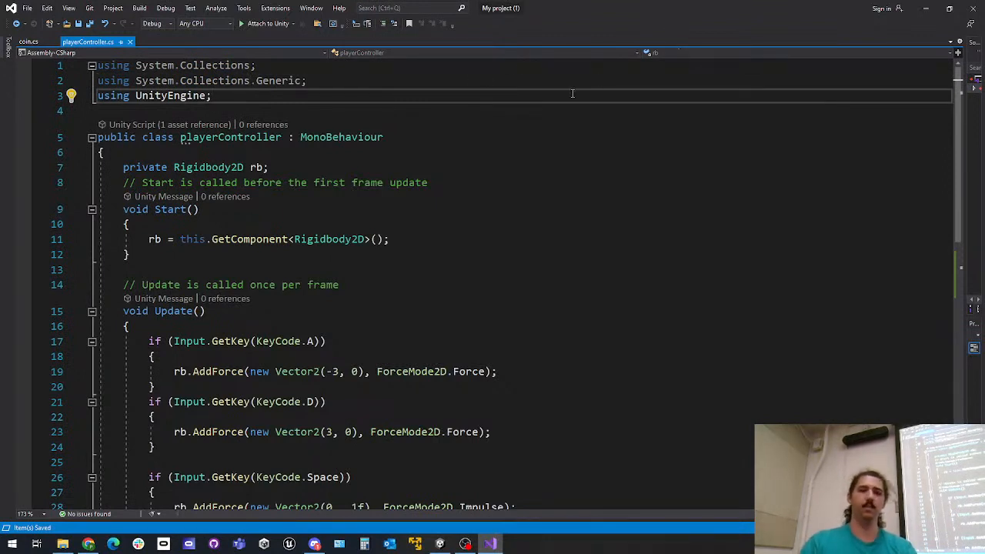
{"action": "key", "text": "Return"}
{"action": "type", "text": "using Uni"}
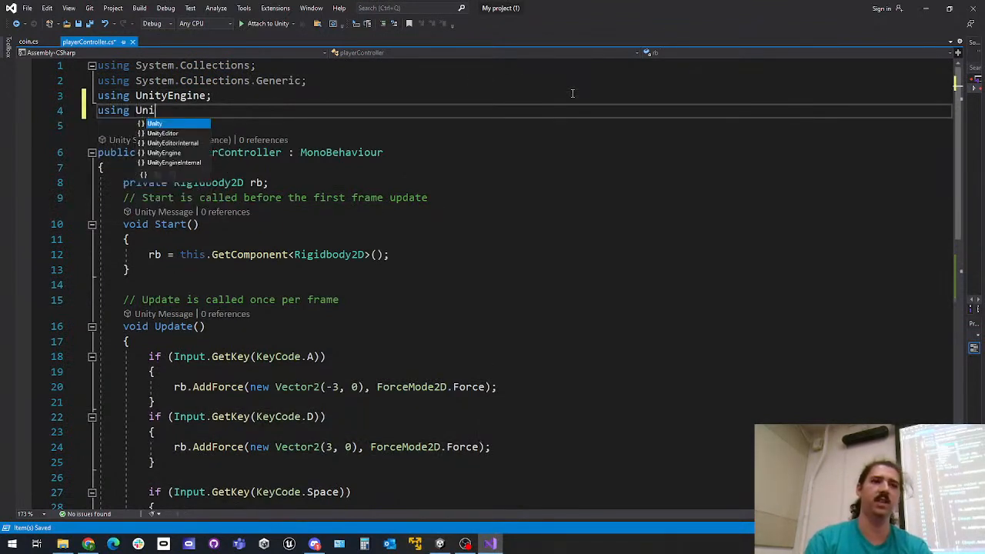
{"action": "type", "text": "tyEngine.Sc"}
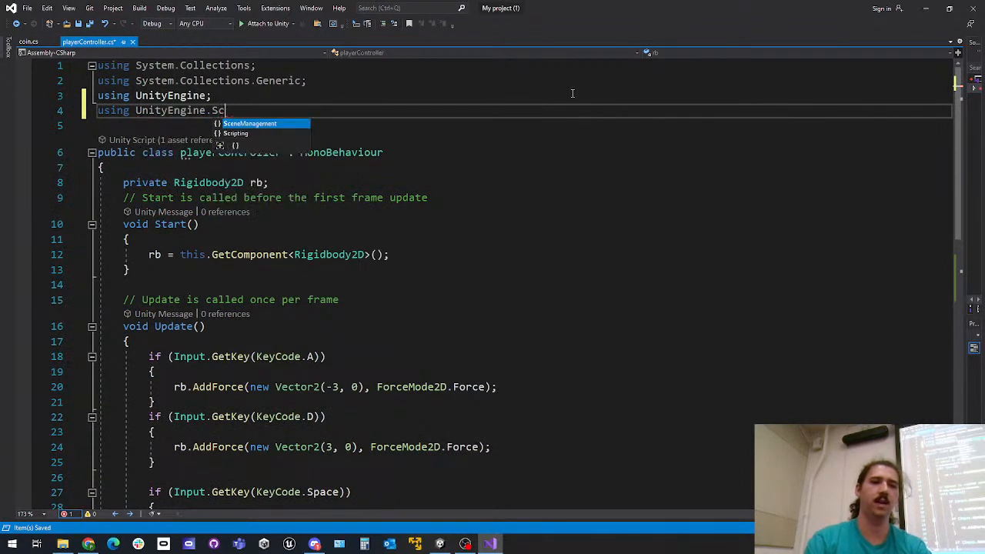
{"action": "type", "text": "eneManagement;"}
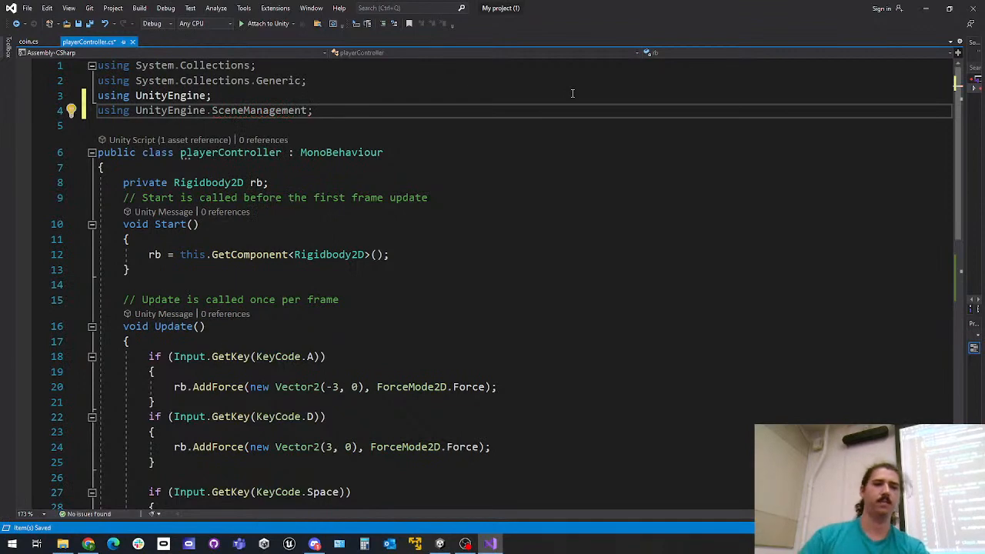
Call SceneManager.LoadScene(0); under the //die comment in OnCollisionEnter2D and save the script
{"action": "scroll", "coordinate": [556, 206], "scroll_direction": "down", "scroll_amount": 5}
{"action": "scroll", "coordinate": [556, 206], "scroll_direction": "up", "scroll_amount": 5}
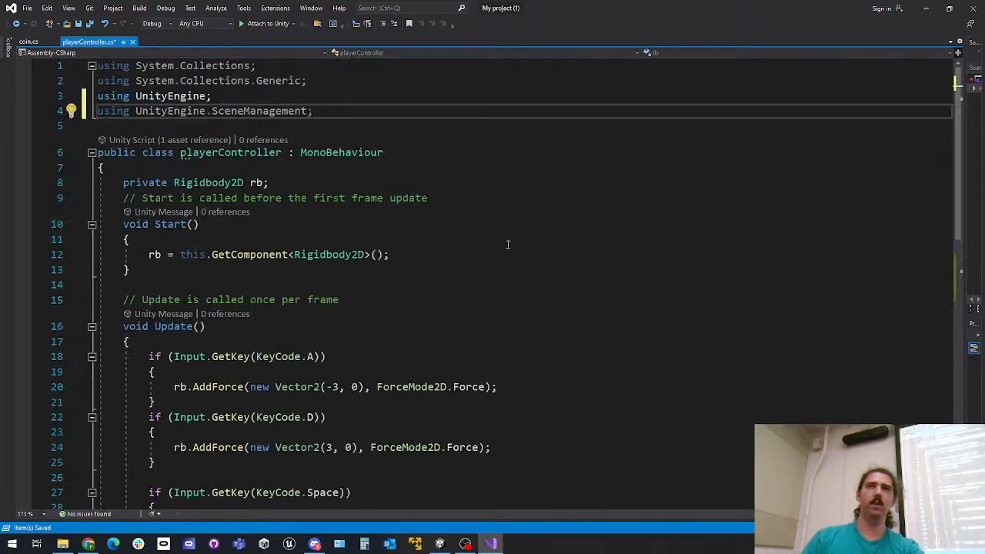
{"action": "scroll", "coordinate": [508, 244], "scroll_direction": "down", "scroll_amount": 4}
{"action": "scroll", "coordinate": [508, 245], "scroll_direction": "up", "scroll_amount": 3}
{"action": "scroll", "coordinate": [508, 245], "scroll_direction": "down", "scroll_amount": 4}
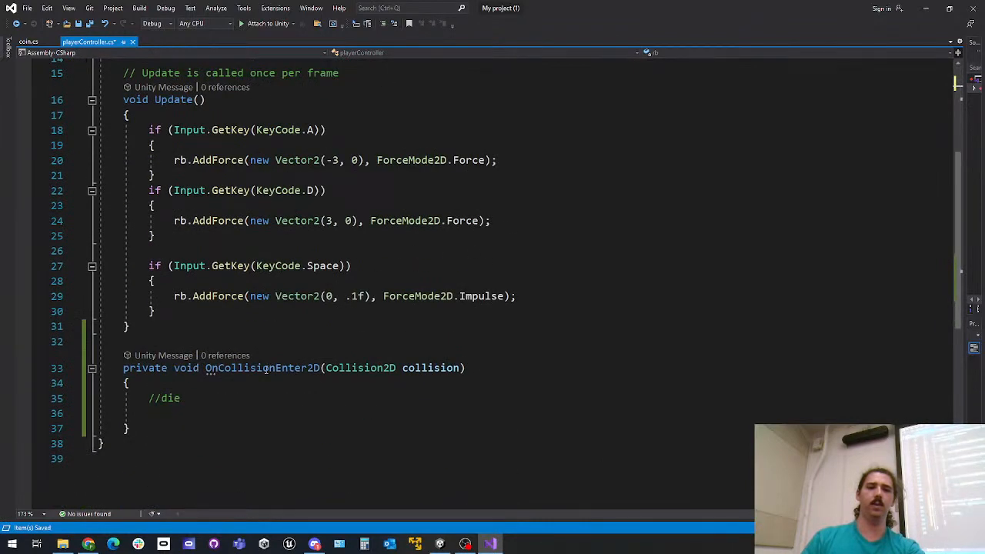
{"action": "left_click", "coordinate": [211, 406]}
{"action": "type", "text": "SceneManager"}
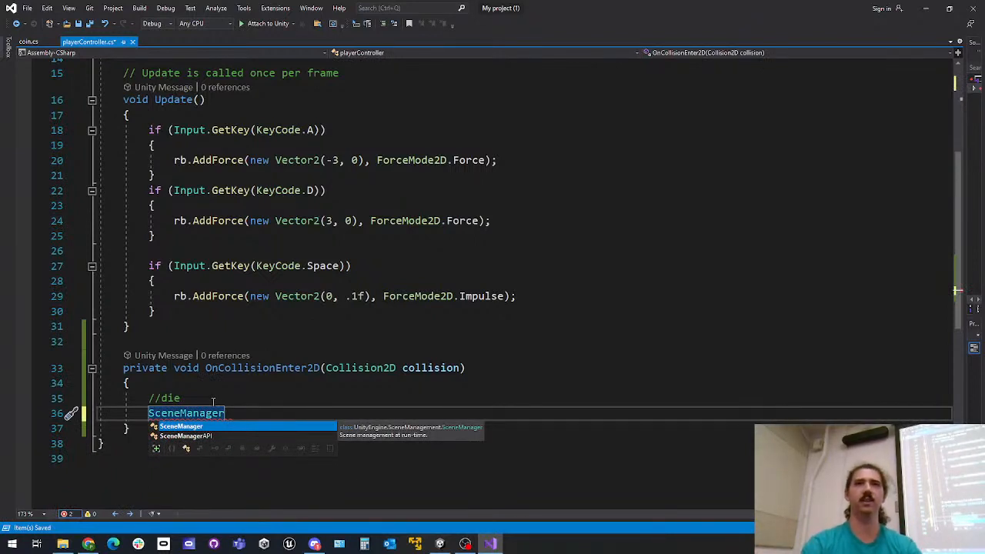
{"action": "type", "text": ".LoadScene(0);"}
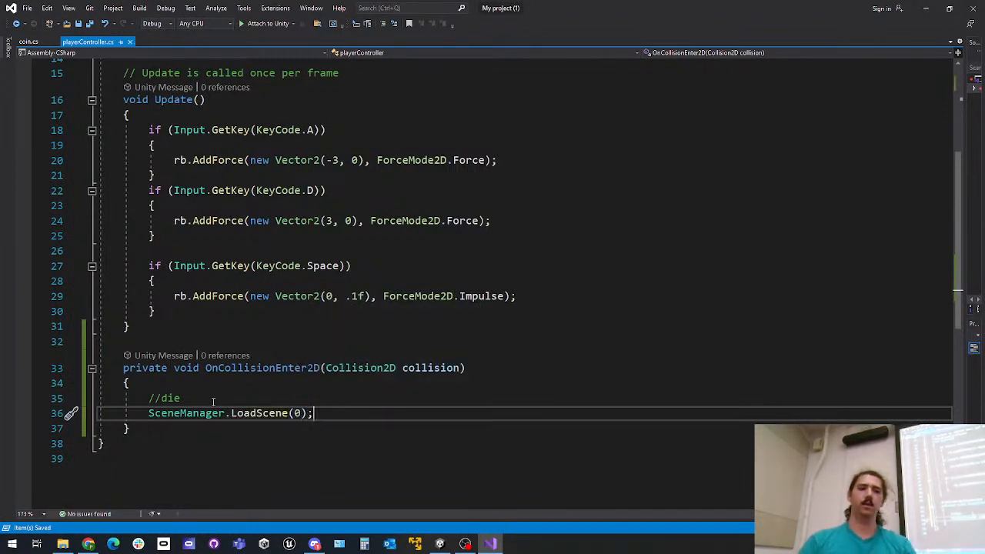
Move the OnCollisionEnter2D method from below Update to the start of the playerController class, above the Rigidbody2D field
{"action": "scroll", "coordinate": [339, 351], "scroll_direction": "down", "scroll_amount": 1, "text": "ctrl"}
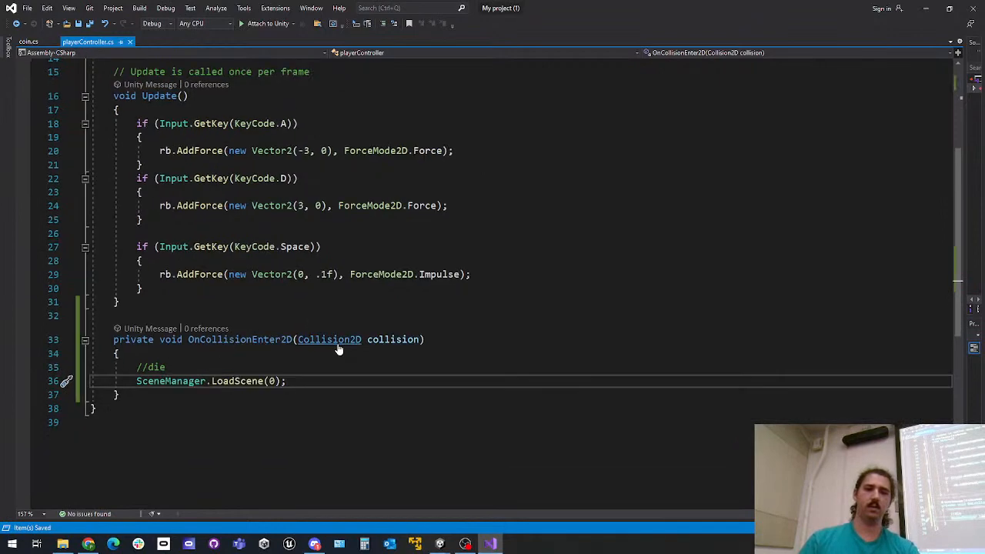
{"action": "scroll", "coordinate": [339, 350], "scroll_direction": "up", "scroll_amount": 4}
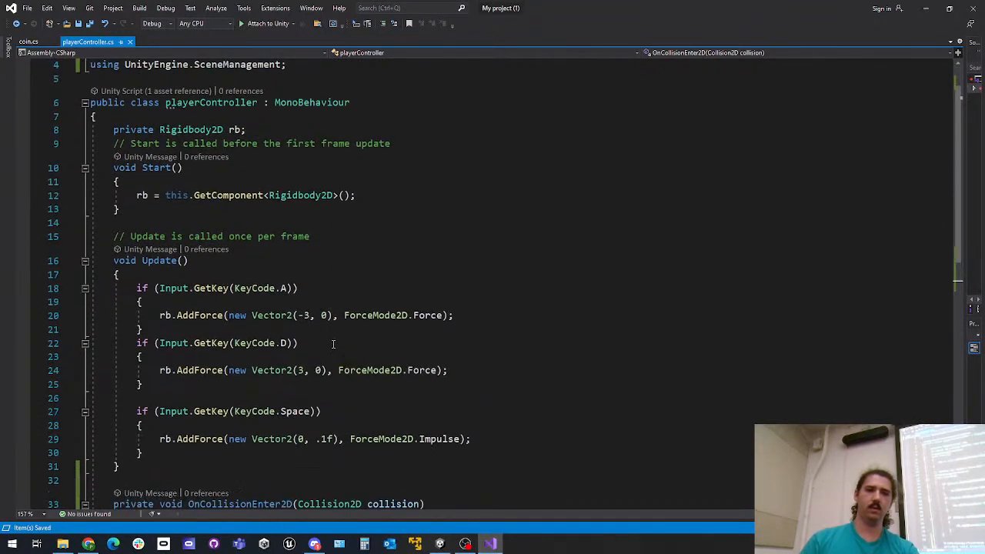
{"action": "scroll", "coordinate": [333, 344], "scroll_direction": "down", "scroll_amount": 3}
{"action": "left_click_drag", "start_coordinate": [120, 436], "coordinate": [147, 340]}
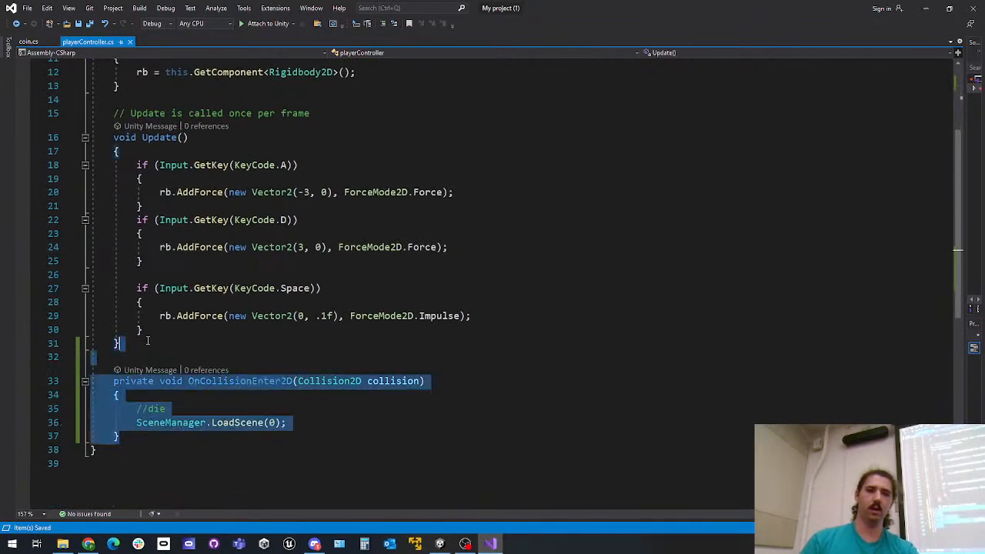
{"action": "key", "text": "ctrl+x"}
{"action": "scroll", "coordinate": [193, 269], "scroll_direction": "up", "scroll_amount": 4}
{"action": "left_click", "coordinate": [196, 157]}
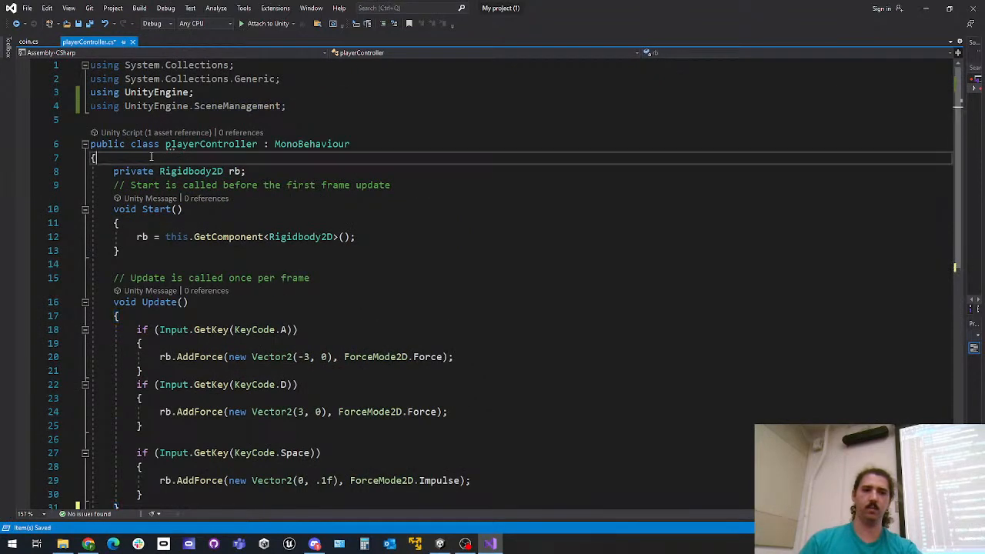
{"action": "key", "text": "ctrl+v"}
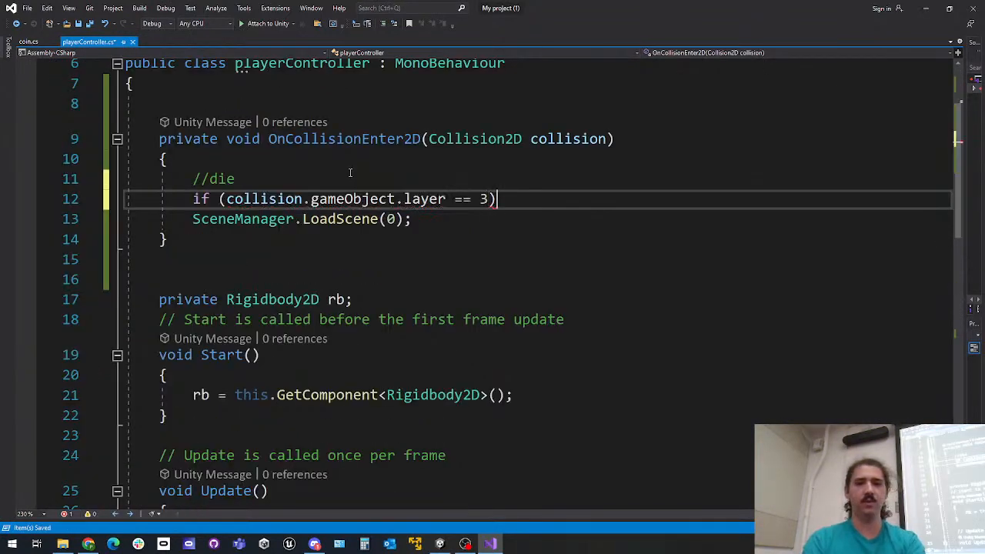
Wrap the LoadScene(0) call in an if block that checks collision.gameObject.layer == 3, and save the script
{"action": "type", "text": "{"}
{"action": "key", "text": "Return"}
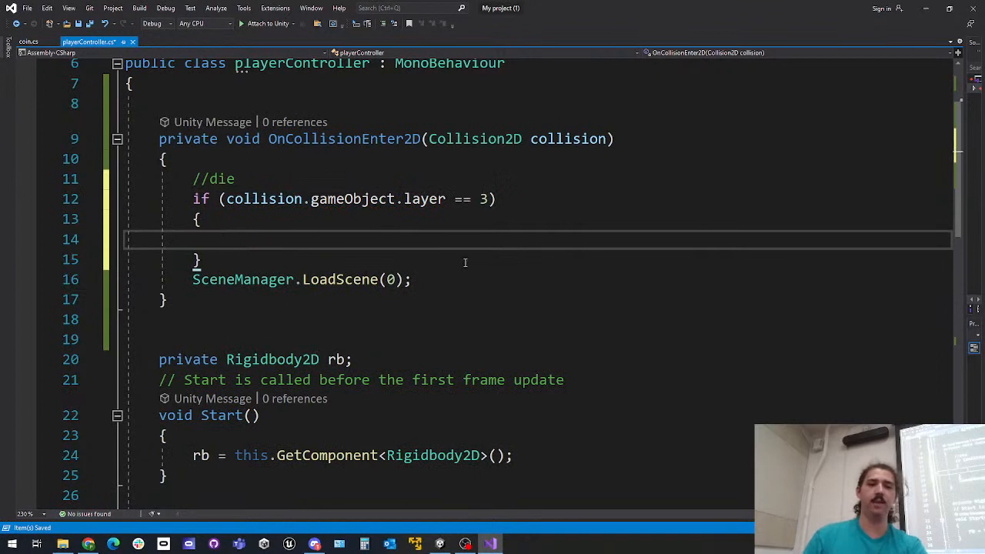
{"action": "left_click_drag", "start_coordinate": [447, 275], "coordinate": [451, 257]}
{"action": "key", "text": "ctrl+x"}
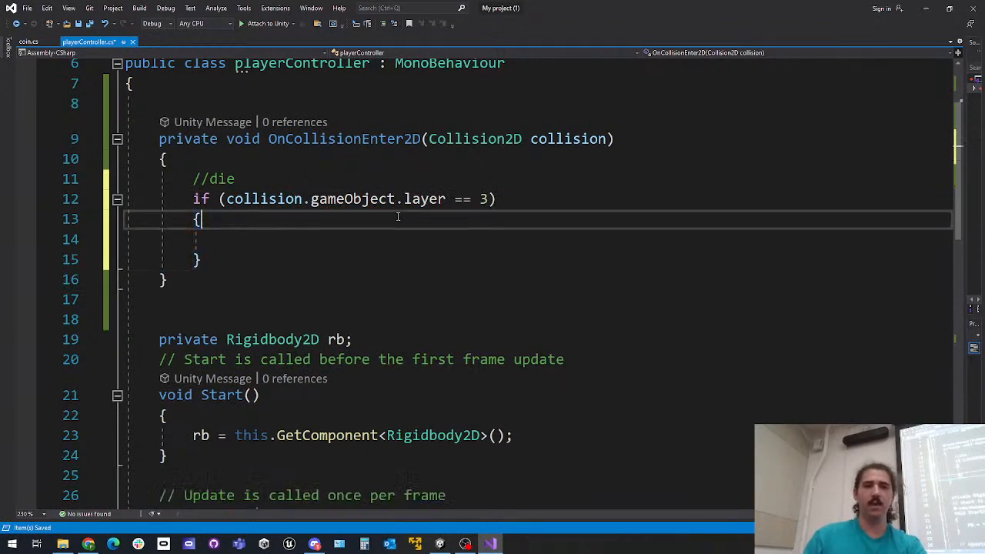
{"action": "left_click", "coordinate": [398, 219]}
{"action": "key", "text": "ctrl+v"}
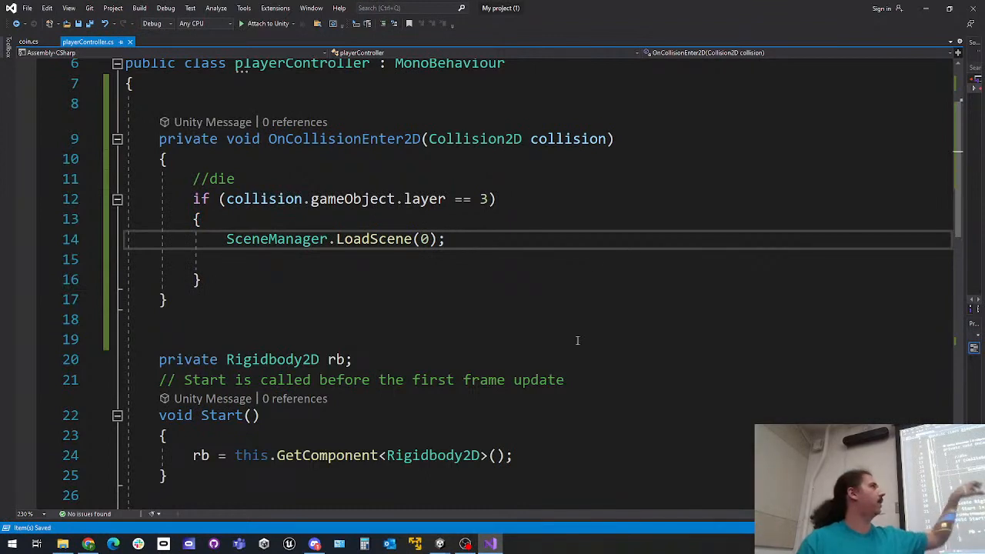
{"action": "left_click_drag", "start_coordinate": [446, 199], "coordinate": [492, 199]}
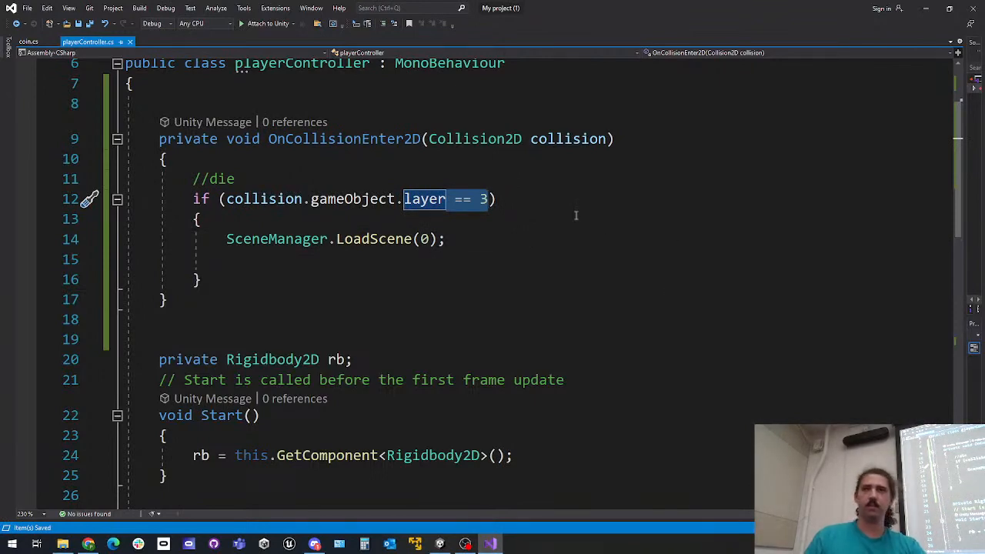
{"action": "scroll", "coordinate": [583, 214], "scroll_direction": "up", "scroll_amount": 2}
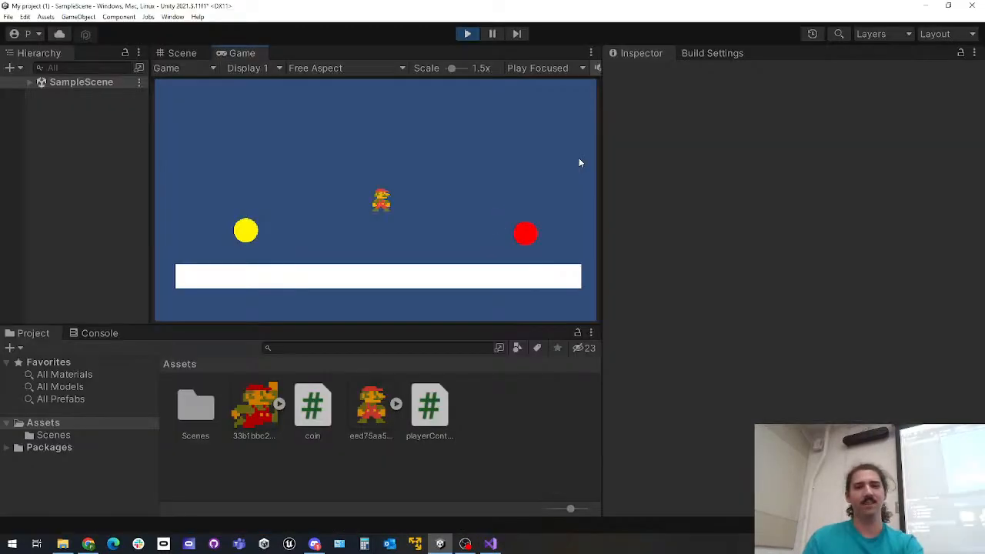
Play-test the scene in Unity by moving and jumping with the player, stop play, and return to Visual Studio
{"action": "key", "text": "a"}
{"action": "key", "text": "d"}
{"action": "key", "text": "space"}
{"action": "left_click", "coordinate": [468, 34]}
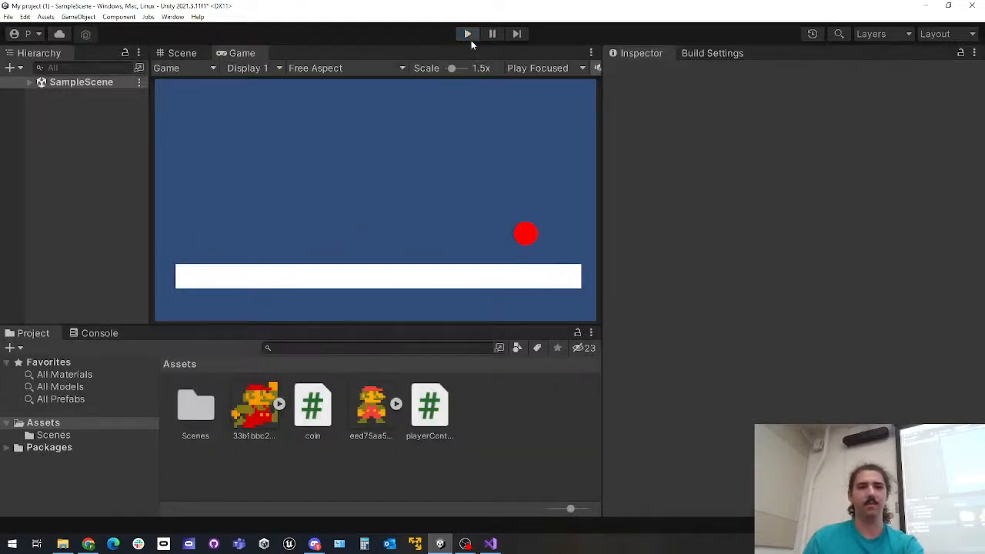
{"action": "left_click", "coordinate": [490, 544]}
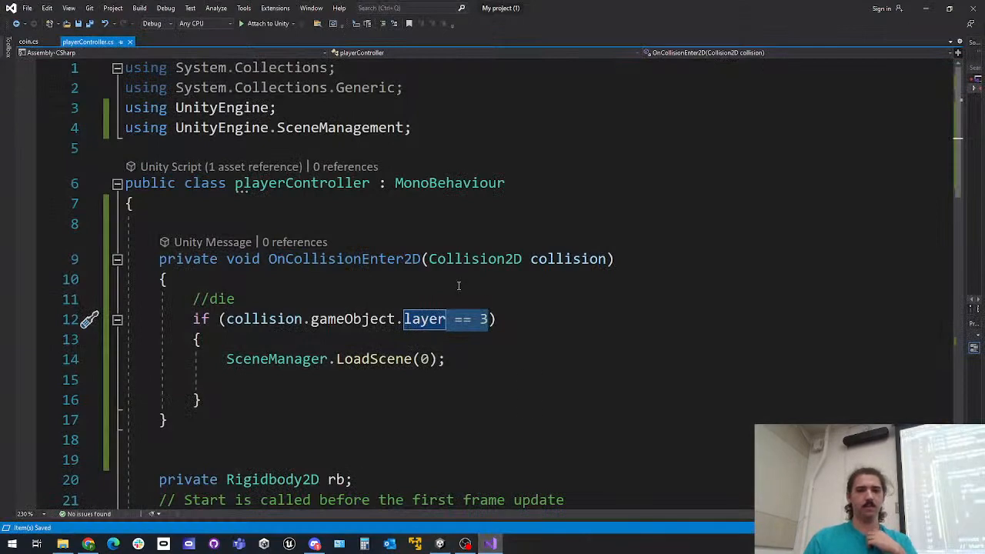
Look at the coin script, switch to Unity, and review the scenes included in the build settings
{"action": "scroll", "coordinate": [457, 282], "scroll_direction": "down", "scroll_amount": 6}
{"action": "left_click", "coordinate": [28, 41]}
{"action": "scroll", "coordinate": [231, 184], "scroll_direction": "down", "scroll_amount": 4}
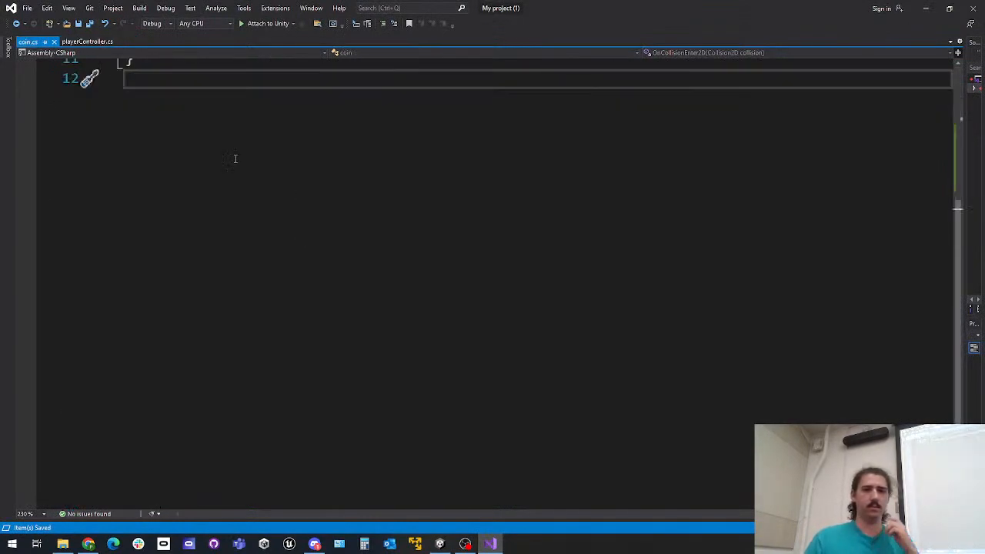
{"action": "left_click", "coordinate": [926, 7]}
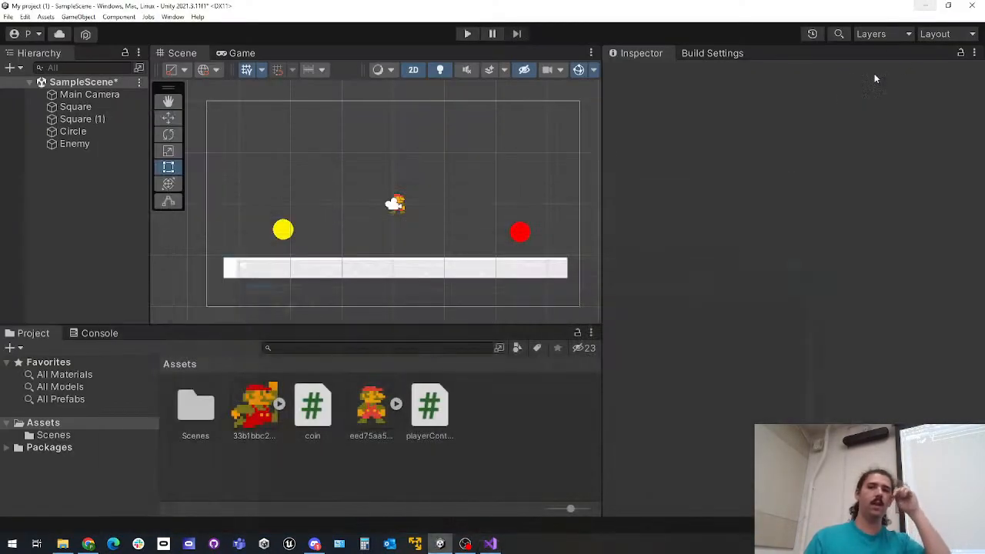
{"action": "left_click", "coordinate": [690, 54]}
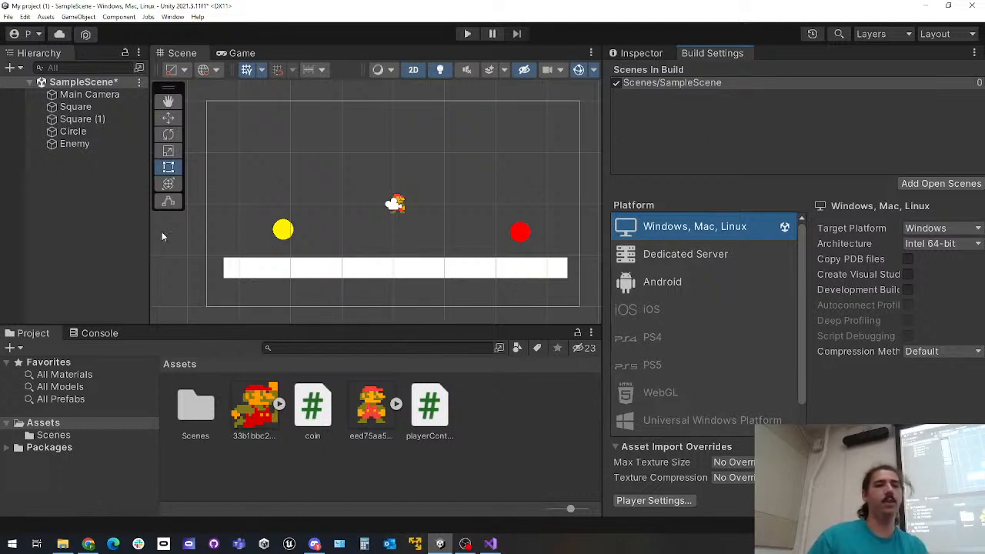
Select the Enemy, Square (1) and Circle objects in turn and view the Circle's component properties
{"action": "left_click", "coordinate": [97, 148]}
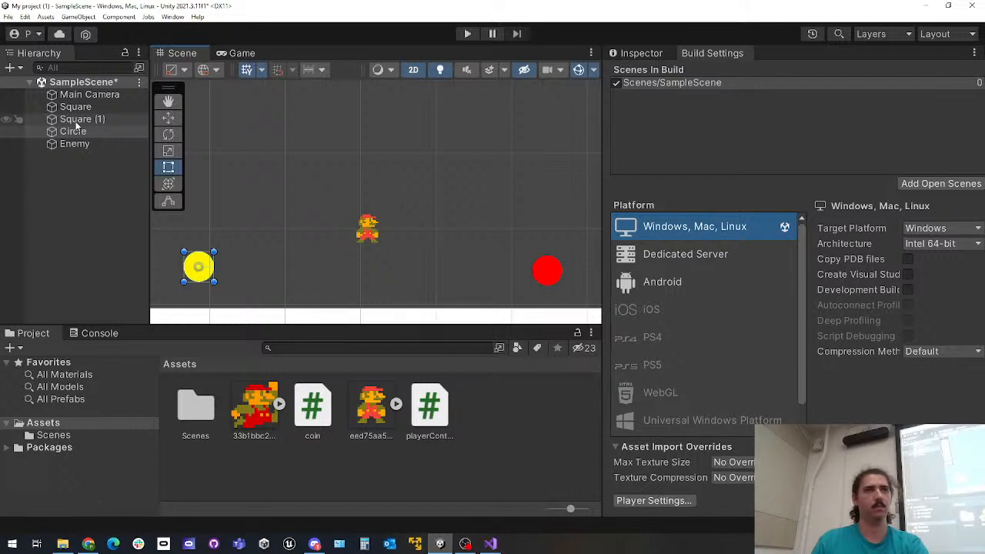
{"action": "left_click", "coordinate": [81, 132]}
{"action": "left_click", "coordinate": [80, 119]}
{"action": "left_click", "coordinate": [80, 145]}
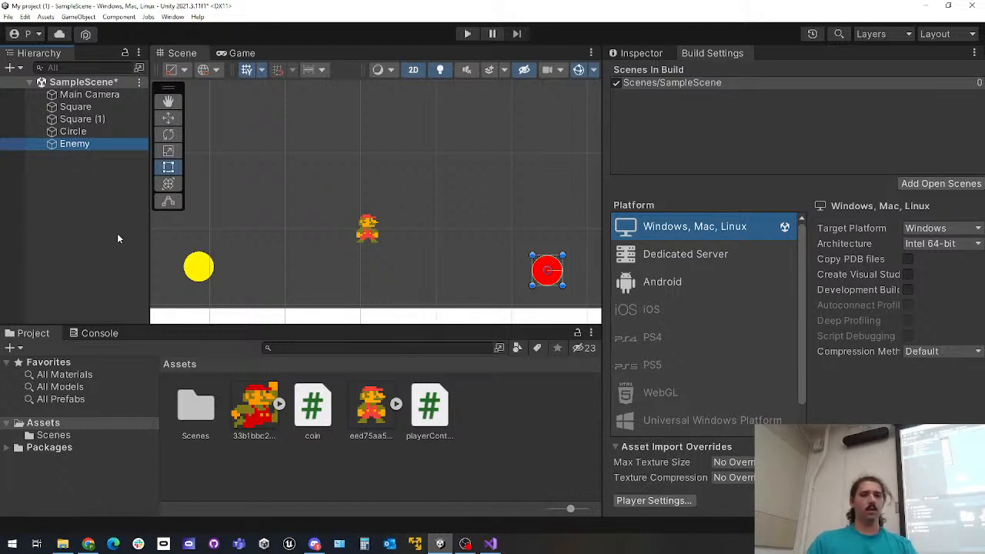
{"action": "left_click", "coordinate": [115, 239]}
{"action": "left_click", "coordinate": [82, 120]}
{"action": "left_click", "coordinate": [85, 134]}
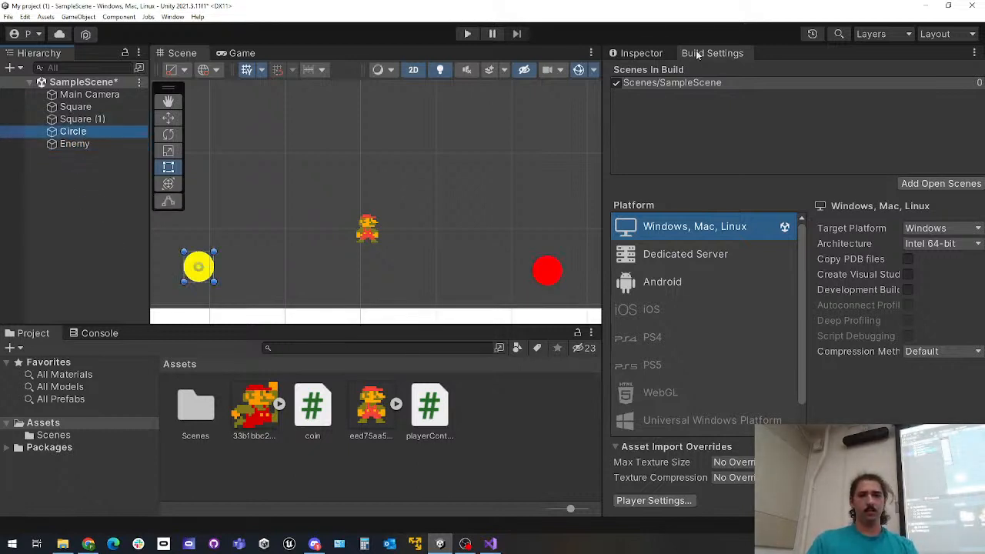
{"action": "left_click", "coordinate": [643, 54]}
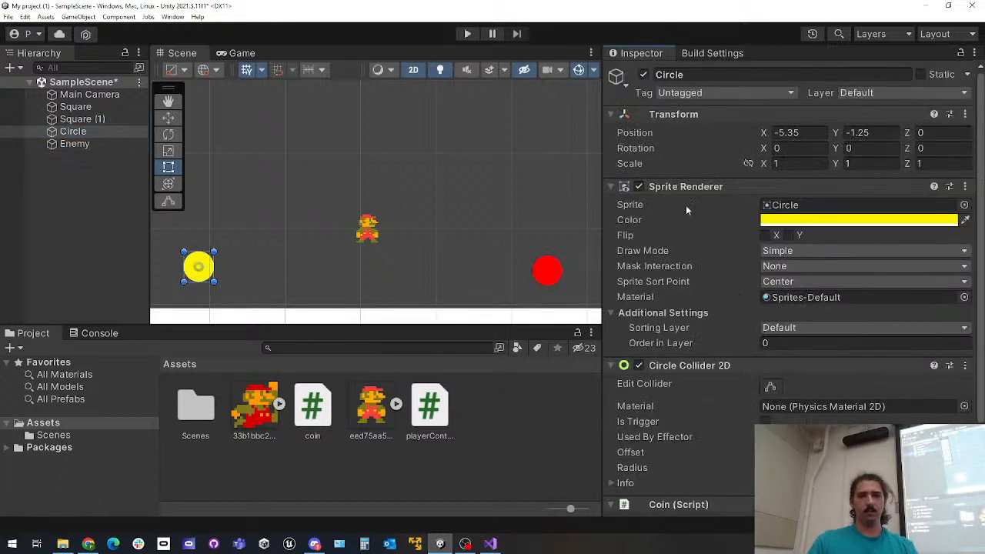
Examine the player Square's Rigidbody 2D and Player Controller components, and select the red Enemy to view its properties
{"action": "left_click", "coordinate": [85, 108]}
{"action": "scroll", "coordinate": [745, 324], "scroll_direction": "down", "scroll_amount": 5}
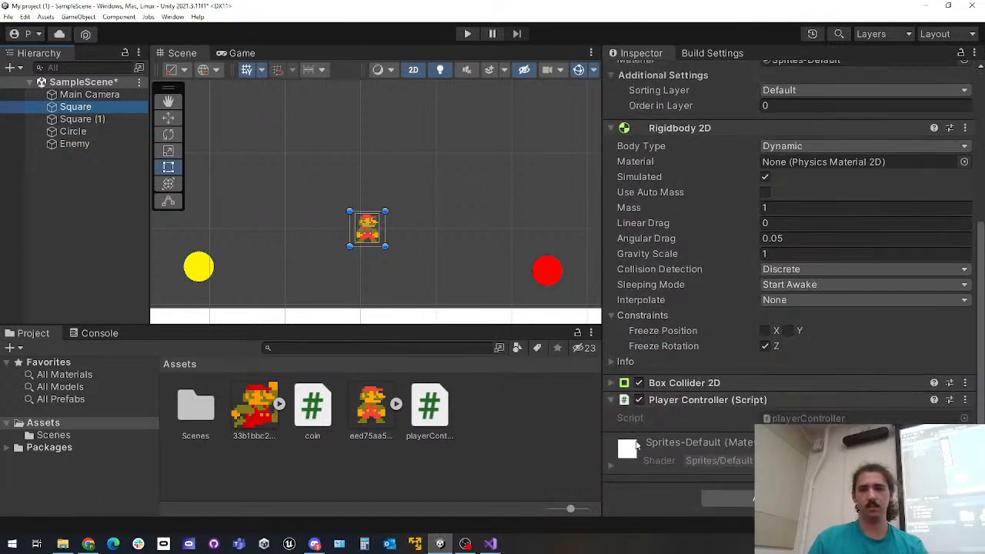
{"action": "right_click", "coordinate": [73, 108]}
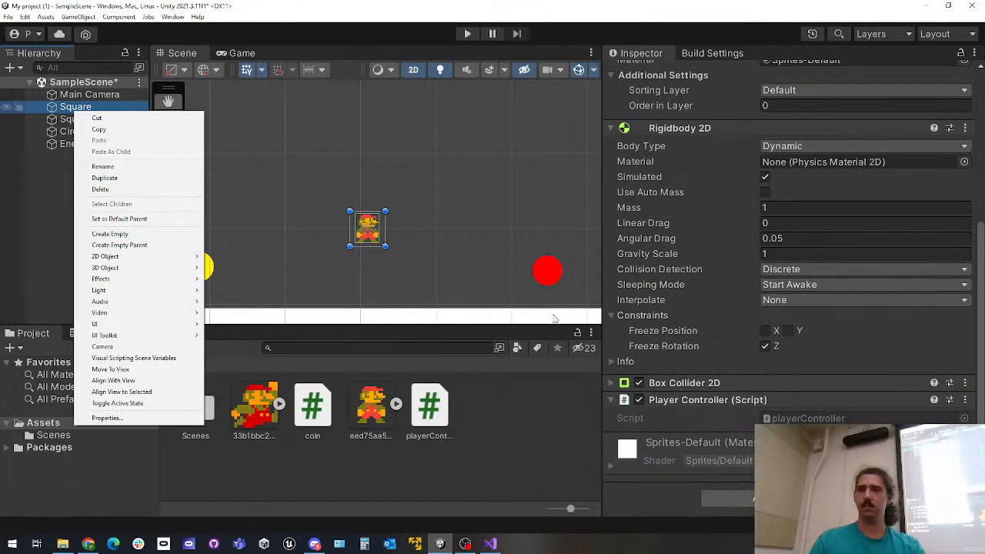
{"action": "left_click", "coordinate": [40, 245]}
{"action": "left_click", "coordinate": [546, 270]}
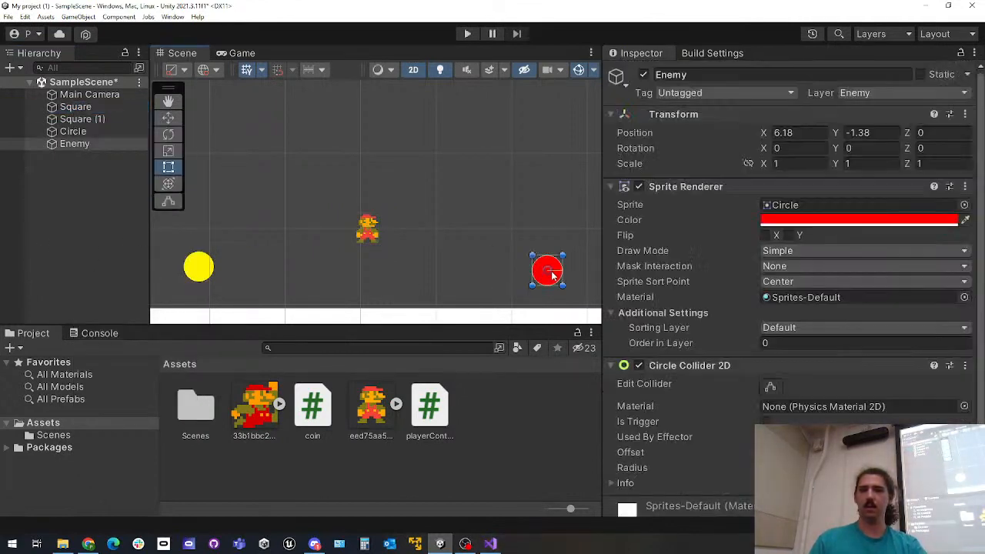
Switch to Visual Studio and review the OnCollisionEnter2D method in playerController.cs
{"action": "left_click", "coordinate": [491, 546]}
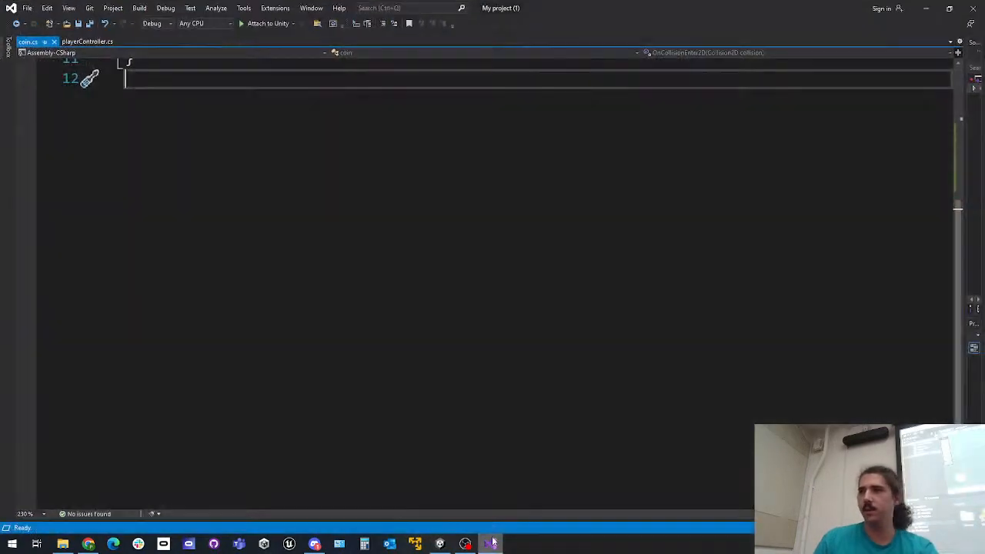
{"action": "left_click", "coordinate": [87, 42]}
{"action": "scroll", "coordinate": [272, 266], "scroll_direction": "up", "scroll_amount": 6}
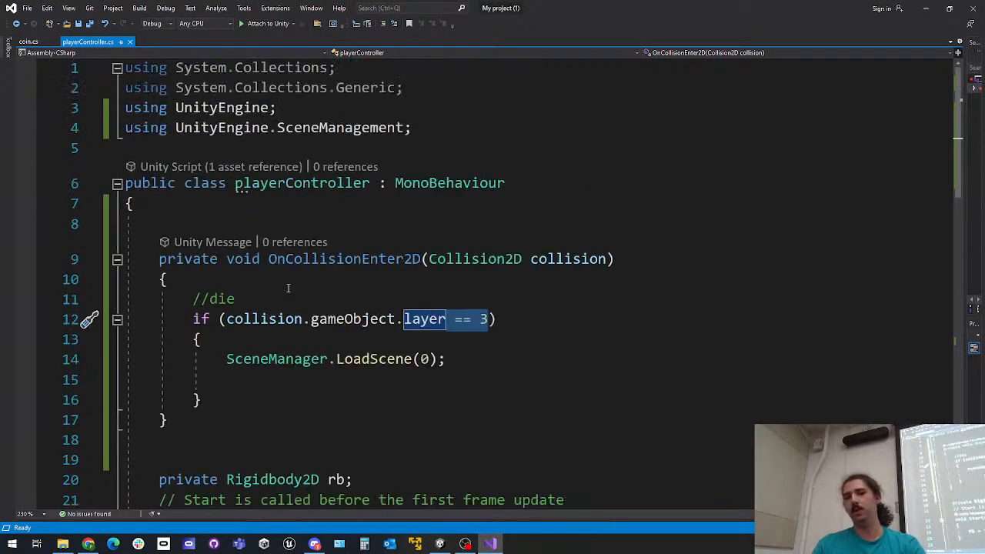
{"action": "left_click", "coordinate": [477, 340]}
Check the Enemy object's layer number among Unity's available layers and return to Visual Studio
{"action": "left_click", "coordinate": [926, 9]}
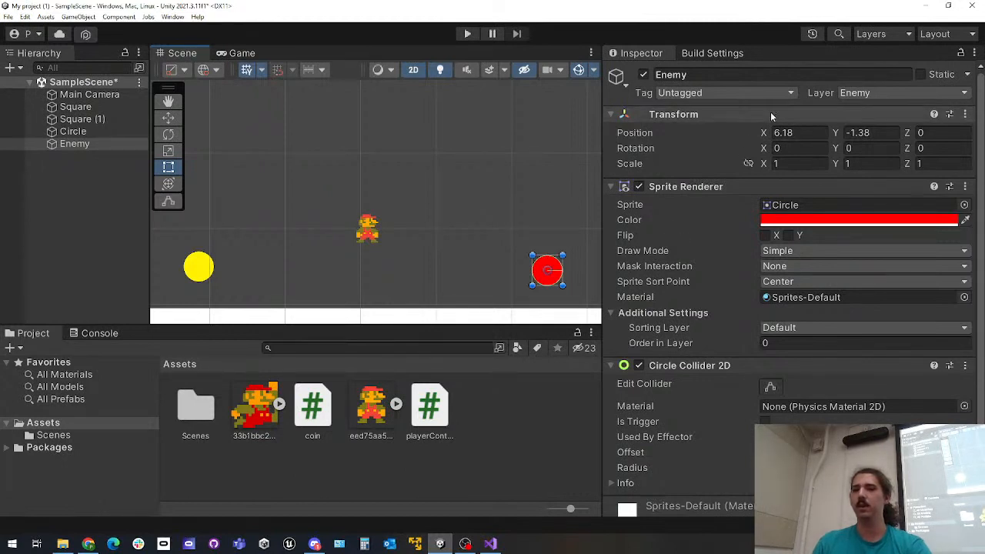
{"action": "left_click", "coordinate": [873, 94]}
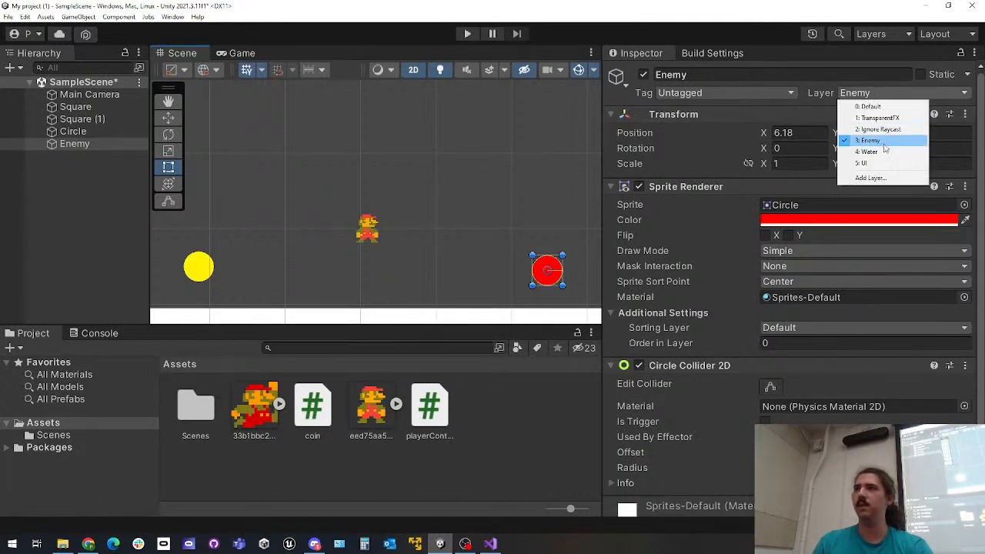
{"action": "left_click", "coordinate": [496, 546]}
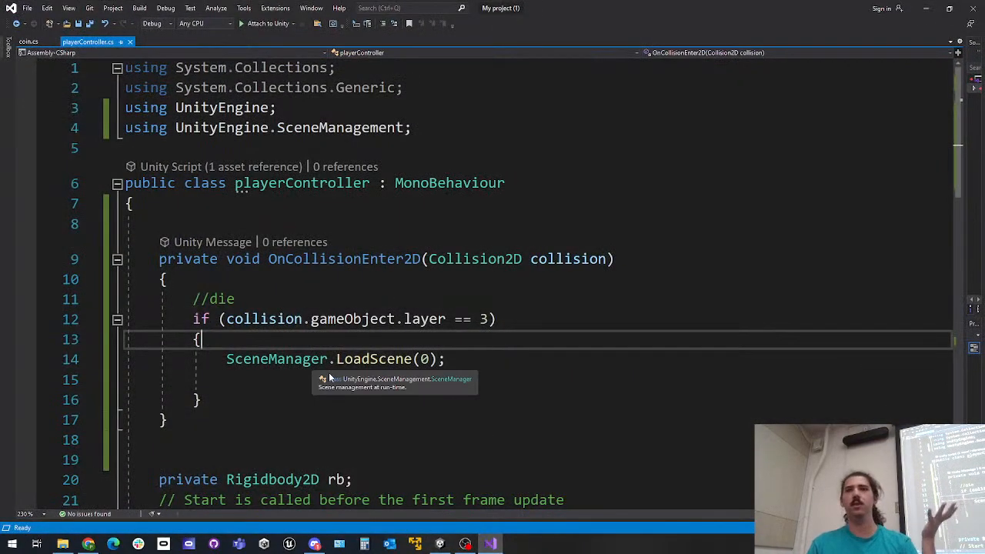
Highlight the collision.gameObject.layer == 3 condition and the SceneManager.LoadScene call to review them, and return to Unity
{"action": "left_click_drag", "start_coordinate": [227, 319], "coordinate": [488, 318]}
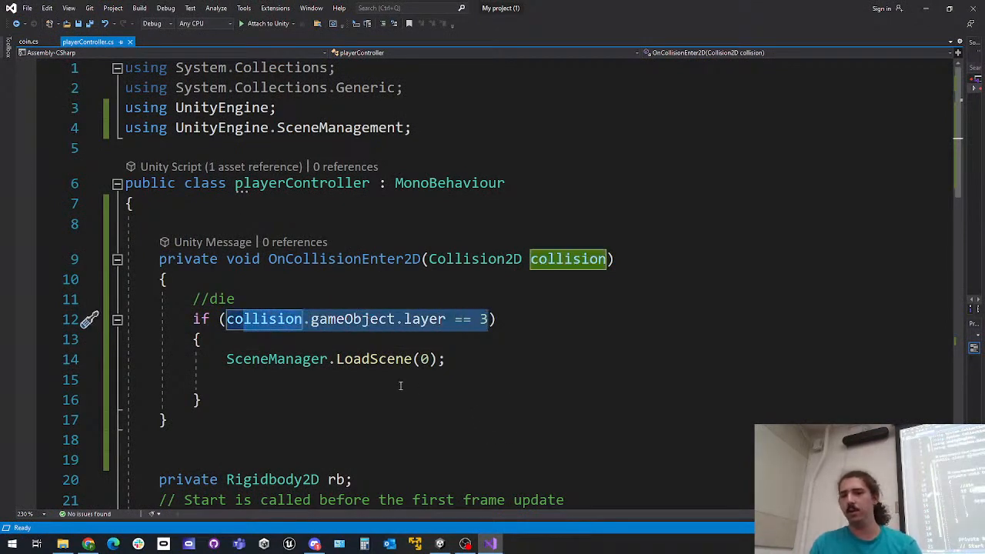
{"action": "left_click", "coordinate": [278, 359]}
{"action": "left_click_drag", "start_coordinate": [278, 365], "coordinate": [413, 363]}
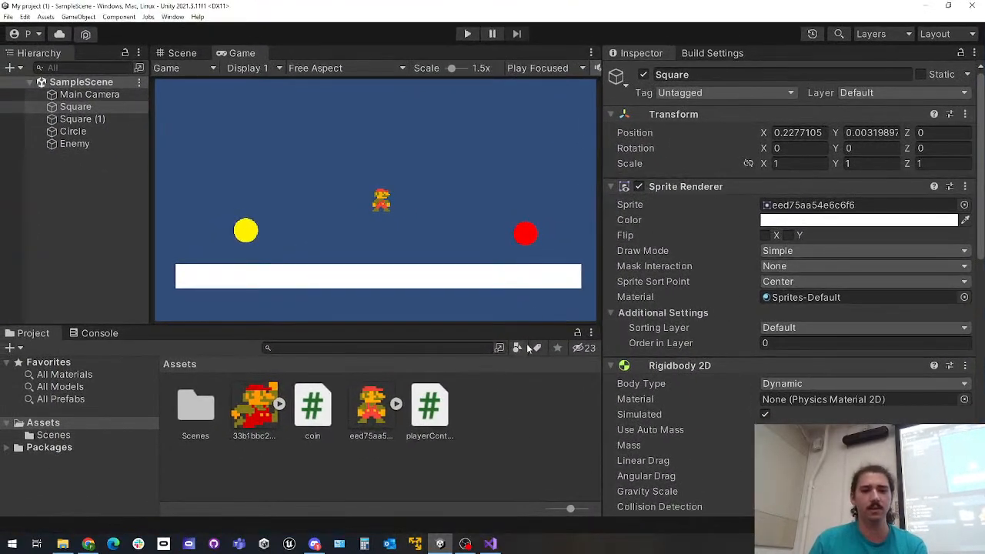
{"action": "mouse_move", "coordinate": [469, 544]}
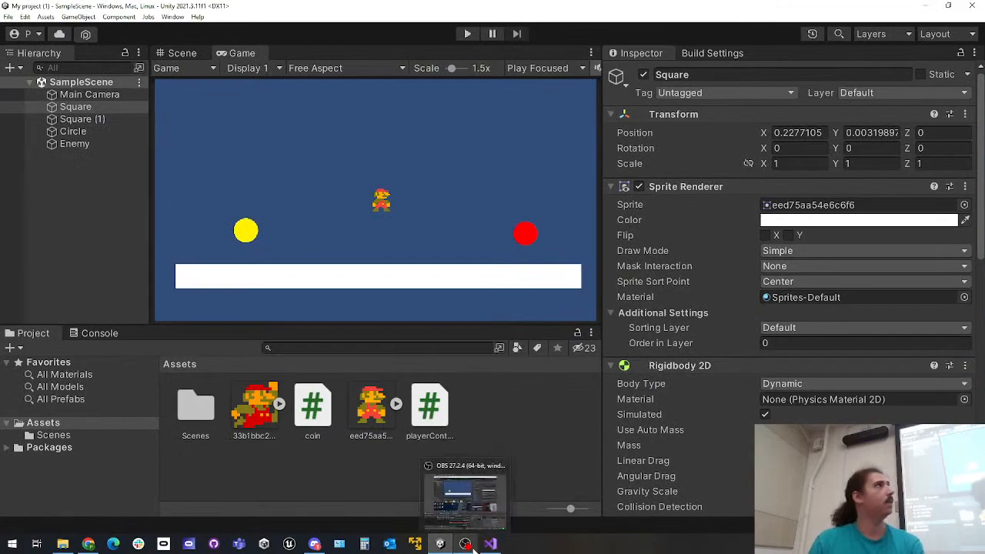